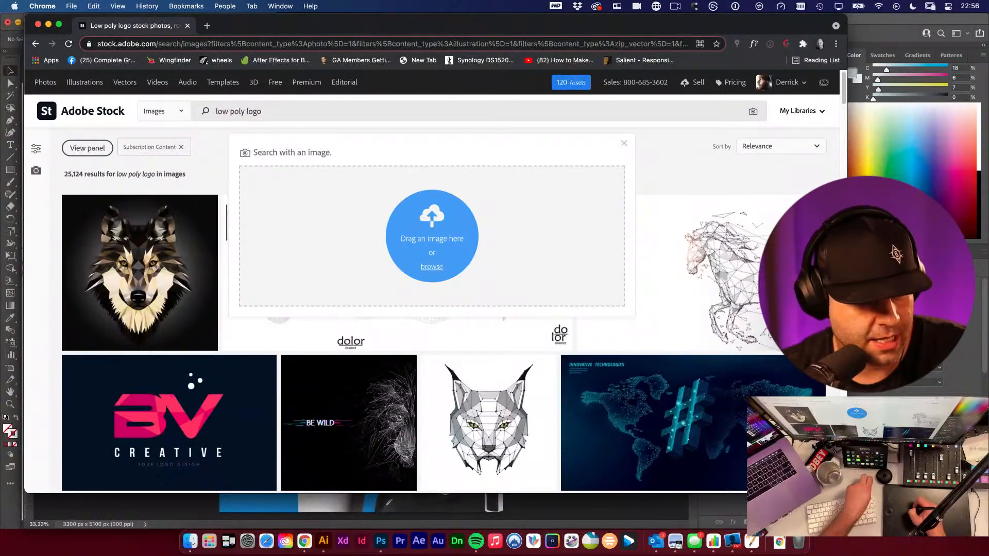
- Switch to Photoshop and hide the portrait copy layer in the poster document
{"action": "left_click", "coordinate": [379, 543]}
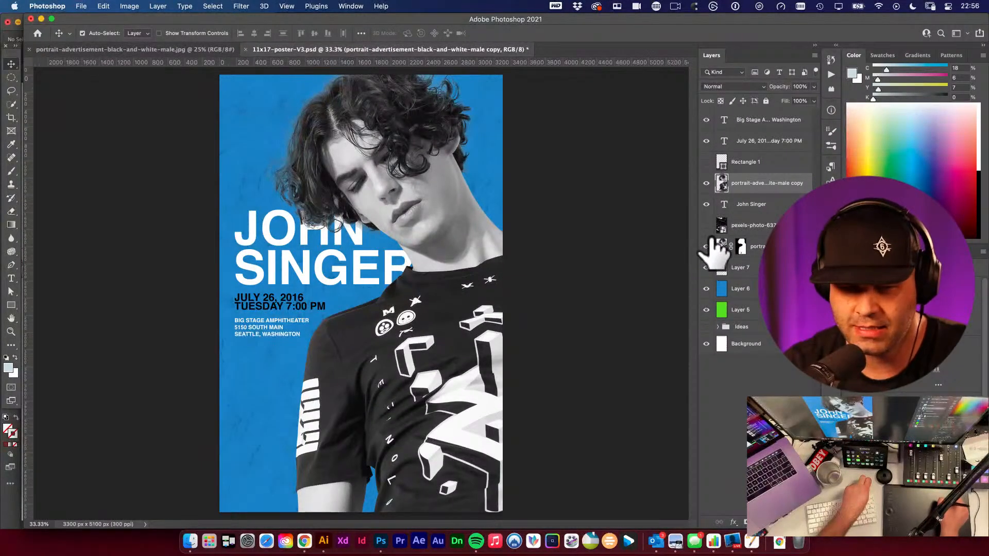
{"action": "left_click", "coordinate": [706, 183]}
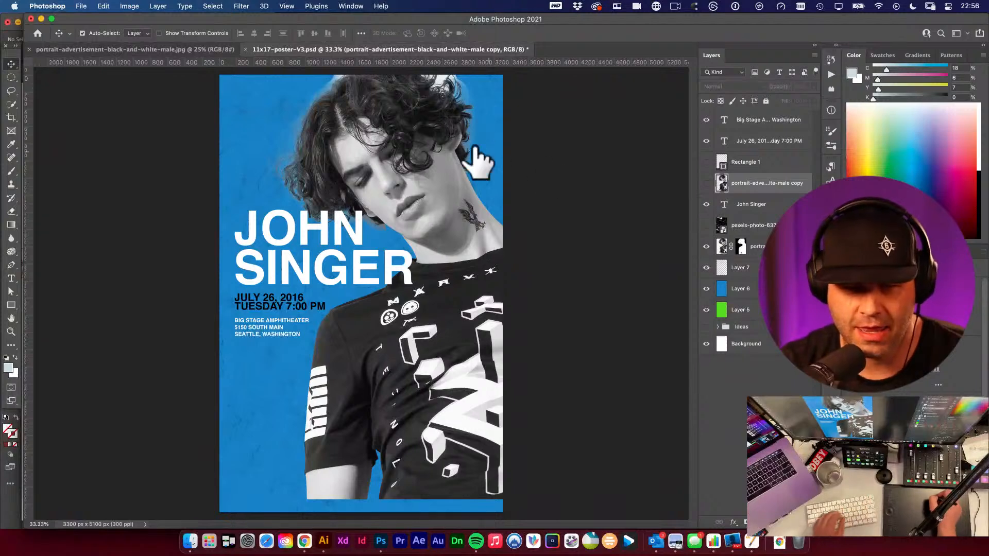
- Select the portrait layer's mask and zoom in to inspect the masked hair edges against the blue background
{"action": "left_click", "coordinate": [741, 248]}
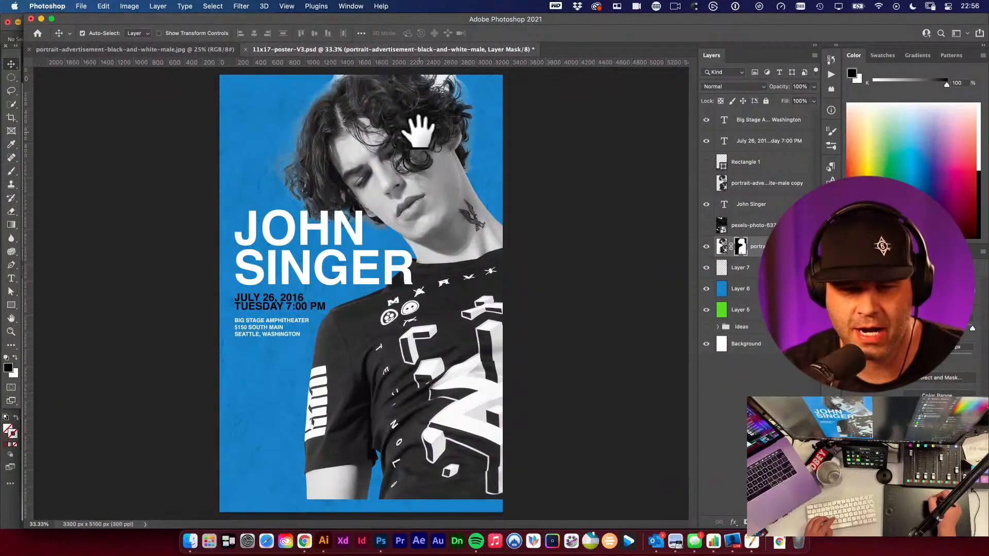
{"action": "left_click_drag", "start_coordinate": [442, 101], "coordinate": [426, 140]}
{"action": "left_click_drag", "start_coordinate": [264, 184], "coordinate": [359, 219]}
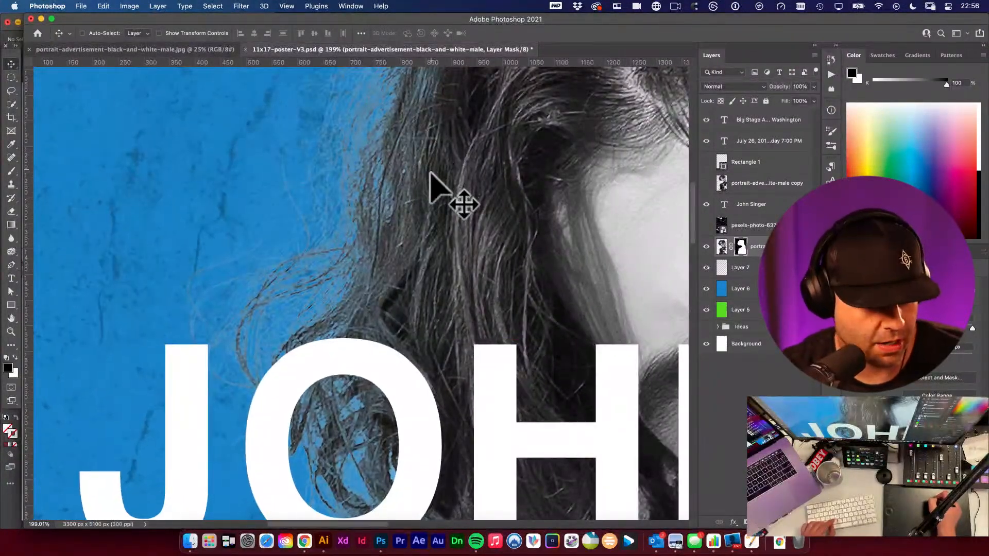
{"action": "key", "text": "super+minus"}
{"action": "key", "text": "super+plus"}
{"action": "key", "text": "super+minus"}
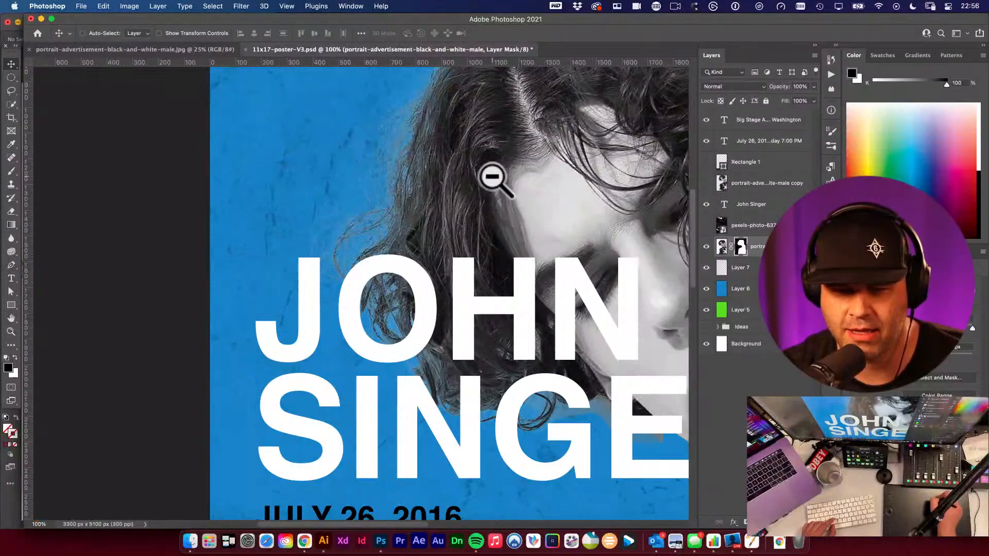
{"action": "left_click", "coordinate": [493, 174], "text": "alt"}
{"action": "left_click", "coordinate": [508, 173], "text": "alt"}
{"action": "left_click_drag", "start_coordinate": [509, 193], "coordinate": [381, 247]}
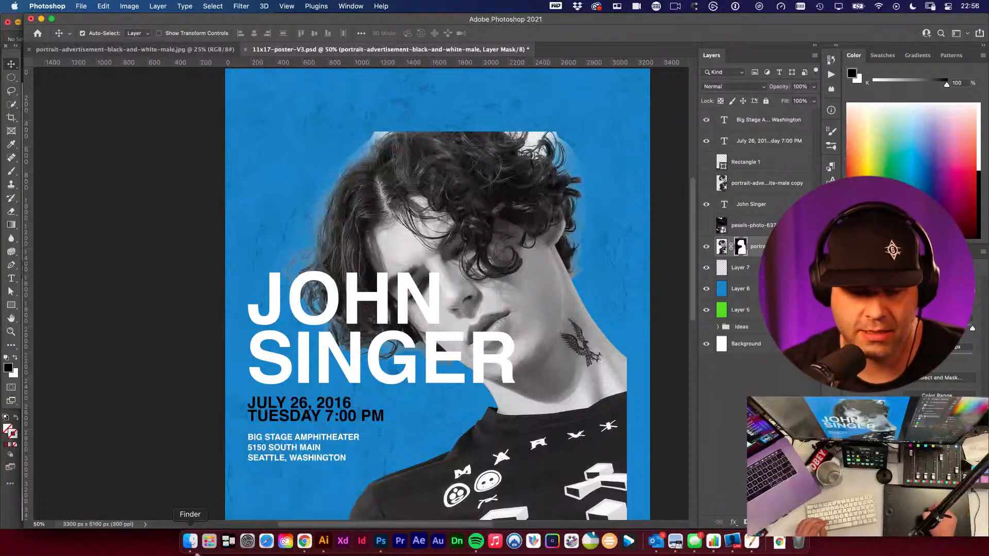
- Open the 11x17-poster-V1.psd file from the PSD folder
{"action": "left_click", "coordinate": [190, 541]}
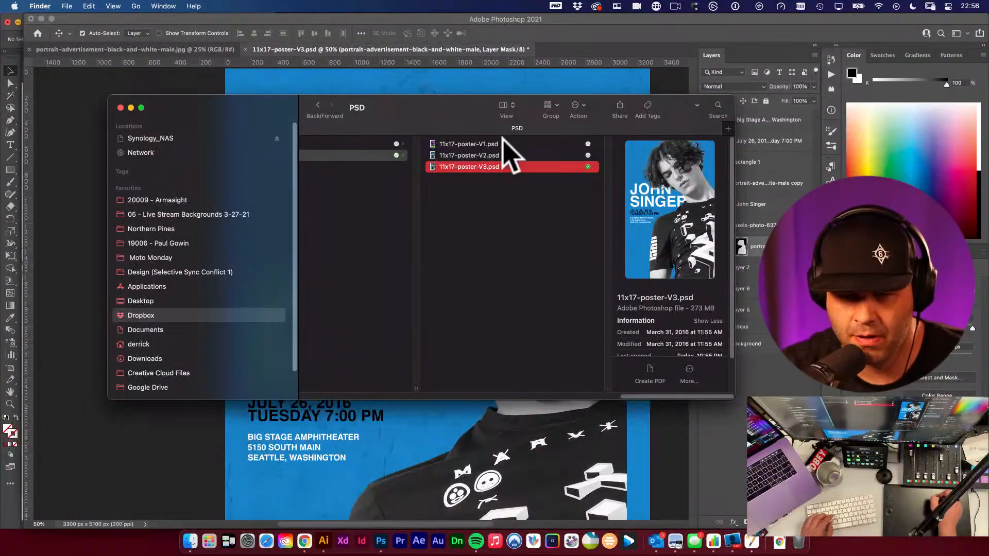
{"action": "key", "text": "super+Tab"}
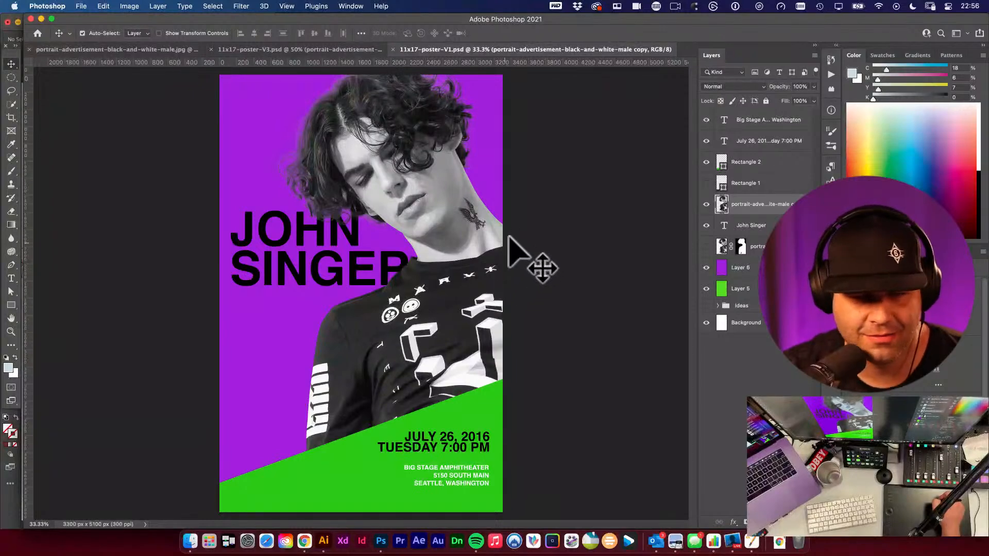
{"action": "key", "text": "space"}
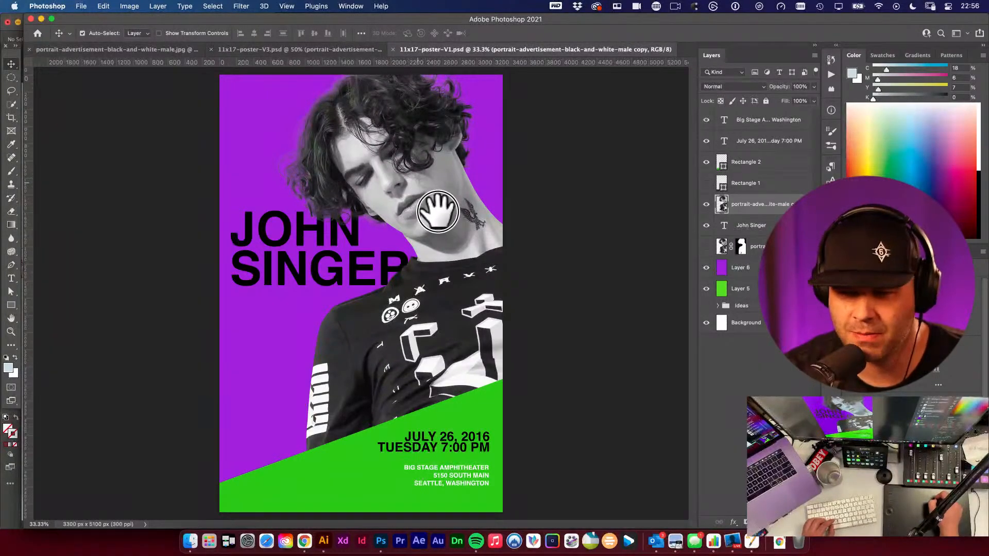
- Hide the portrait copy layer and show the masked portrait layer beneath it
{"action": "left_click", "coordinate": [707, 205]}
{"action": "left_click", "coordinate": [706, 246]}
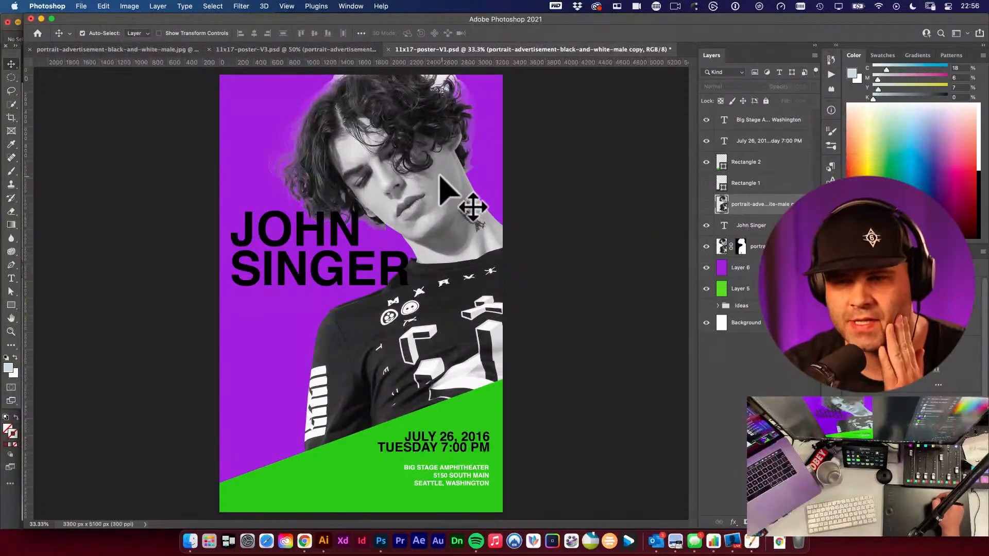
- Convert the masked portrait layer to a Smart Object, open its contents, and return to the poster
{"action": "left_click", "coordinate": [726, 248]}
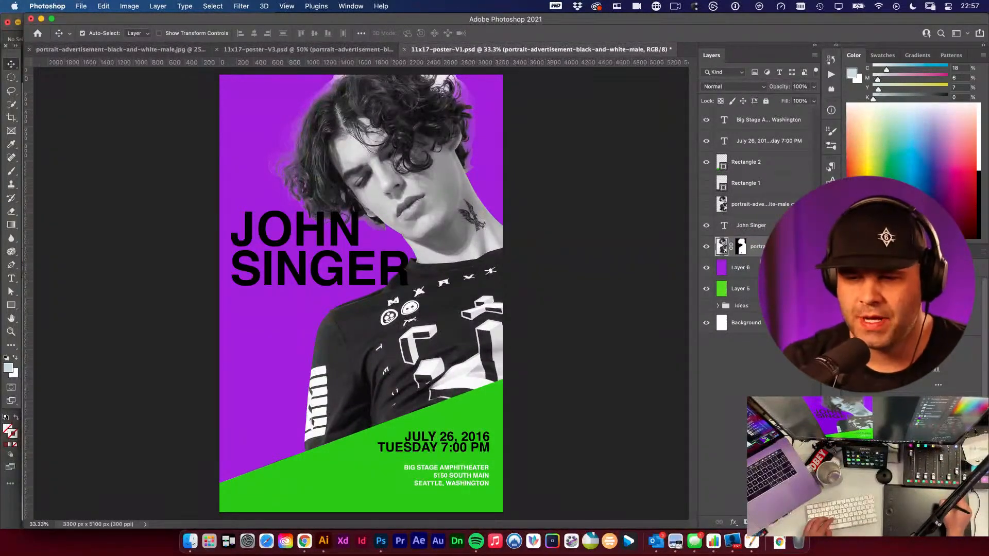
{"action": "left_click", "coordinate": [742, 250]}
{"action": "left_click", "coordinate": [723, 249]}
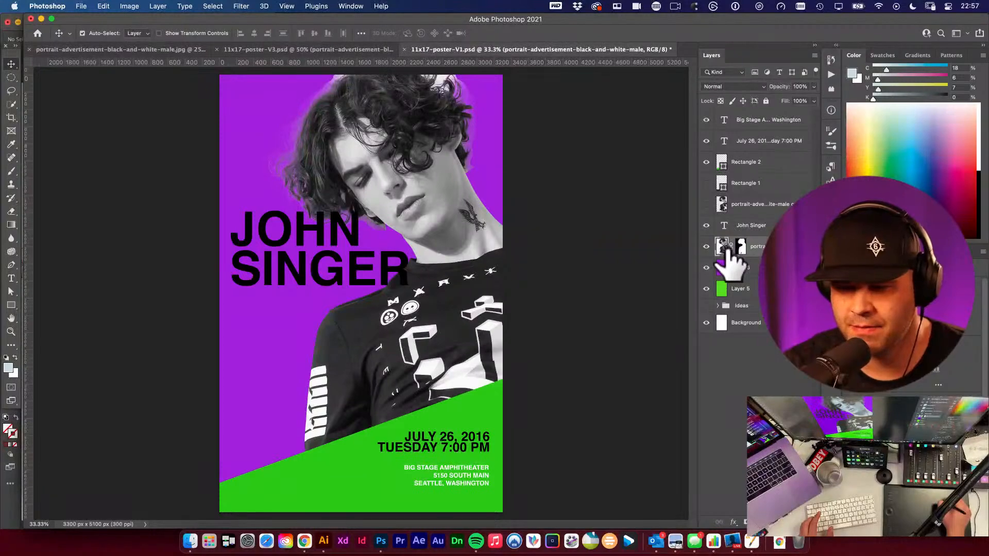
{"action": "right_click", "coordinate": [722, 248]}
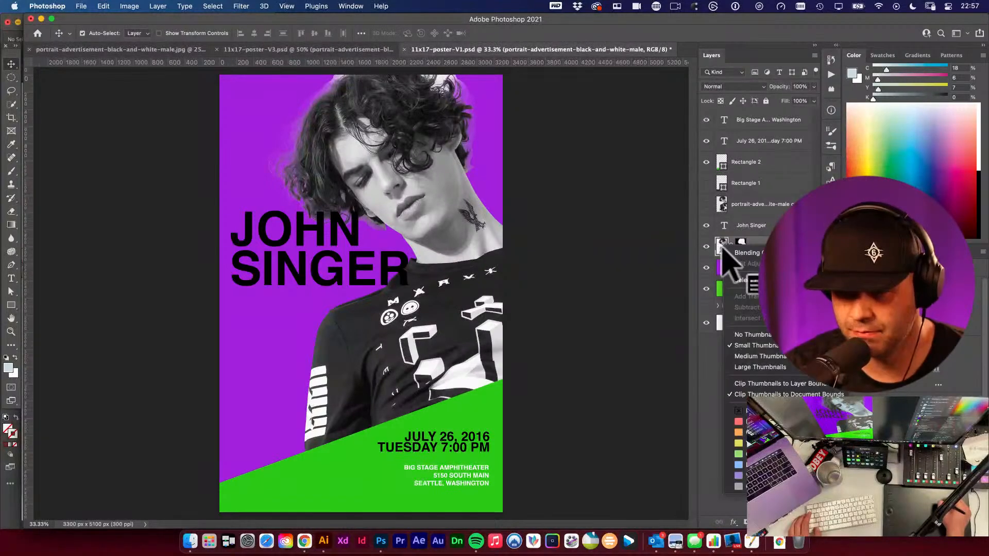
{"action": "left_click", "coordinate": [778, 241]}
{"action": "right_click", "coordinate": [778, 245]}
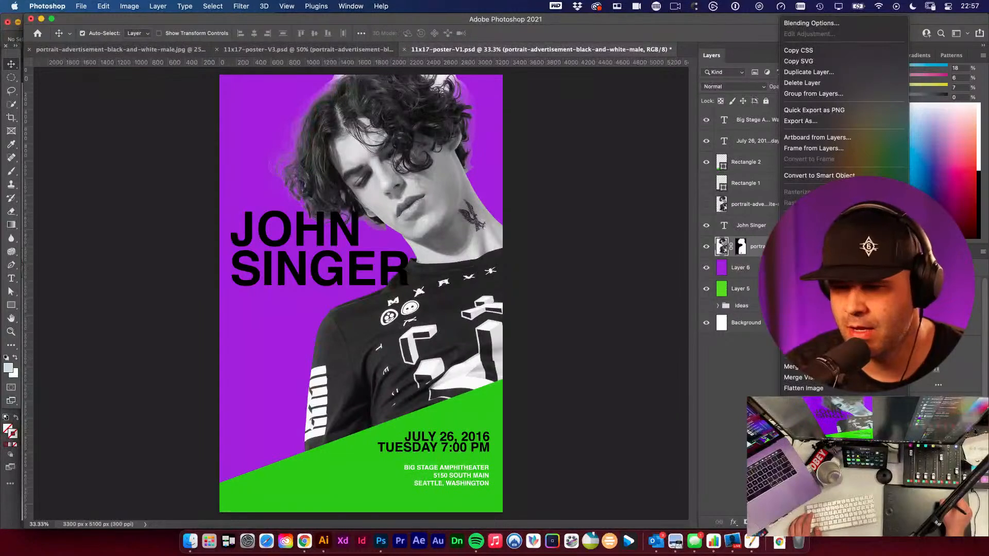
{"action": "left_click", "coordinate": [822, 175]}
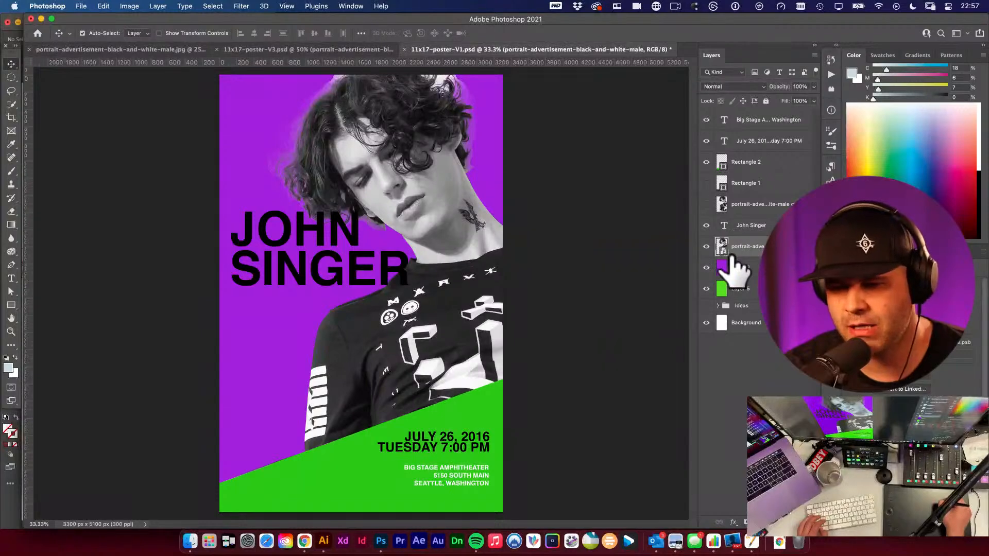
{"action": "double_click", "coordinate": [731, 255]}
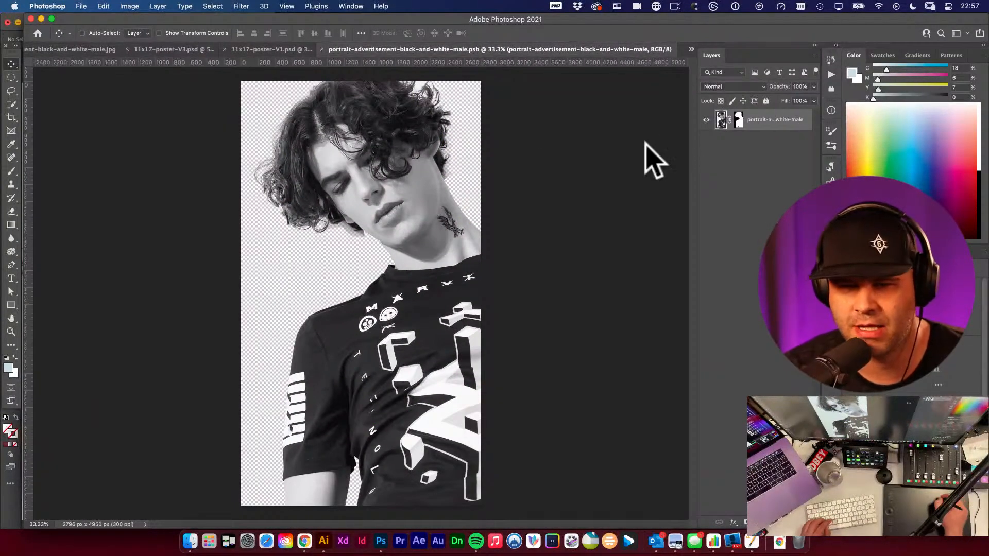
{"action": "left_click", "coordinate": [323, 49]}
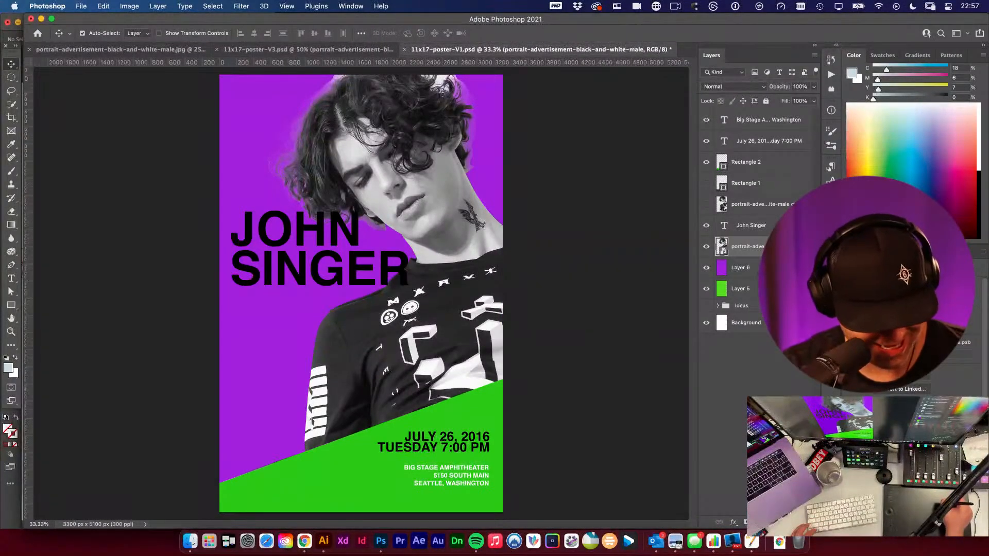
- Undo the Smart Object conversion of the portrait layer
{"action": "right_click", "coordinate": [765, 247]}
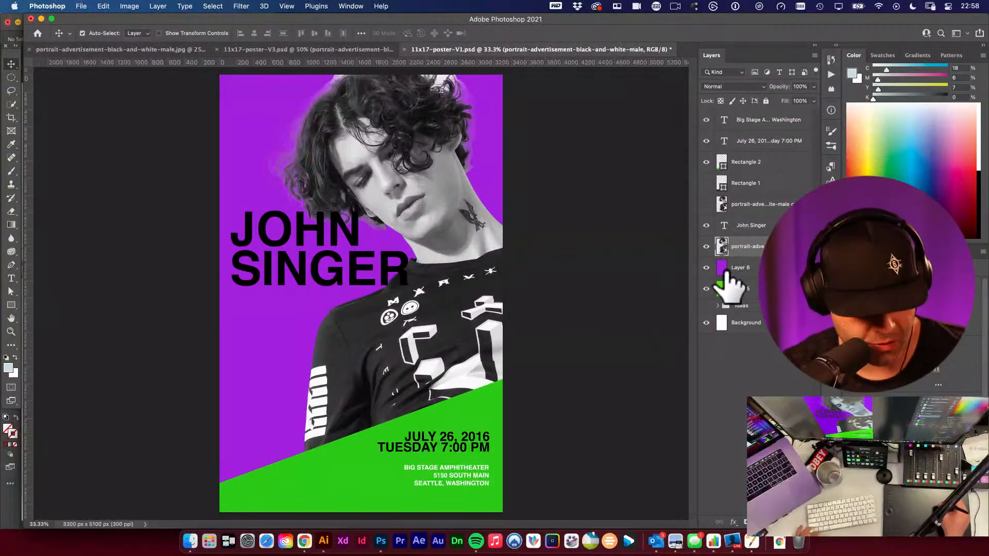
{"action": "key", "text": "super+z"}
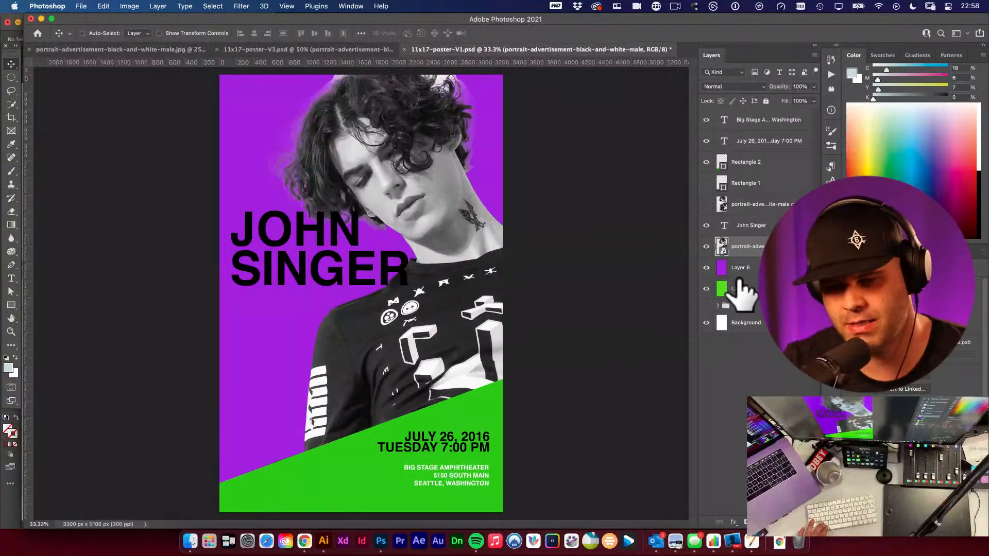
{"action": "key", "text": "super+z"}
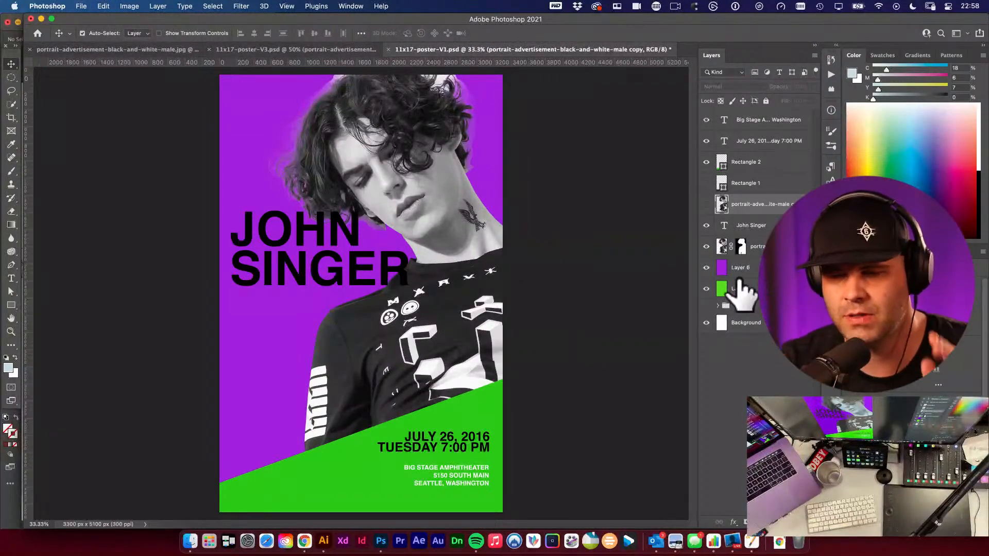
- Remove the portrait layer's mask, deleting it without applying it
{"action": "left_click", "coordinate": [740, 246]}
{"action": "left_click", "coordinate": [722, 246]}
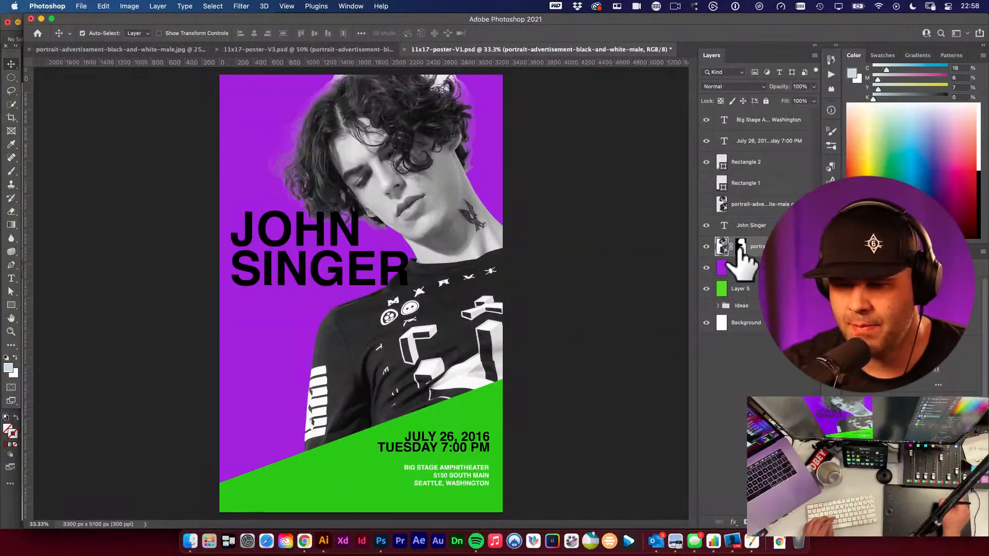
{"action": "left_click", "coordinate": [741, 248], "text": "shift"}
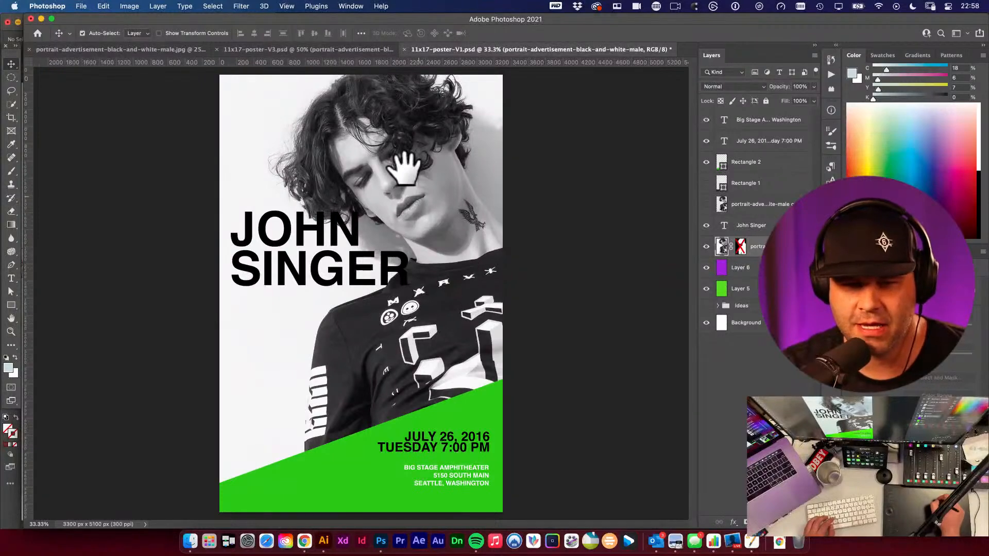
{"action": "left_click", "coordinate": [746, 288]}
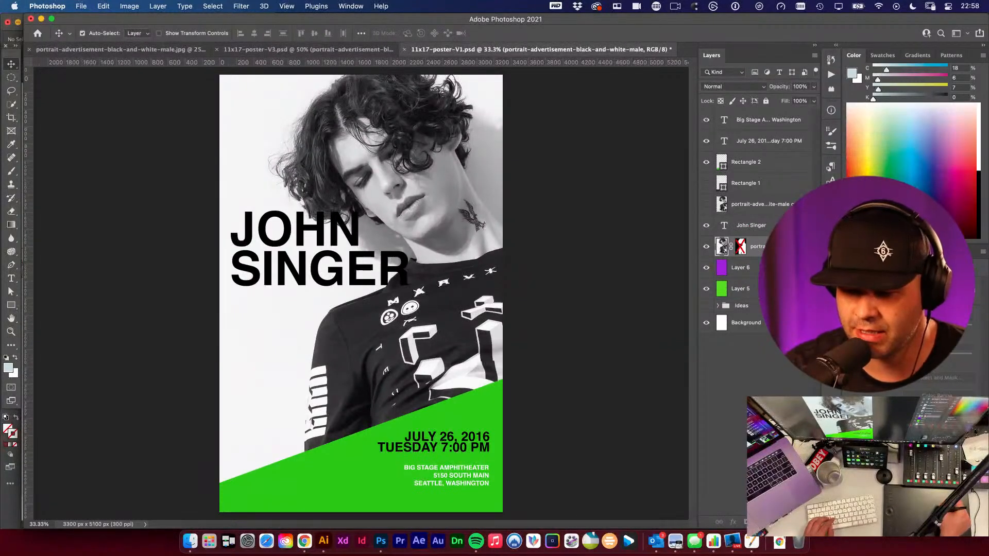
{"action": "left_click_drag", "start_coordinate": [823, 516], "coordinate": [809, 521]}
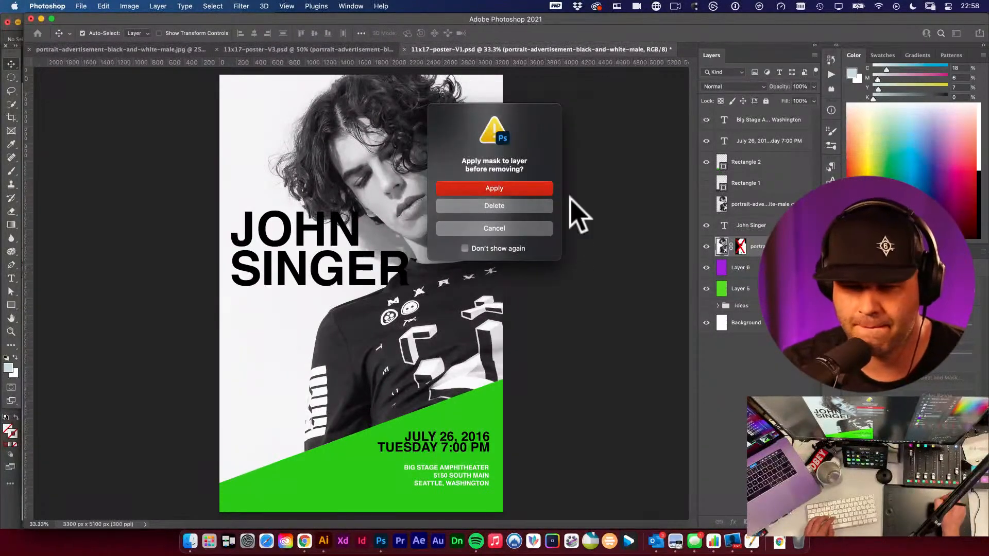
{"action": "left_click", "coordinate": [536, 207]}
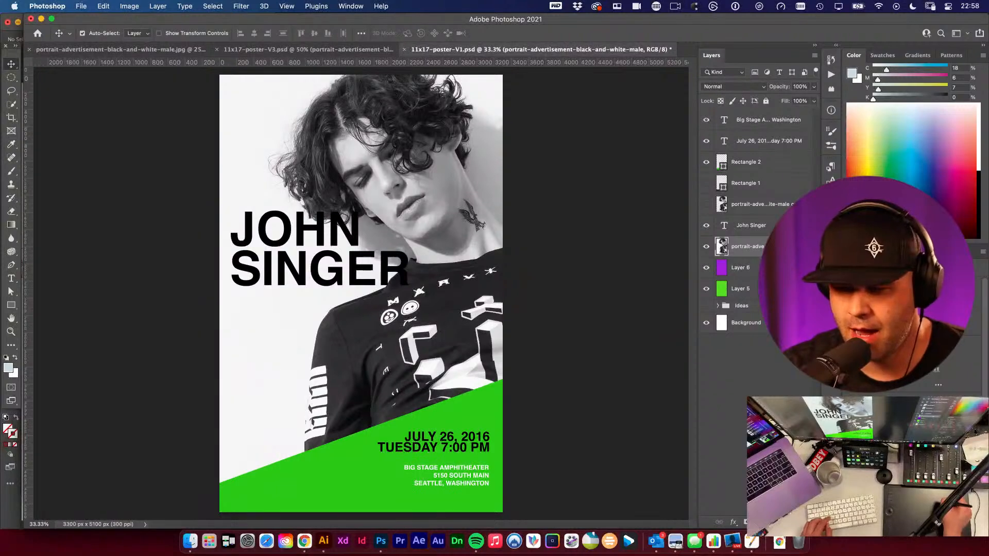
{"action": "right_click", "coordinate": [778, 247]}
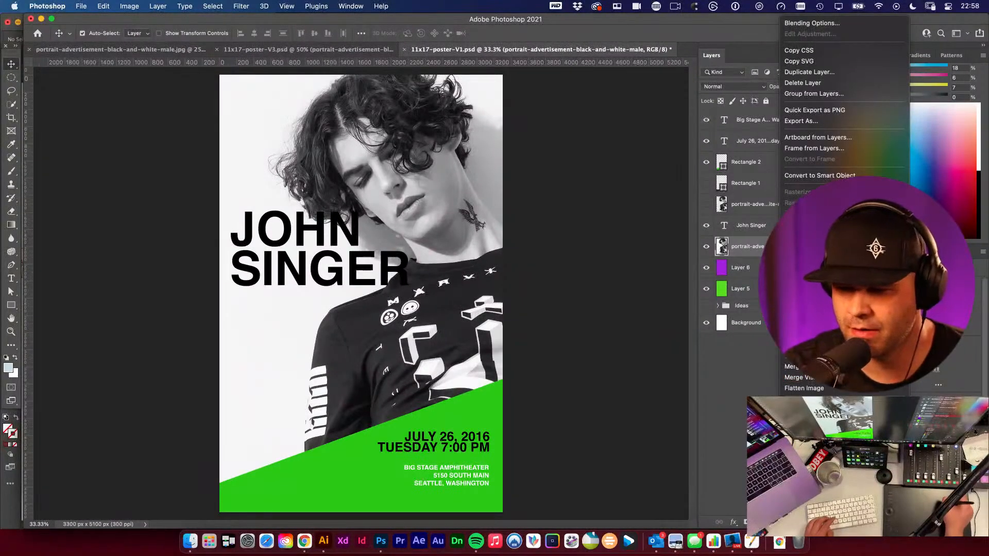
{"action": "left_click", "coordinate": [758, 245]}
{"action": "right_click", "coordinate": [756, 247]}
{"action": "left_click", "coordinate": [743, 245]}
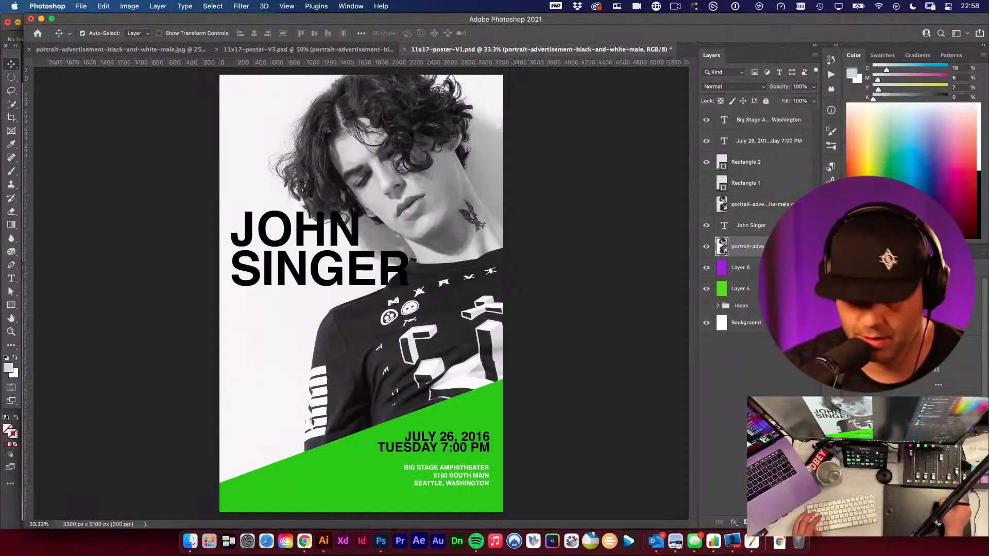
{"action": "left_click", "coordinate": [768, 247], "text": "alt"}
{"action": "right_click", "coordinate": [790, 247]}
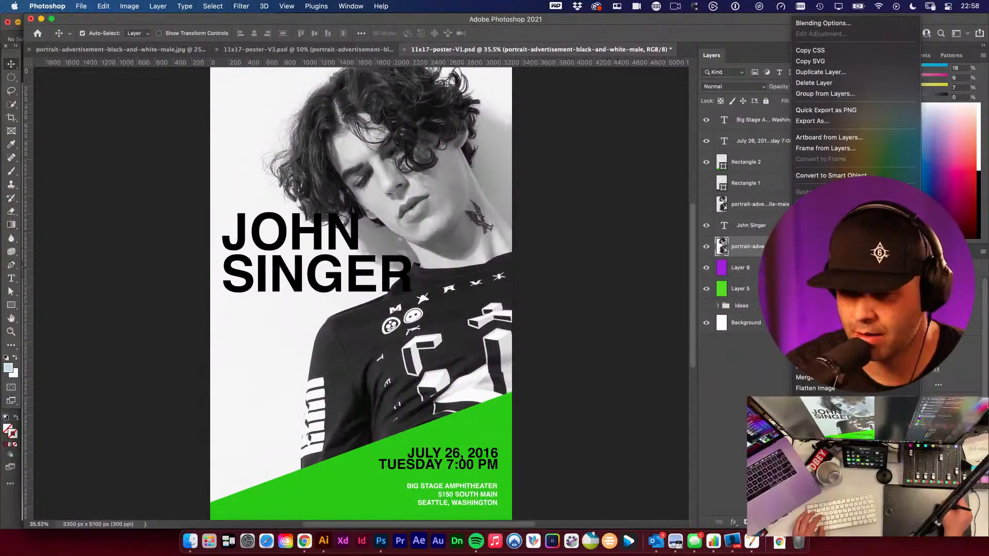
{"action": "key", "text": "Escape"}
{"action": "right_click", "coordinate": [790, 248]}
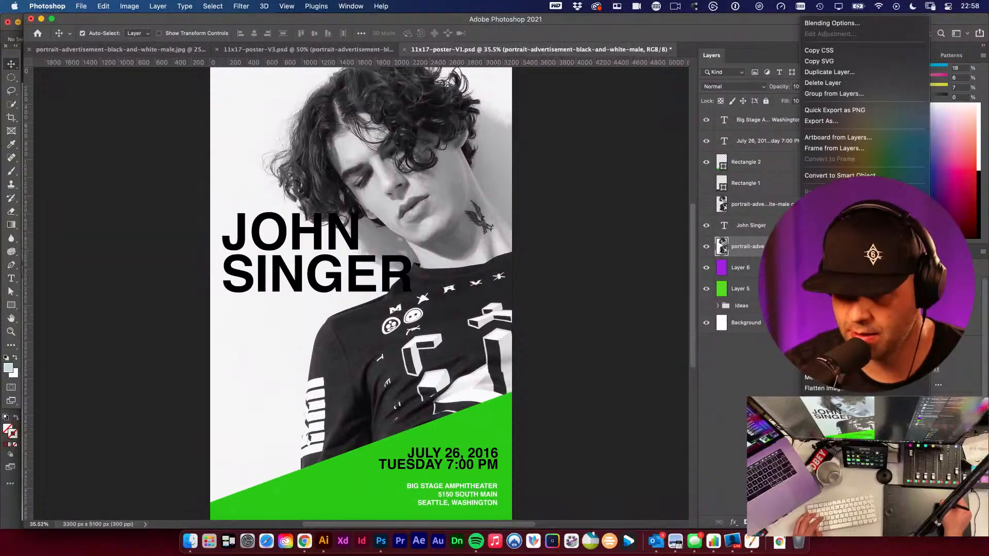
{"action": "key", "text": "Escape"}
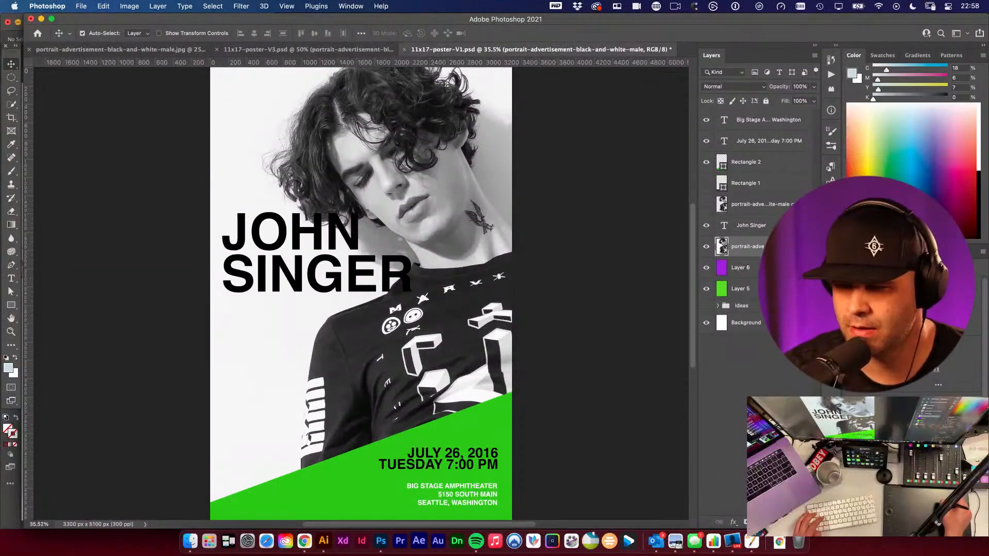
{"action": "right_click", "coordinate": [789, 248]}
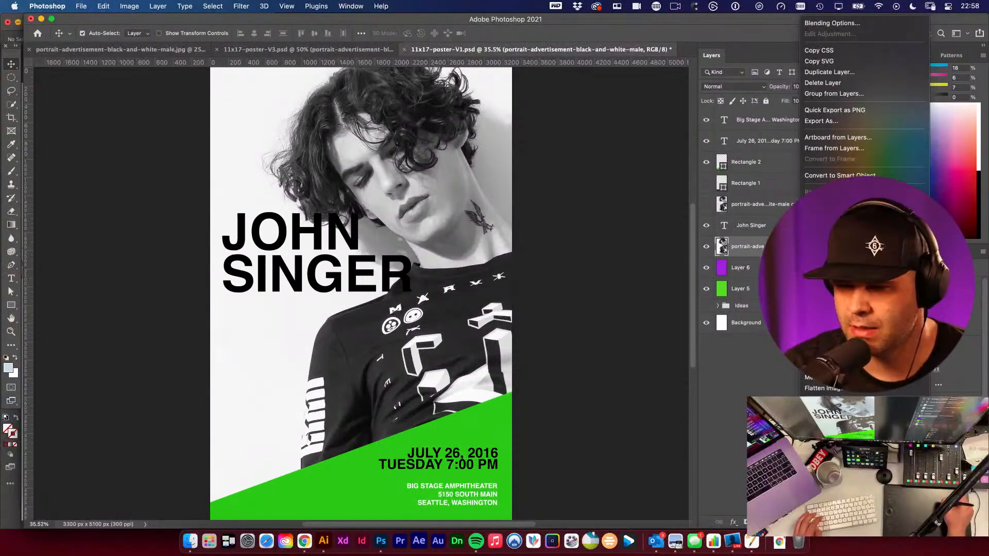
{"action": "left_click", "coordinate": [738, 247]}
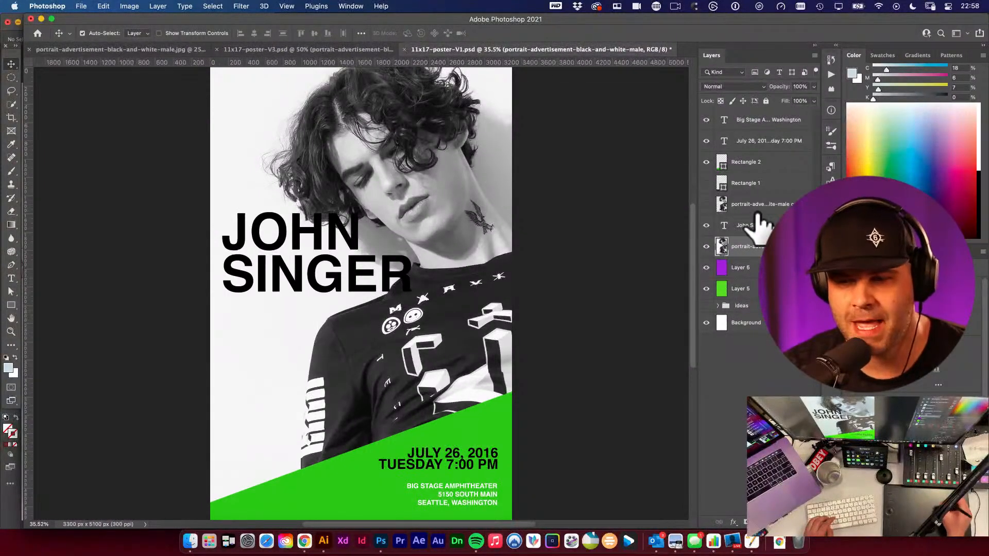
- Toggle the Properties panel
{"action": "left_click", "coordinate": [352, 6]}
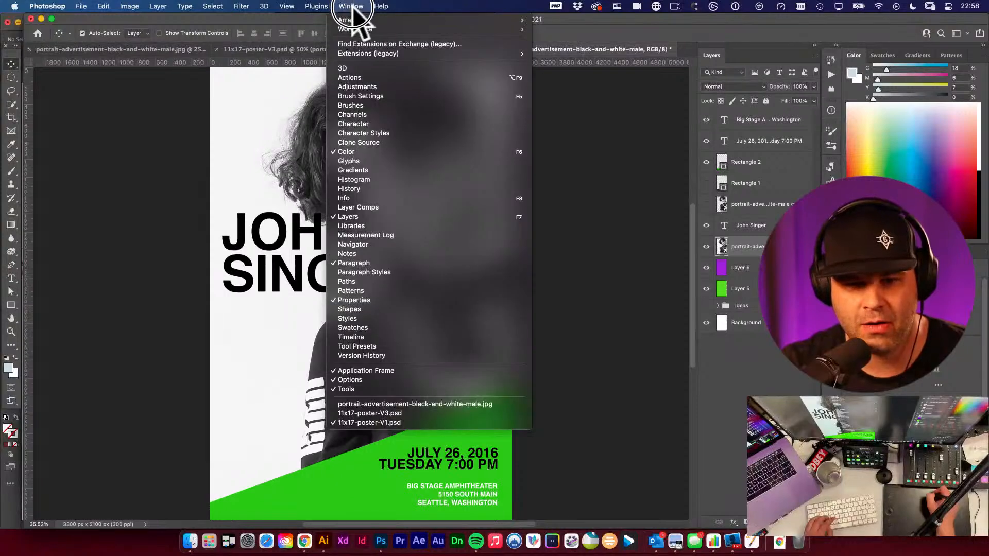
{"action": "mouse_move", "coordinate": [361, 22]}
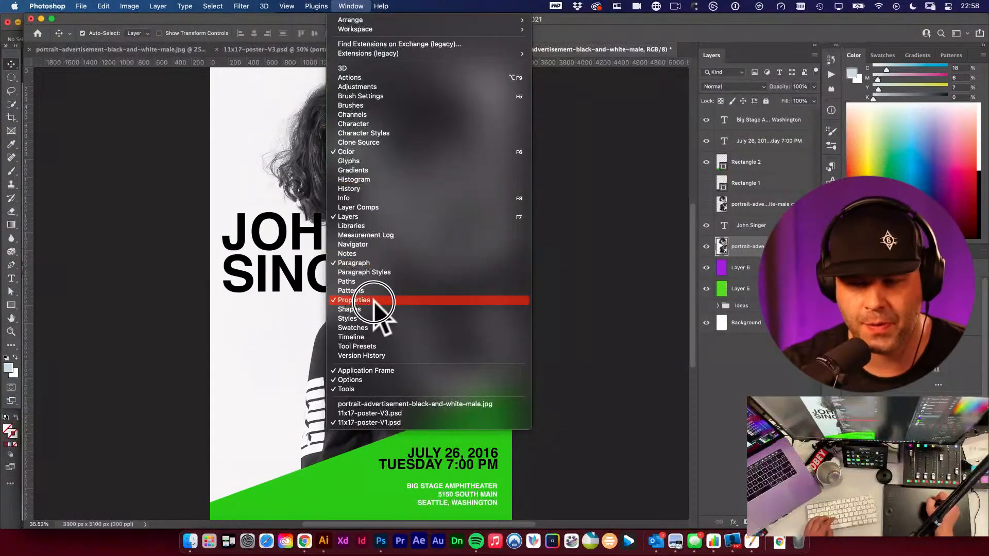
{"action": "left_click", "coordinate": [458, 300]}
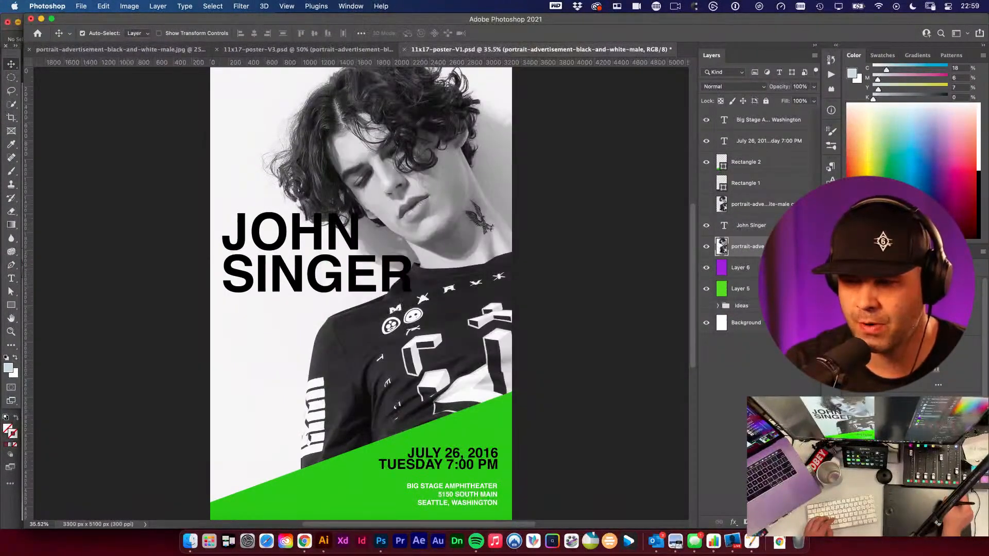
- Move and lengthen the floating Properties panel so its Quick Actions are shown
{"action": "left_click_drag", "start_coordinate": [658, 148], "coordinate": [538, 89]}
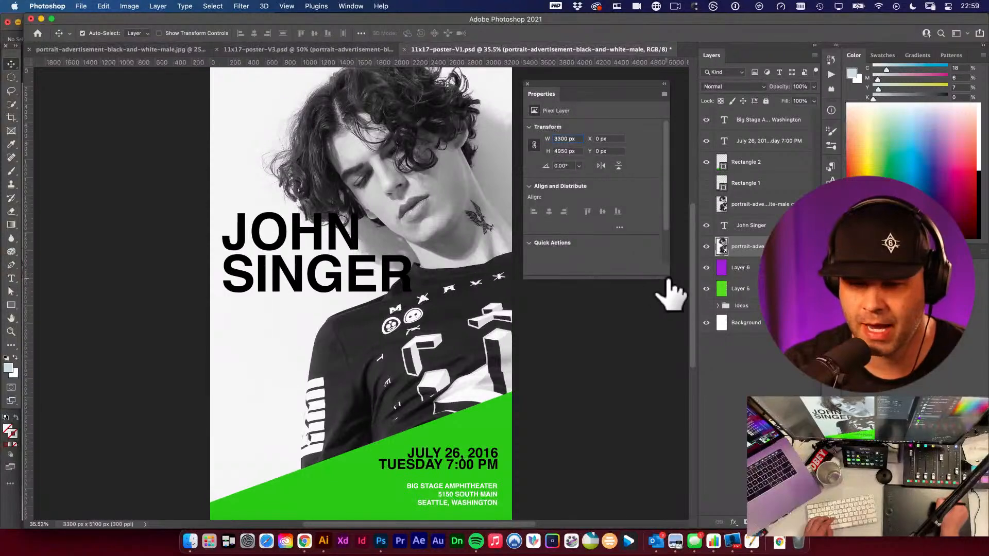
{"action": "left_click_drag", "start_coordinate": [668, 277], "coordinate": [675, 408]}
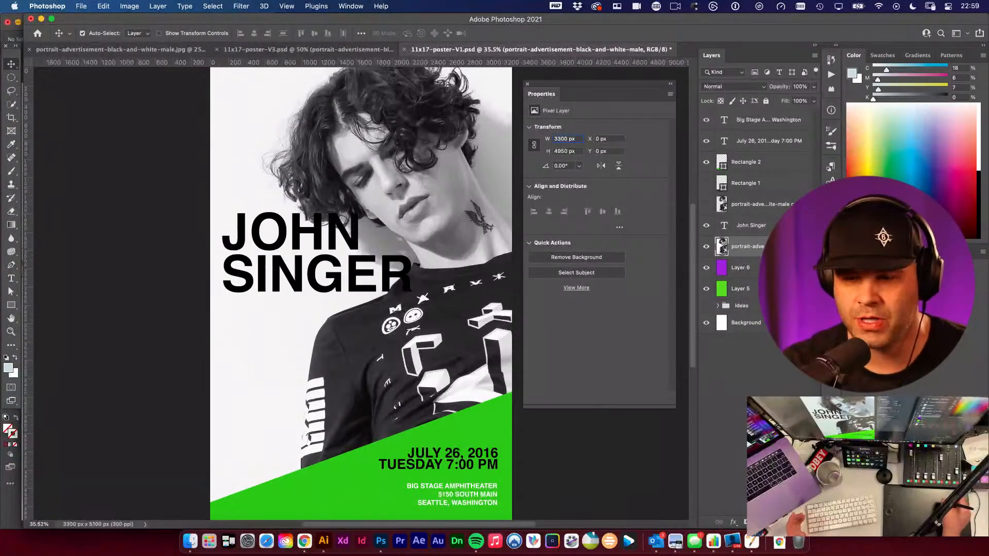
- Try Remove Background on the portrait layer, dismiss the workspace tip, and undo it
{"action": "left_click", "coordinate": [583, 258]}
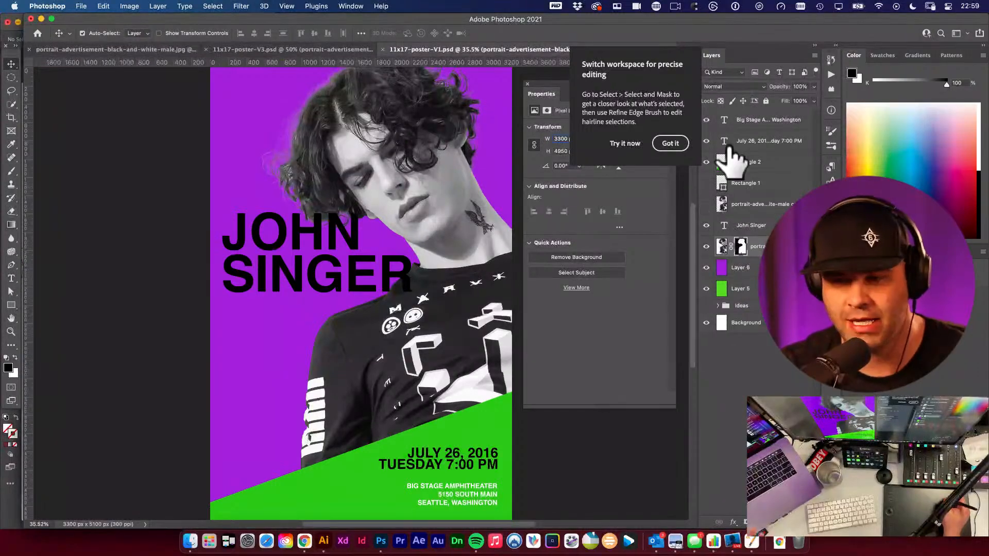
{"action": "left_click", "coordinate": [673, 144]}
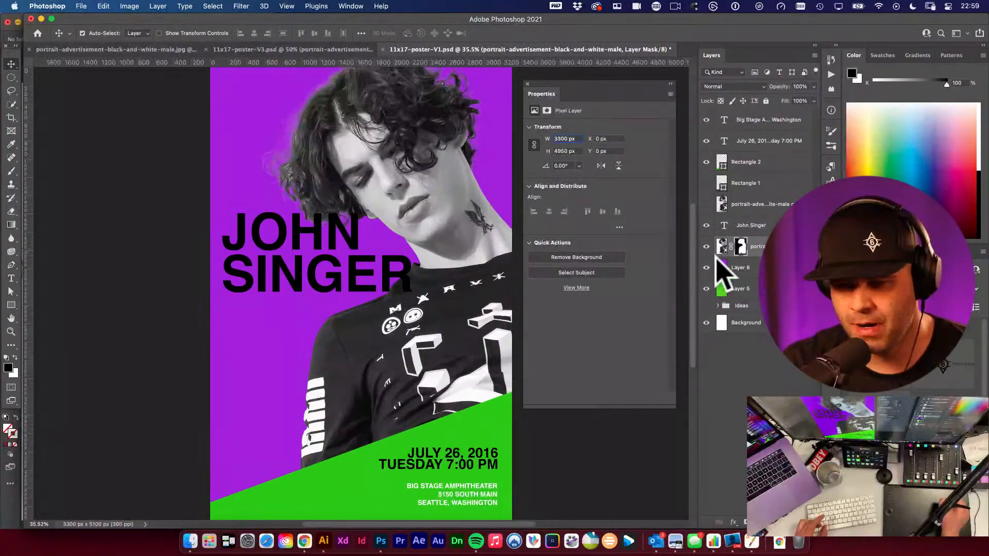
{"action": "key", "text": "super+z"}
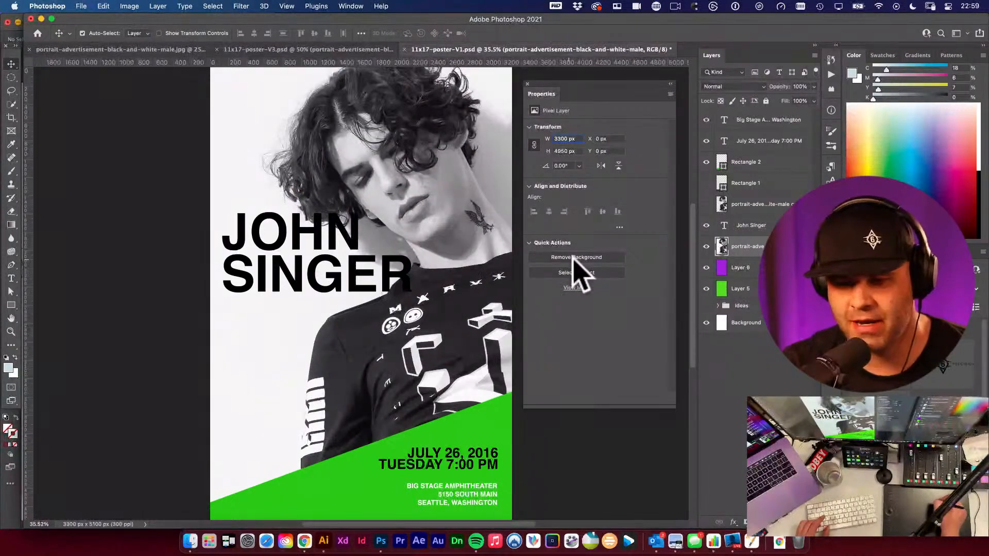
- Select the subject of the portrait layer and add a layer mask from the selection
{"action": "left_click", "coordinate": [597, 272]}
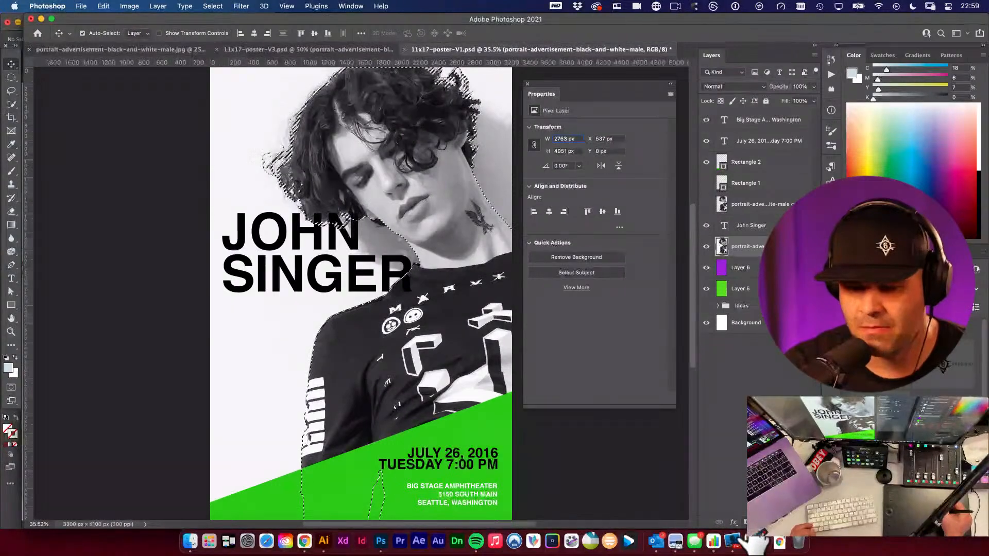
{"action": "left_click", "coordinate": [747, 523]}
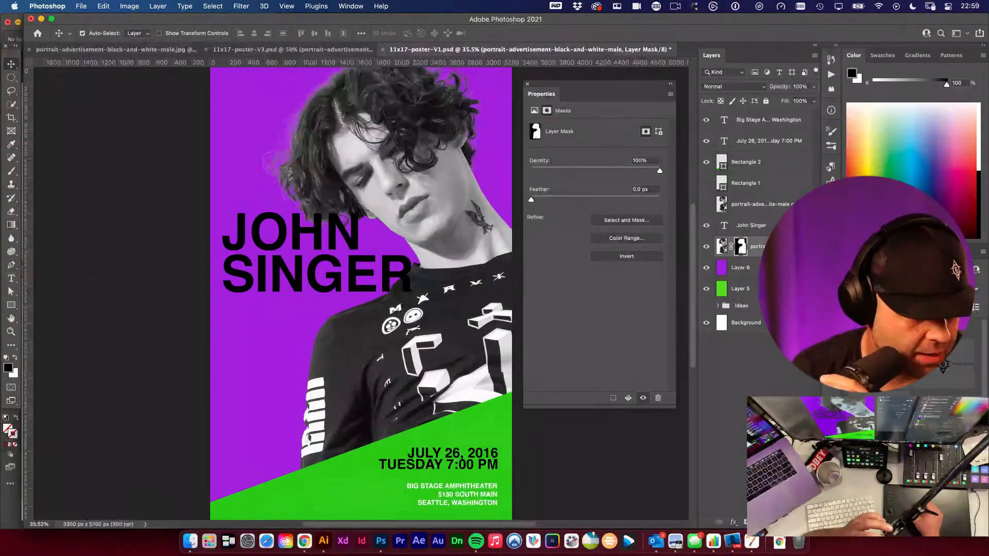
{"action": "key", "text": "super+Tab"}
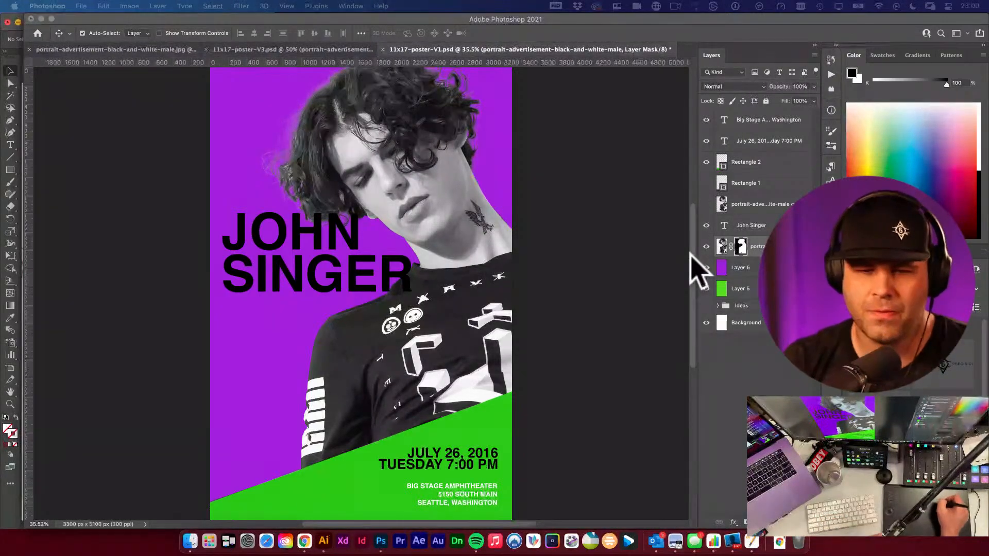
- Inspect the portrait layer mask's properties, close them, and select the mask thumbnail
{"action": "double_click", "coordinate": [740, 246]}
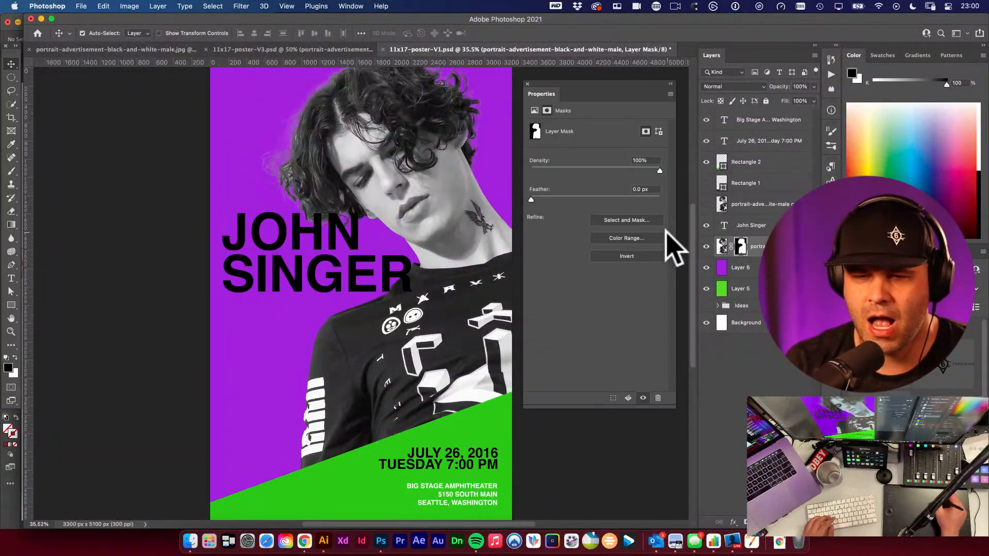
{"action": "left_click", "coordinate": [526, 83]}
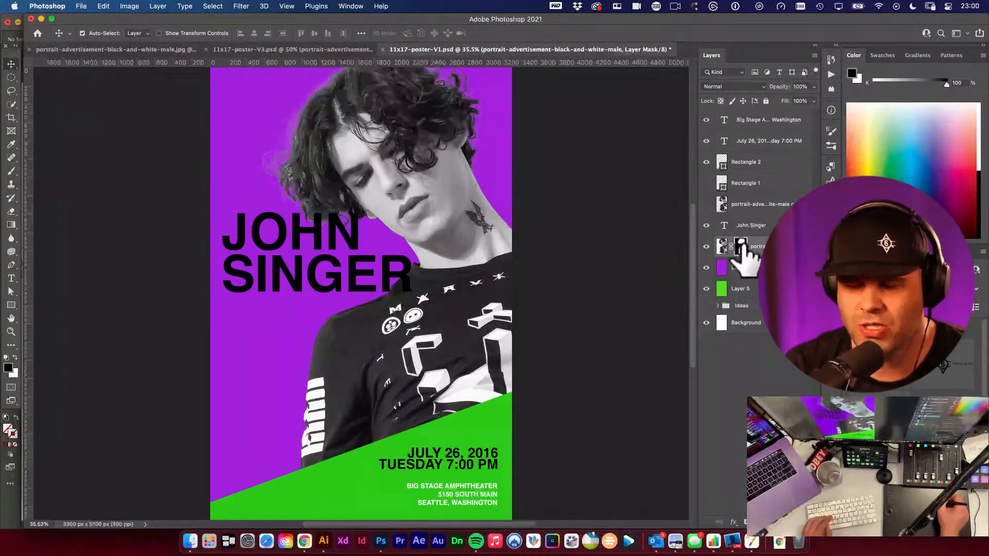
{"action": "left_click", "coordinate": [723, 246]}
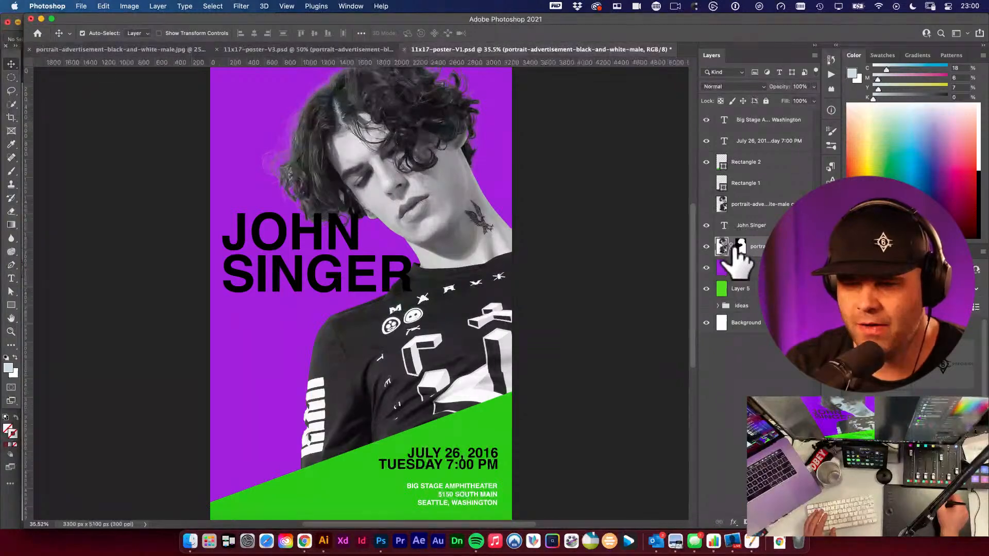
{"action": "left_click", "coordinate": [740, 246]}
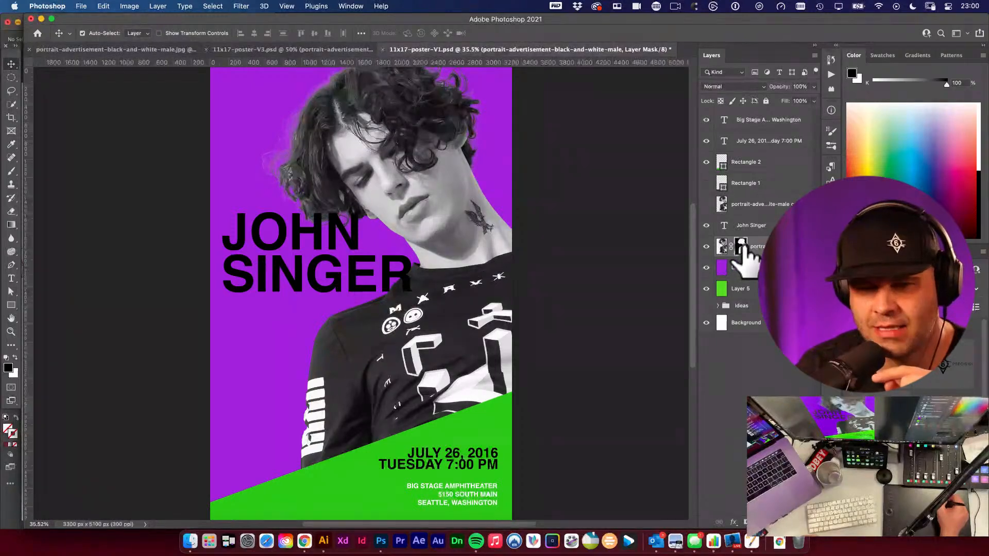
- Open Select and Mask with the Rectangular Marquee tool and cancel it
{"action": "key", "text": "m"}
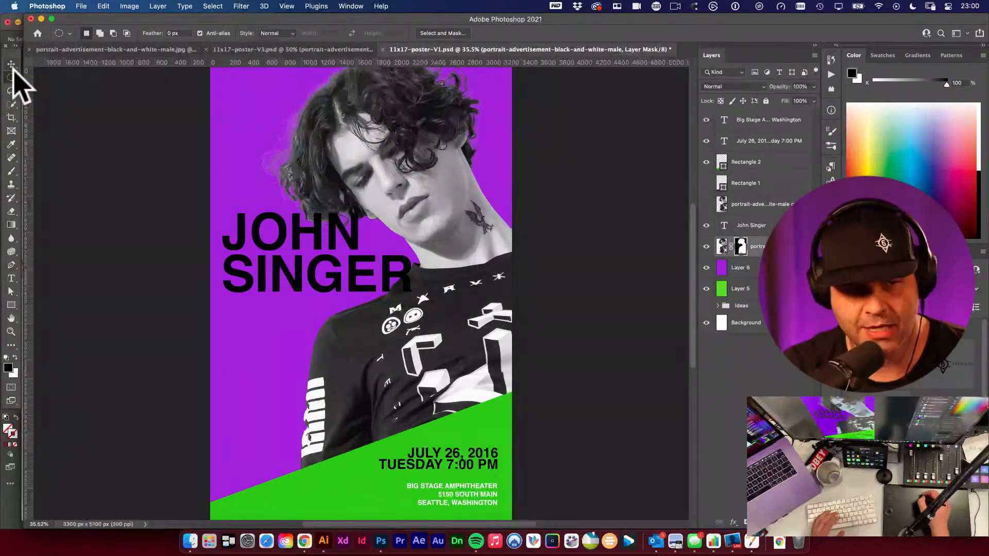
{"action": "left_click_drag", "start_coordinate": [12, 78], "coordinate": [71, 89]}
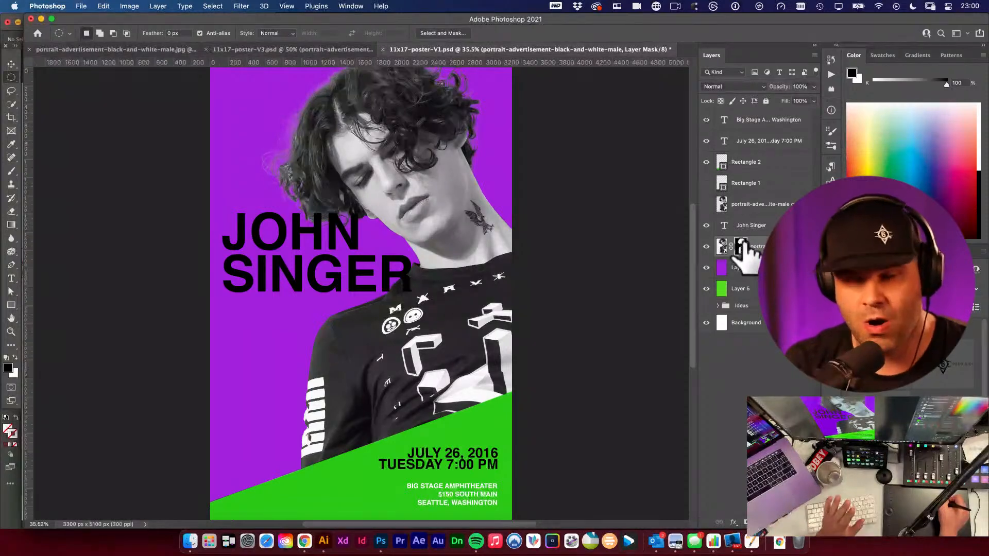
{"action": "left_click", "coordinate": [456, 33]}
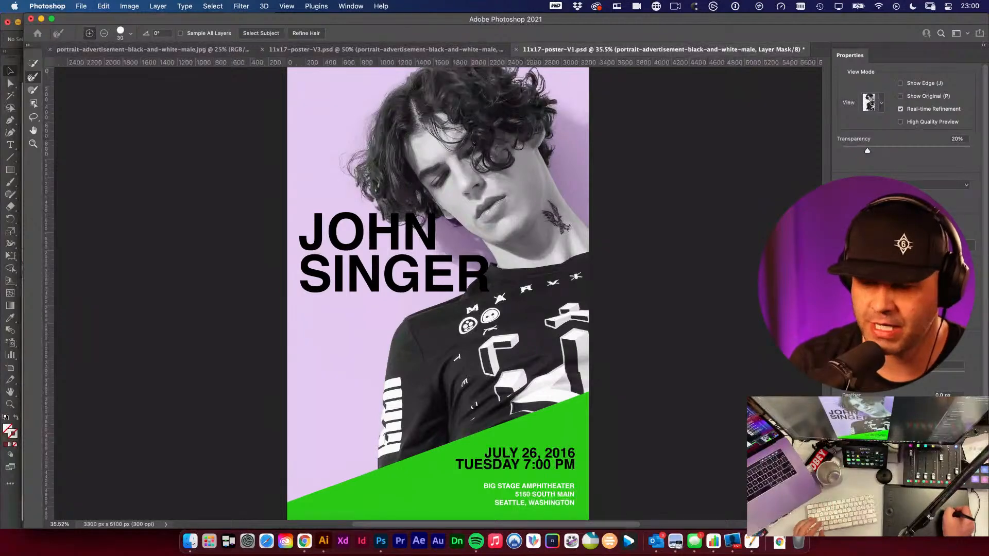
{"action": "left_click", "coordinate": [958, 518]}
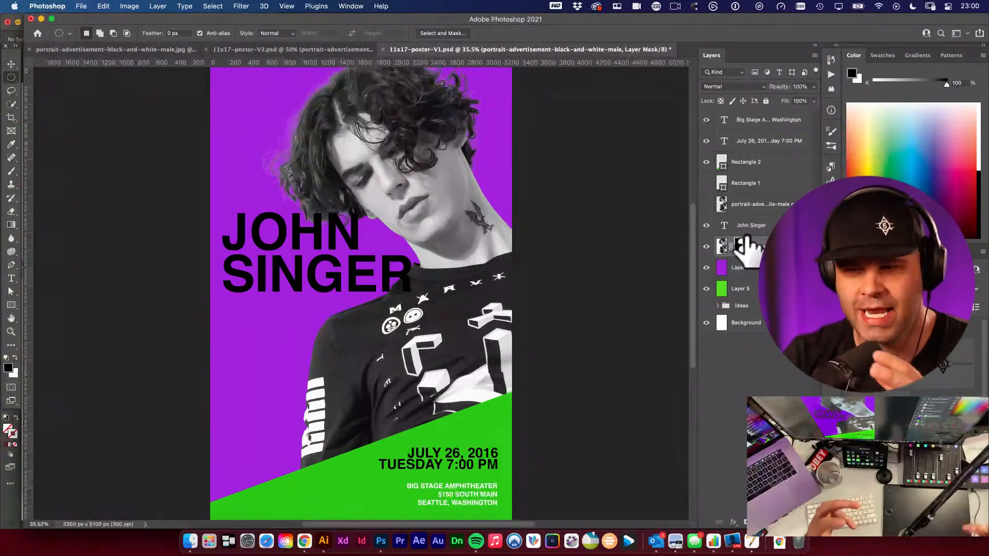
- Load the portrait layer mask as a selection
{"action": "left_click", "coordinate": [722, 245]}
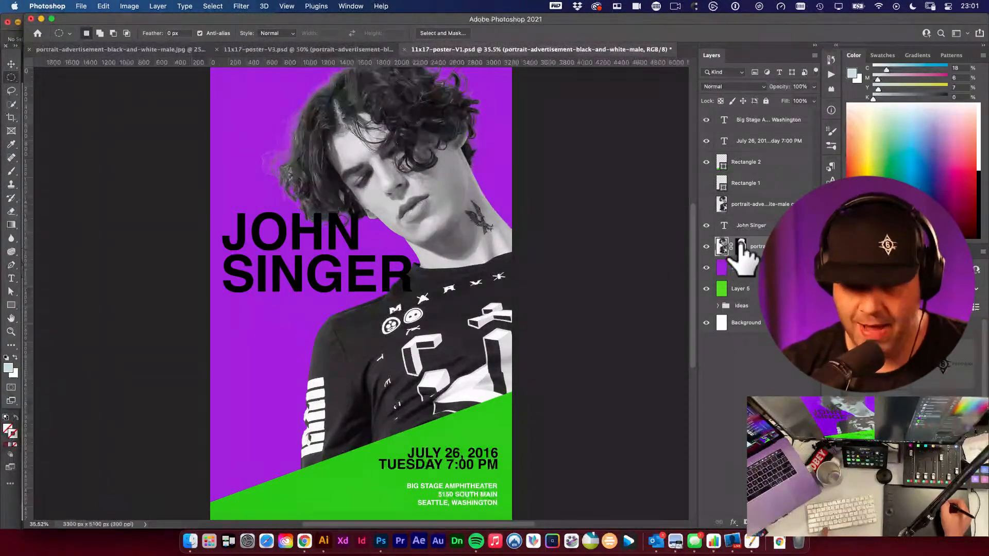
{"action": "left_click_drag", "start_coordinate": [741, 254], "coordinate": [740, 254]}
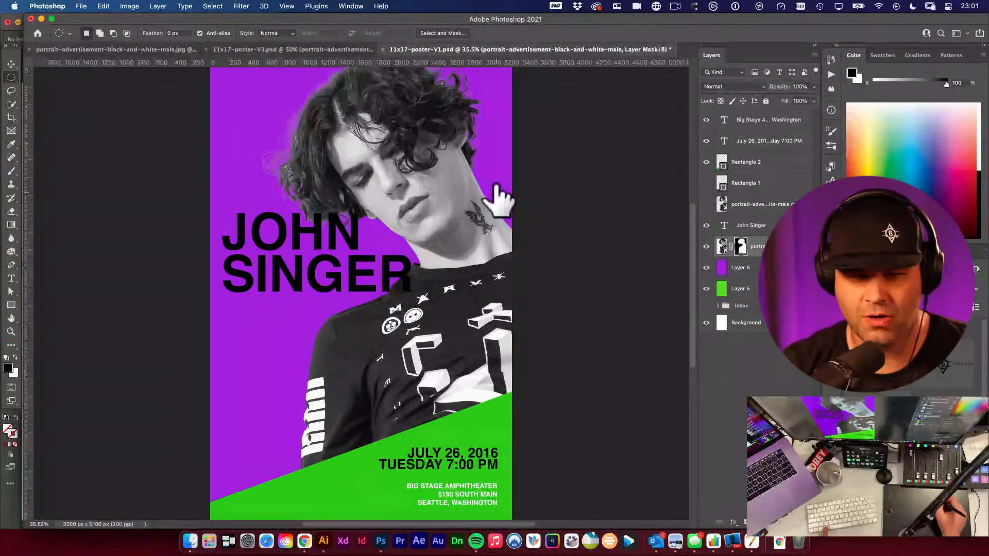
{"action": "left_click", "coordinate": [740, 246], "text": "super"}
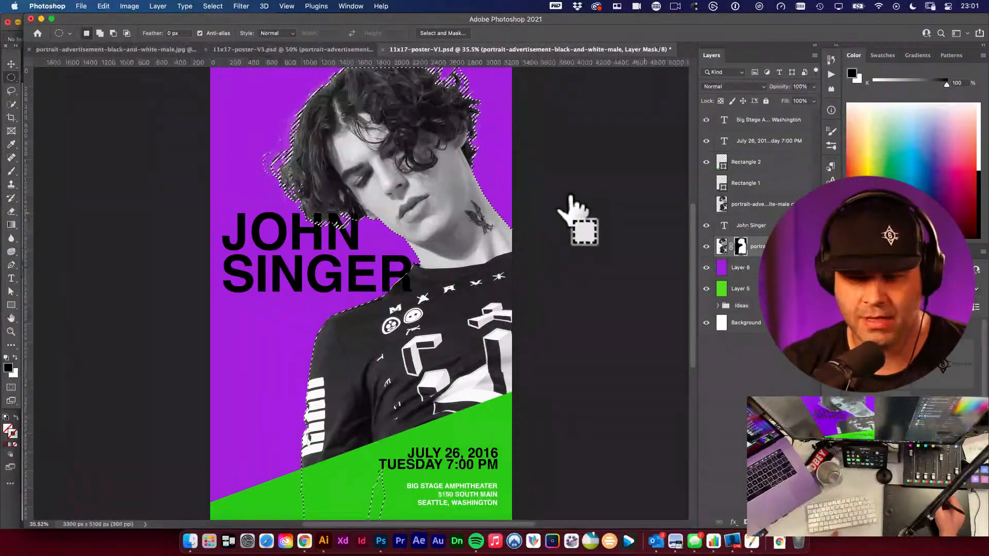
{"action": "left_click_drag", "start_coordinate": [740, 246], "coordinate": [739, 245]}
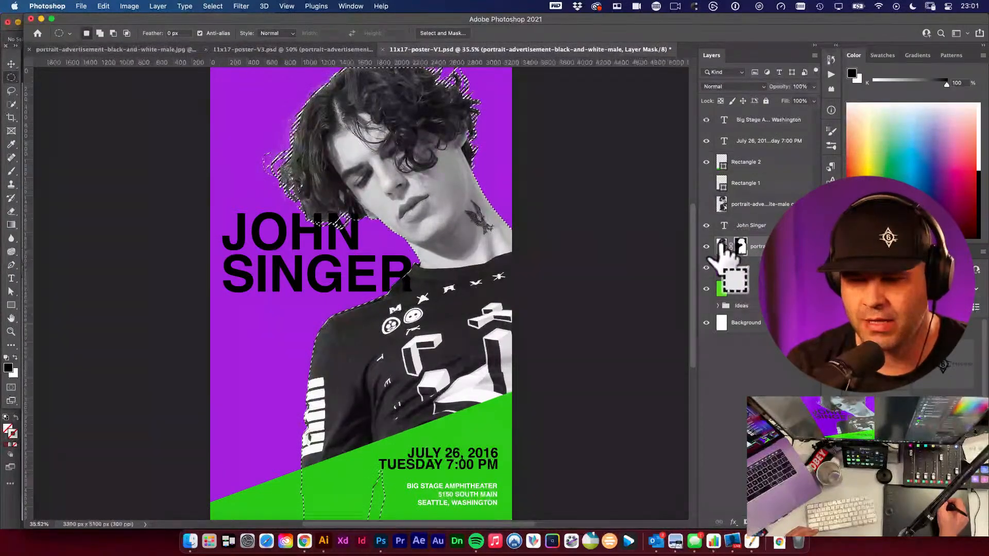
{"action": "left_click_drag", "start_coordinate": [723, 248], "coordinate": [5, 66]}
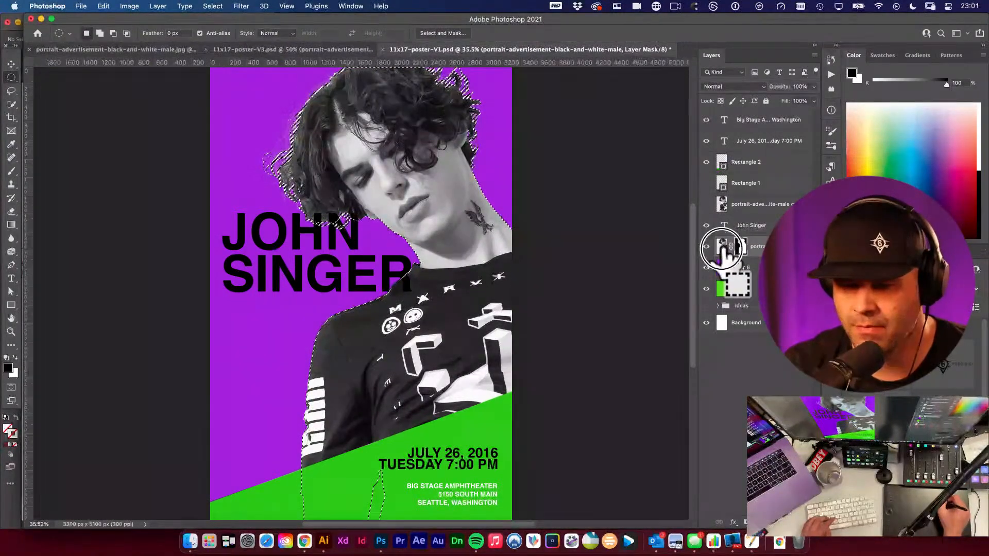
{"action": "left_click", "coordinate": [723, 248]}
{"action": "double_click", "coordinate": [742, 250]}
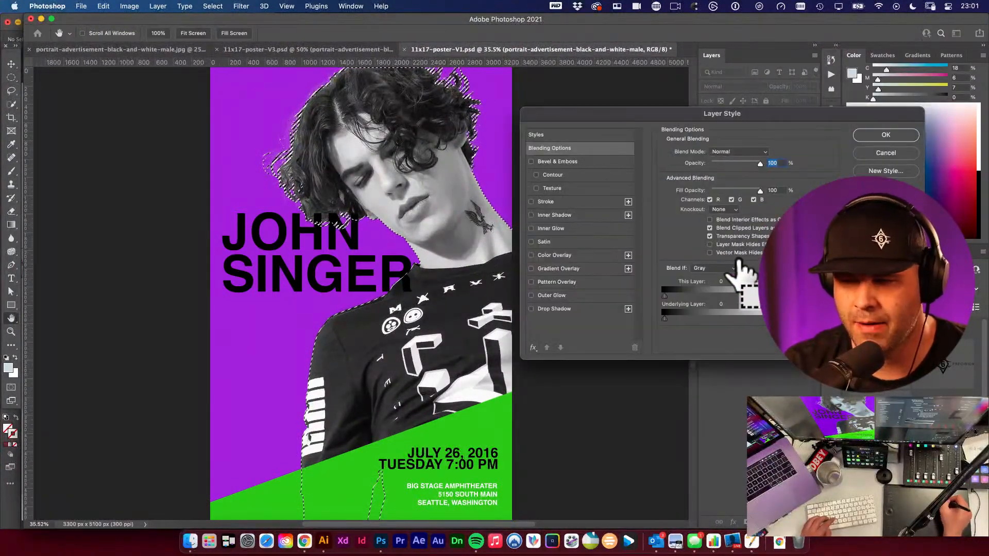
{"action": "left_click", "coordinate": [885, 153]}
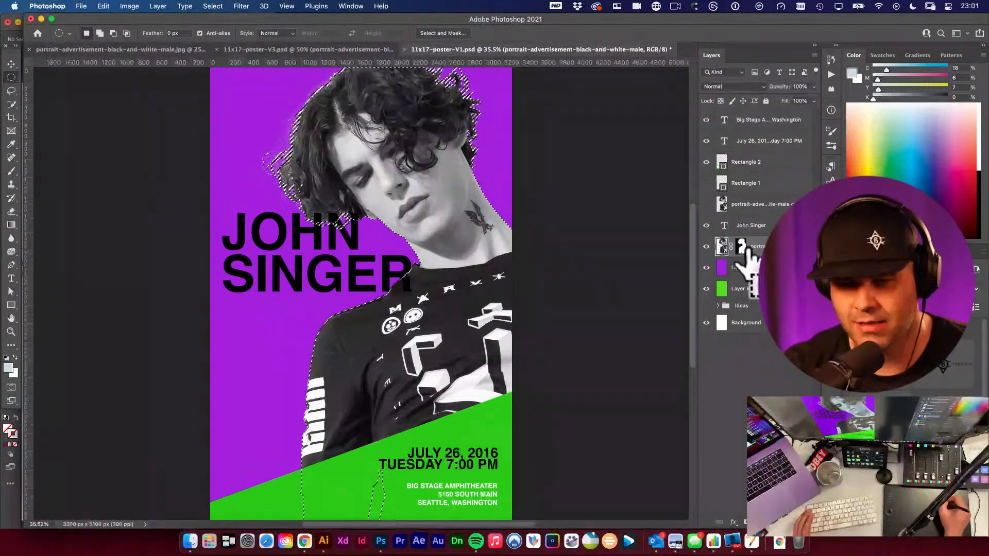
- Open Select and Mask and set the view to Black & White with High Quality Preview
{"action": "left_click", "coordinate": [443, 33]}
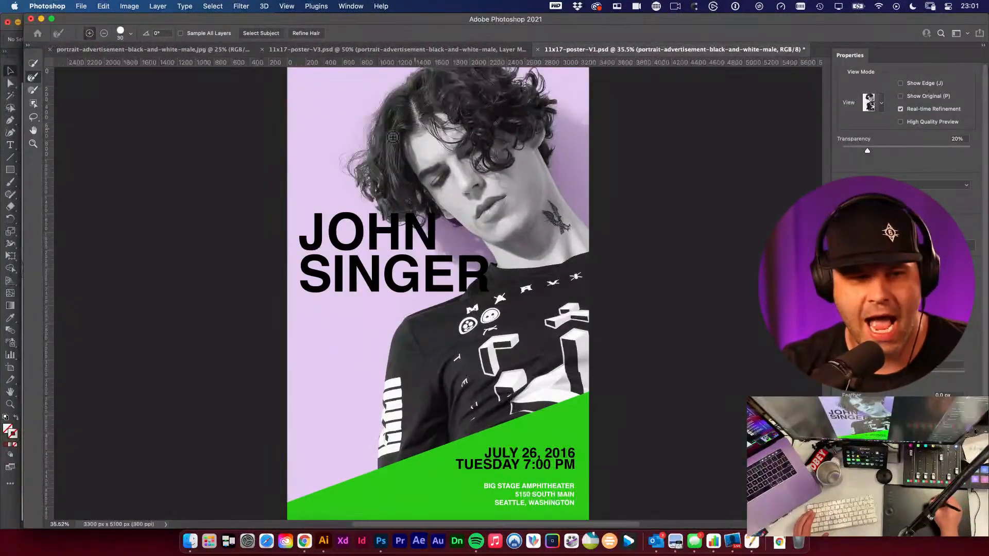
{"action": "left_click", "coordinate": [52, 19]}
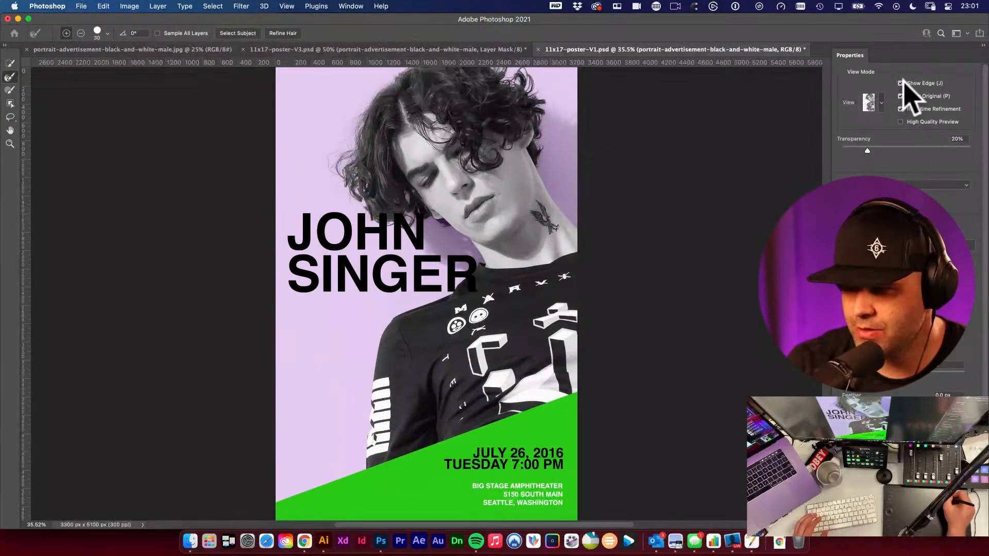
{"action": "left_click", "coordinate": [881, 103]}
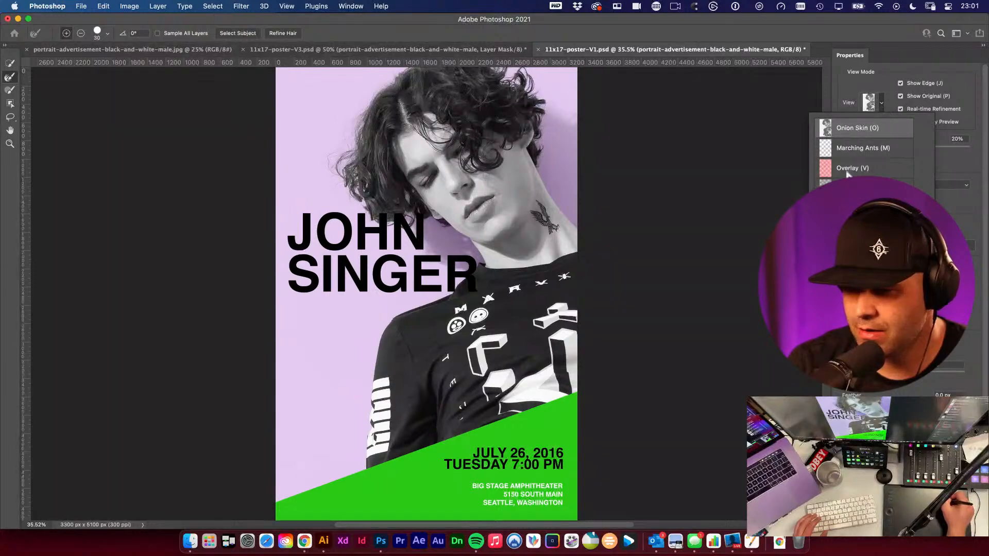
{"action": "left_click", "coordinate": [863, 228]}
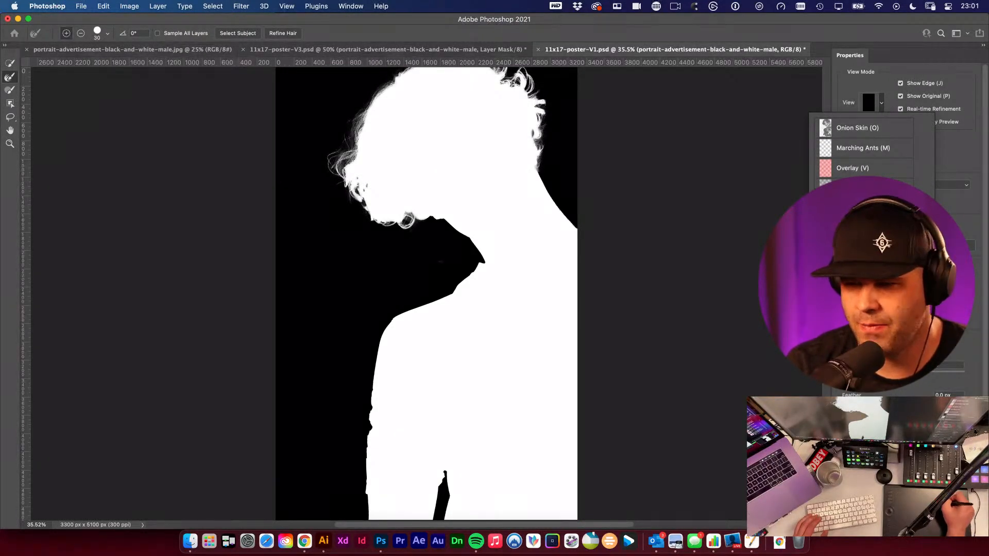
{"action": "left_click", "coordinate": [882, 105]}
{"action": "left_click", "coordinate": [879, 108]}
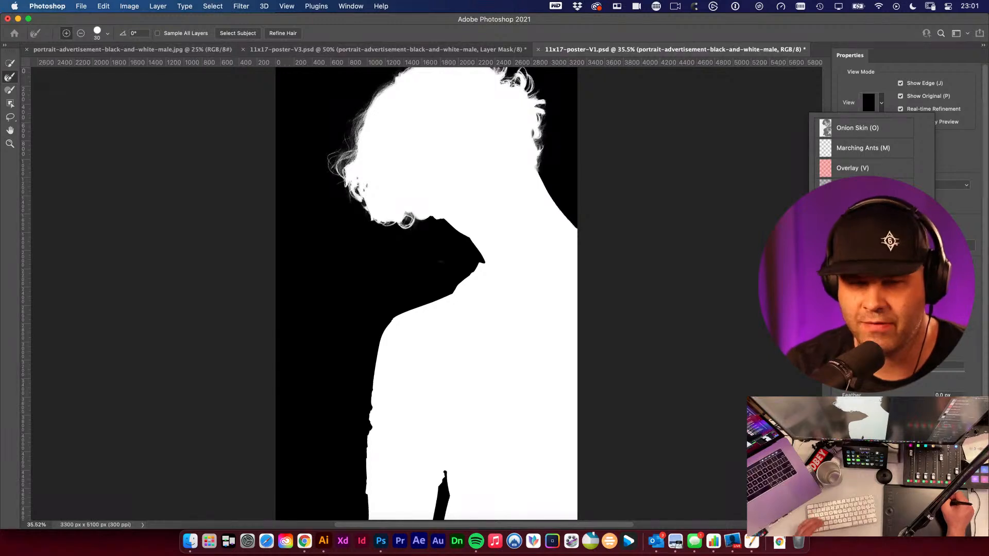
{"action": "left_click", "coordinate": [852, 76]}
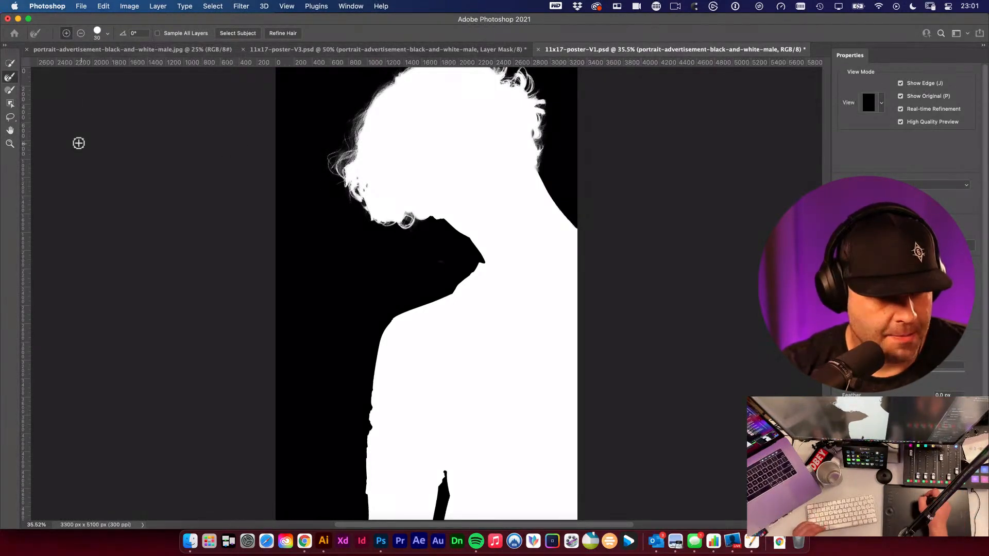
- Enlarge the Refine Edge Brush to 90 and brush along the hair edge on the left side
{"action": "left_click", "coordinate": [10, 78]}
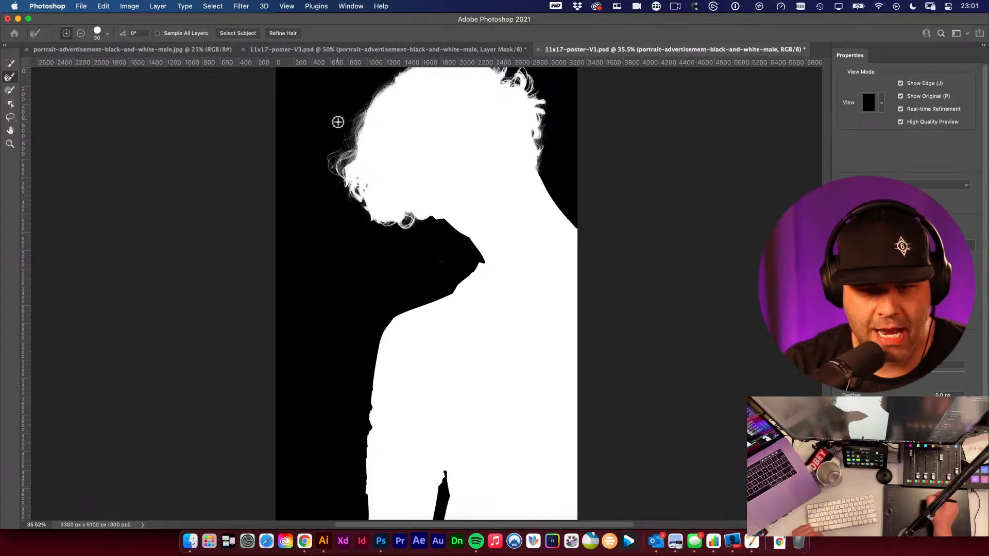
{"action": "key", "text": "bracketright"}
{"action": "key", "text": "bracketright"}
{"action": "key", "text": "bracketright"}
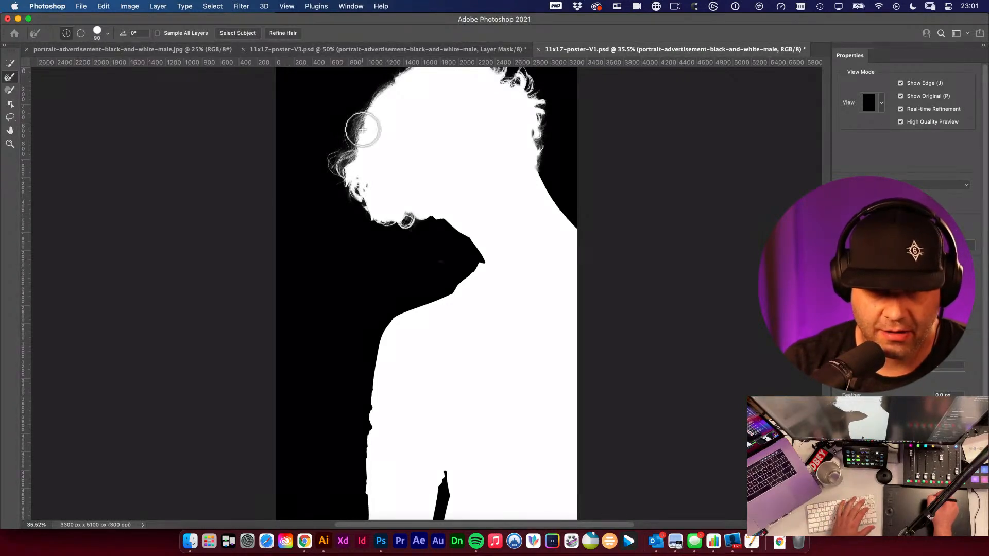
{"action": "mouse_move", "coordinate": [338, 156]}
{"action": "left_mouse_down"}
{"action": "mouse_move", "coordinate": [363, 158]}
{"action": "mouse_move", "coordinate": [360, 171]}
{"action": "mouse_move", "coordinate": [353, 154]}
{"action": "mouse_move", "coordinate": [333, 169]}
{"action": "mouse_move", "coordinate": [364, 203]}
{"action": "left_mouse_up"}
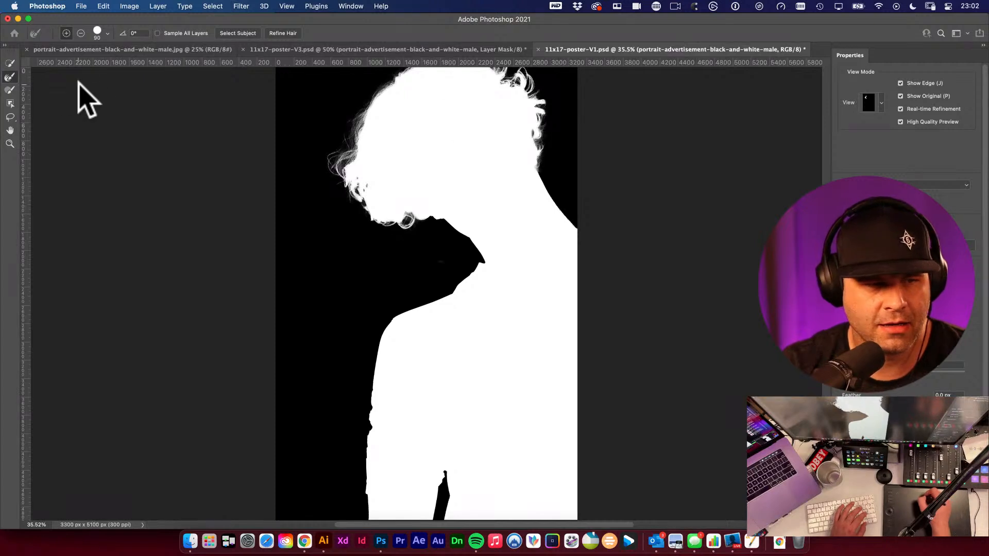
{"action": "left_click", "coordinate": [10, 78]}
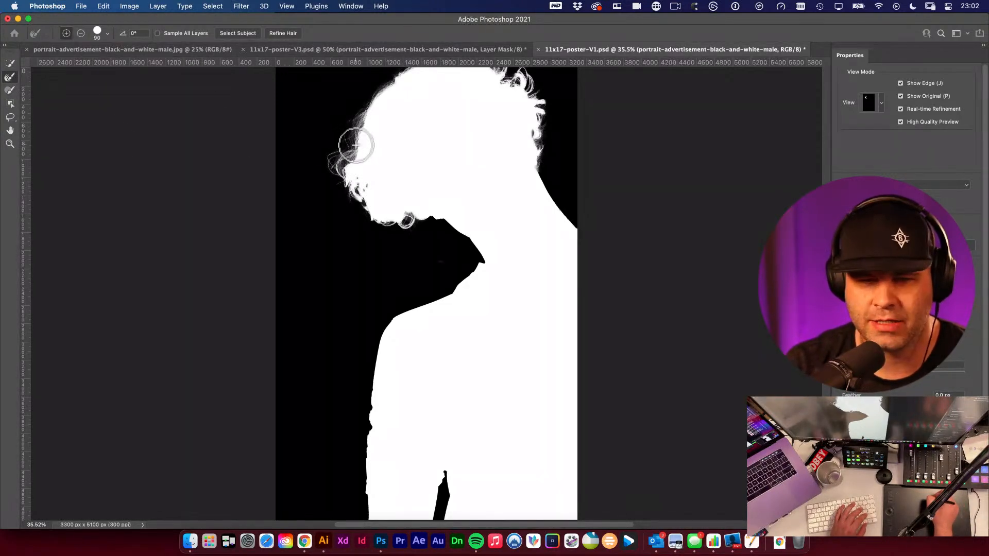
{"action": "left_click_drag", "start_coordinate": [356, 146], "coordinate": [363, 213]}
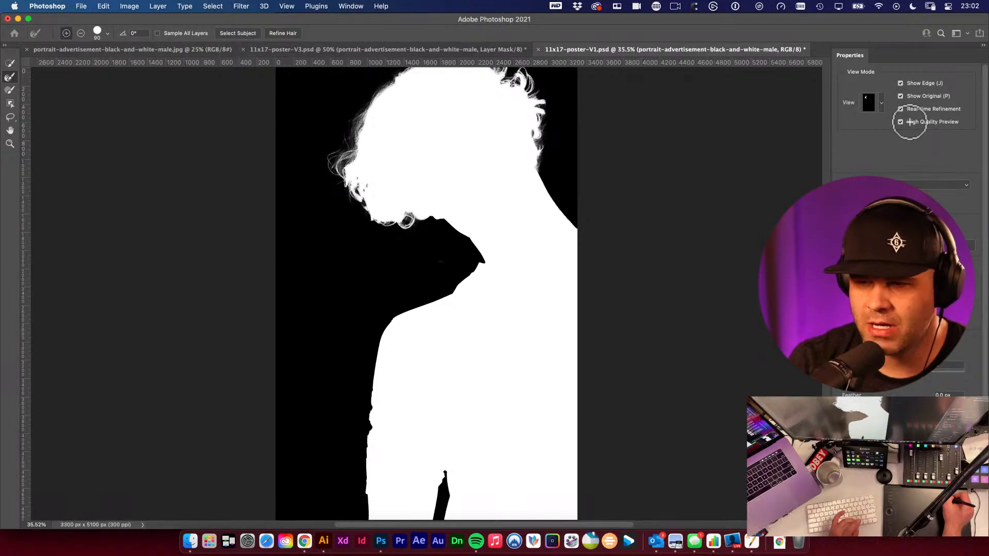
- Switch the Select and Mask view to Onion Skin and apply the refined hair selection
{"action": "left_click", "coordinate": [882, 103]}
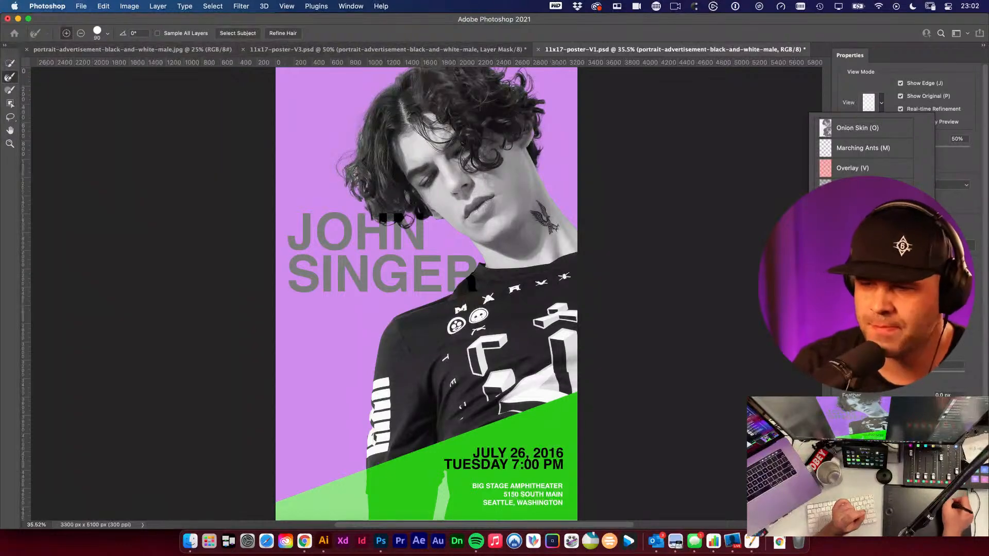
{"action": "left_click", "coordinate": [961, 533]}
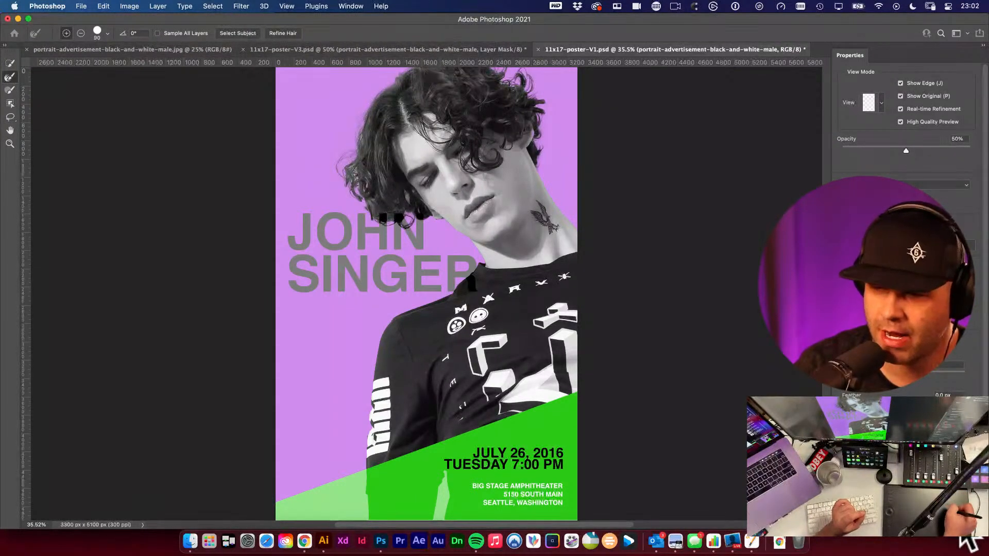
{"action": "left_click", "coordinate": [961, 535]}
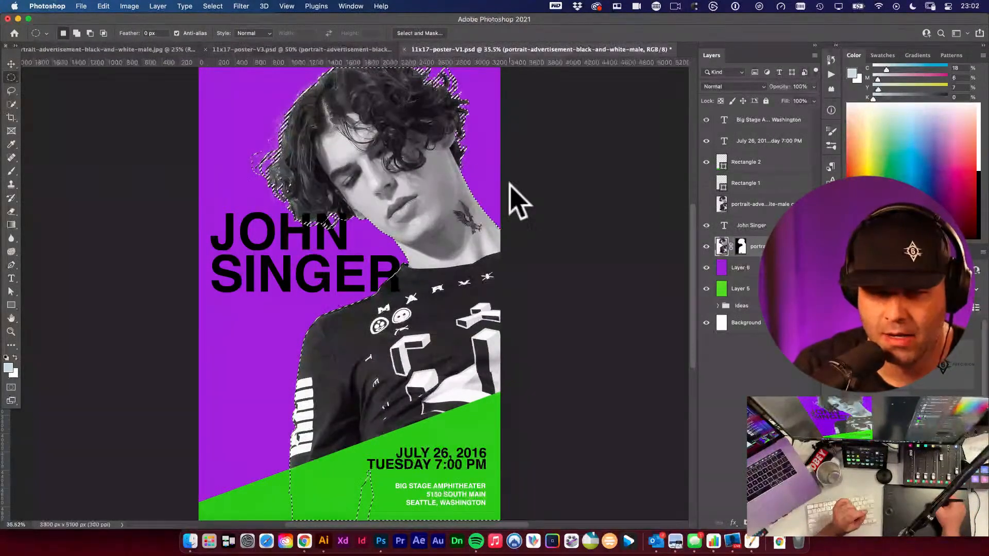
- Select the portrait copy layer and clear the active selection
{"action": "left_click", "coordinate": [740, 248]}
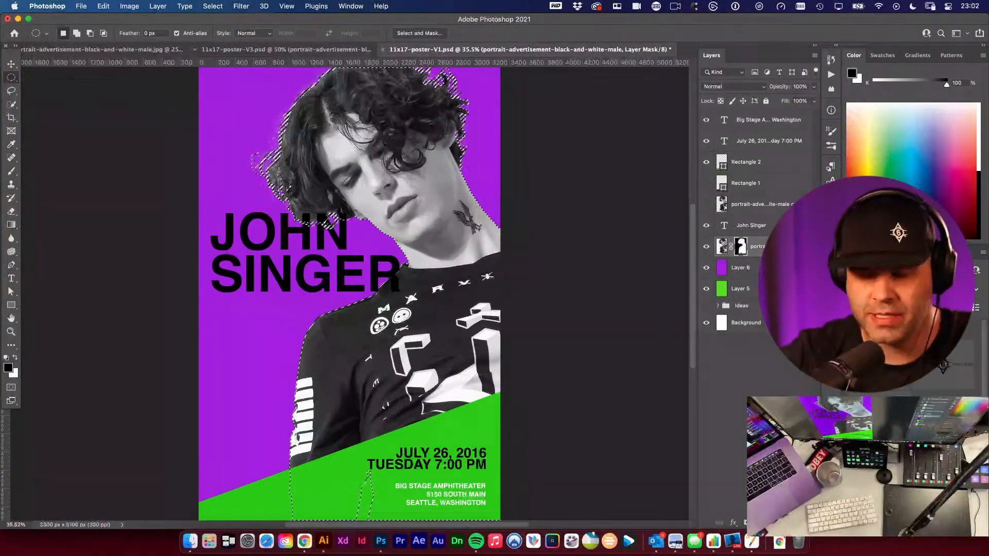
{"action": "left_click", "coordinate": [757, 204]}
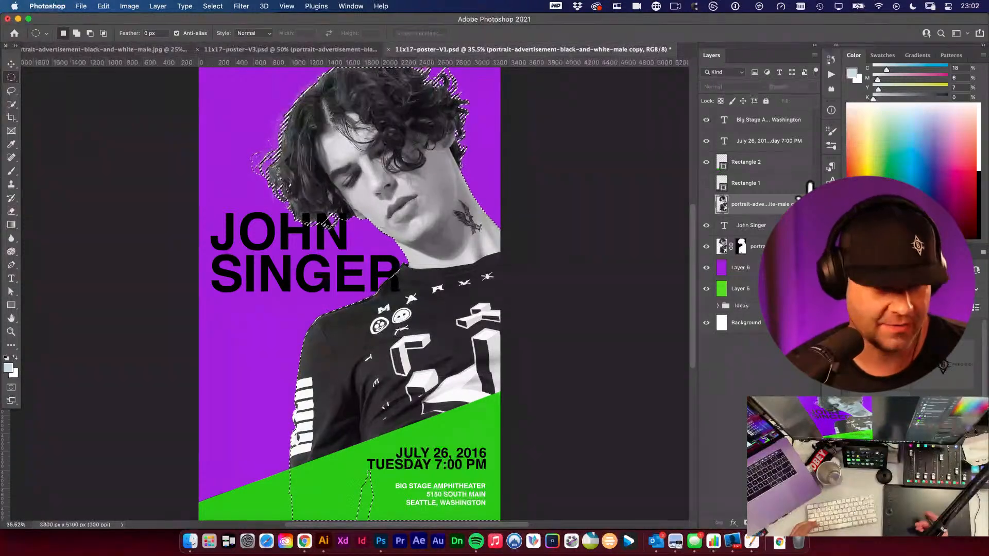
{"action": "key", "text": "super+d"}
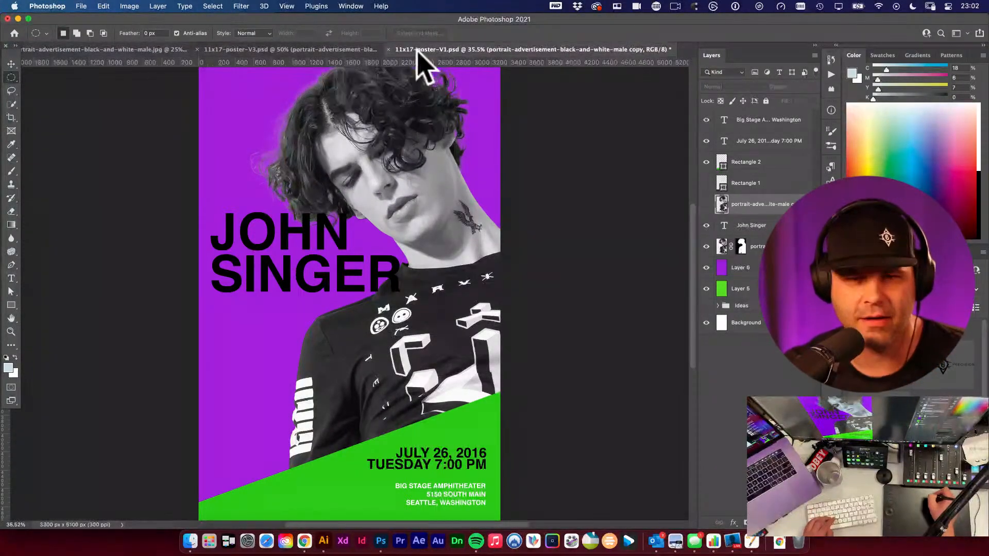
- Switch to Illustrator and zoom into the head of the low-poly bull logo
{"action": "left_click", "coordinate": [324, 542]}
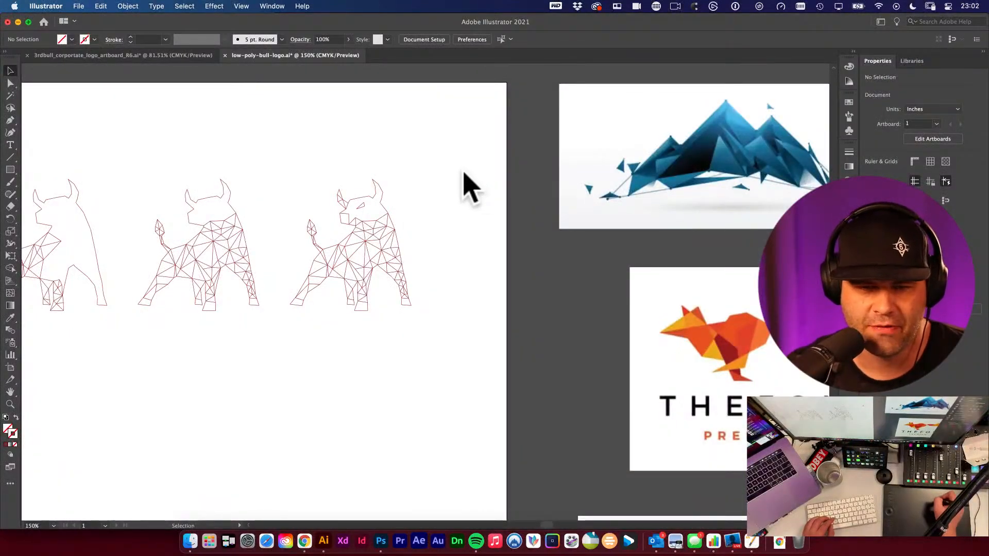
{"action": "left_click_drag", "start_coordinate": [344, 233], "coordinate": [516, 349]}
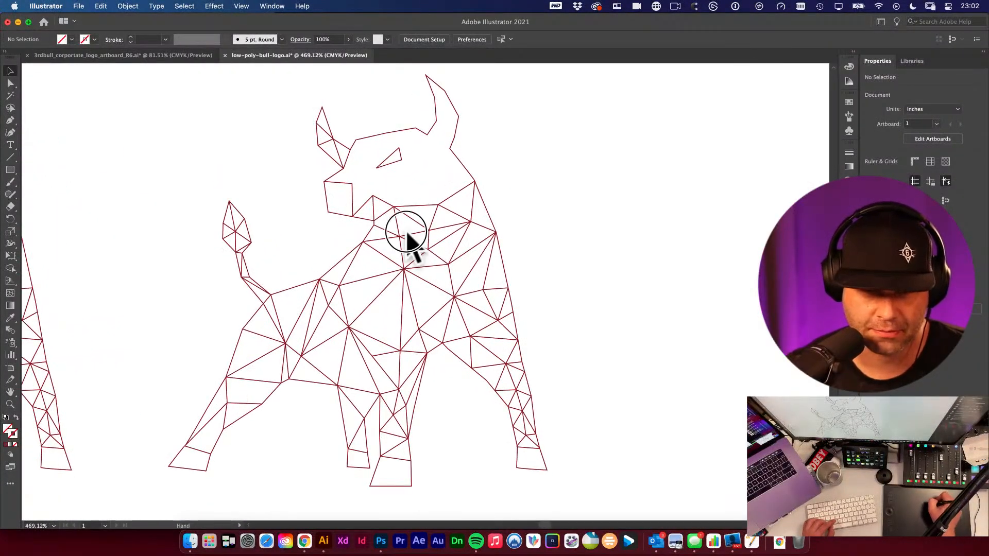
{"action": "left_click_drag", "start_coordinate": [406, 231], "coordinate": [514, 345]}
{"action": "left_click_drag", "start_coordinate": [381, 185], "coordinate": [373, 185]}
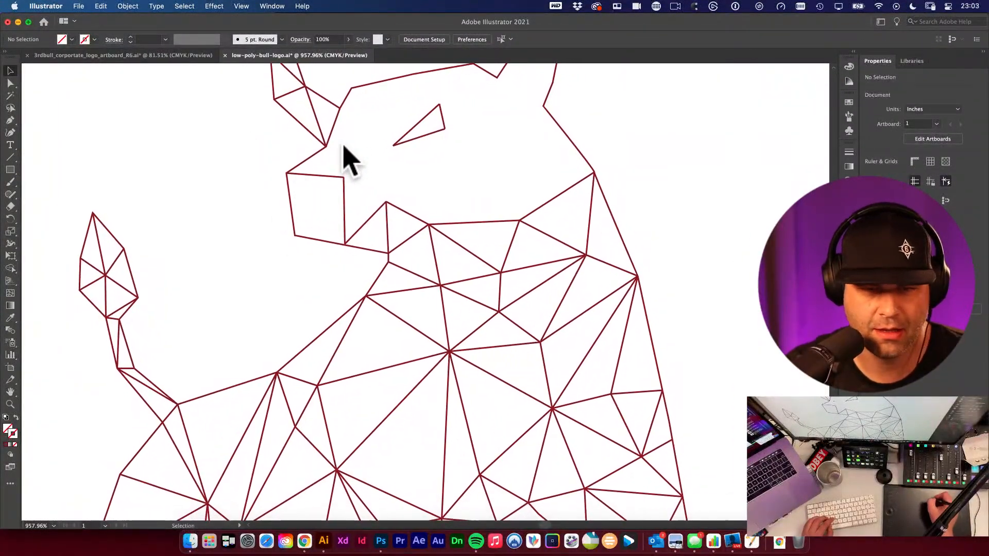
- Draw a short line segment at the bull's muzzle and undo the last three edits
{"action": "key", "text": "backslash"}
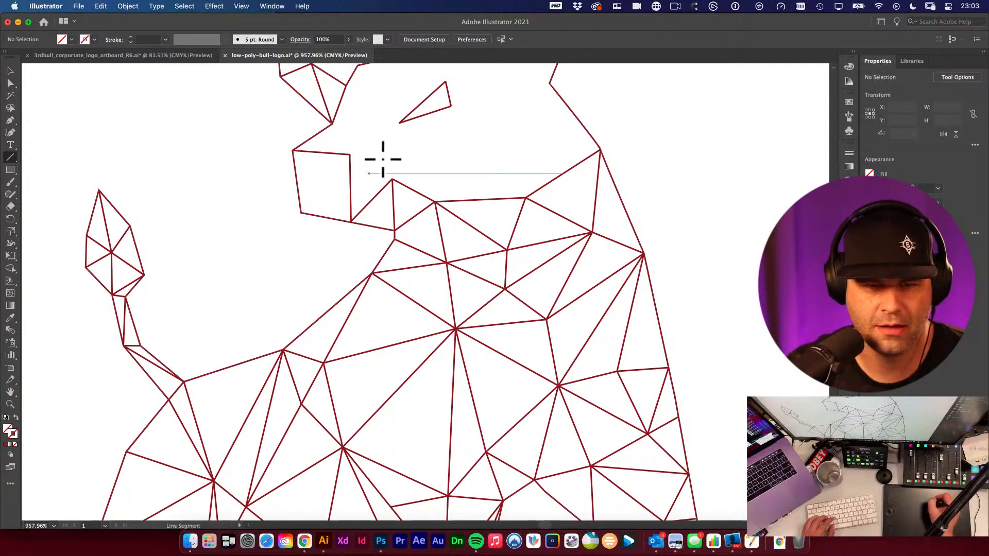
{"action": "left_click_drag", "start_coordinate": [332, 124], "coordinate": [331, 158]}
{"action": "key", "text": "super+z"}
{"action": "key", "text": "super+z"}
{"action": "key", "text": "super+z"}
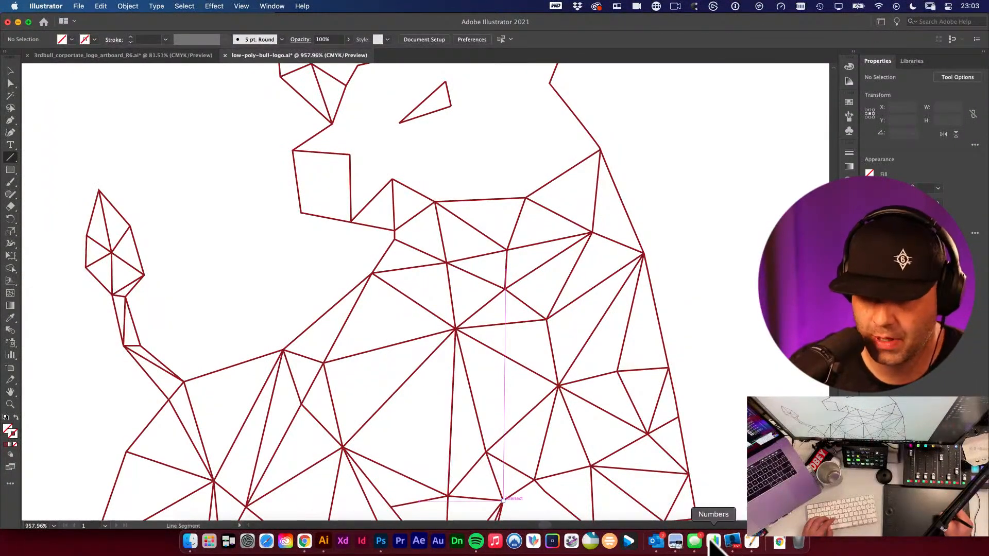
- Sample an existing bull outline with the Eyedropper to pick up its 0.25 pt stroke
{"action": "left_click", "coordinate": [693, 544]}
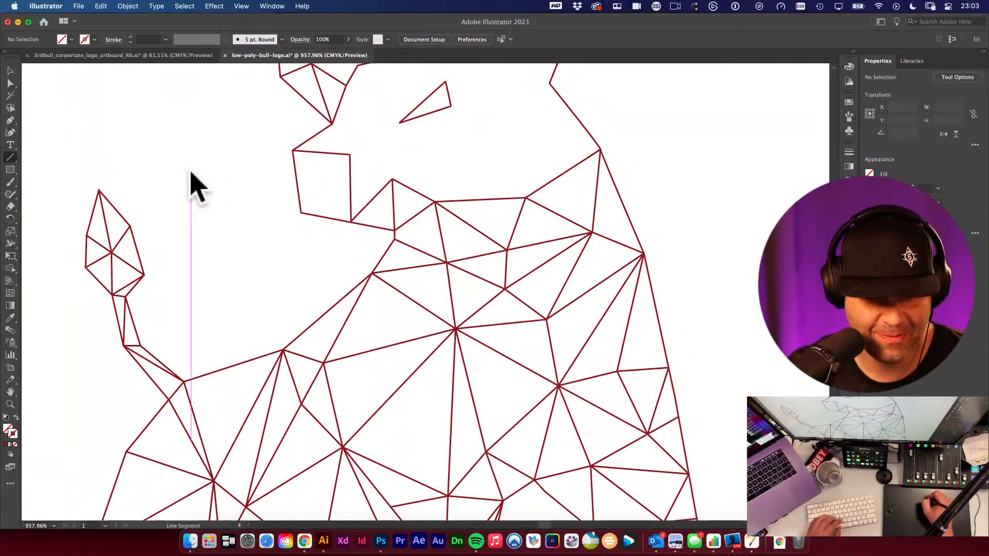
{"action": "key", "text": "i"}
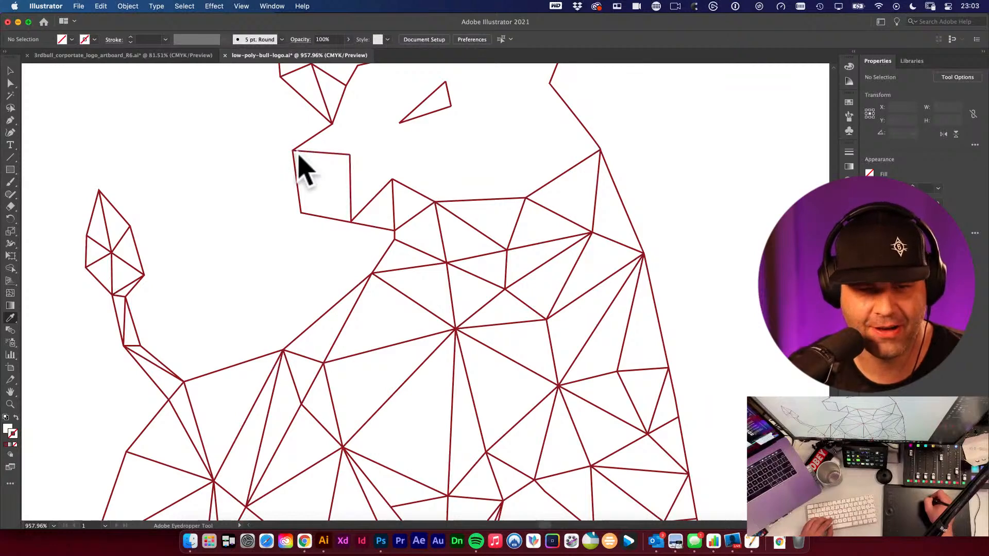
{"action": "left_click", "coordinate": [295, 148]}
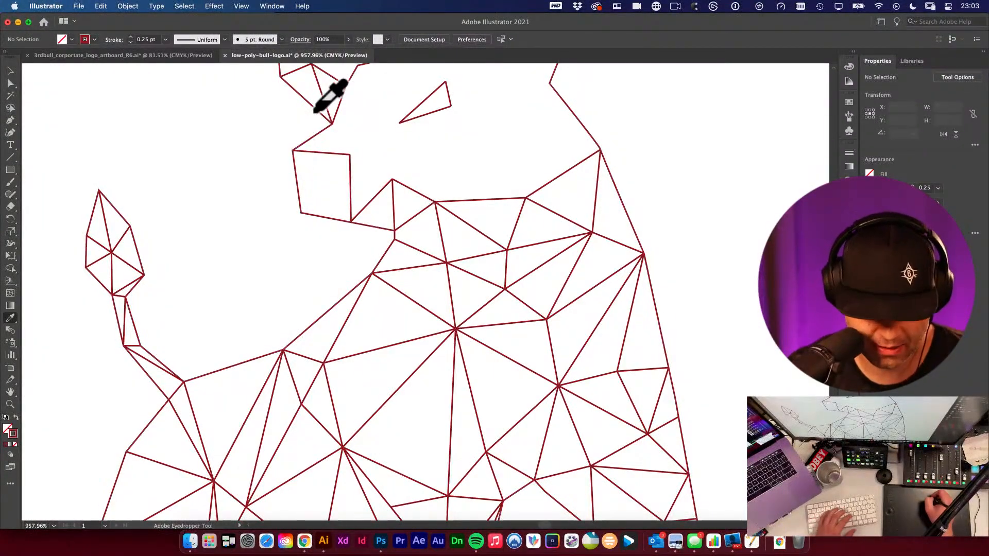
{"action": "key", "text": "backslash"}
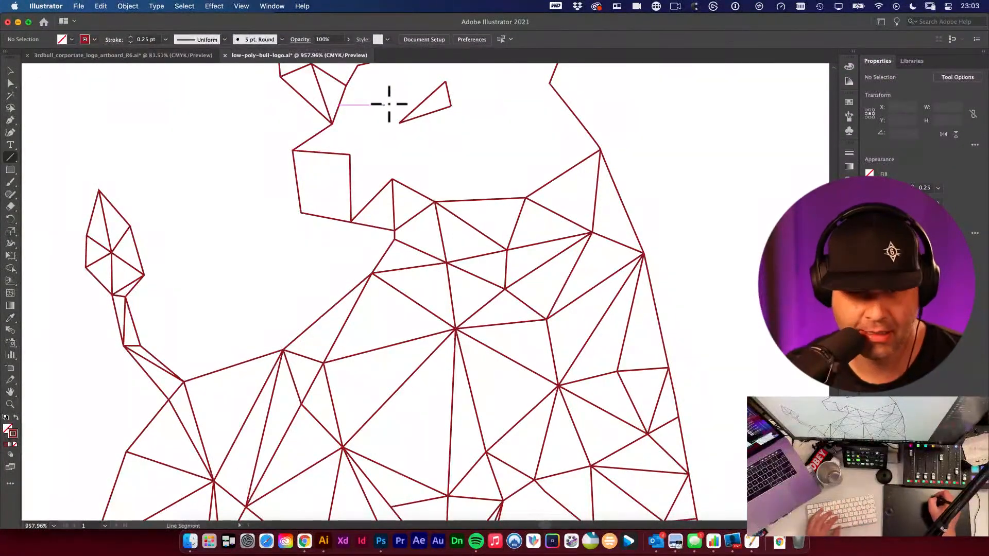
{"action": "left_click", "coordinate": [332, 130]}
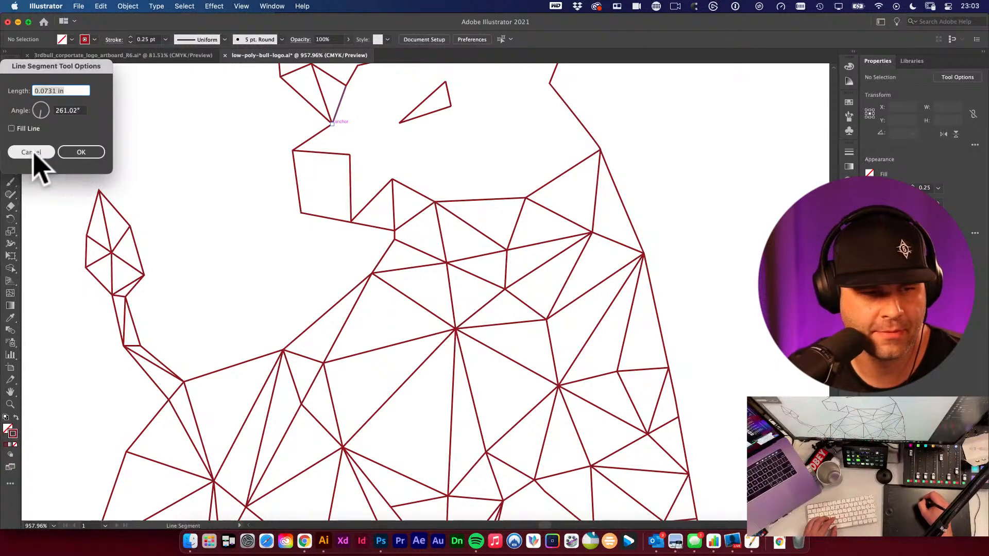
{"action": "left_click", "coordinate": [30, 152]}
- Draw line segments connecting the bull's eye triangle to the forehead and horn base
{"action": "left_click_drag", "start_coordinate": [333, 123], "coordinate": [446, 81]}
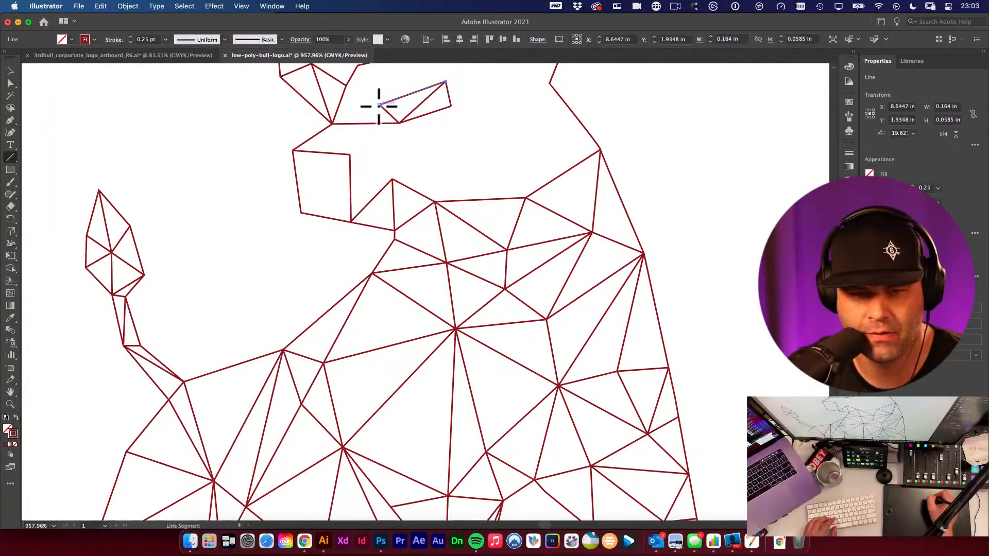
{"action": "left_click_drag", "start_coordinate": [379, 105], "coordinate": [332, 124]}
{"action": "mouse_move", "coordinate": [380, 105]}
{"action": "left_mouse_down"}
{"action": "mouse_move", "coordinate": [346, 86]}
{"action": "mouse_move", "coordinate": [351, 183]}
{"action": "left_mouse_up"}
{"action": "left_click_drag", "start_coordinate": [326, 140], "coordinate": [446, 116]}
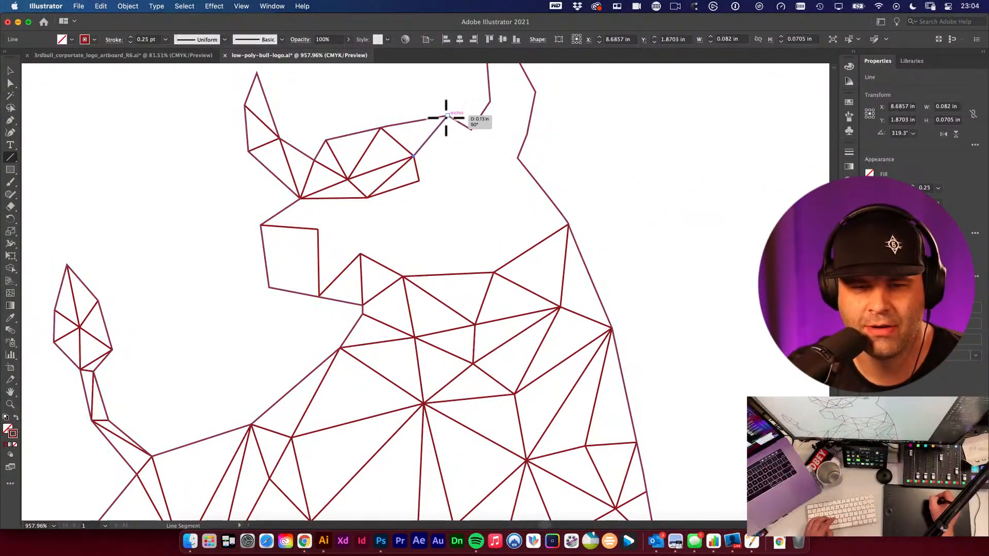
{"action": "left_click_drag", "start_coordinate": [414, 155], "coordinate": [471, 130]}
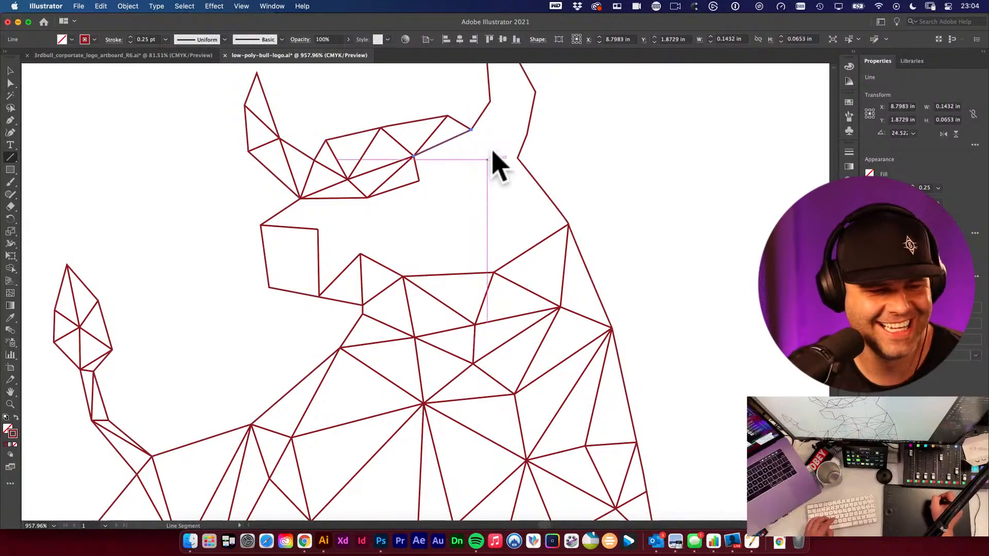
- Try drawing lines from the forehead down across the muzzle, undoing each one
{"action": "scroll", "coordinate": [370, 214], "scroll_direction": "down", "scroll_amount": 2}
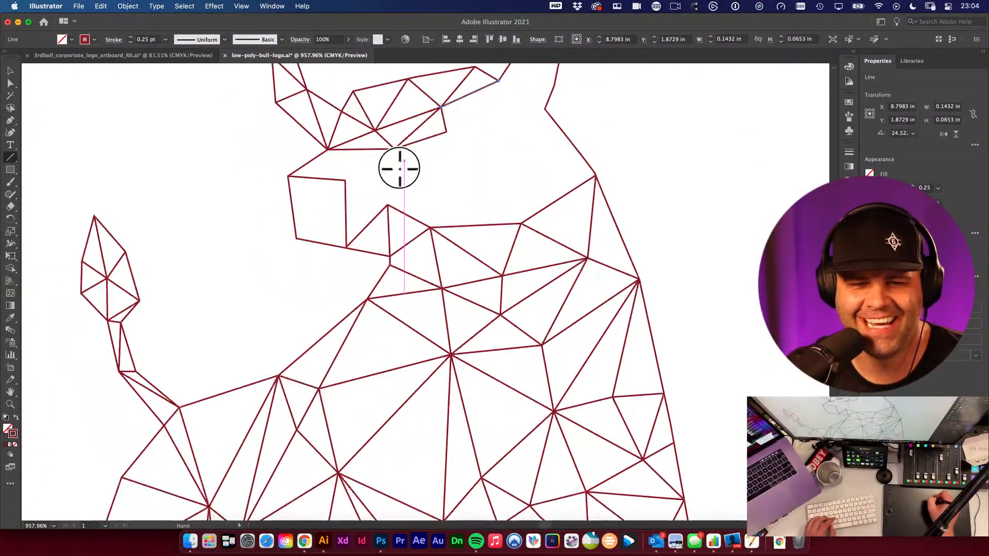
{"action": "left_click_drag", "start_coordinate": [394, 148], "coordinate": [344, 181]}
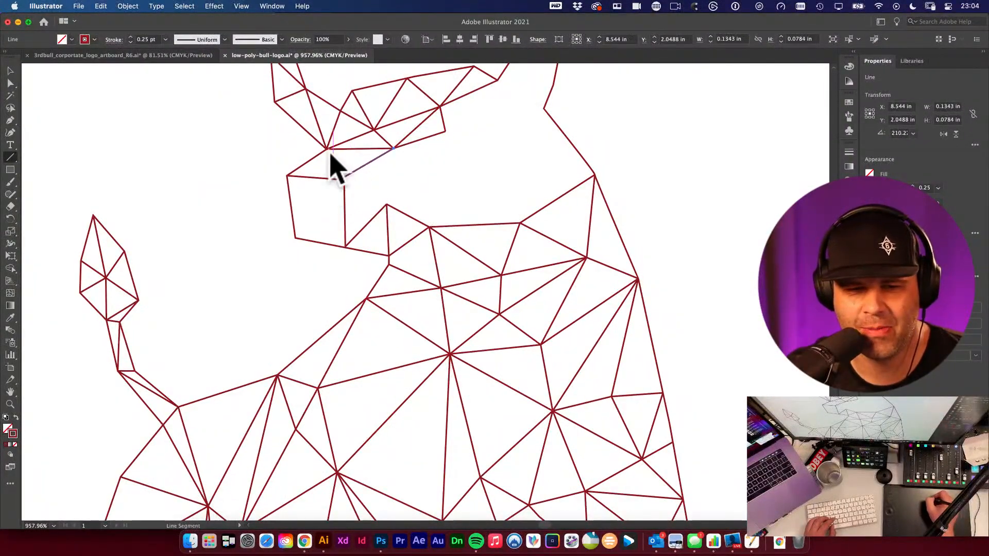
{"action": "key", "text": "super+z"}
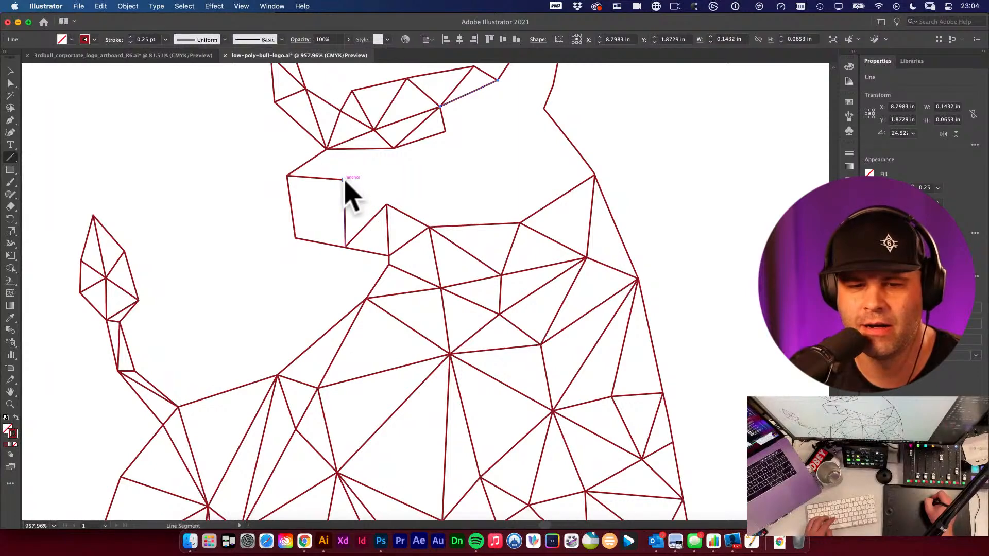
{"action": "left_click_drag", "start_coordinate": [344, 180], "coordinate": [295, 238]}
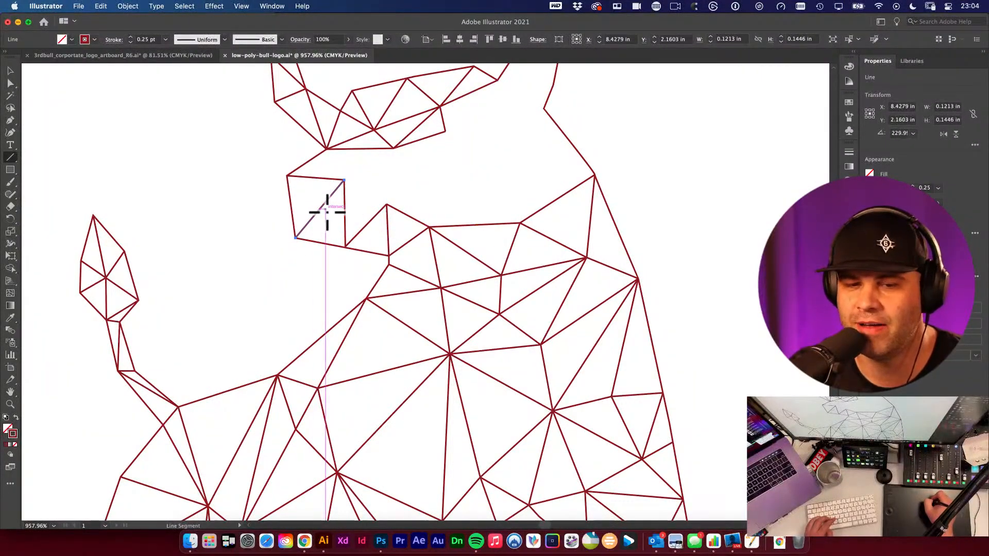
{"action": "key", "text": "super+z"}
- Draw a short line from the forehead vertex to the muzzle's upper corner, adding a 0.0879 in segment at 299.87°
{"action": "left_click_drag", "start_coordinate": [328, 150], "coordinate": [345, 179]}
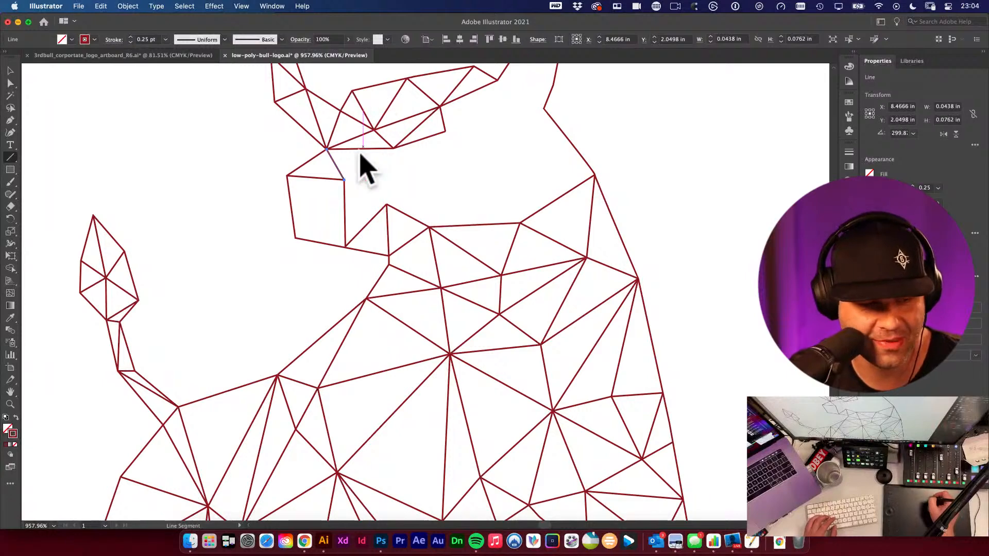
{"action": "left_click", "coordinate": [365, 121]}
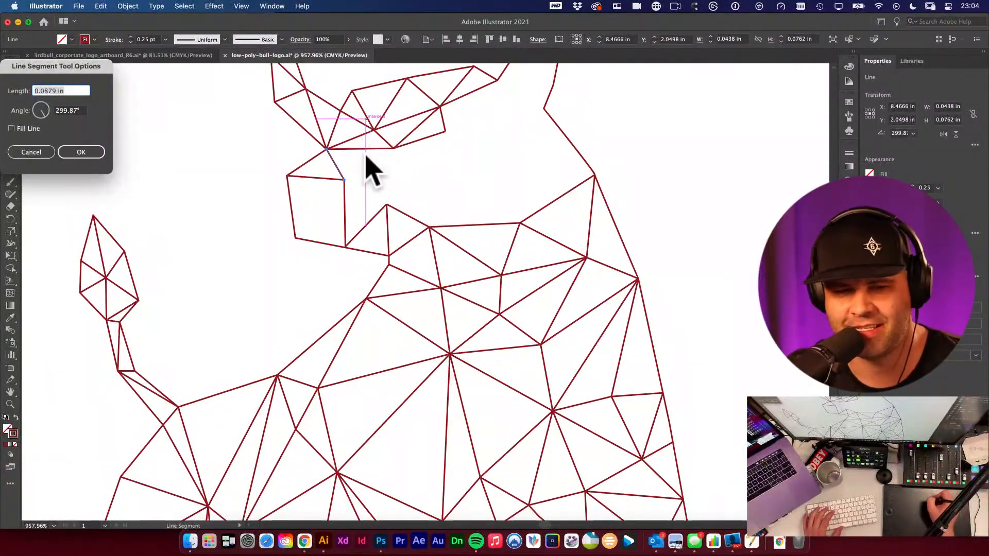
{"action": "left_click", "coordinate": [32, 151]}
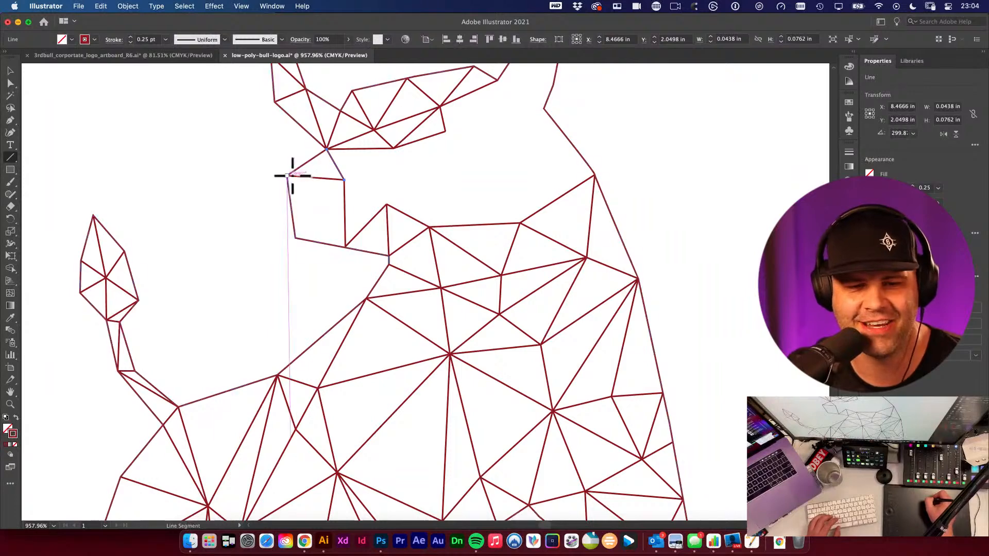
{"action": "left_click", "coordinate": [336, 164]}
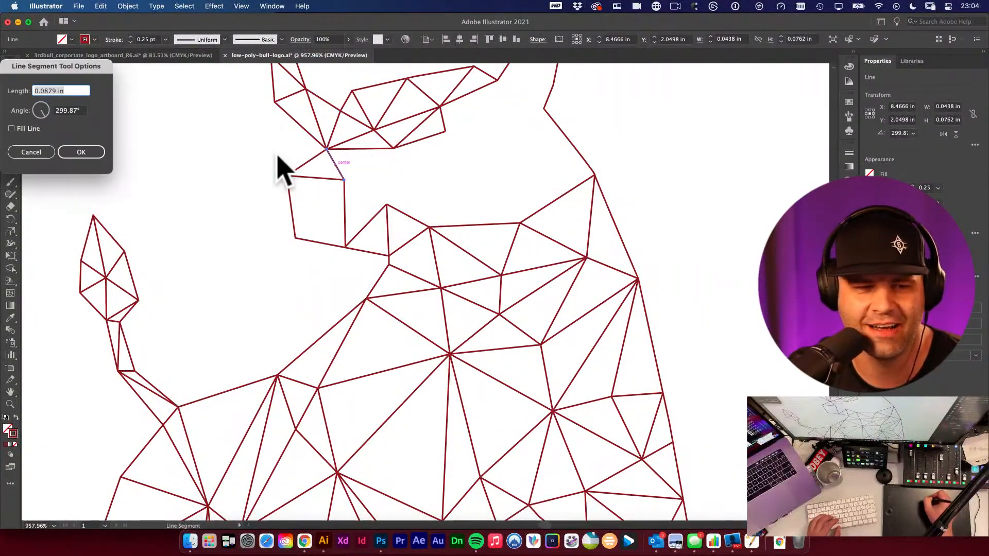
{"action": "left_click", "coordinate": [81, 153]}
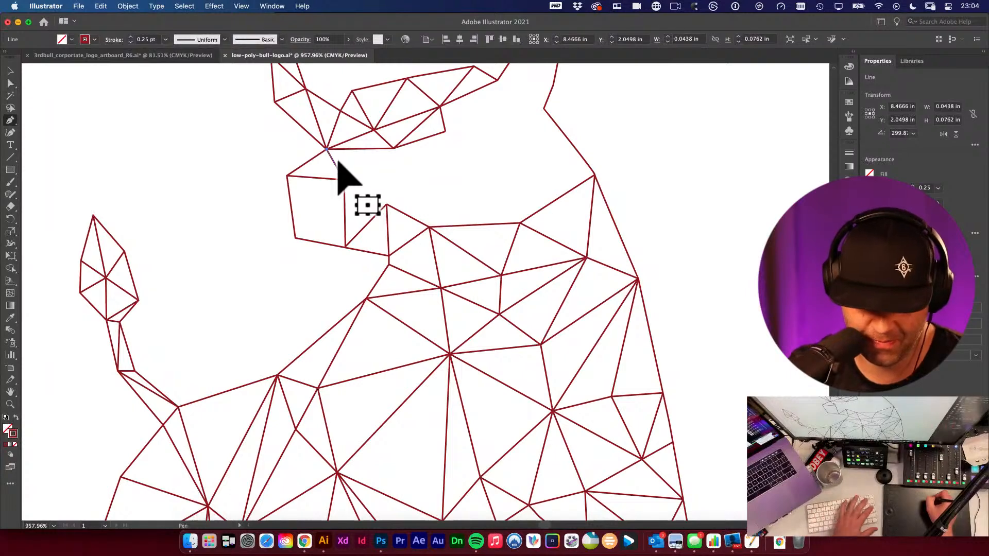
- Draw a line along the top edge of the bull's muzzle
{"action": "left_click_drag", "start_coordinate": [287, 175], "coordinate": [348, 177]}
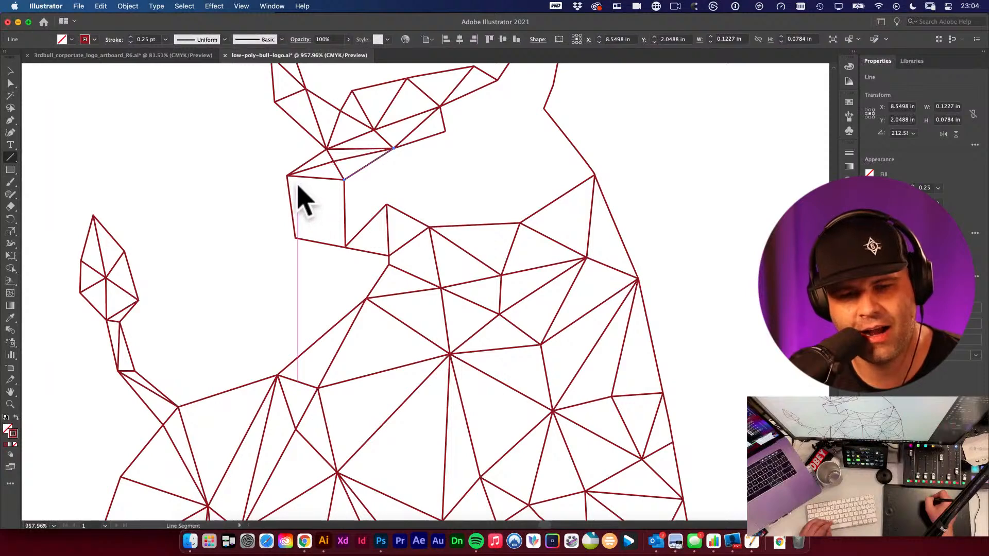
{"action": "left_click_drag", "start_coordinate": [387, 167], "coordinate": [274, 205]}
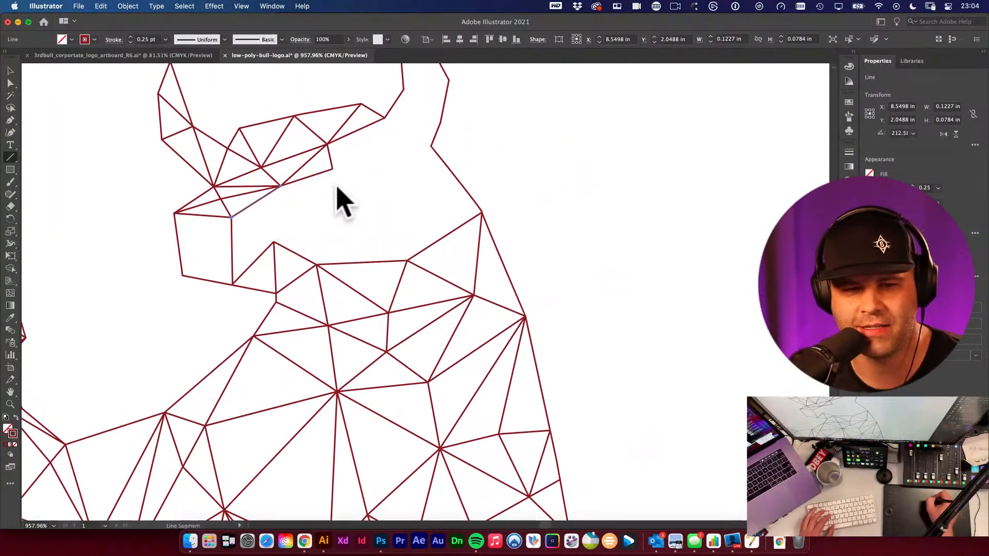
{"action": "left_click_drag", "start_coordinate": [384, 146], "coordinate": [379, 170]}
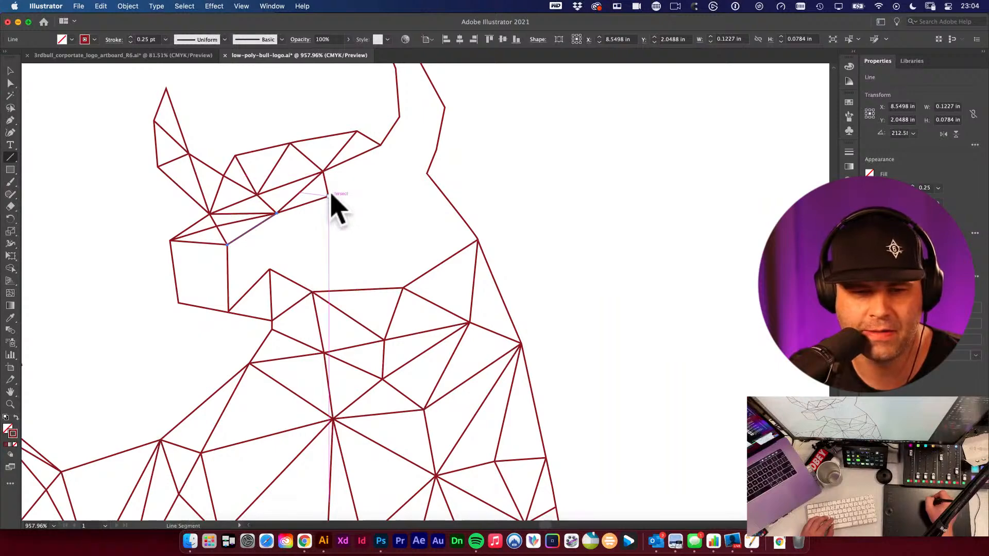
- Add line segments forming triangles between the bull's eye and the horn base
{"action": "left_click_drag", "start_coordinate": [329, 196], "coordinate": [373, 195]}
{"action": "left_click_drag", "start_coordinate": [373, 195], "coordinate": [373, 146]}
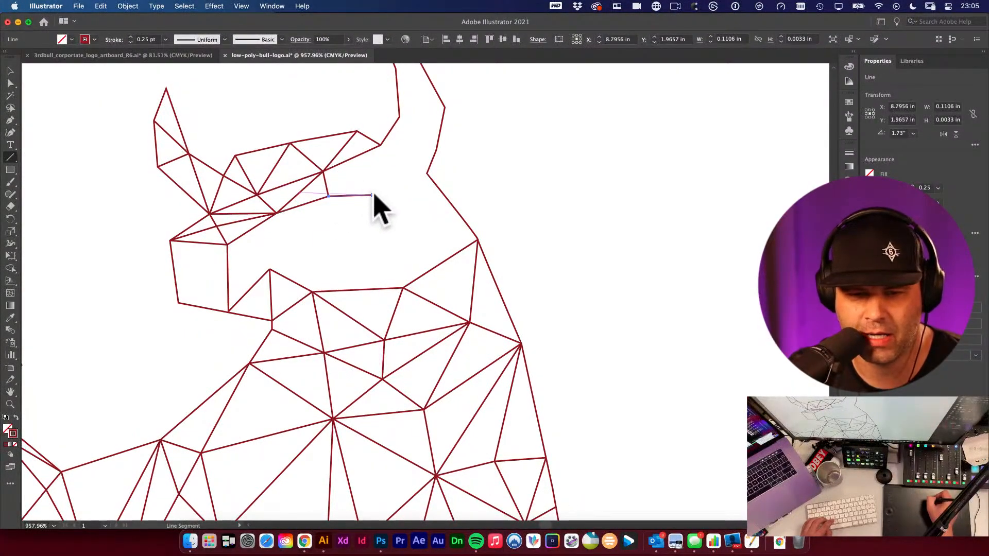
{"action": "left_click_drag", "start_coordinate": [373, 195], "coordinate": [380, 146]}
{"action": "left_click_drag", "start_coordinate": [328, 196], "coordinate": [381, 144]}
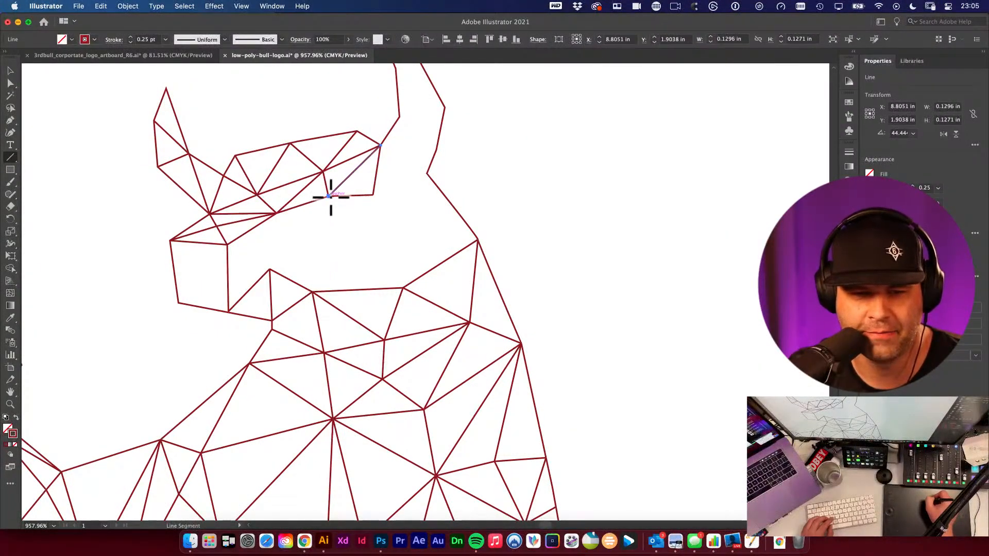
- Add line segments triangulating the cheek area between the eye, muzzle and neck
{"action": "left_click_drag", "start_coordinate": [329, 196], "coordinate": [313, 237]}
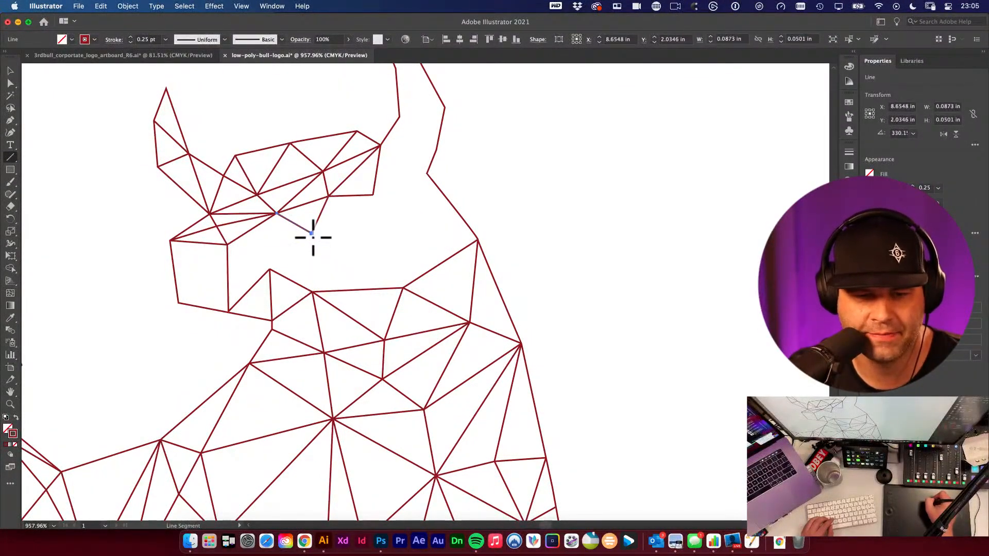
{"action": "mouse_move", "coordinate": [270, 269]}
{"action": "left_mouse_down"}
{"action": "mouse_move", "coordinate": [309, 234]}
{"action": "mouse_move", "coordinate": [270, 238]}
{"action": "mouse_move", "coordinate": [269, 269]}
{"action": "mouse_move", "coordinate": [228, 245]}
{"action": "left_mouse_up"}
{"action": "left_click_drag", "start_coordinate": [311, 234], "coordinate": [312, 292]}
{"action": "left_click_drag", "start_coordinate": [312, 235], "coordinate": [403, 287]}
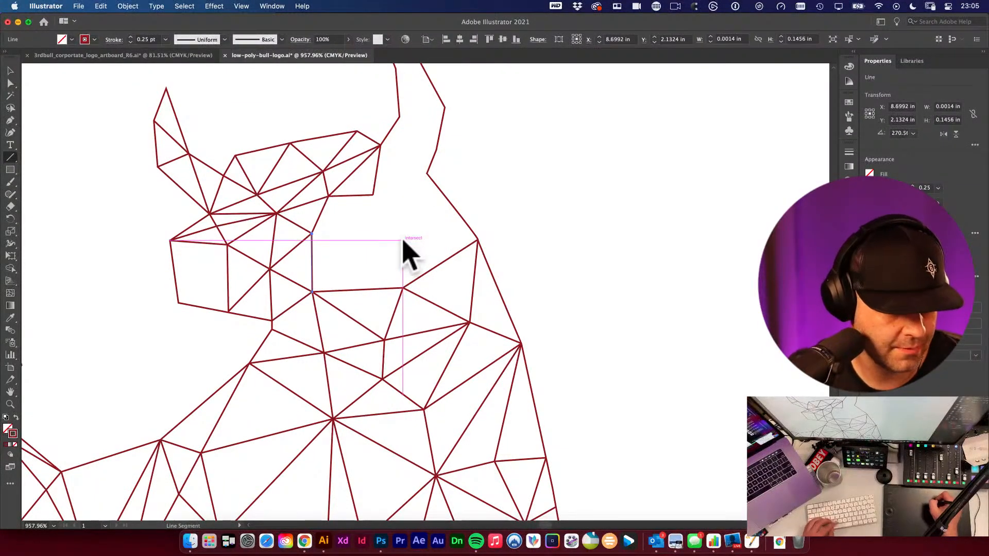
- Undo the last line, then draw three lines from the eye and forehead vertices down to the central face vertex
{"action": "key", "text": "super+z"}
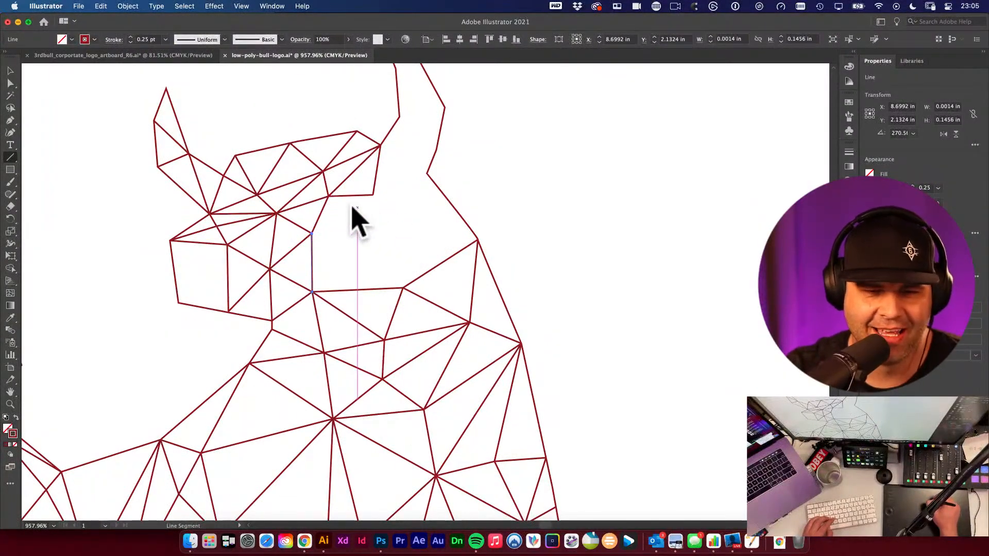
{"action": "mouse_move", "coordinate": [313, 234]}
{"action": "left_mouse_down"}
{"action": "mouse_move", "coordinate": [360, 249]}
{"action": "mouse_move", "coordinate": [402, 288]}
{"action": "left_mouse_up"}
{"action": "mouse_move", "coordinate": [327, 198]}
{"action": "left_mouse_down"}
{"action": "mouse_move", "coordinate": [397, 261]}
{"action": "mouse_move", "coordinate": [402, 288]}
{"action": "left_mouse_up"}
{"action": "left_click_drag", "start_coordinate": [373, 196], "coordinate": [403, 287]}
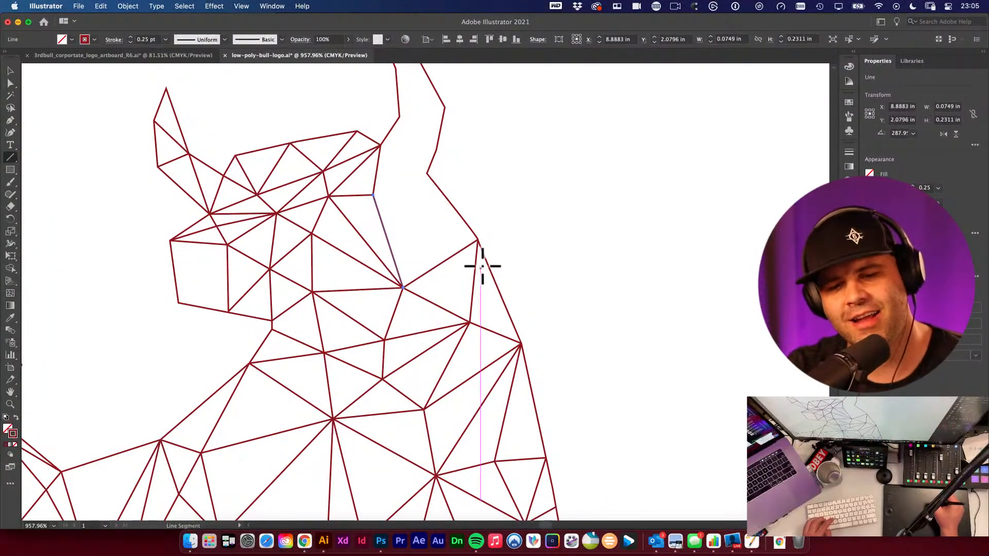
- Draw lines linking the neck's upper edge, the forehead vertex and the right horn's base into triangles
{"action": "left_click_drag", "start_coordinate": [477, 239], "coordinate": [373, 195]}
{"action": "left_click_drag", "start_coordinate": [373, 195], "coordinate": [427, 174]}
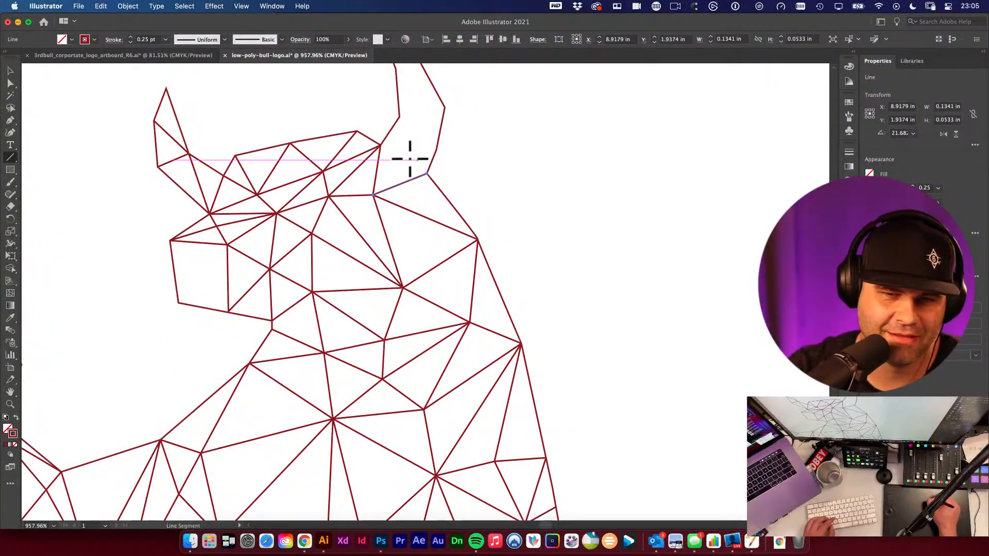
{"action": "left_click_drag", "start_coordinate": [379, 146], "coordinate": [427, 174]}
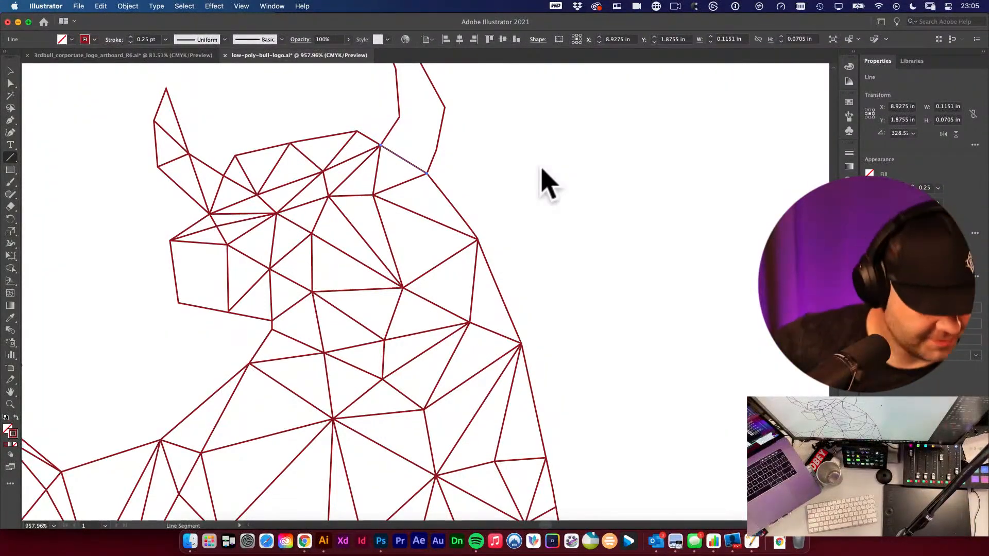
{"action": "left_click", "coordinate": [571, 140]}
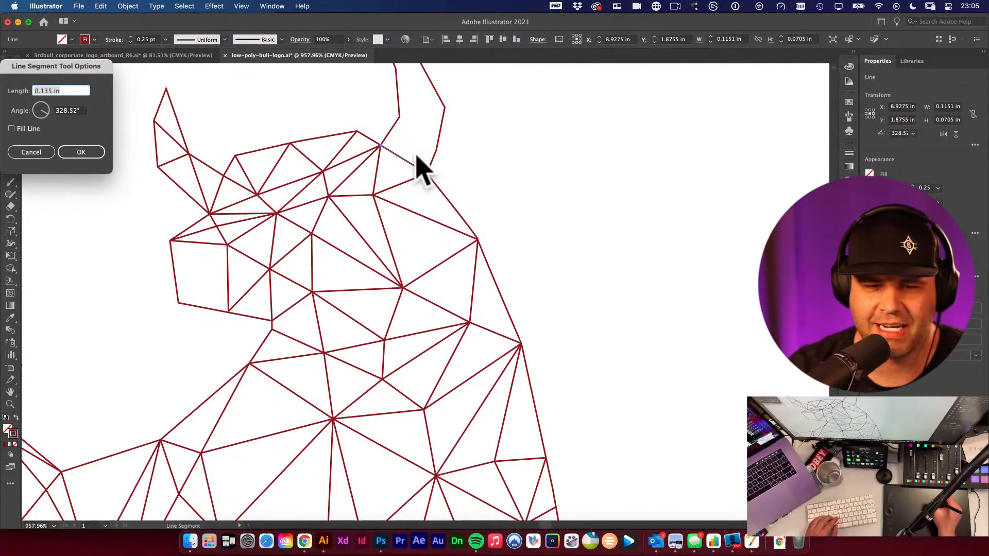
{"action": "left_click", "coordinate": [32, 152]}
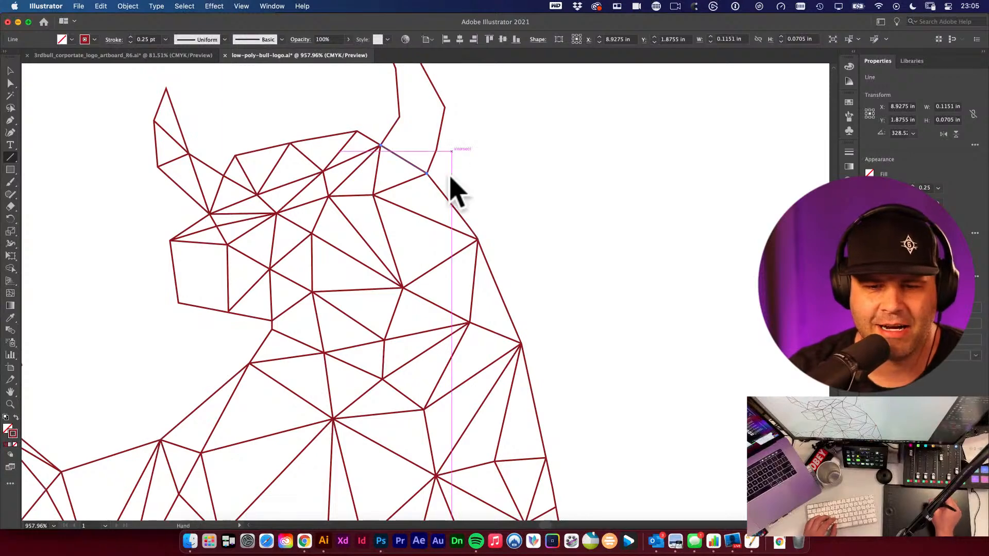
- Triangulate the base of the right horn with several short line segments
{"action": "left_click_drag", "start_coordinate": [429, 177], "coordinate": [384, 252]}
{"action": "left_click_drag", "start_coordinate": [278, 246], "coordinate": [398, 183]}
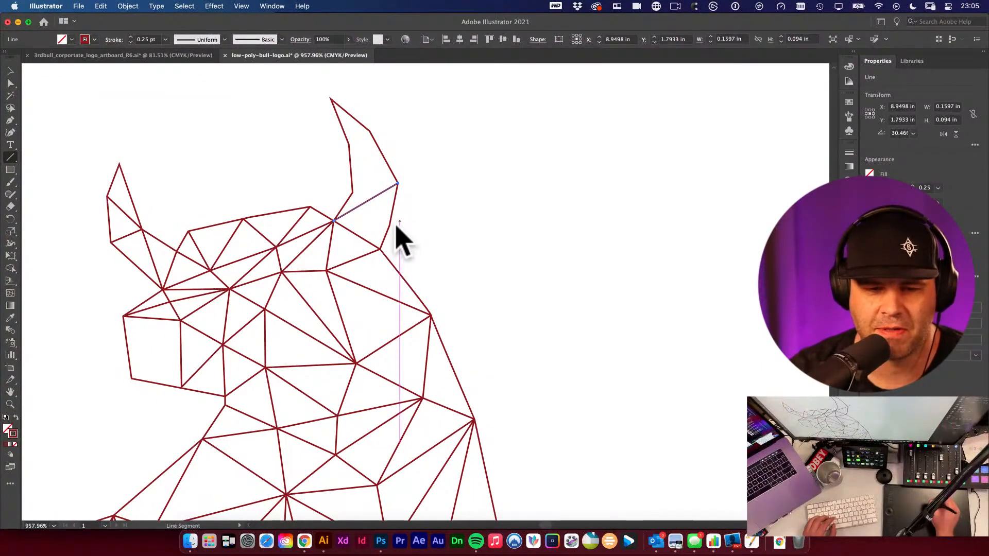
{"action": "left_click_drag", "start_coordinate": [390, 226], "coordinate": [369, 202]}
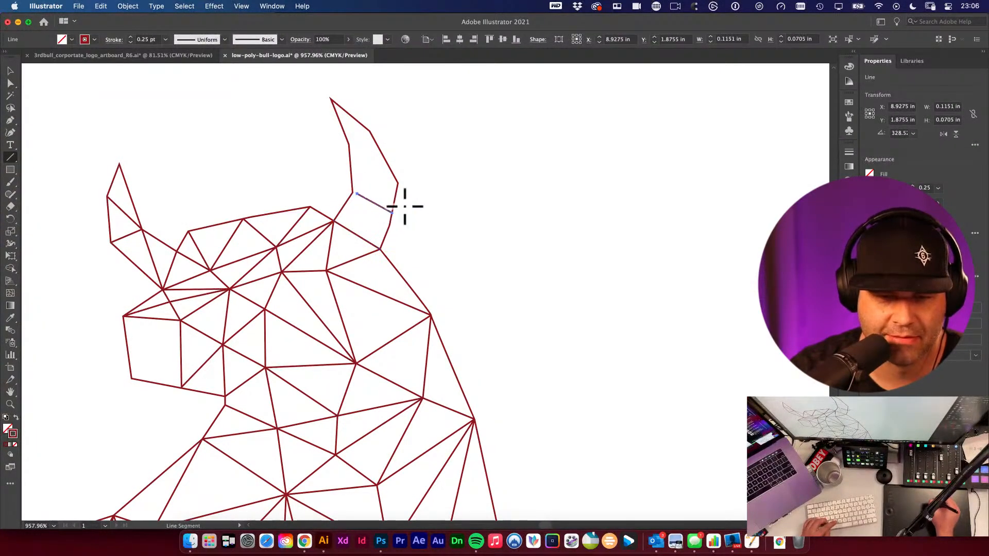
{"action": "left_click_drag", "start_coordinate": [352, 193], "coordinate": [377, 240]}
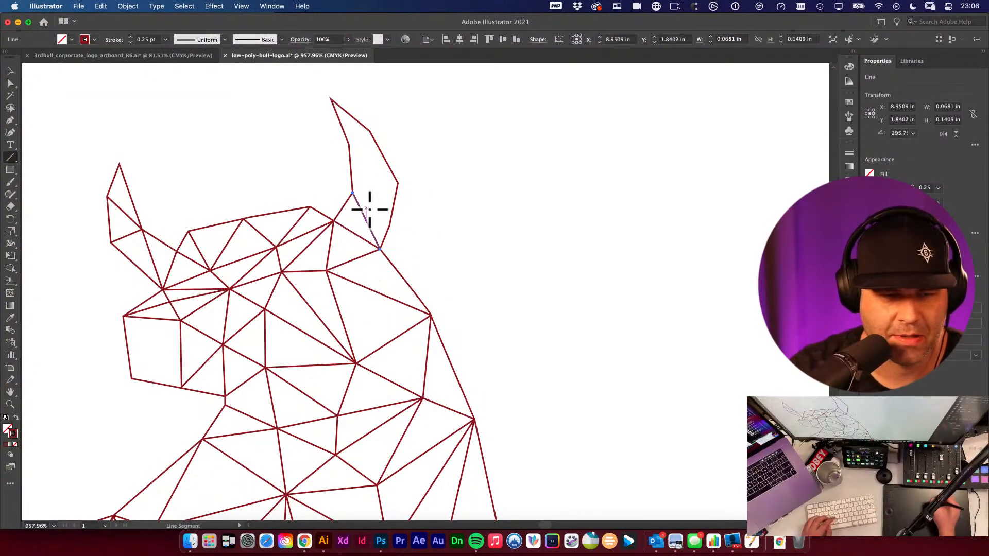
{"action": "left_click_drag", "start_coordinate": [394, 180], "coordinate": [397, 184]}
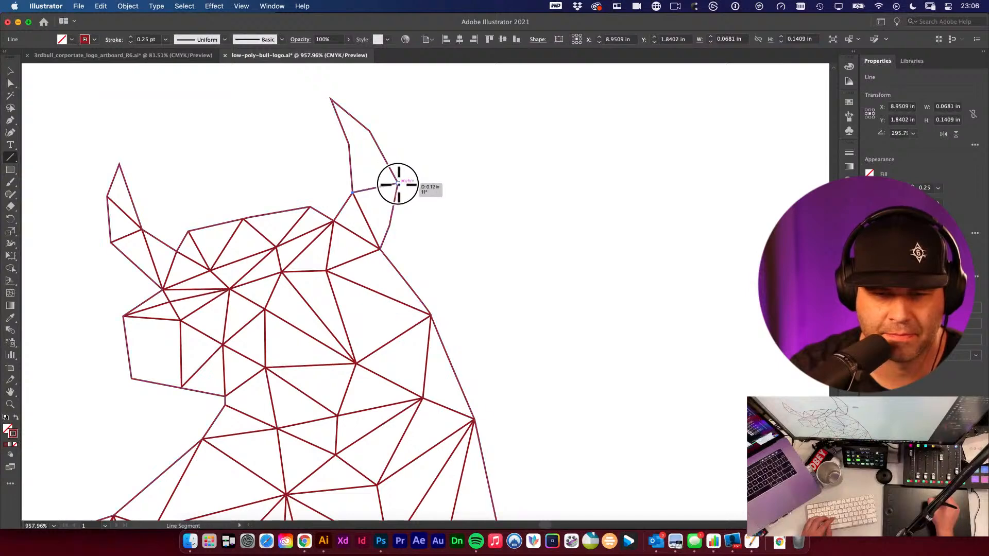
{"action": "left_click_drag", "start_coordinate": [390, 226], "coordinate": [385, 186]}
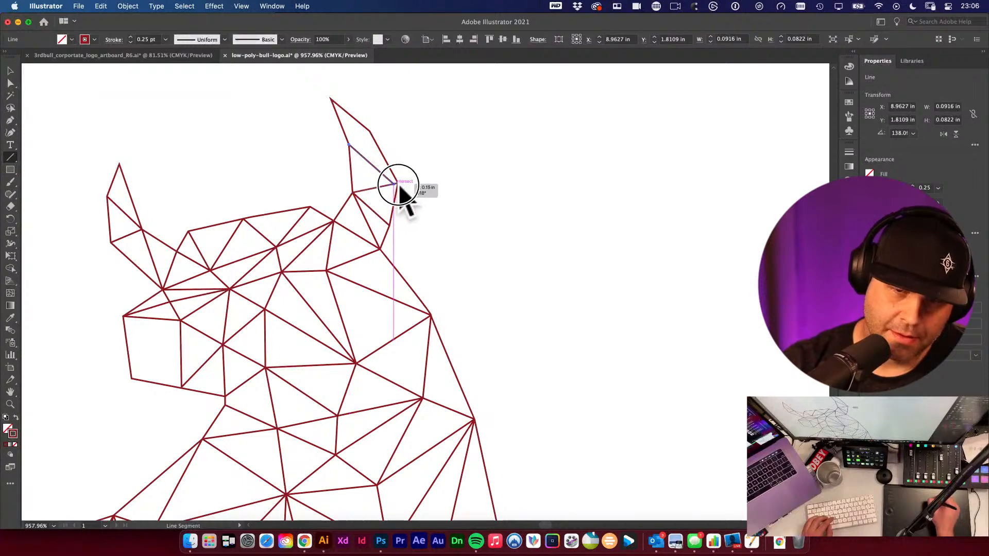
{"action": "left_click_drag", "start_coordinate": [359, 137], "coordinate": [370, 131]}
- Draw a line across the left horn's base to split it into triangles
{"action": "left_click", "coordinate": [483, 154], "text": "super"}
{"action": "left_click", "coordinate": [402, 253], "text": "alt+super"}
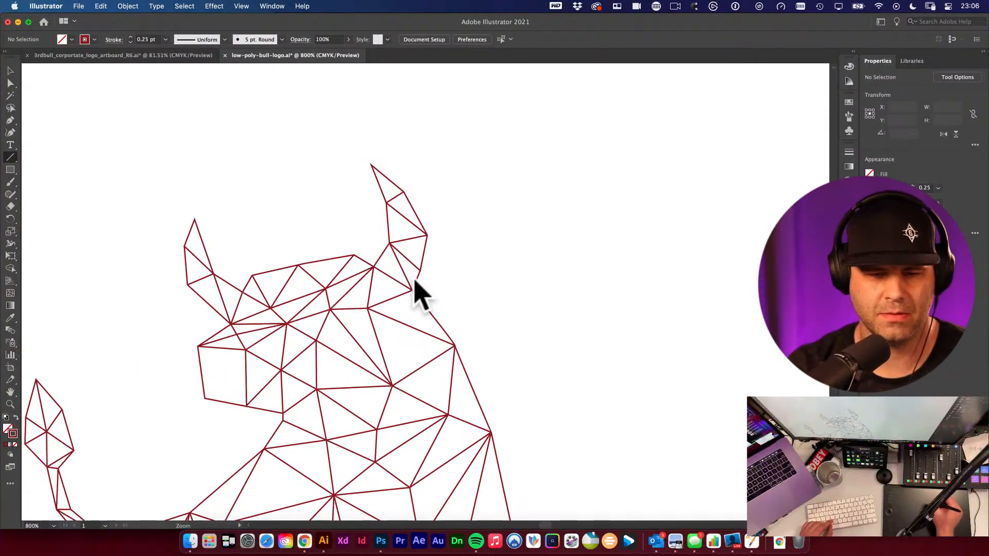
{"action": "left_click", "coordinate": [418, 286], "text": "alt+super"}
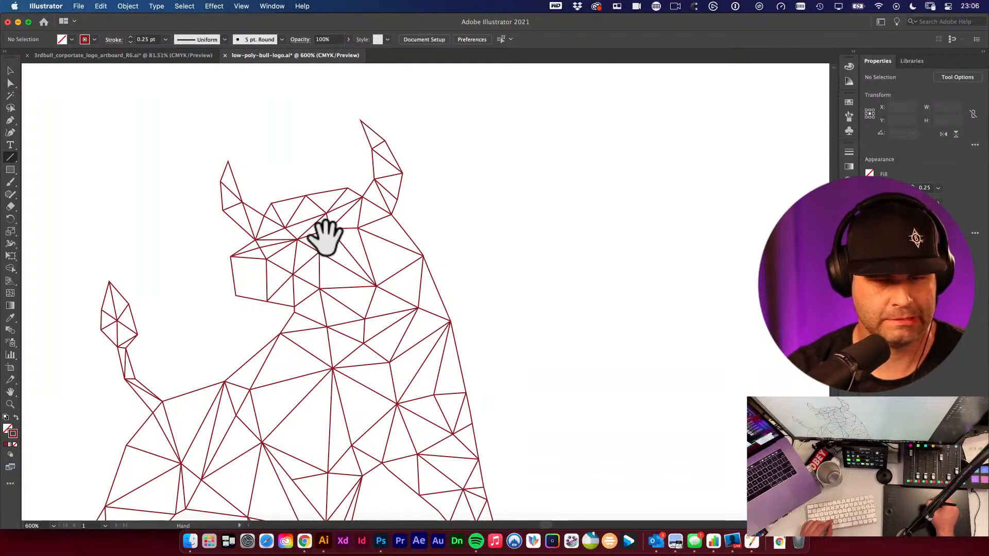
{"action": "left_click_drag", "start_coordinate": [273, 235], "coordinate": [367, 295]}
{"action": "left_click_drag", "start_coordinate": [210, 213], "coordinate": [214, 170]}
{"action": "scroll", "coordinate": [278, 155], "scroll_direction": "up", "scroll_amount": 4}
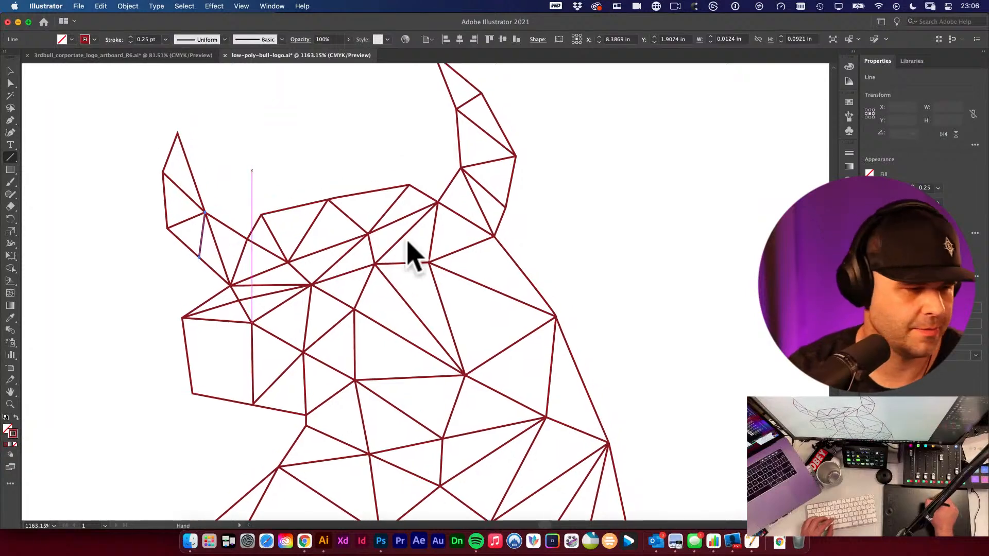
{"action": "scroll", "coordinate": [409, 255], "scroll_direction": "up", "scroll_amount": 3}
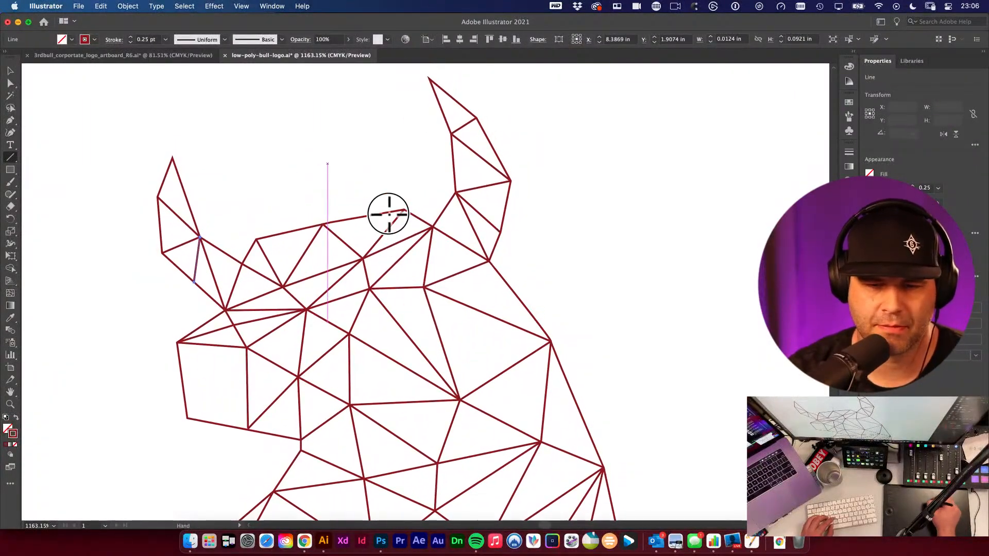
{"action": "left_click_drag", "start_coordinate": [362, 262], "coordinate": [38, 79]}
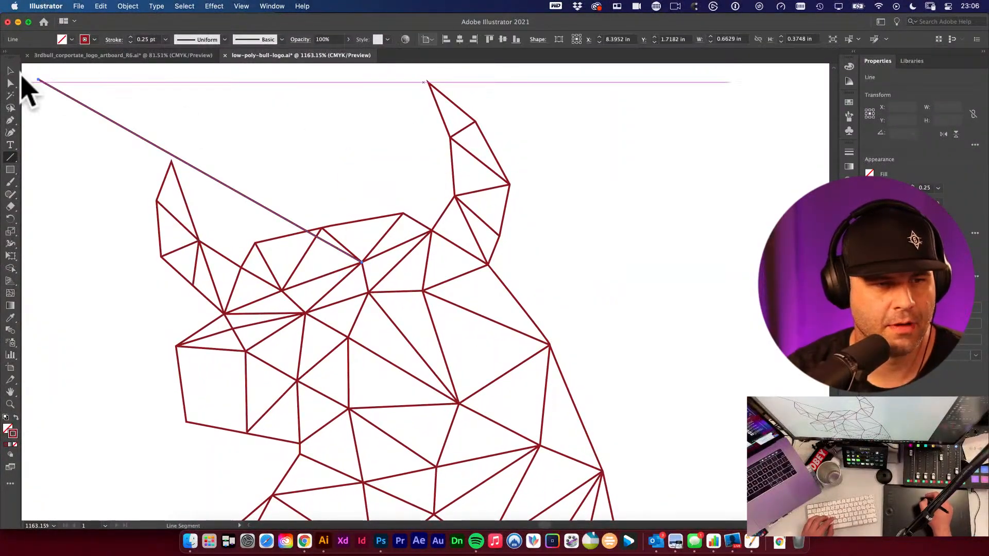
{"action": "left_click", "coordinate": [10, 71]}
{"action": "key", "text": "Delete"}
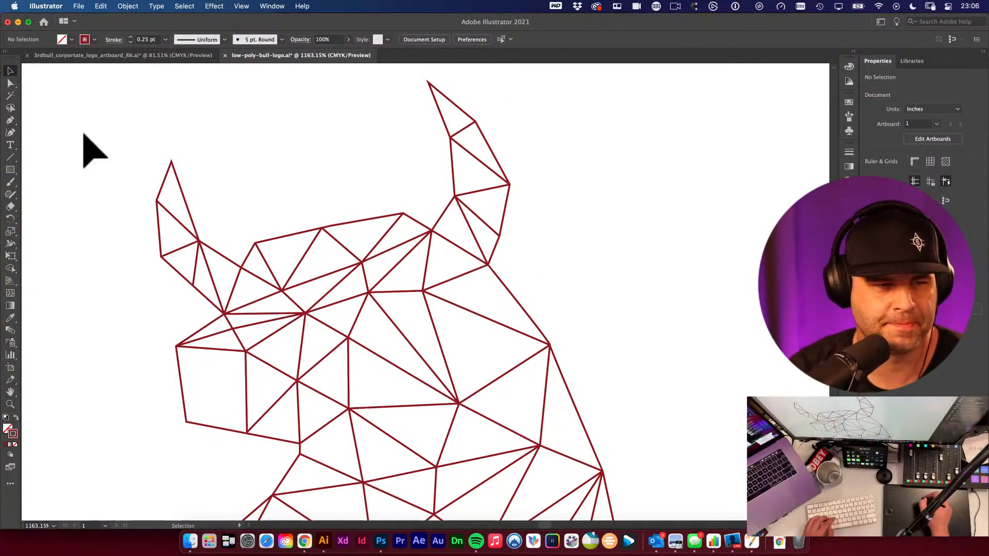
- Add a line to the central face vertex and reposition that shared vertex slightly up and to the left
{"action": "key", "text": "backslash"}
{"action": "left_click_drag", "start_coordinate": [564, 299], "coordinate": [448, 303]}
{"action": "key", "text": "a"}
{"action": "left_click", "coordinate": [449, 304]}
{"action": "left_click", "coordinate": [620, 231]}
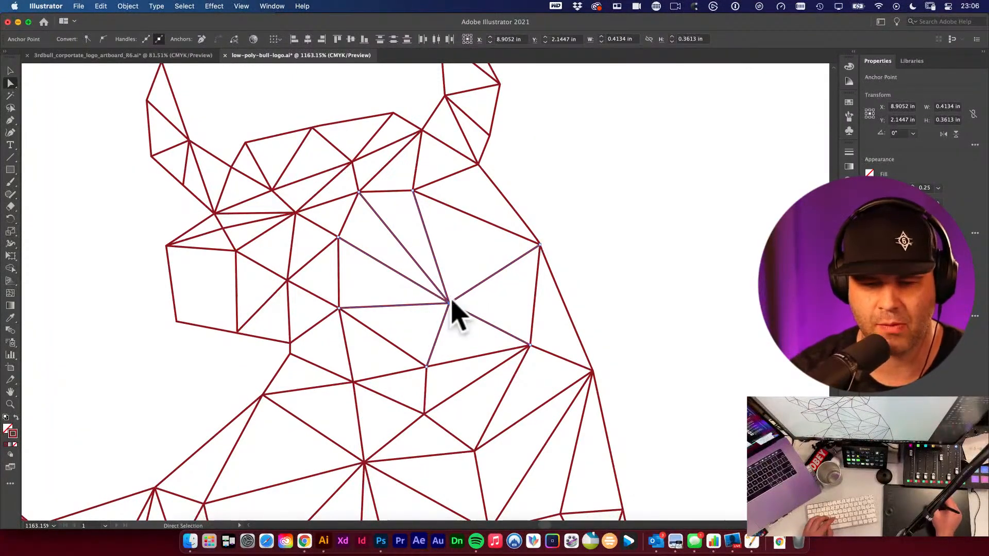
{"action": "left_click_drag", "start_coordinate": [448, 302], "coordinate": [466, 281]}
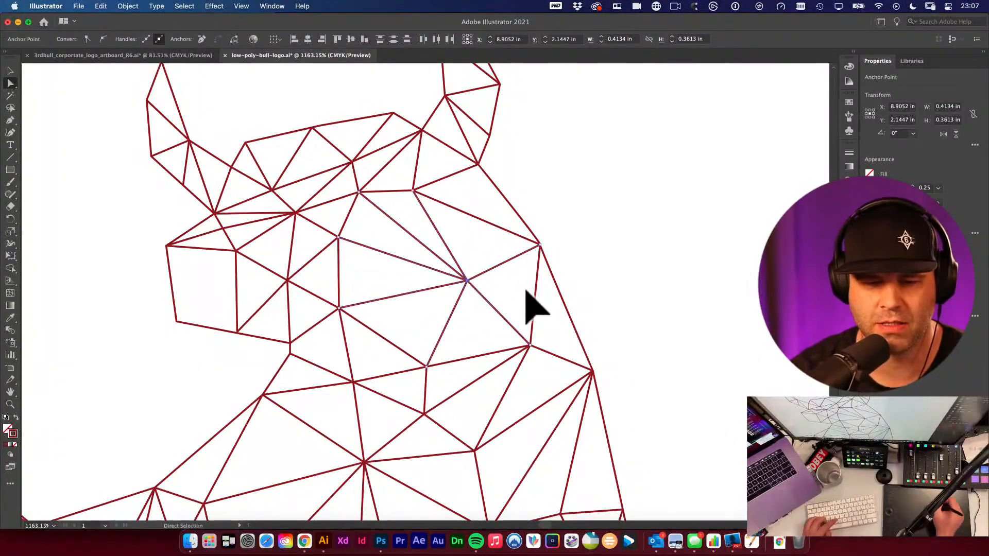
{"action": "key", "text": "super+z"}
{"action": "key", "text": "super+shift+a"}
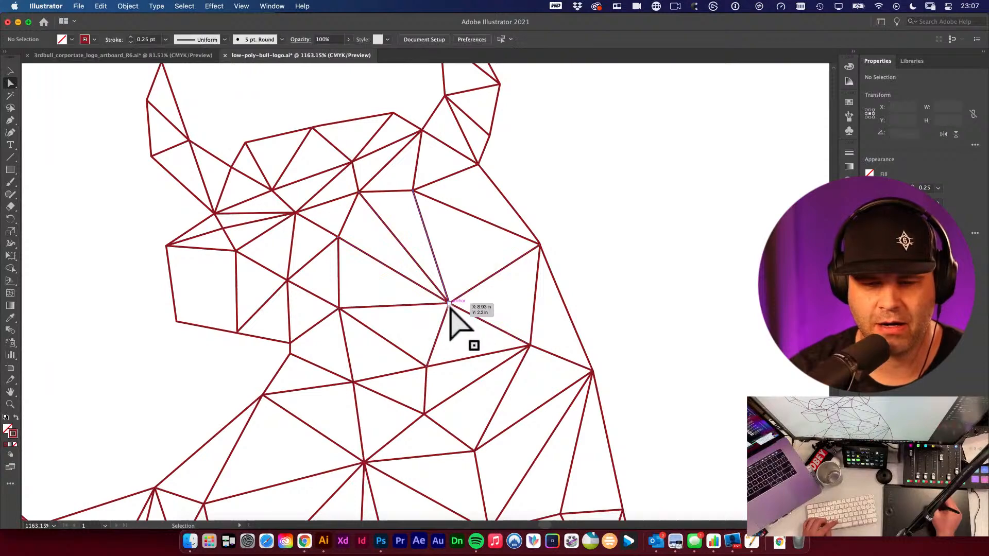
{"action": "key", "text": "super+shift+z"}
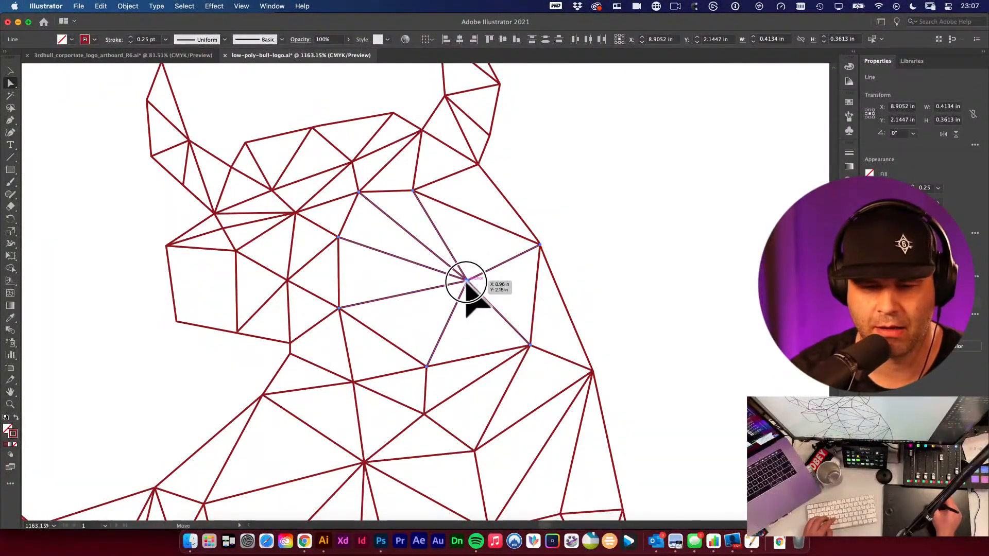
{"action": "left_click_drag", "start_coordinate": [466, 281], "coordinate": [417, 262]}
{"action": "key", "text": "super+z"}
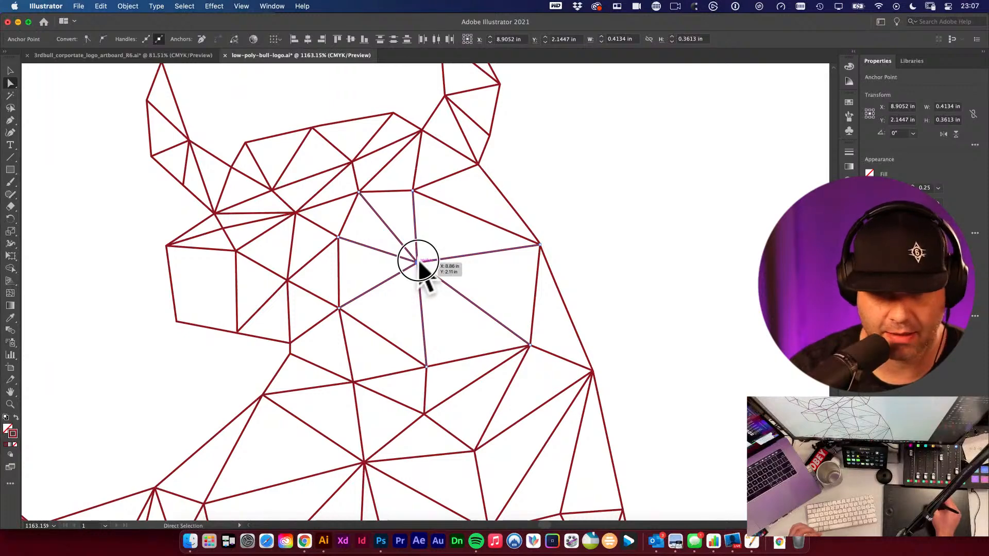
{"action": "left_click_drag", "start_coordinate": [418, 263], "coordinate": [412, 258]}
{"action": "left_click", "coordinate": [620, 253]}
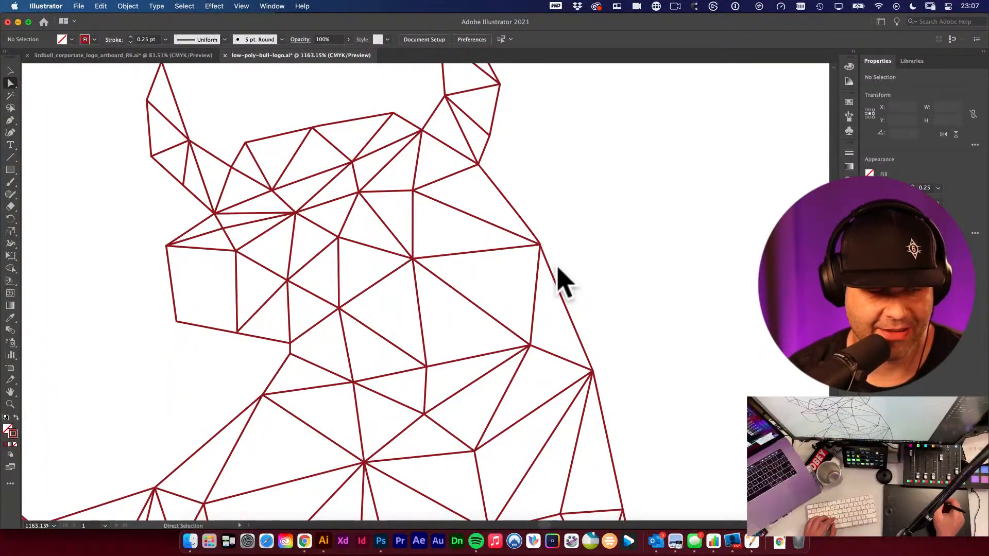
- Move the vertex between the muzzle and cheek down and left, and draw a line from it across the cheek
{"action": "scroll", "coordinate": [392, 325], "scroll_direction": "left", "scroll_amount": 3}
{"action": "scroll", "coordinate": [410, 310], "scroll_direction": "left", "scroll_amount": 4}
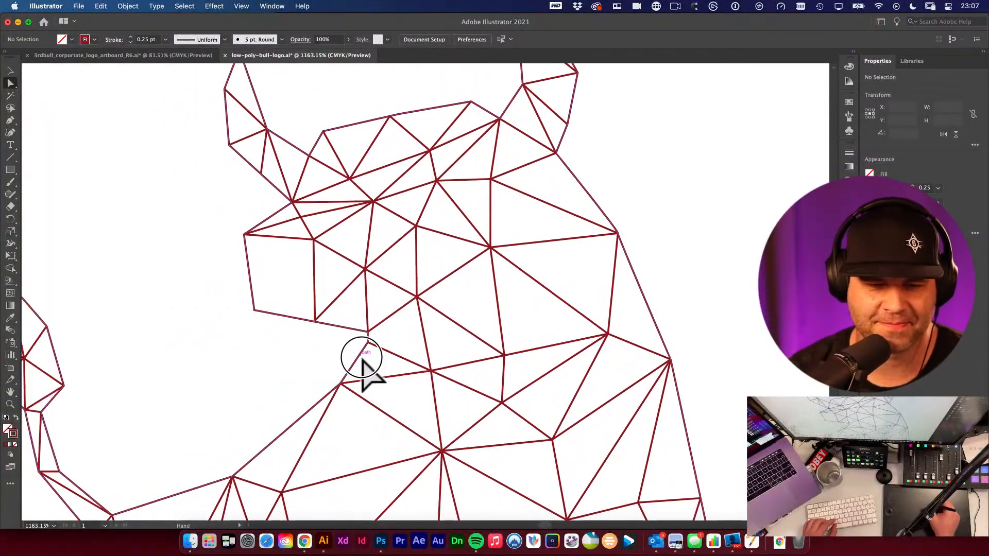
{"action": "left_click", "coordinate": [335, 241]}
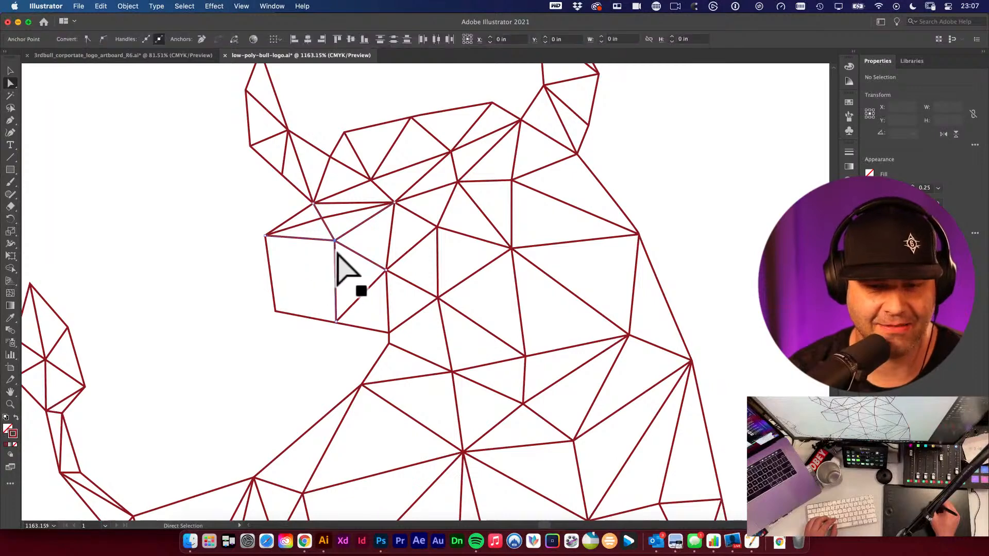
{"action": "left_click_drag", "start_coordinate": [335, 241], "coordinate": [300, 282]}
{"action": "left_click", "coordinate": [325, 388]}
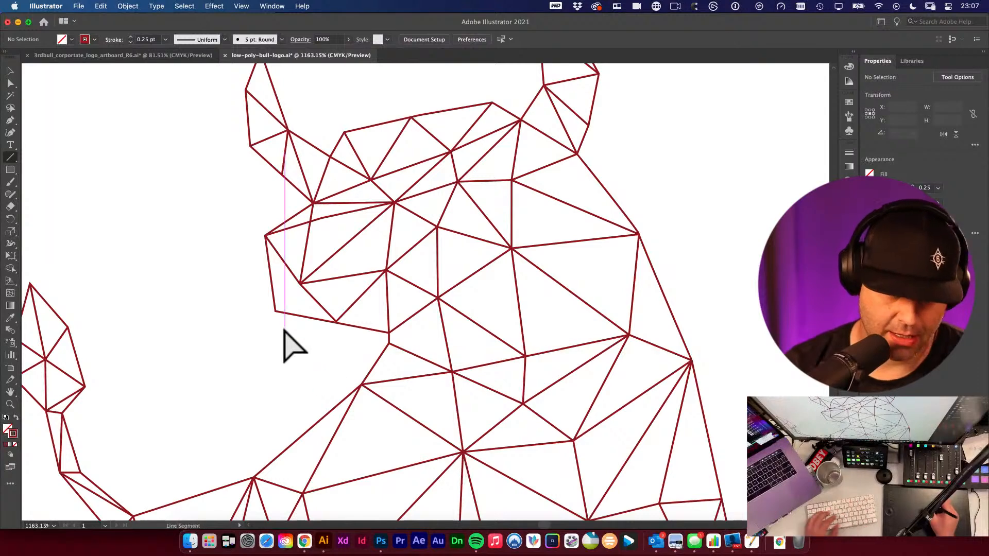
{"action": "key", "text": "backslash"}
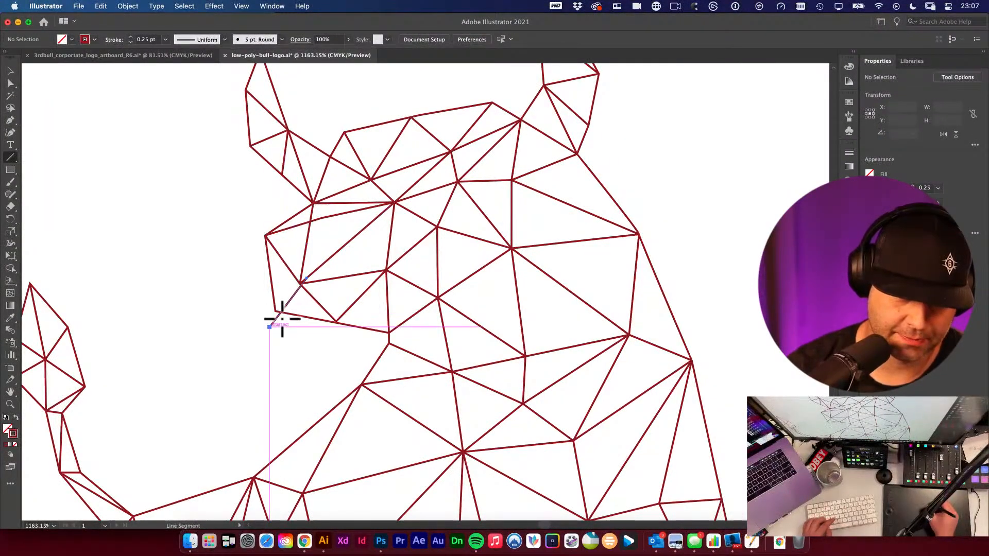
{"action": "mouse_move", "coordinate": [303, 284]}
{"action": "left_mouse_down"}
{"action": "mouse_move", "coordinate": [279, 323]}
{"action": "mouse_move", "coordinate": [293, 298]}
{"action": "left_mouse_up"}
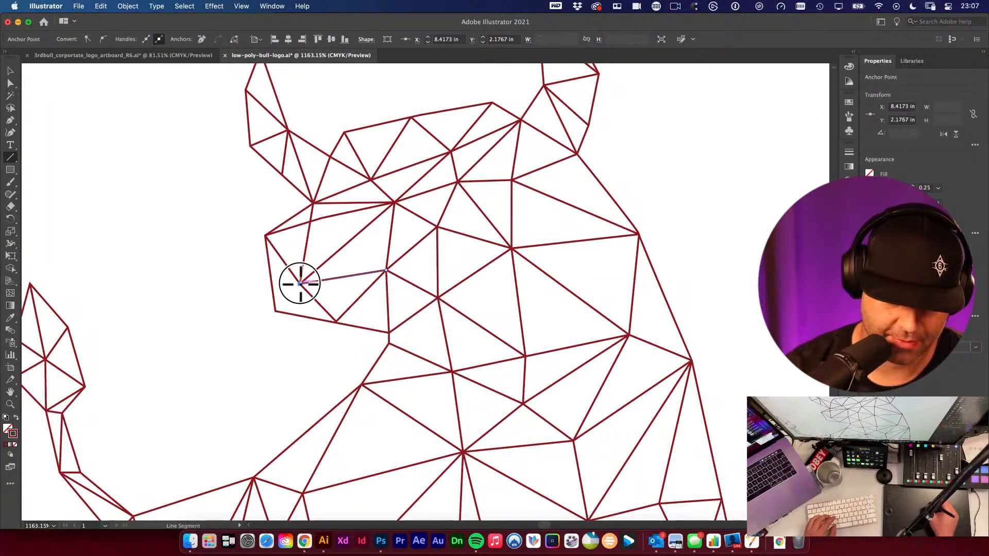
{"action": "left_click", "coordinate": [270, 355]}
{"action": "key", "text": "super+minus"}
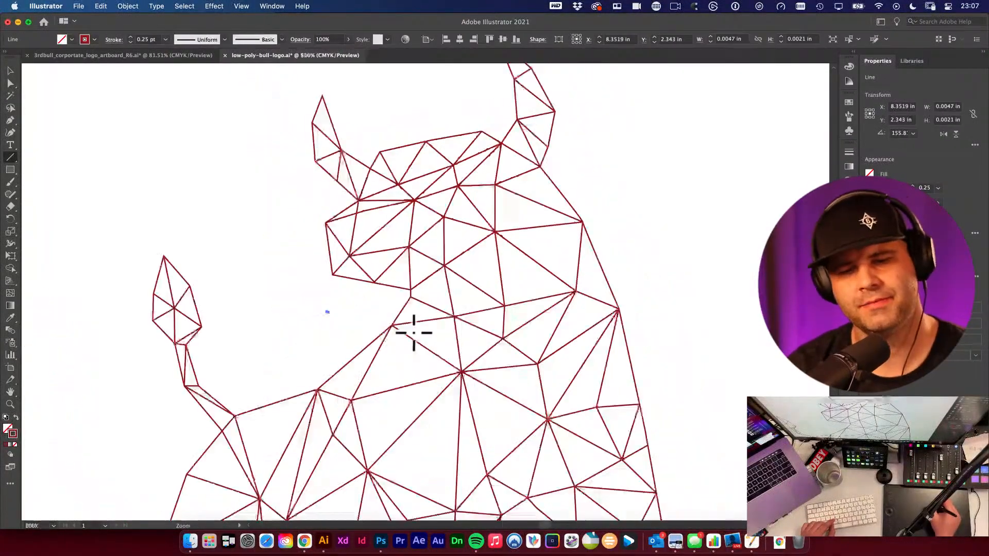
{"action": "left_click", "coordinate": [418, 340], "text": "alt+super"}
{"action": "left_click", "coordinate": [427, 345], "text": "alt+super"}
{"action": "key", "text": "v"}
{"action": "left_click", "coordinate": [600, 276]}
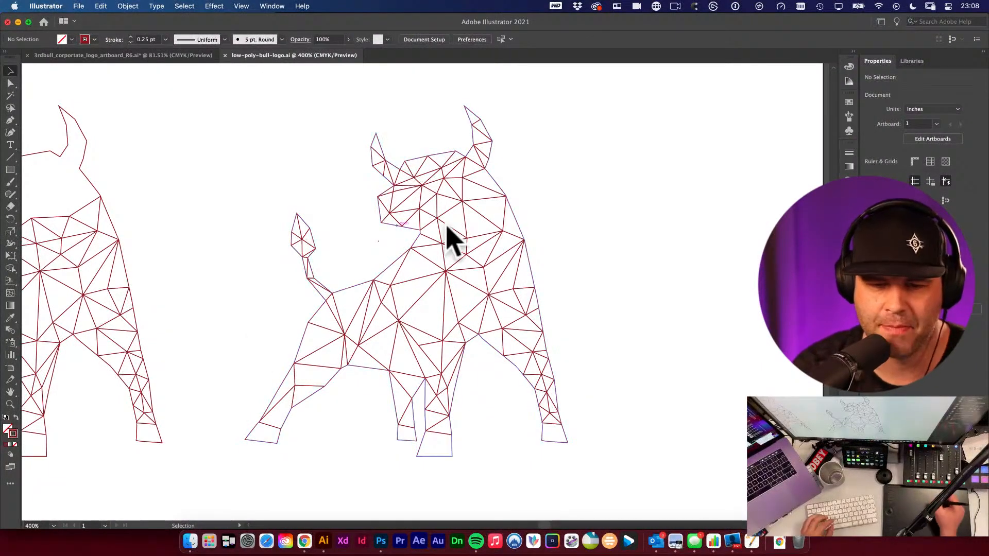
{"action": "left_click_drag", "start_coordinate": [378, 241], "coordinate": [362, 252]}
{"action": "key", "text": "Delete"}
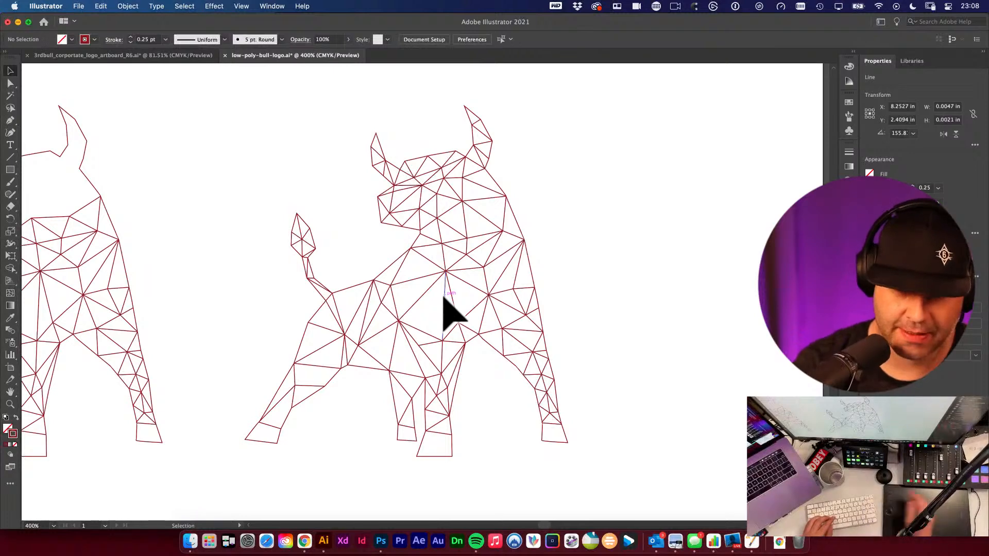
- Draw a line across the front leg just above the hoof
{"action": "scroll", "coordinate": [633, 331], "scroll_direction": "down", "scroll_amount": 2}
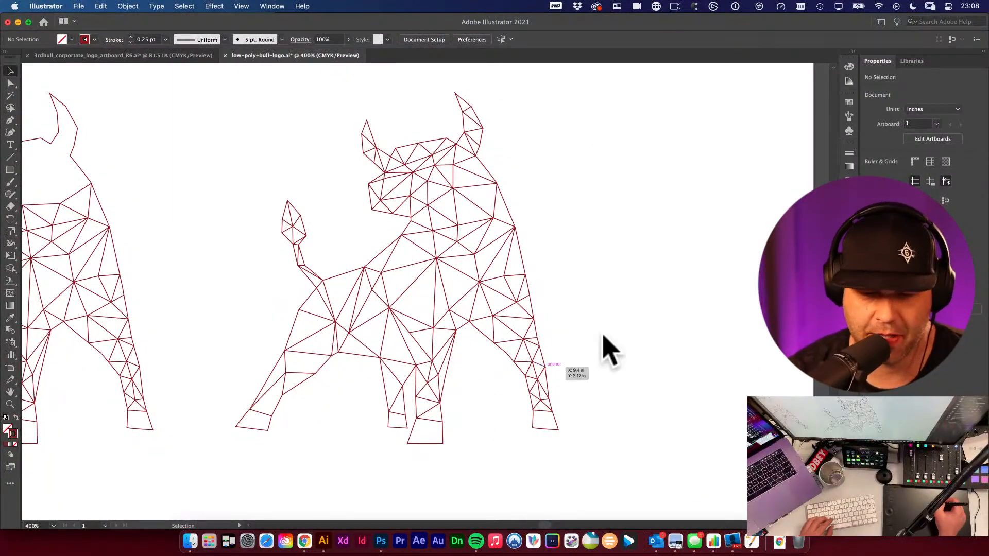
{"action": "left_click_drag", "start_coordinate": [290, 401], "coordinate": [389, 473]}
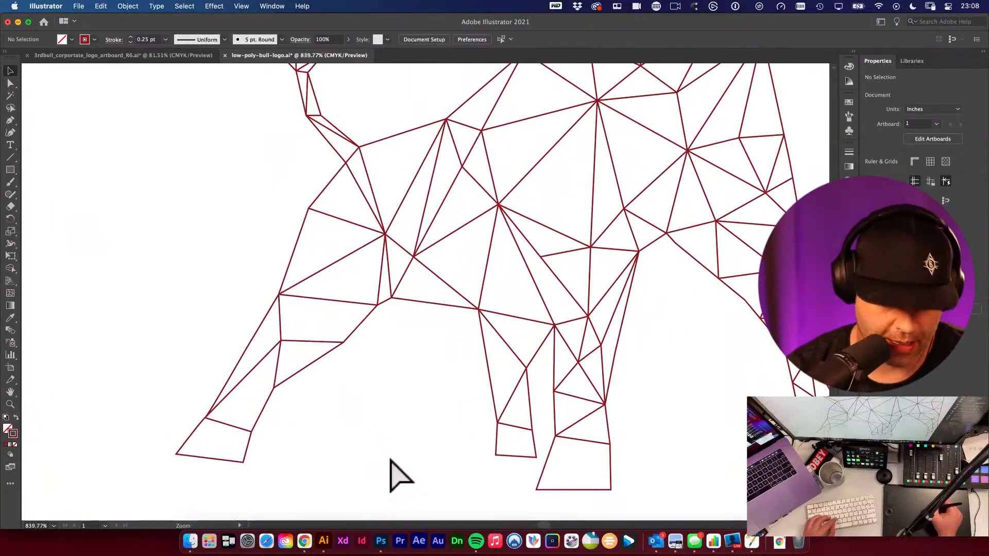
{"action": "key", "text": "backslash"}
{"action": "mouse_move", "coordinate": [281, 341]}
{"action": "left_mouse_down"}
{"action": "mouse_move", "coordinate": [269, 394]}
{"action": "mouse_move", "coordinate": [237, 390]}
{"action": "mouse_move", "coordinate": [240, 382]}
{"action": "left_mouse_up"}
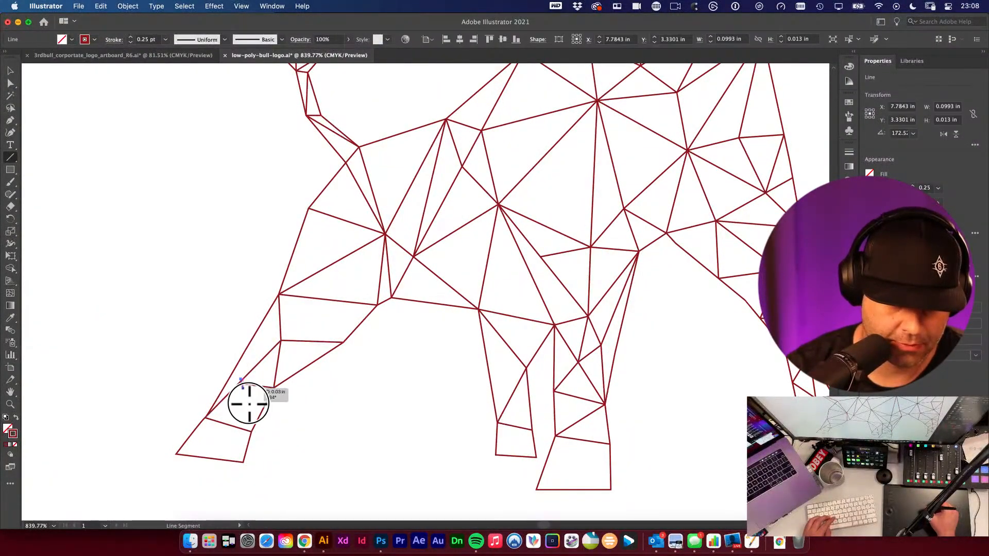
{"action": "mouse_move", "coordinate": [270, 431]}
{"action": "left_mouse_down"}
{"action": "mouse_move", "coordinate": [392, 466]}
{"action": "mouse_move", "coordinate": [300, 276]}
{"action": "left_mouse_up"}
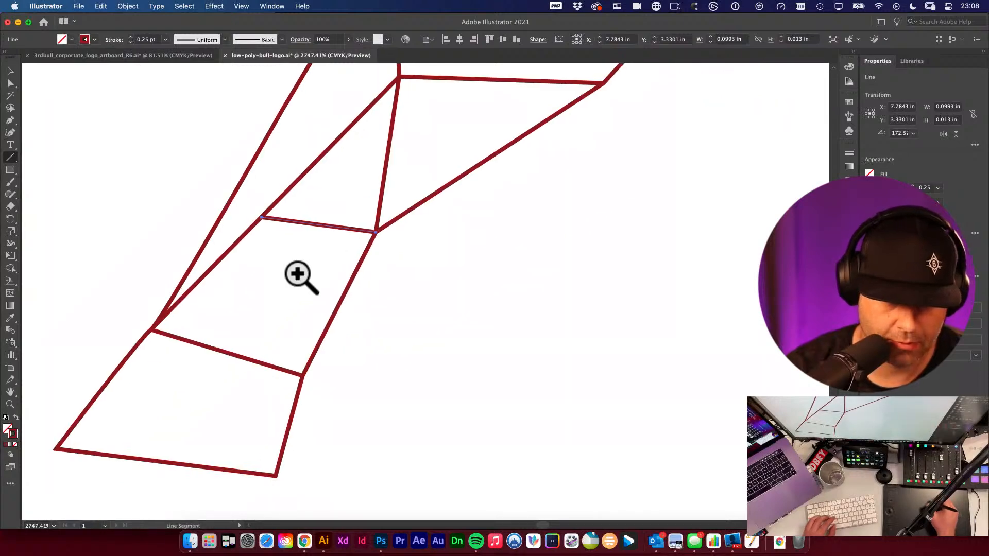
- Draw a diagonal line across the leg segment above the hoof to split it into two triangles
{"action": "left_click_drag", "start_coordinate": [262, 218], "coordinate": [302, 375]}
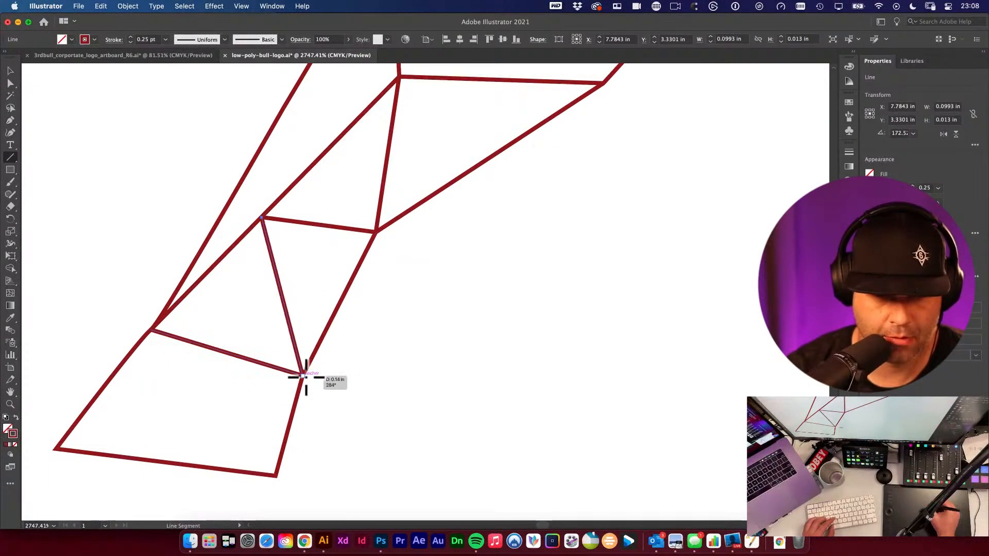
{"action": "left_click", "coordinate": [357, 346], "text": "alt+super"}
{"action": "left_click", "coordinate": [351, 345], "text": "alt+super"}
{"action": "left_click", "coordinate": [374, 396], "text": "alt+super"}
{"action": "left_click", "coordinate": [377, 399], "text": "alt+super"}
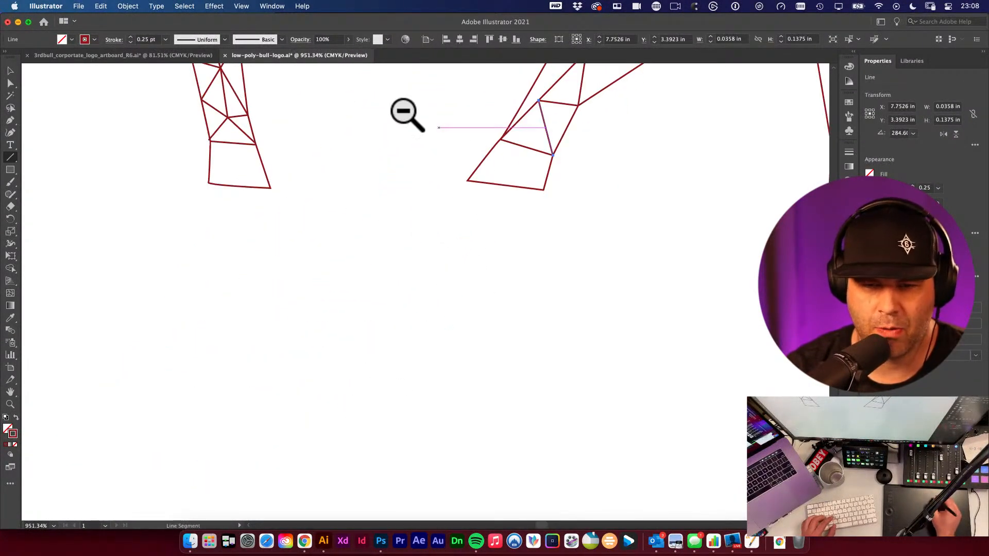
- Draw two lines from a new point on the upper leg's left edge to the neighbouring vertices, splitting that segment
{"action": "left_click_drag", "start_coordinate": [461, 122], "coordinate": [293, 390]}
{"action": "left_click", "coordinate": [420, 324], "text": "super"}
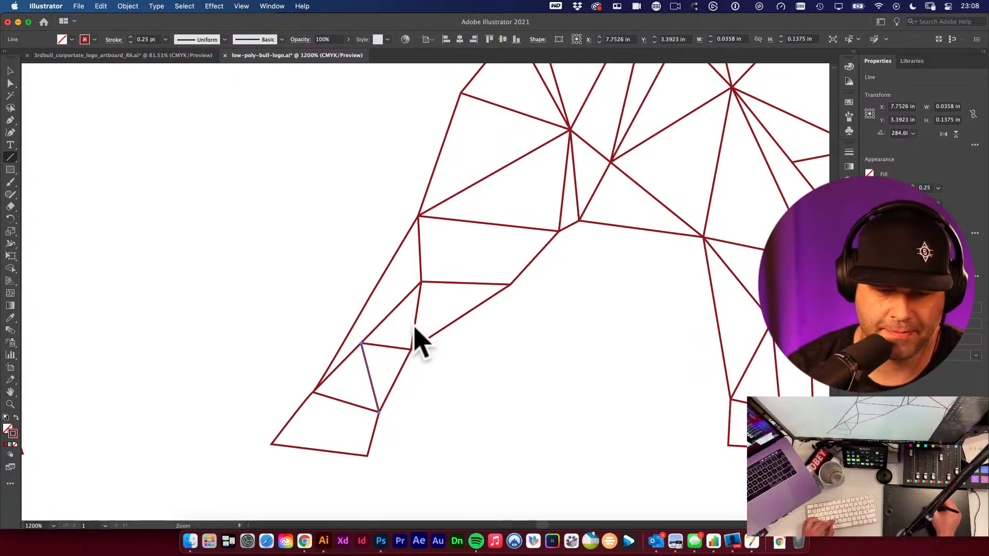
{"action": "key", "text": "super+equal"}
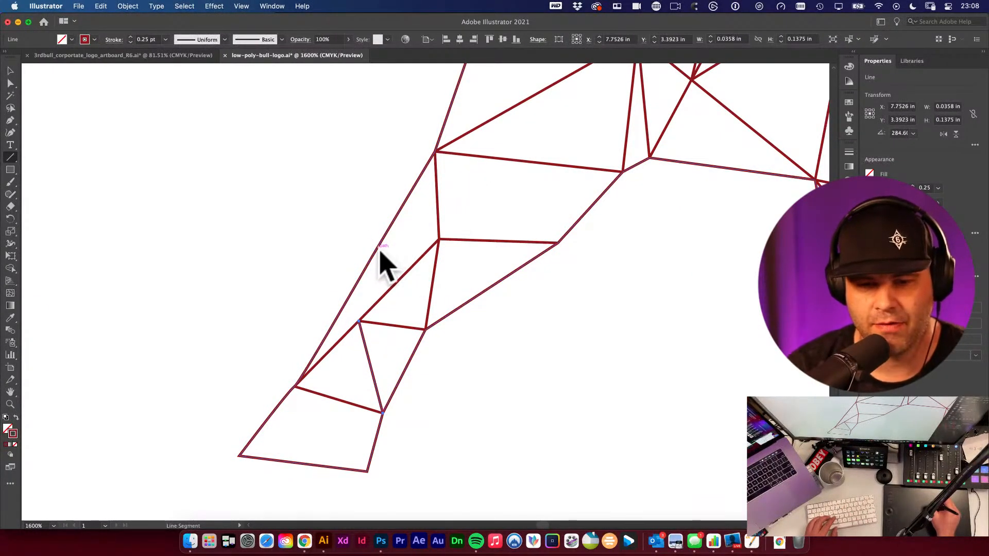
{"action": "left_click_drag", "start_coordinate": [377, 249], "coordinate": [439, 239]}
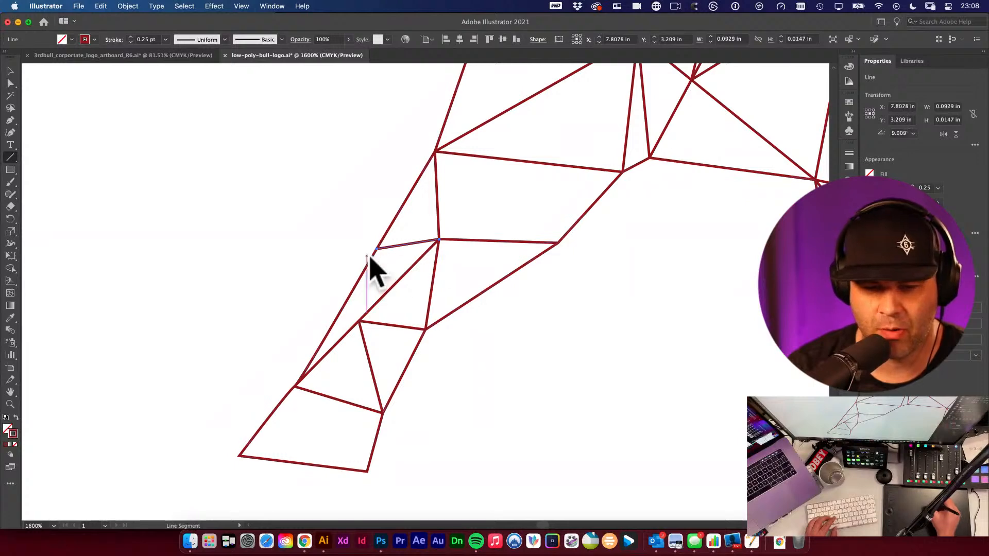
{"action": "left_click_drag", "start_coordinate": [376, 249], "coordinate": [358, 321]}
{"action": "left_click", "coordinate": [311, 256]}
{"action": "key", "text": "v"}
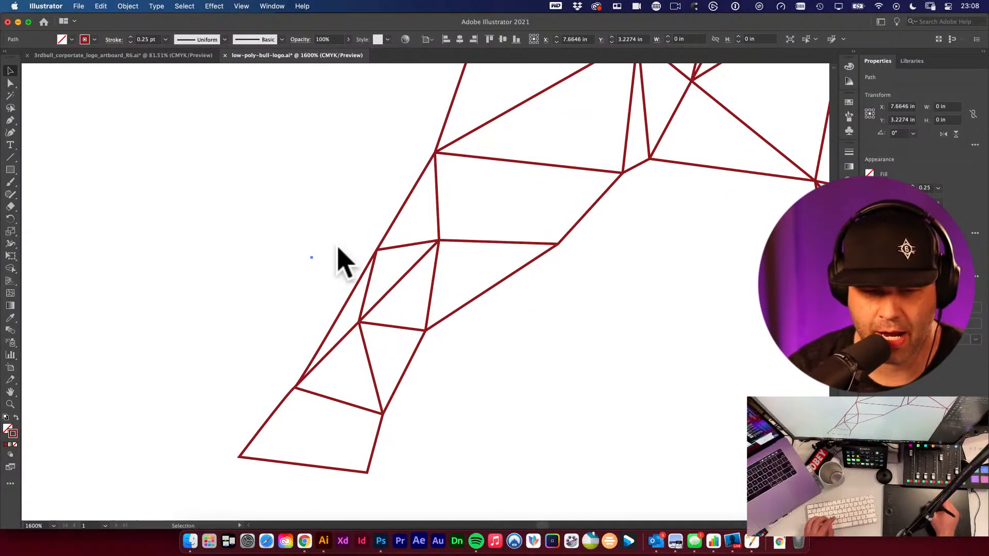
{"action": "left_click_drag", "start_coordinate": [276, 224], "coordinate": [334, 286]}
{"action": "key", "text": "Delete"}
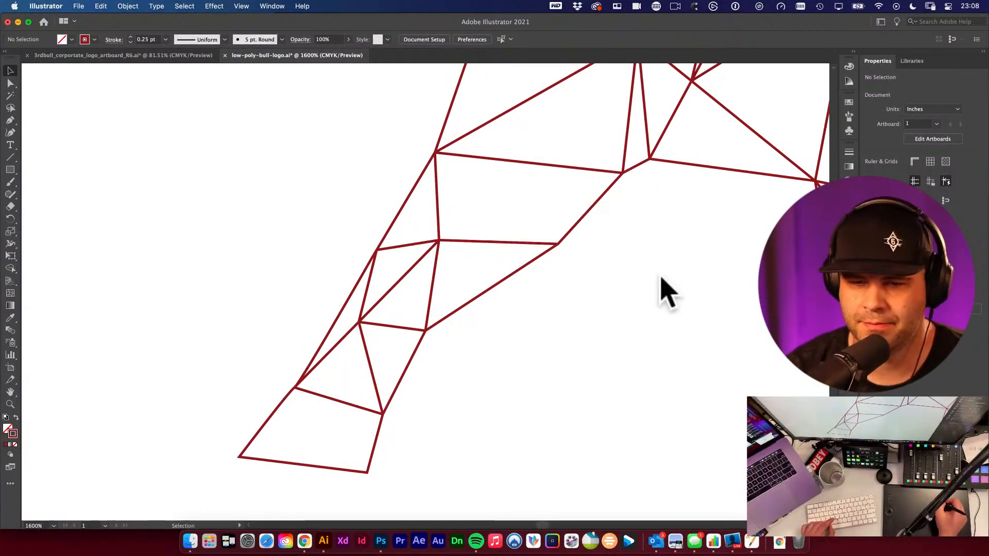
- Save the low-poly bull logo document
{"action": "key", "text": "super+s"}
{"action": "left_click", "coordinate": [641, 279], "text": "alt+super"}
{"action": "left_click", "coordinate": [641, 279], "text": "alt+super"}
{"action": "left_click", "coordinate": [638, 280], "text": "alt+super"}
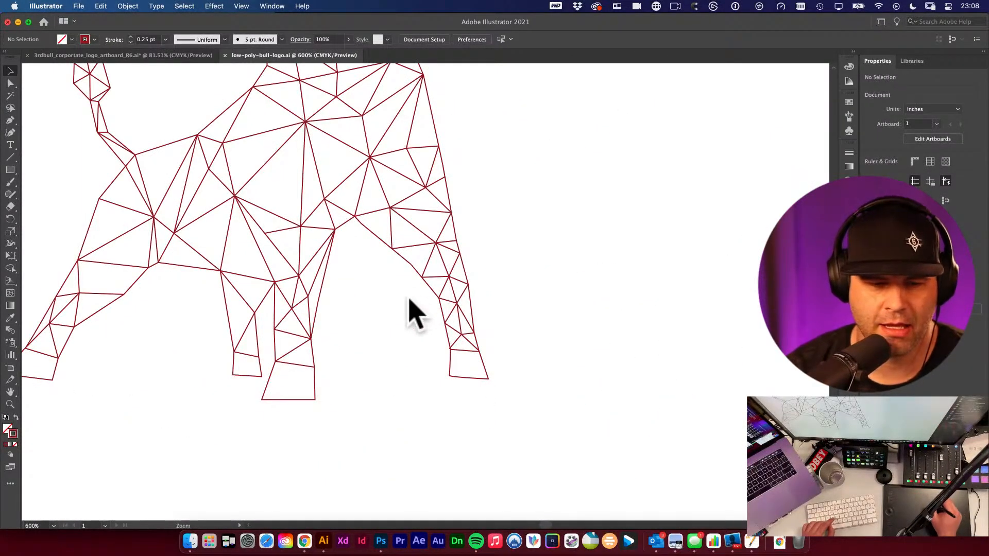
- Inspect the whole low-poly bull mesh by selecting all of its paths and deselecting again
{"action": "left_click", "coordinate": [428, 313], "text": "alt+super"}
{"action": "left_click", "coordinate": [453, 324], "text": "alt+super"}
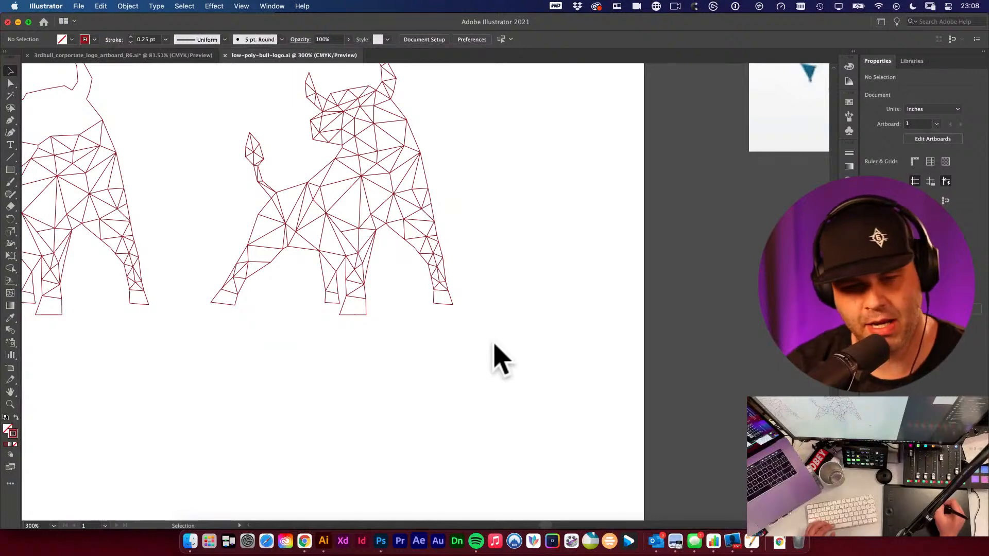
{"action": "scroll", "coordinate": [515, 309], "scroll_direction": "left", "scroll_amount": 3}
{"action": "scroll", "coordinate": [515, 309], "scroll_direction": "up", "scroll_amount": 1}
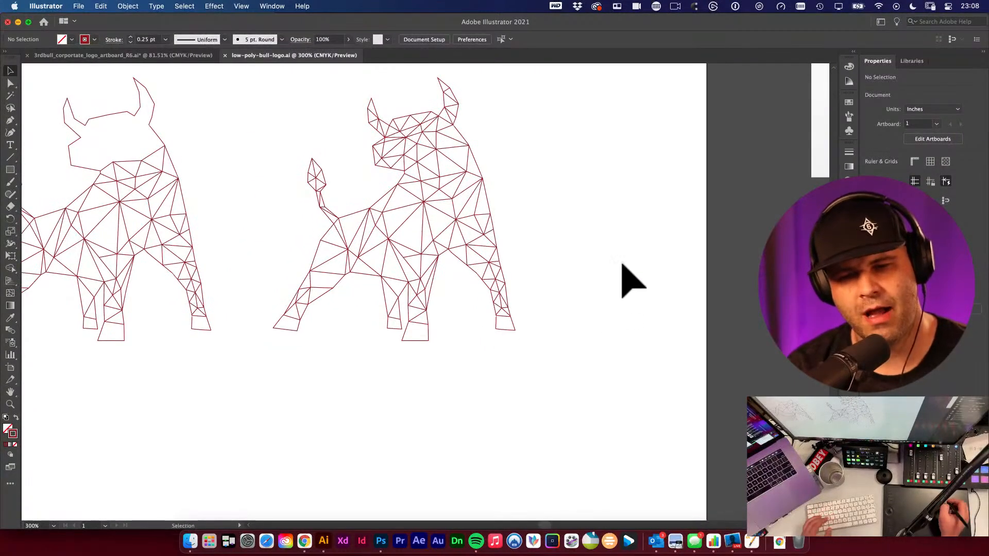
{"action": "scroll", "coordinate": [592, 340], "scroll_direction": "left", "scroll_amount": 3}
{"action": "scroll", "coordinate": [592, 340], "scroll_direction": "up", "scroll_amount": 2}
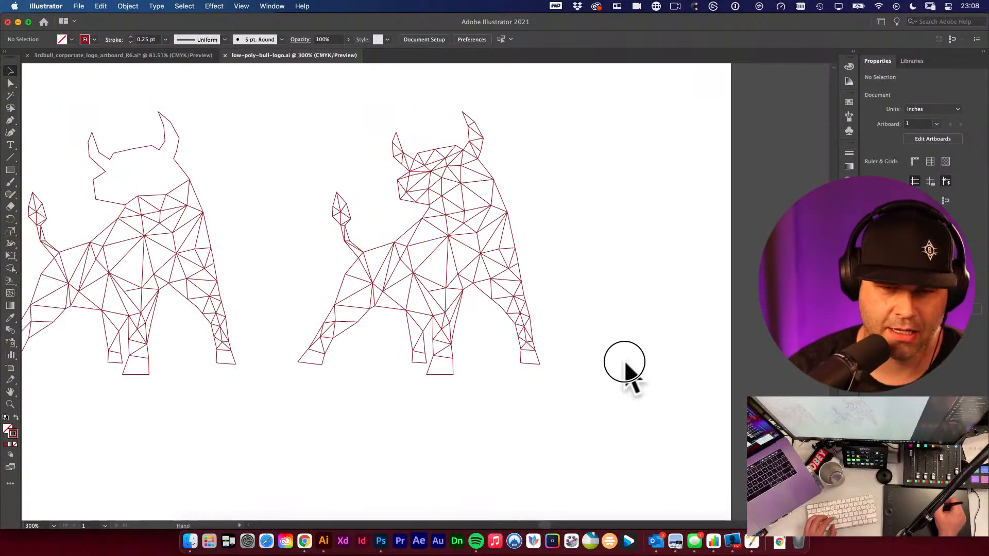
{"action": "left_click_drag", "start_coordinate": [332, 136], "coordinate": [653, 408]}
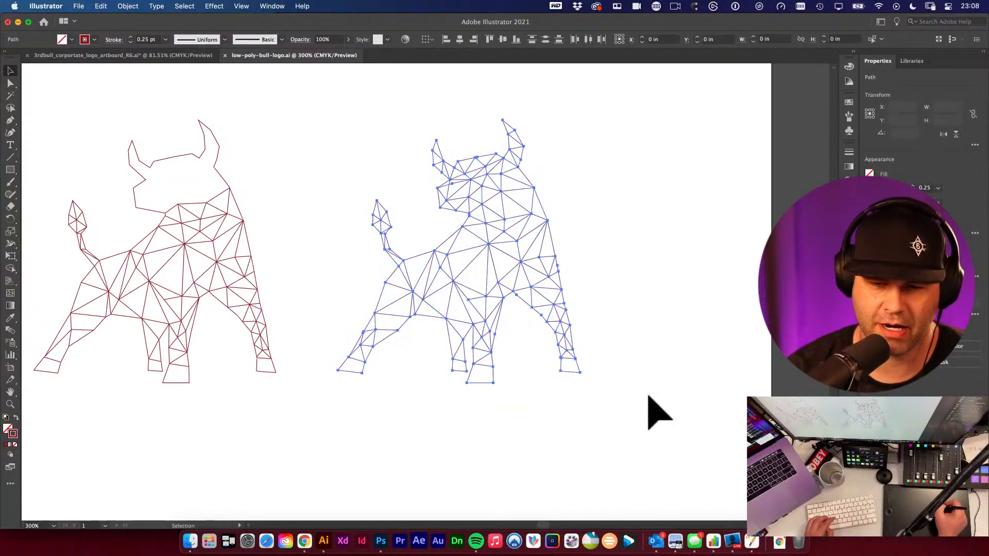
{"action": "left_click", "coordinate": [630, 396]}
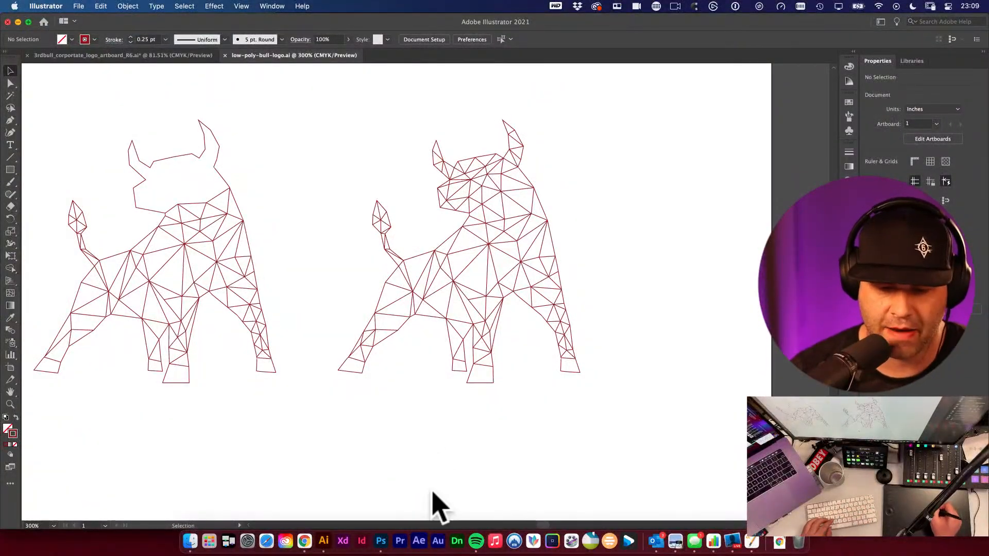
- Switch to Photoshop and create a new Web Most Common document of 1366 x 768 px
{"action": "left_click", "coordinate": [381, 541]}
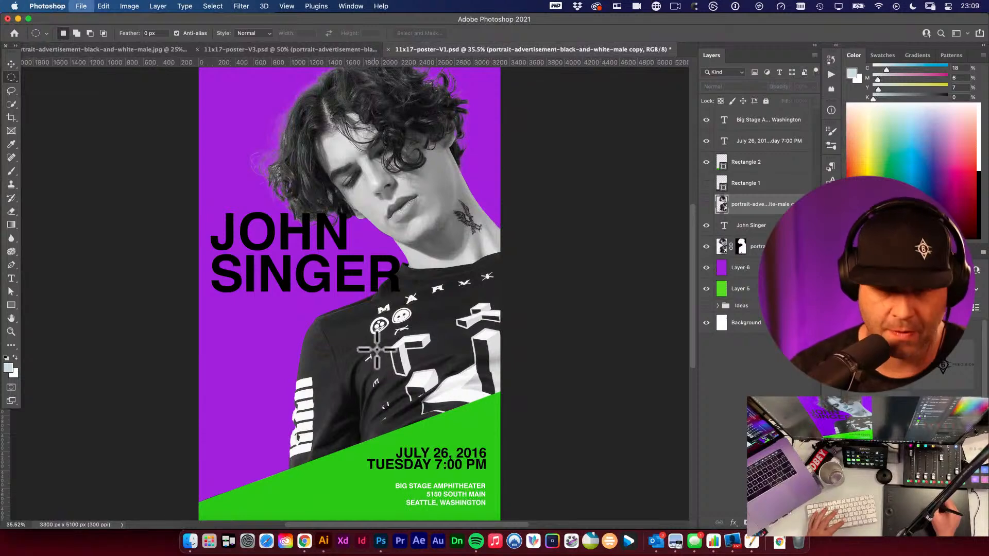
{"action": "key", "text": "super+n"}
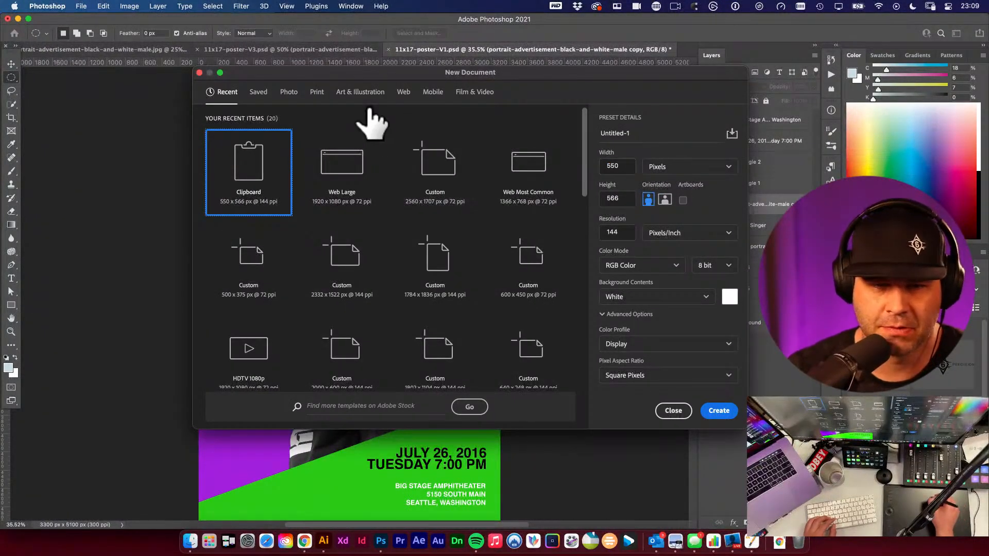
{"action": "left_click", "coordinate": [405, 94]}
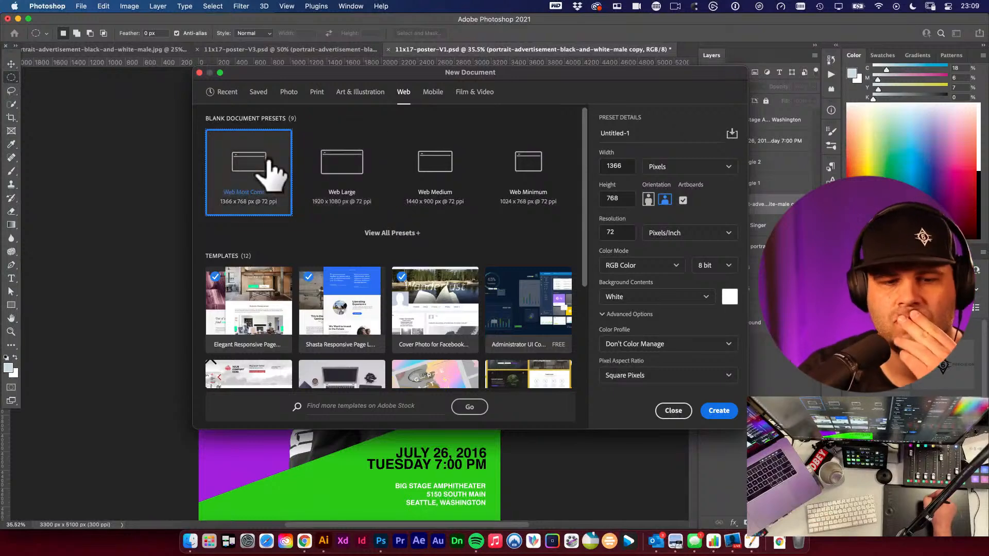
{"action": "left_click", "coordinate": [723, 410]}
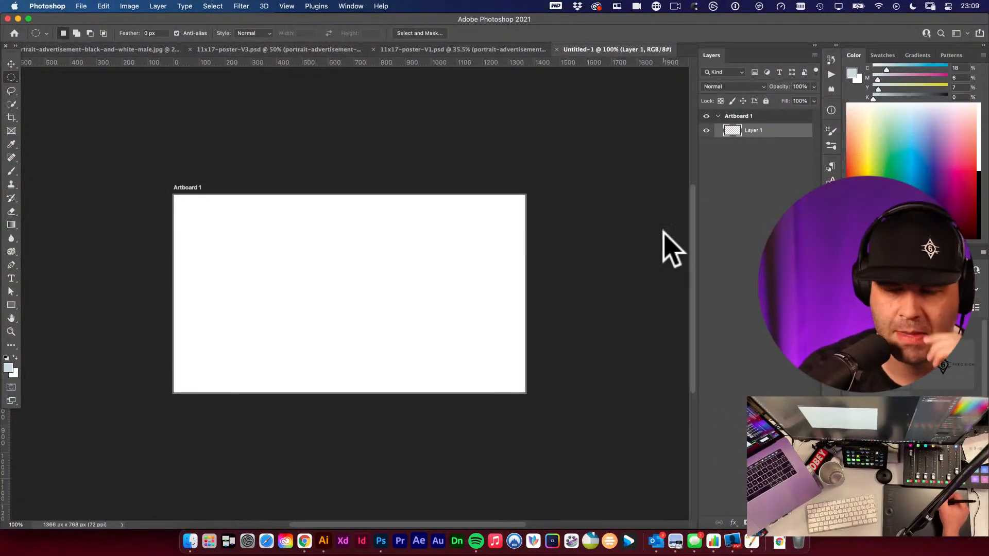
- Choose the Brush tool and a bright blue colour, paint a test scribble, and undo it
{"action": "key", "text": "b"}
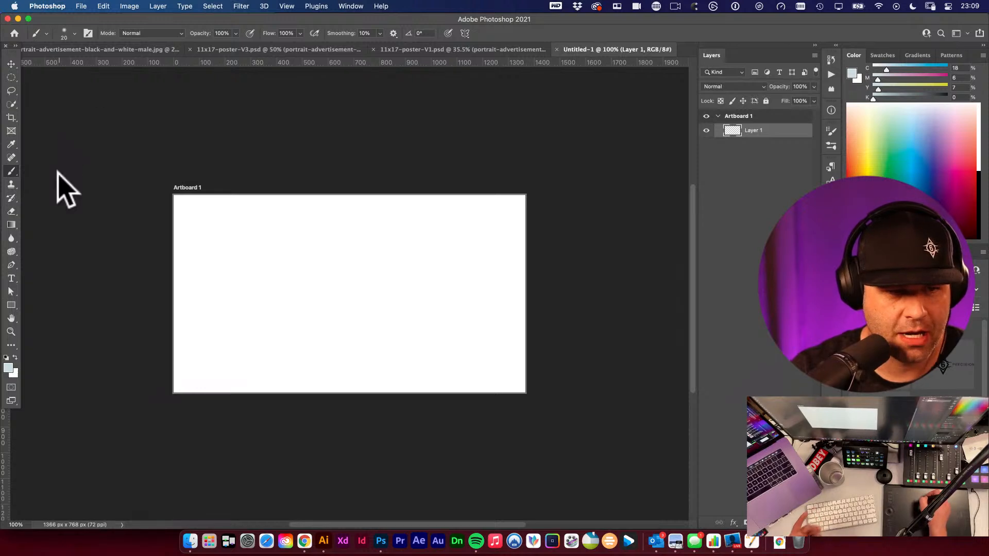
{"action": "left_click", "coordinate": [903, 181]}
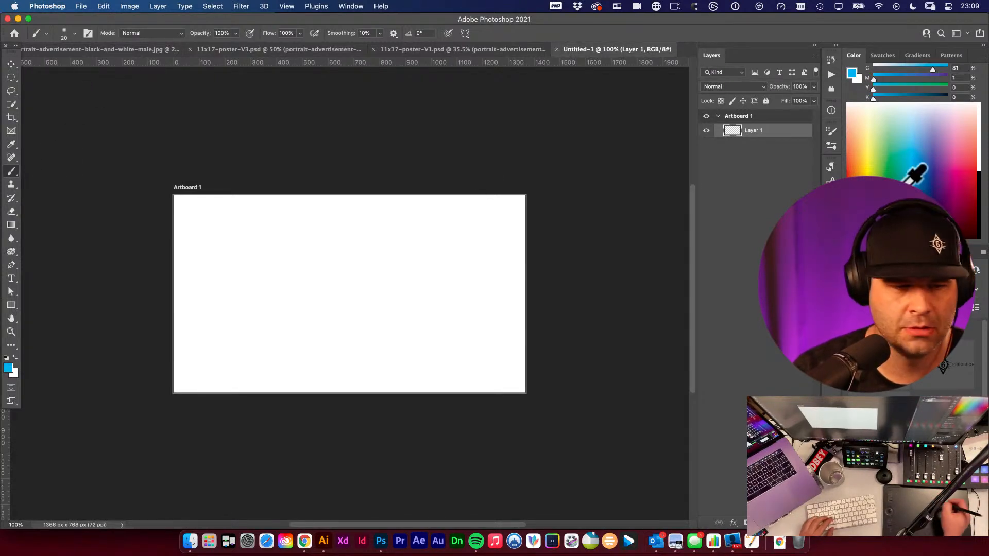
{"action": "mouse_move", "coordinate": [211, 264]}
{"action": "left_mouse_down"}
{"action": "mouse_move", "coordinate": [213, 311]}
{"action": "mouse_move", "coordinate": [238, 283]}
{"action": "mouse_move", "coordinate": [239, 297]}
{"action": "mouse_move", "coordinate": [251, 283]}
{"action": "mouse_move", "coordinate": [280, 285]}
{"action": "mouse_move", "coordinate": [270, 294]}
{"action": "mouse_move", "coordinate": [296, 272]}
{"action": "mouse_move", "coordinate": [394, 303]}
{"action": "left_mouse_up"}
{"action": "key", "text": "super+z"}
{"action": "key", "text": "super+z"}
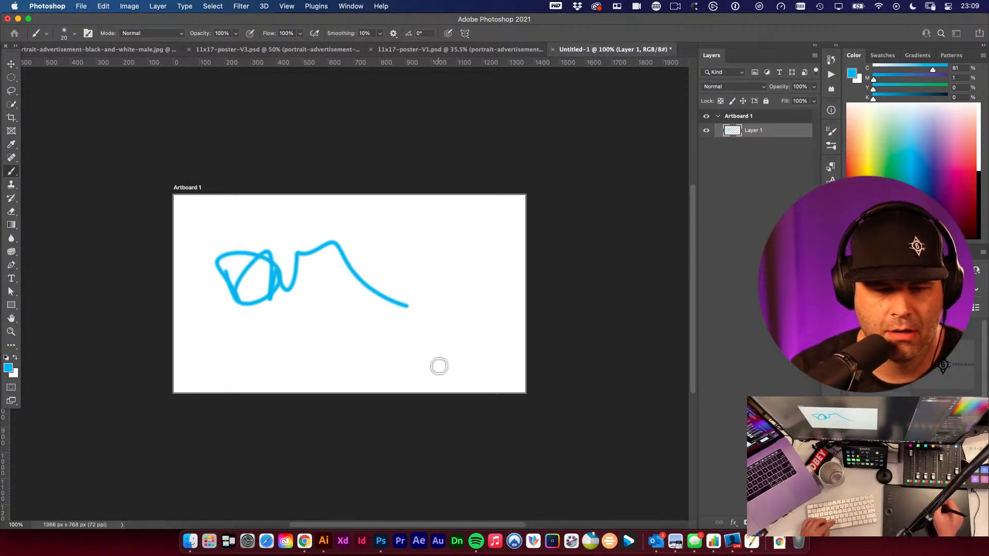
{"action": "key", "text": "super+z"}
- Paint a freehand blue signature-style scribble across the artboard
{"action": "mouse_move", "coordinate": [250, 290]}
{"action": "left_mouse_down"}
{"action": "mouse_move", "coordinate": [271, 302]}
{"action": "mouse_move", "coordinate": [263, 298]}
{"action": "left_mouse_up"}
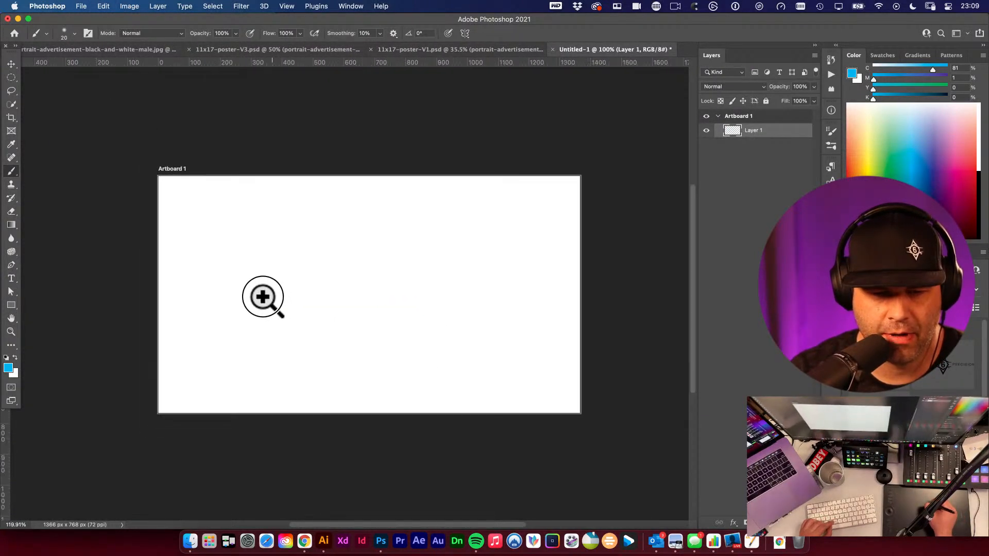
{"action": "mouse_move", "coordinate": [236, 268]}
{"action": "left_mouse_down"}
{"action": "mouse_move", "coordinate": [254, 301]}
{"action": "mouse_move", "coordinate": [298, 252]}
{"action": "left_mouse_up"}
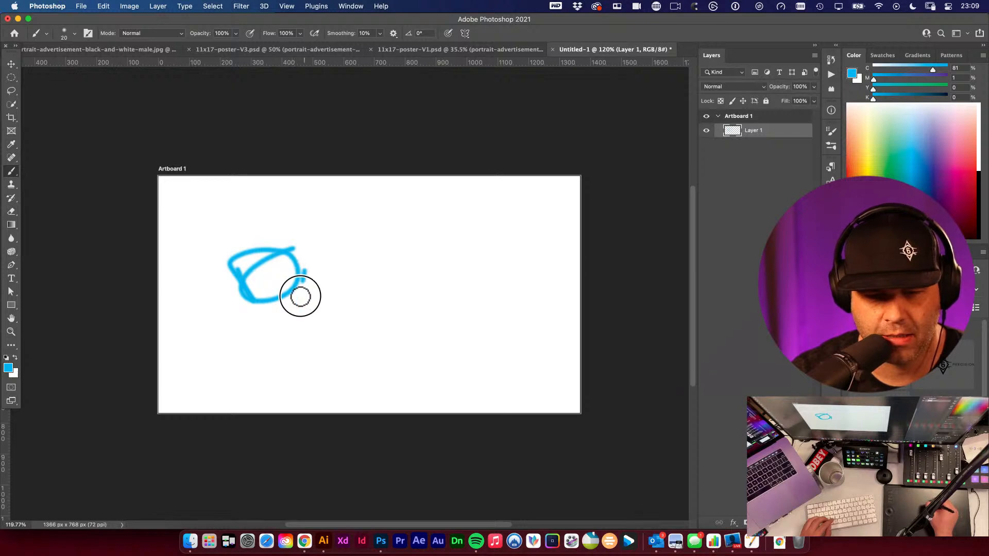
{"action": "mouse_move", "coordinate": [300, 296]}
{"action": "left_mouse_down"}
{"action": "mouse_move", "coordinate": [332, 261]}
{"action": "mouse_move", "coordinate": [352, 317]}
{"action": "mouse_move", "coordinate": [343, 273]}
{"action": "mouse_move", "coordinate": [365, 250]}
{"action": "mouse_move", "coordinate": [422, 248]}
{"action": "mouse_move", "coordinate": [437, 281]}
{"action": "left_mouse_up"}
{"action": "left_click_drag", "start_coordinate": [371, 242], "coordinate": [312, 219]}
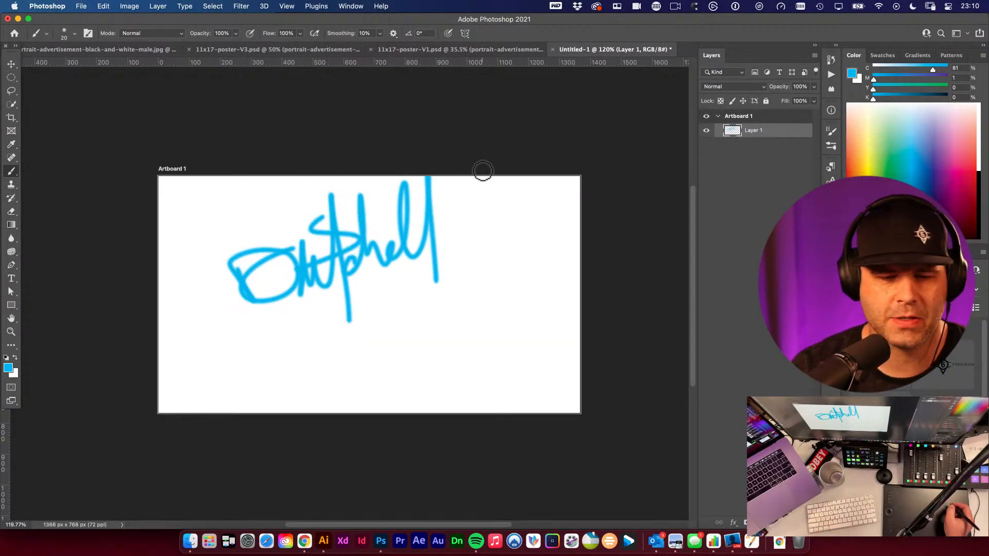
- Open the brush preset picker and then the Brush Settings panel
{"action": "left_click", "coordinate": [73, 33]}
{"action": "left_click", "coordinate": [72, 33]}
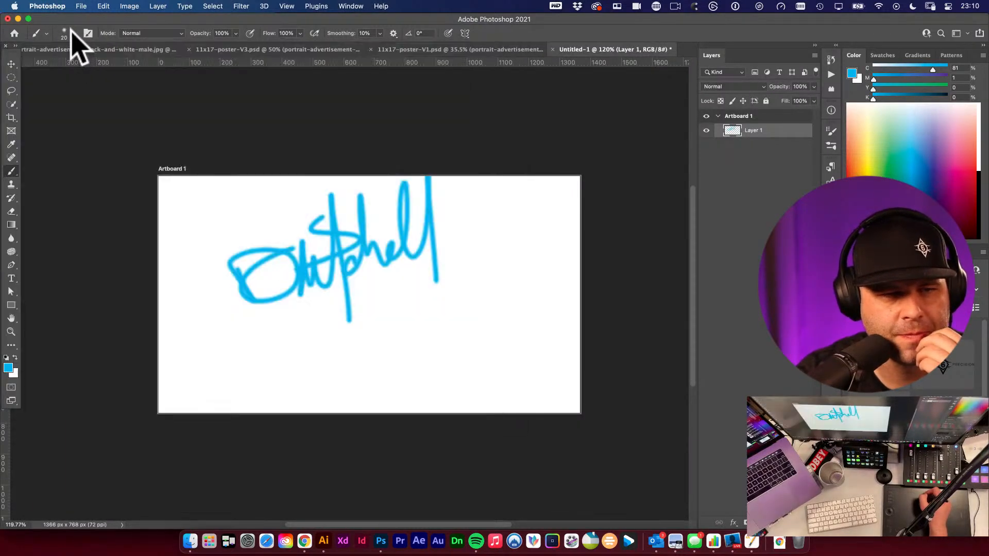
{"action": "left_click", "coordinate": [73, 33]}
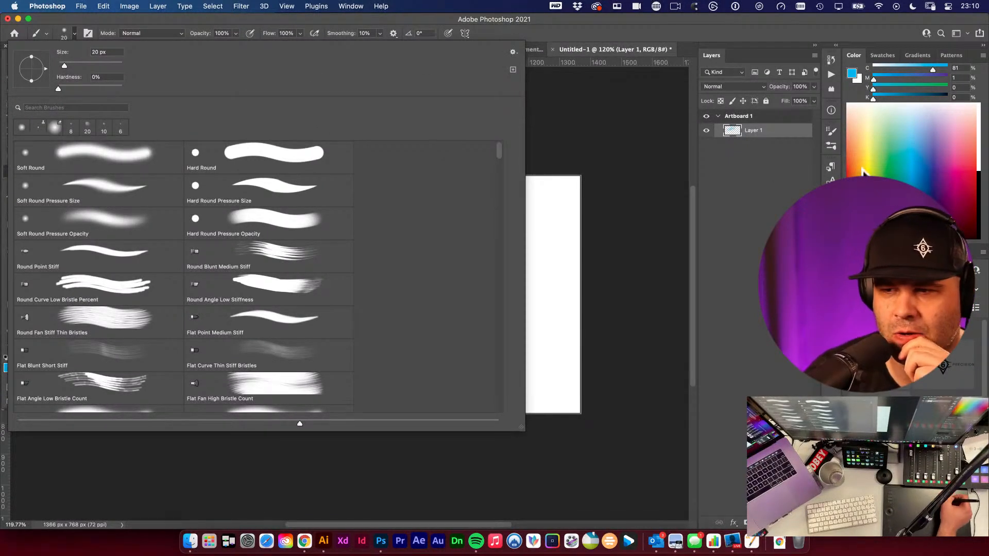
{"action": "left_click", "coordinate": [827, 150]}
{"action": "left_click", "coordinate": [831, 146]}
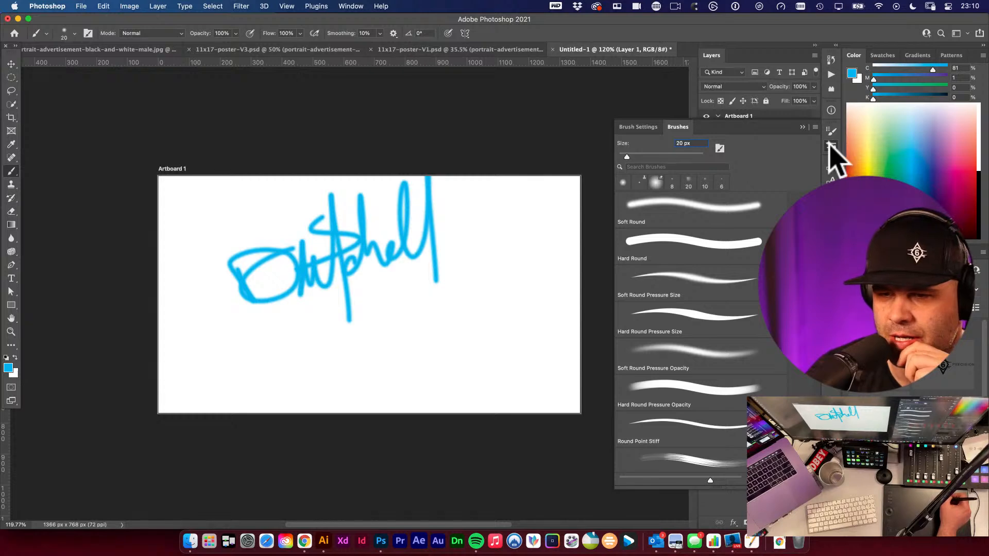
{"action": "left_click", "coordinate": [650, 127]}
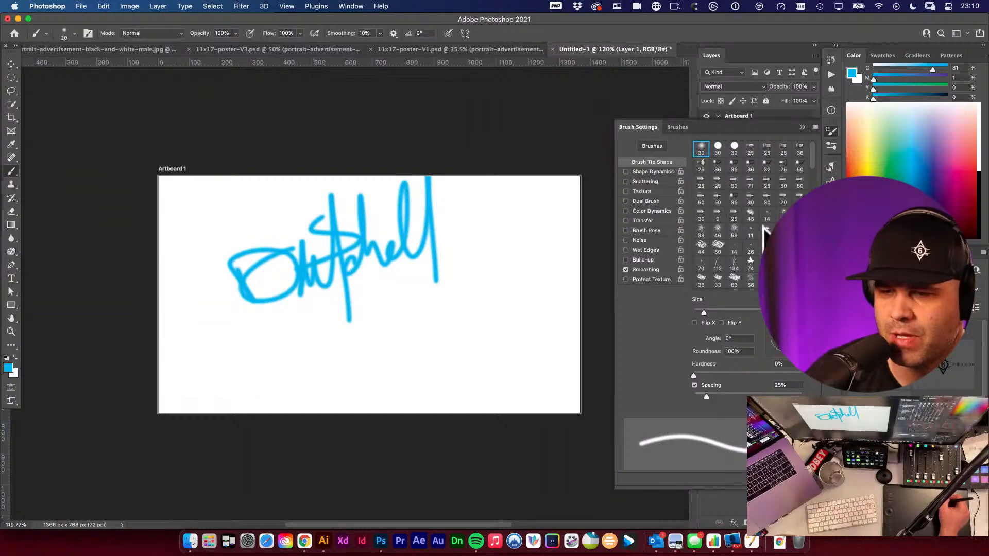
- Select the 50 flat brush tip in Brush Settings and paint a test stroke below the signature
{"action": "left_click", "coordinate": [735, 183]}
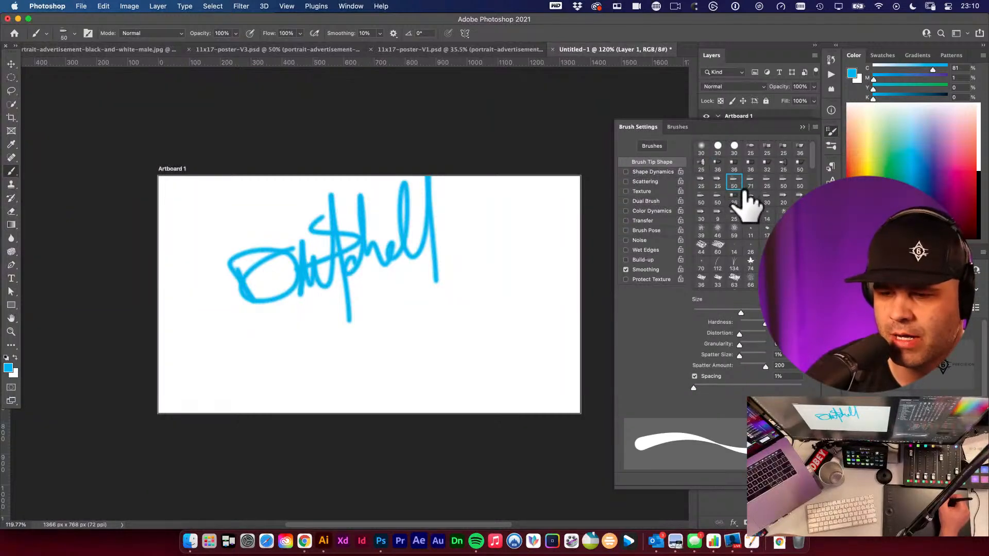
{"action": "left_click", "coordinate": [752, 197]}
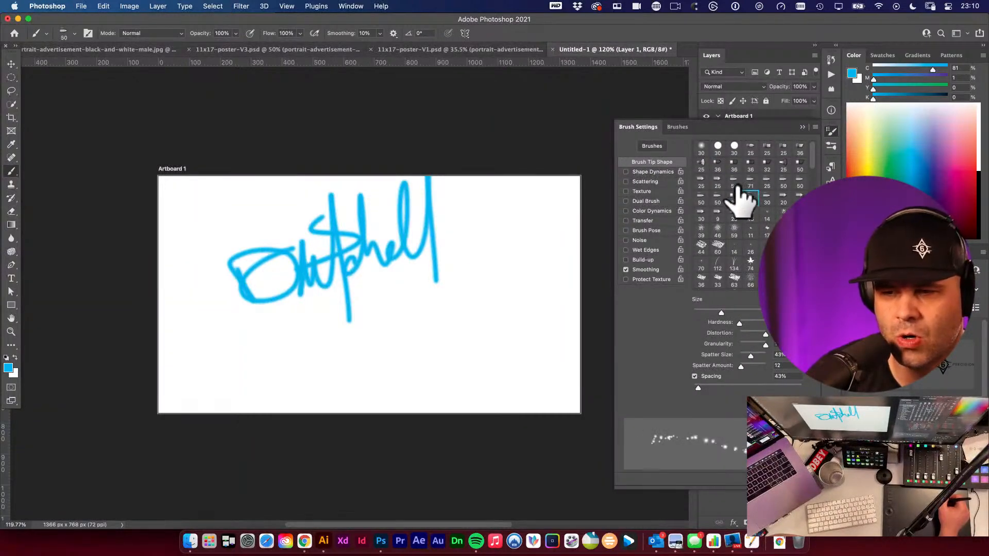
{"action": "left_click", "coordinate": [738, 184]}
{"action": "mouse_move", "coordinate": [375, 346]}
{"action": "left_mouse_down"}
{"action": "mouse_move", "coordinate": [403, 311]}
{"action": "mouse_move", "coordinate": [402, 350]}
{"action": "mouse_move", "coordinate": [493, 310]}
{"action": "left_mouse_up"}
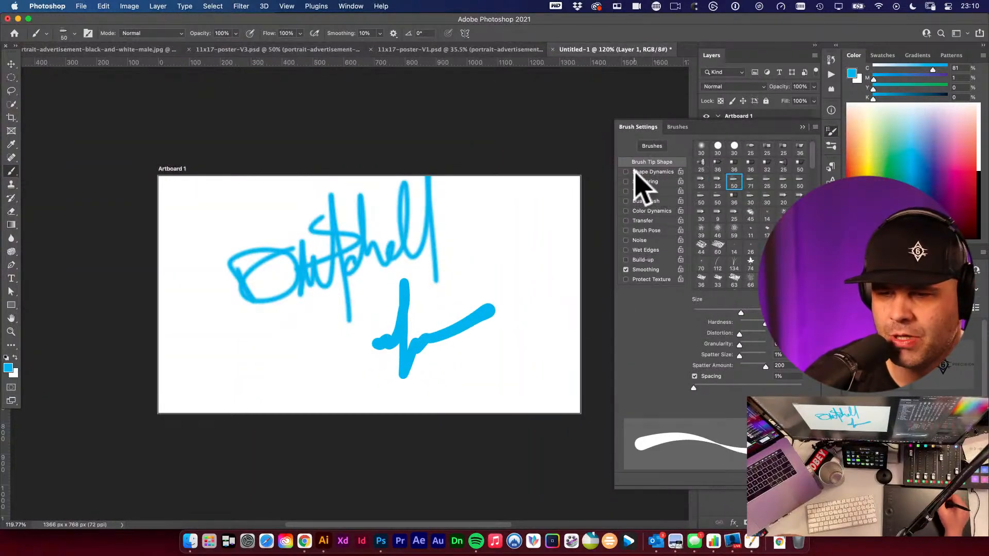
- Enable Dual Brush and paint another test stroke with it
{"action": "left_click", "coordinate": [626, 201]}
{"action": "mouse_move", "coordinate": [489, 247]}
{"action": "left_mouse_down"}
{"action": "mouse_move", "coordinate": [488, 279]}
{"action": "mouse_move", "coordinate": [472, 263]}
{"action": "mouse_move", "coordinate": [469, 278]}
{"action": "mouse_move", "coordinate": [499, 300]}
{"action": "left_mouse_up"}
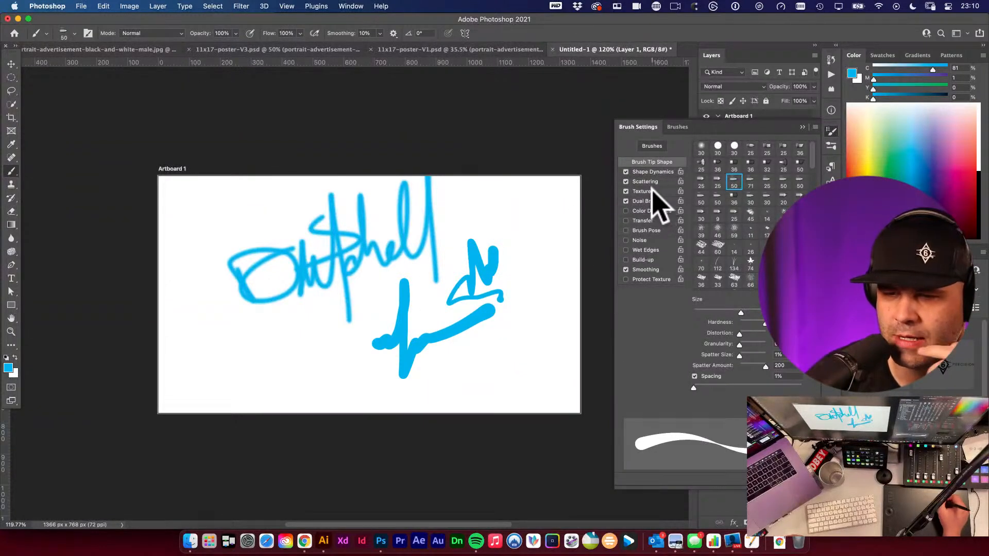
- Open the Texture settings and raise the texture brightness to 19
{"action": "left_click", "coordinate": [648, 192]}
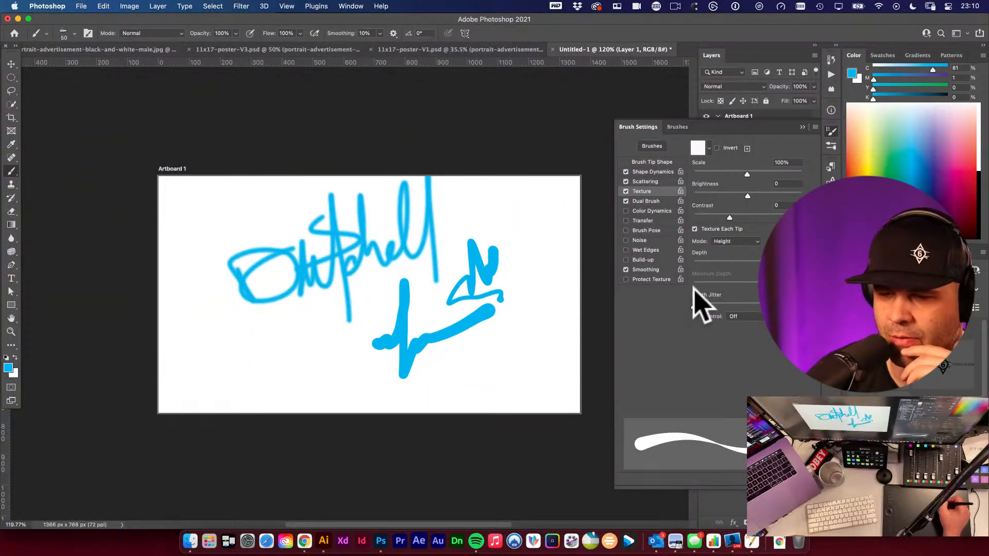
{"action": "left_click_drag", "start_coordinate": [698, 304], "coordinate": [741, 302]}
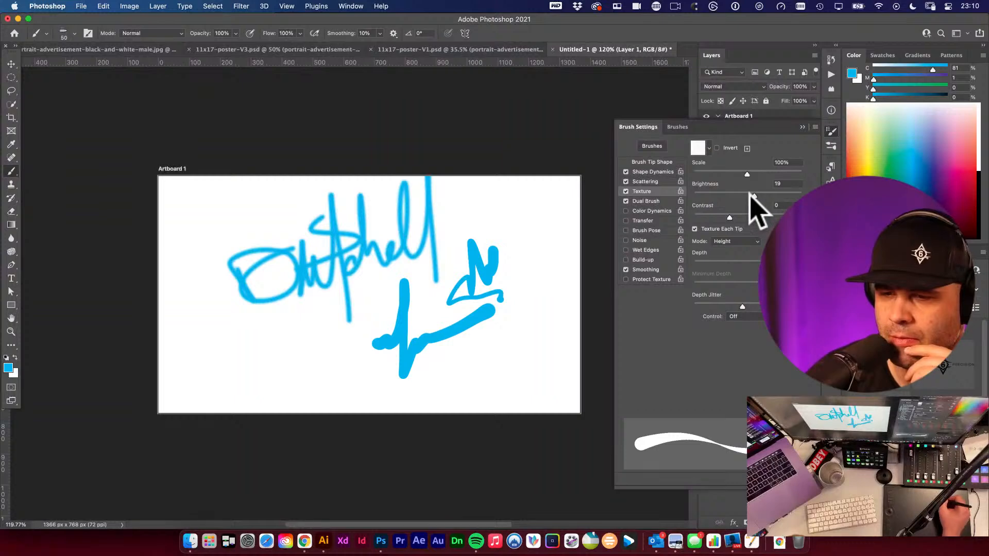
- Set Scattering's count jitter to 0% and its control to Pen Pressure, then paint a test stroke across the lower artboard
{"action": "left_click", "coordinate": [654, 201]}
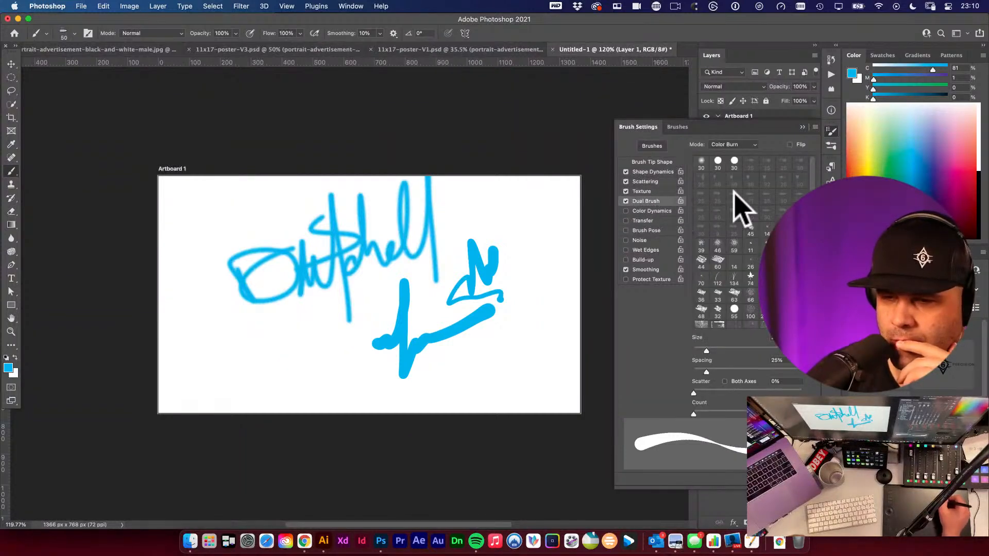
{"action": "left_click", "coordinate": [644, 182]}
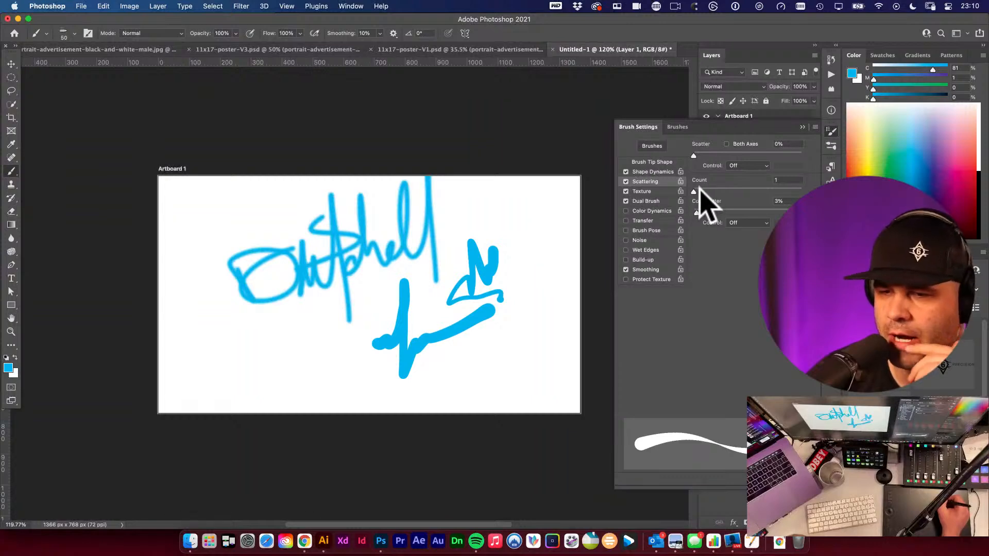
{"action": "left_click_drag", "start_coordinate": [697, 212], "coordinate": [689, 213]}
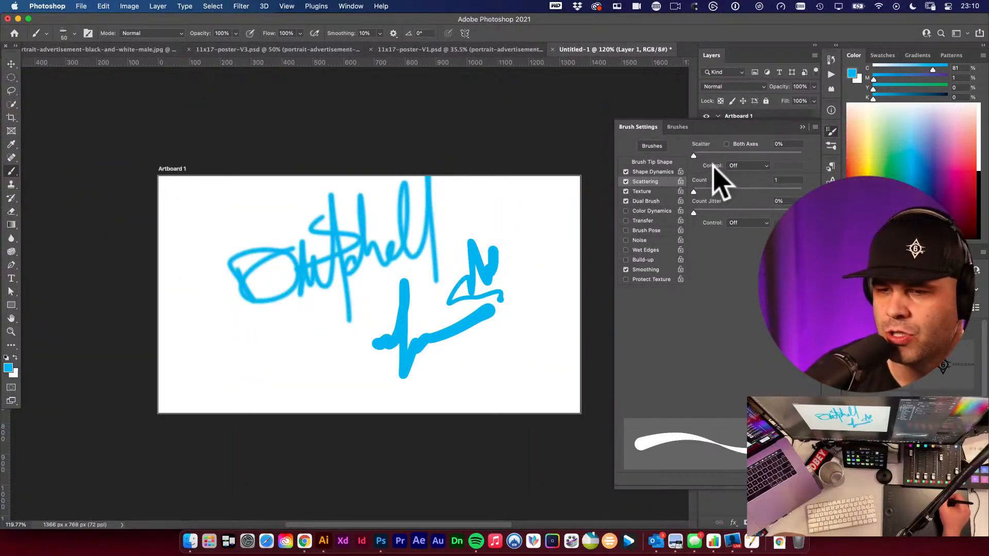
{"action": "left_click", "coordinate": [749, 166]}
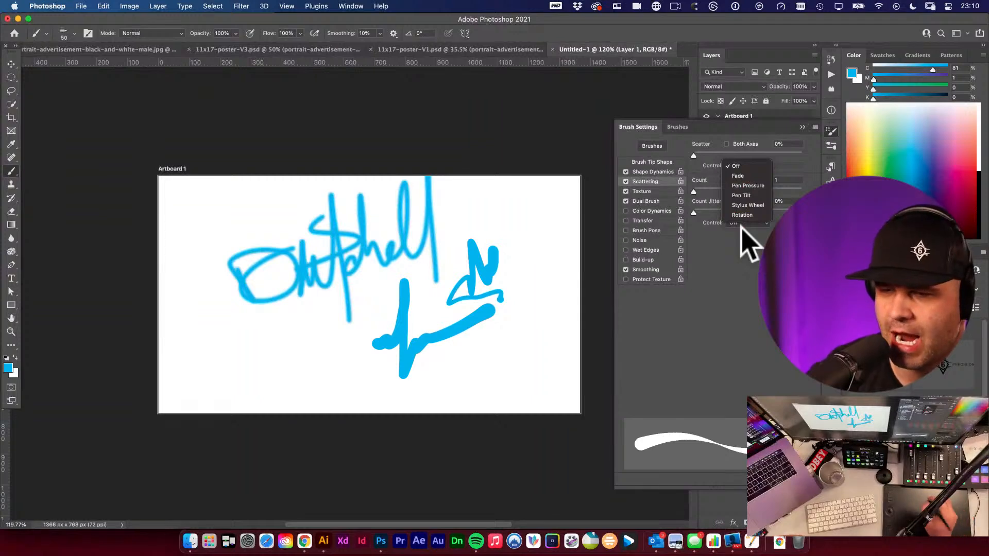
{"action": "left_click", "coordinate": [745, 186]}
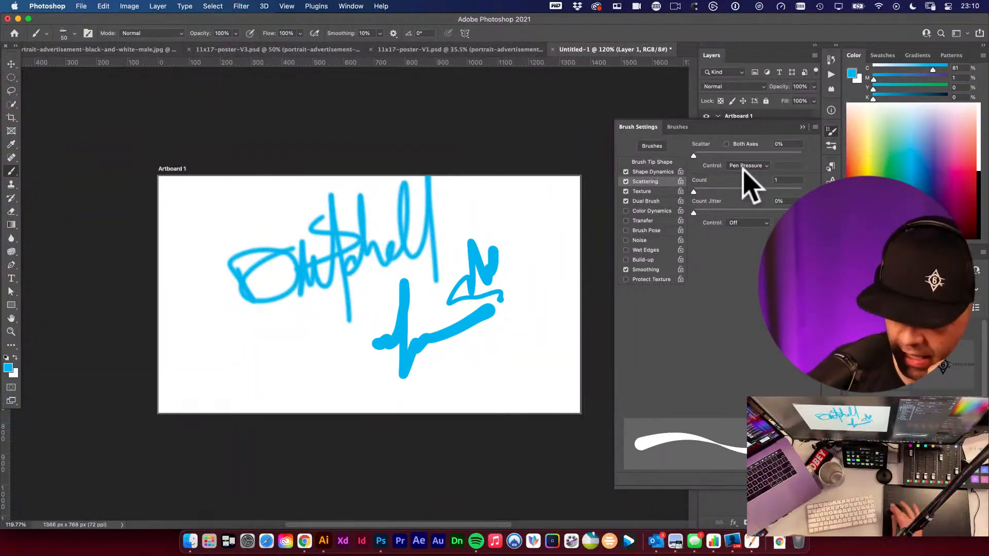
{"action": "scroll", "coordinate": [322, 288], "scroll_direction": "down", "scroll_amount": 1}
{"action": "mouse_move", "coordinate": [281, 355]}
{"action": "left_mouse_down"}
{"action": "mouse_move", "coordinate": [309, 311]}
{"action": "mouse_move", "coordinate": [353, 371]}
{"action": "mouse_move", "coordinate": [331, 342]}
{"action": "mouse_move", "coordinate": [353, 327]}
{"action": "mouse_move", "coordinate": [376, 364]}
{"action": "mouse_move", "coordinate": [484, 366]}
{"action": "mouse_move", "coordinate": [543, 338]}
{"action": "left_mouse_up"}
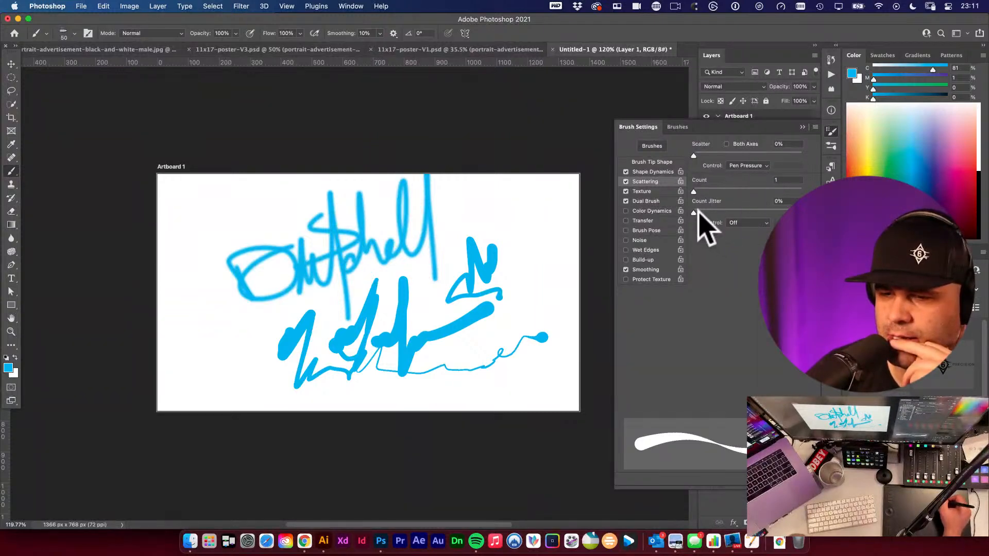
- Enable Color Dynamics, Transfer, Brush Pose and Noise, and paint a test stroke at the upper right
{"action": "left_click", "coordinate": [625, 221]}
{"action": "mouse_move", "coordinate": [471, 242]}
{"action": "left_mouse_down"}
{"action": "mouse_move", "coordinate": [490, 220]}
{"action": "mouse_move", "coordinate": [576, 281]}
{"action": "left_mouse_up"}
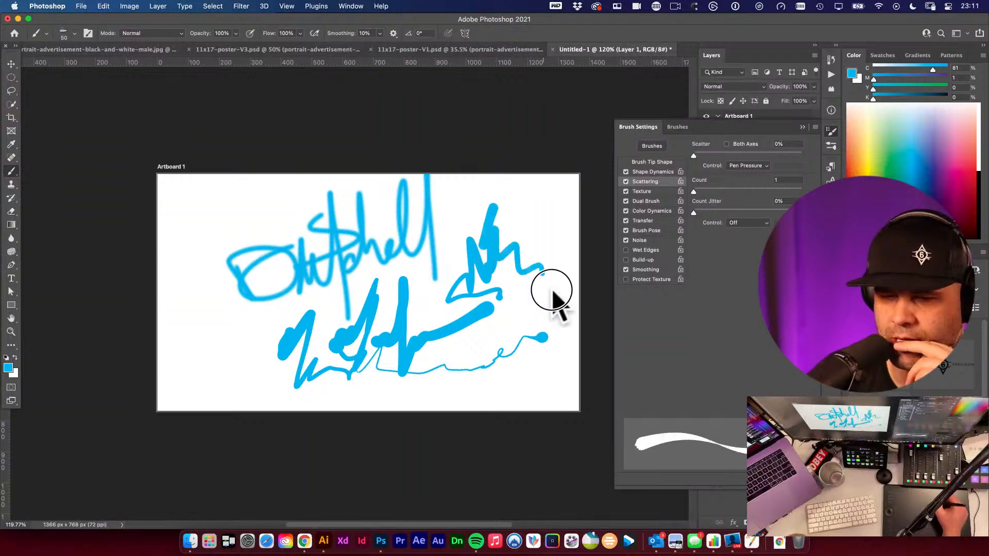
- Switch to the Soft Round Pressure Size brush and paint a test stroke over the signature
{"action": "left_click", "coordinate": [650, 146]}
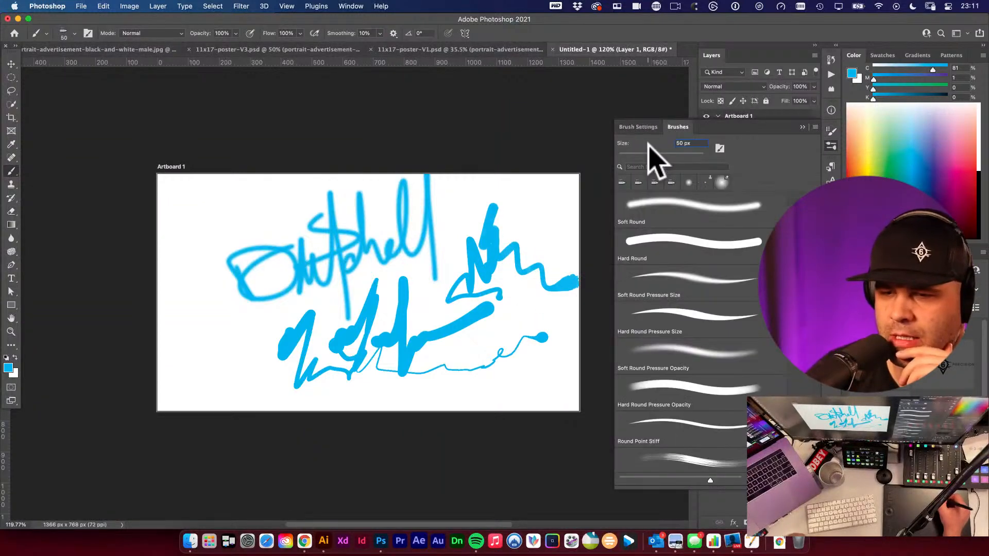
{"action": "left_click", "coordinate": [690, 282]}
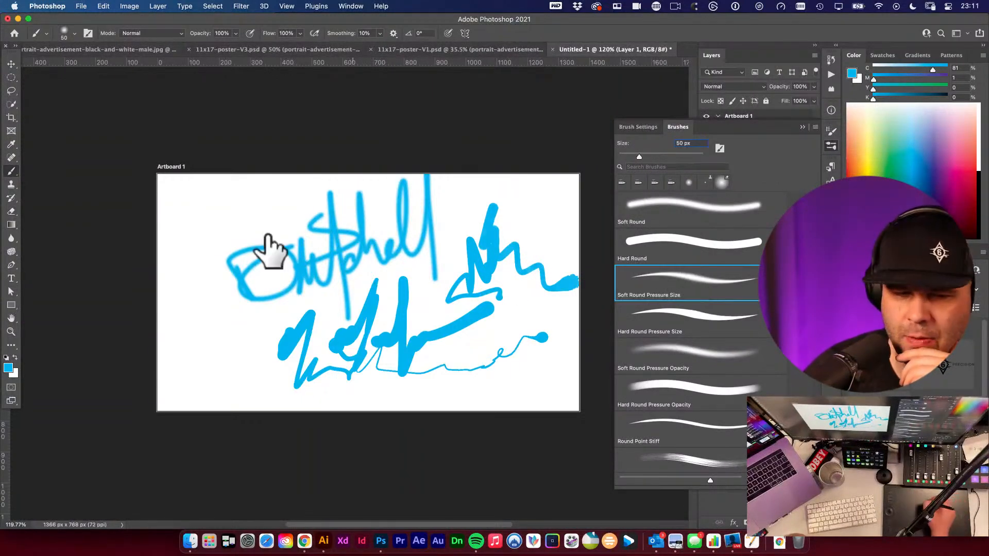
{"action": "mouse_move", "coordinate": [194, 234]}
{"action": "left_mouse_down"}
{"action": "mouse_move", "coordinate": [194, 265]}
{"action": "mouse_move", "coordinate": [361, 262]}
{"action": "left_mouse_up"}
- Switch to the Hard Round Pressure Size brush and paint a test stroke along the lower left
{"action": "left_click", "coordinate": [741, 315]}
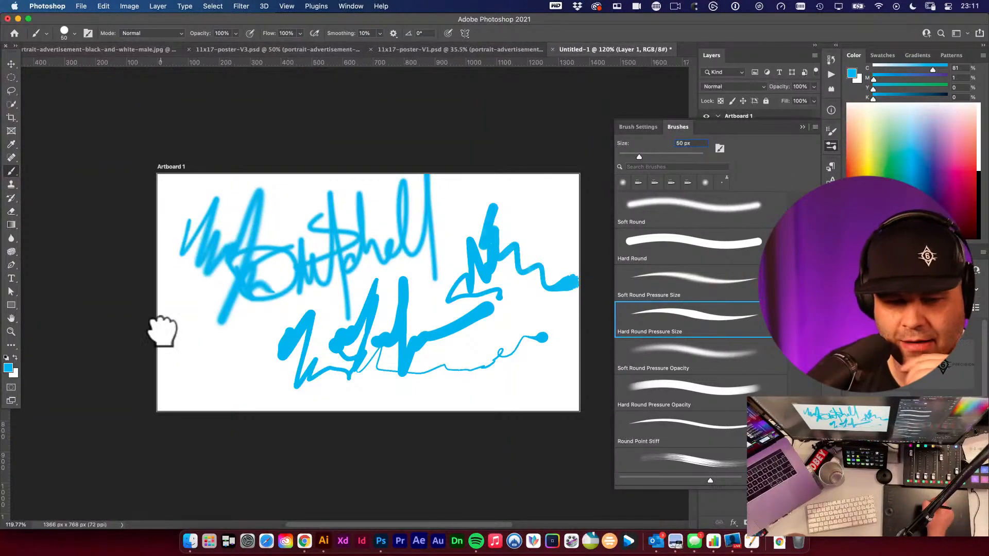
{"action": "left_click_drag", "start_coordinate": [178, 349], "coordinate": [281, 356]}
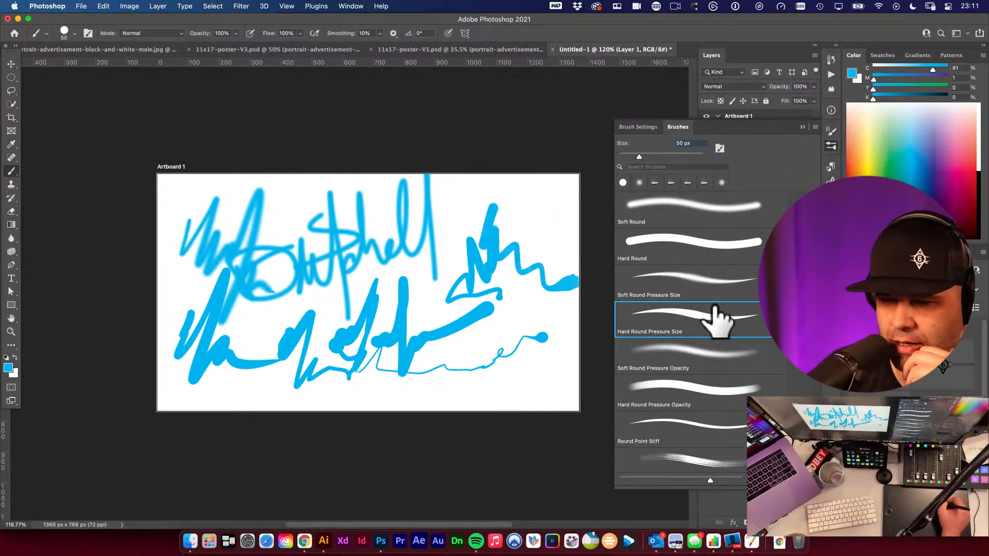
- Enable Dual Brush, Wet Edges and Noise in Brush Settings and paint a test stroke at the upper right
{"action": "left_click", "coordinate": [641, 127]}
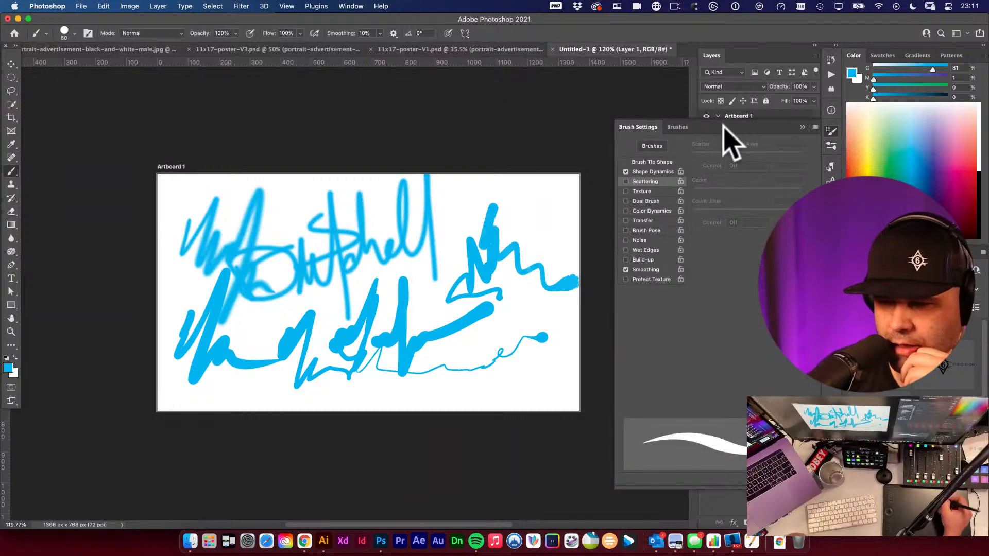
{"action": "left_click", "coordinate": [661, 201]}
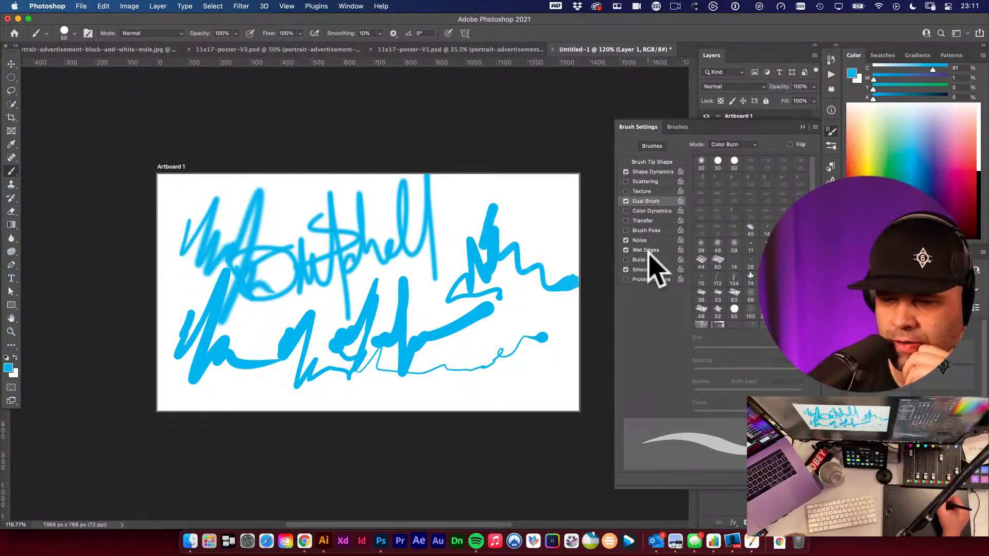
{"action": "left_click", "coordinate": [648, 251]}
{"action": "left_click", "coordinate": [627, 251]}
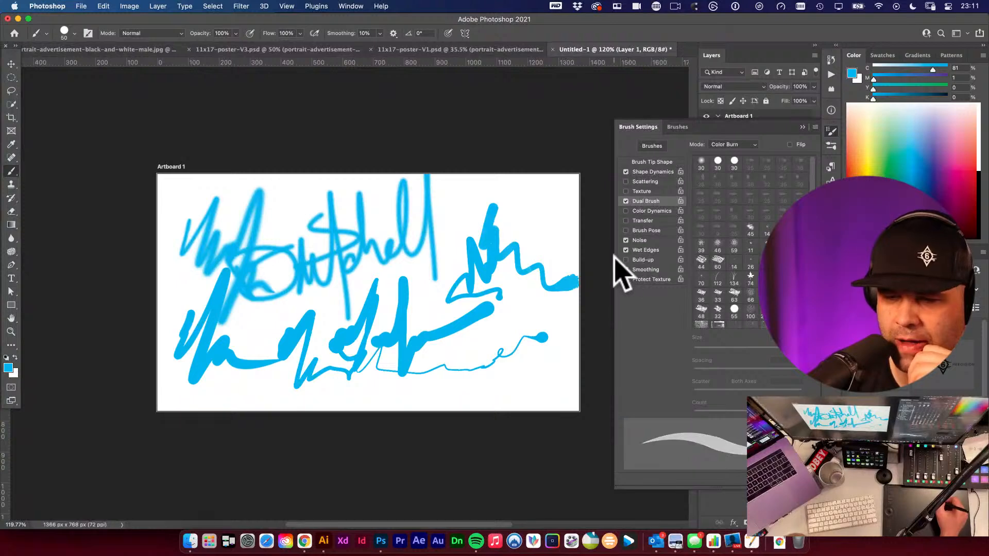
{"action": "mouse_move", "coordinate": [488, 211]}
{"action": "left_mouse_down"}
{"action": "mouse_move", "coordinate": [461, 238]}
{"action": "mouse_move", "coordinate": [467, 230]}
{"action": "mouse_move", "coordinate": [469, 259]}
{"action": "mouse_move", "coordinate": [499, 246]}
{"action": "mouse_move", "coordinate": [471, 221]}
{"action": "mouse_move", "coordinate": [454, 254]}
{"action": "mouse_move", "coordinate": [472, 210]}
{"action": "mouse_move", "coordinate": [451, 239]}
{"action": "mouse_move", "coordinate": [514, 216]}
{"action": "left_mouse_up"}
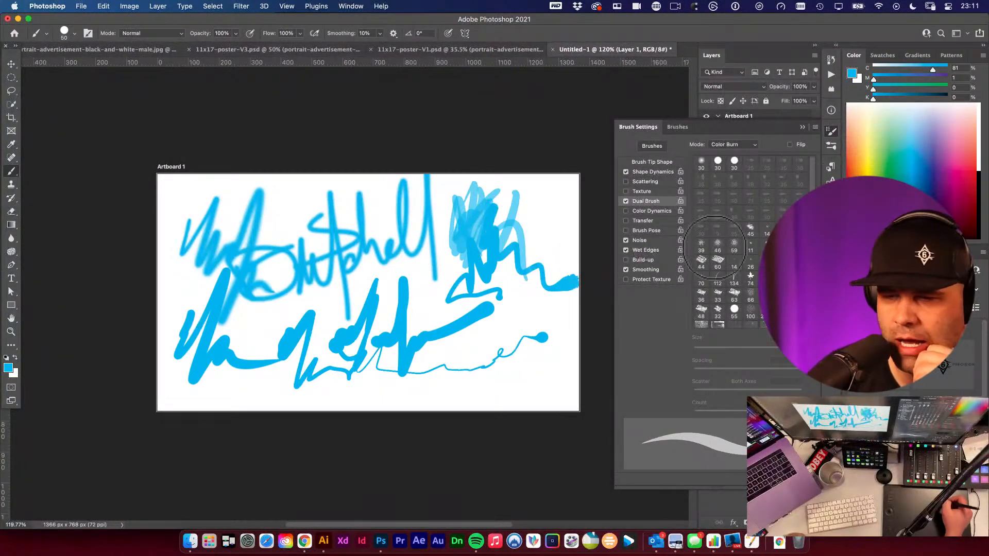
- Pick the 134 dual brush tip and paint a stroke near the artboard's bottom edge
{"action": "left_click", "coordinate": [733, 279]}
{"action": "mouse_move", "coordinate": [494, 375]}
{"action": "left_mouse_down"}
{"action": "mouse_move", "coordinate": [409, 397]}
{"action": "mouse_move", "coordinate": [487, 406]}
{"action": "left_mouse_up"}
- Set the dual brush spacing to 159% and scribble a stroke across the artboard
{"action": "left_click_drag", "start_coordinate": [694, 411], "coordinate": [735, 414]}
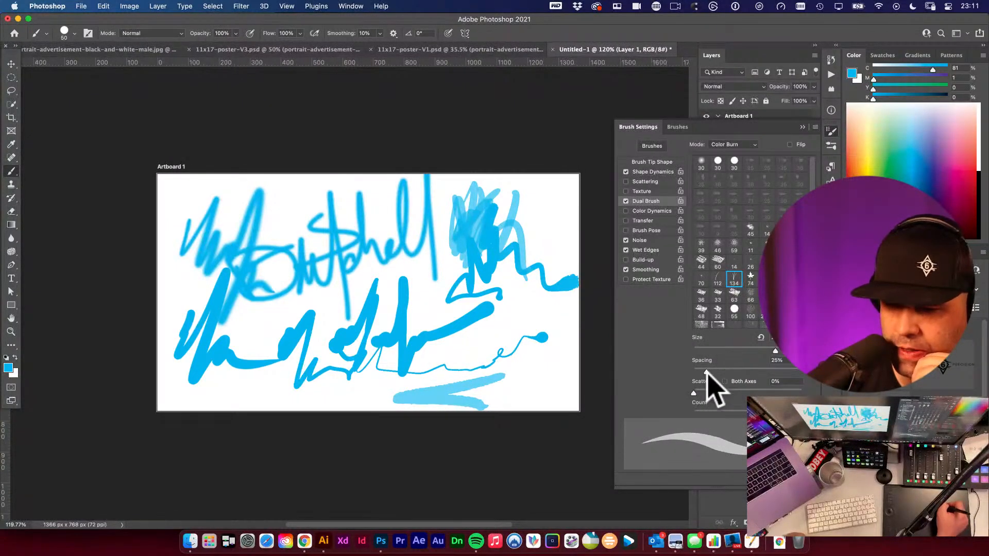
{"action": "left_click_drag", "start_coordinate": [706, 372], "coordinate": [763, 371]}
{"action": "mouse_move", "coordinate": [551, 385]}
{"action": "left_mouse_down"}
{"action": "mouse_move", "coordinate": [277, 385]}
{"action": "mouse_move", "coordinate": [277, 288]}
{"action": "mouse_move", "coordinate": [385, 363]}
{"action": "mouse_move", "coordinate": [451, 275]}
{"action": "mouse_move", "coordinate": [367, 306]}
{"action": "mouse_move", "coordinate": [466, 370]}
{"action": "mouse_move", "coordinate": [611, 348]}
{"action": "left_mouse_up"}
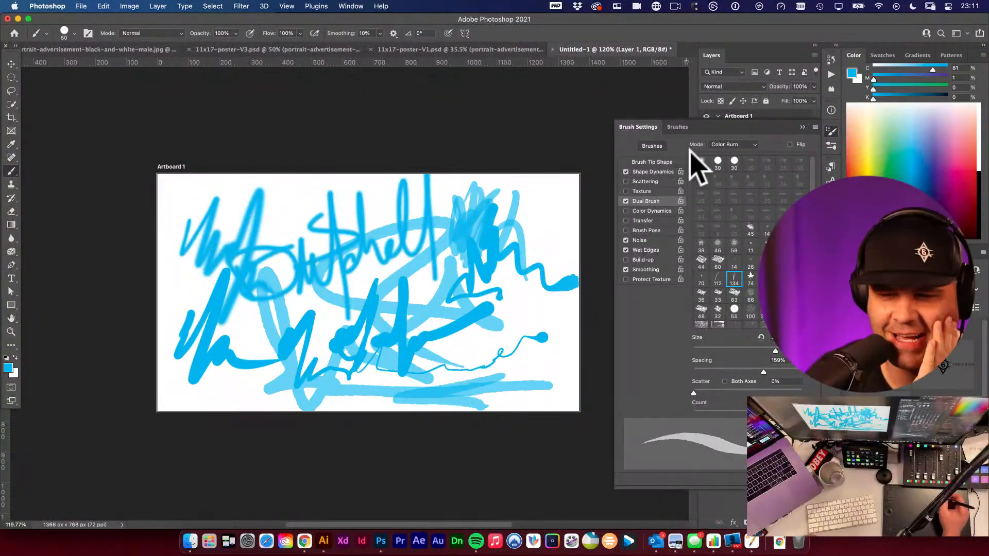
- Pick the 45 dual brush tip and scribble densely over the artboard's left side
{"action": "left_click", "coordinate": [750, 229]}
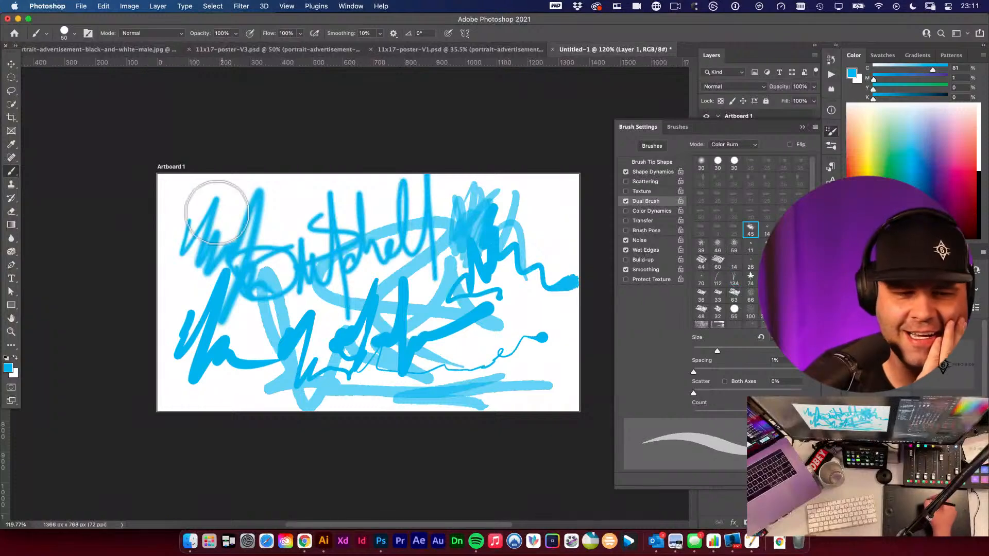
{"action": "mouse_move", "coordinate": [165, 175]}
{"action": "left_mouse_down"}
{"action": "mouse_move", "coordinate": [194, 211]}
{"action": "mouse_move", "coordinate": [258, 194]}
{"action": "mouse_move", "coordinate": [170, 283]}
{"action": "mouse_move", "coordinate": [212, 320]}
{"action": "mouse_move", "coordinate": [291, 172]}
{"action": "mouse_move", "coordinate": [291, 332]}
{"action": "mouse_move", "coordinate": [309, 298]}
{"action": "mouse_move", "coordinate": [490, 161]}
{"action": "mouse_move", "coordinate": [302, 419]}
{"action": "mouse_move", "coordinate": [298, 334]}
{"action": "left_mouse_up"}
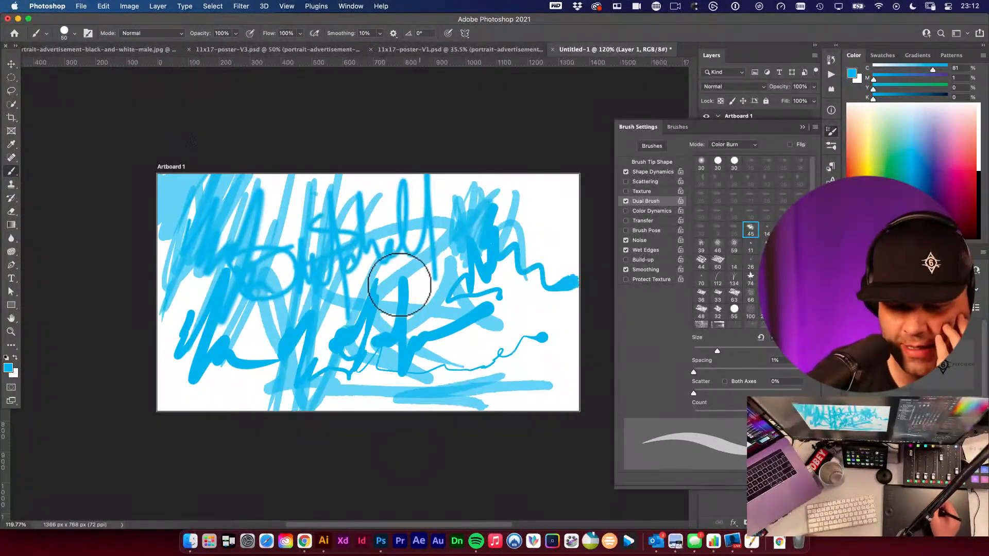
- Switch to Illustrator and drag a copy of the finished low-poly bull below the row of bulls
{"action": "left_click", "coordinate": [323, 540]}
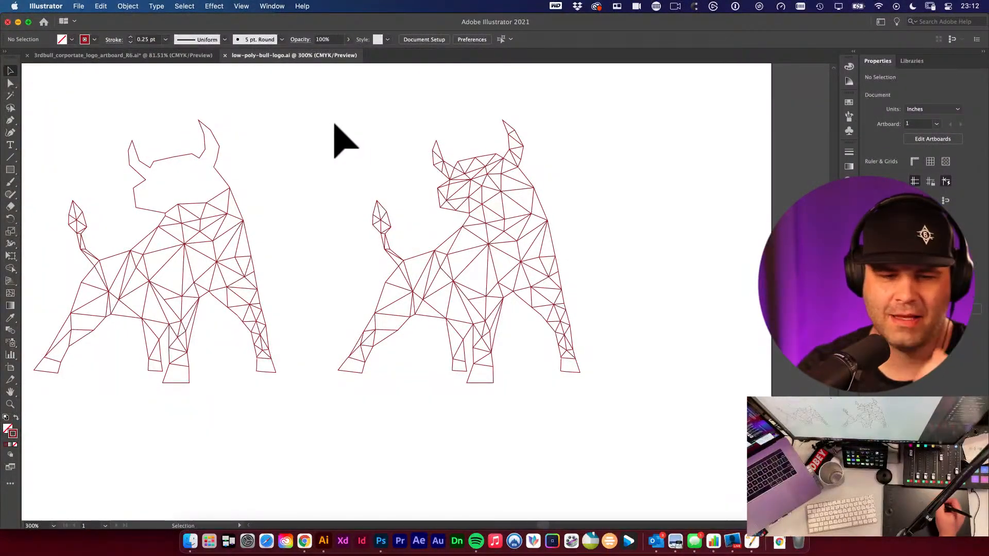
{"action": "left_click_drag", "start_coordinate": [334, 111], "coordinate": [669, 401]}
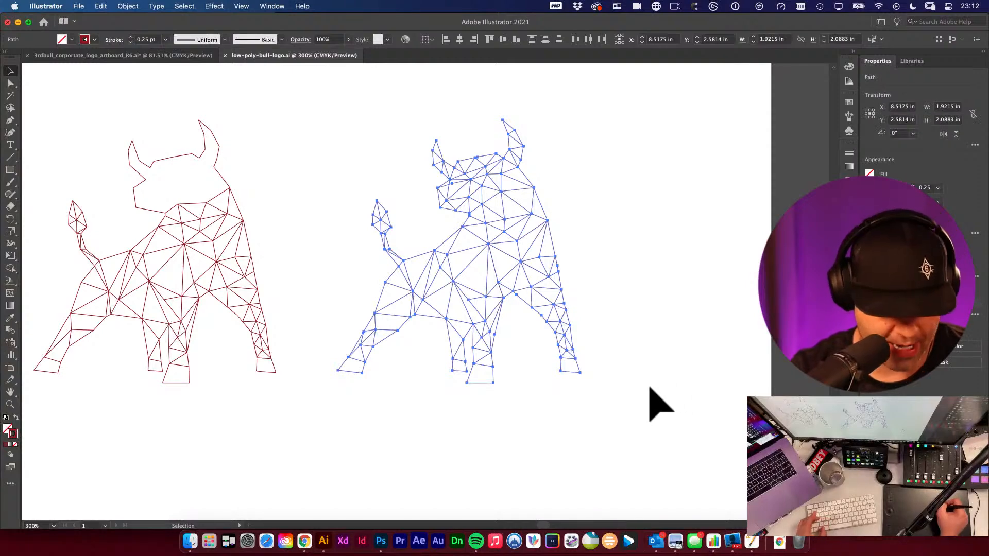
{"action": "left_click", "coordinate": [565, 338], "text": "alt+super"}
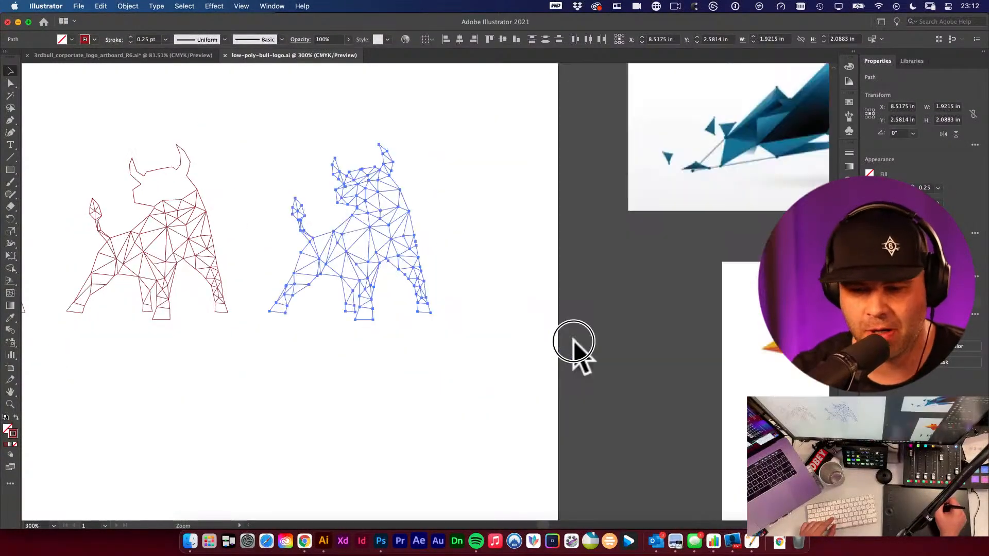
{"action": "left_click", "coordinate": [573, 341], "text": "alt+super"}
{"action": "left_click_drag", "start_coordinate": [343, 299], "coordinate": [579, 325]}
{"action": "left_click", "coordinate": [449, 332], "text": "alt+super"}
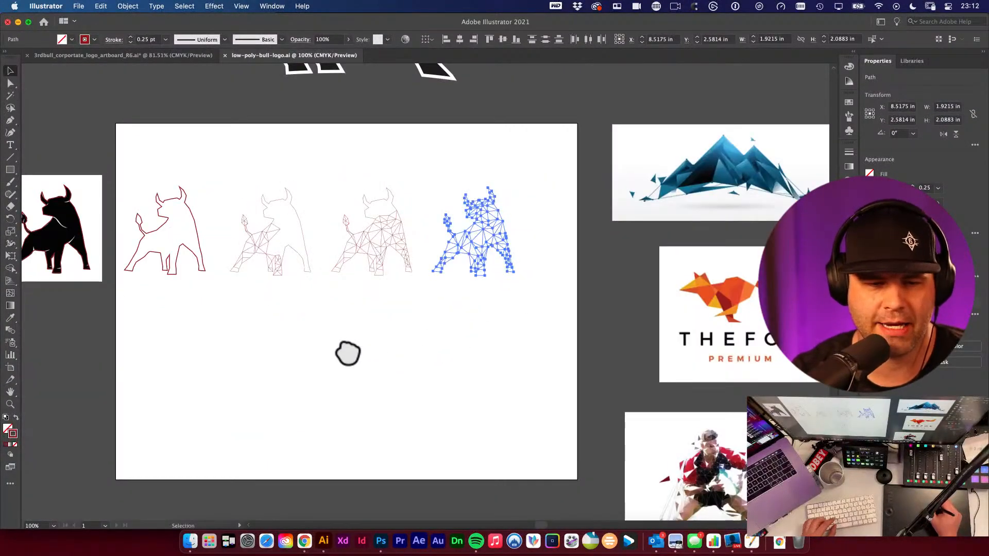
{"action": "left_click_drag", "start_coordinate": [347, 353], "coordinate": [484, 381]}
{"action": "left_click_drag", "start_coordinate": [234, 177], "coordinate": [650, 327]}
{"action": "left_click_drag", "start_coordinate": [603, 243], "coordinate": [610, 195]}
{"action": "left_click", "coordinate": [605, 292]}
{"action": "left_click", "coordinate": [613, 231]}
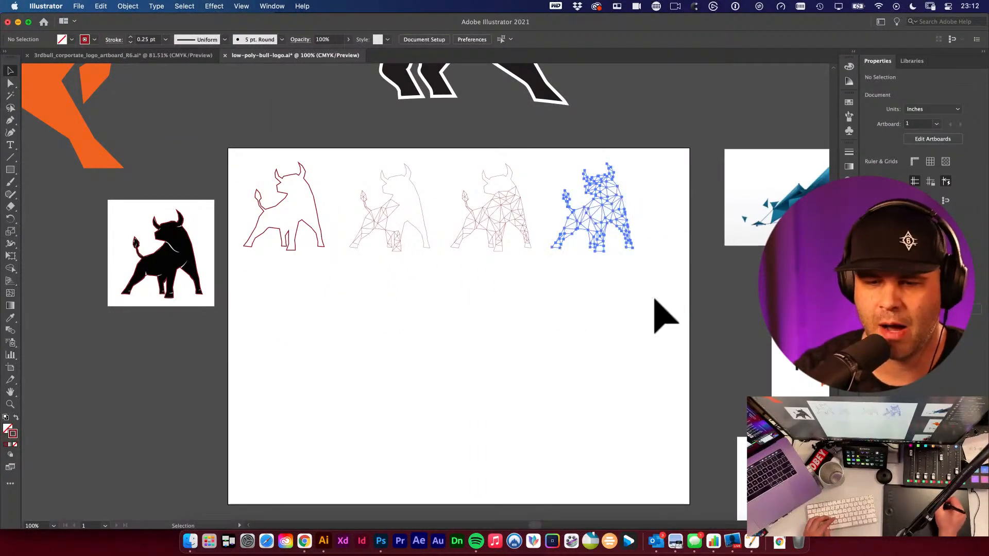
{"action": "left_click_drag", "start_coordinate": [567, 254], "coordinate": [380, 404]}
- Try moving an inner mesh line of the copied bull, then undo the move
{"action": "left_click", "coordinate": [441, 350]}
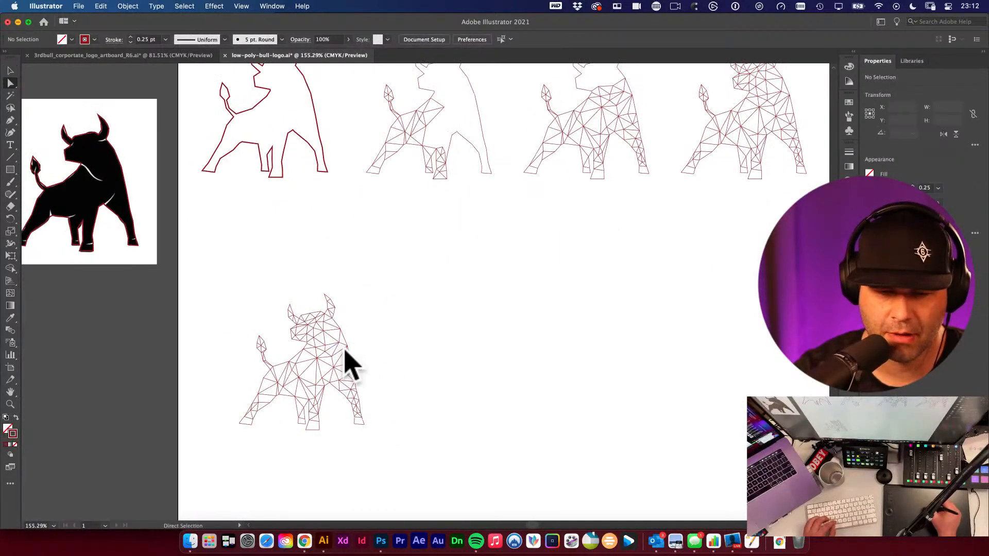
{"action": "left_click_drag", "start_coordinate": [328, 357], "coordinate": [439, 414]}
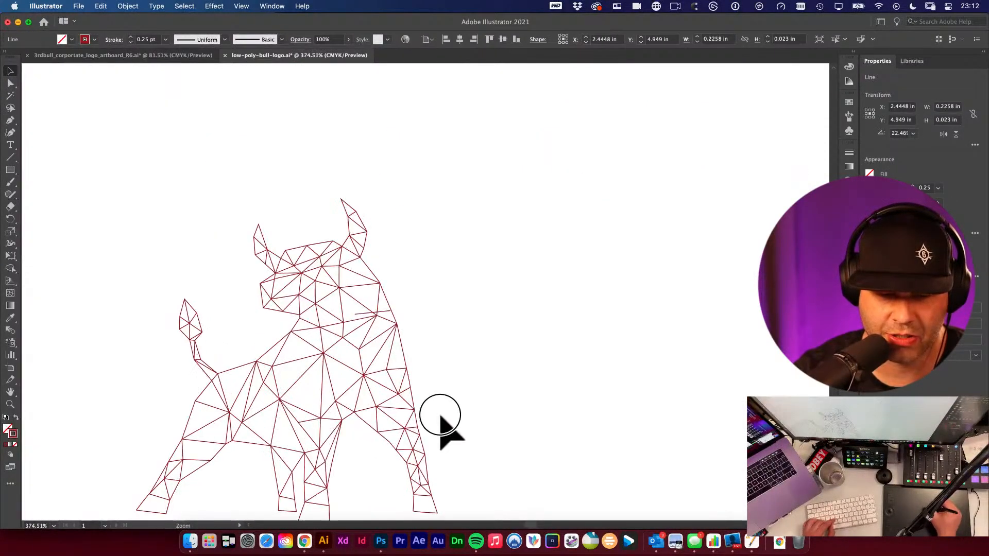
{"action": "left_click_drag", "start_coordinate": [341, 366], "coordinate": [314, 388]}
{"action": "left_click_drag", "start_coordinate": [333, 347], "coordinate": [363, 338]}
{"action": "key", "text": "super+z"}
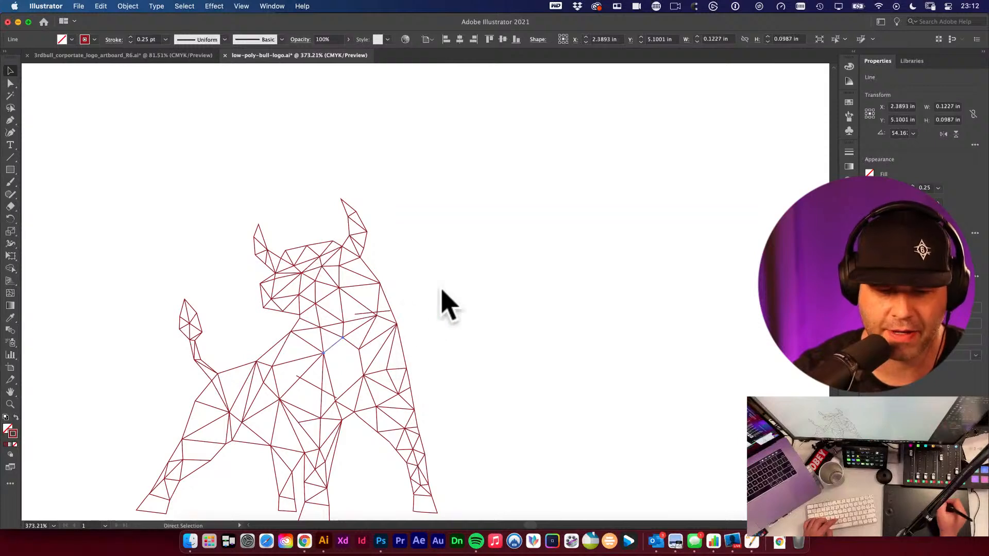
- Select the whole copied bull with a selection marquee
{"action": "left_click", "coordinate": [481, 289]}
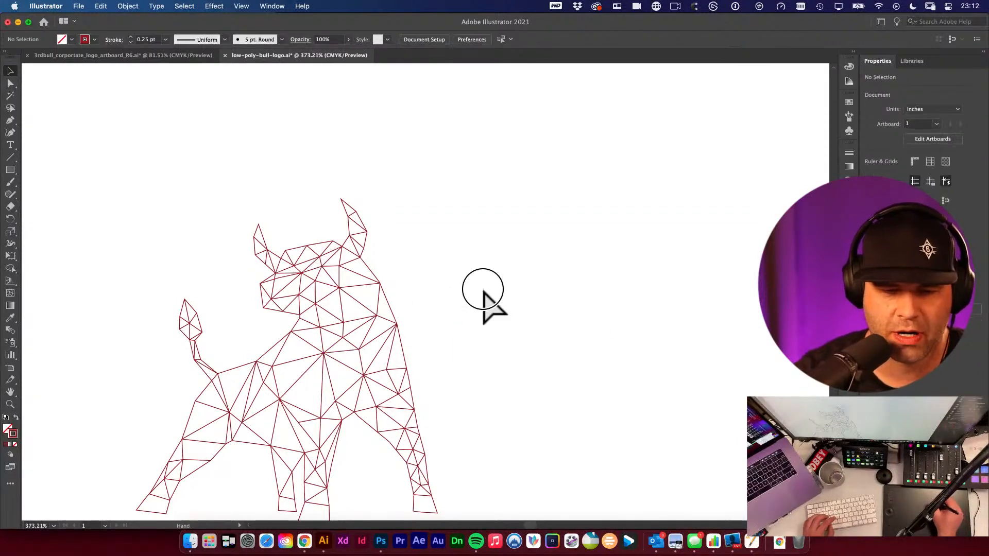
{"action": "left_click_drag", "start_coordinate": [339, 397], "coordinate": [400, 316]}
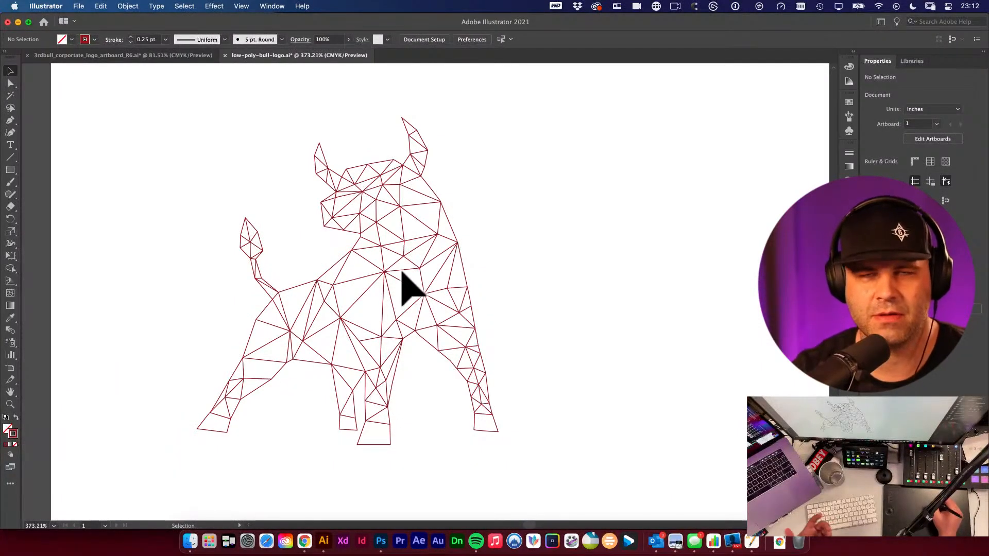
{"action": "left_click", "coordinate": [475, 295], "text": "alt+super"}
{"action": "left_click", "coordinate": [477, 296], "text": "alt+super"}
{"action": "left_click", "coordinate": [486, 324], "text": "alt+super"}
{"action": "left_click", "coordinate": [502, 325], "text": "alt+super"}
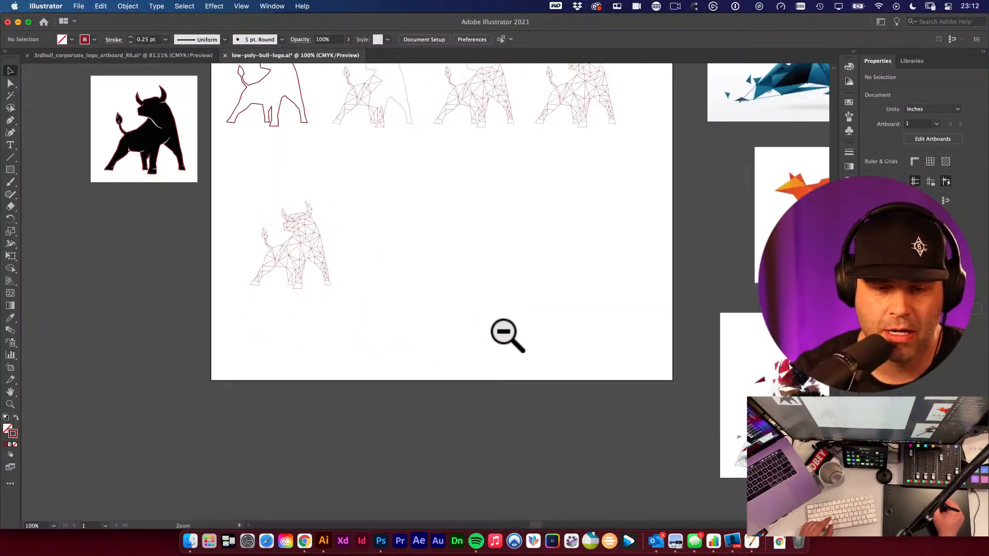
{"action": "left_click_drag", "start_coordinate": [524, 326], "coordinate": [525, 408]}
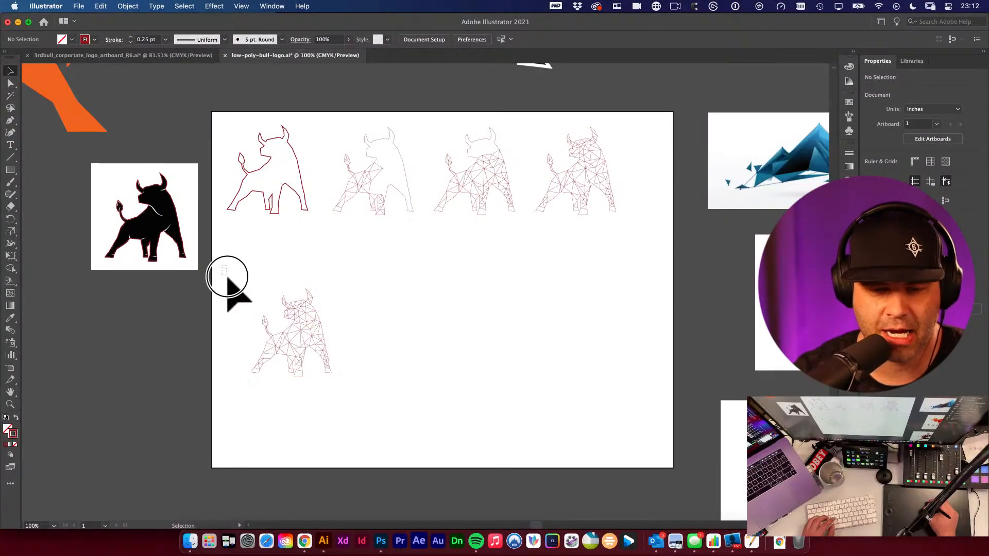
{"action": "left_click_drag", "start_coordinate": [222, 265], "coordinate": [386, 409]}
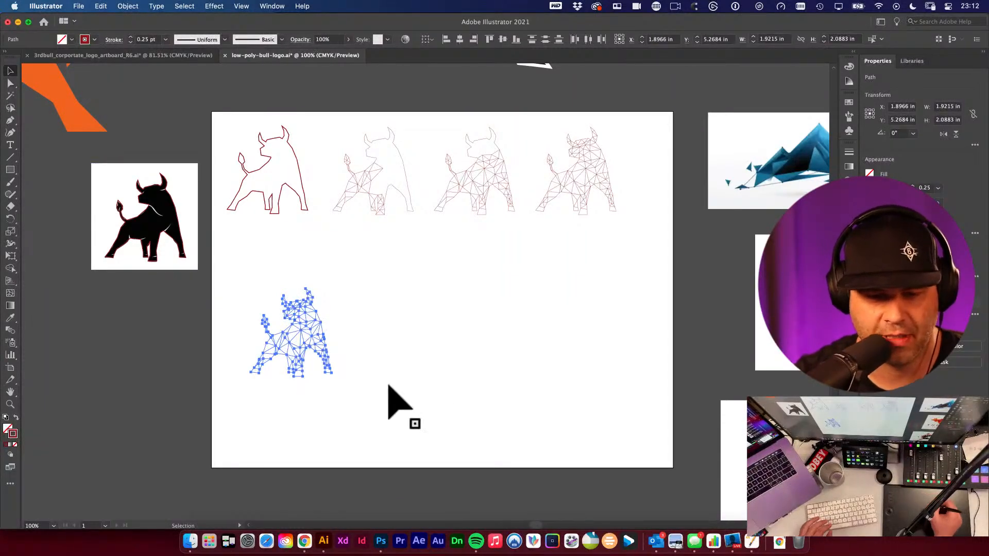
{"action": "left_click_drag", "start_coordinate": [222, 254], "coordinate": [378, 427]}
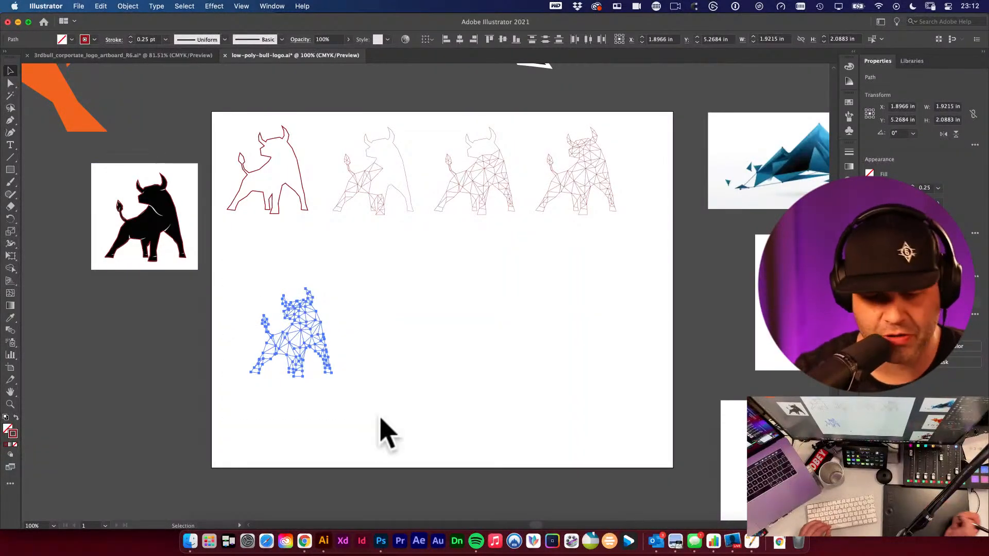
- Open the Pathfinder panel and hide the selection edges of the copied bull
{"action": "right_click", "coordinate": [836, 49]}
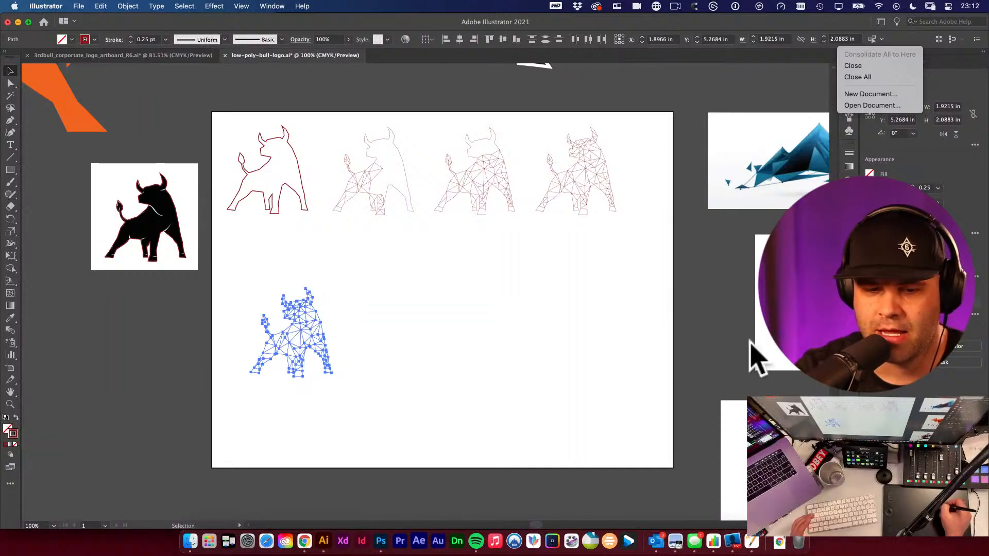
{"action": "left_click", "coordinate": [901, 386]}
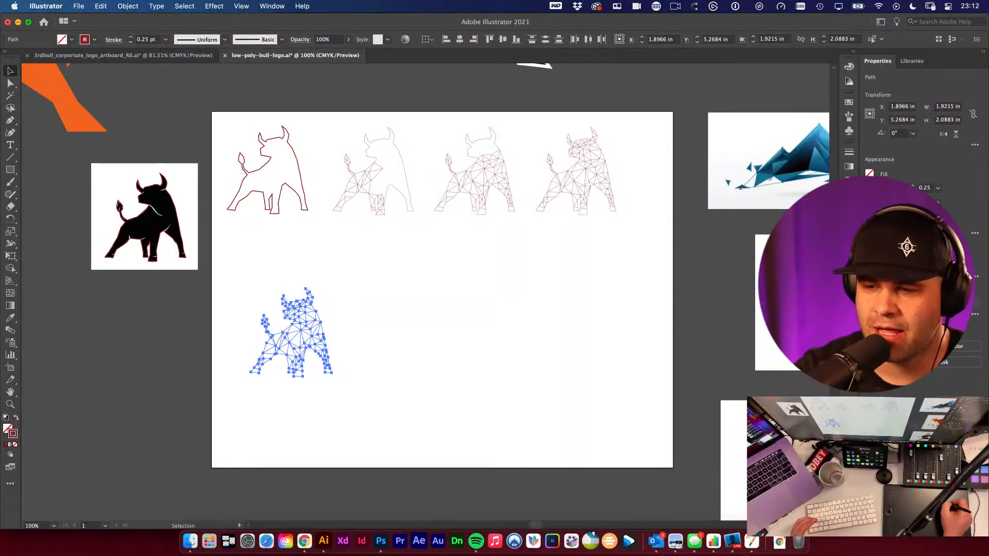
{"action": "left_click", "coordinate": [273, 6]}
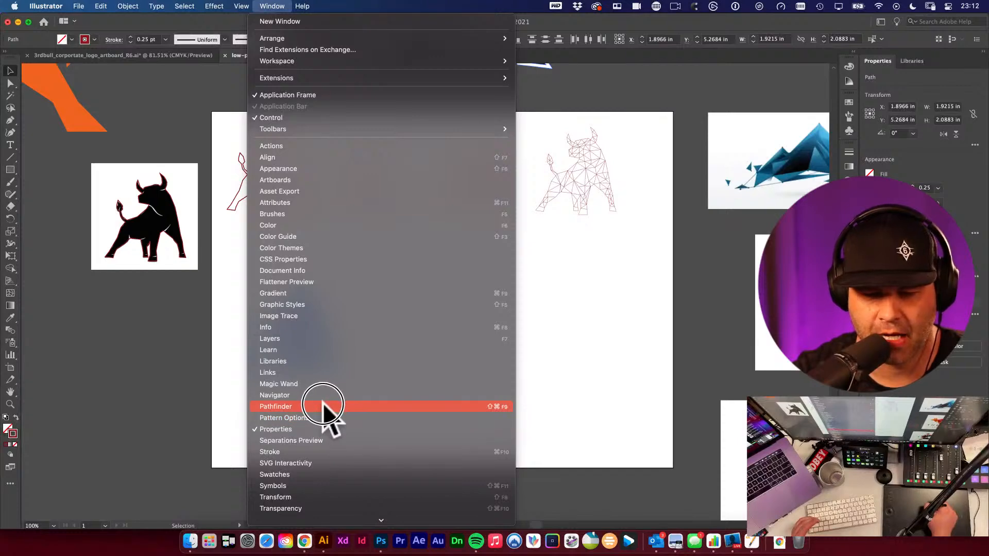
{"action": "left_click", "coordinate": [986, 322]}
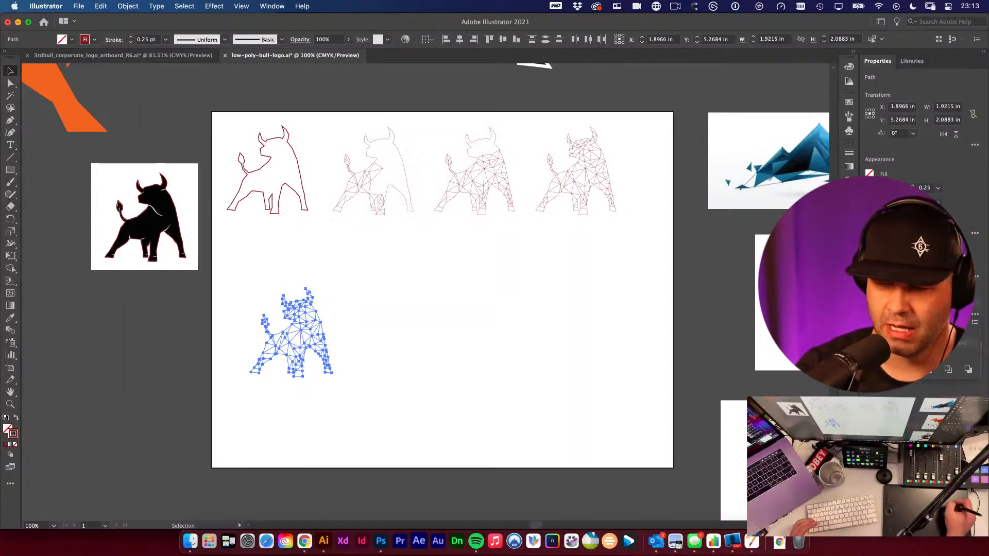
{"action": "key", "text": "super+h"}
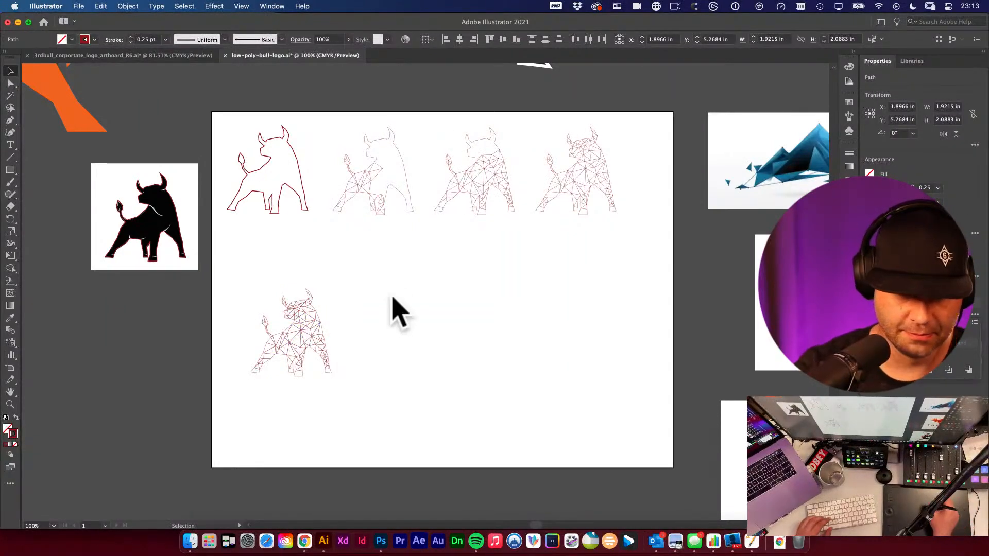
- Zoom in closely on the copied bull's mesh to inspect where its lines meet
{"action": "left_click", "coordinate": [258, 303]}
{"action": "key", "text": "super+space"}
{"action": "left_click_drag", "start_coordinate": [232, 286], "coordinate": [372, 375]}
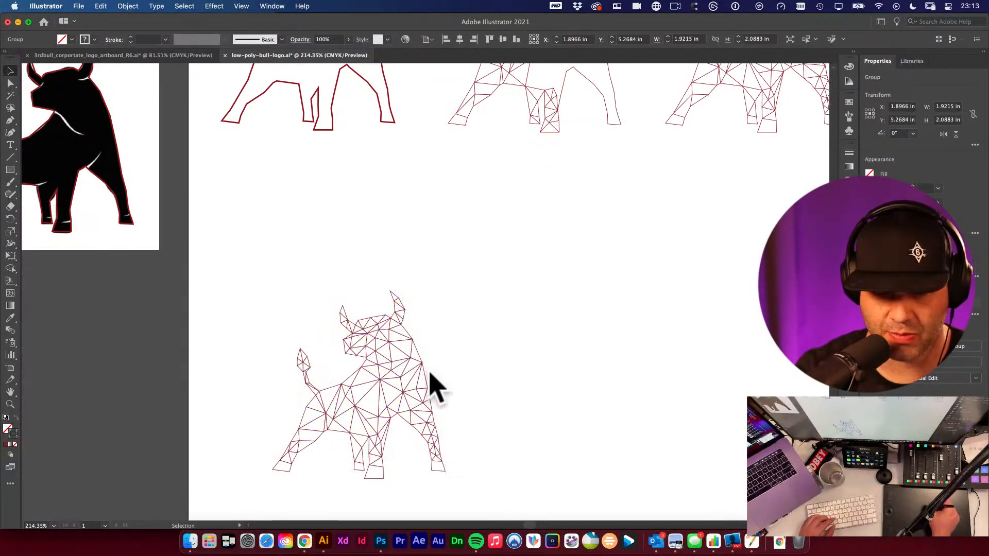
{"action": "left_click", "coordinate": [390, 384]}
{"action": "left_click", "coordinate": [513, 399]}
{"action": "left_click", "coordinate": [387, 418]}
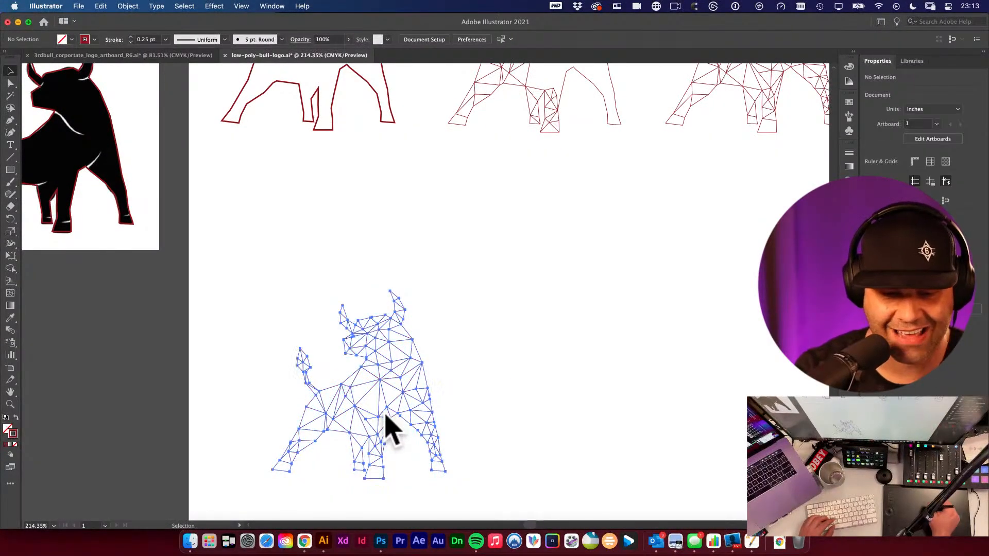
{"action": "left_click", "coordinate": [495, 432]}
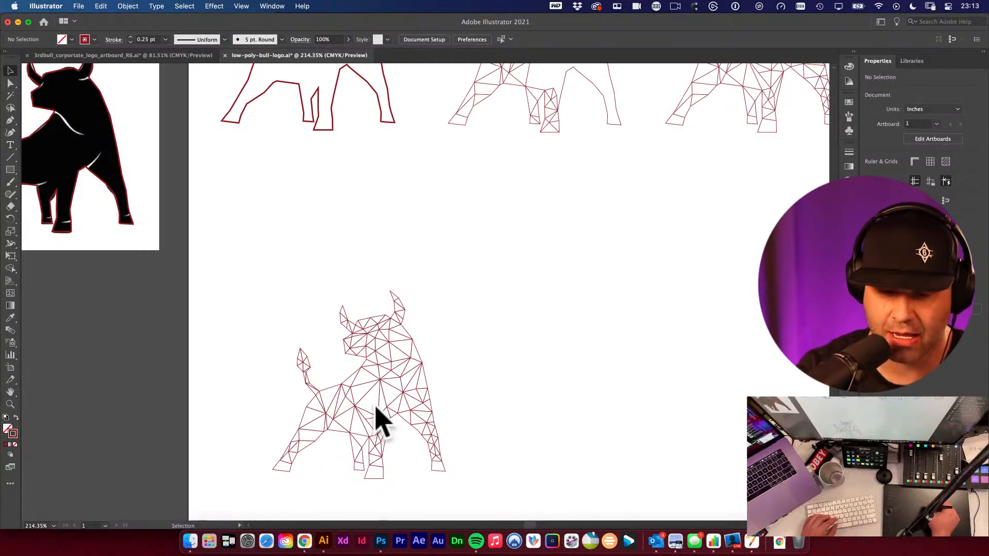
{"action": "left_click", "coordinate": [385, 417]}
{"action": "left_click_drag", "start_coordinate": [338, 295], "coordinate": [545, 457]}
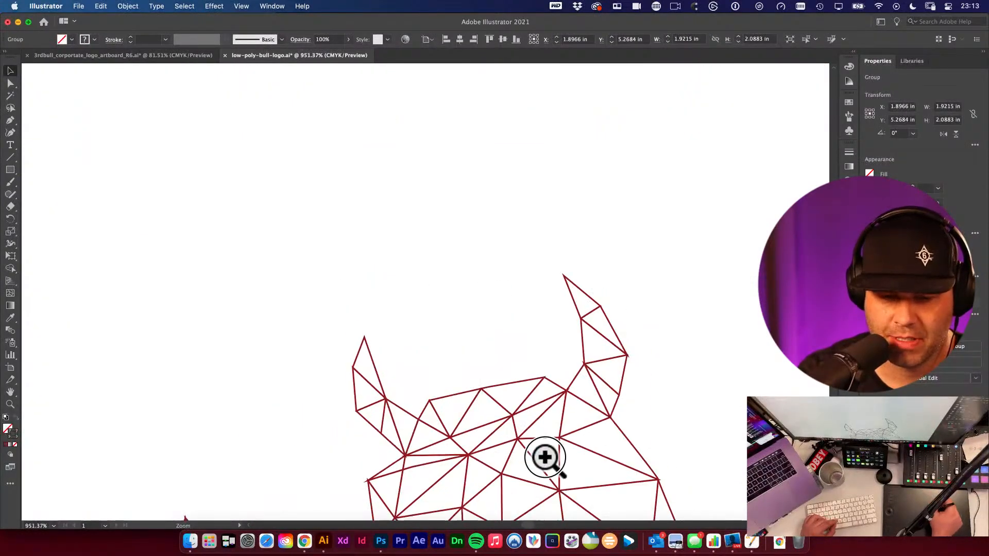
{"action": "left_click_drag", "start_coordinate": [479, 419], "coordinate": [452, 263]}
{"action": "left_click_drag", "start_coordinate": [334, 348], "coordinate": [571, 435]}
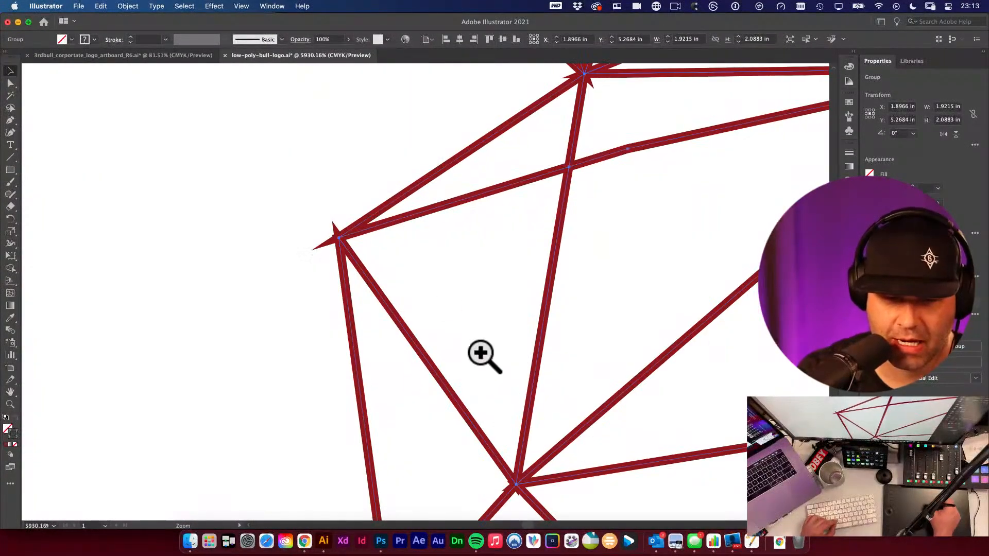
{"action": "left_click", "coordinate": [489, 177]}
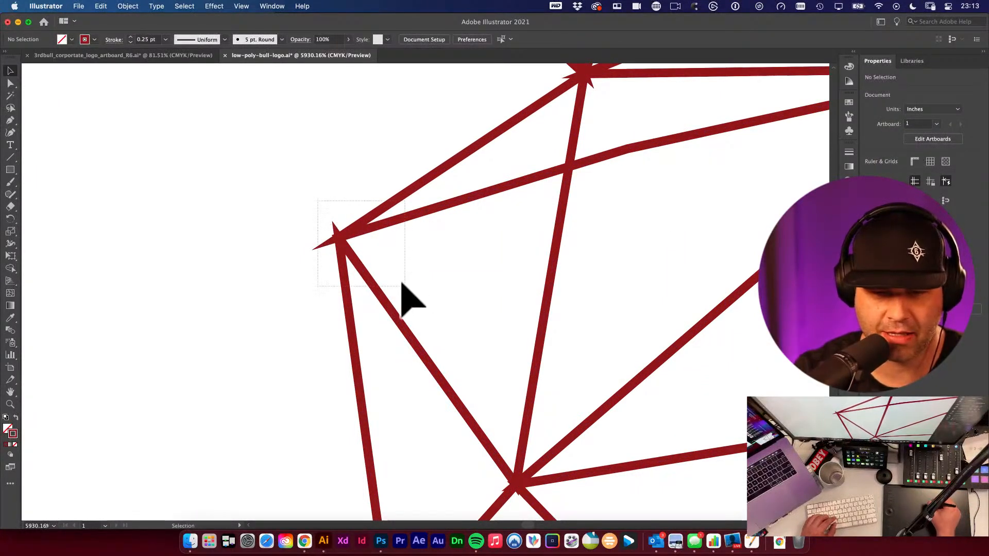
{"action": "left_click_drag", "start_coordinate": [401, 283], "coordinate": [405, 286]}
{"action": "key", "text": "super+minus"}
{"action": "key", "text": "super+minus"}
{"action": "key", "text": "super+minus"}
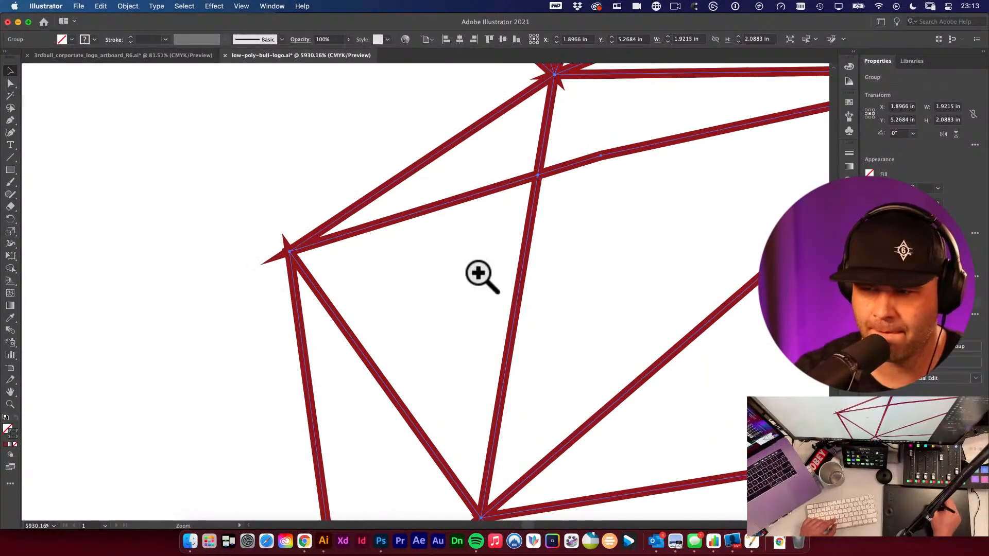
{"action": "key", "text": "super+minus"}
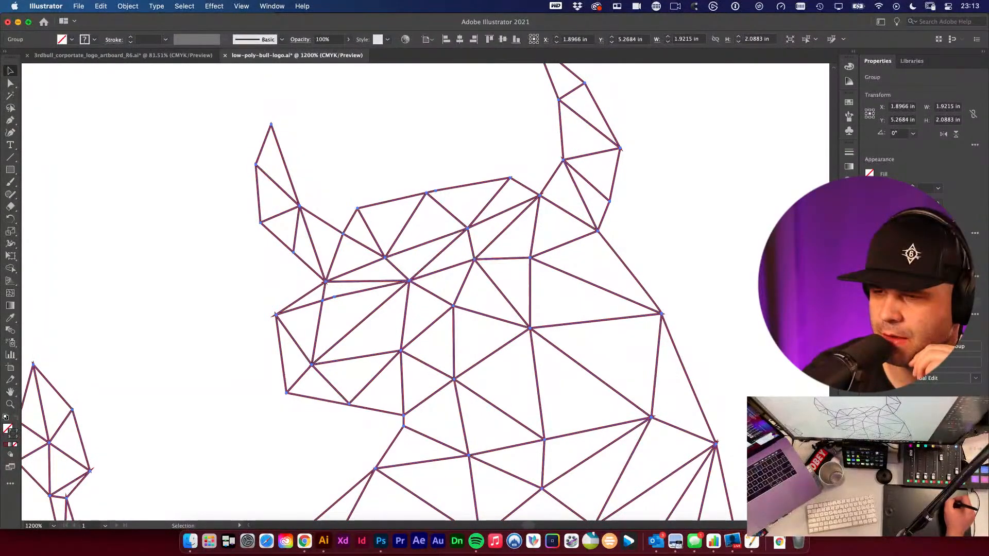
- Try nudging the copied bull slightly, then undo the move
{"action": "left_click", "coordinate": [953, 210]}
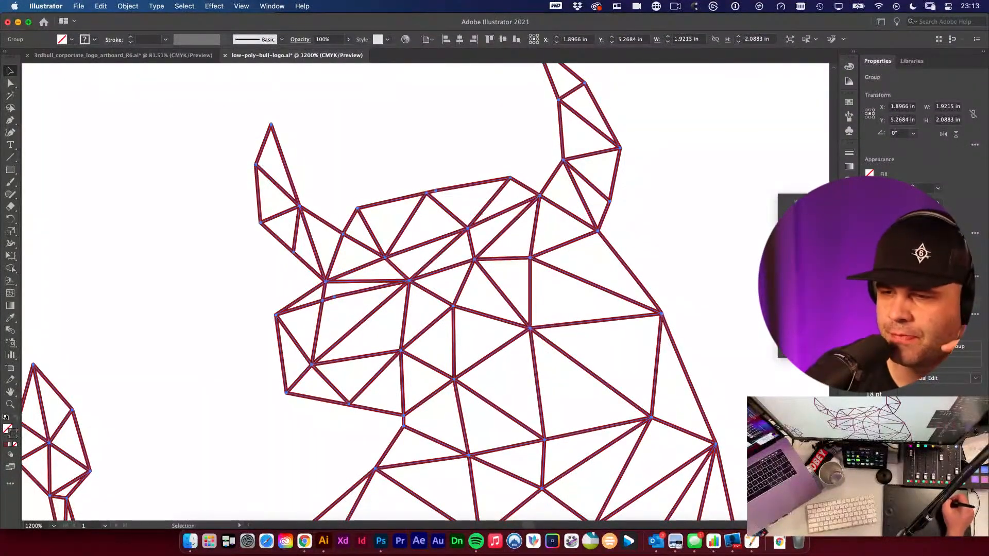
{"action": "left_click", "coordinate": [874, 215]}
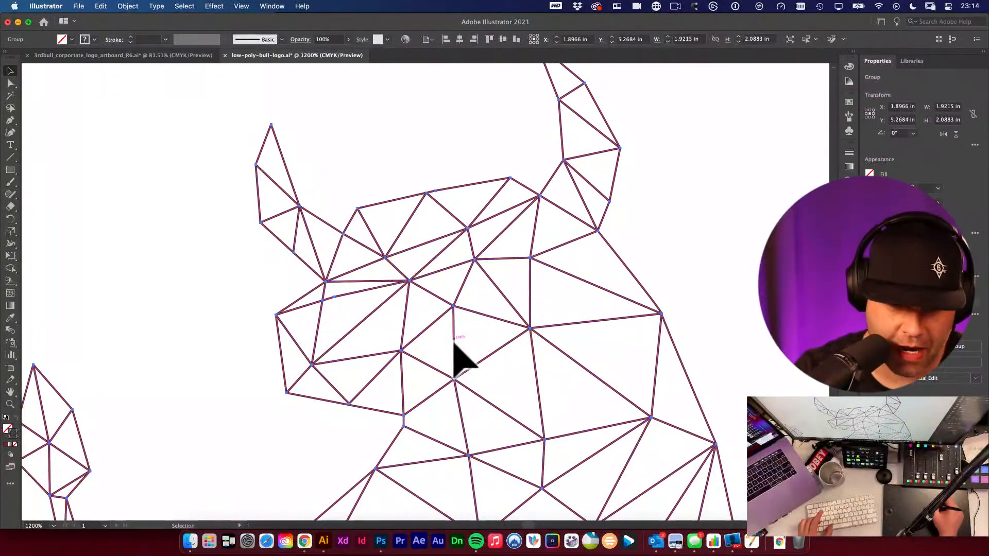
{"action": "scroll", "coordinate": [422, 298], "scroll_direction": "down", "scroll_amount": 5}
{"action": "left_click", "coordinate": [417, 283], "text": "alt+super"}
{"action": "left_click", "coordinate": [422, 289], "text": "alt+super"}
{"action": "left_click", "coordinate": [453, 303], "text": "alt+super"}
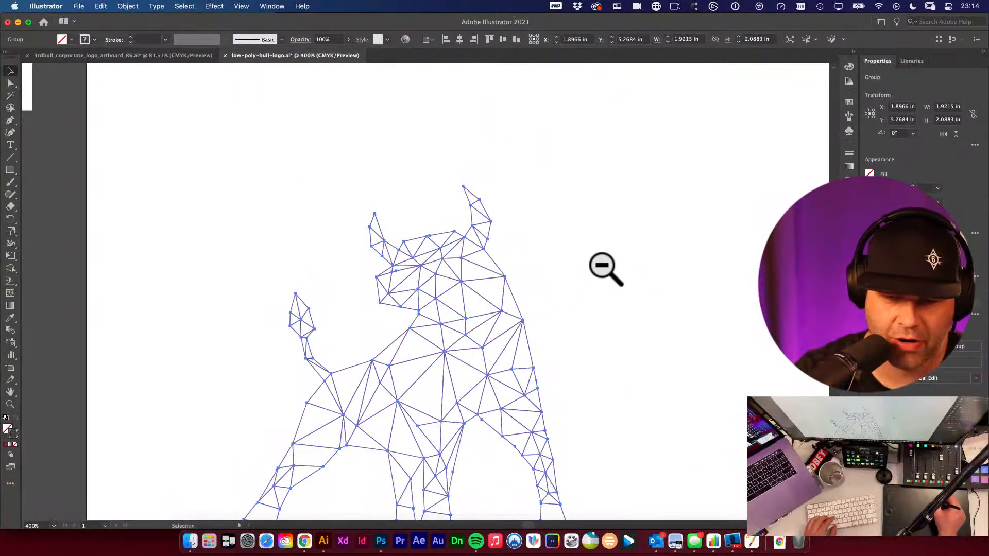
{"action": "left_click", "coordinate": [559, 270]}
{"action": "left_click", "coordinate": [479, 315]}
{"action": "left_click_drag", "start_coordinate": [480, 315], "coordinate": [500, 291]}
{"action": "key", "text": "super+z"}
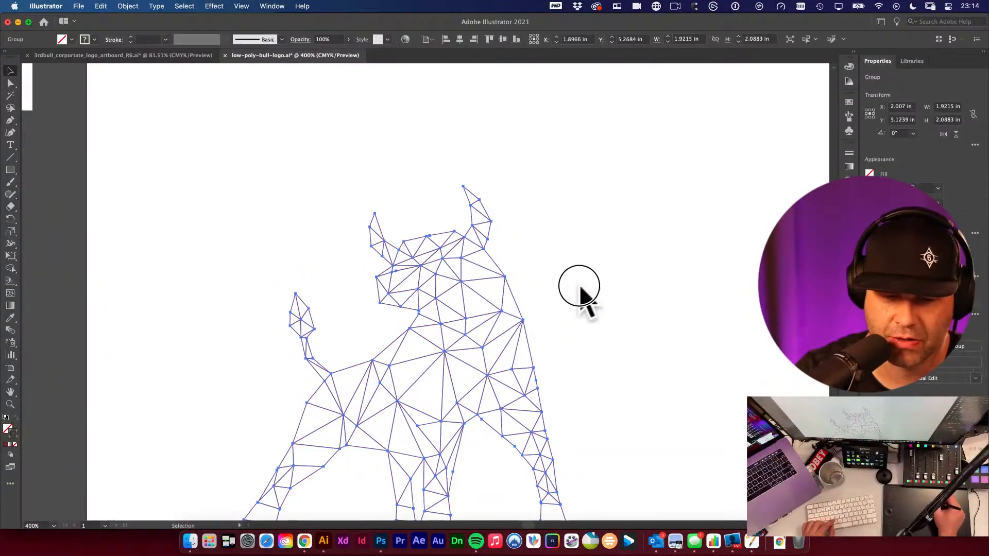
- Copy the six colour swatches down onto the artboard beside the copied bull
{"action": "left_click", "coordinate": [578, 286]}
{"action": "left_click", "coordinate": [503, 304], "text": "alt+super"}
{"action": "left_click", "coordinate": [510, 320], "text": "alt+super"}
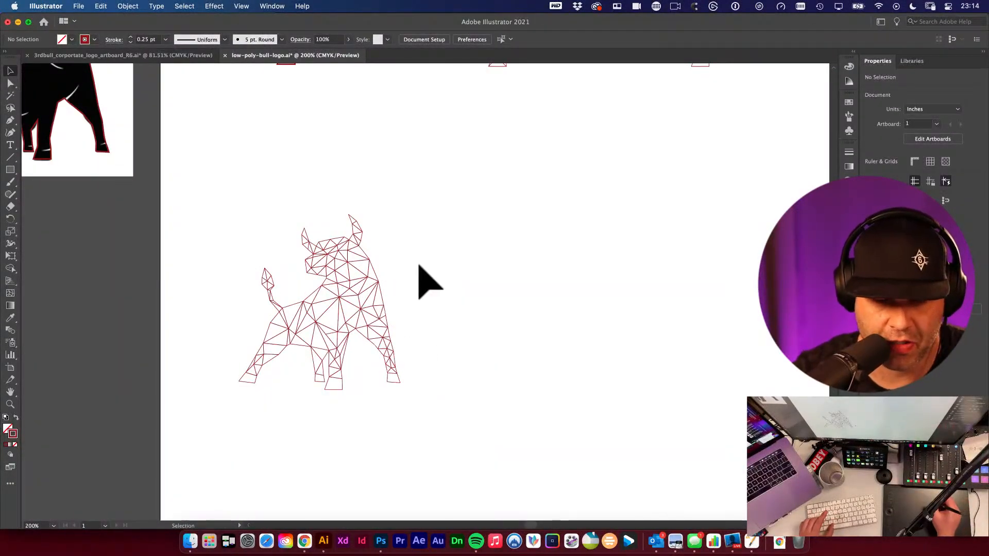
{"action": "left_click", "coordinate": [408, 298], "text": "alt+super"}
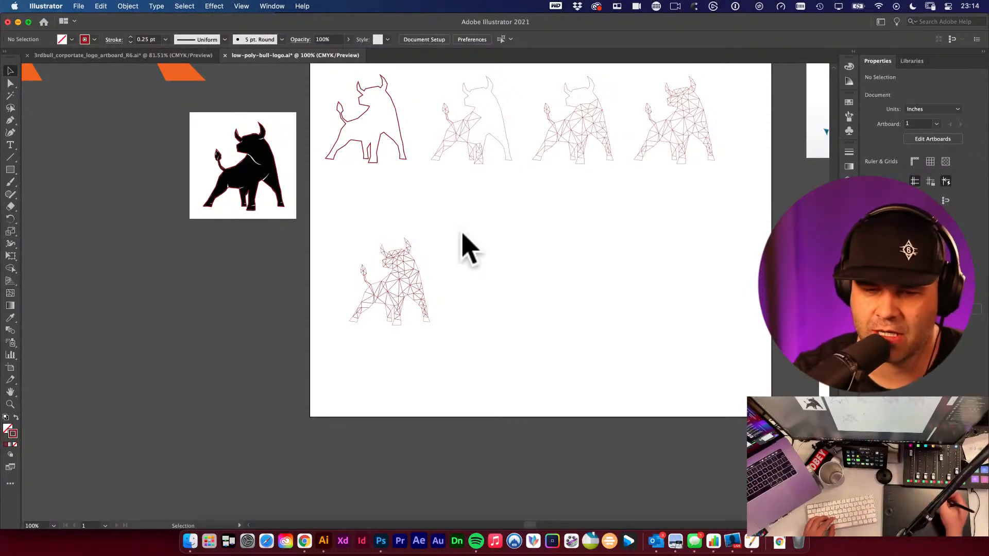
{"action": "left_click_drag", "start_coordinate": [607, 260], "coordinate": [582, 361]}
{"action": "key", "text": "super+minus"}
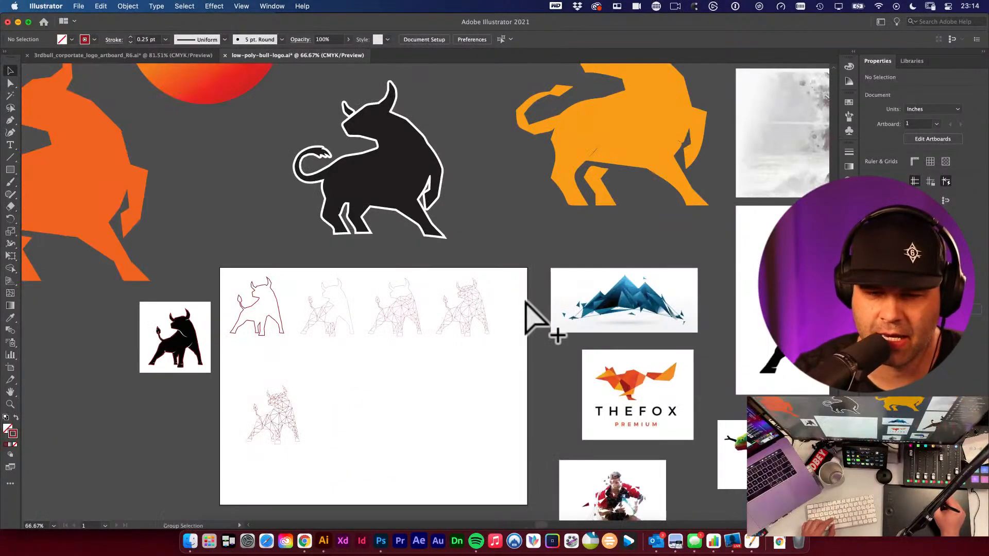
{"action": "scroll", "coordinate": [489, 293], "scroll_direction": "up", "scroll_amount": 5}
{"action": "scroll", "coordinate": [490, 293], "scroll_direction": "left", "scroll_amount": 3}
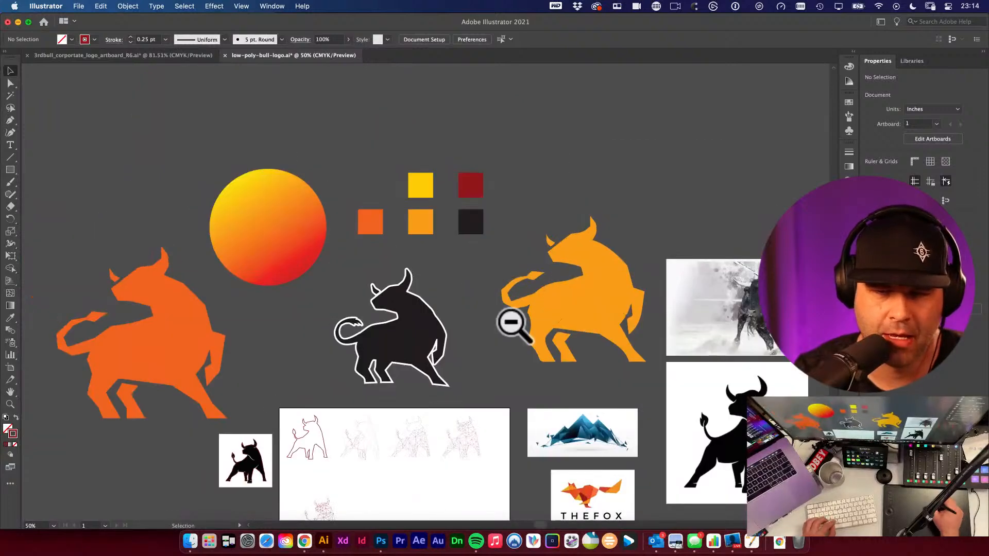
{"action": "left_click_drag", "start_coordinate": [364, 161], "coordinate": [486, 242]}
{"action": "left_click_drag", "start_coordinate": [488, 278], "coordinate": [523, 203]}
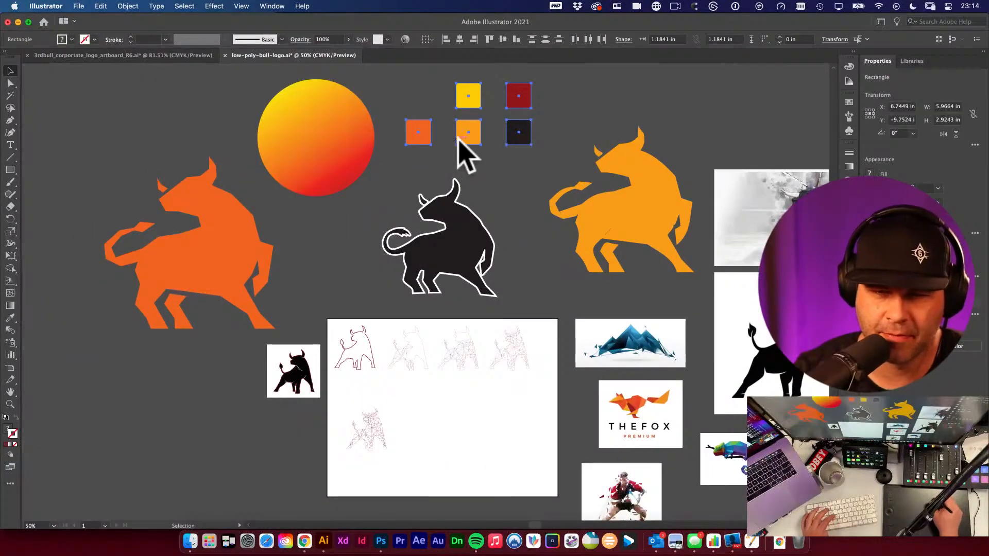
{"action": "mouse_move", "coordinate": [461, 136]}
{"action": "left_mouse_down"}
{"action": "mouse_move", "coordinate": [496, 287]}
{"action": "mouse_move", "coordinate": [462, 449]}
{"action": "mouse_move", "coordinate": [449, 469]}
{"action": "left_mouse_up"}
- Try rotating the swatch group with Free Transform, then undo the rotation
{"action": "key", "text": "e"}
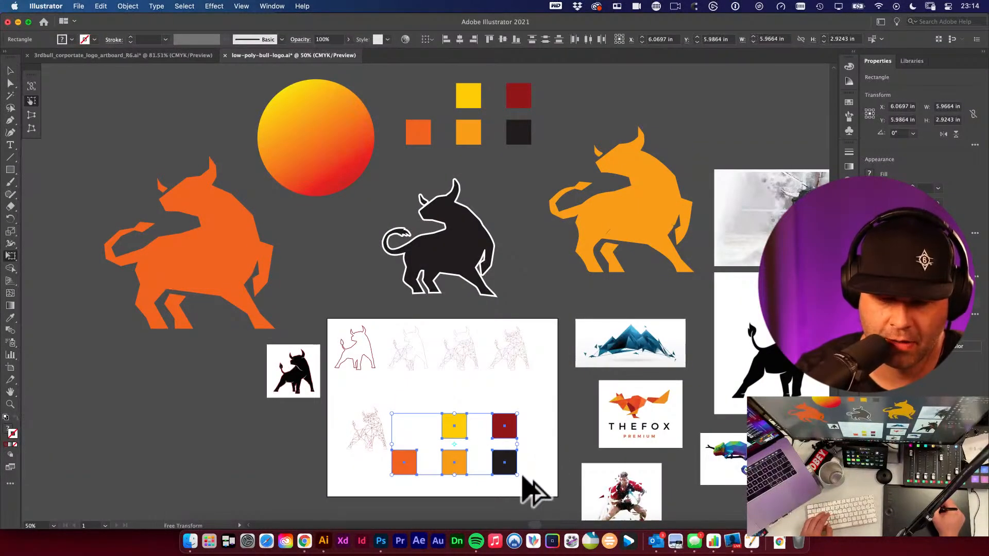
{"action": "left_click_drag", "start_coordinate": [513, 470], "coordinate": [470, 428]}
{"action": "left_click", "coordinate": [427, 450], "text": "super"}
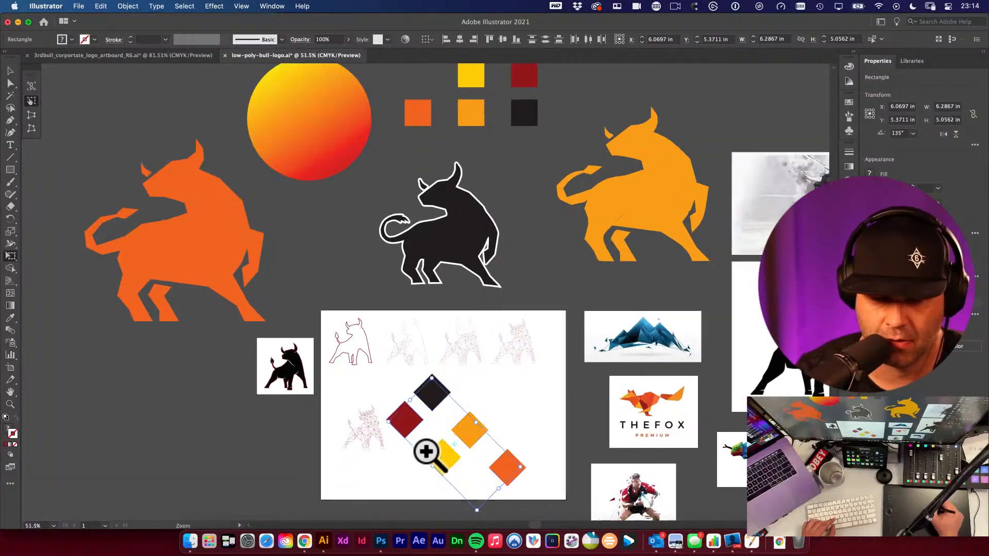
{"action": "left_click", "coordinate": [469, 453], "text": "super"}
{"action": "left_click", "coordinate": [470, 455], "text": "super"}
{"action": "key", "text": "super+z"}
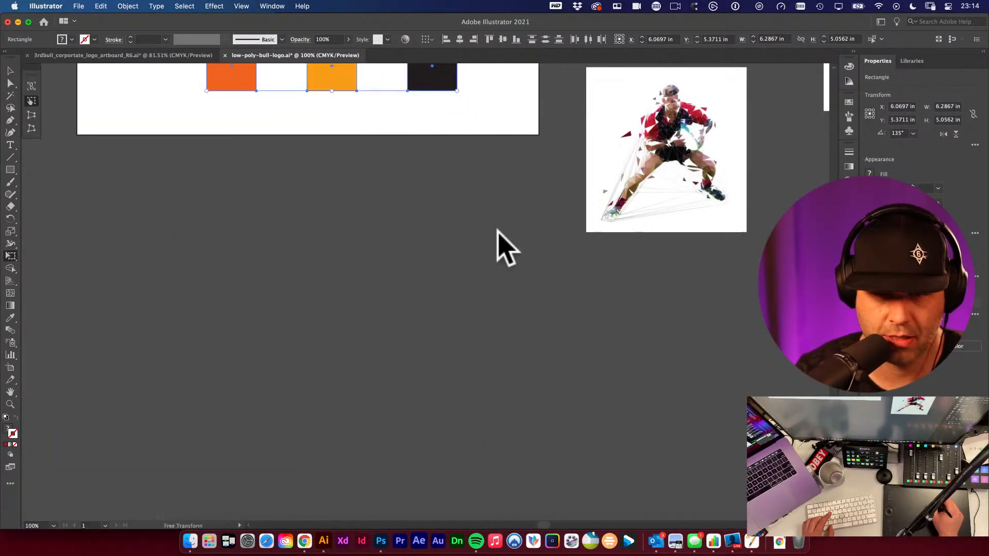
- Scale the swatch group down so it sits small beside the copied bull
{"action": "left_click_drag", "start_coordinate": [499, 206], "coordinate": [548, 439]}
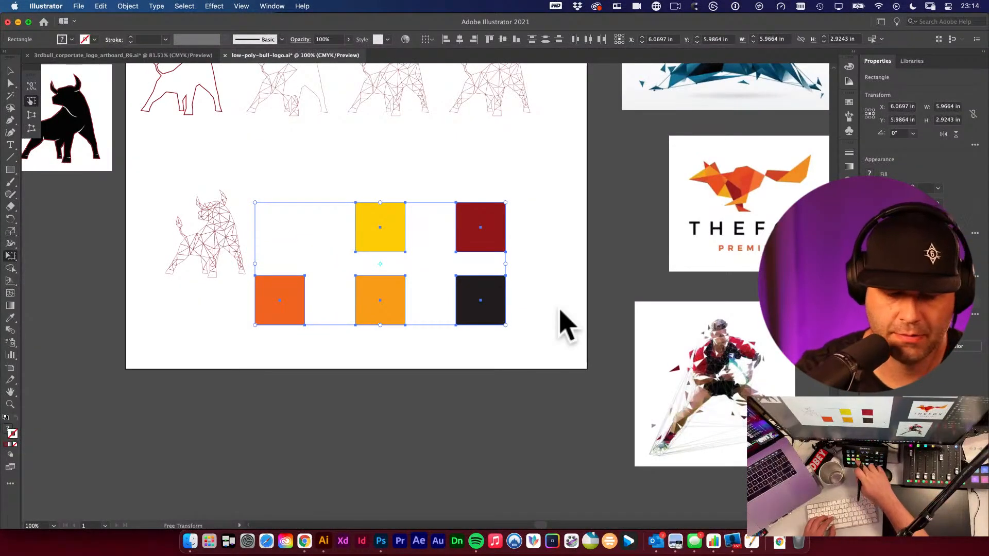
{"action": "left_click_drag", "start_coordinate": [506, 327], "coordinate": [327, 251]}
{"action": "left_click", "coordinate": [324, 270]}
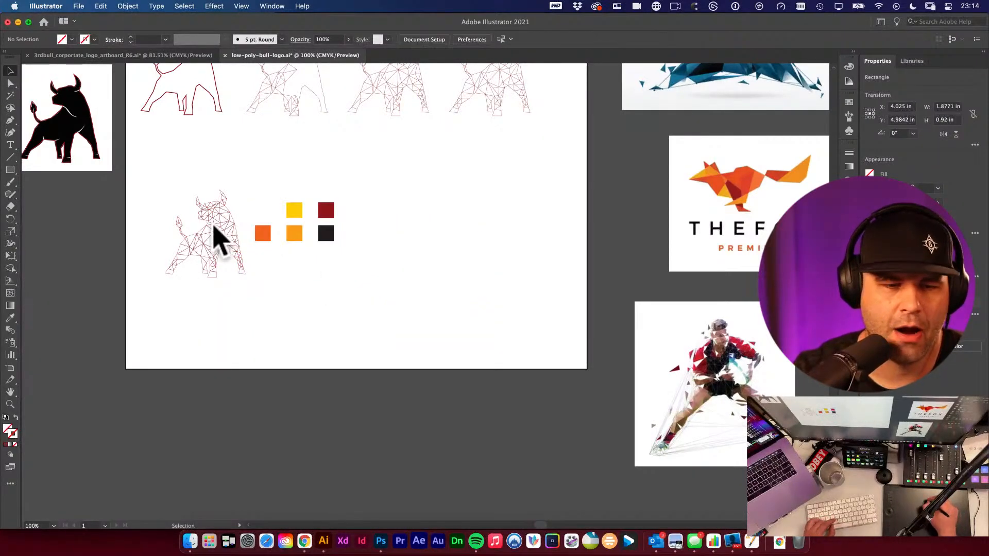
- Try moving an anchor point in the copied bull's head, undoing each attempt
{"action": "left_click_drag", "start_coordinate": [200, 217], "coordinate": [292, 258]}
{"action": "left_click_drag", "start_coordinate": [350, 276], "coordinate": [484, 355]}
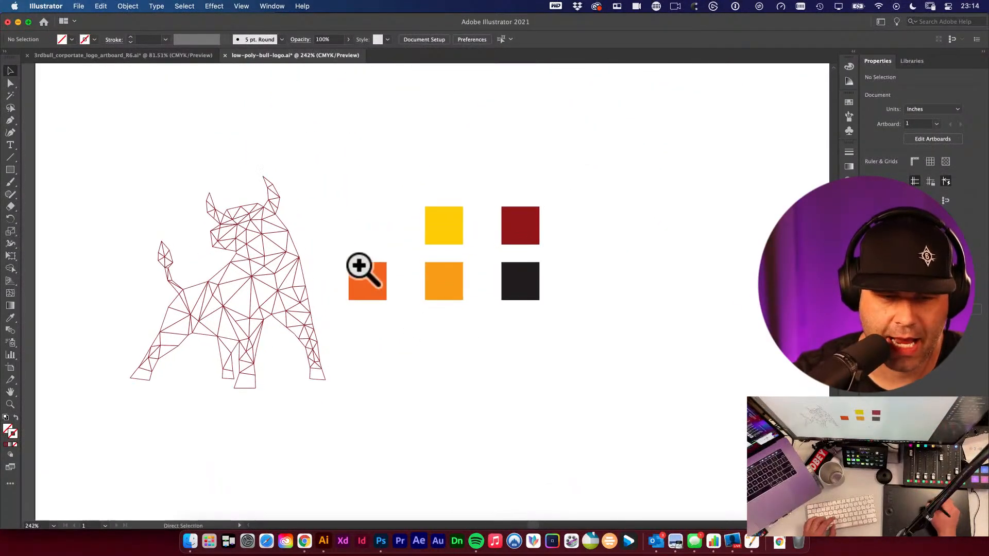
{"action": "left_click", "coordinate": [246, 233], "text": "super"}
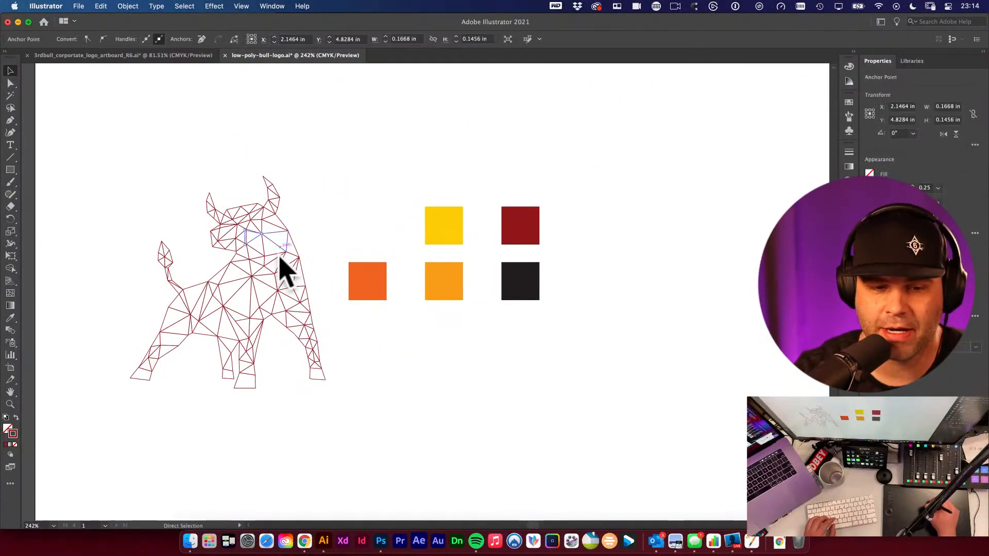
{"action": "left_click", "coordinate": [318, 204]}
{"action": "key", "text": "super+z"}
{"action": "left_click", "coordinate": [314, 228]}
{"action": "left_click_drag", "start_coordinate": [259, 232], "coordinate": [273, 222]}
{"action": "key", "text": "super+z"}
- Move the small swatch group further right on the artboard
{"action": "left_click", "coordinate": [348, 264], "text": "alt+super"}
{"action": "left_click", "coordinate": [349, 263], "text": "alt+super"}
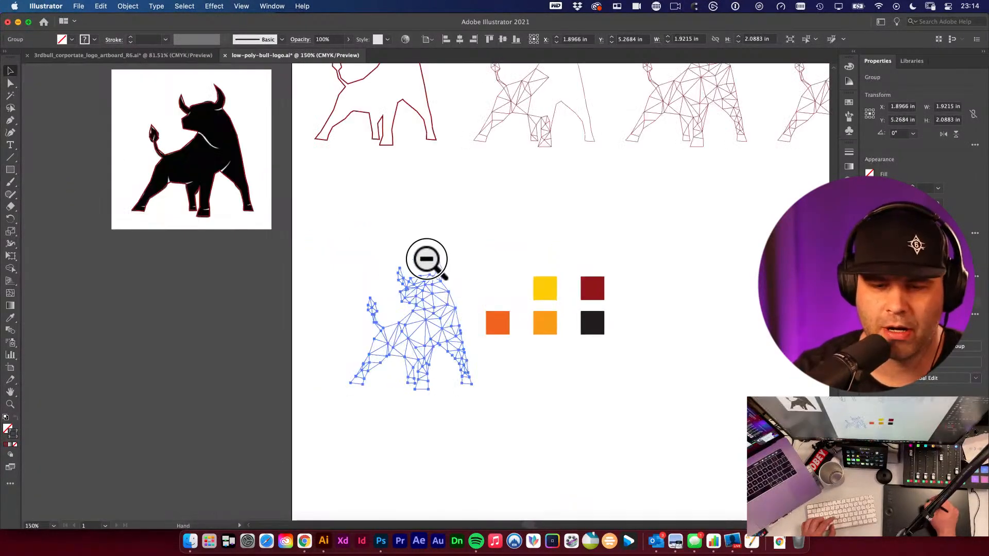
{"action": "left_click_drag", "start_coordinate": [426, 260], "coordinate": [243, 221]}
{"action": "left_click_drag", "start_coordinate": [322, 220], "coordinate": [524, 343]}
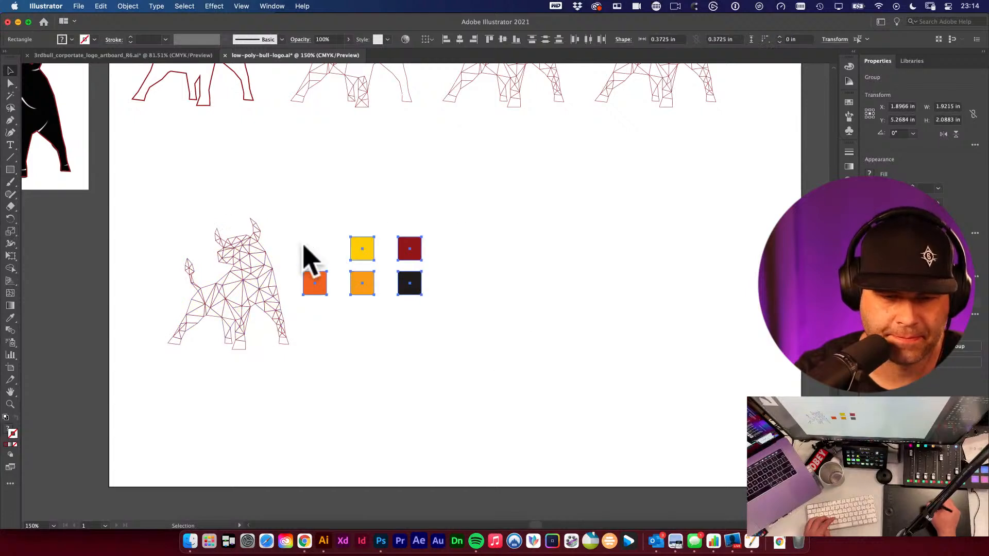
{"action": "left_click_drag", "start_coordinate": [309, 282], "coordinate": [517, 280]}
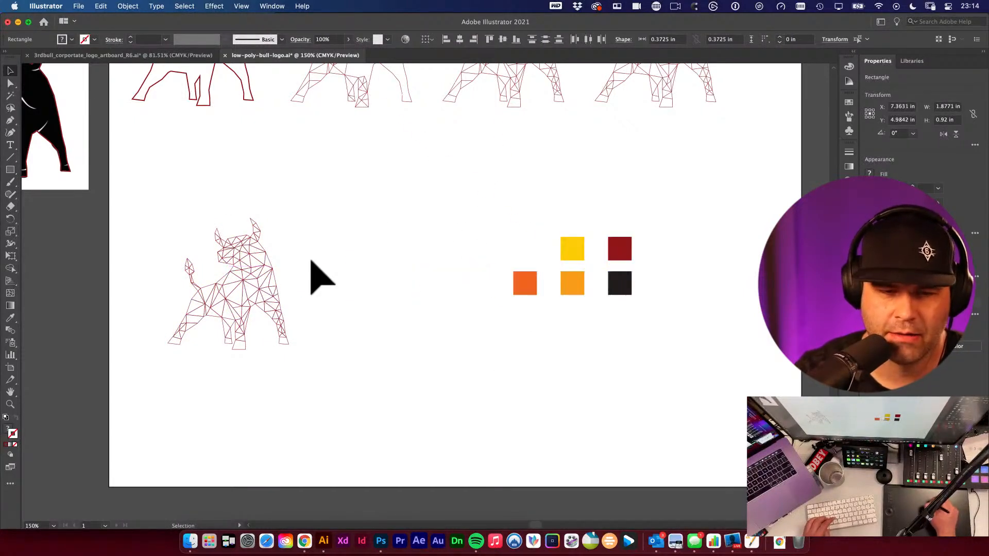
- Duplicate the copied bull, placing the new copy just to its right
{"action": "left_click_drag", "start_coordinate": [249, 269], "coordinate": [391, 283]}
{"action": "left_click", "coordinate": [458, 225]}
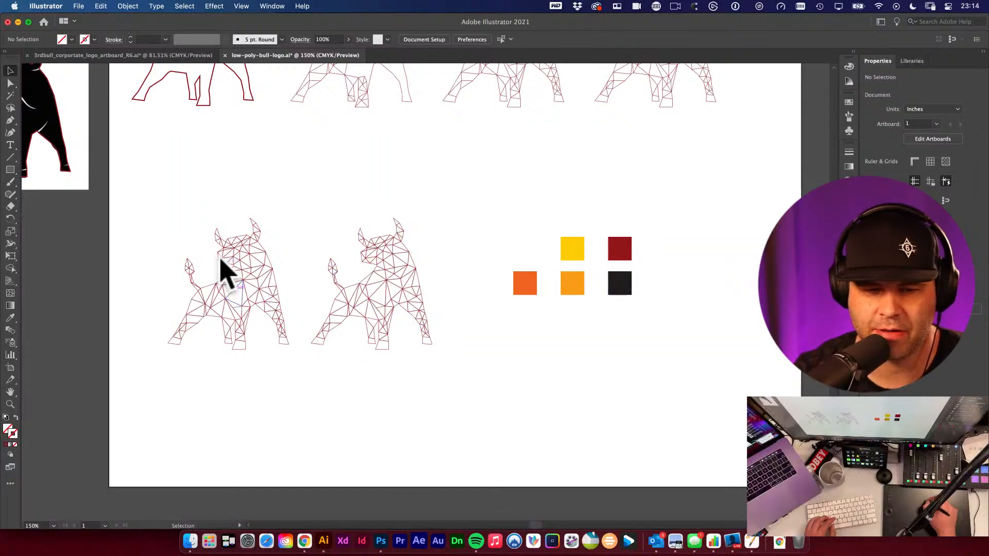
{"action": "scroll", "coordinate": [356, 293], "scroll_direction": "down", "scroll_amount": 2}
{"action": "scroll", "coordinate": [356, 294], "scroll_direction": "right", "scroll_amount": 2}
{"action": "left_click", "coordinate": [358, 252]}
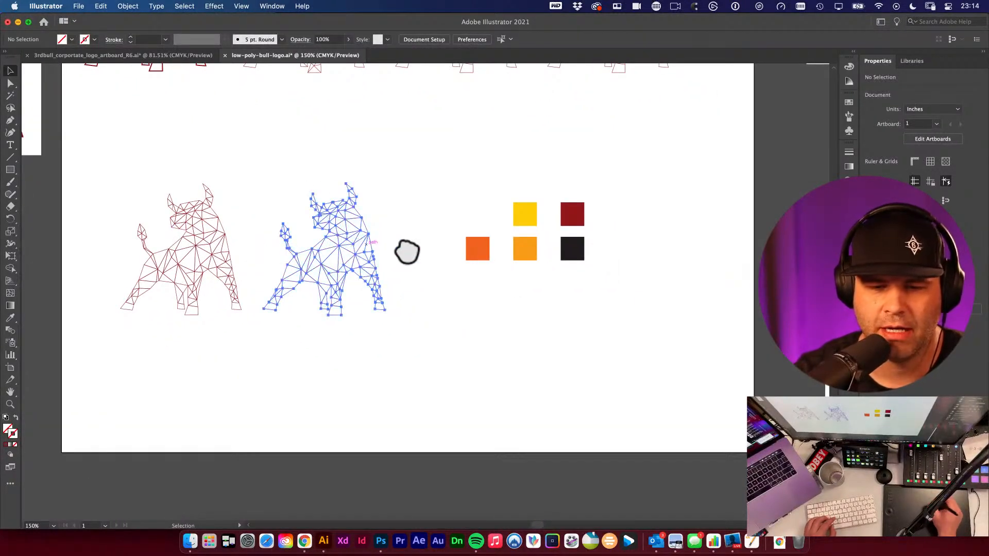
{"action": "left_click", "coordinate": [469, 307]}
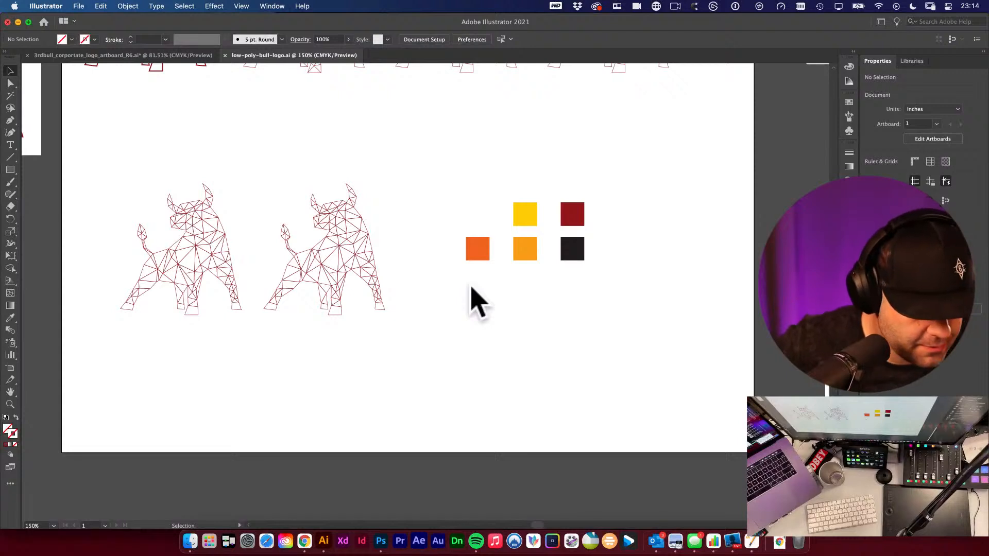
- Move the swatch group left, closer to the second bull
{"action": "left_click_drag", "start_coordinate": [462, 150], "coordinate": [610, 317]}
{"action": "left_click_drag", "start_coordinate": [518, 206], "coordinate": [438, 193]}
{"action": "left_click", "coordinate": [451, 299]}
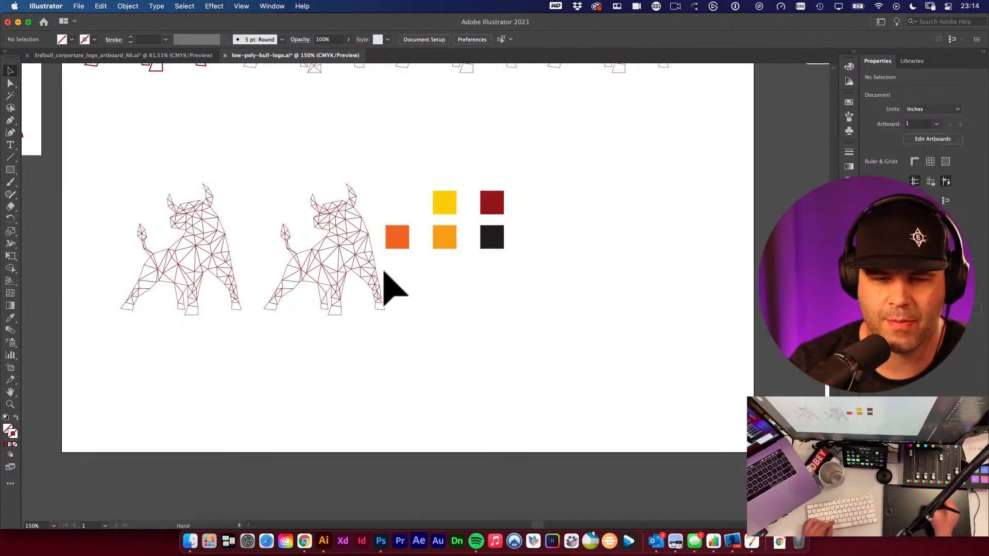
- Rearrange the swatches into a vertical column of yellow, light orange, orange and red, leaving the black swatch apart
{"action": "left_click", "coordinate": [344, 256], "text": "super"}
{"action": "scroll", "coordinate": [360, 273], "scroll_direction": "right", "scroll_amount": 4}
{"action": "scroll", "coordinate": [360, 273], "scroll_direction": "down", "scroll_amount": 1}
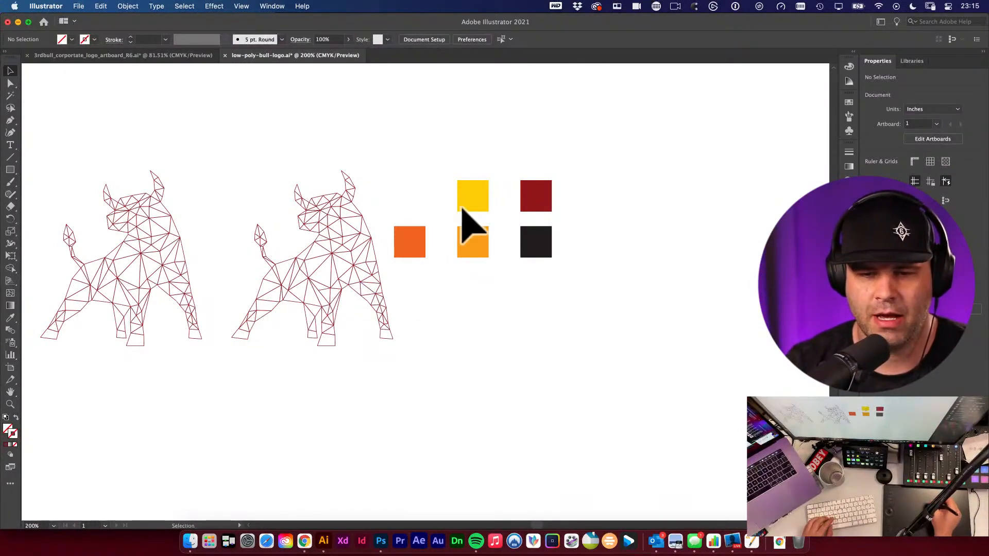
{"action": "left_click_drag", "start_coordinate": [410, 242], "coordinate": [469, 284]}
{"action": "left_click_drag", "start_coordinate": [533, 191], "coordinate": [472, 325]}
{"action": "left_click_drag", "start_coordinate": [446, 191], "coordinate": [502, 361]}
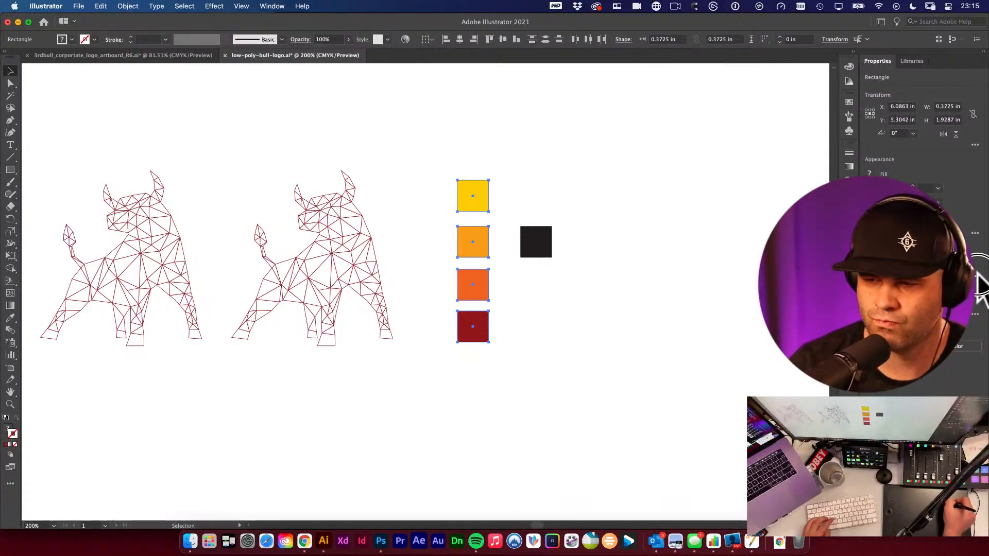
{"action": "left_click", "coordinate": [868, 364]}
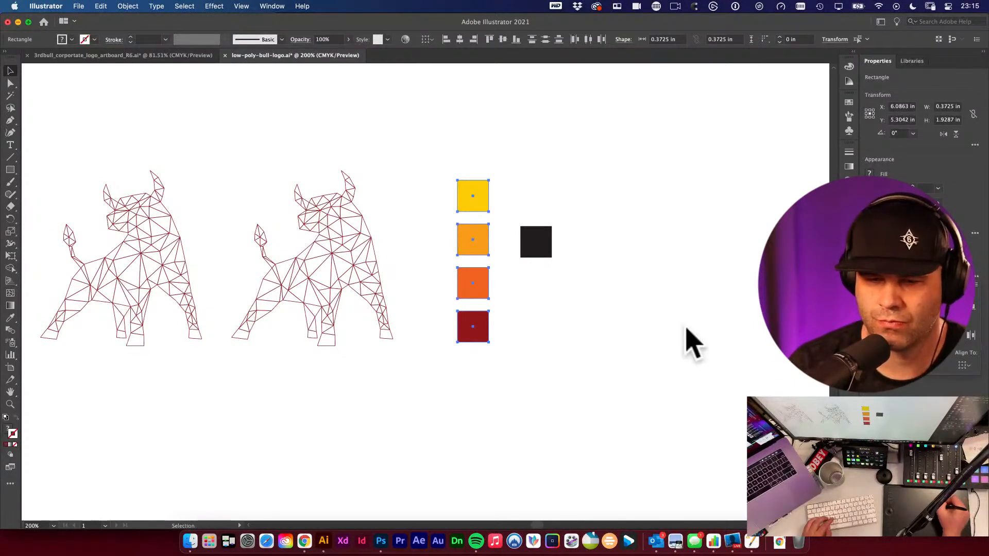
{"action": "left_click_drag", "start_coordinate": [420, 162], "coordinate": [487, 354]}
{"action": "left_click_drag", "start_coordinate": [488, 274], "coordinate": [460, 247]}
{"action": "left_click", "coordinate": [501, 288]}
- Sample the yellow swatch with the Eyedropper and fill several forehead and head triangles of the second bull yellow
{"action": "left_click_drag", "start_coordinate": [387, 237], "coordinate": [538, 311]}
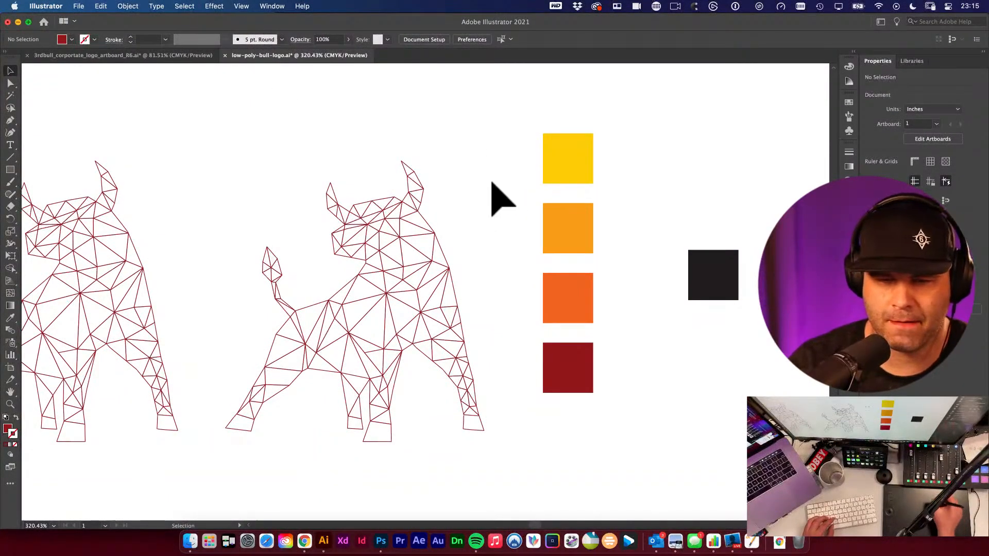
{"action": "left_click_drag", "start_coordinate": [419, 239], "coordinate": [450, 250]}
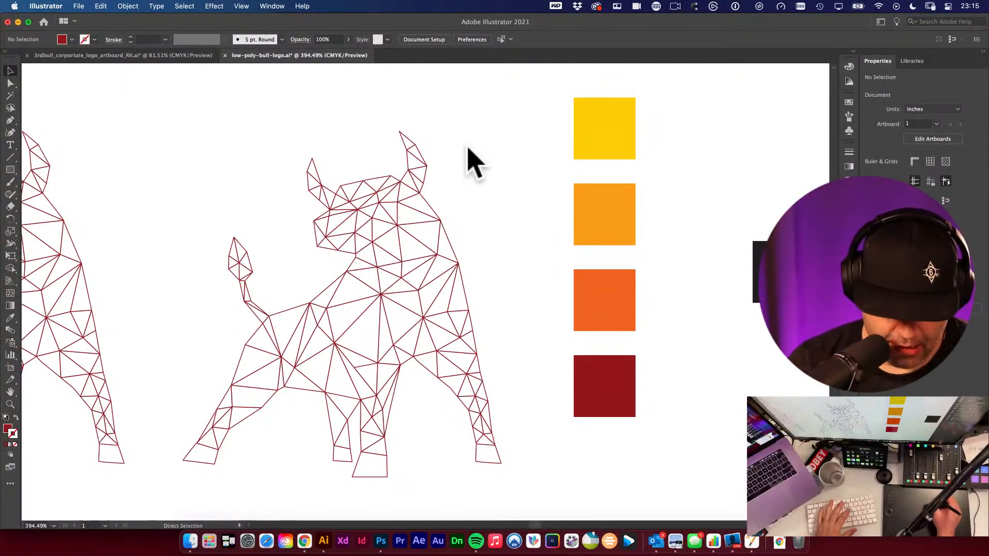
{"action": "key", "text": "i"}
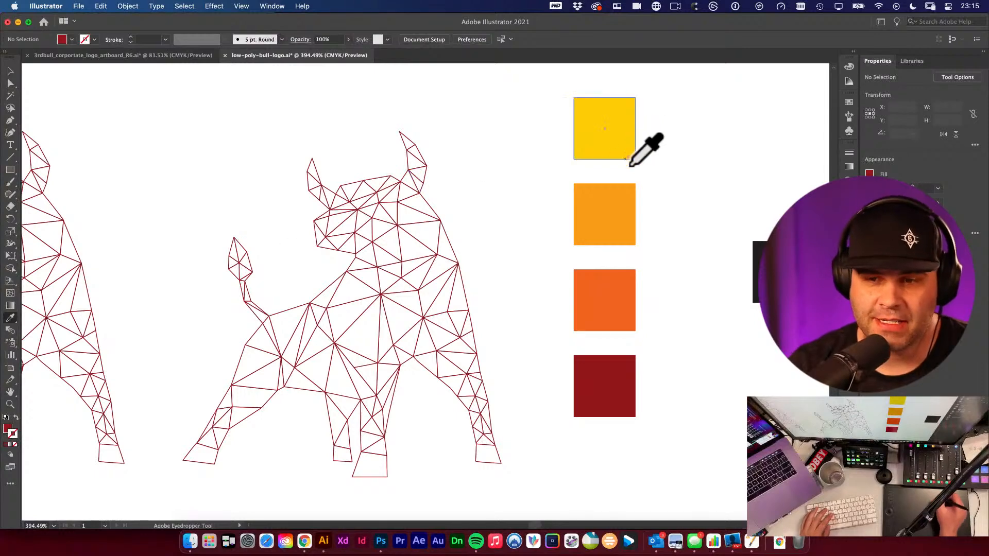
{"action": "left_click", "coordinate": [599, 108]}
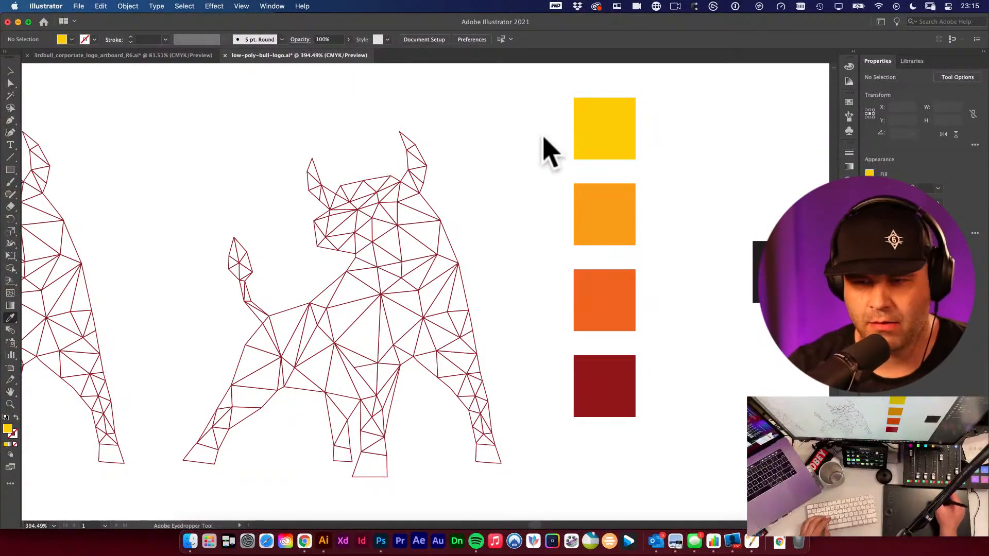
{"action": "left_click", "coordinate": [358, 193]}
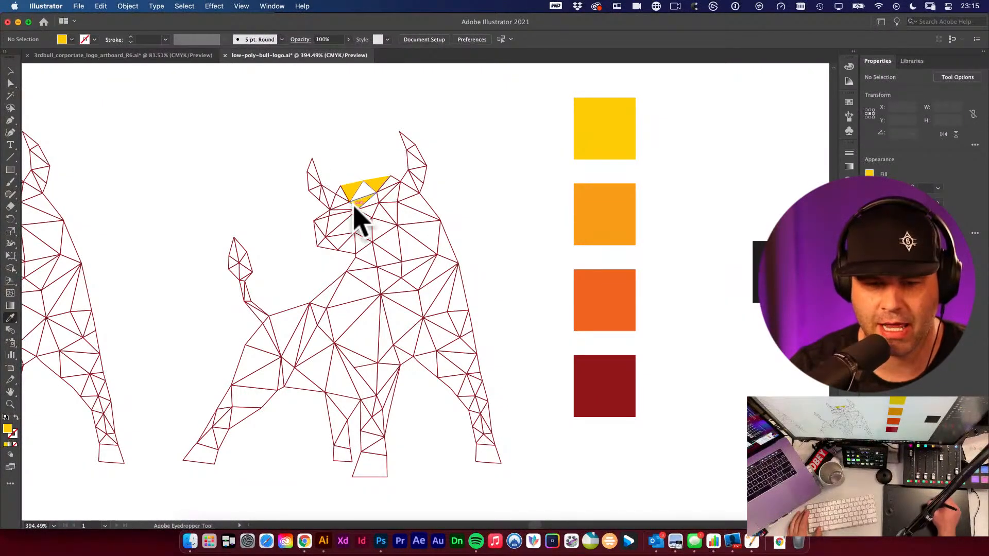
{"action": "left_click_drag", "start_coordinate": [363, 203], "coordinate": [553, 342]}
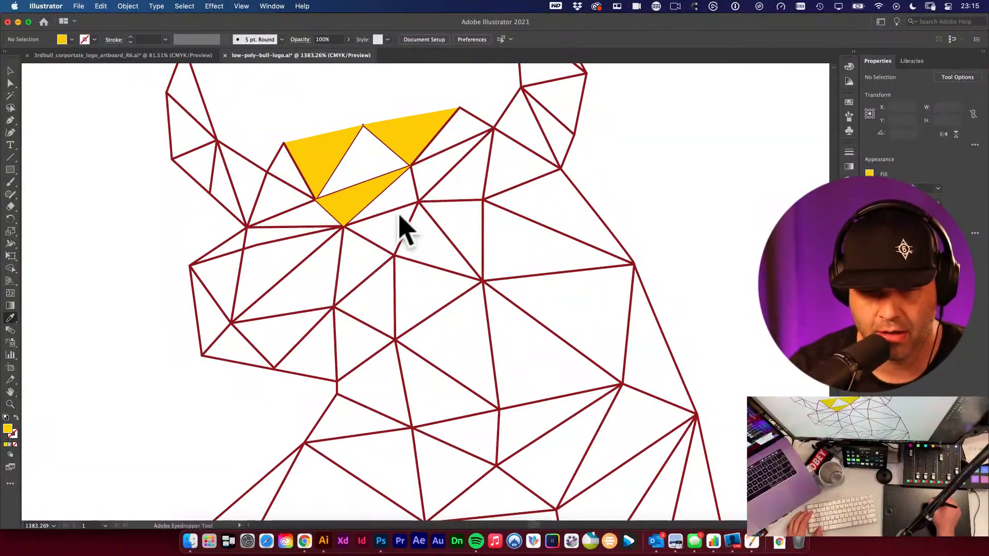
{"action": "left_click", "coordinate": [420, 173]}
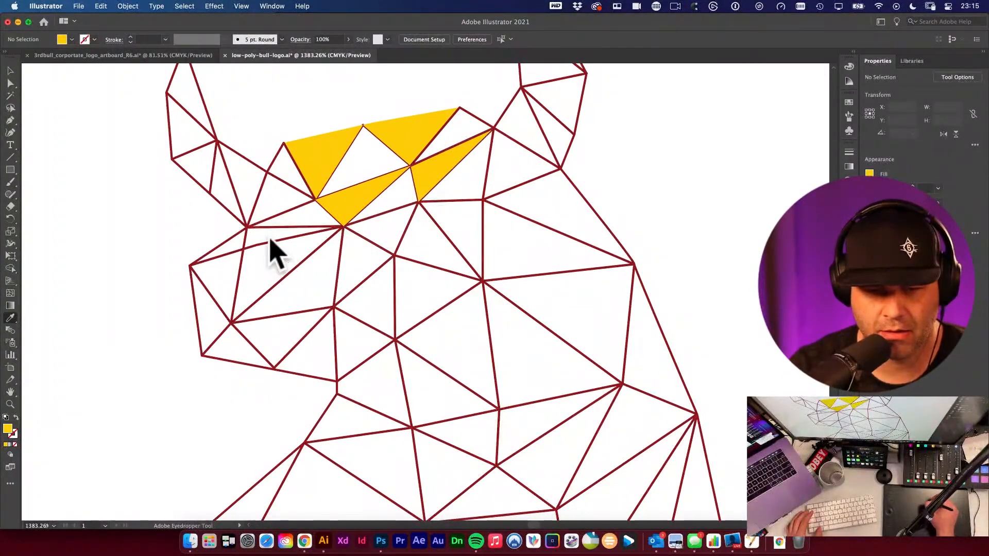
{"action": "left_click", "coordinate": [405, 259]}
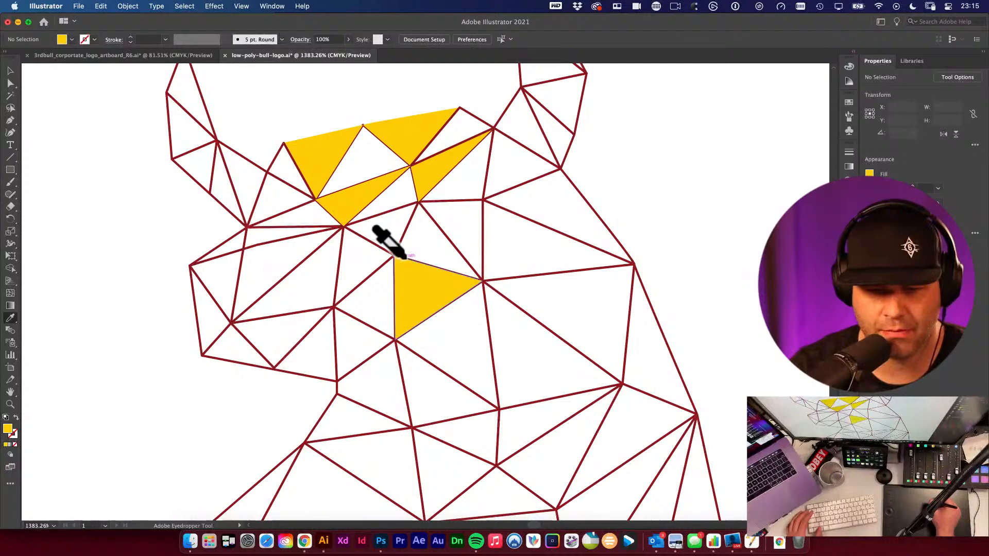
{"action": "left_click", "coordinate": [487, 207]}
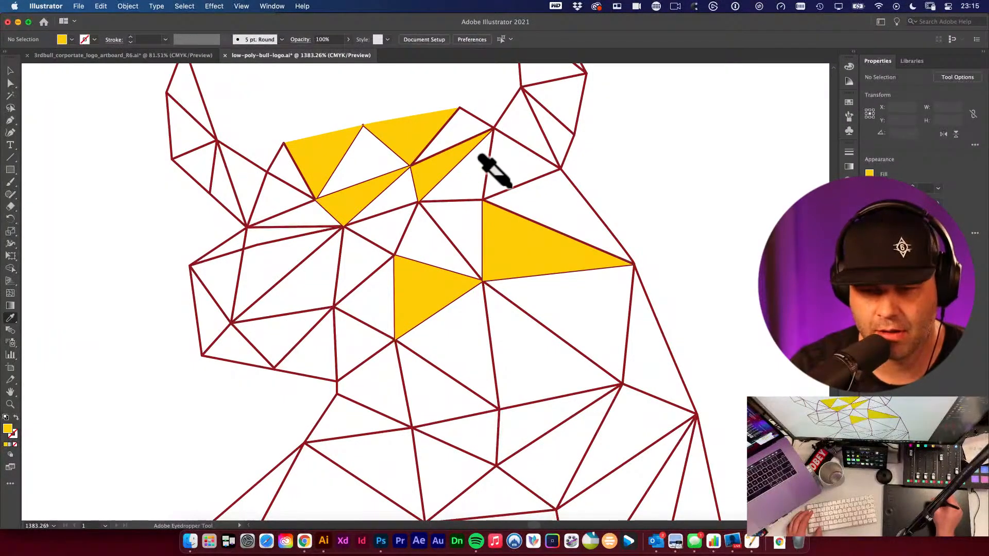
{"action": "left_click", "coordinate": [495, 176]}
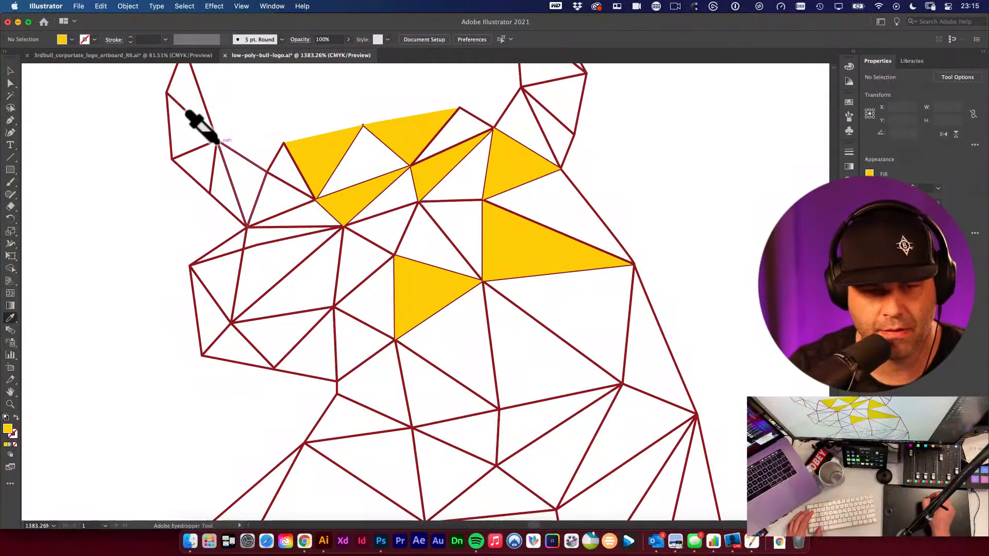
{"action": "left_click", "coordinate": [205, 123]}
- Fill the tips of both horns with yellow
{"action": "scroll", "coordinate": [236, 214], "scroll_direction": "up", "scroll_amount": 5}
{"action": "scroll", "coordinate": [236, 214], "scroll_direction": "right", "scroll_amount": 3}
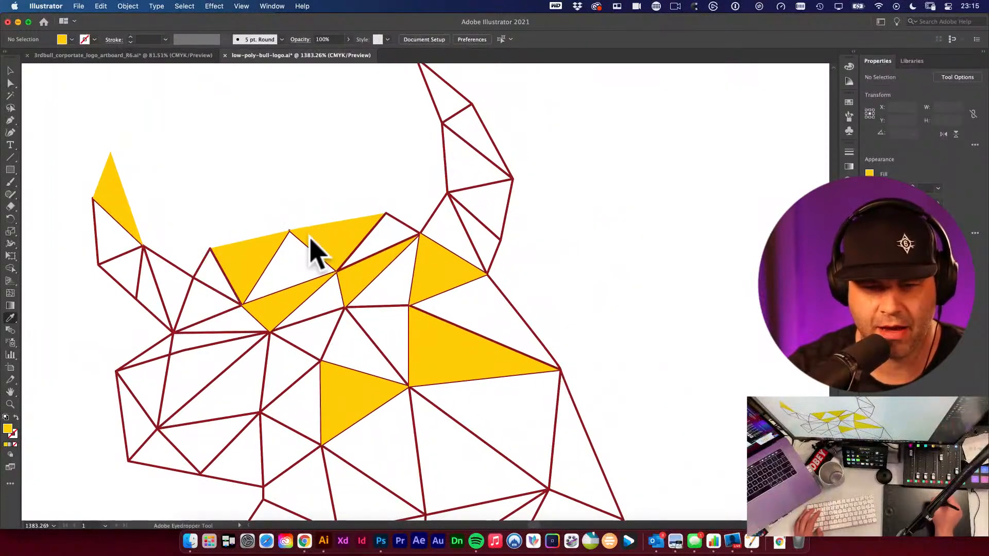
{"action": "left_click", "coordinate": [447, 112]}
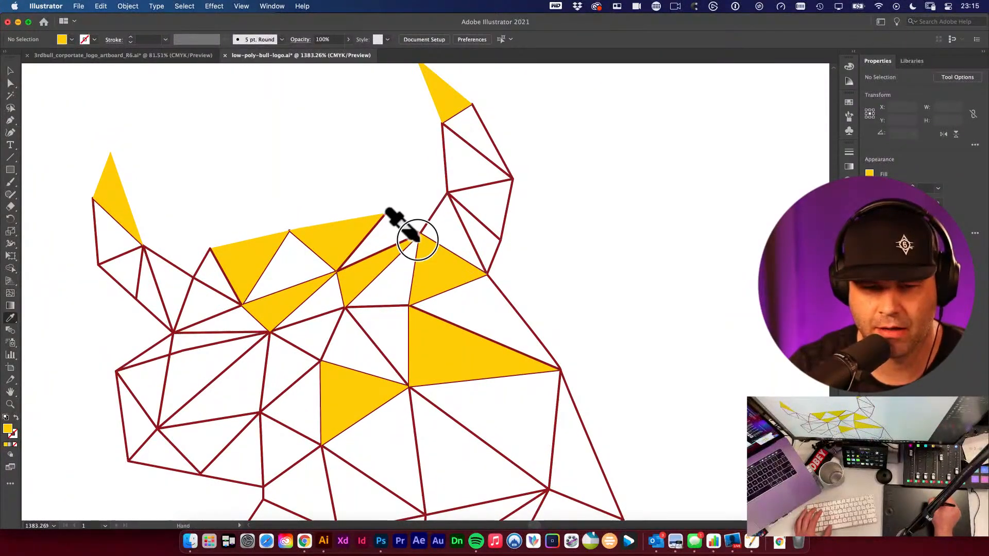
{"action": "scroll", "coordinate": [425, 259], "scroll_direction": "up", "scroll_amount": 3}
{"action": "scroll", "coordinate": [425, 259], "scroll_direction": "right", "scroll_amount": 2}
{"action": "left_click", "coordinate": [462, 242]}
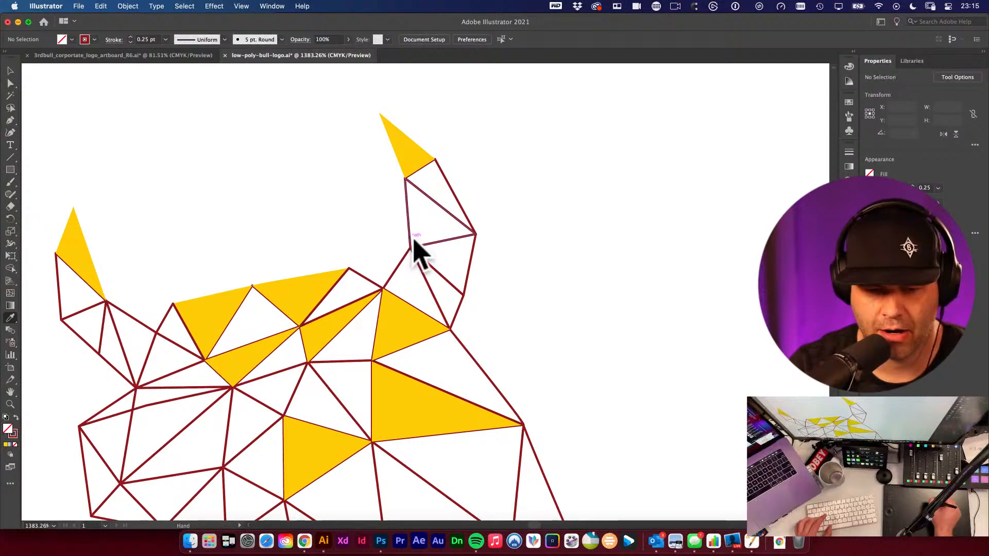
{"action": "left_click", "coordinate": [399, 264], "text": "alt+super"}
{"action": "left_click", "coordinate": [405, 263], "text": "alt+super"}
{"action": "left_click", "coordinate": [405, 263], "text": "alt+super"}
{"action": "left_click_drag", "start_coordinate": [395, 364], "coordinate": [416, 216]}
{"action": "left_click_drag", "start_coordinate": [385, 251], "coordinate": [458, 329]}
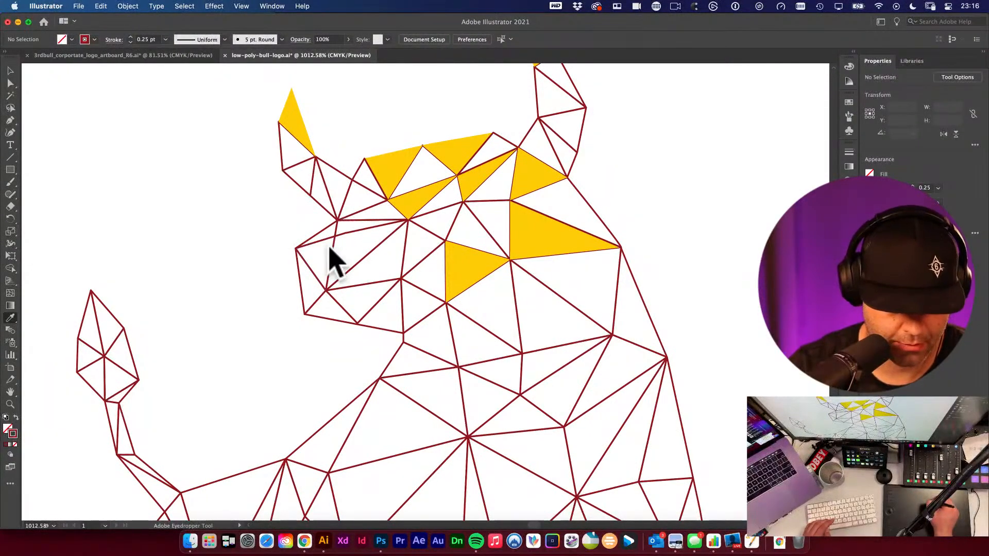
{"action": "left_click", "coordinate": [335, 227]}
{"action": "scroll", "coordinate": [336, 226], "scroll_direction": "down", "scroll_amount": 1}
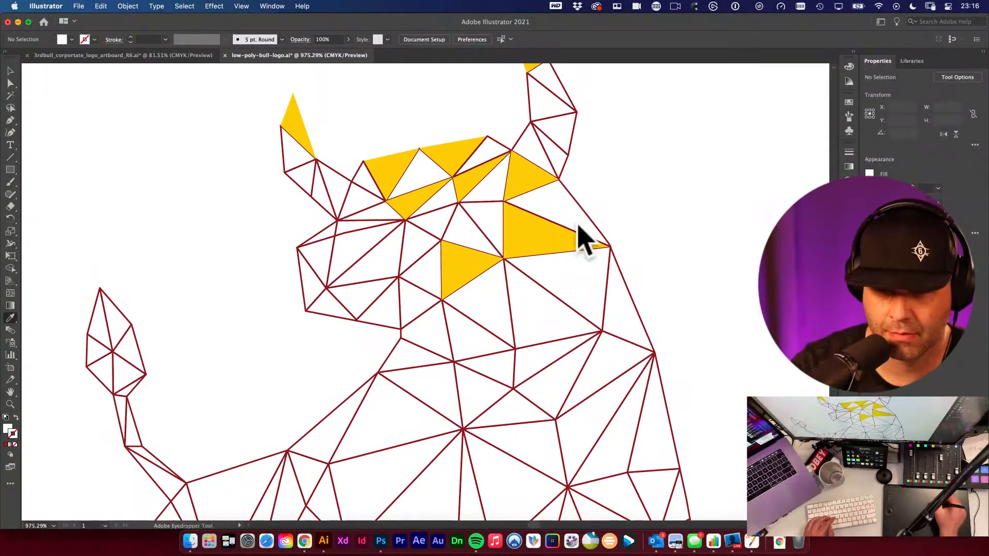
- Resample yellow and fill triangles on the muzzle, neck and chest, undoing one wrong fill
{"action": "left_click", "coordinate": [551, 221]}
{"action": "left_click", "coordinate": [324, 280], "text": "alt"}
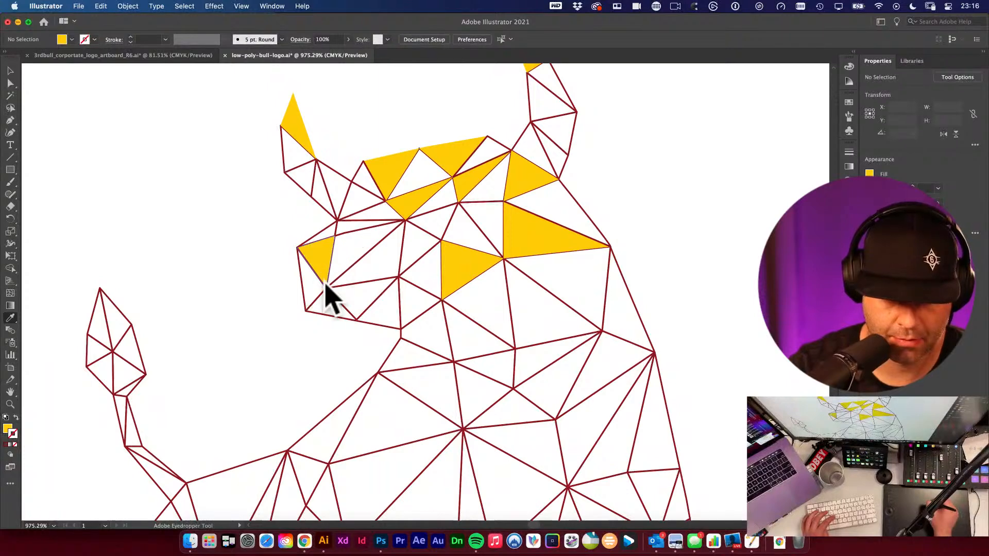
{"action": "left_click", "coordinate": [393, 279], "text": "alt"}
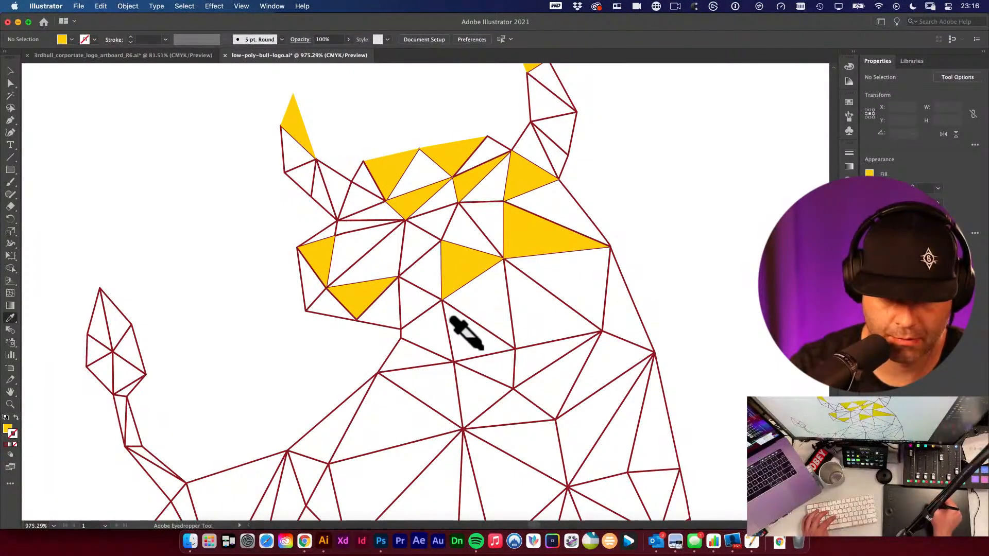
{"action": "left_click", "coordinate": [471, 317], "text": "alt"}
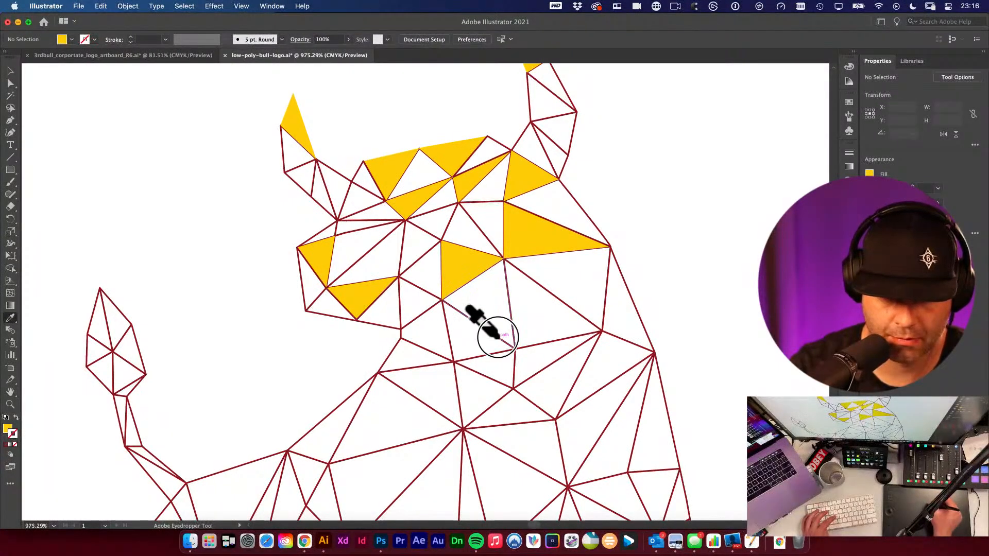
{"action": "key", "text": "cmd+z"}
{"action": "left_click", "coordinate": [420, 407], "text": "alt"}
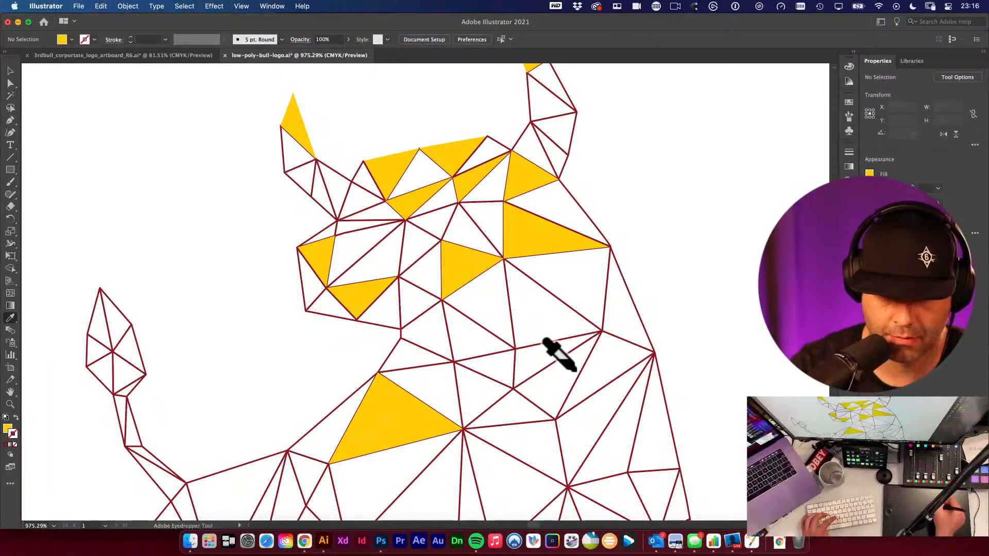
{"action": "left_click", "coordinate": [571, 368], "text": "alt"}
{"action": "left_click", "coordinate": [509, 342], "text": "alt+super"}
{"action": "left_click", "coordinate": [509, 343], "text": "alt+super"}
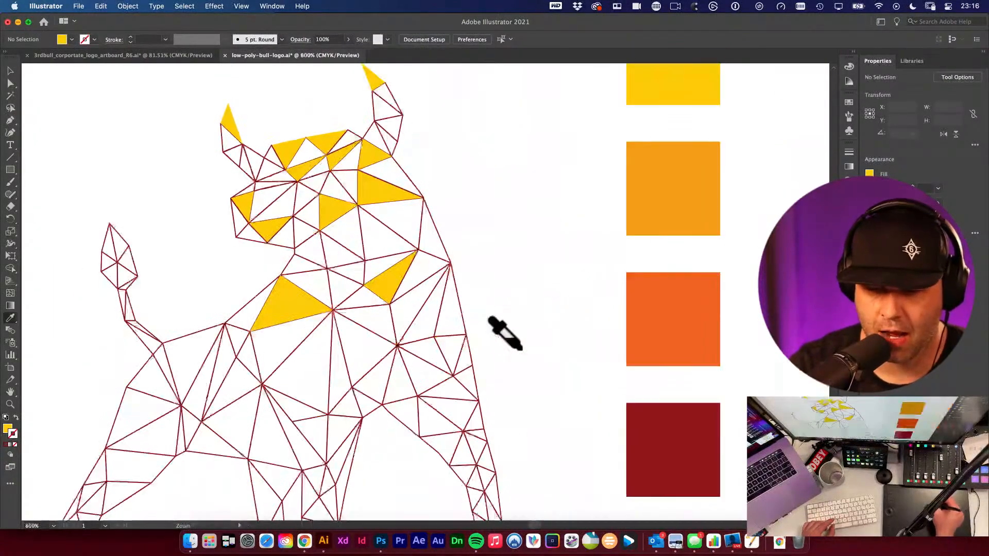
- Try to fill a head triangle with orange sampled from the light orange swatch
{"action": "left_click_drag", "start_coordinate": [544, 311], "coordinate": [485, 380]}
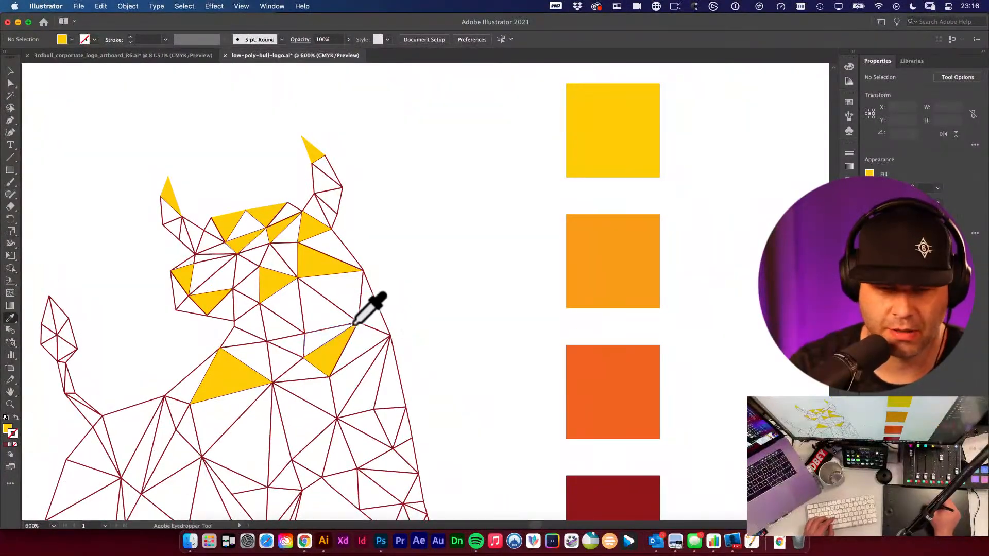
{"action": "left_click_drag", "start_coordinate": [399, 307], "coordinate": [476, 311]}
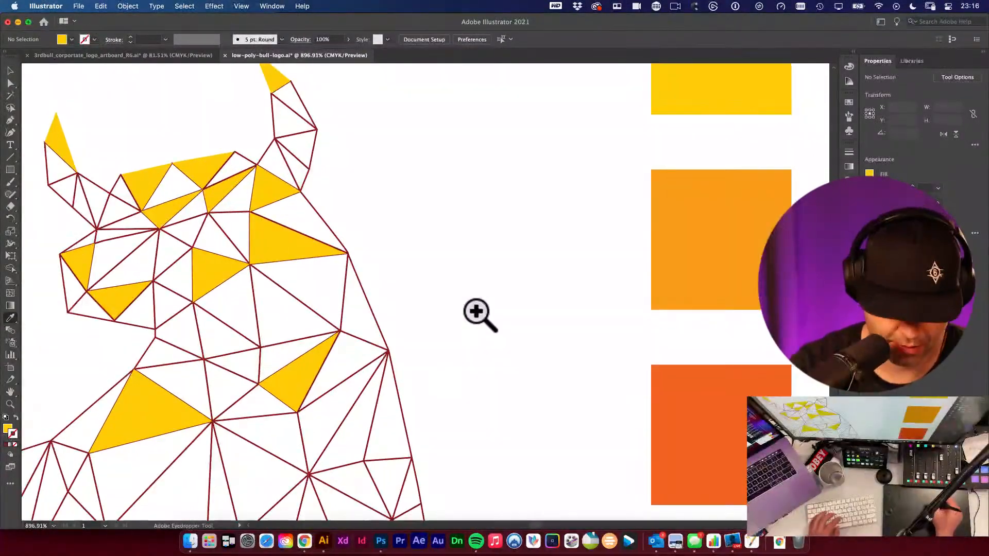
{"action": "left_click", "coordinate": [705, 224]}
{"action": "left_click", "coordinate": [220, 250]}
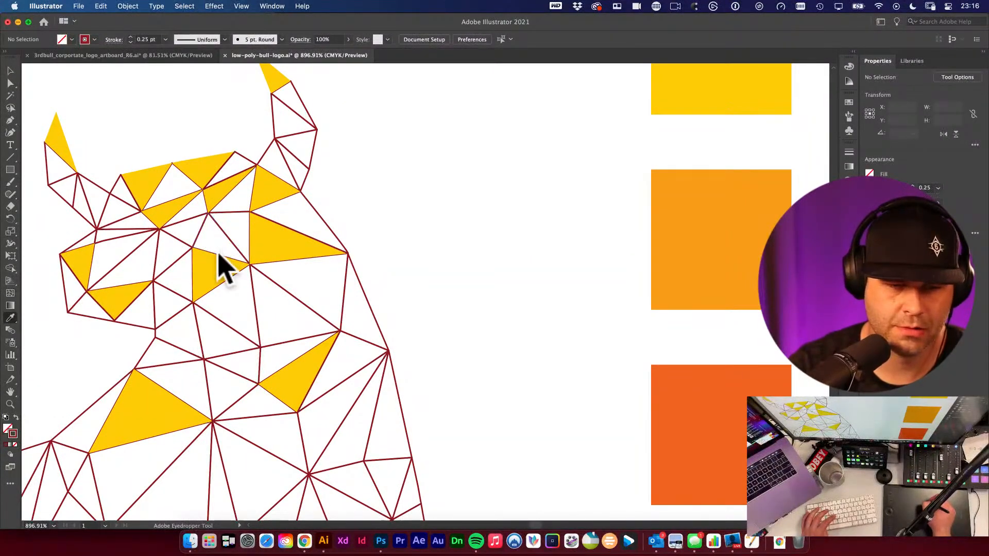
{"action": "left_click", "coordinate": [671, 227]}
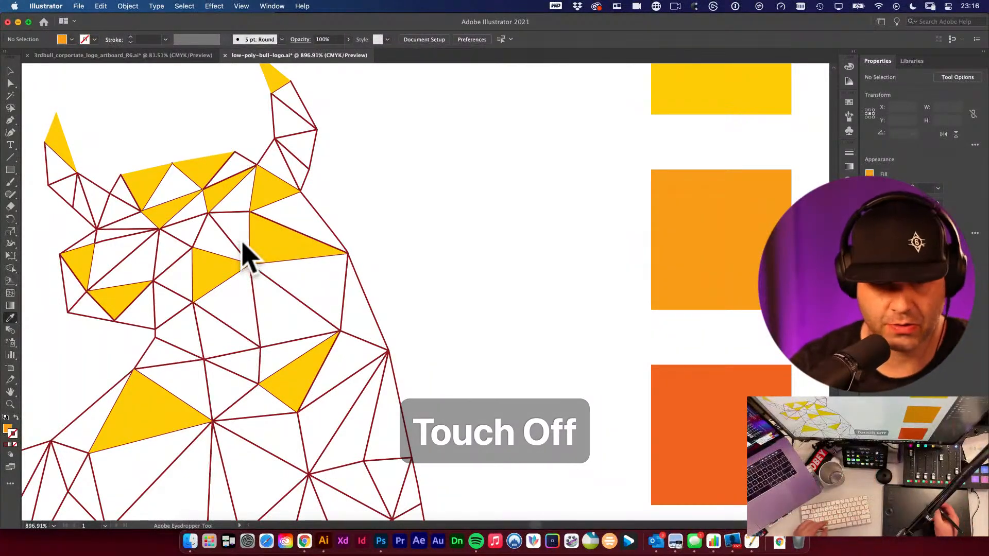
{"action": "key", "text": "space"}
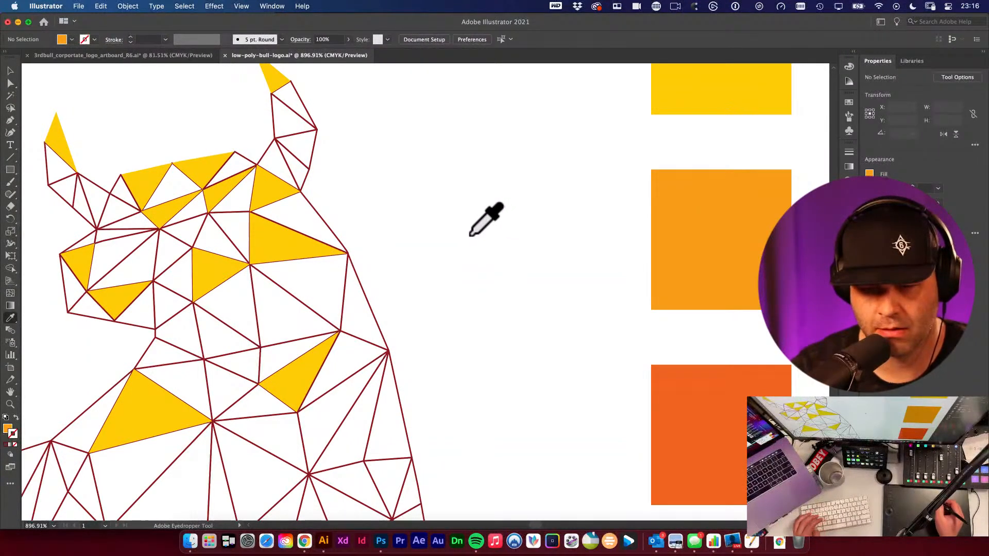
{"action": "key", "text": "space"}
{"action": "left_click_drag", "start_coordinate": [388, 181], "coordinate": [591, 159]}
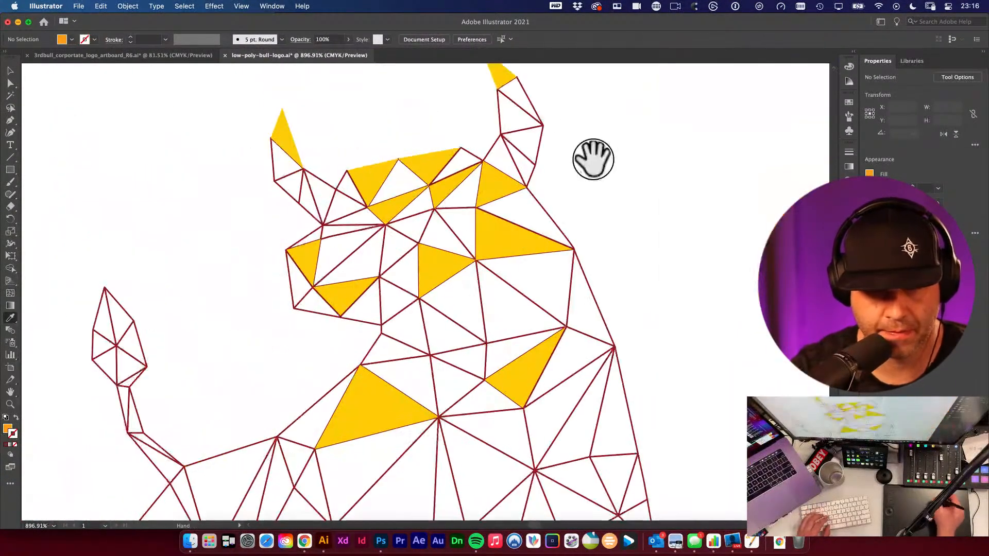
{"action": "left_click", "coordinate": [354, 257]}
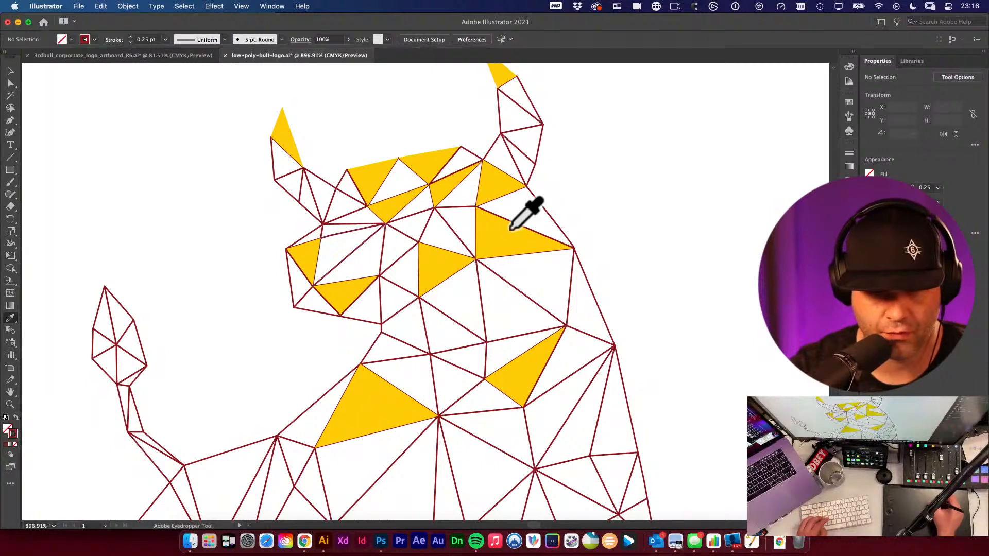
- Select the bull group and sample the light orange swatch with the Eyedropper, then undo that fill on the whole bull
{"action": "key", "text": "space"}
{"action": "left_click_drag", "start_coordinate": [618, 201], "coordinate": [434, 192]}
{"action": "key", "text": "v"}
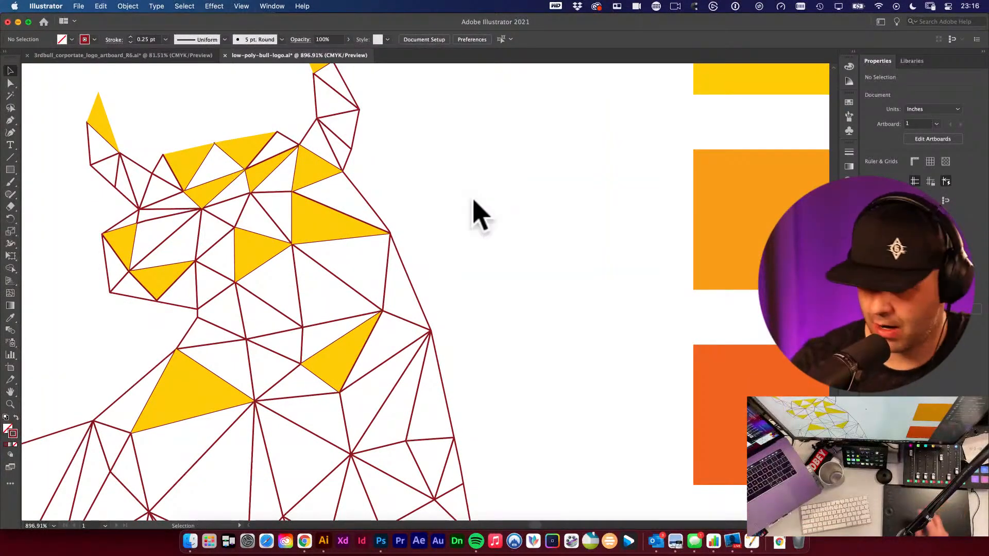
{"action": "scroll", "coordinate": [318, 193], "scroll_direction": "up", "scroll_amount": 1}
{"action": "left_click", "coordinate": [318, 193]}
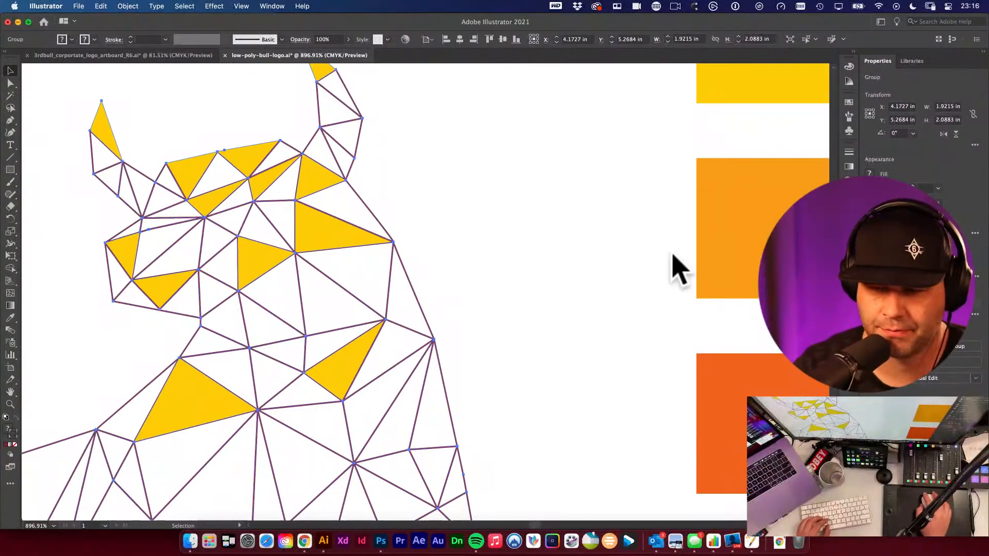
{"action": "left_click_drag", "start_coordinate": [601, 235], "coordinate": [673, 278]}
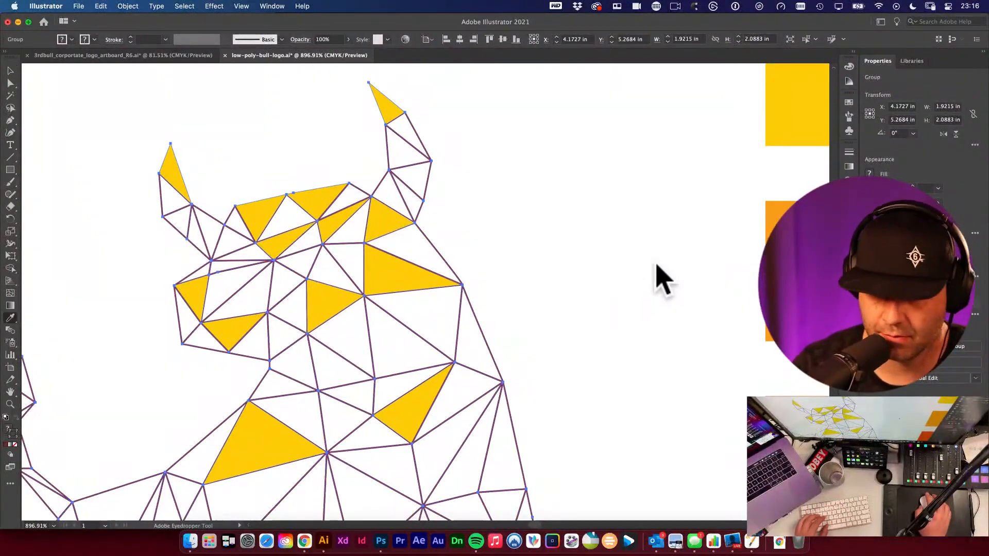
{"action": "key", "text": "i"}
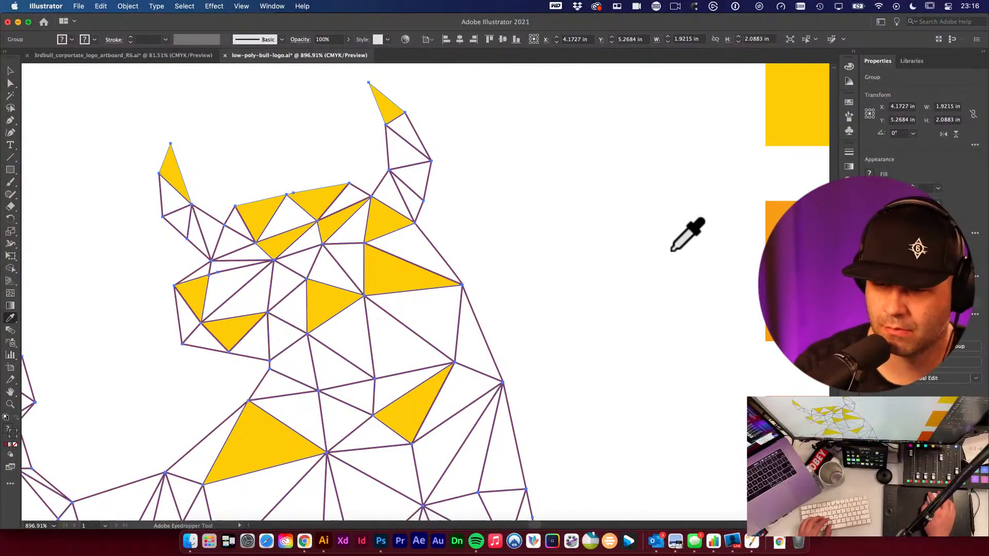
{"action": "left_click_drag", "start_coordinate": [743, 241], "coordinate": [557, 217]}
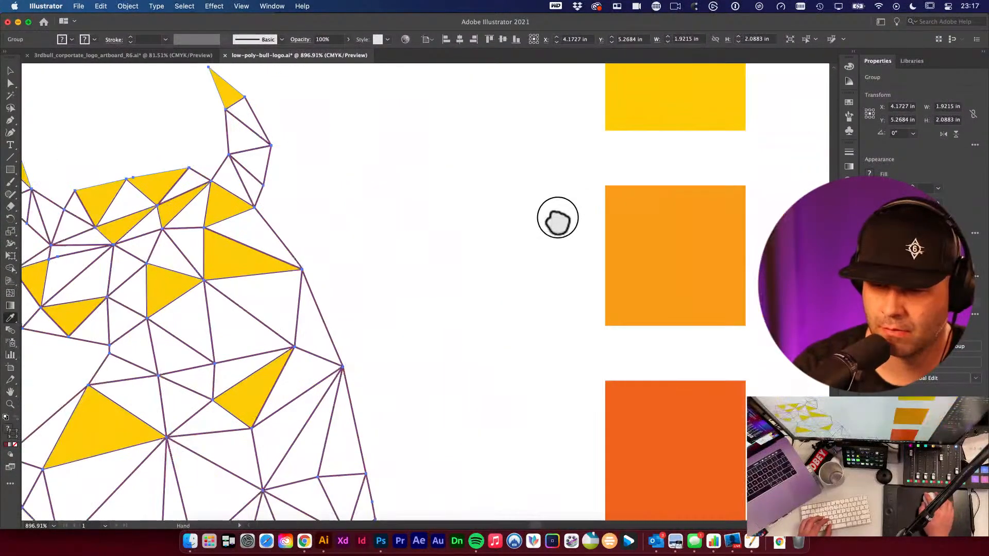
{"action": "left_click", "coordinate": [654, 216]}
{"action": "scroll", "coordinate": [680, 242], "scroll_direction": "left", "scroll_amount": 5}
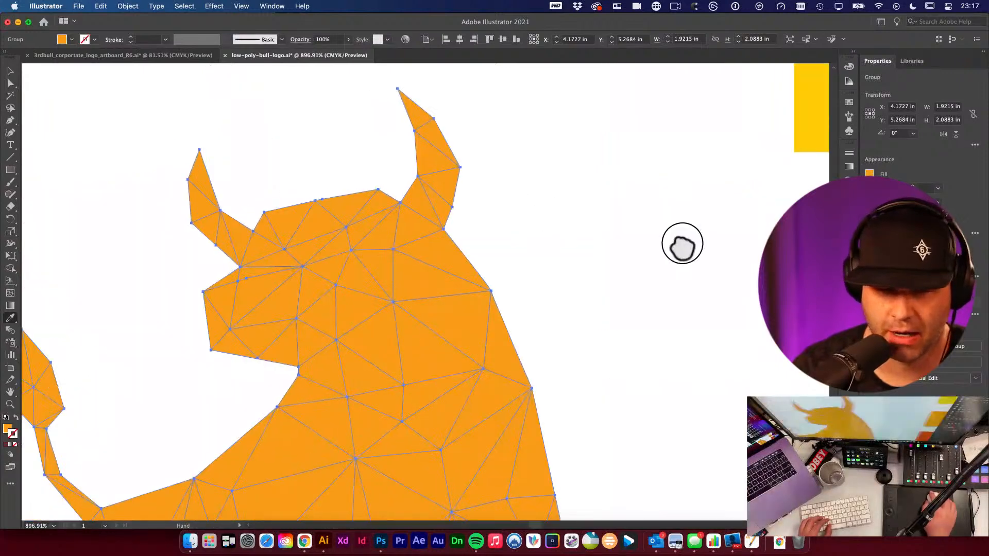
{"action": "key", "text": "super+z"}
- Deselect everything and fill two triangles in the middle of the head with the light orange
{"action": "scroll", "coordinate": [657, 260], "scroll_direction": "right", "scroll_amount": 3}
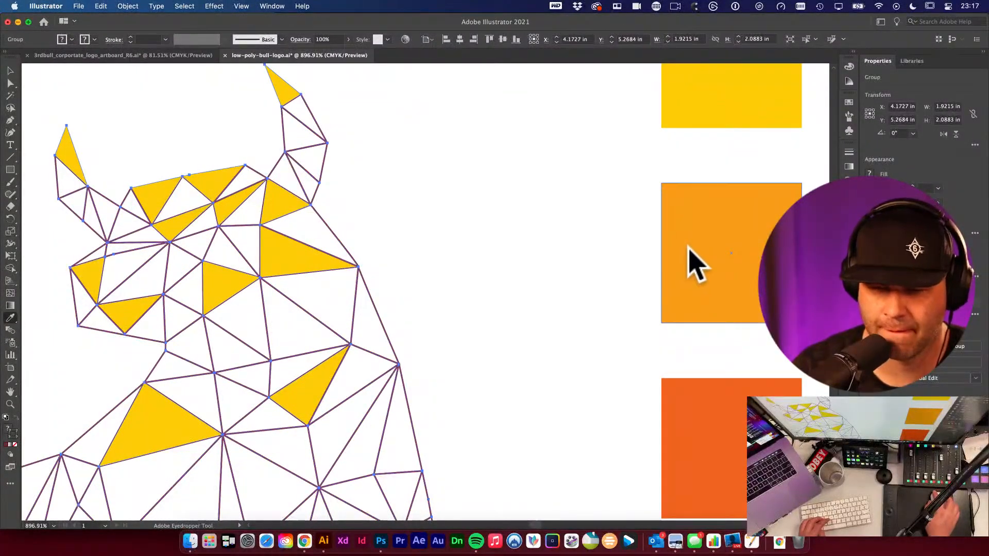
{"action": "key", "text": "super+shift+a"}
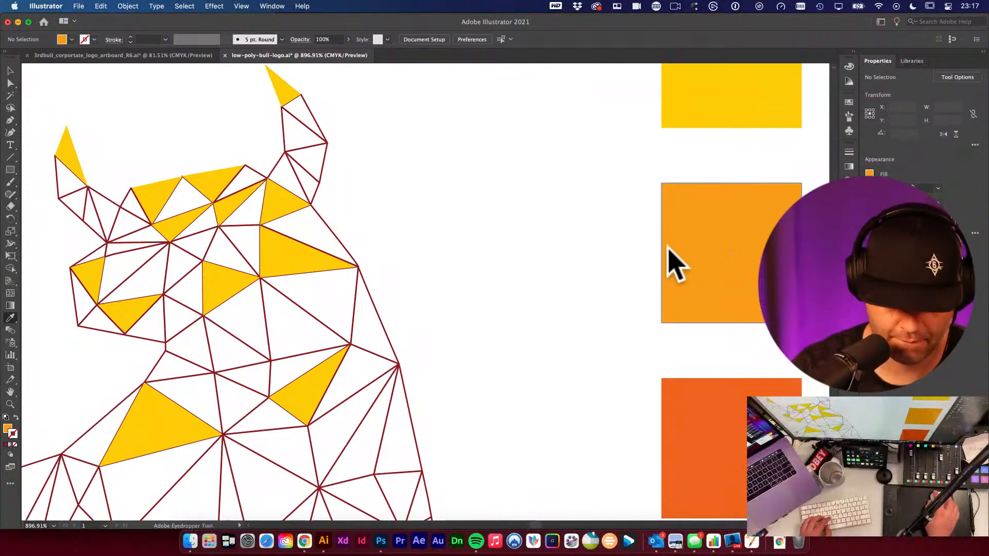
{"action": "left_click", "coordinate": [227, 247]}
{"action": "left_click", "coordinate": [180, 257]}
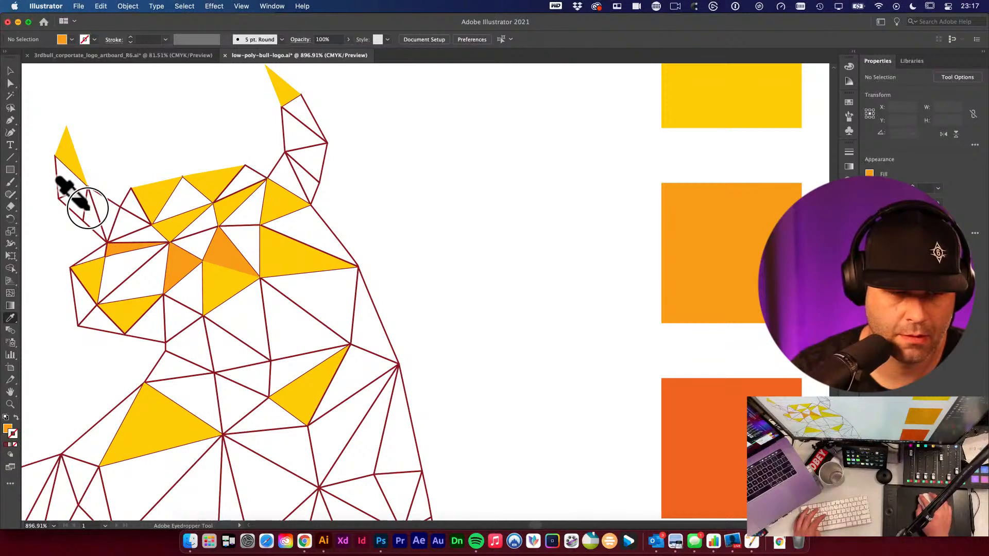
{"action": "scroll", "coordinate": [90, 209], "scroll_direction": "up", "scroll_amount": 1}
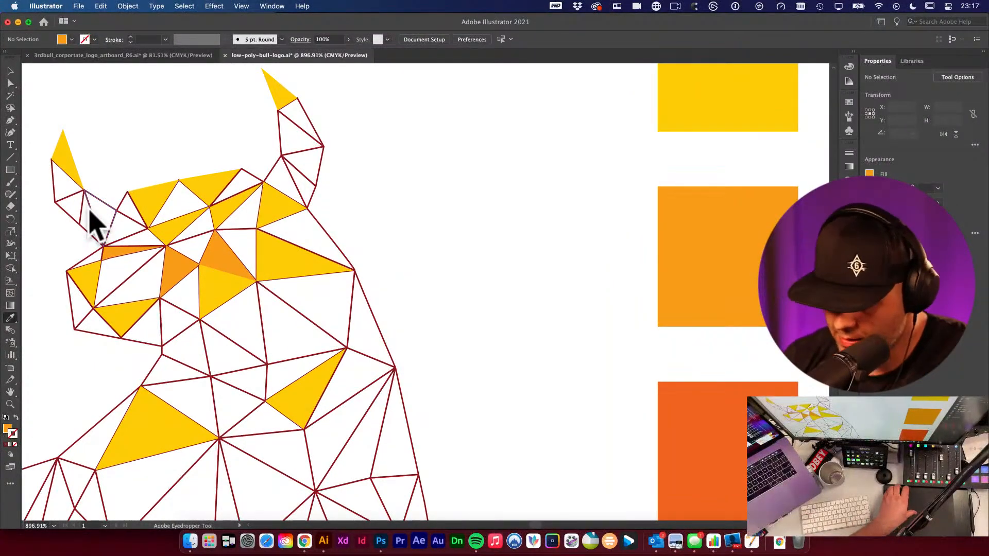
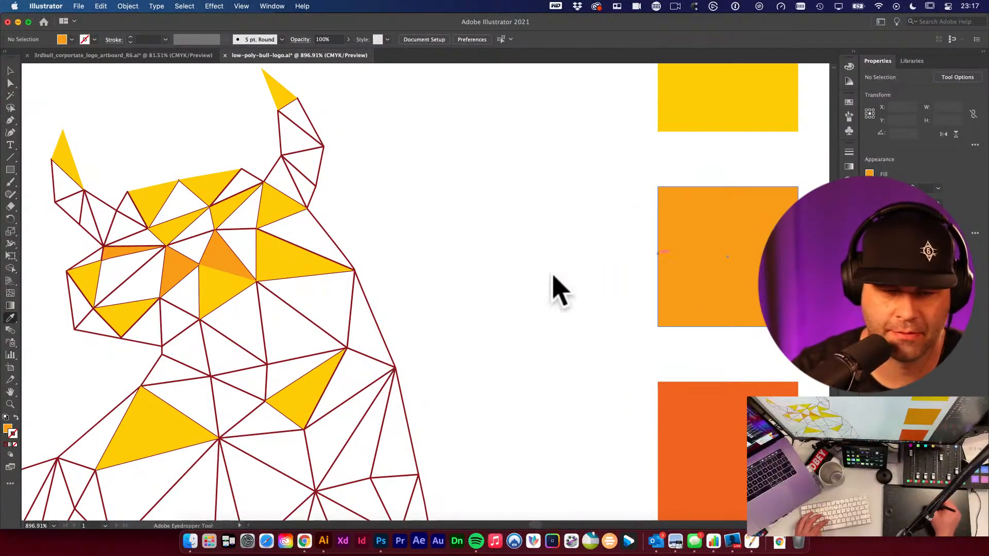
- Fill three more triangles in the middle of the head with the light orange
{"action": "left_click", "coordinate": [260, 345], "text": "alt"}
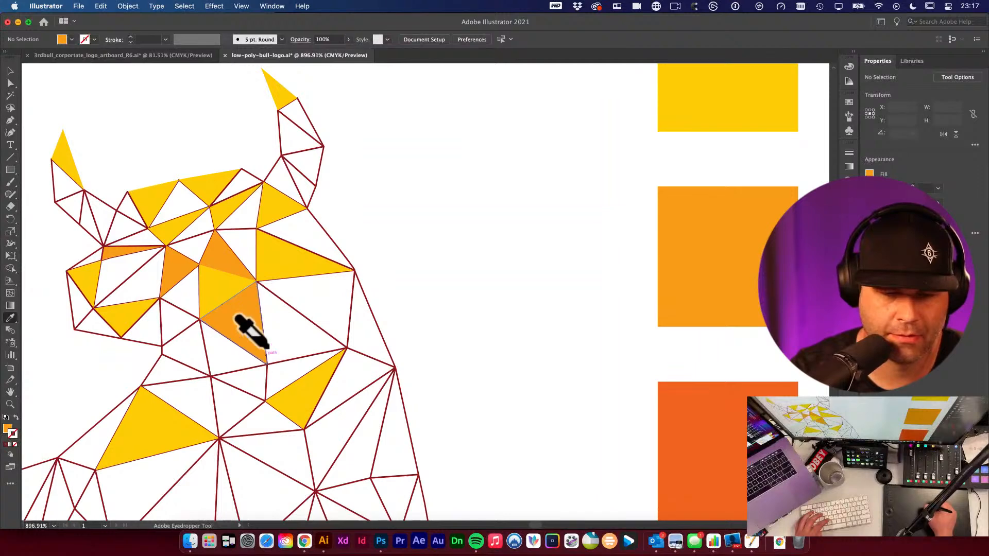
{"action": "left_click", "coordinate": [309, 319], "text": "alt"}
{"action": "left_click", "coordinate": [176, 360], "text": "alt"}
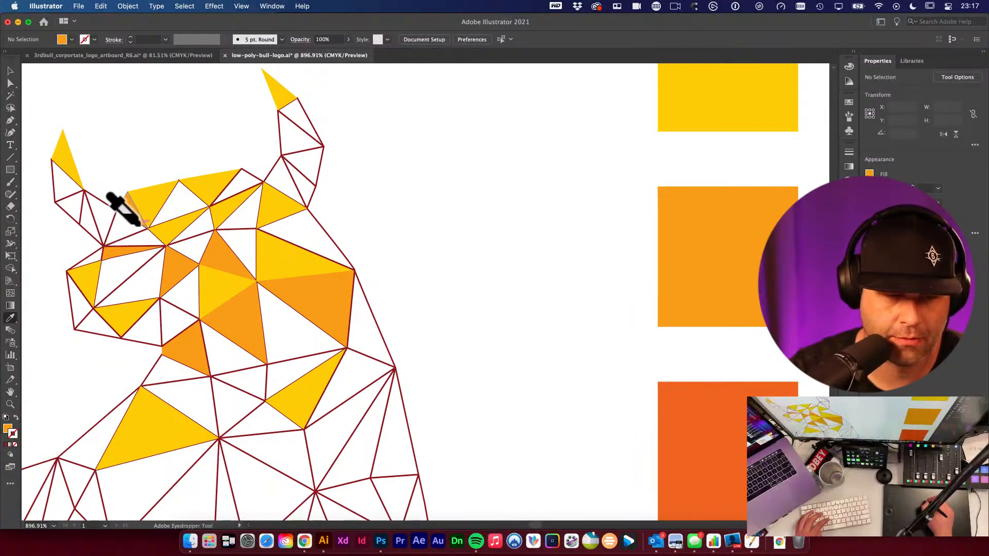
- Duplicate the light orange swatch into a new square beside the palette
{"action": "left_click", "coordinate": [412, 223], "text": "alt+super"}
{"action": "left_click", "coordinate": [415, 224], "text": "alt+super"}
{"action": "left_click", "coordinate": [453, 273], "text": "alt+super"}
{"action": "left_click_drag", "start_coordinate": [576, 344], "coordinate": [409, 209]}
{"action": "key", "text": "v"}
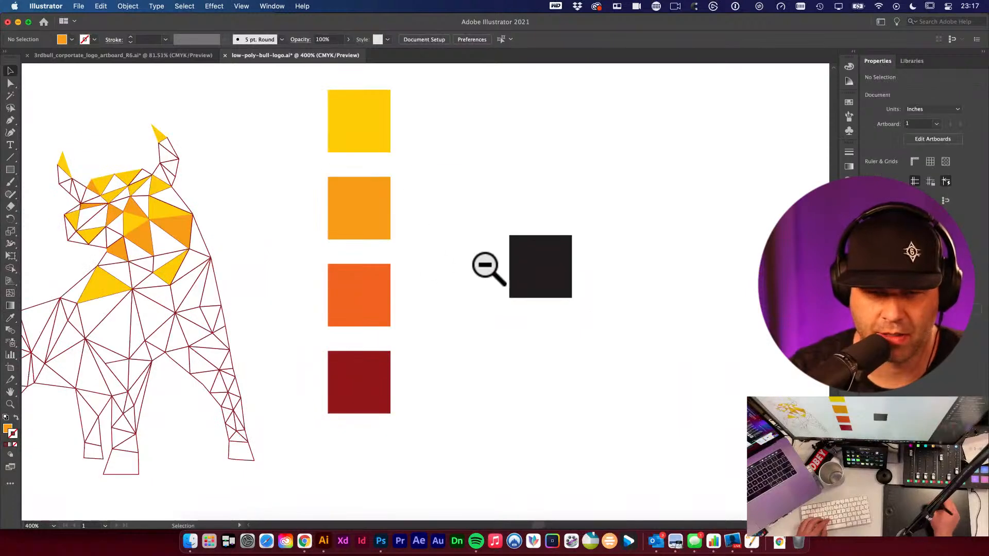
{"action": "scroll", "coordinate": [481, 203], "scroll_direction": "up", "scroll_amount": 3}
{"action": "scroll", "coordinate": [481, 203], "scroll_direction": "right", "scroll_amount": 1}
{"action": "left_click_drag", "start_coordinate": [343, 282], "coordinate": [405, 242]}
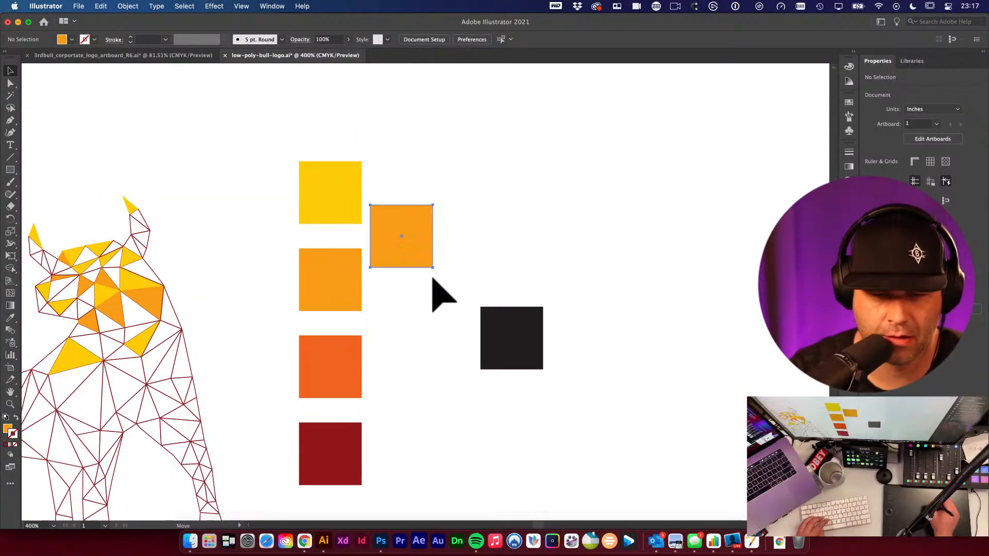
- Recolour the duplicate swatch to the yellow F7EB1C in the Color Picker
{"action": "double_click", "coordinate": [7, 428]}
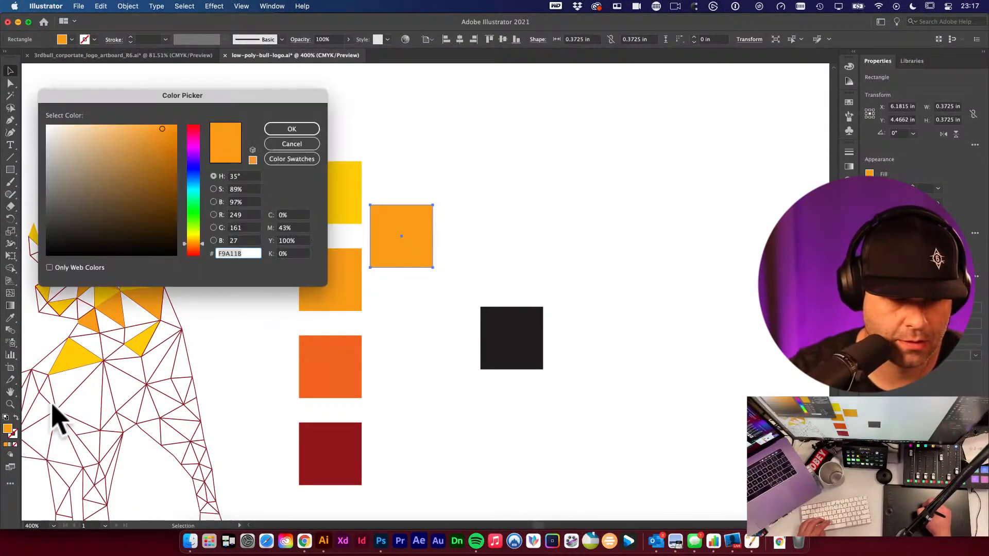
{"action": "left_click", "coordinate": [133, 133]}
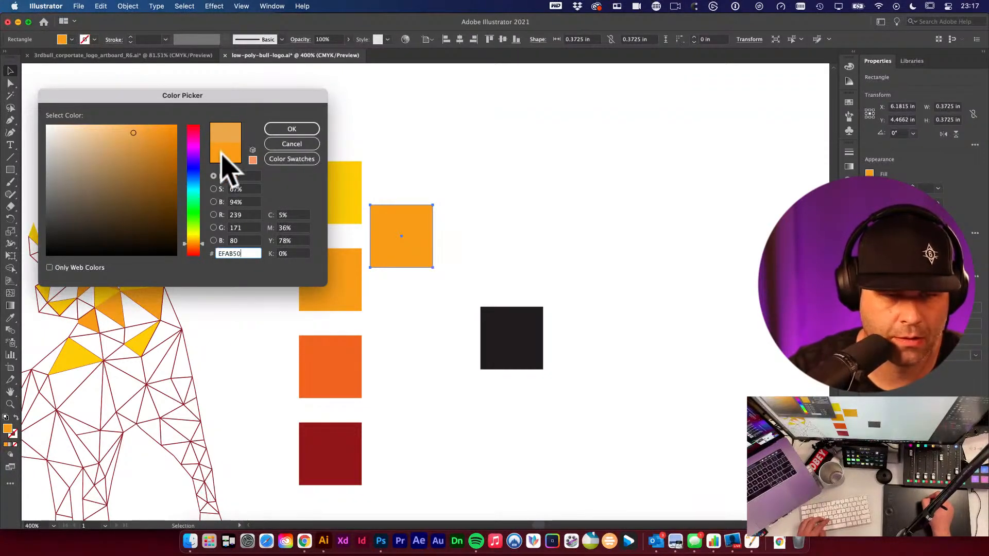
{"action": "left_click", "coordinate": [222, 151]}
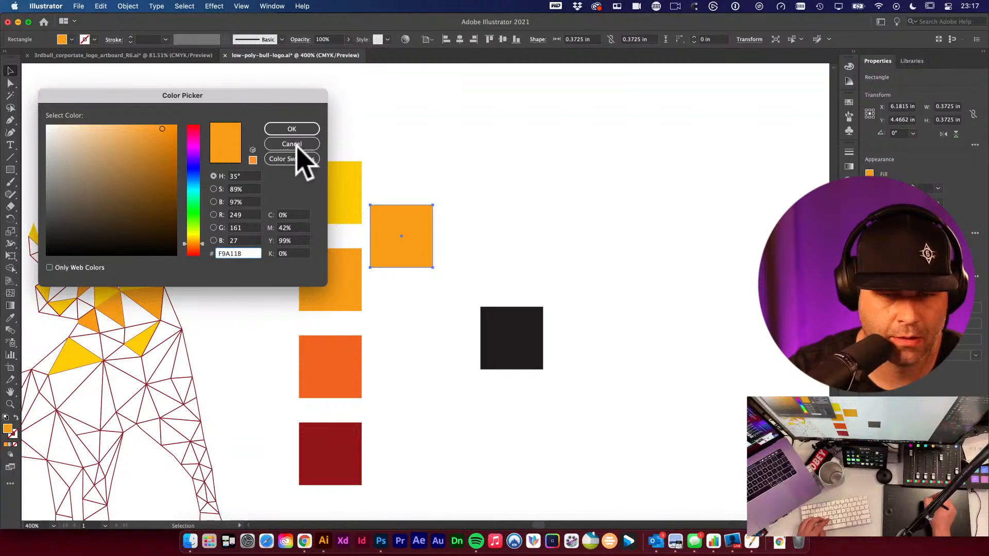
{"action": "left_click", "coordinate": [189, 233]}
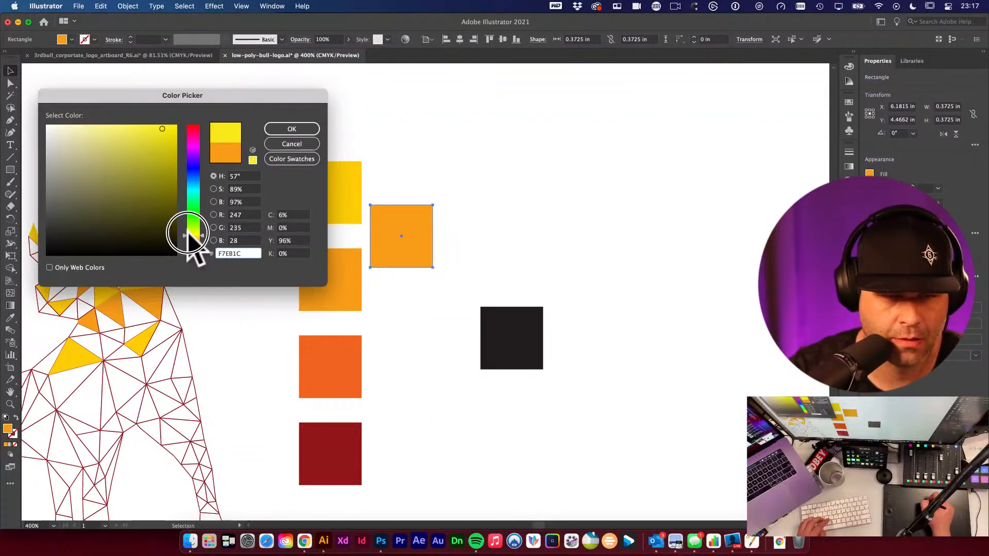
{"action": "left_click", "coordinate": [309, 129]}
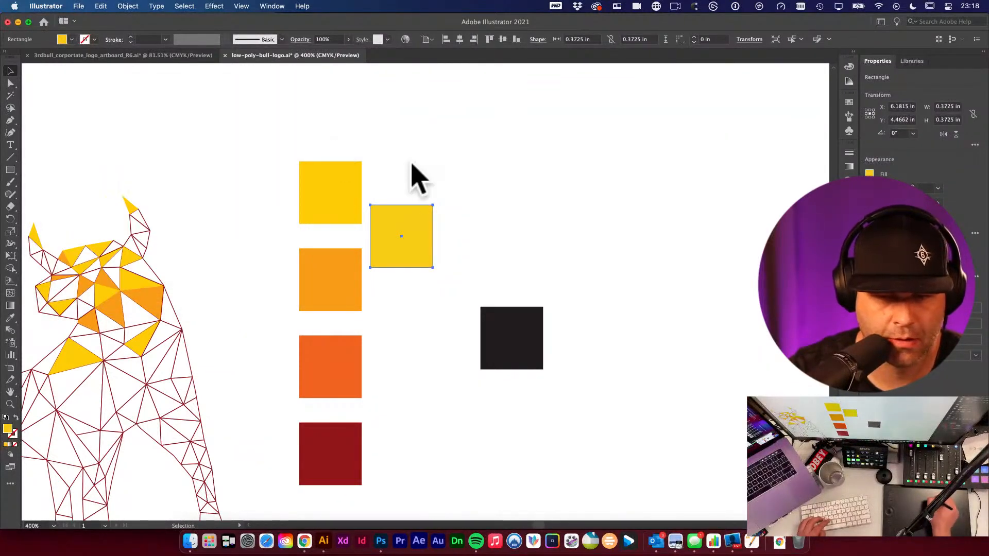
{"action": "scroll", "coordinate": [422, 197], "scroll_direction": "down", "scroll_amount": 3}
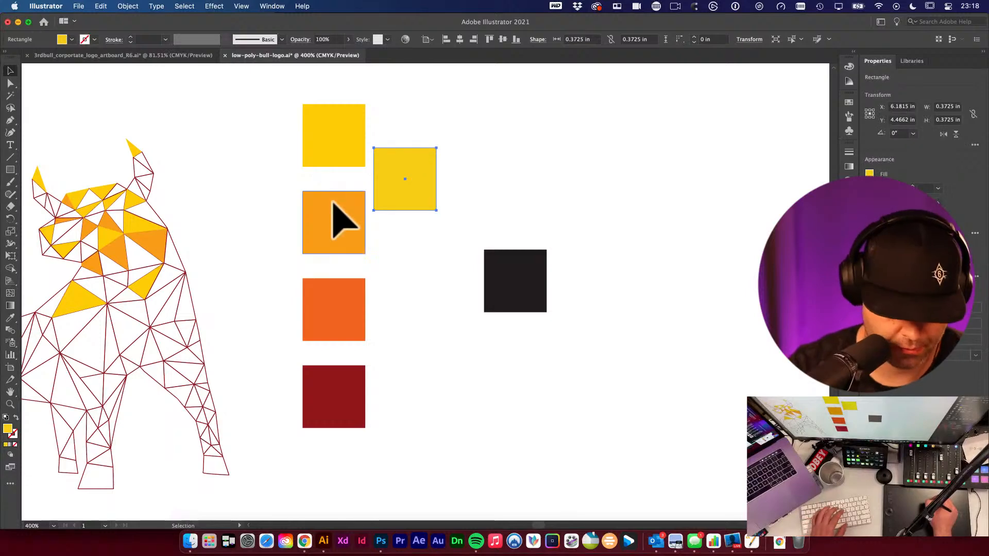
{"action": "key", "text": "i"}
{"action": "scroll", "coordinate": [306, 163], "scroll_direction": "down", "scroll_amount": 1}
{"action": "scroll", "coordinate": [397, 159], "scroll_direction": "up", "scroll_amount": 1}
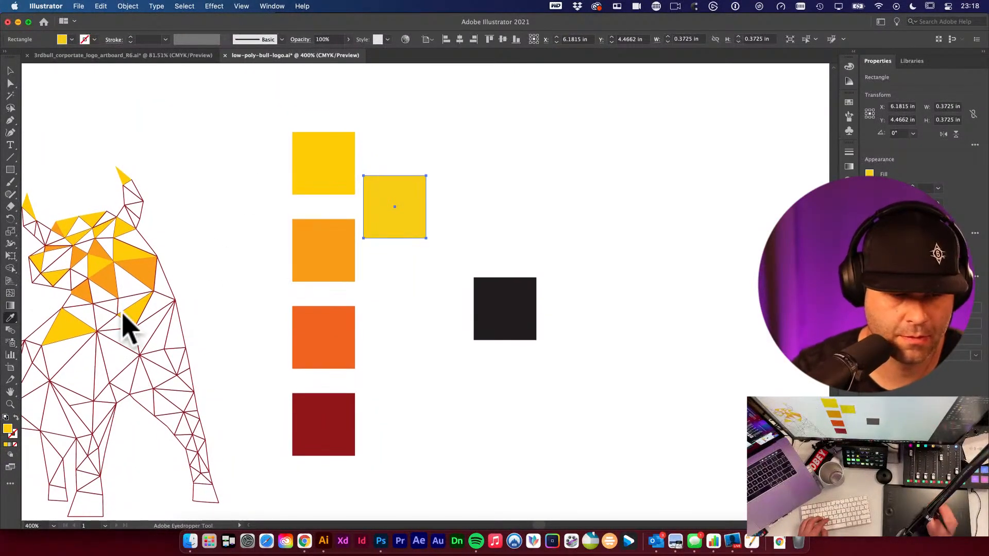
{"action": "key", "text": "b"}
- Recolour the duplicate swatch to the light orange F4A61E in the Color Picker and deselect it
{"action": "double_click", "coordinate": [7, 429]}
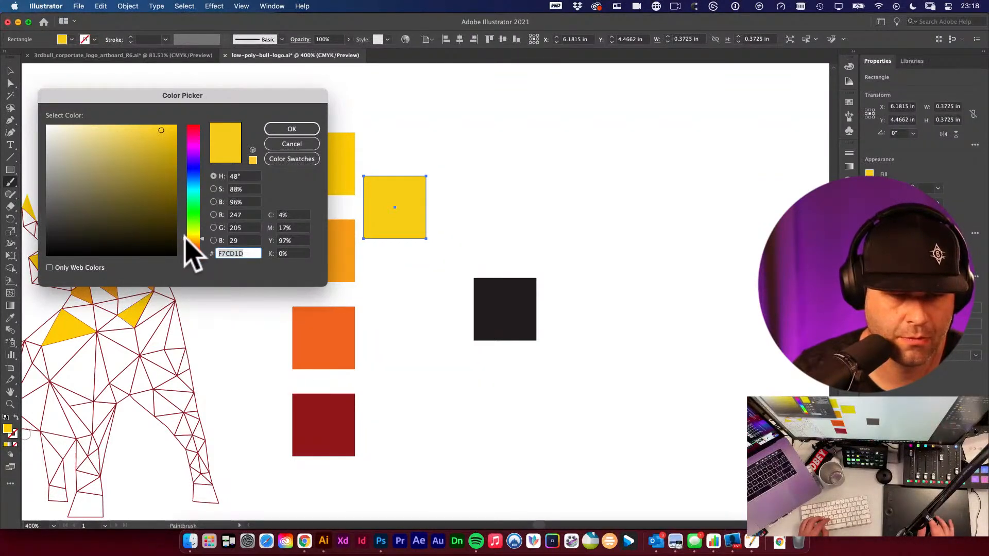
{"action": "left_click", "coordinate": [186, 241]}
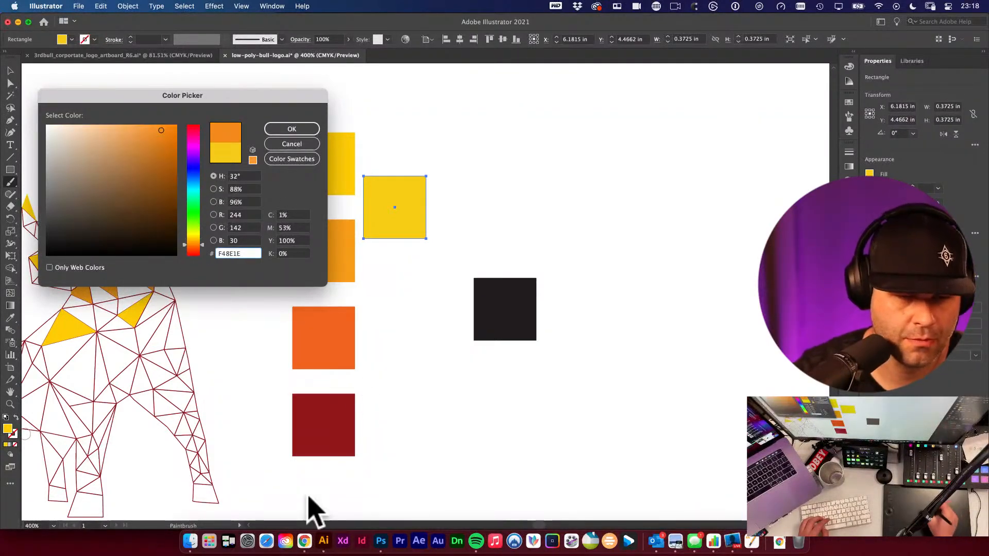
{"action": "left_click", "coordinate": [185, 243]}
{"action": "left_click", "coordinate": [185, 240]}
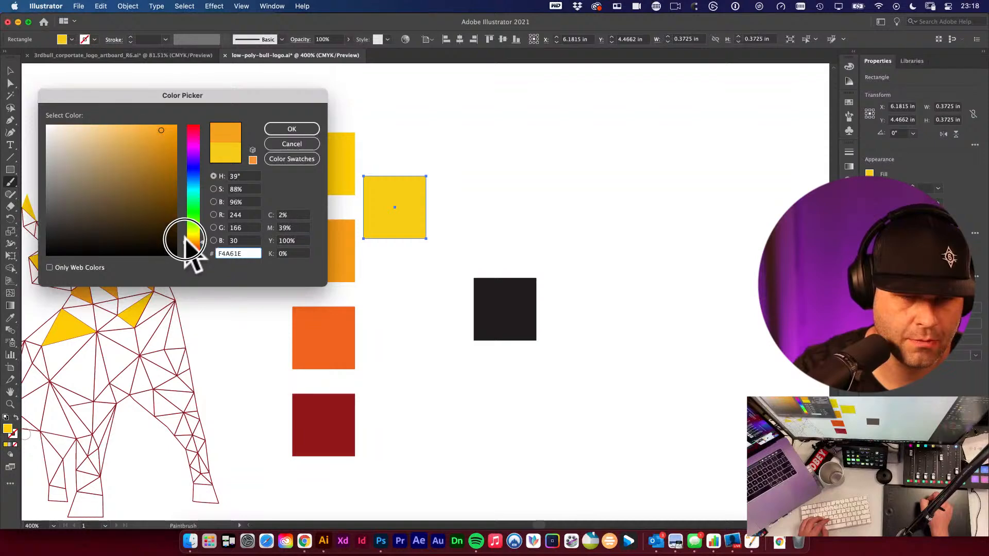
{"action": "left_click", "coordinate": [291, 129]}
{"action": "left_click", "coordinate": [507, 194]}
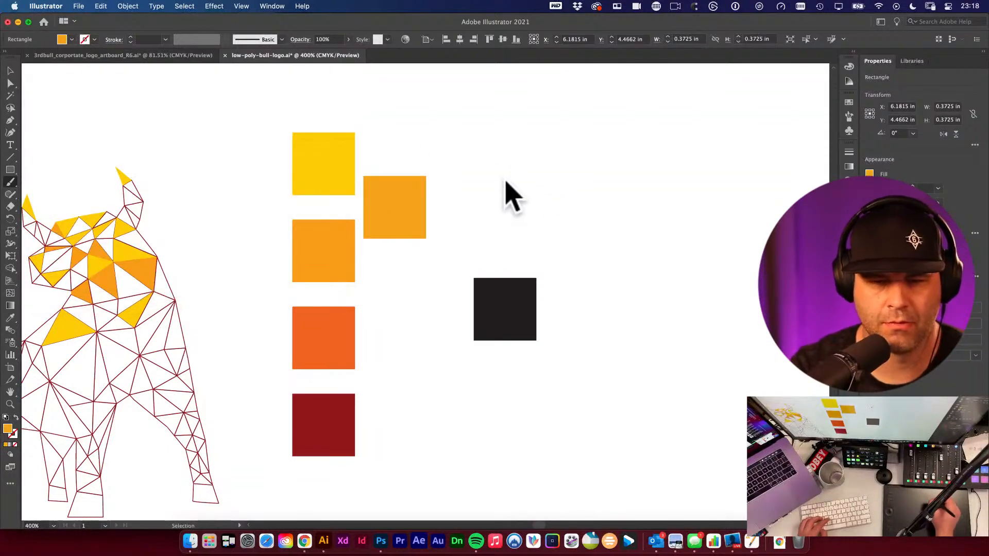
- Select the original light orange swatch and shift its colour to F7991C in the Color Picker
{"action": "key", "text": "shift+x"}
{"action": "key", "text": "v"}
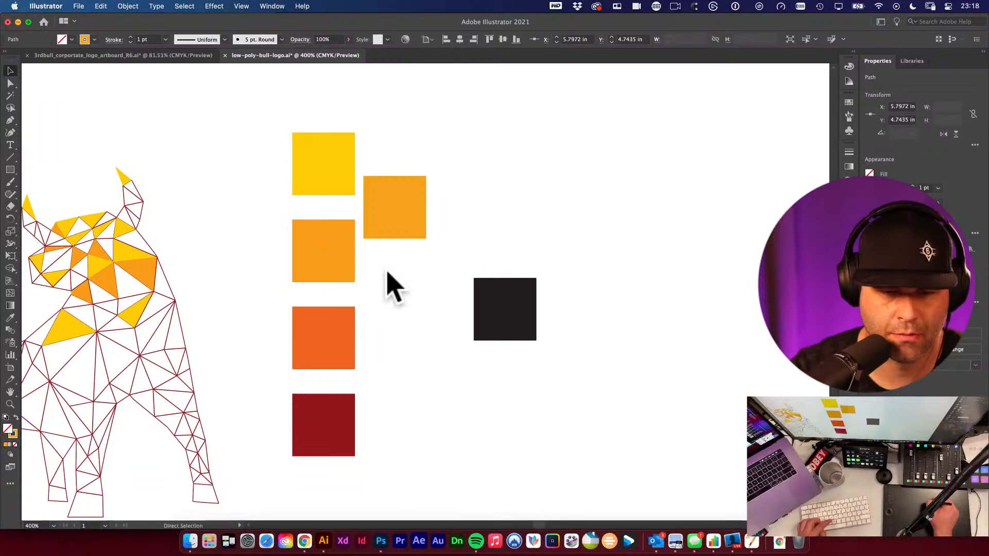
{"action": "key", "text": "shift+x"}
{"action": "left_click", "coordinate": [319, 246]}
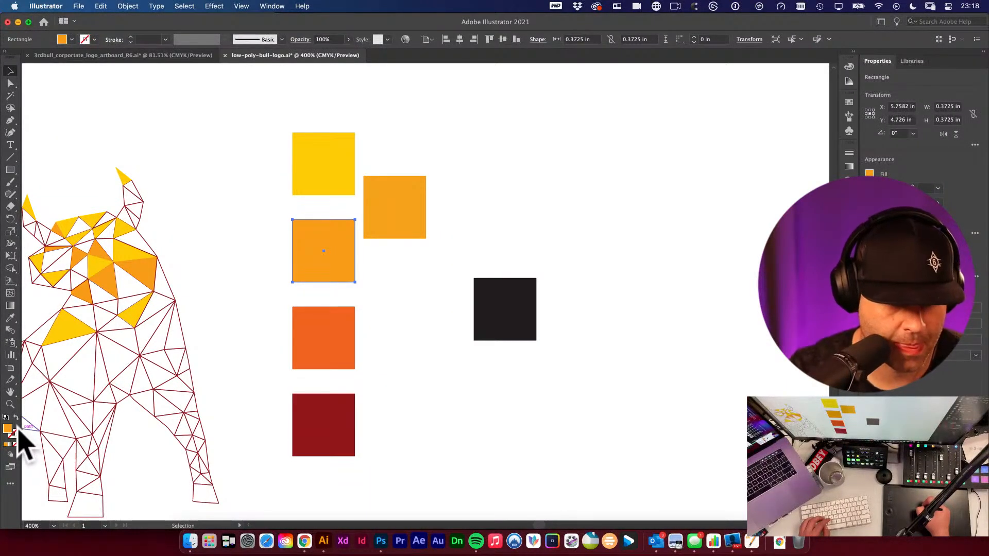
{"action": "double_click", "coordinate": [8, 427]}
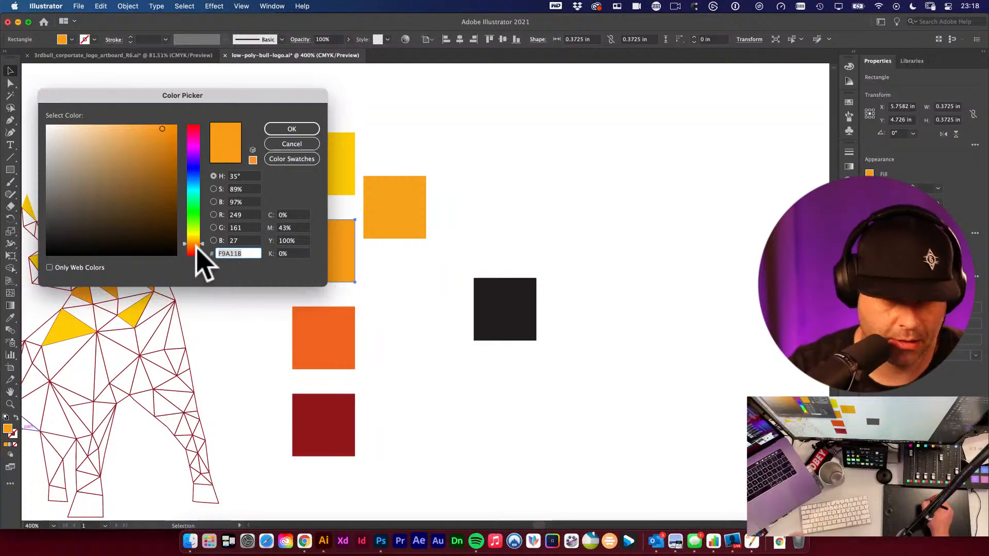
{"action": "left_click_drag", "start_coordinate": [203, 246], "coordinate": [205, 240]}
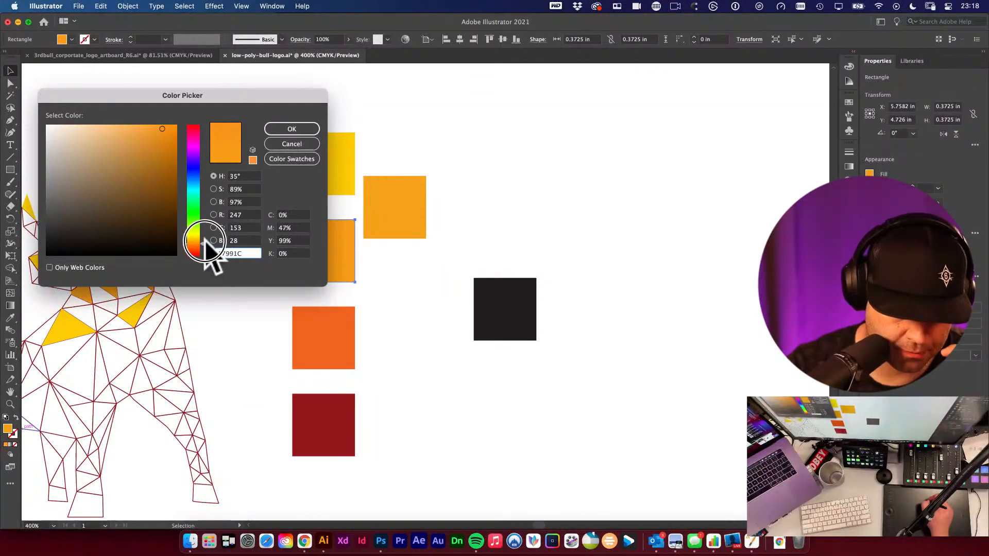
{"action": "left_click", "coordinate": [303, 132]}
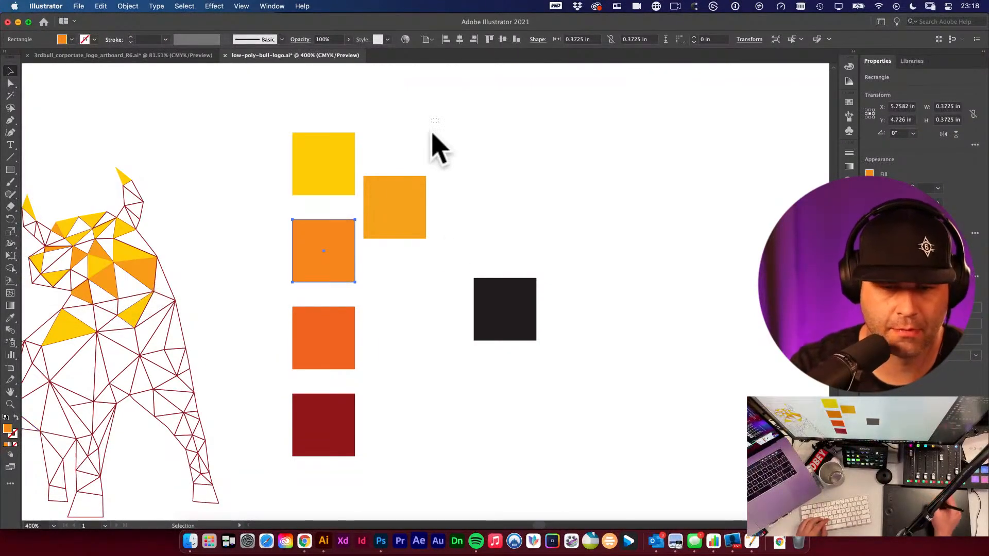
- Duplicate the orange swatch and recolour the copy to EF5925 in the Color Picker
{"action": "left_click", "coordinate": [325, 341]}
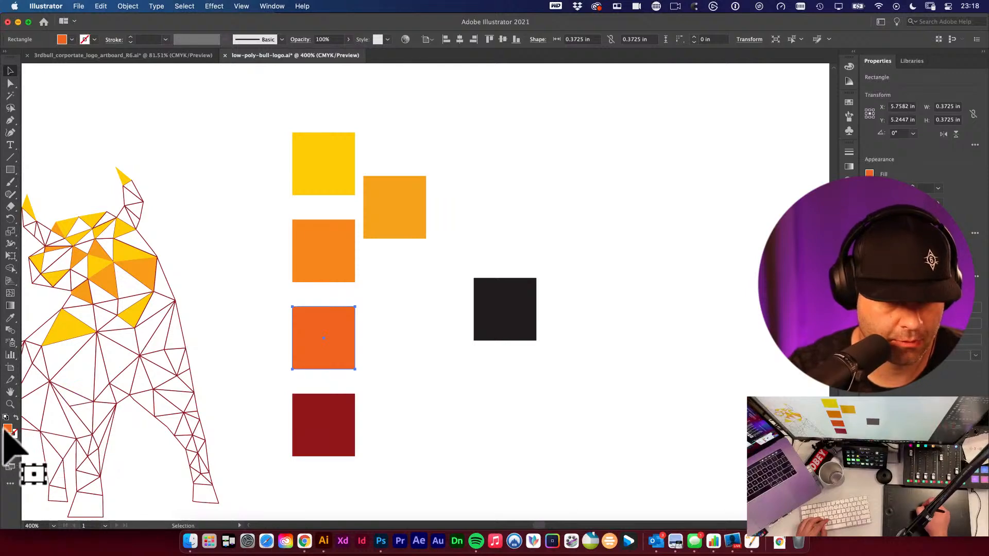
{"action": "left_click_drag", "start_coordinate": [338, 334], "coordinate": [410, 377]}
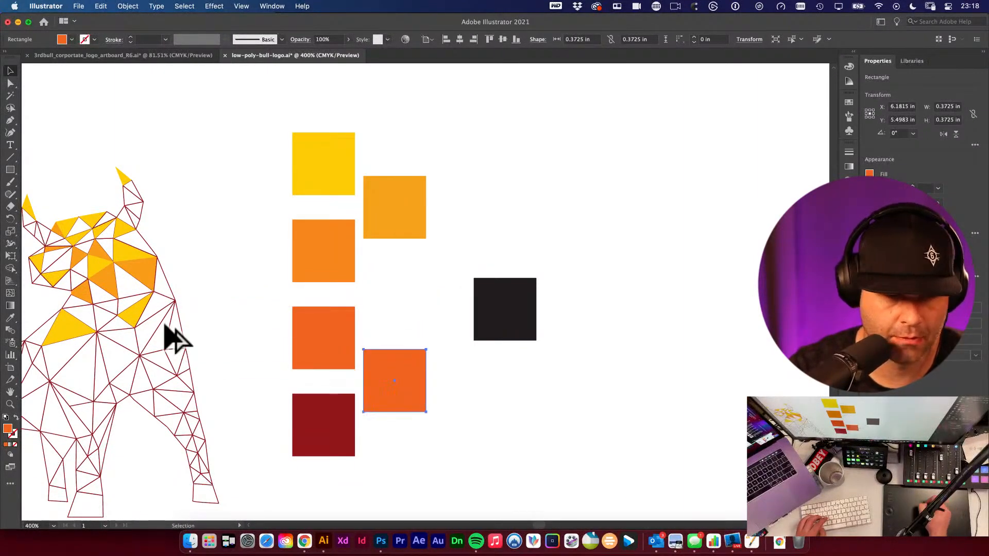
{"action": "double_click", "coordinate": [7, 428]}
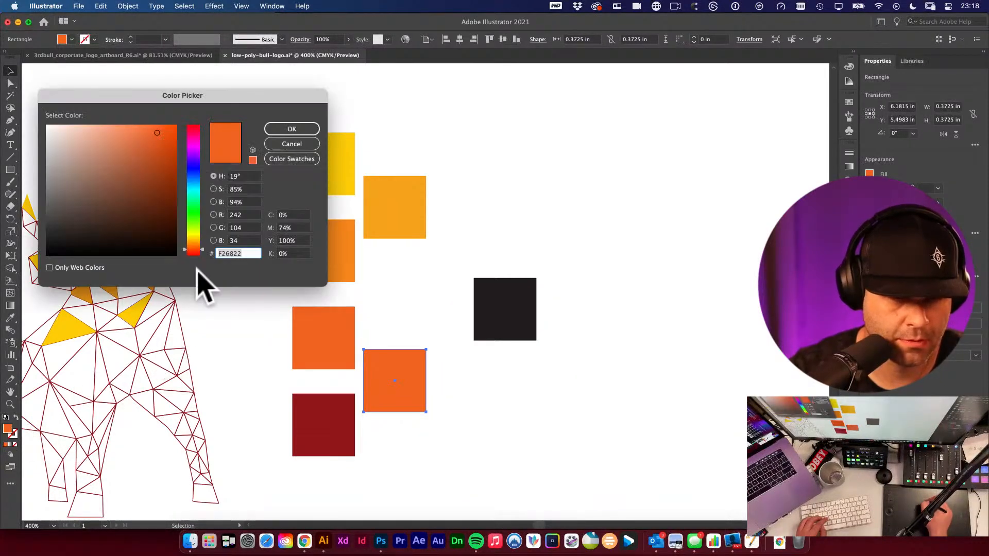
{"action": "left_click", "coordinate": [199, 252]}
{"action": "left_click_drag", "start_coordinate": [200, 251], "coordinate": [202, 249]}
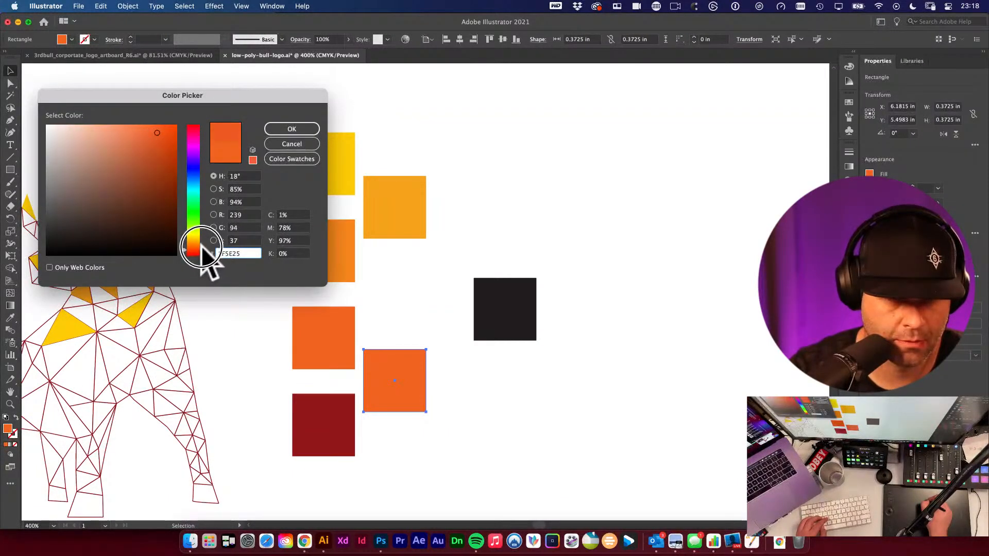
{"action": "left_click", "coordinate": [308, 130]}
{"action": "left_click", "coordinate": [419, 320]}
- Sample the new F4A61E swatch with the Eyedropper and try applying it to a head triangle
{"action": "left_click_drag", "start_coordinate": [271, 330], "coordinate": [403, 278]}
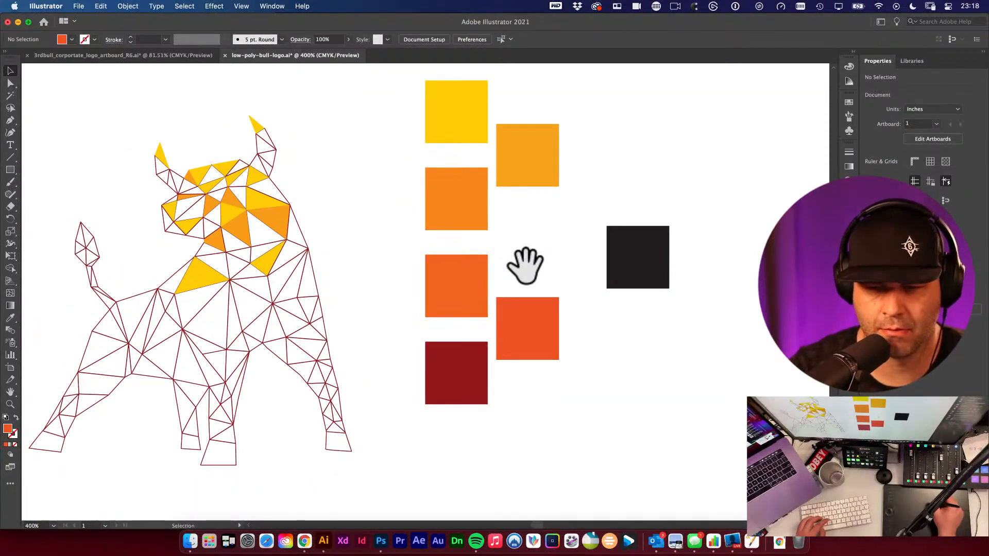
{"action": "key", "text": "i"}
{"action": "left_click", "coordinate": [542, 170]}
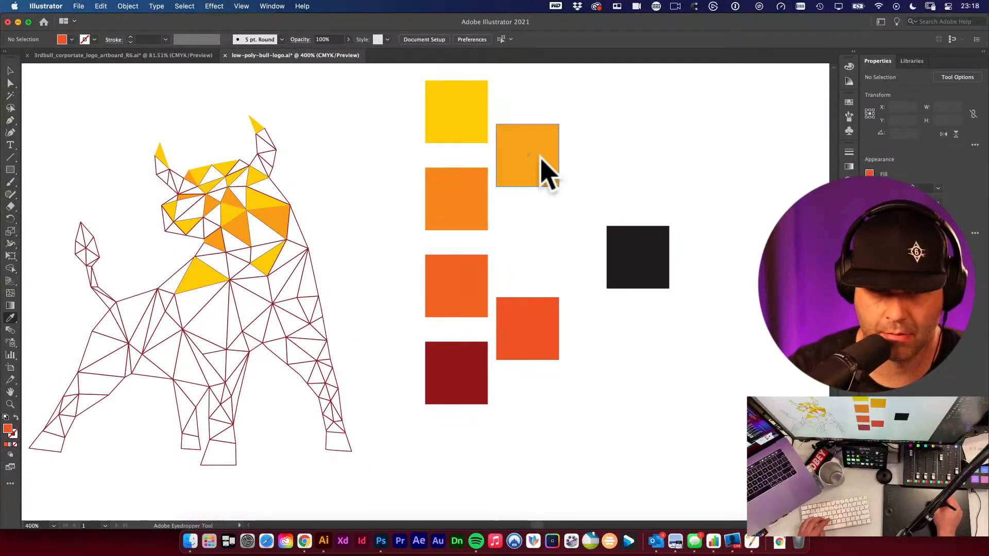
{"action": "left_click", "coordinate": [190, 208]}
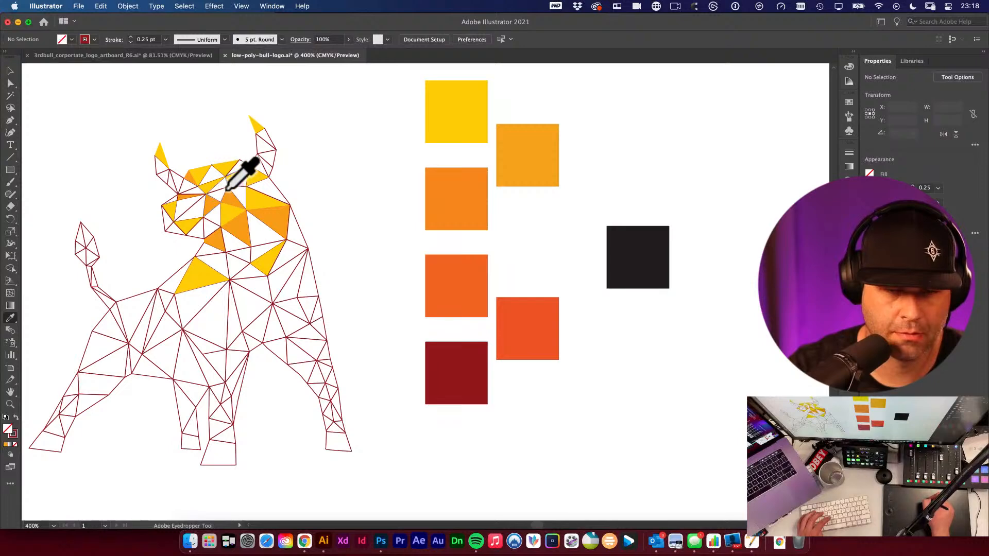
{"action": "left_click", "coordinate": [543, 148]}
{"action": "left_click", "coordinate": [186, 208]}
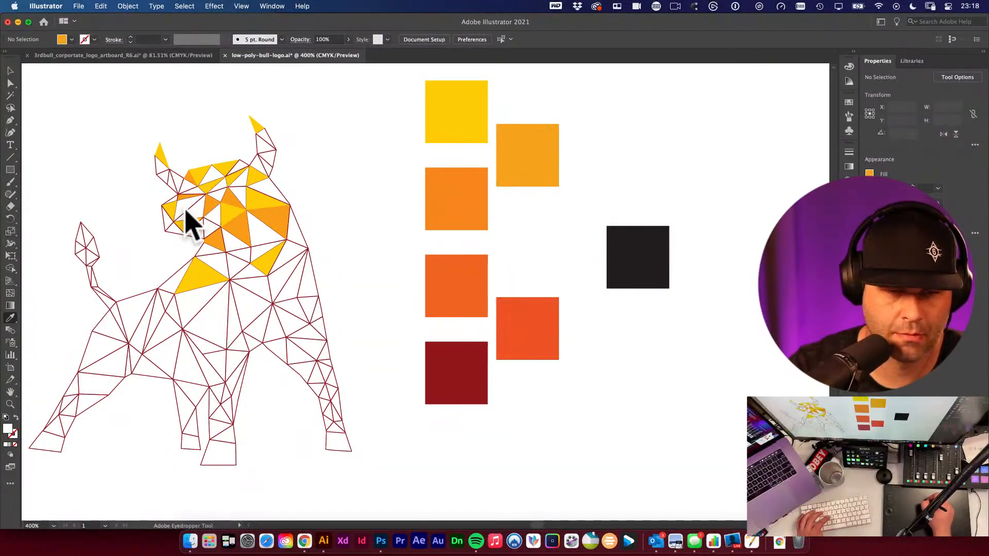
{"action": "left_click", "coordinate": [543, 142]}
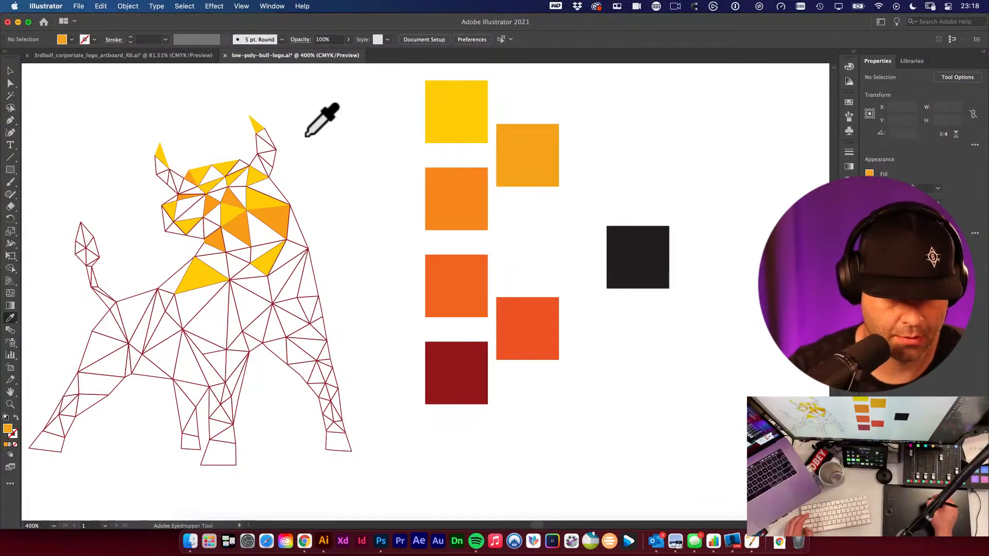
{"action": "left_click", "coordinate": [298, 166]}
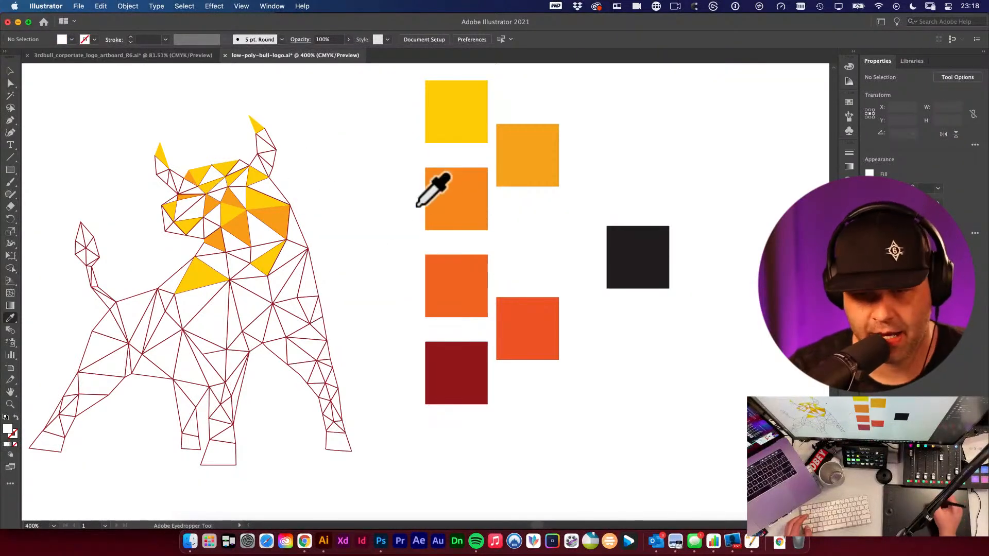
{"action": "left_click", "coordinate": [521, 159]}
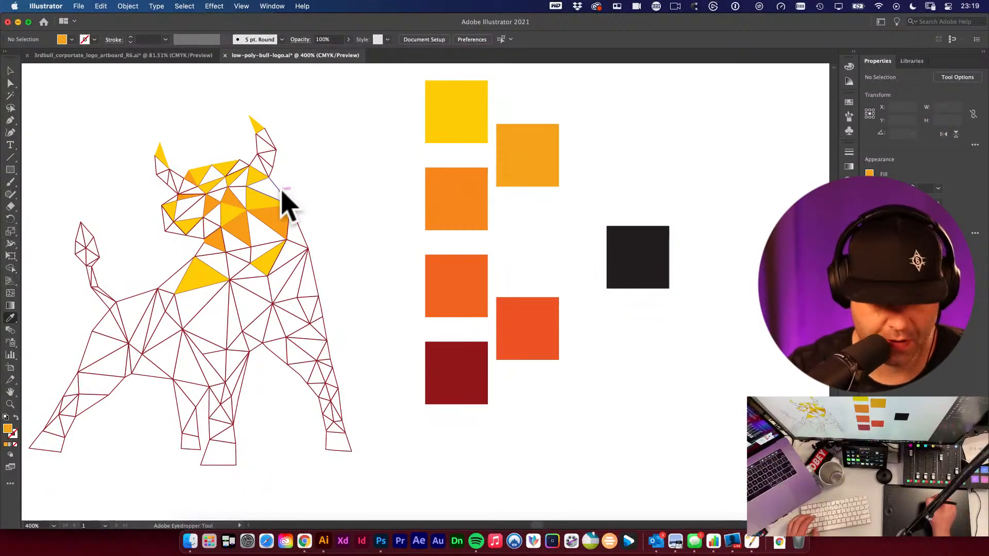
- Pick a head triangle and apply the adjusted F7991C orange swatch to it with the Eyedropper
{"action": "scroll", "coordinate": [288, 200], "scroll_direction": "left", "scroll_amount": 5}
{"action": "scroll", "coordinate": [287, 201], "scroll_direction": "up", "scroll_amount": 2}
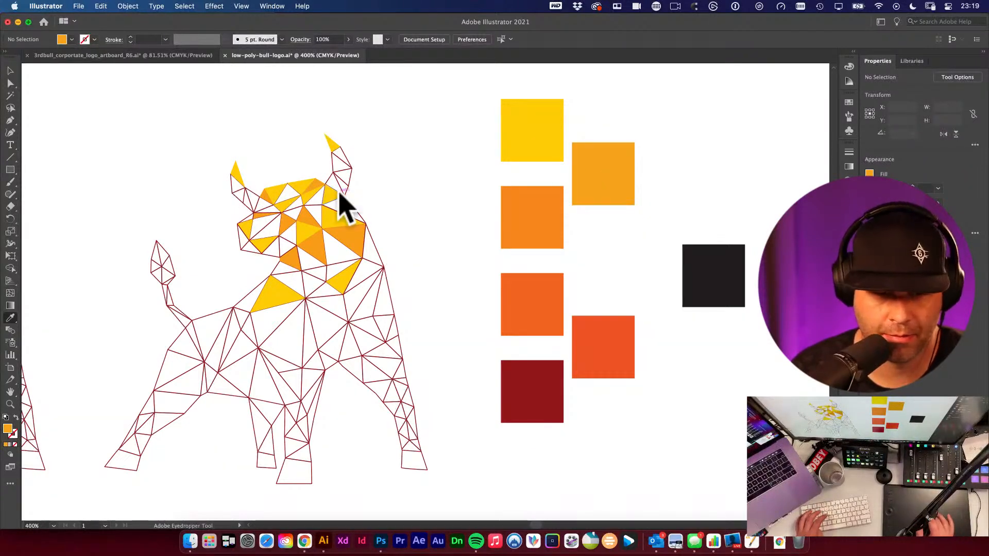
{"action": "left_click", "coordinate": [272, 227]}
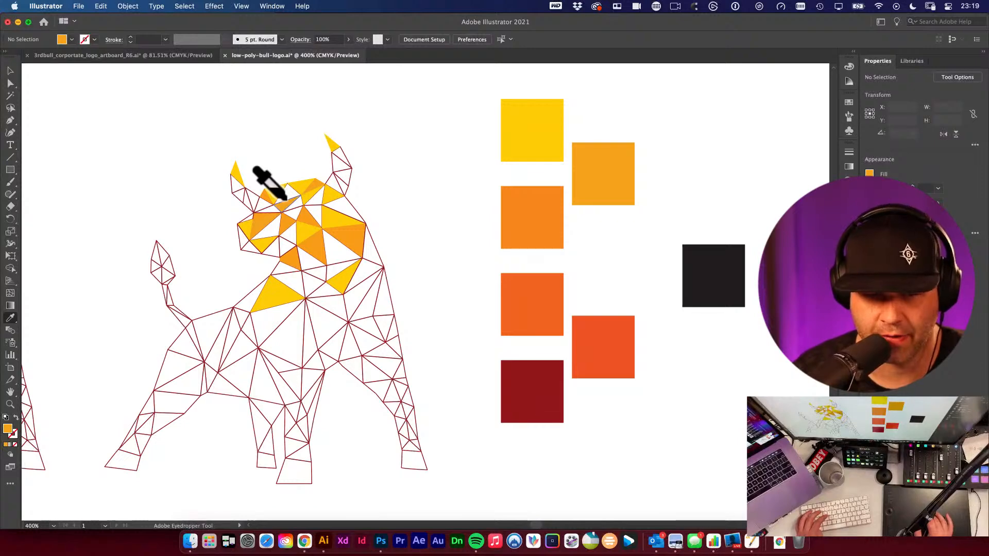
{"action": "left_click", "coordinate": [530, 200]}
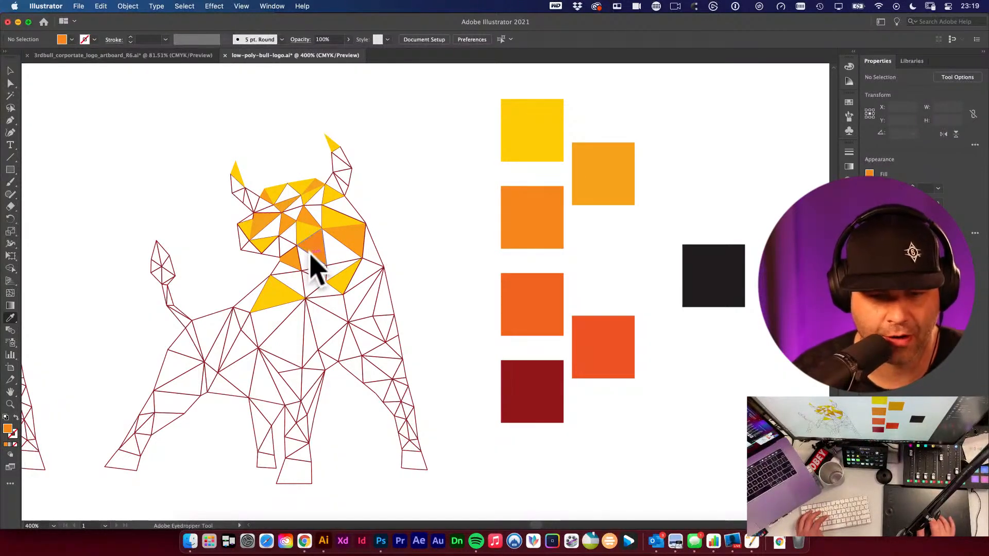
{"action": "key", "text": "v"}
{"action": "left_click", "coordinate": [332, 248], "text": "super"}
{"action": "left_click_drag", "start_coordinate": [333, 250], "coordinate": [249, 210]}
{"action": "left_click", "coordinate": [408, 272], "text": "alt+super"}
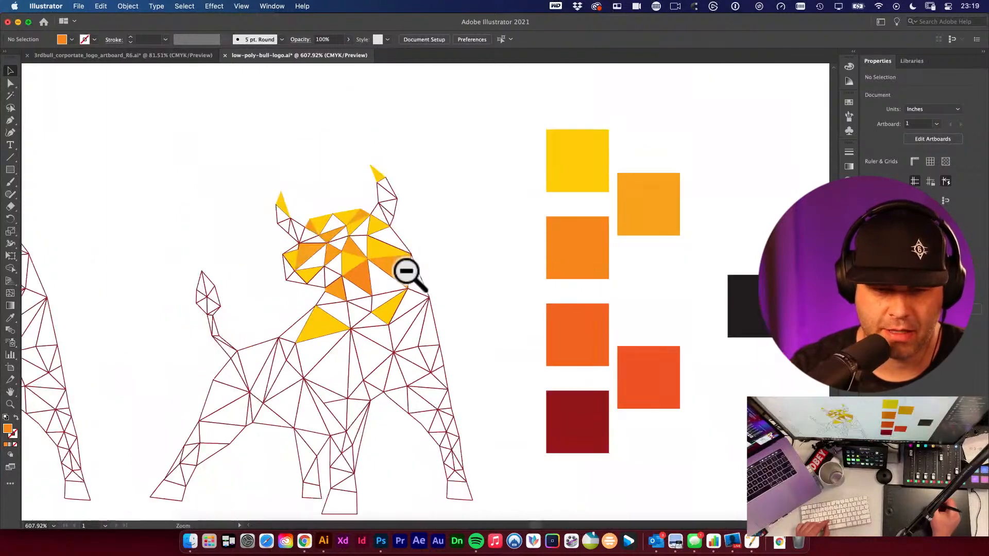
- Zoom out and move the group of colour swatches further to the right of the bulls
{"action": "left_click", "coordinate": [406, 272], "text": "alt+super"}
{"action": "left_click", "coordinate": [405, 268], "text": "alt+super"}
{"action": "left_click_drag", "start_coordinate": [466, 316], "coordinate": [367, 239]}
{"action": "left_click_drag", "start_coordinate": [541, 309], "coordinate": [601, 356]}
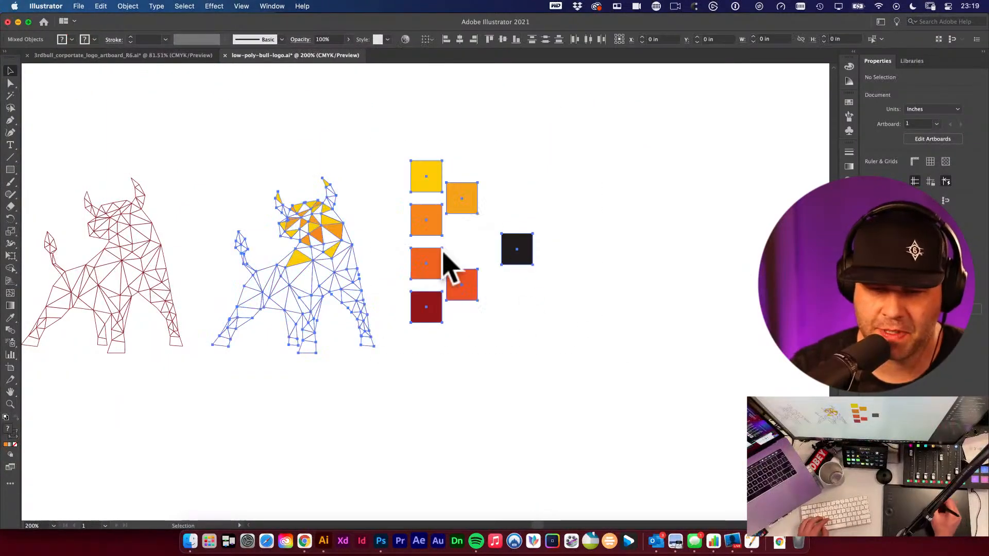
{"action": "key", "text": "super+shift+a"}
{"action": "left_click_drag", "start_coordinate": [395, 125], "coordinate": [544, 345]}
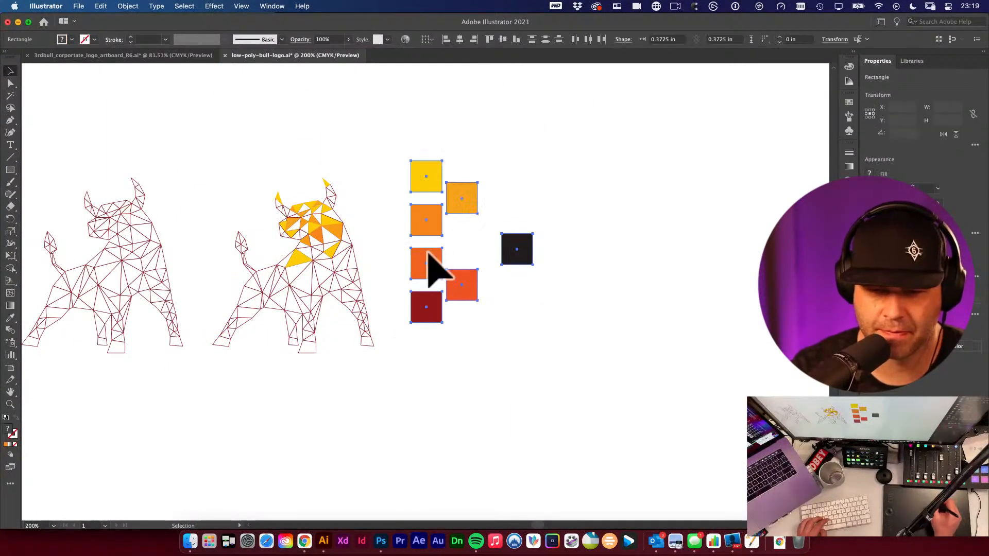
{"action": "left_click_drag", "start_coordinate": [435, 264], "coordinate": [634, 265]}
- Duplicate the coloured bull to its right and fill the whole copy with the yellow swatch
{"action": "left_click_drag", "start_coordinate": [206, 209], "coordinate": [437, 387]}
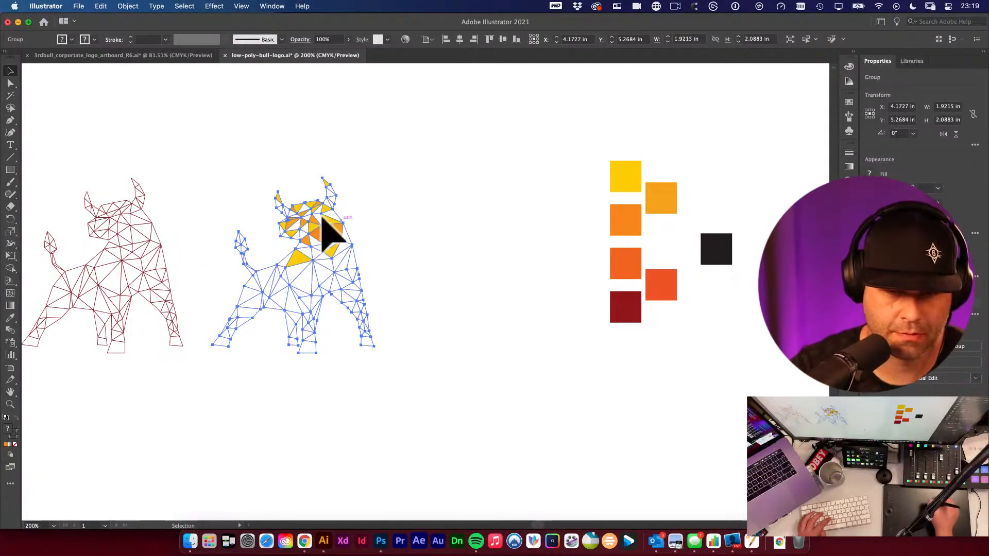
{"action": "left_click_drag", "start_coordinate": [324, 229], "coordinate": [496, 227]}
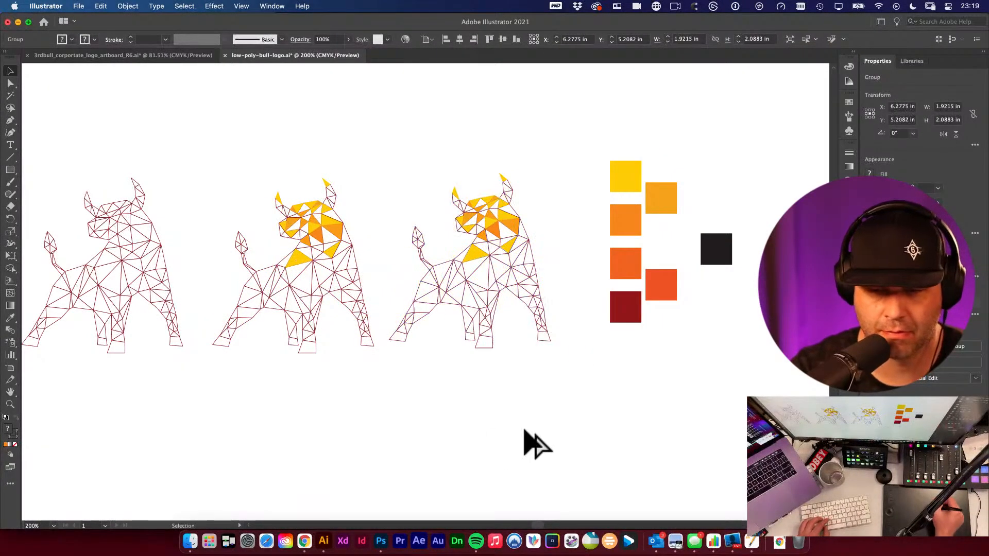
{"action": "left_click", "coordinate": [530, 441]}
{"action": "left_click_drag", "start_coordinate": [394, 160], "coordinate": [563, 426]}
{"action": "key", "text": "i"}
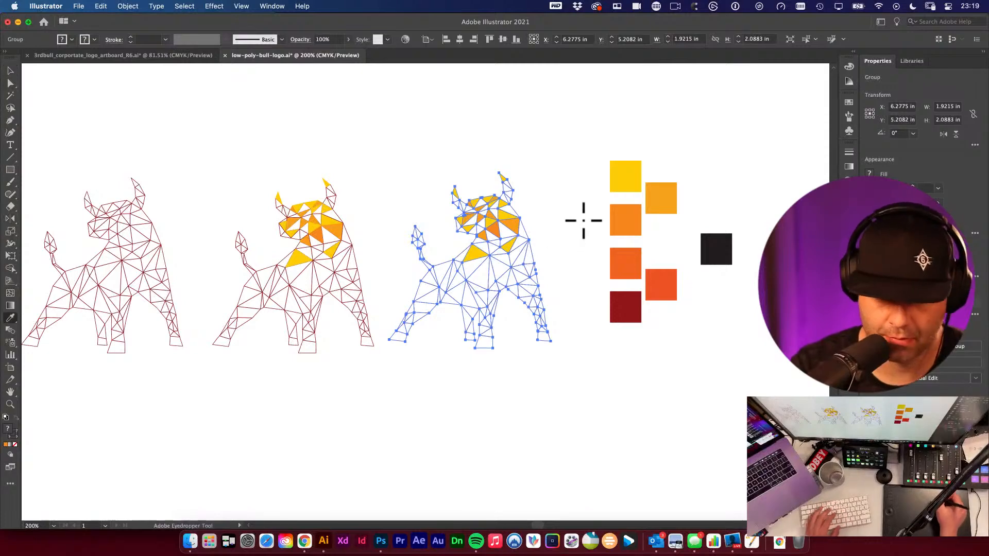
{"action": "left_click", "coordinate": [631, 179]}
{"action": "key", "text": "v"}
{"action": "left_click", "coordinate": [551, 147]}
{"action": "left_click_drag", "start_coordinate": [489, 232], "coordinate": [589, 396]}
{"action": "left_click_drag", "start_coordinate": [543, 195], "coordinate": [453, 287]}
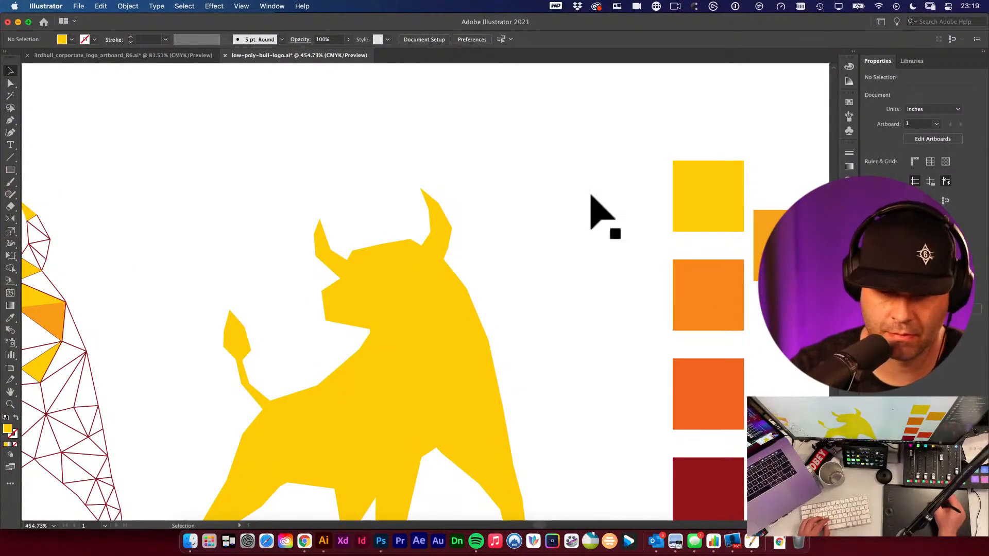
- Apply the F7991C orange swatch with the Eyedropper to the horn tips and several head triangles of the yellow bull
{"action": "key", "text": "i"}
{"action": "left_click", "coordinate": [706, 299]}
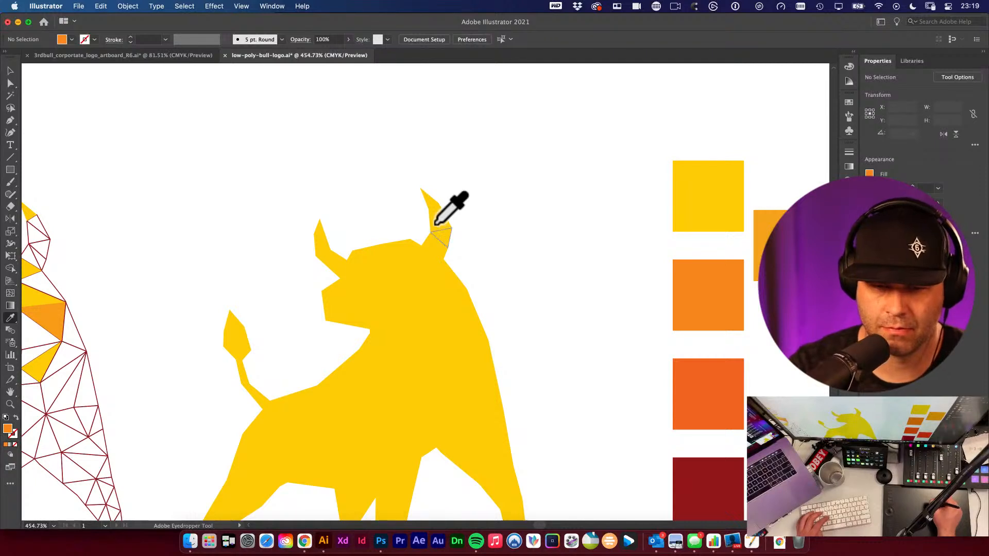
{"action": "left_click", "coordinate": [435, 224]}
{"action": "left_click", "coordinate": [708, 296]}
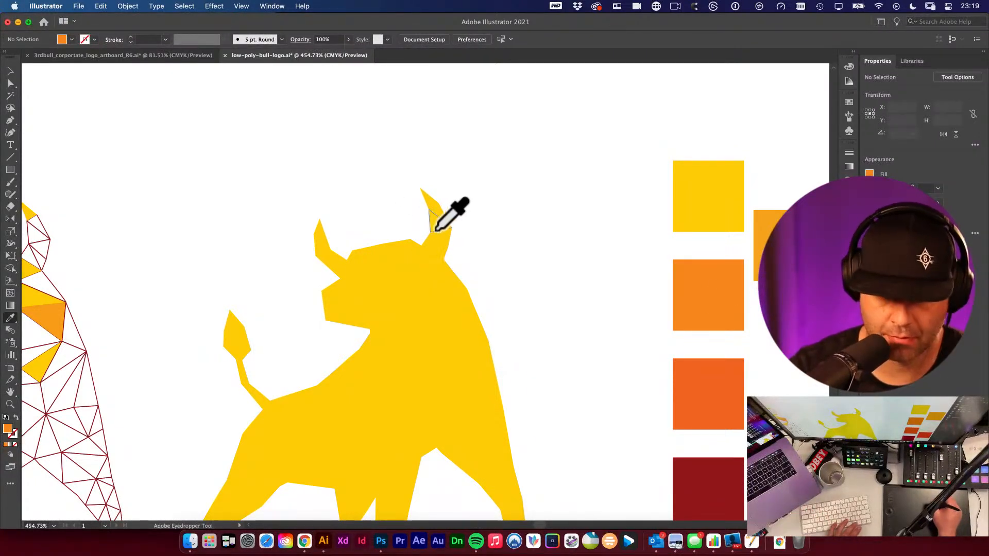
{"action": "left_click", "coordinate": [435, 229], "text": "alt"}
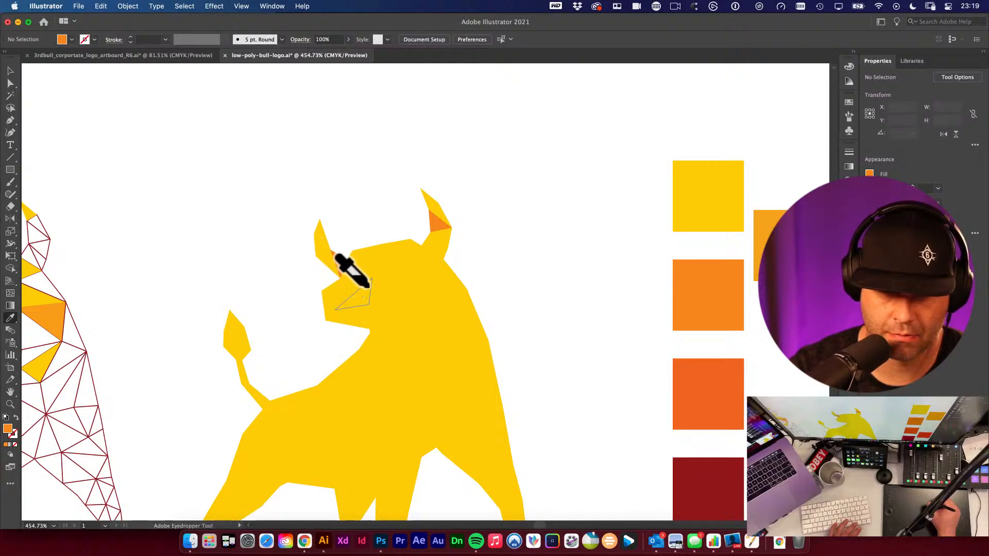
{"action": "left_click", "coordinate": [341, 302], "text": "alt"}
{"action": "left_click", "coordinate": [428, 262], "text": "alt"}
{"action": "left_click", "coordinate": [407, 337], "text": "alt"}
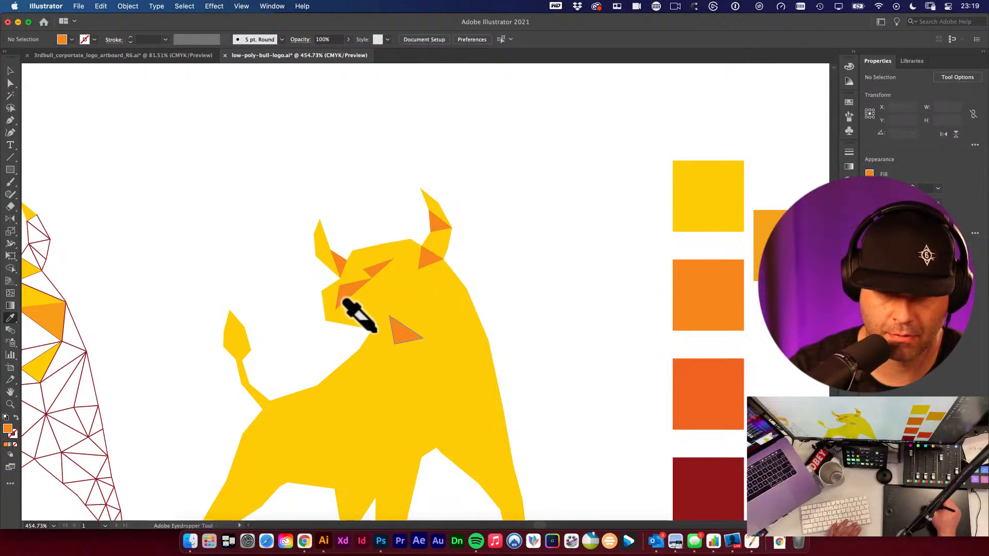
{"action": "left_click", "coordinate": [371, 296], "text": "alt"}
{"action": "left_click", "coordinate": [442, 305], "text": "alt"}
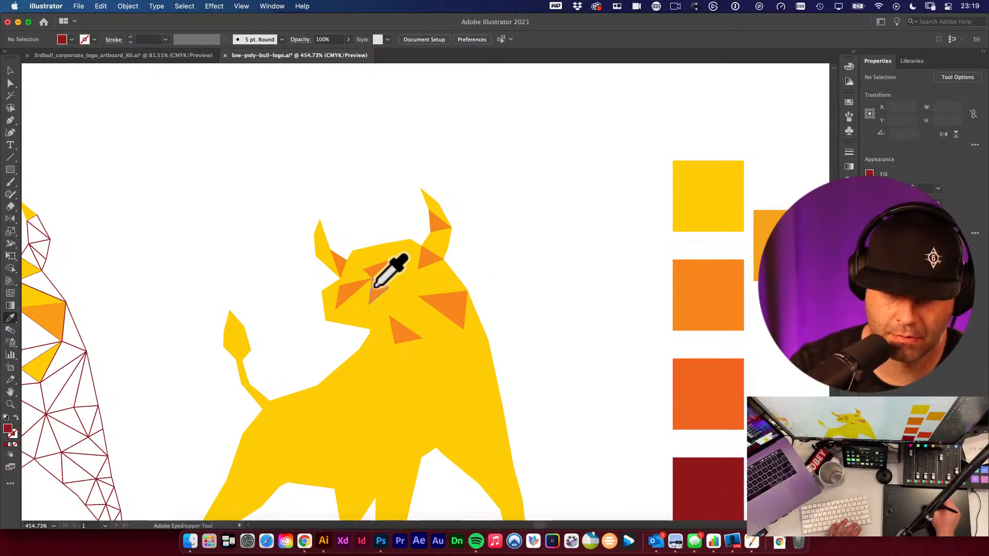
{"action": "left_click", "coordinate": [707, 282], "text": "alt"}
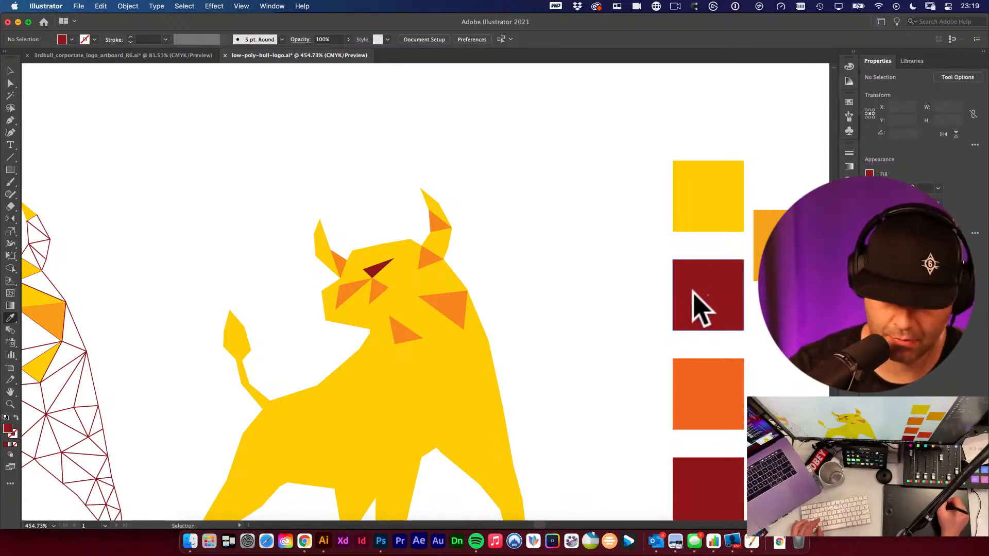
{"action": "key", "text": "super+z"}
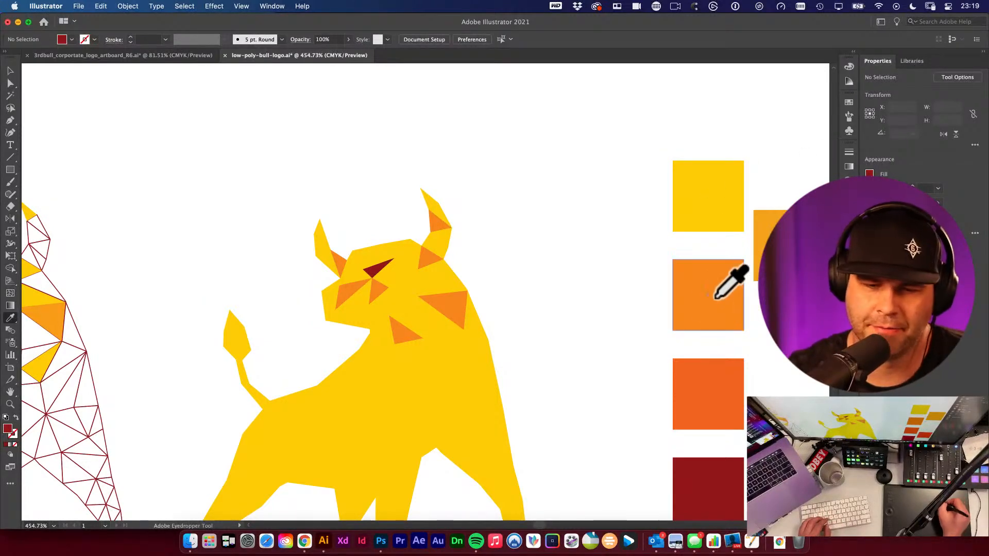
- Apply the orange and darker orange swatches to the triangles around the yellow bull's cheek
{"action": "left_click", "coordinate": [715, 297]}
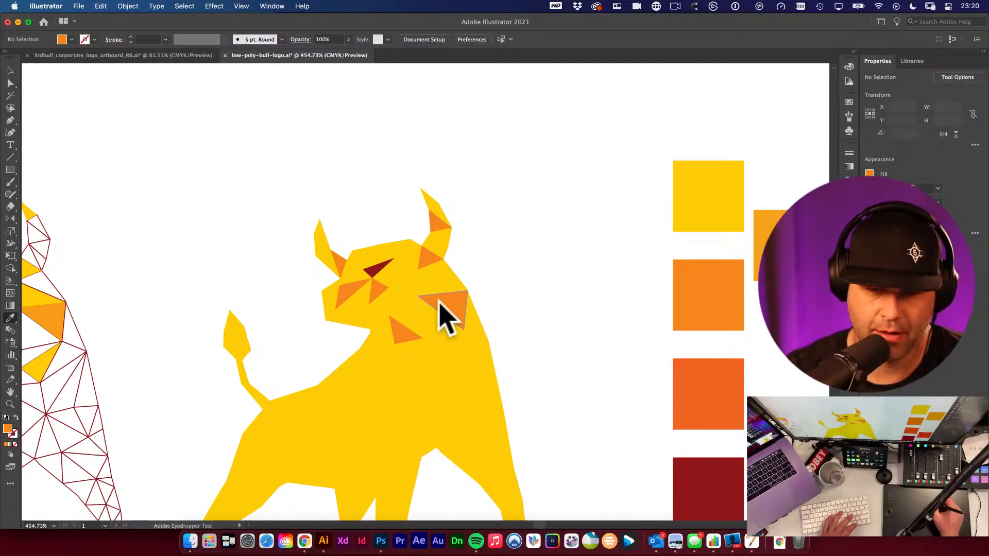
{"action": "left_click", "coordinate": [425, 331], "text": "alt"}
{"action": "left_click", "coordinate": [687, 403]}
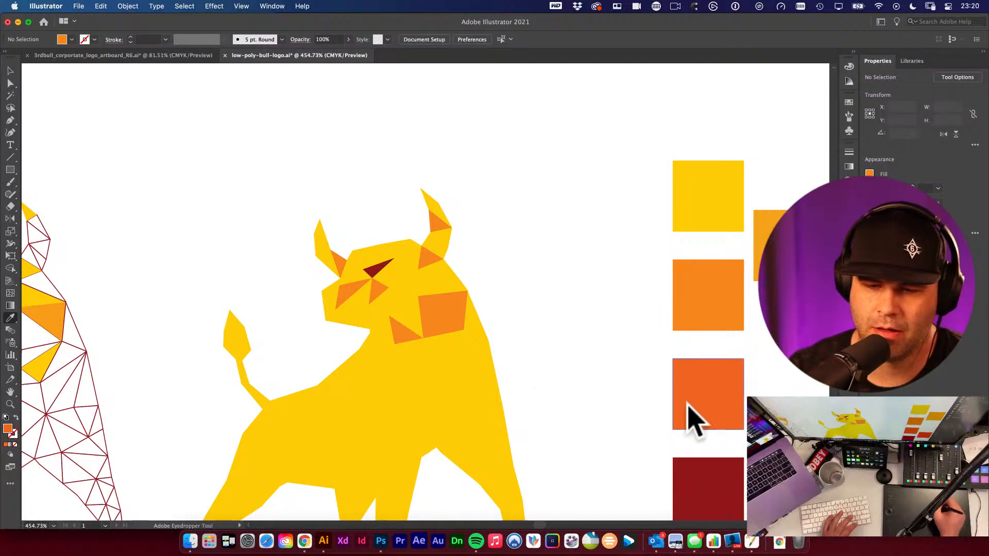
{"action": "left_click", "coordinate": [428, 329], "text": "alt"}
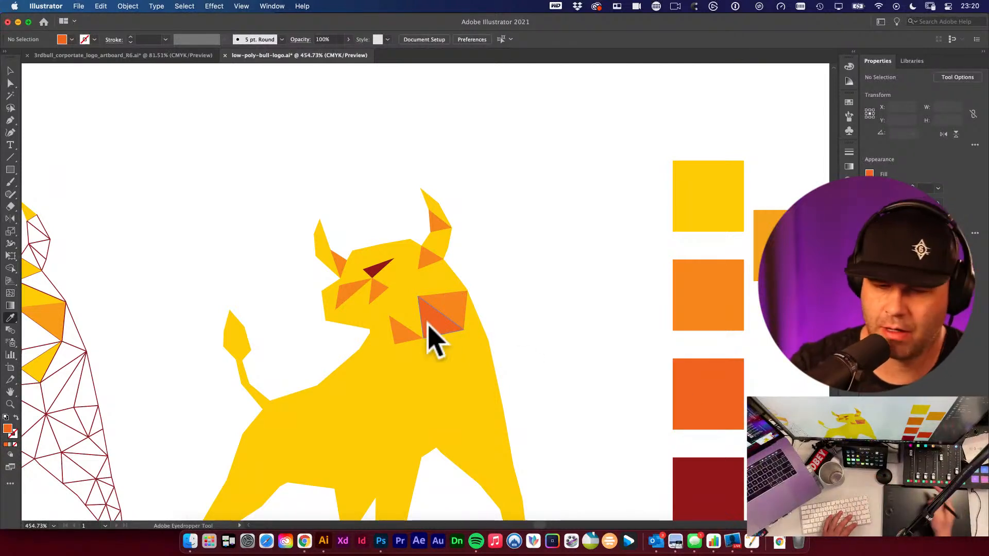
{"action": "left_click", "coordinate": [508, 376]}
{"action": "left_click", "coordinate": [407, 289], "text": "alt"}
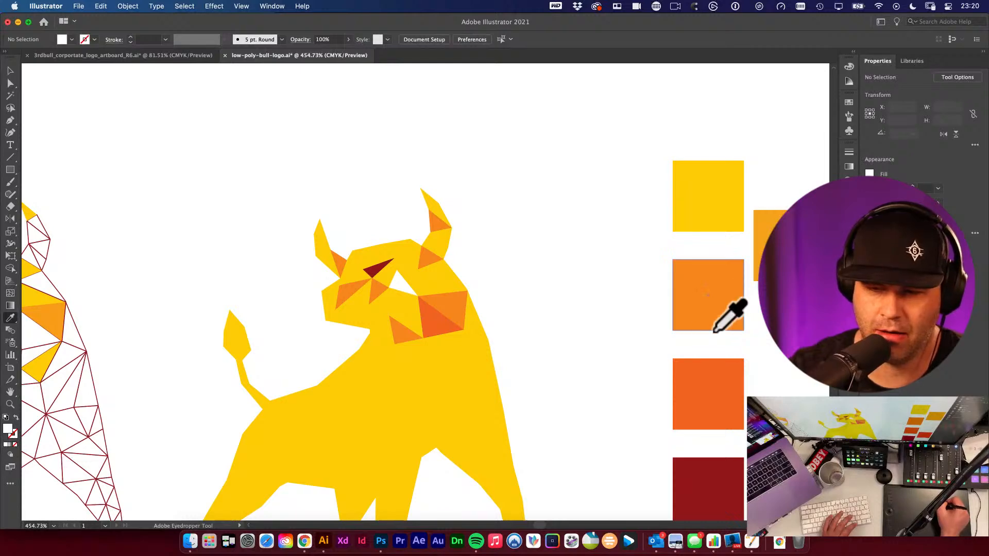
{"action": "left_click", "coordinate": [719, 321]}
{"action": "left_click", "coordinate": [687, 368], "text": "alt"}
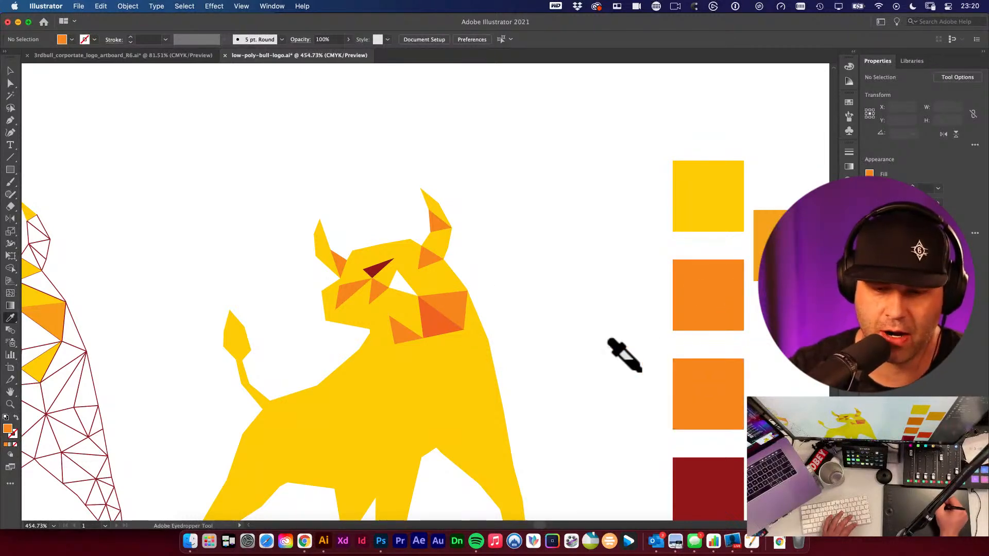
{"action": "key", "text": "super+z"}
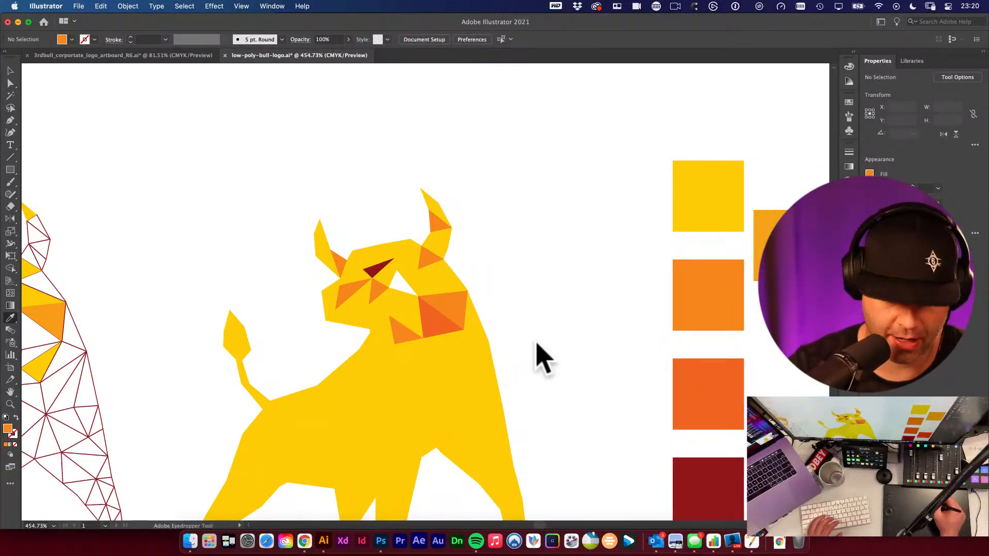
- Apply the red-orange swatch to a face triangle and to several triangles across the bull's neck, body and front leg
{"action": "left_click", "coordinate": [703, 379]}
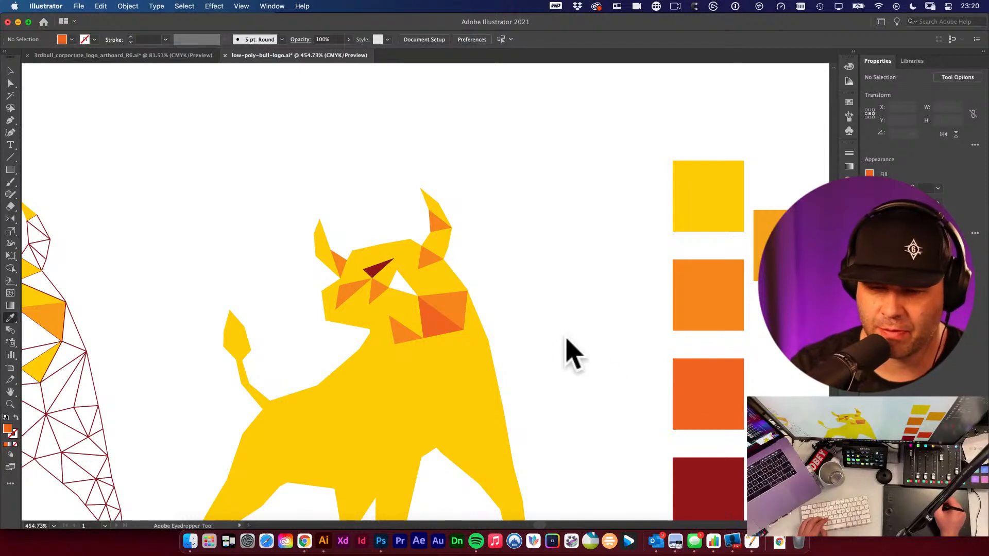
{"action": "left_click", "coordinate": [404, 291], "text": "alt"}
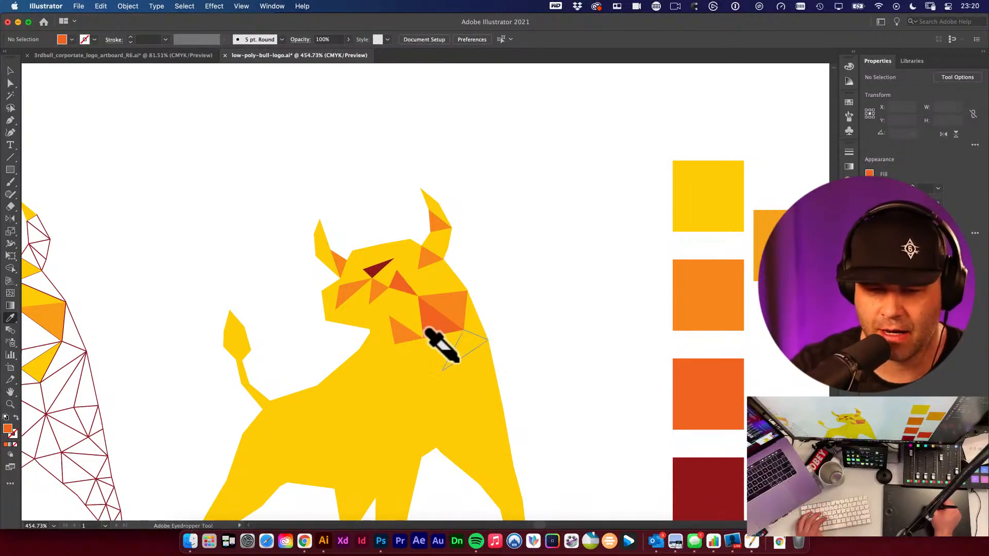
{"action": "left_click", "coordinate": [371, 375], "text": "alt"}
{"action": "left_click", "coordinate": [443, 412], "text": "alt"}
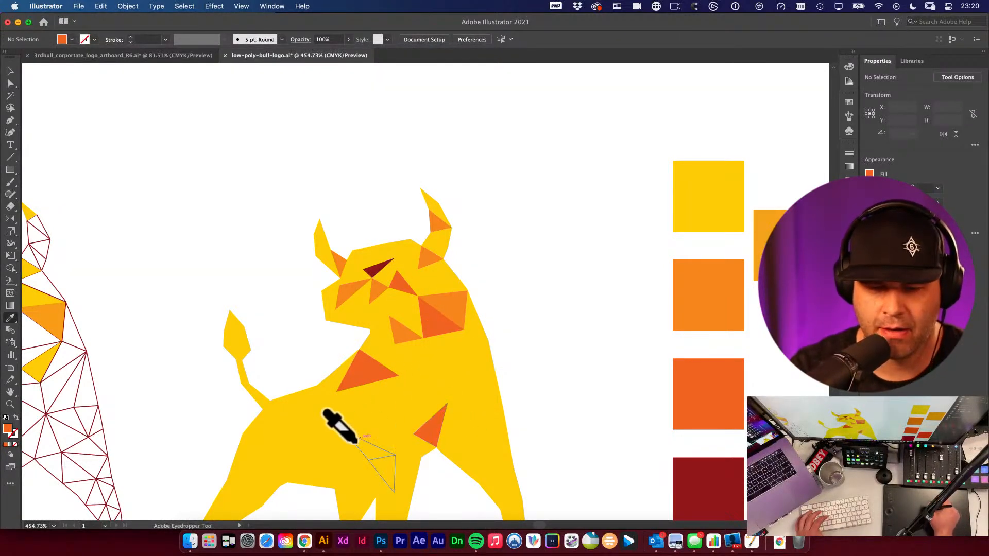
{"action": "left_click", "coordinate": [355, 443], "text": "alt"}
{"action": "left_click", "coordinate": [446, 380], "text": "alt"}
{"action": "left_click", "coordinate": [285, 434], "text": "alt"}
{"action": "left_click", "coordinate": [509, 459], "text": "alt"}
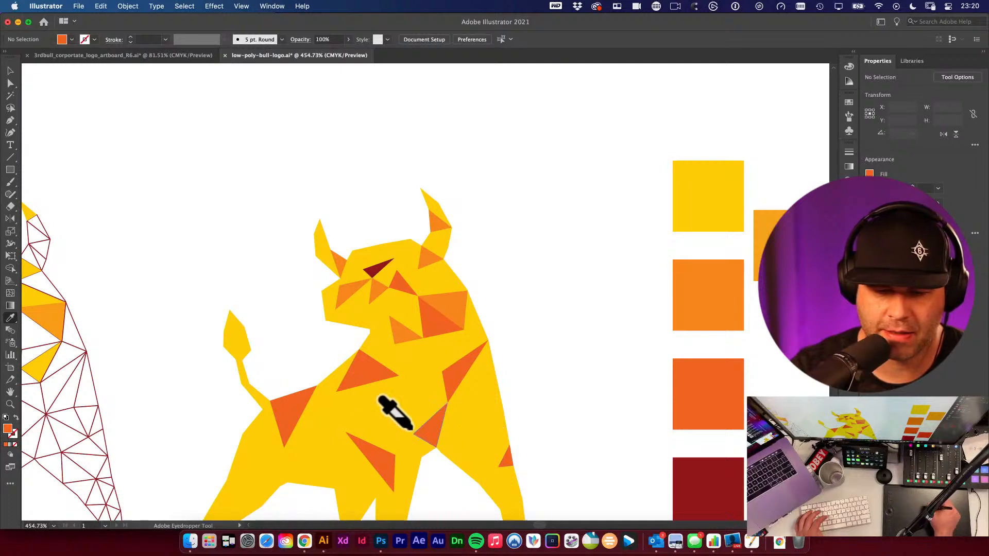
{"action": "left_click", "coordinate": [389, 405], "text": "alt"}
{"action": "left_click_drag", "start_coordinate": [395, 400], "coordinate": [450, 227]}
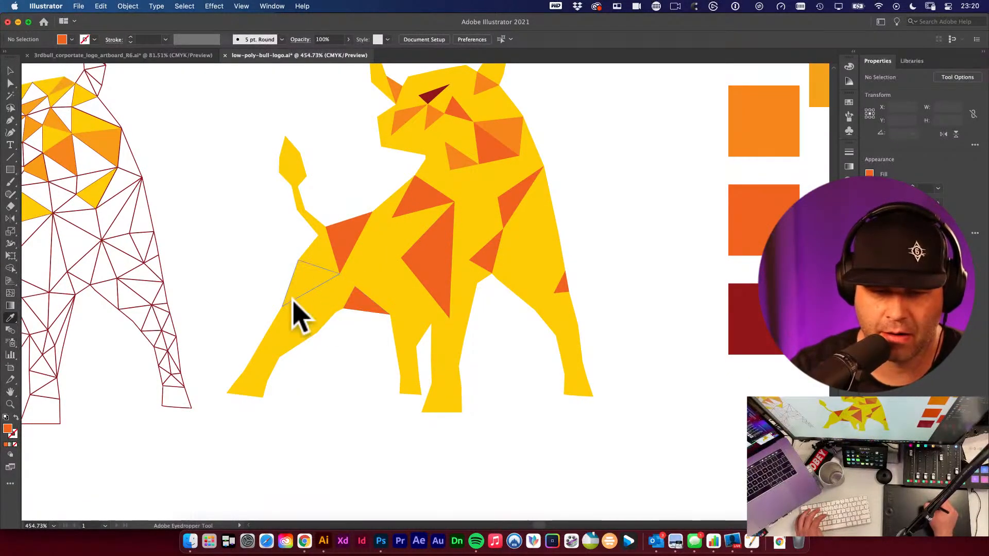
{"action": "left_click", "coordinate": [309, 288], "text": "alt"}
{"action": "left_click", "coordinate": [375, 280], "text": "alt"}
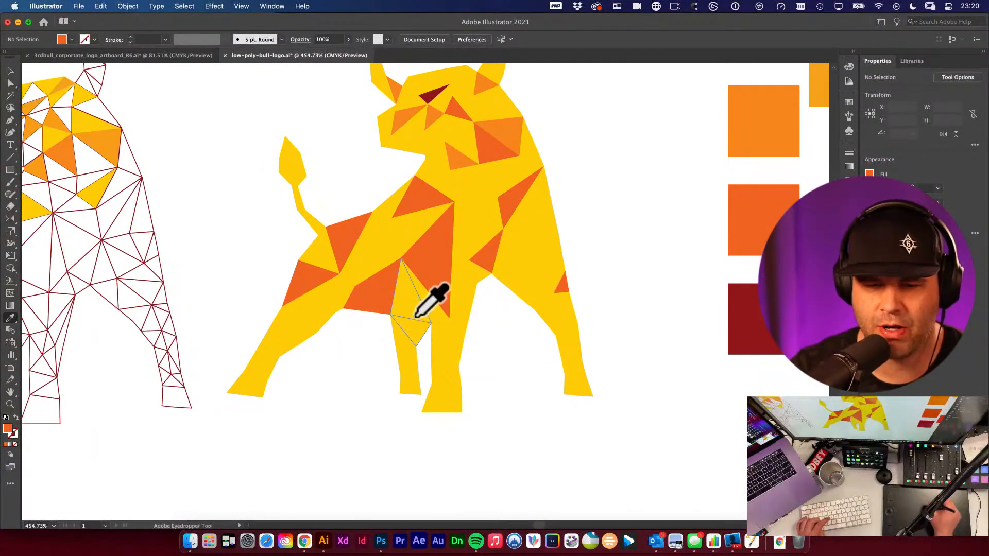
{"action": "key", "text": "super+z"}
- Apply the red-orange swatch to more triangles on the bull's chest, belly, shoulders and legs
{"action": "left_click_drag", "start_coordinate": [313, 246], "coordinate": [343, 277]}
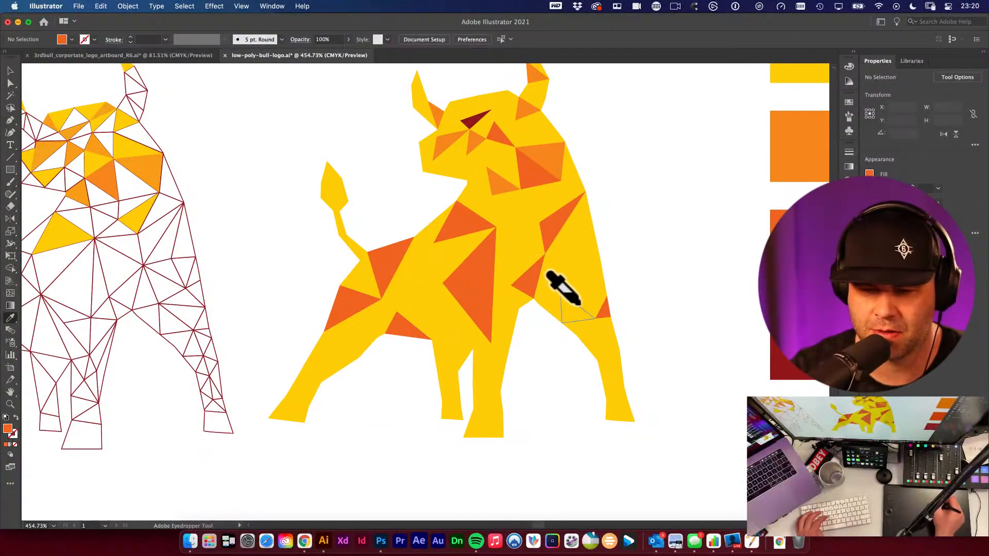
{"action": "left_click", "coordinate": [580, 305], "text": "alt"}
{"action": "left_click", "coordinate": [581, 259], "text": "alt"}
{"action": "left_click", "coordinate": [327, 352], "text": "alt"}
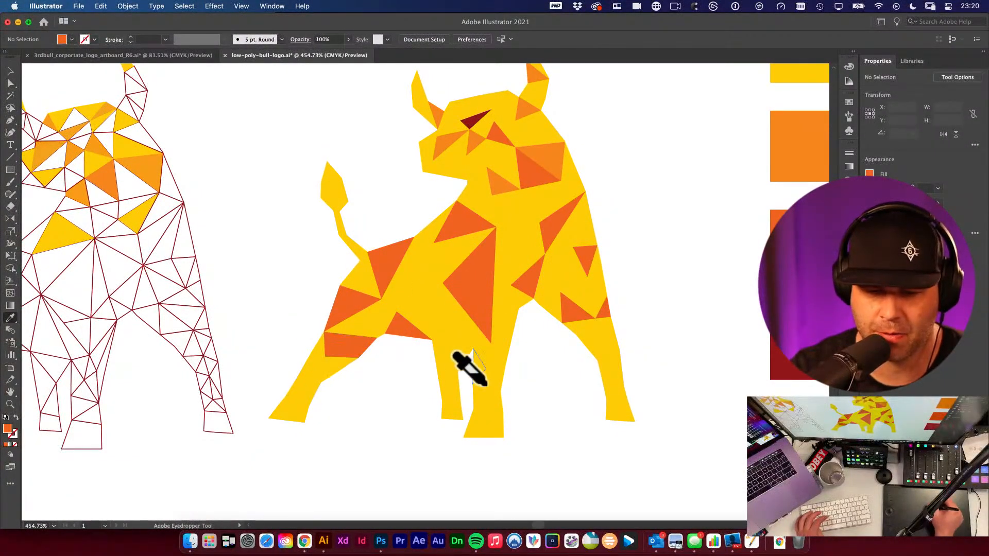
{"action": "left_click", "coordinate": [500, 344], "text": "alt"}
{"action": "left_click", "coordinate": [420, 283], "text": "alt"}
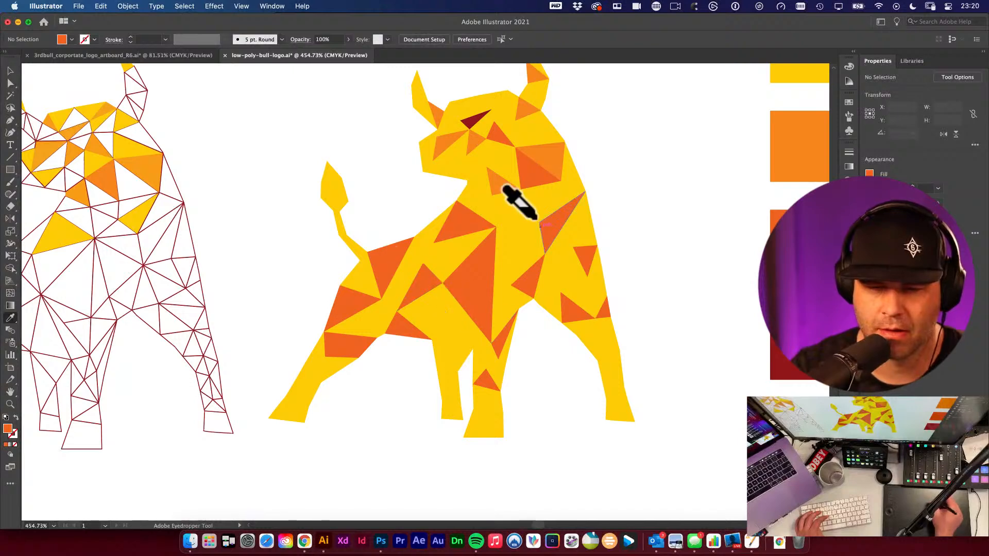
{"action": "left_click", "coordinate": [476, 195], "text": "alt"}
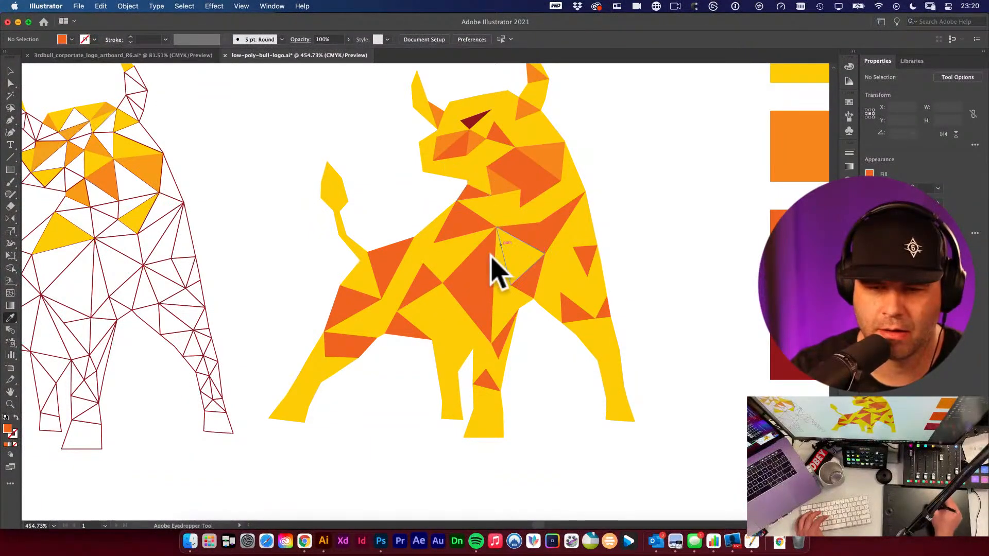
{"action": "left_click", "coordinate": [516, 273], "text": "alt"}
{"action": "left_click", "coordinate": [424, 249], "text": "alt"}
{"action": "left_click", "coordinate": [451, 348], "text": "alt"}
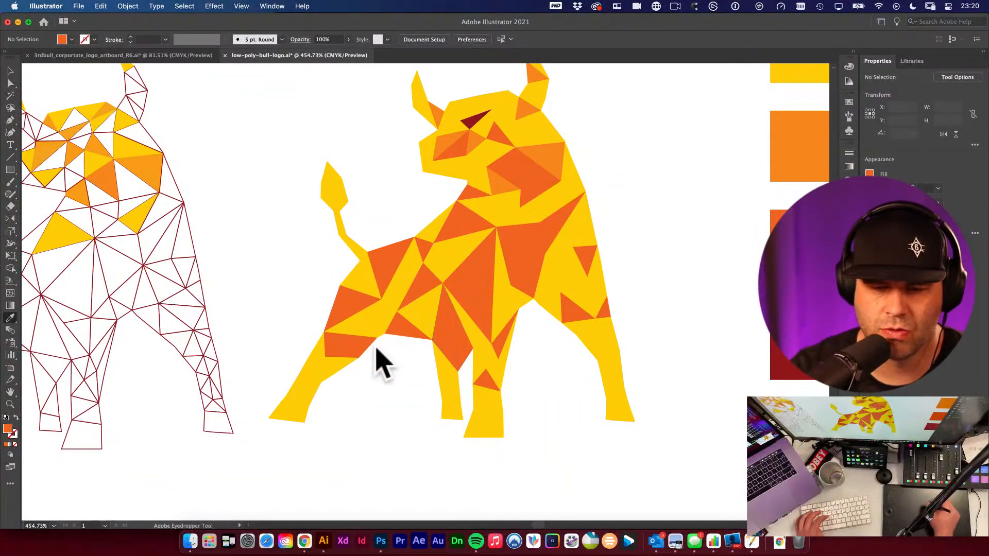
{"action": "left_click", "coordinate": [310, 385], "text": "alt"}
{"action": "left_click", "coordinate": [364, 314], "text": "alt"}
{"action": "left_click", "coordinate": [364, 273], "text": "alt"}
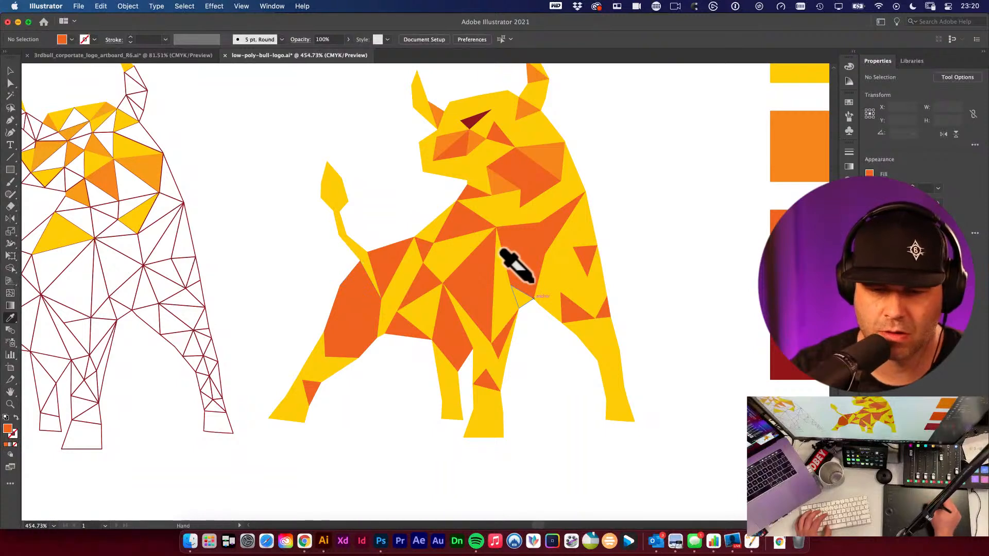
- Apply the dark red swatch to a hindquarter triangle and a triangle on the front leg
{"action": "left_click_drag", "start_coordinate": [628, 274], "coordinate": [537, 266]}
{"action": "left_click", "coordinate": [704, 329]}
{"action": "left_click", "coordinate": [264, 311], "text": "alt"}
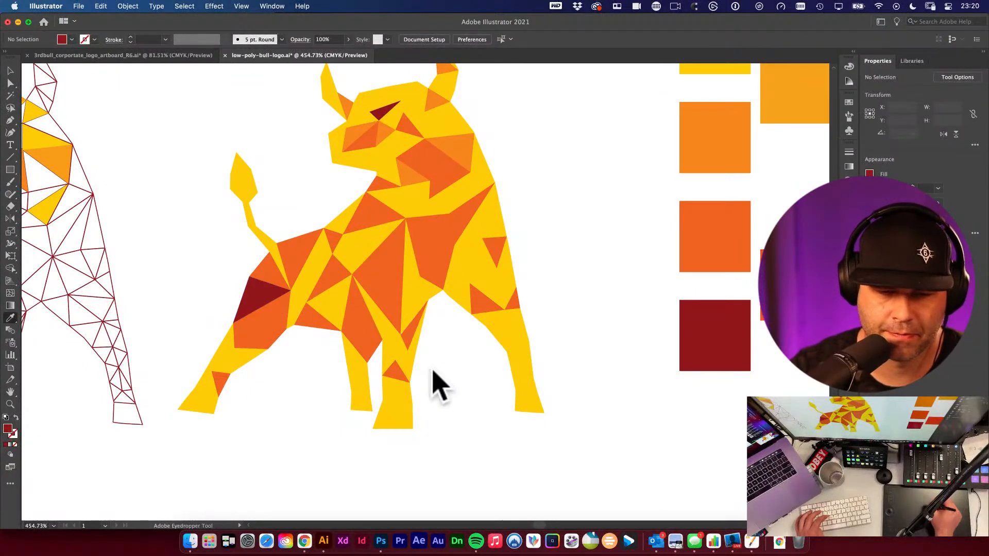
{"action": "left_click", "coordinate": [401, 388], "text": "alt"}
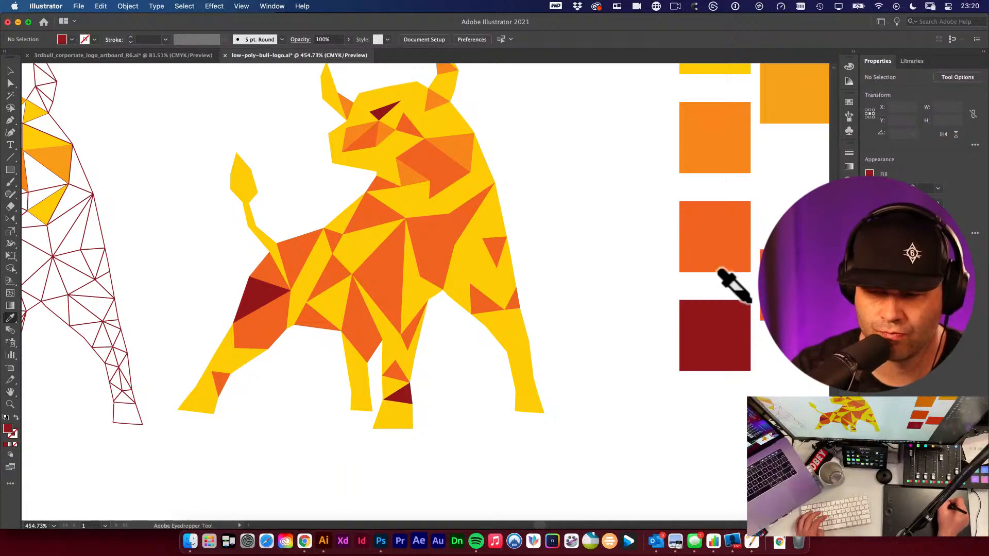
- Apply the red-orange swatch to triangles at the front hoof, the rear leg and the hind foot
{"action": "left_click", "coordinate": [749, 257]}
{"action": "left_click", "coordinate": [391, 410], "text": "alt"}
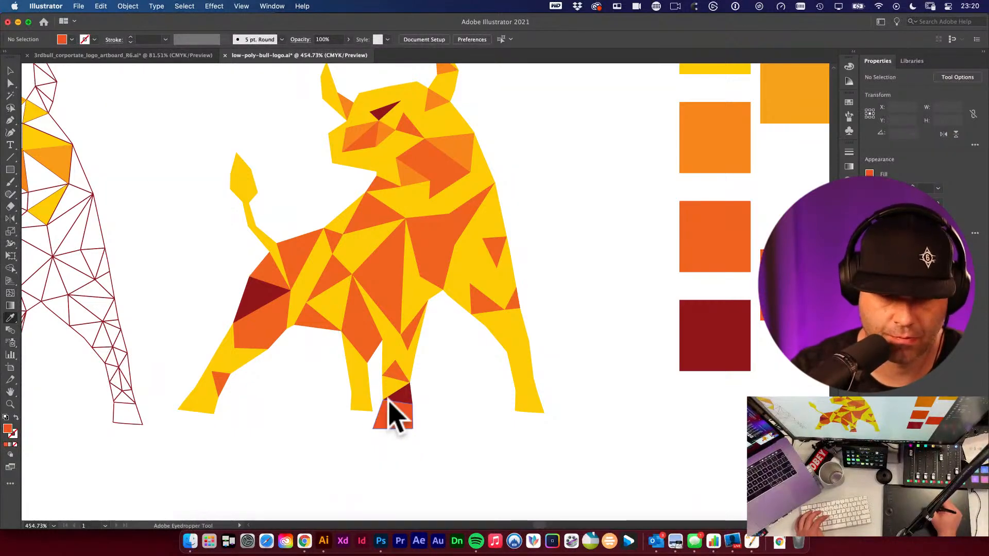
{"action": "left_click", "coordinate": [519, 353], "text": "alt"}
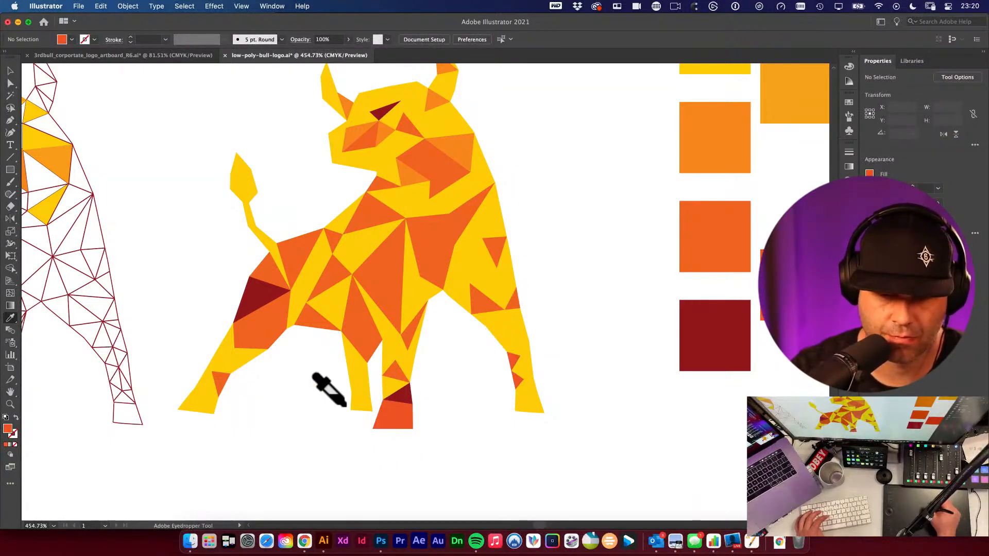
- Colour a front leg triangle red-orange, then fill the bull's hoof triangles with the dark red swatch
{"action": "left_click", "coordinate": [230, 368], "text": "alt"}
{"action": "left_click", "coordinate": [706, 334]}
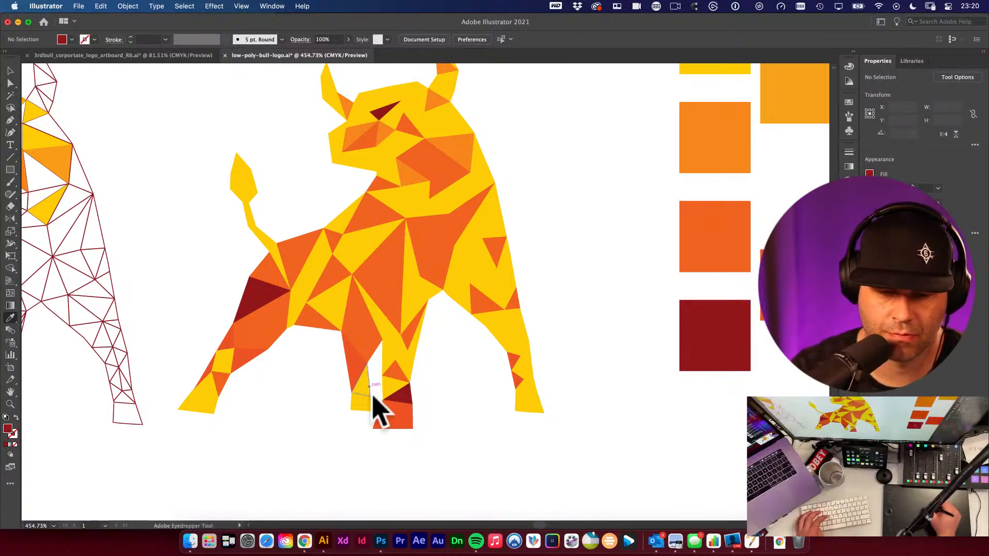
{"action": "left_click", "coordinate": [399, 419], "text": "alt"}
{"action": "left_click", "coordinate": [528, 402], "text": "alt"}
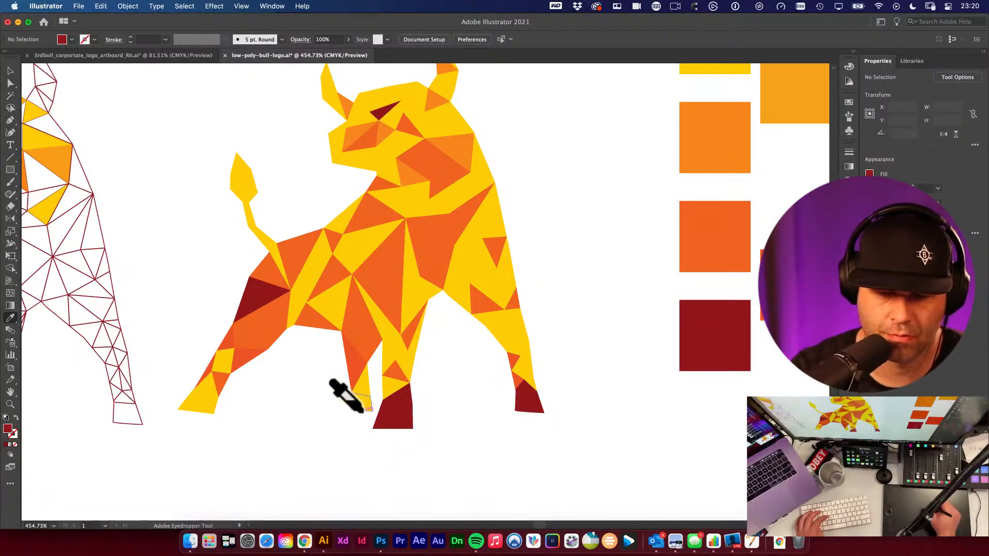
{"action": "left_click", "coordinate": [211, 405], "text": "alt"}
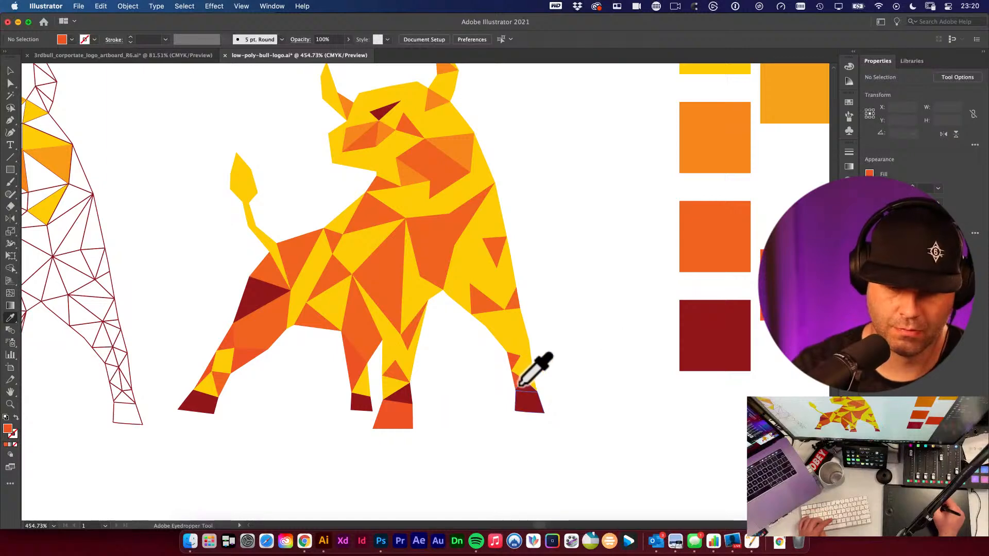
- Apply the red-orange swatch to triangles on the front leg, rear leg, hindquarter and face
{"action": "left_click", "coordinate": [405, 393]}
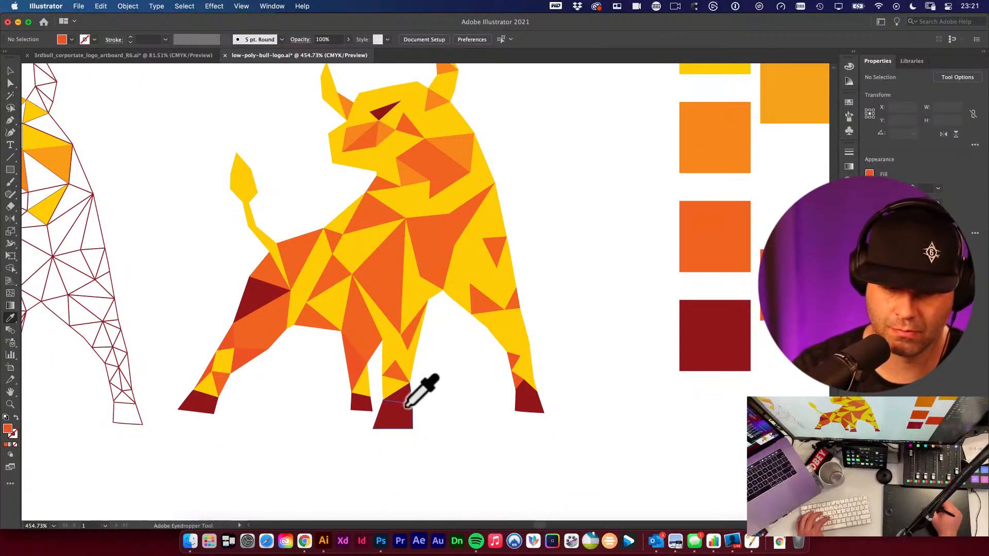
{"action": "left_click", "coordinate": [517, 331]}
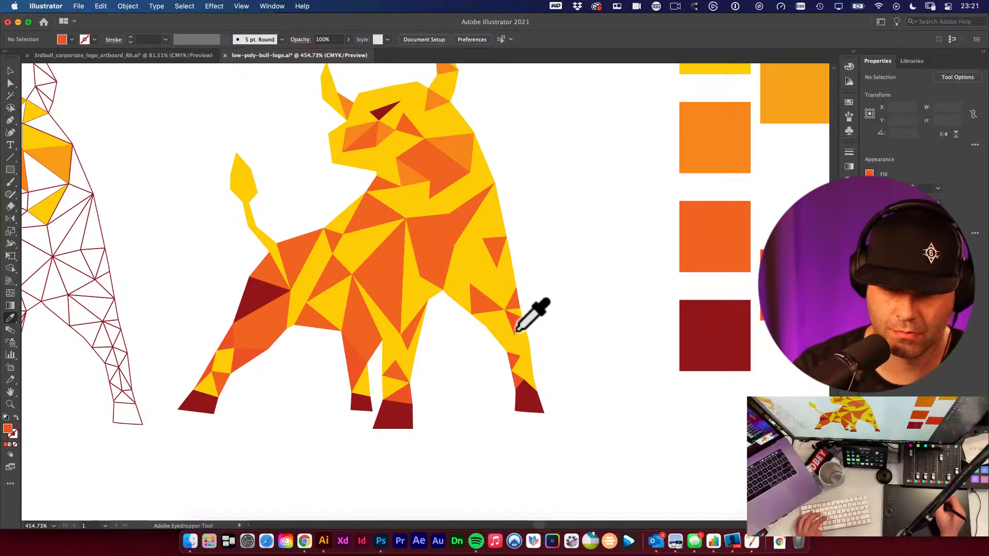
{"action": "left_click", "coordinate": [479, 256], "text": "alt"}
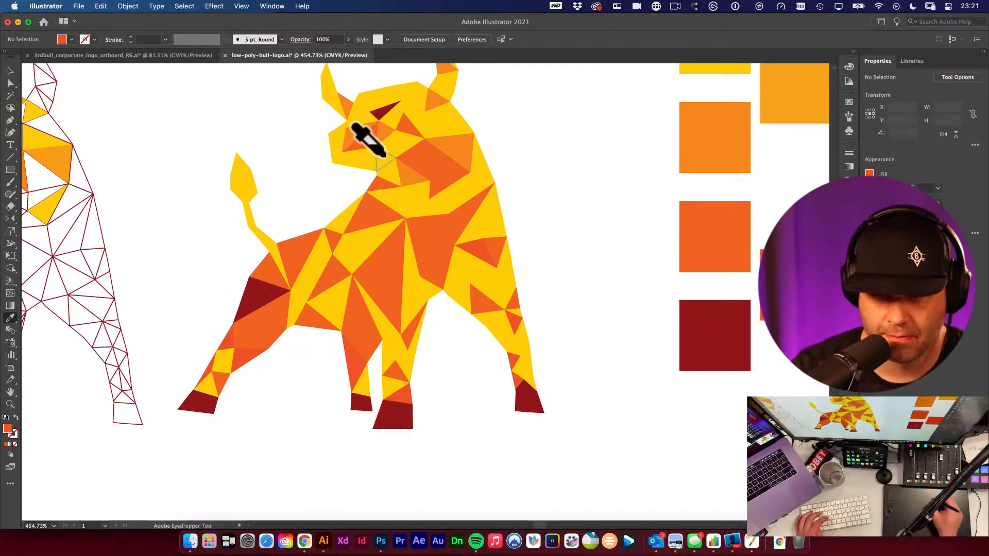
{"action": "left_click", "coordinate": [365, 166], "text": "alt"}
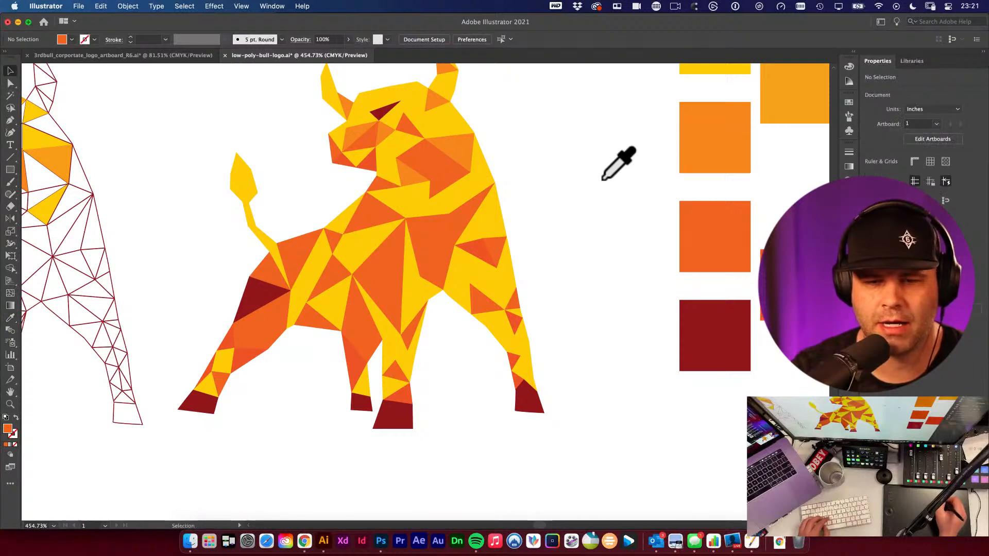
- Draw a circle about 1.17 in wide above the palette swatches and fill it with the yellow swatch
{"action": "key", "text": "v"}
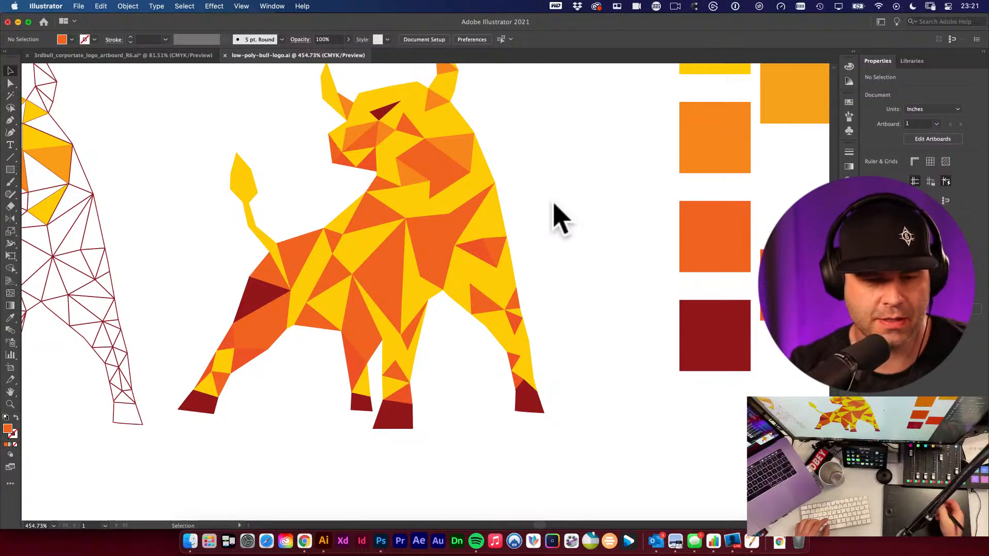
{"action": "left_click", "coordinate": [346, 340], "text": "alt+super"}
{"action": "left_click_drag", "start_coordinate": [419, 288], "coordinate": [305, 456]}
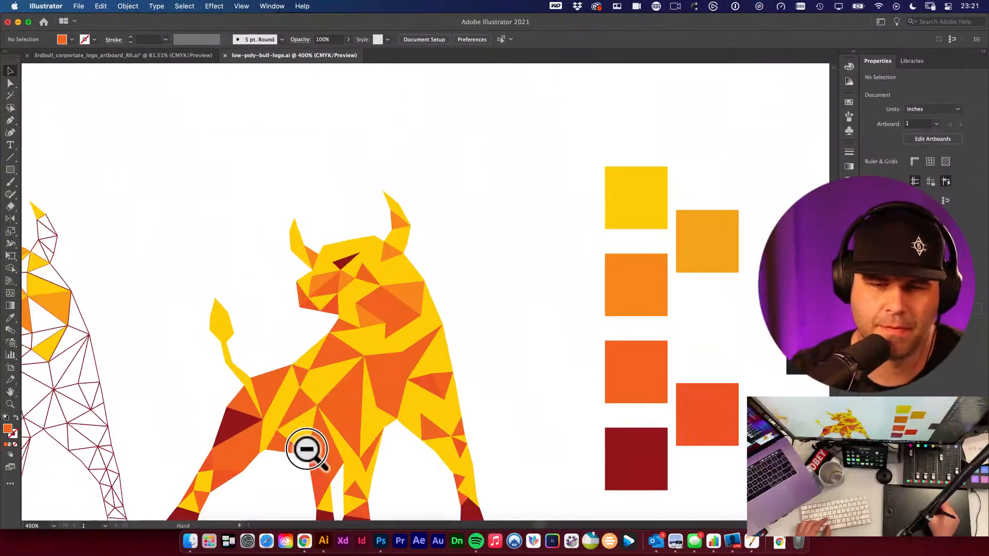
{"action": "left_click", "coordinate": [355, 392], "text": "alt+super"}
{"action": "left_click", "coordinate": [353, 379], "text": "alt+super"}
{"action": "scroll", "coordinate": [402, 324], "scroll_direction": "up", "scroll_amount": 3}
{"action": "key", "text": "l"}
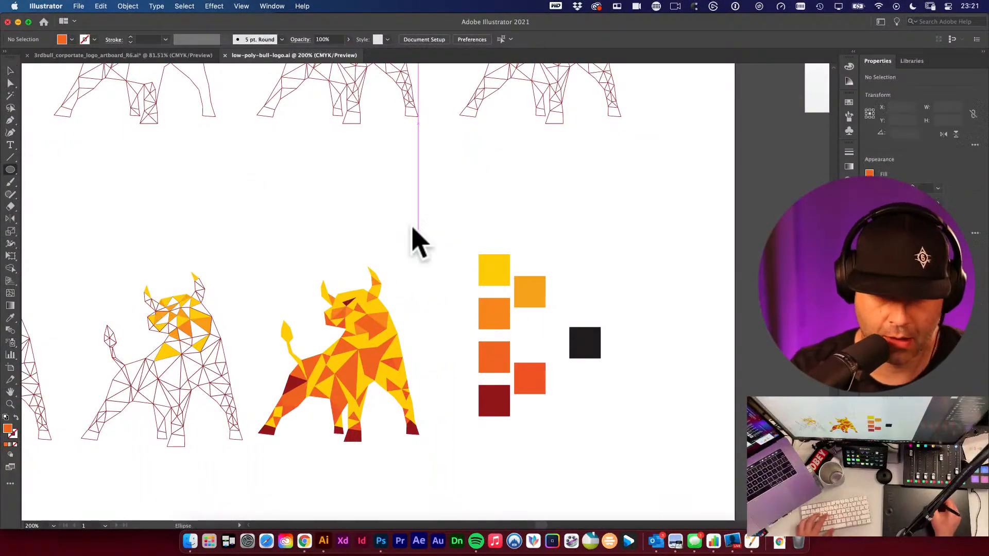
{"action": "left_click_drag", "start_coordinate": [404, 173], "coordinate": [503, 260]}
{"action": "mouse_move", "coordinate": [463, 223]}
{"action": "left_mouse_down"}
{"action": "mouse_move", "coordinate": [433, 204]}
{"action": "mouse_move", "coordinate": [459, 180]}
{"action": "left_mouse_up"}
{"action": "key", "text": "i"}
{"action": "left_click", "coordinate": [484, 262]}
{"action": "key", "text": "v"}
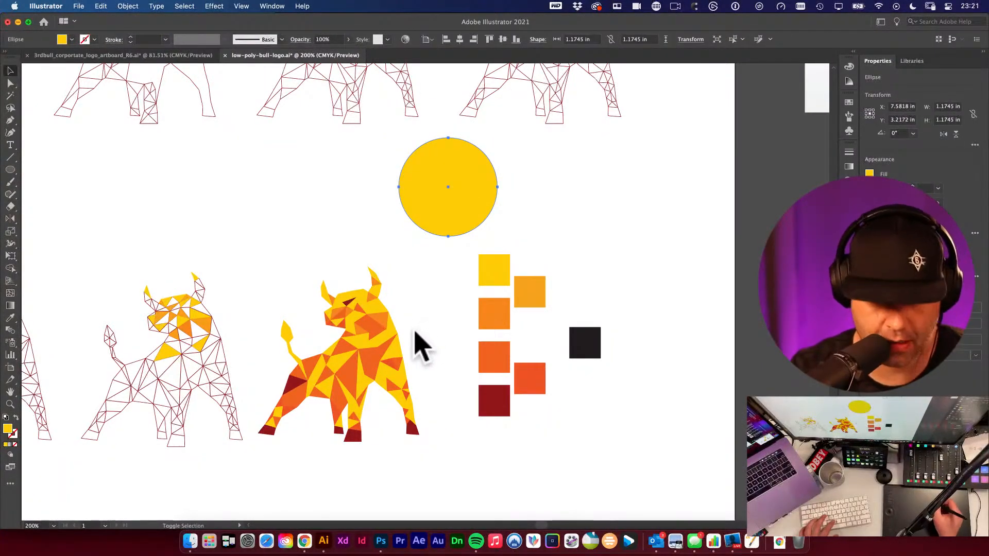
- Paint an orange arrow with the Blob Brush running from the yellow circle down toward the bull's horns
{"action": "key", "text": "shift+b"}
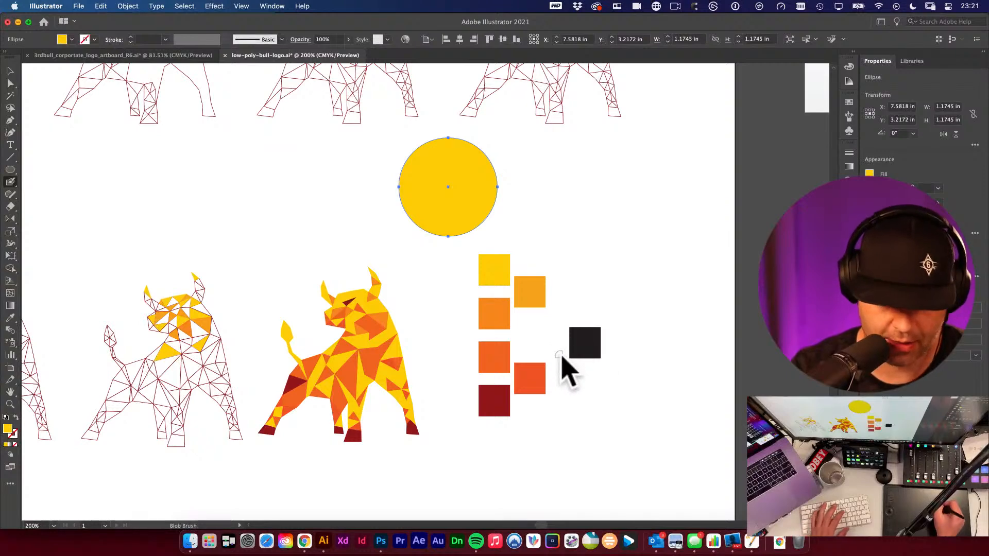
{"action": "key", "text": "i"}
{"action": "left_click", "coordinate": [502, 309]}
{"action": "key", "text": "super+z"}
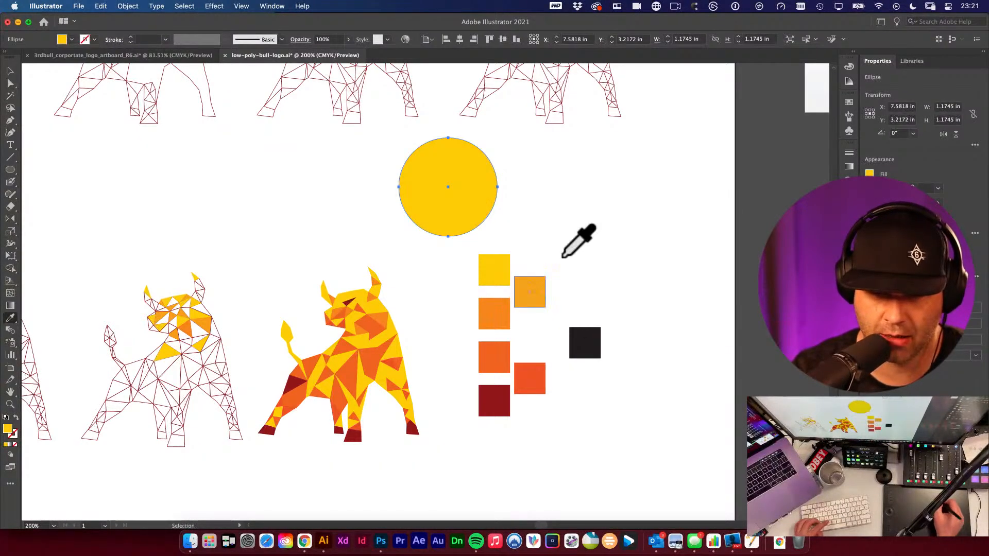
{"action": "key", "text": "super+shift+a"}
{"action": "key", "text": "shift+b"}
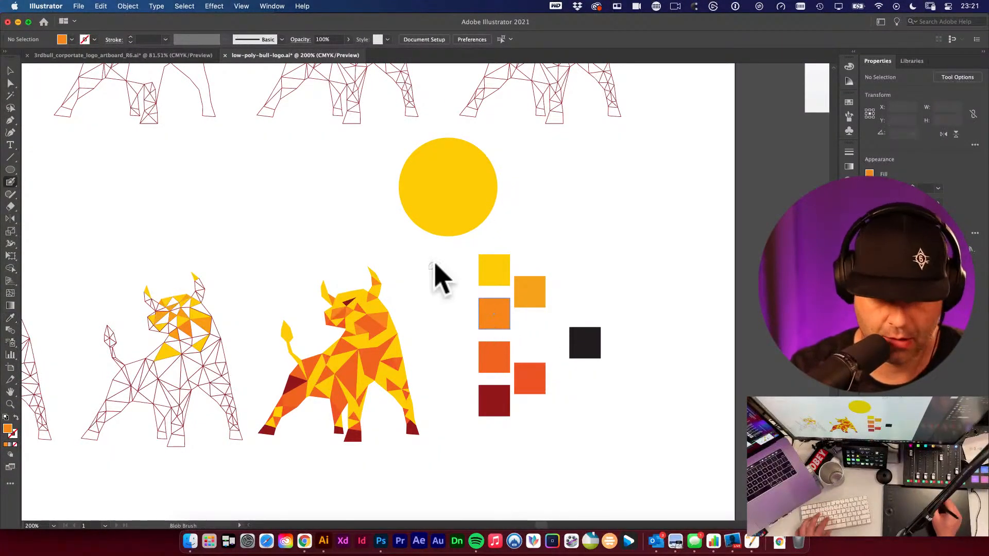
{"action": "mouse_move", "coordinate": [433, 206]}
{"action": "left_mouse_down"}
{"action": "mouse_move", "coordinate": [377, 297]}
{"action": "mouse_move", "coordinate": [378, 267]}
{"action": "mouse_move", "coordinate": [405, 296]}
{"action": "left_mouse_up"}
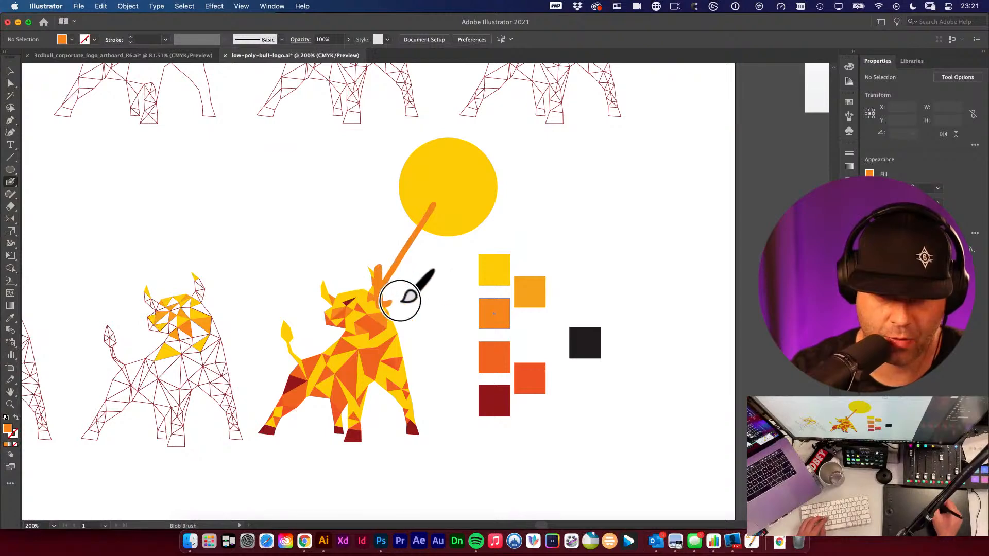
{"action": "left_click", "coordinate": [404, 252]}
{"action": "left_click", "coordinate": [469, 212], "text": "shift"}
{"action": "left_click_drag", "start_coordinate": [468, 211], "coordinate": [496, 183]}
{"action": "left_click", "coordinate": [406, 314]}
{"action": "left_click_drag", "start_coordinate": [405, 372], "coordinate": [468, 298]}
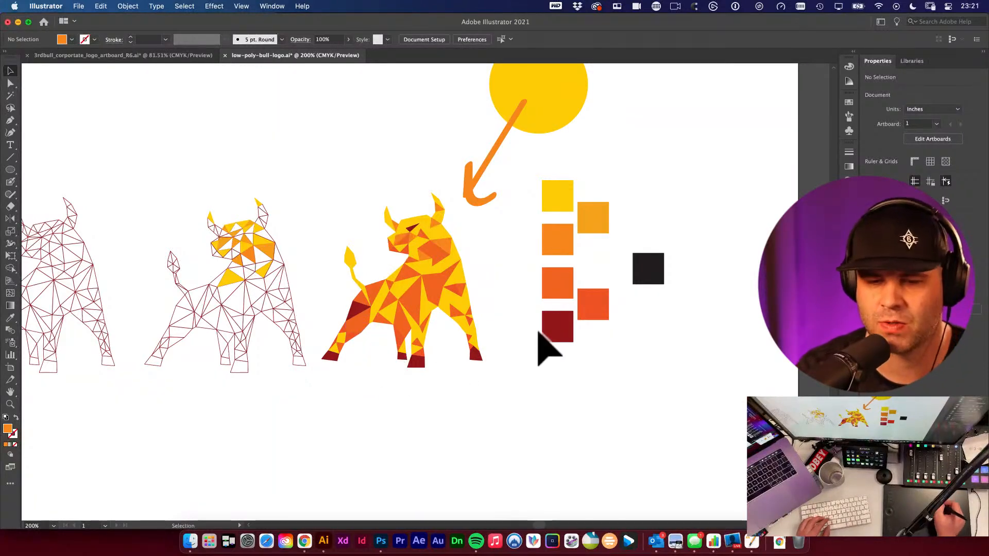
- Duplicate the yellow swatch into a new square above the palette and recolour it to a brighter yellow, FFFF06
{"action": "left_click_drag", "start_coordinate": [520, 363], "coordinate": [497, 393]}
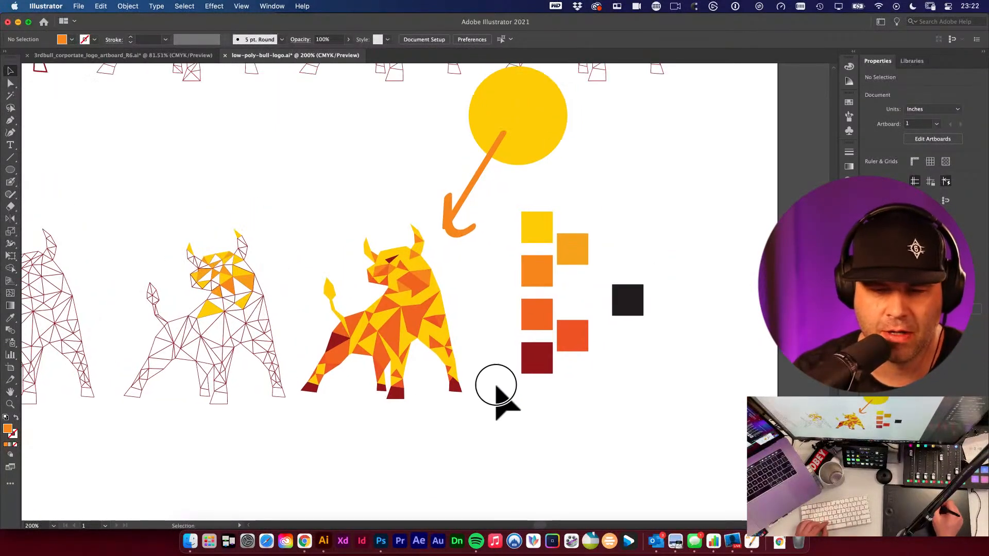
{"action": "key", "text": "i"}
{"action": "left_click", "coordinate": [537, 320]}
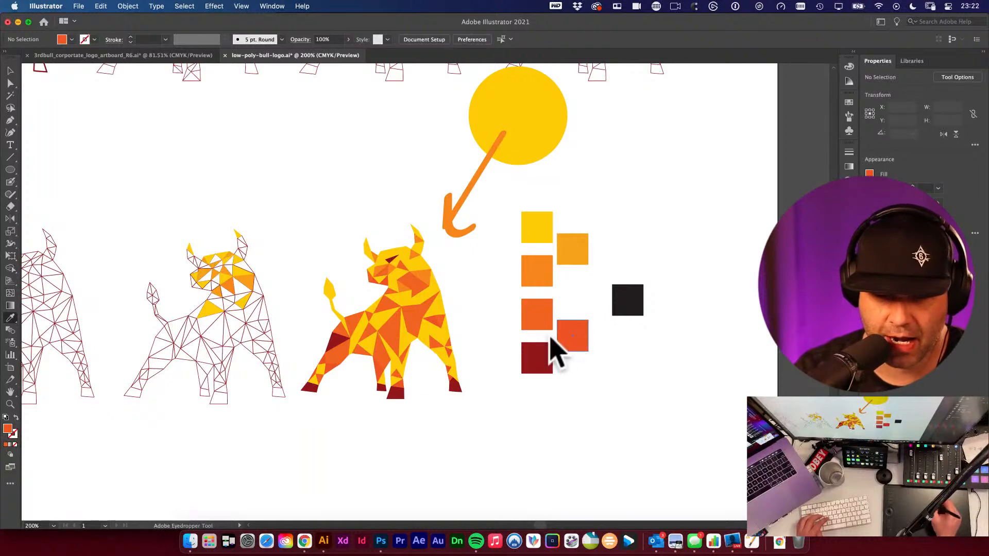
{"action": "left_click_drag", "start_coordinate": [335, 382], "coordinate": [380, 428]}
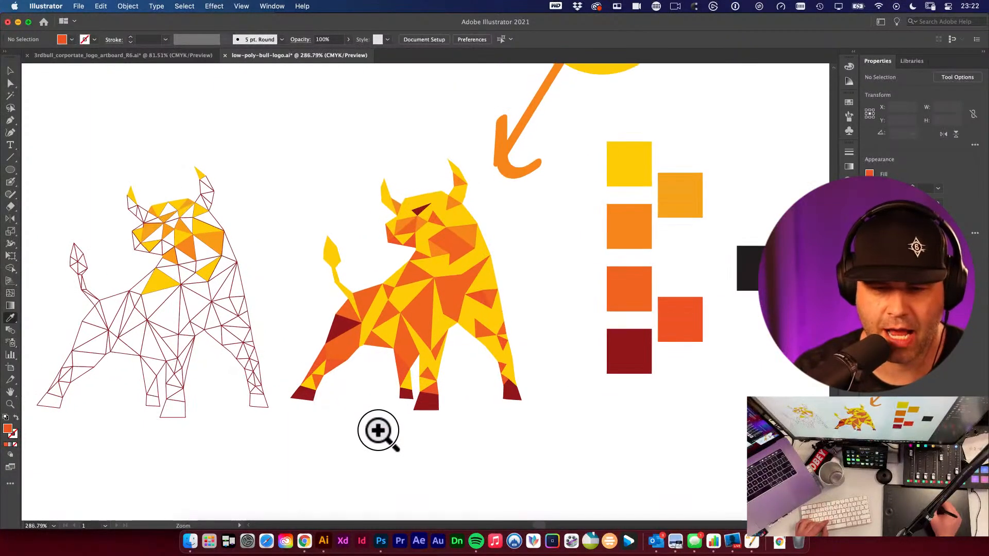
{"action": "key", "text": "v"}
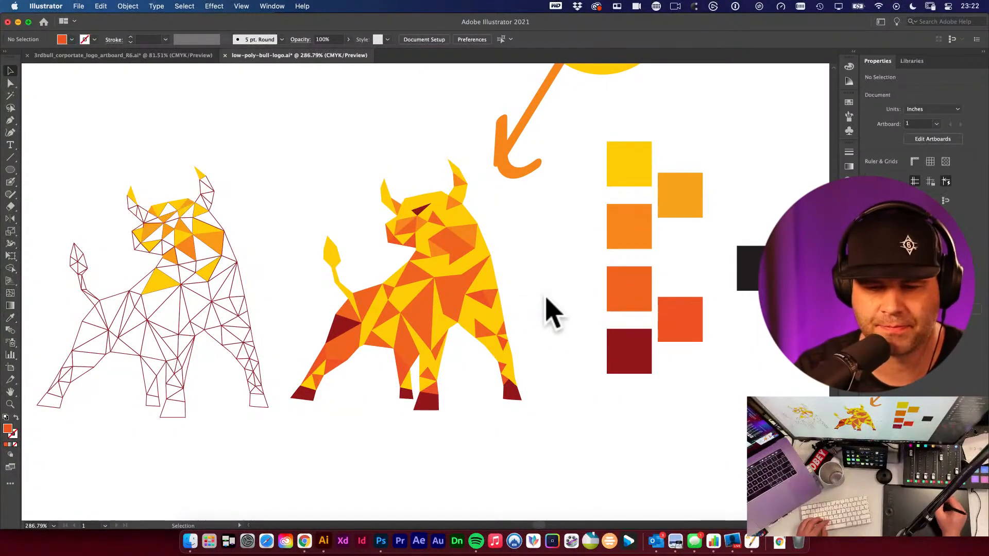
{"action": "left_click_drag", "start_coordinate": [541, 285], "coordinate": [602, 306]}
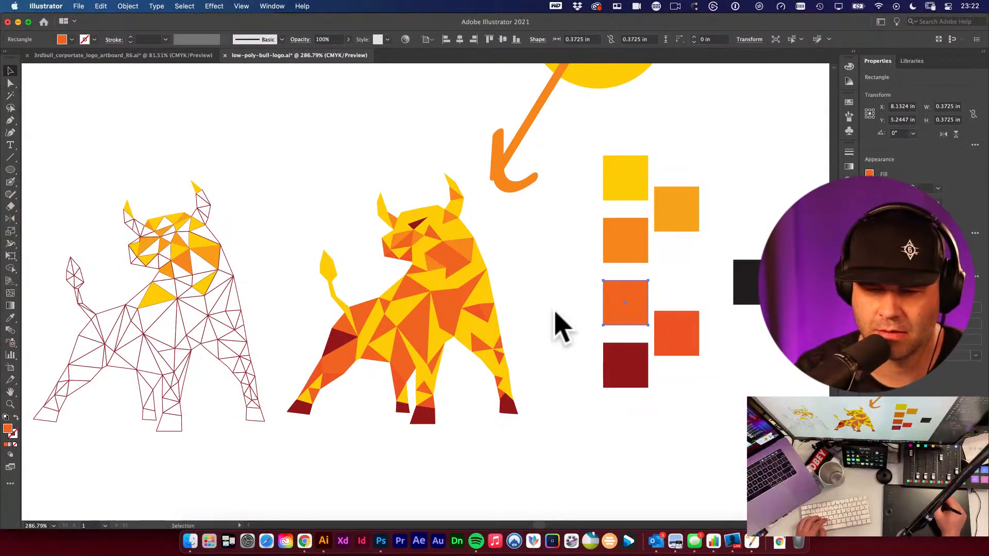
{"action": "left_click_drag", "start_coordinate": [629, 192], "coordinate": [690, 160]}
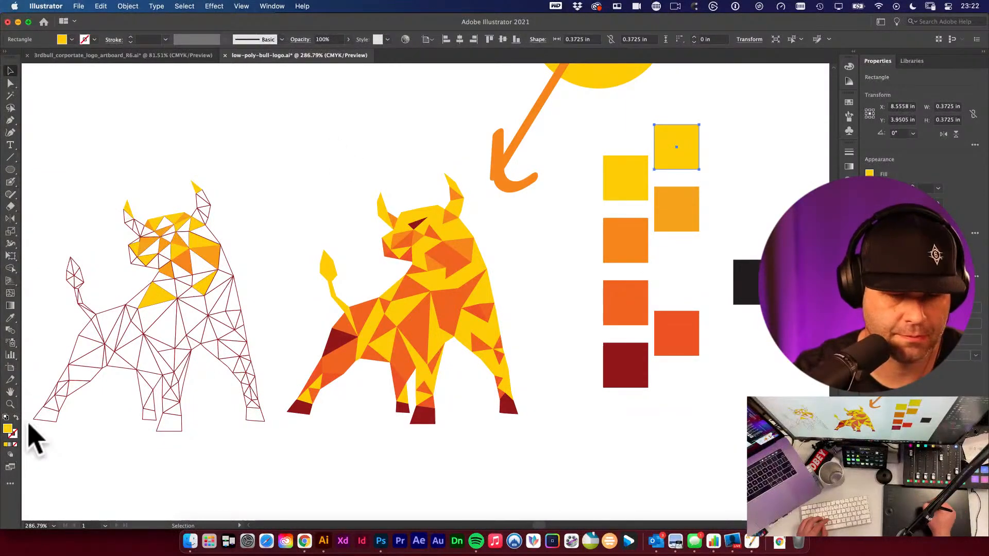
{"action": "double_click", "coordinate": [9, 428]}
{"action": "left_click_drag", "start_coordinate": [197, 239], "coordinate": [202, 234]}
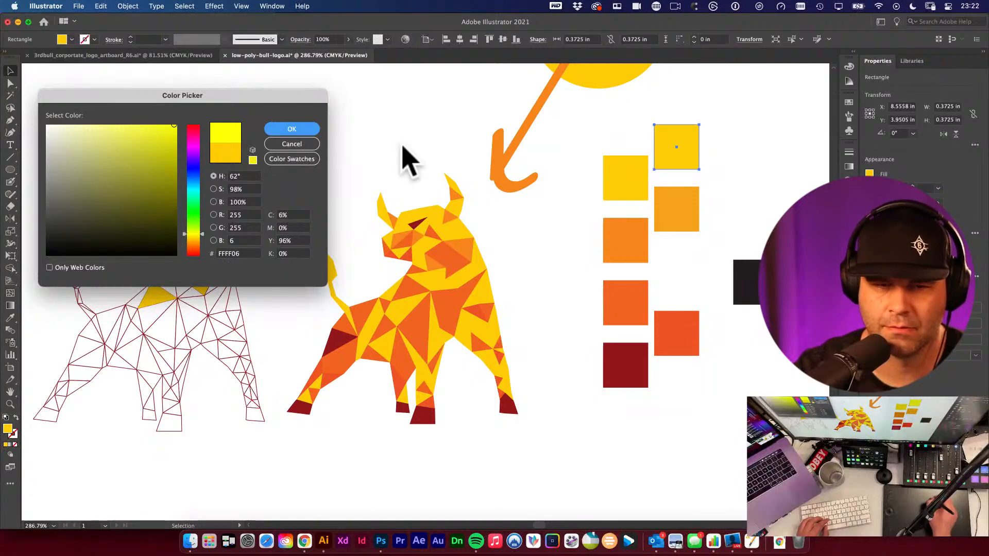
{"action": "key", "text": "Return"}
{"action": "left_click", "coordinate": [648, 118]}
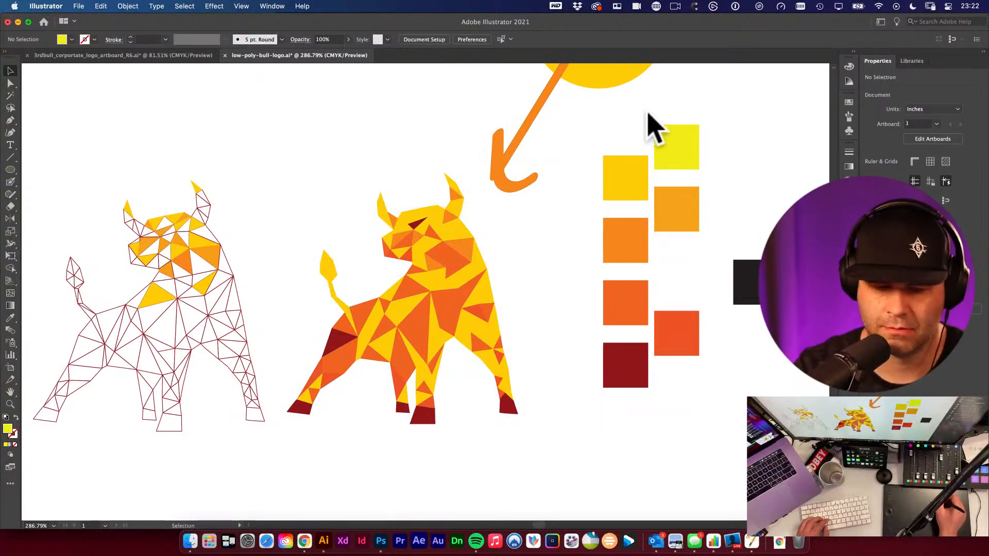
- Try to apply the new bright yellow swatch to triangles on the bull's forehead near the horns
{"action": "key", "text": "i"}
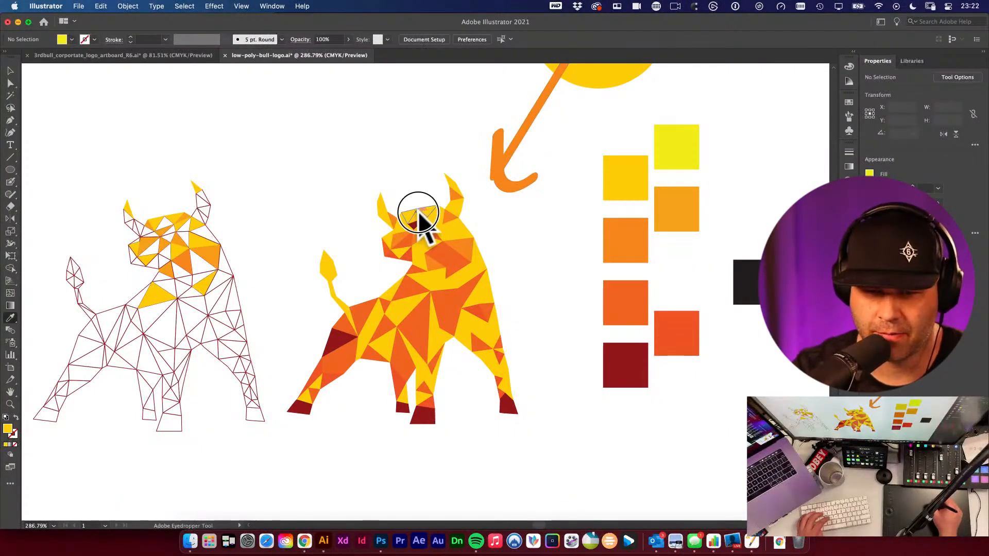
{"action": "left_click", "coordinate": [458, 234]}
{"action": "left_click", "coordinate": [695, 140]}
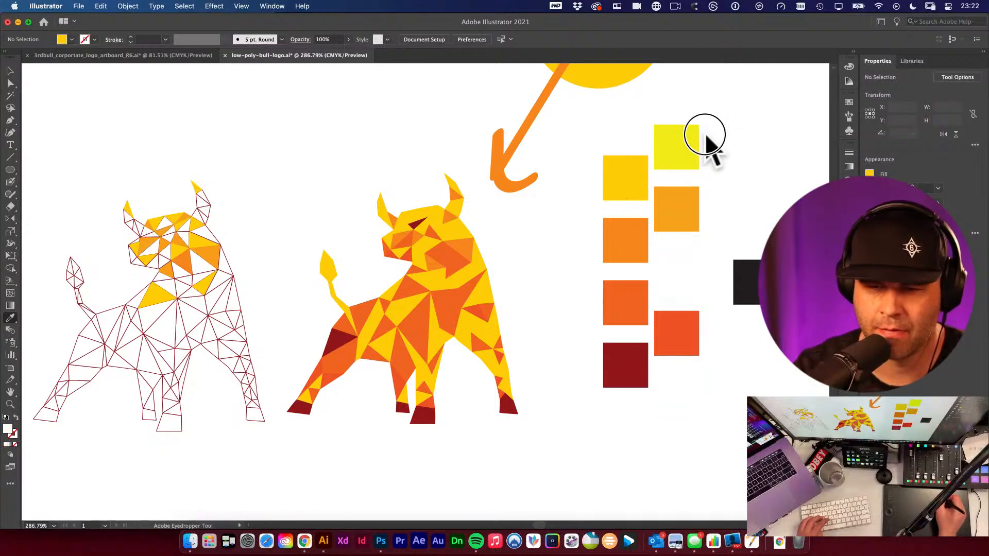
{"action": "left_click", "coordinate": [426, 212]}
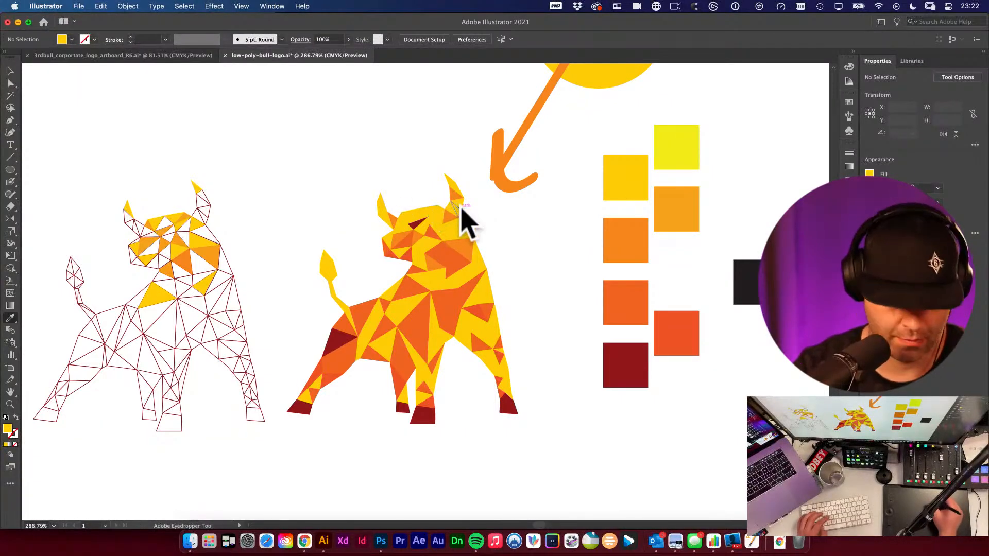
{"action": "left_click", "coordinate": [428, 214], "text": "alt"}
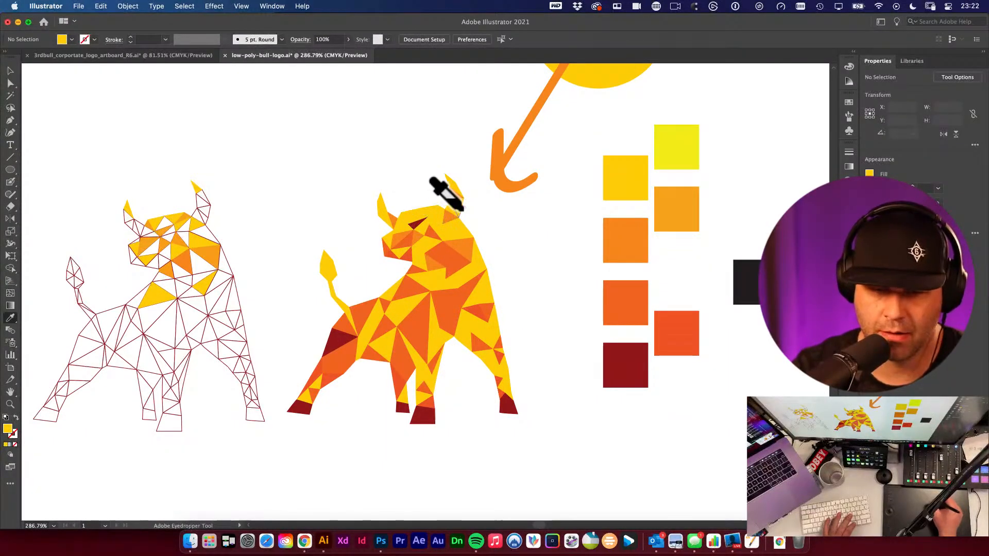
{"action": "left_click", "coordinate": [433, 215], "text": "super"}
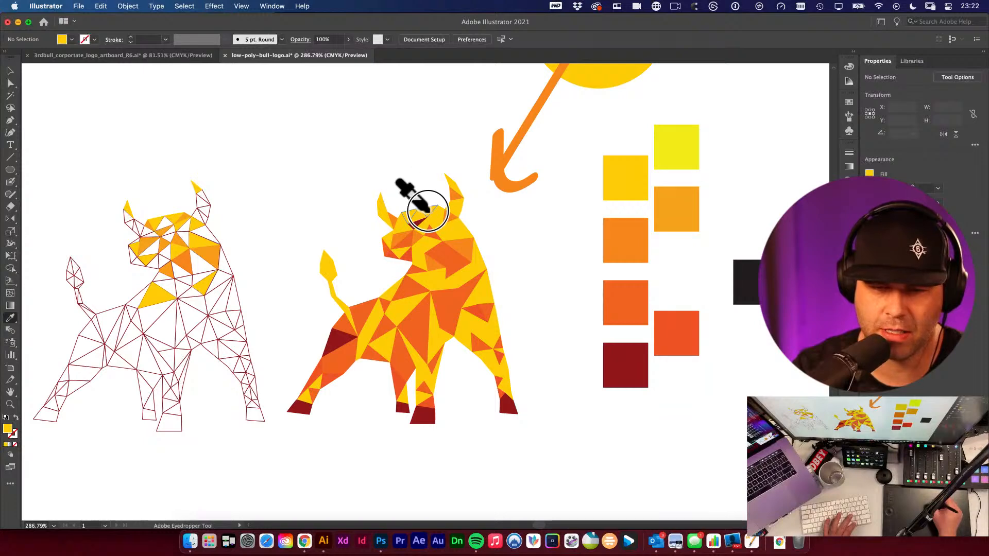
{"action": "left_click", "coordinate": [664, 152]}
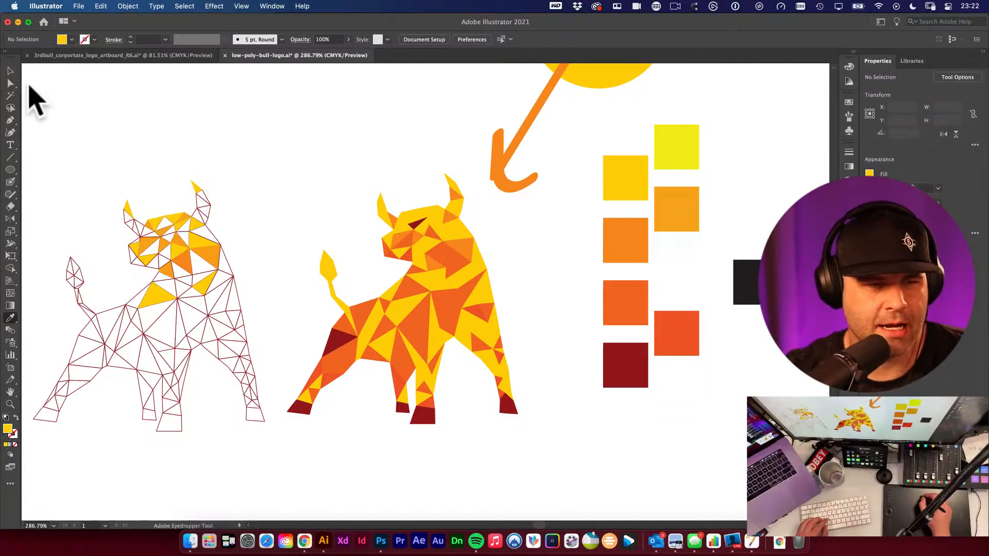
- Save the low-poly bull logo document
{"action": "left_click", "coordinate": [11, 72]}
{"action": "right_click", "coordinate": [457, 255]}
{"action": "left_click", "coordinate": [475, 293]}
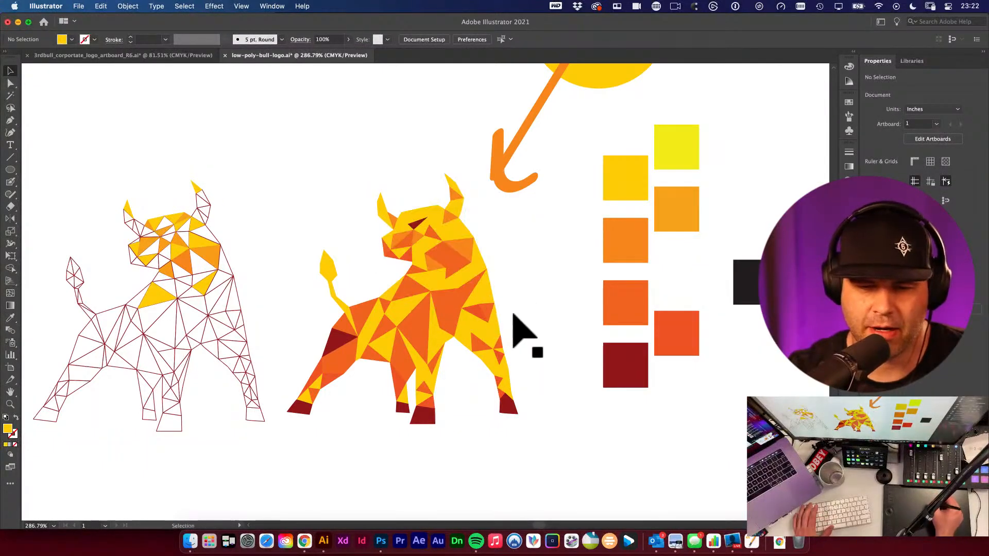
{"action": "key", "text": "super+space"}
{"action": "left_click_drag", "start_coordinate": [466, 281], "coordinate": [520, 313]}
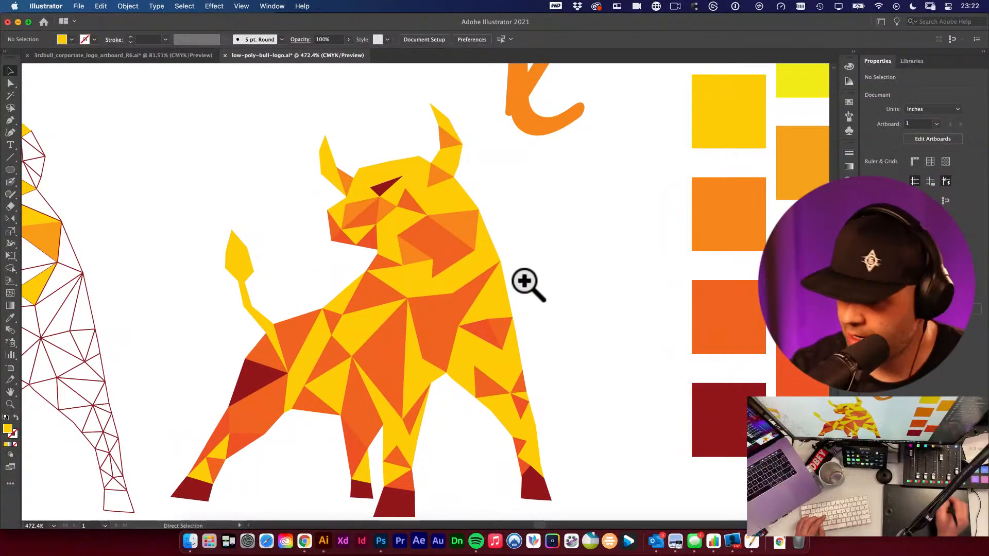
{"action": "key", "text": "super+s"}
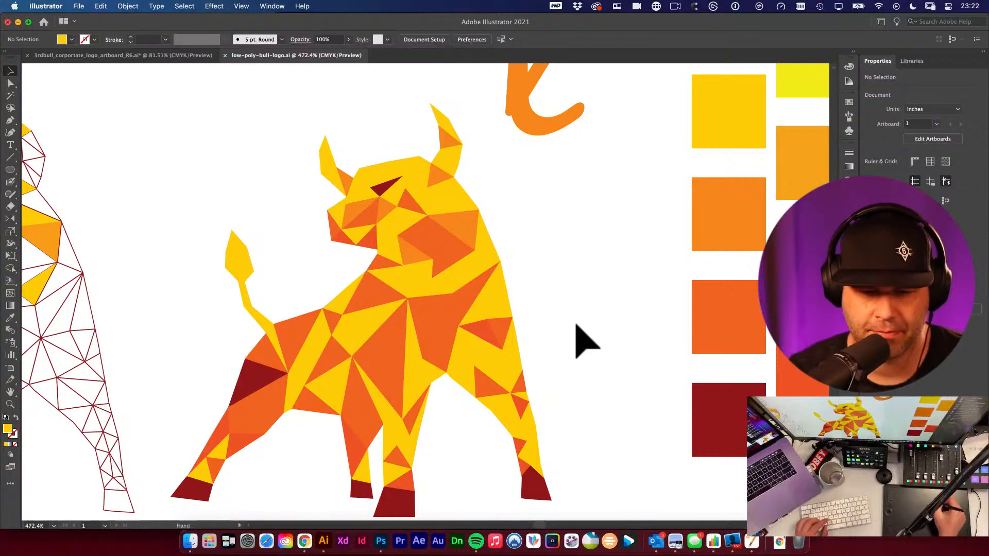
{"action": "left_click_drag", "start_coordinate": [555, 328], "coordinate": [543, 204]}
{"action": "left_click_drag", "start_coordinate": [576, 238], "coordinate": [662, 250]}
{"action": "left_click", "coordinate": [590, 237], "text": "alt+super"}
{"action": "left_click", "coordinate": [590, 236], "text": "alt+super"}
{"action": "left_click", "coordinate": [591, 236], "text": "alt+super"}
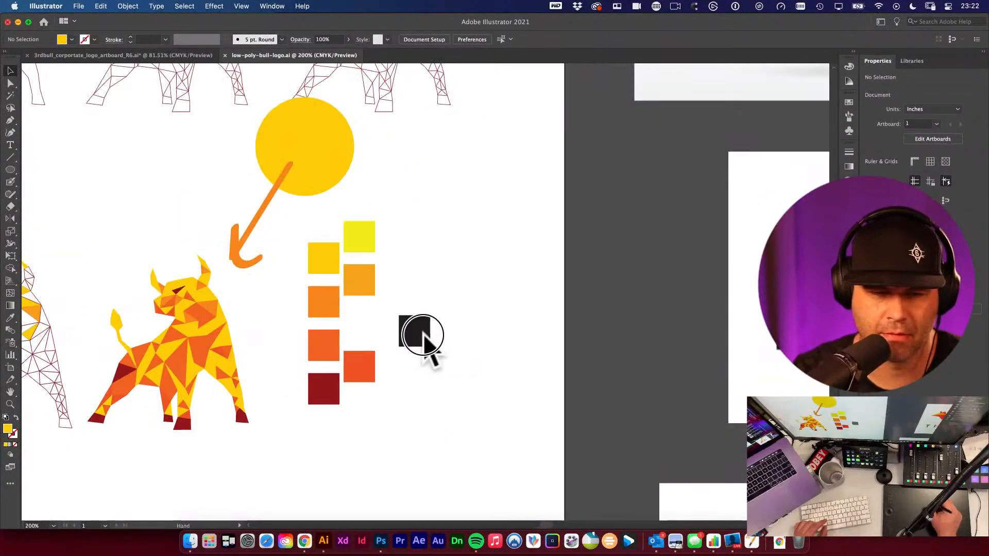
{"action": "left_click_drag", "start_coordinate": [422, 335], "coordinate": [597, 400]}
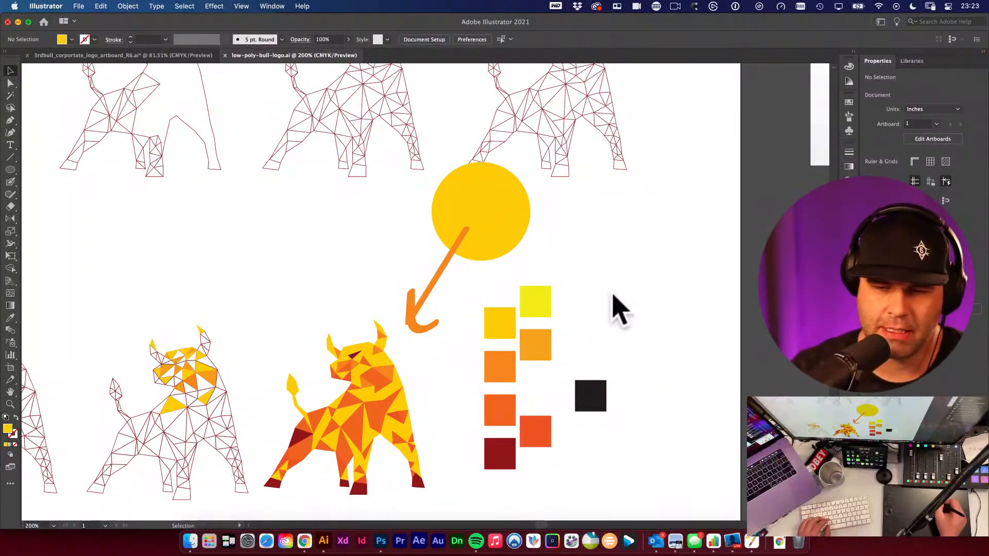
{"action": "key", "text": "i"}
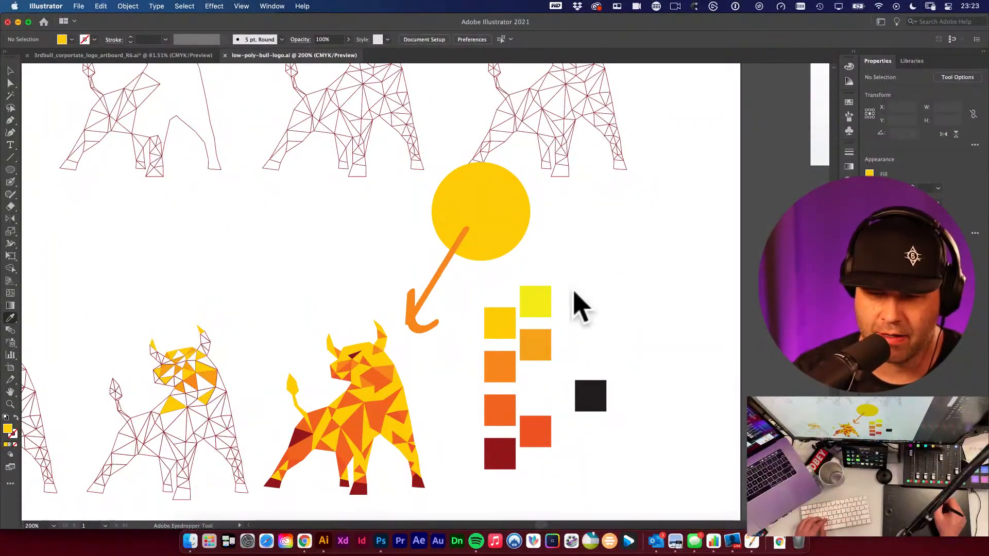
{"action": "key", "text": "v"}
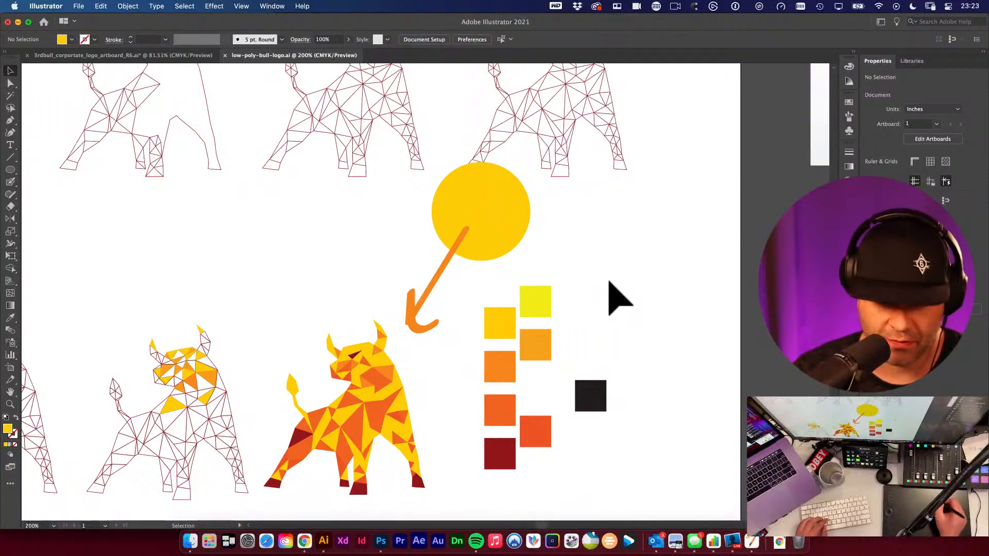
{"action": "key", "text": "h"}
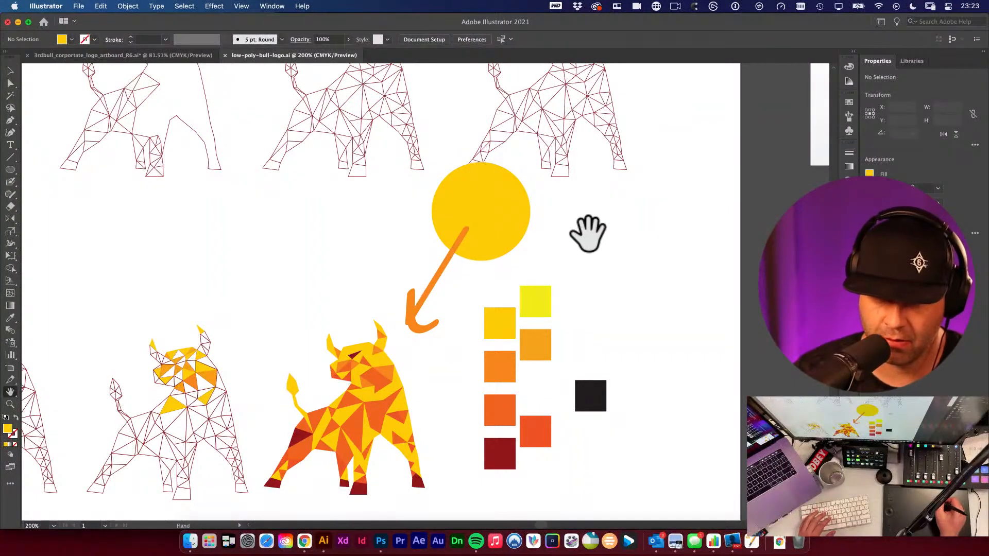
{"action": "left_click_drag", "start_coordinate": [595, 232], "coordinate": [577, 270]}
{"action": "left_click_drag", "start_coordinate": [508, 312], "coordinate": [608, 211]}
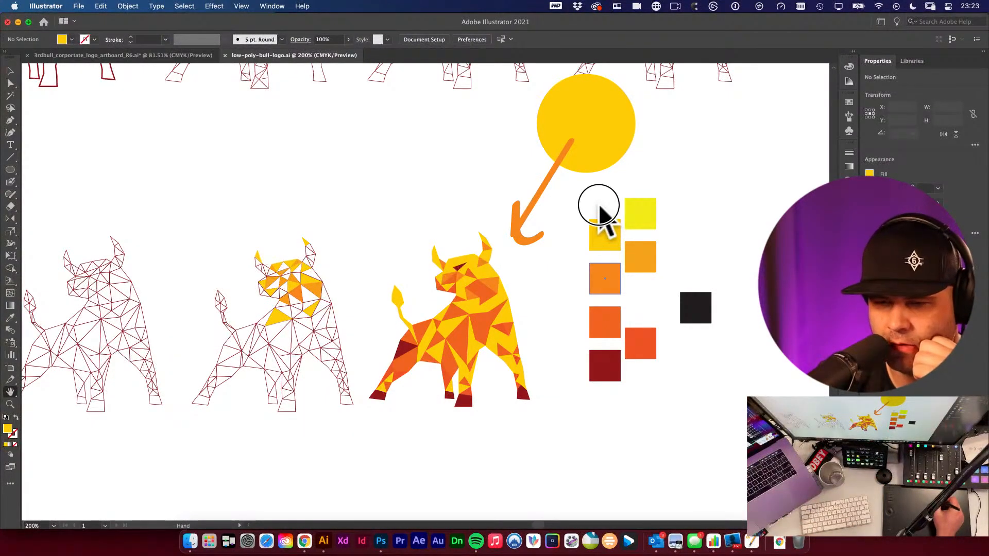
{"action": "left_click_drag", "start_coordinate": [599, 211], "coordinate": [578, 232]}
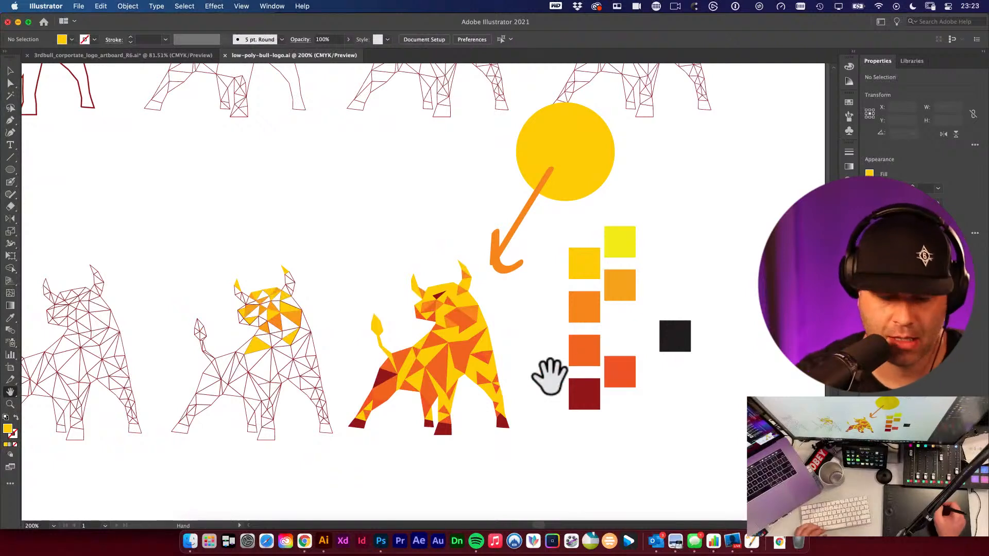
{"action": "key", "text": "i"}
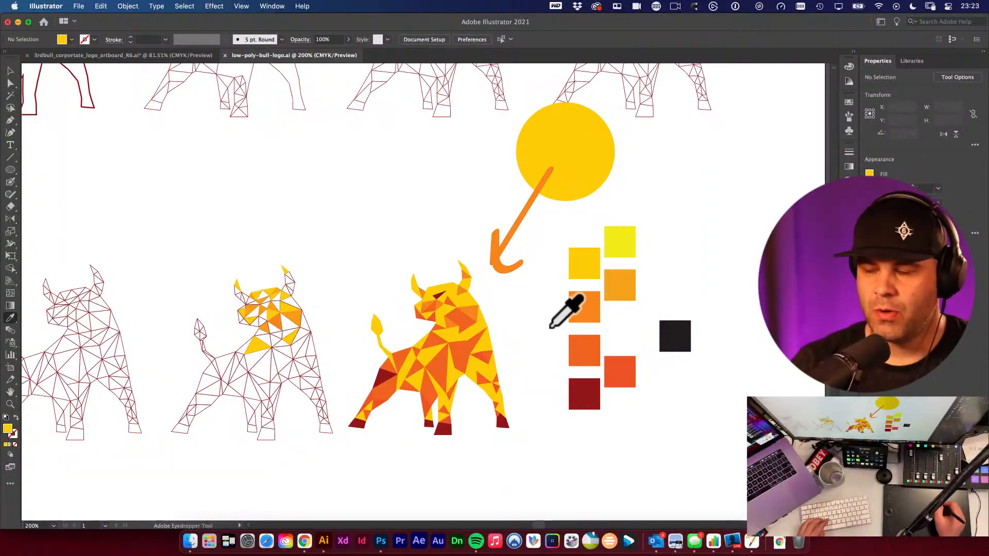
{"action": "key", "text": "v"}
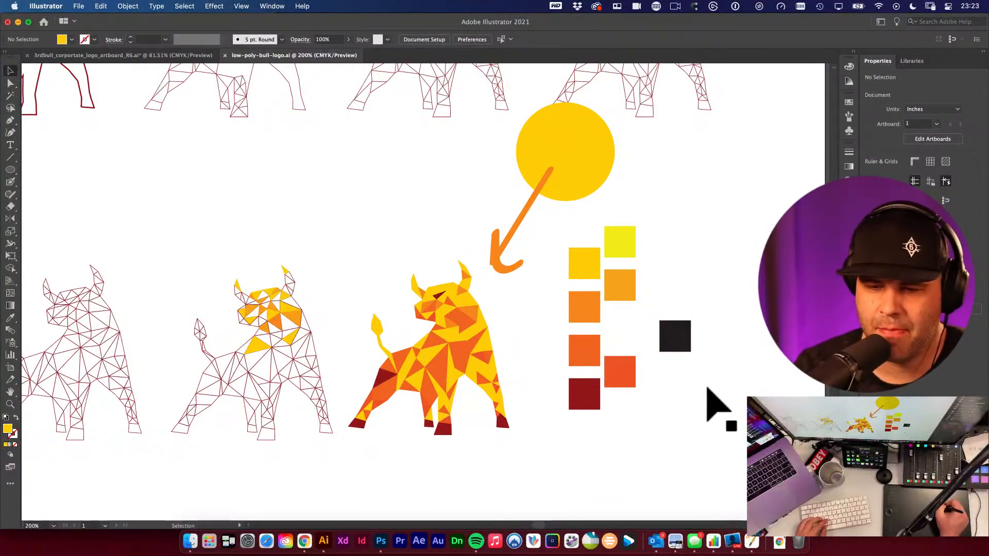
{"action": "scroll", "coordinate": [640, 413], "scroll_direction": "down", "scroll_amount": 2}
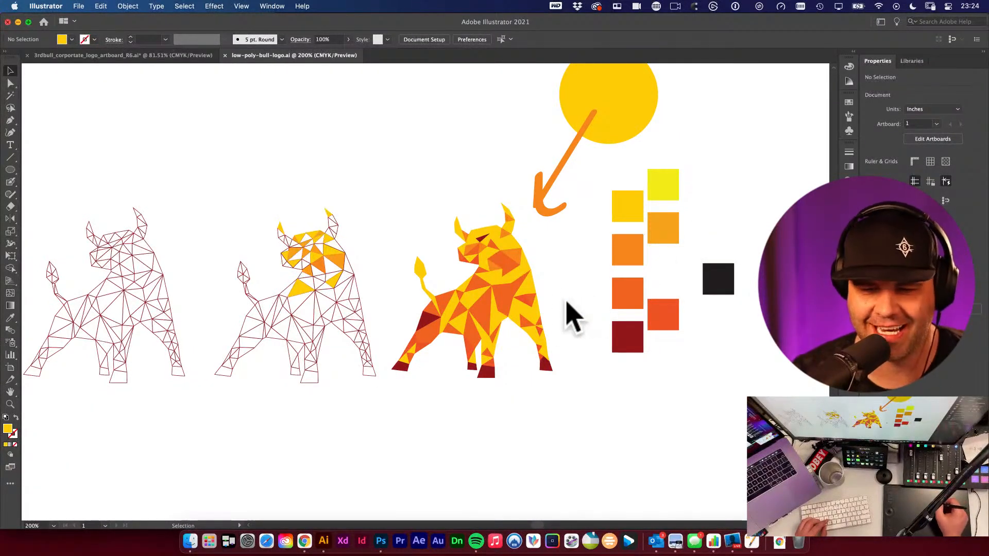
- Zoom in on the coloured bull and eyedrop the dark red swatch and an orange onto triangles on its rear leg
{"action": "left_click_drag", "start_coordinate": [530, 312], "coordinate": [616, 379]}
{"action": "left_click_drag", "start_coordinate": [636, 335], "coordinate": [590, 333]}
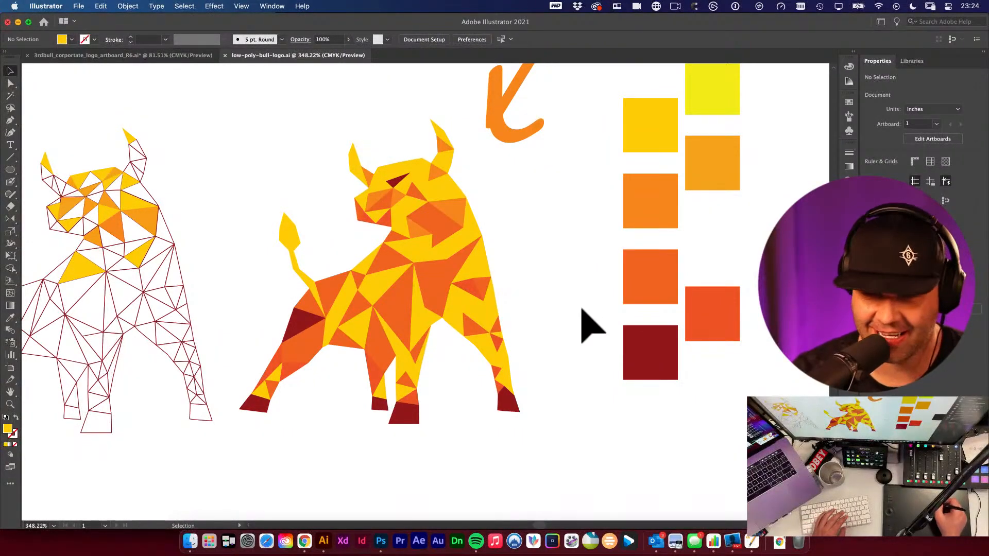
{"action": "left_click_drag", "start_coordinate": [575, 309], "coordinate": [567, 336]}
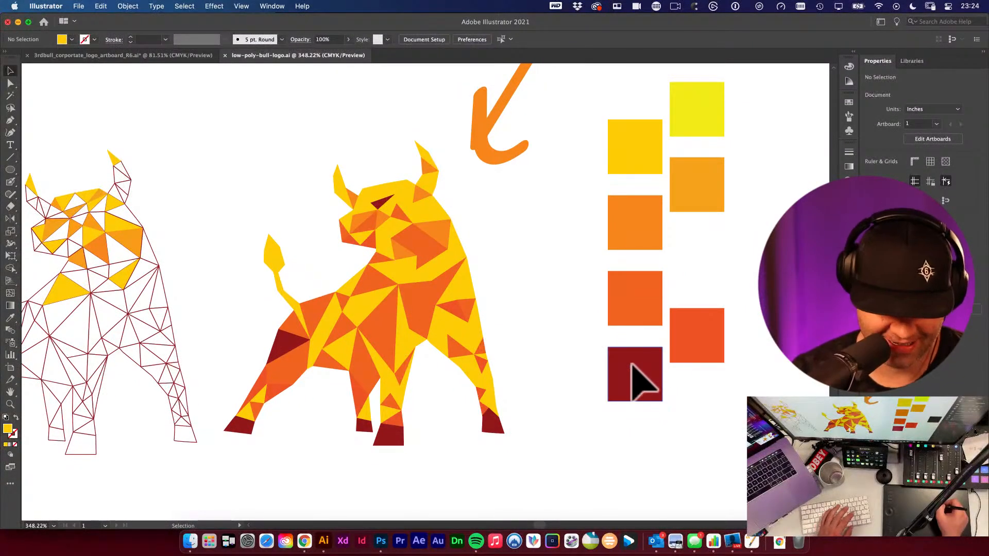
{"action": "key", "text": "i"}
{"action": "left_click", "coordinate": [625, 378]}
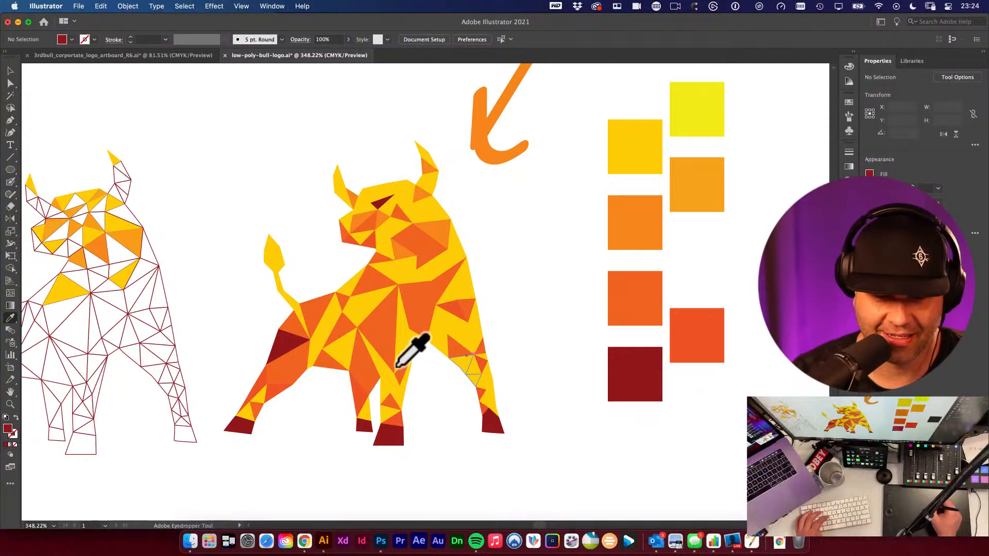
{"action": "left_click", "coordinate": [357, 401]}
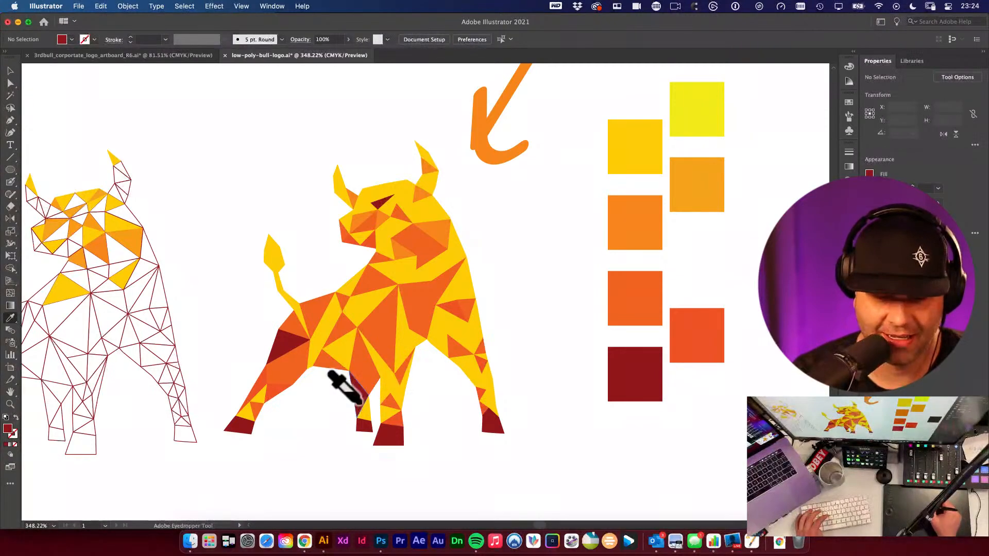
{"action": "left_click", "coordinate": [281, 382], "text": "alt"}
{"action": "left_click", "coordinate": [299, 359]}
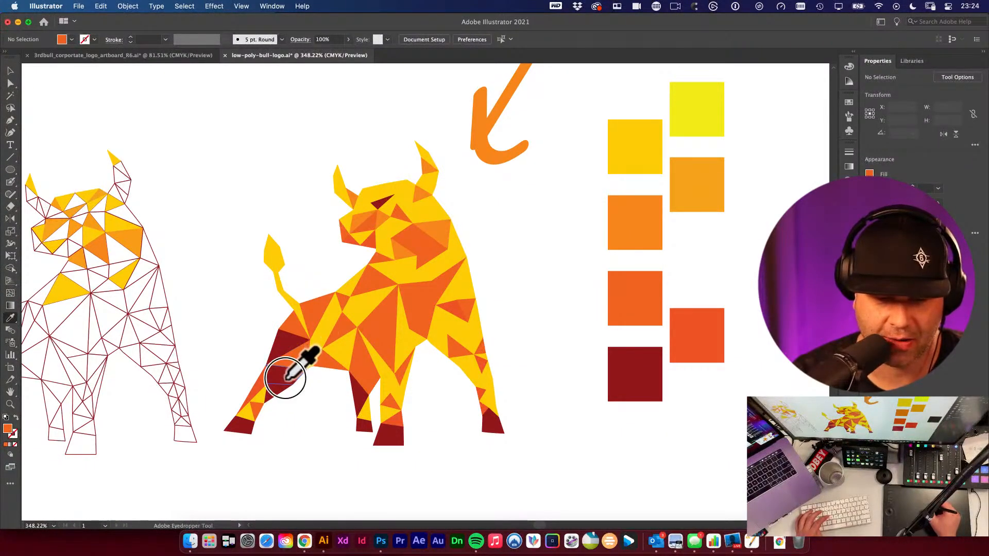
{"action": "left_click", "coordinate": [285, 379], "text": "alt"}
- Sample the orange palette swatches and apply them to triangles on the bull's lower rear leg, undoing one misplaced fill
{"action": "left_click", "coordinate": [699, 338]}
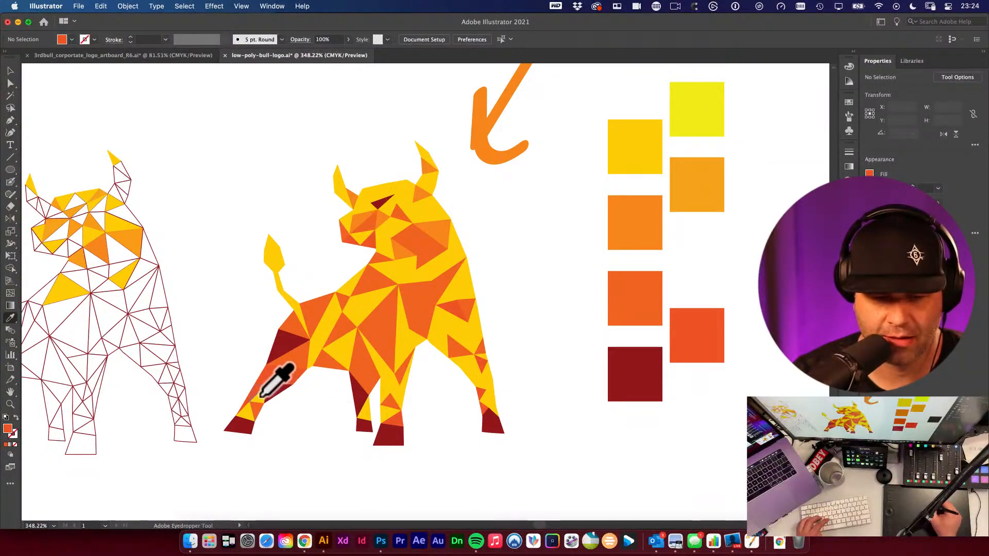
{"action": "left_click", "coordinate": [654, 220]}
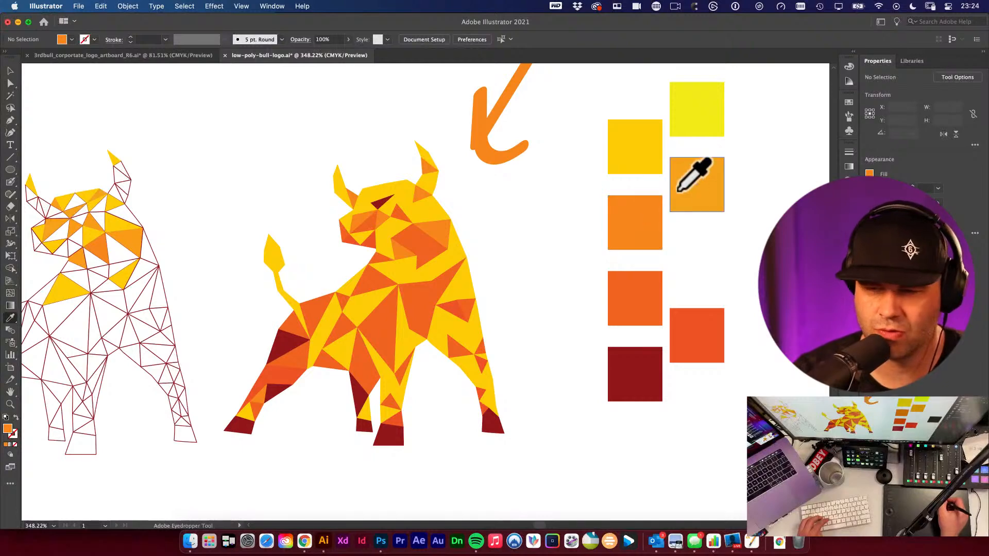
{"action": "left_click", "coordinate": [683, 181]}
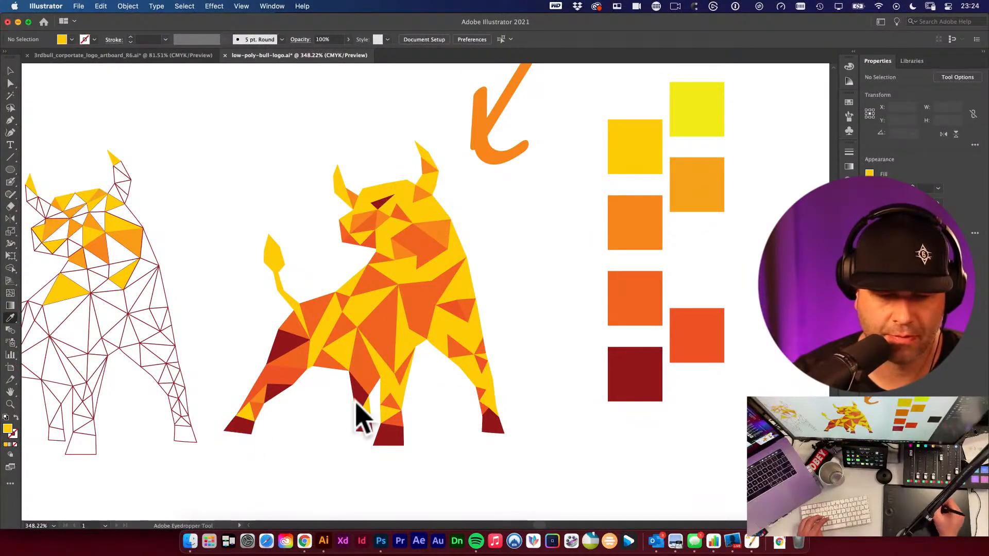
{"action": "left_click", "coordinate": [688, 177]}
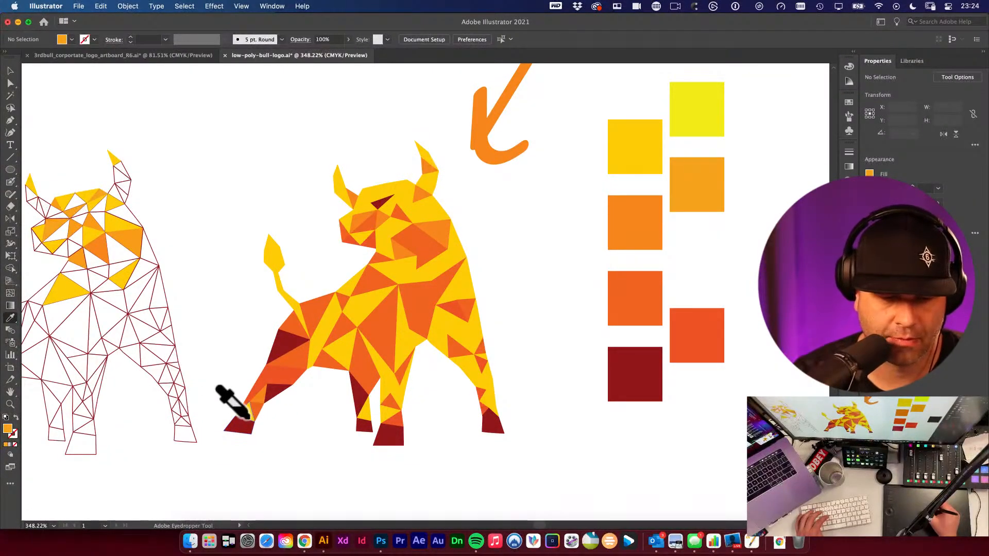
{"action": "left_click", "coordinate": [238, 425], "text": "alt"}
{"action": "key", "text": "super+z"}
{"action": "left_click", "coordinate": [246, 410], "text": "alt"}
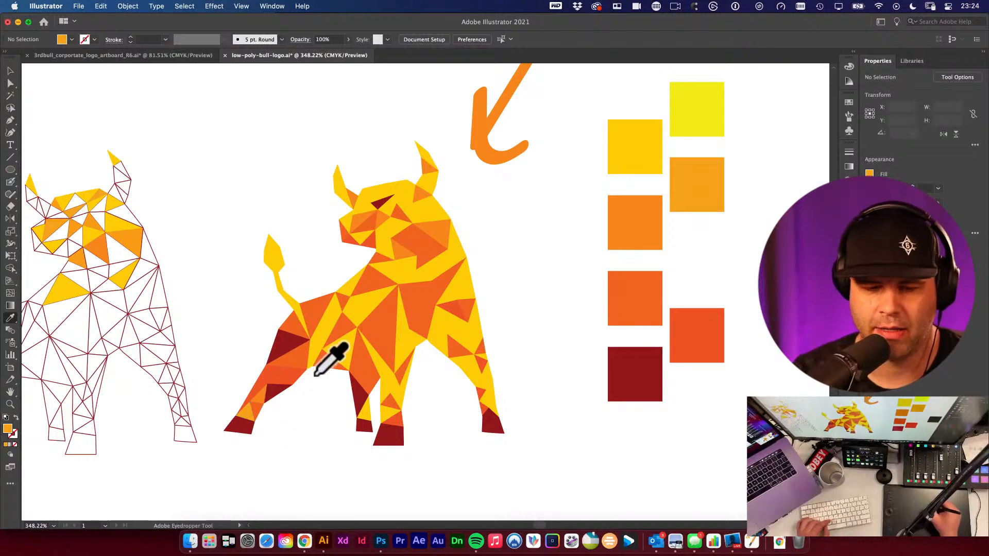
- Zoom closer and eyedrop the dark red swatch onto triangles on the rear thigh and front leg
{"action": "left_click_drag", "start_coordinate": [332, 347], "coordinate": [410, 390]}
{"action": "key", "text": "v"}
{"action": "left_click_drag", "start_coordinate": [574, 292], "coordinate": [450, 240]}
{"action": "left_click_drag", "start_coordinate": [503, 216], "coordinate": [474, 266]}
{"action": "key", "text": "i"}
{"action": "left_click", "coordinate": [690, 409]}
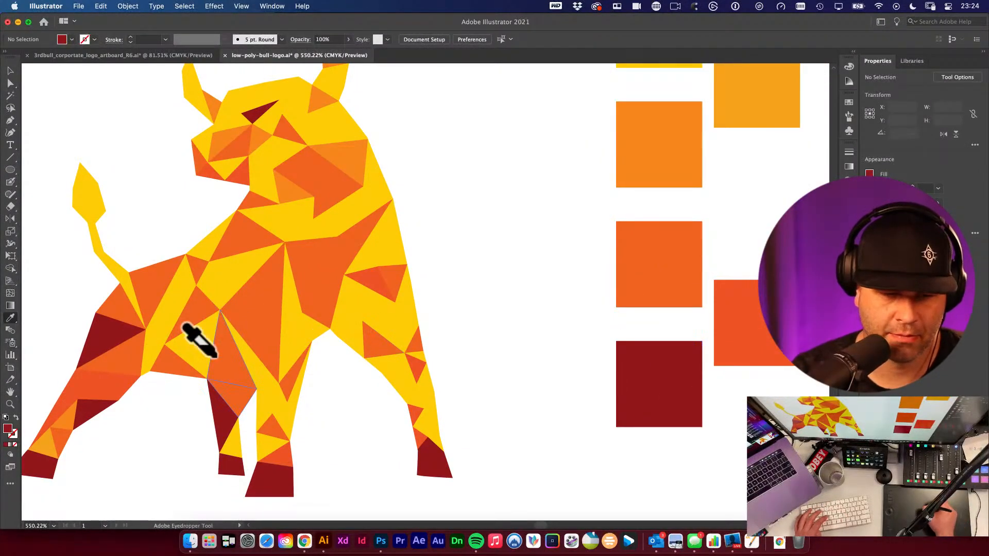
{"action": "left_click", "coordinate": [165, 363], "text": "alt"}
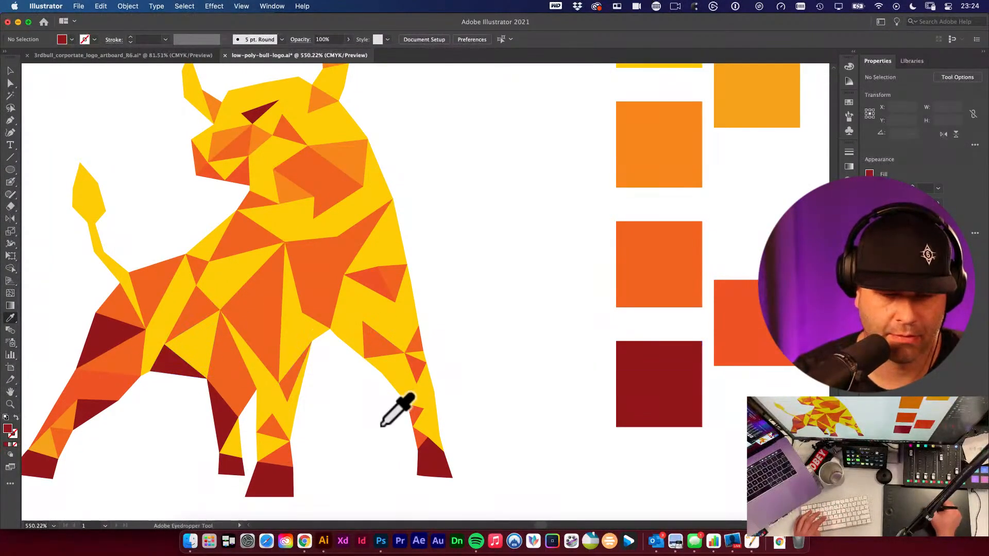
{"action": "left_click", "coordinate": [288, 380]}
- Sample the orange-red swatches and apply them to triangles around the bull's front legs
{"action": "left_click", "coordinate": [666, 366]}
{"action": "left_click", "coordinate": [298, 380], "text": "alt"}
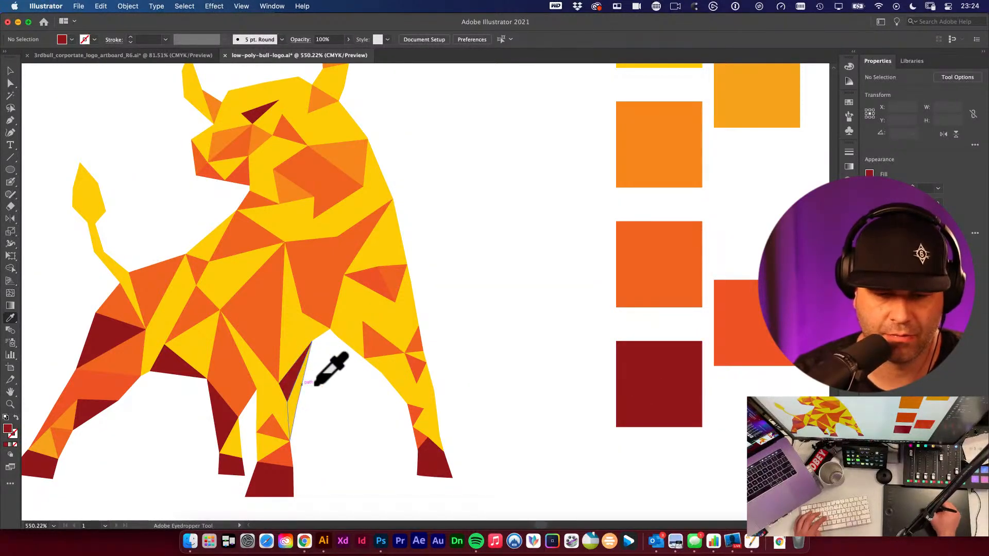
{"action": "left_click", "coordinate": [664, 266]}
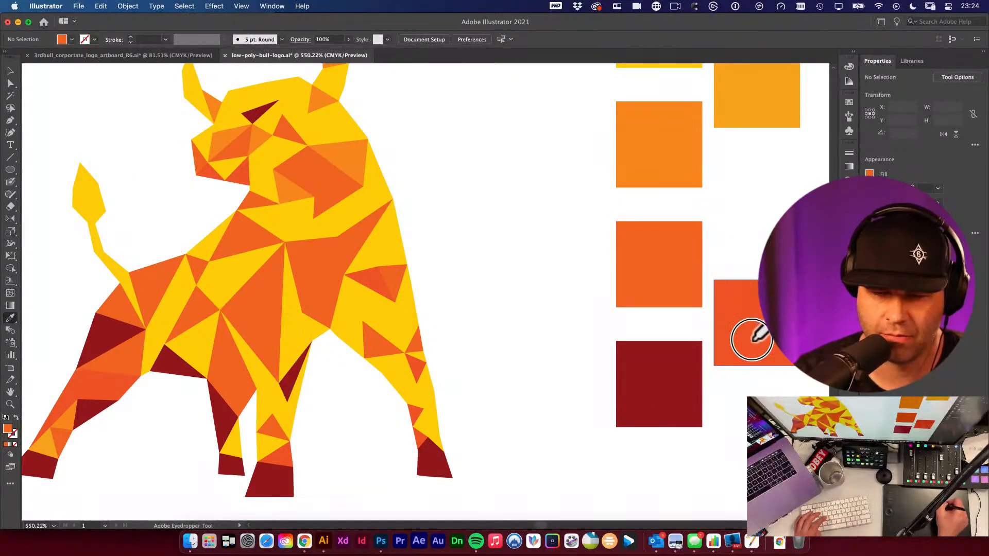
{"action": "left_click", "coordinate": [296, 404], "text": "alt"}
{"action": "left_click", "coordinate": [643, 264]}
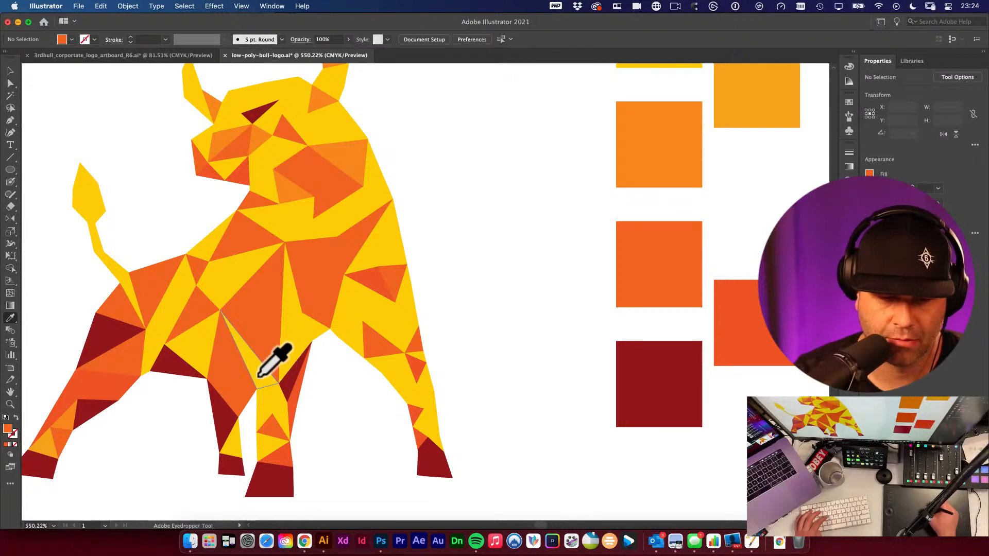
{"action": "left_click", "coordinate": [250, 367], "text": "alt"}
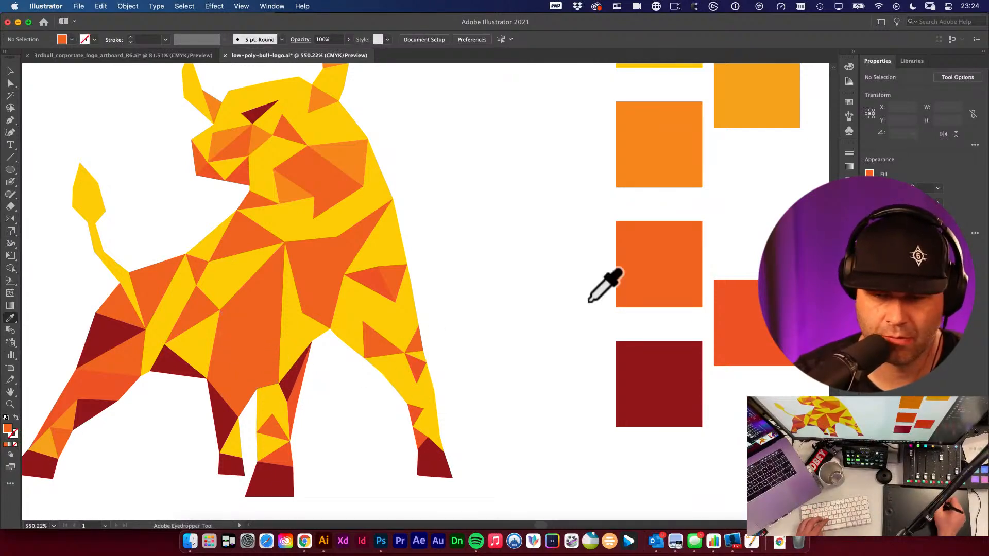
{"action": "left_click", "coordinate": [756, 325]}
{"action": "left_click", "coordinate": [263, 378], "text": "alt"}
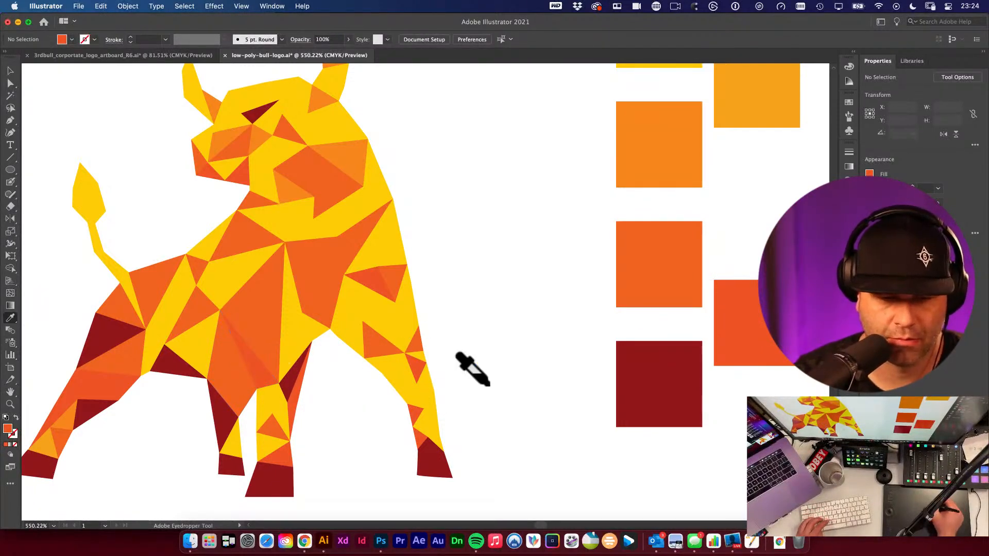
- Duplicate the dark red swatch square beside the palette and recolour the copy to brown, 93471C
{"action": "left_click_drag", "start_coordinate": [433, 369], "coordinate": [504, 332]}
{"action": "left_click_drag", "start_coordinate": [443, 302], "coordinate": [534, 327]}
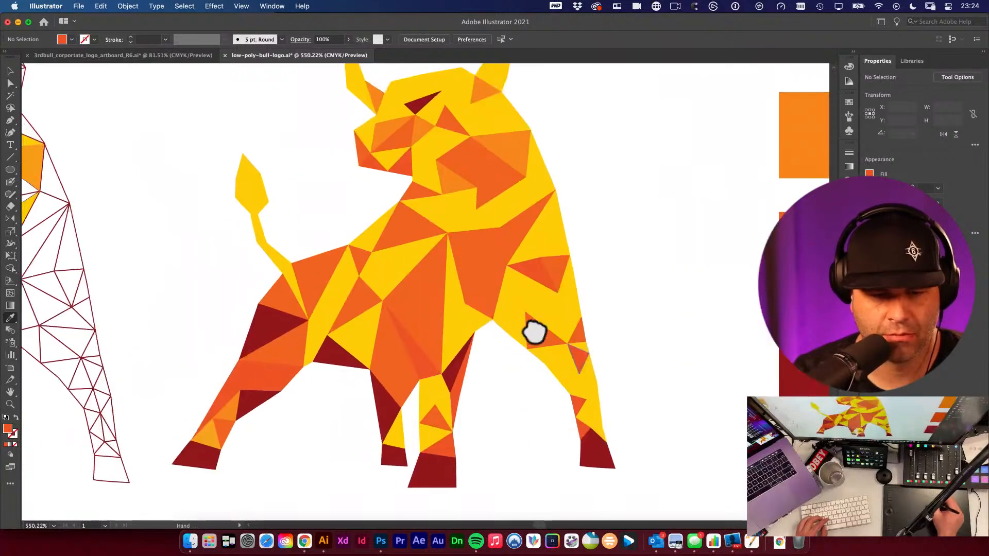
{"action": "left_click_drag", "start_coordinate": [550, 272], "coordinate": [411, 292]}
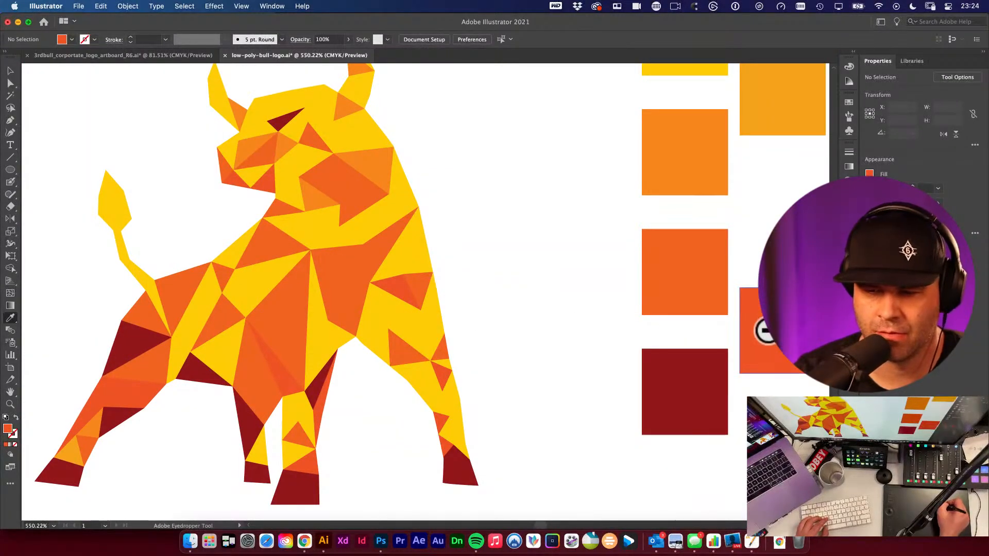
{"action": "key", "text": "v"}
{"action": "left_click", "coordinate": [644, 367]}
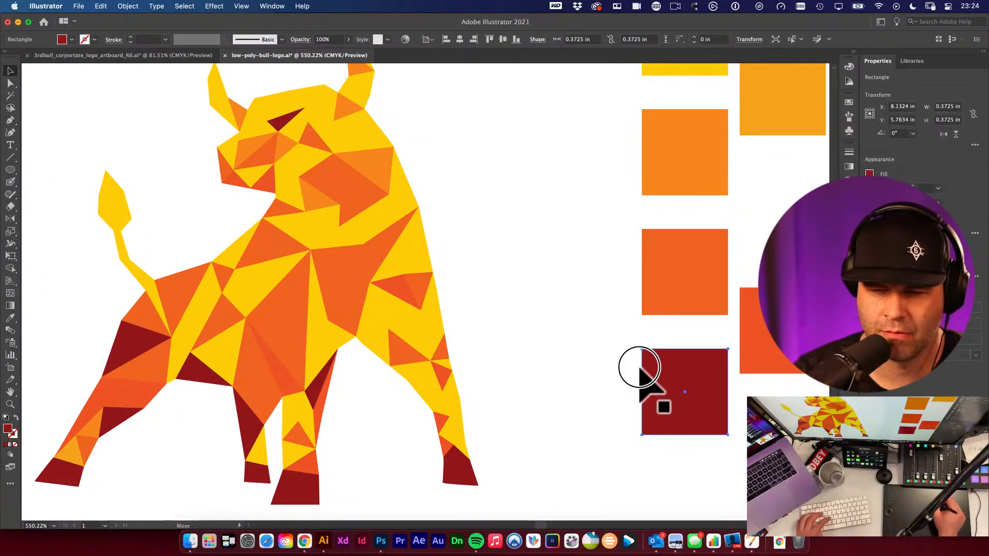
{"action": "left_click_drag", "start_coordinate": [644, 368], "coordinate": [546, 308]}
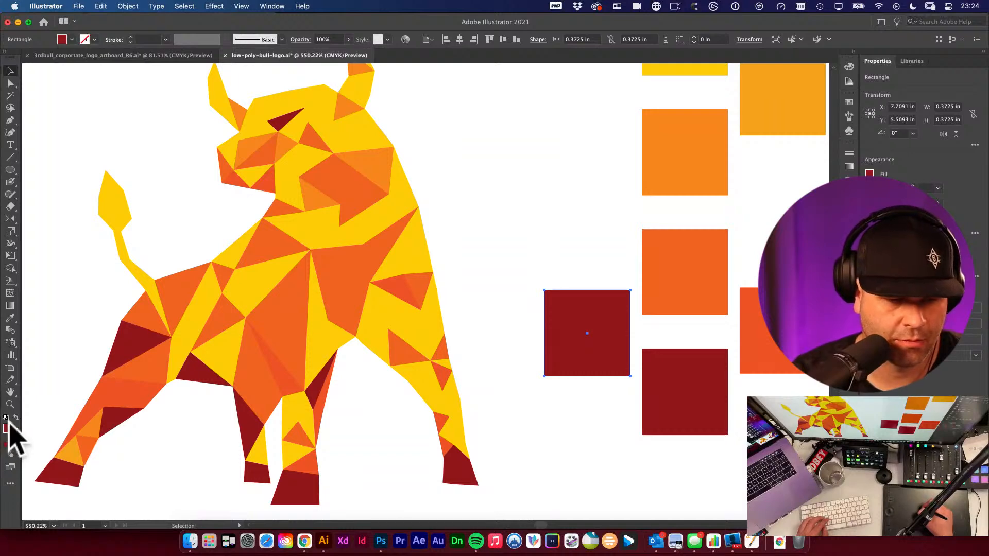
{"action": "double_click", "coordinate": [7, 428]}
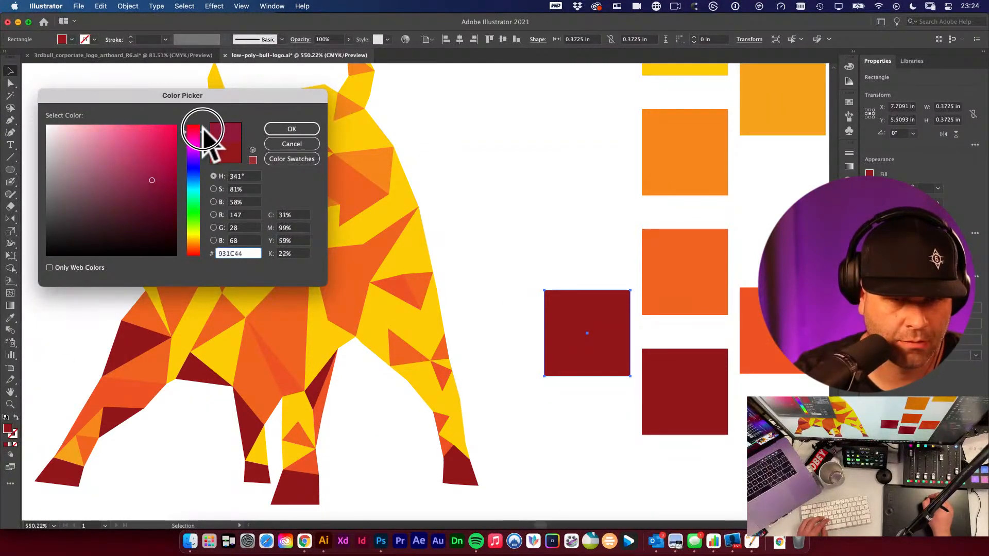
{"action": "left_click_drag", "start_coordinate": [202, 131], "coordinate": [211, 249]}
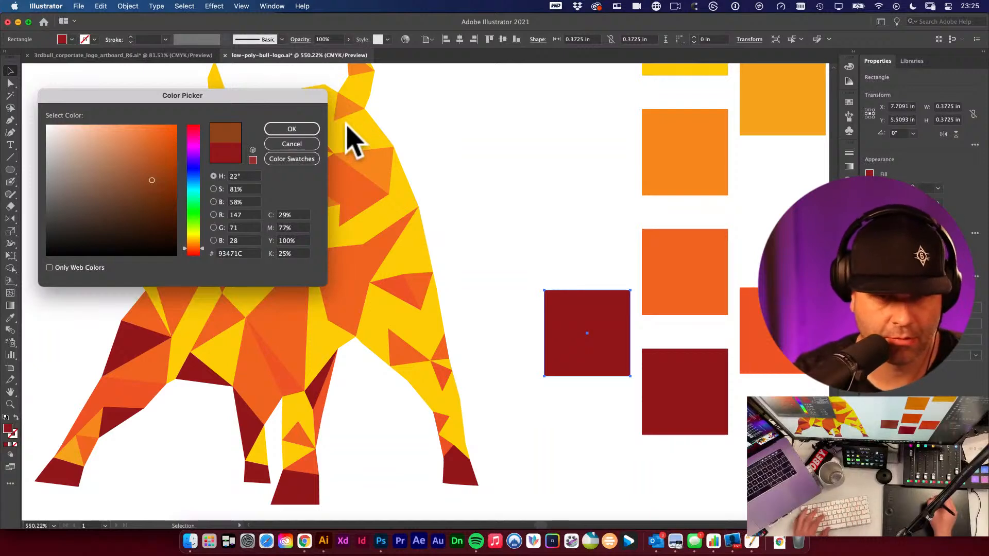
{"action": "left_click", "coordinate": [304, 129]}
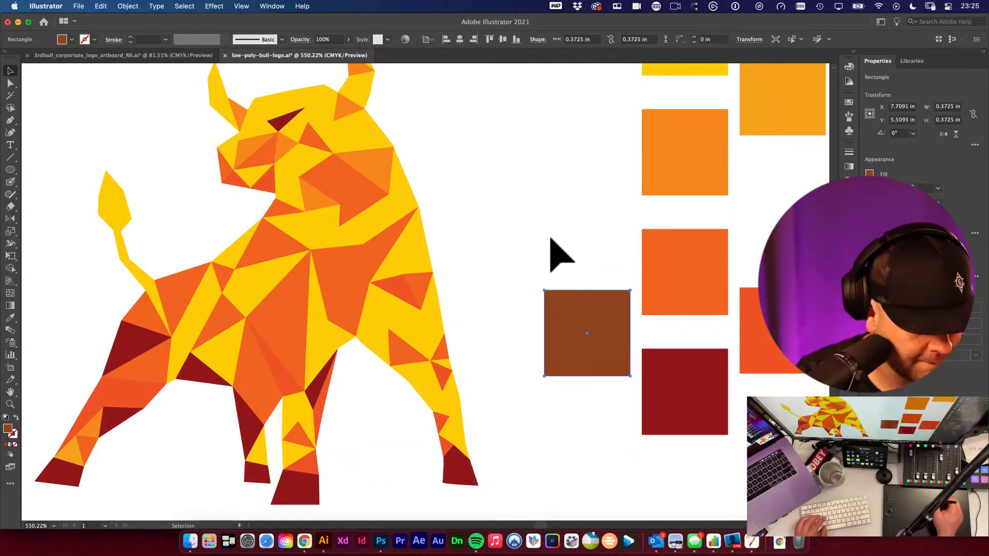
{"action": "key", "text": "super+h"}
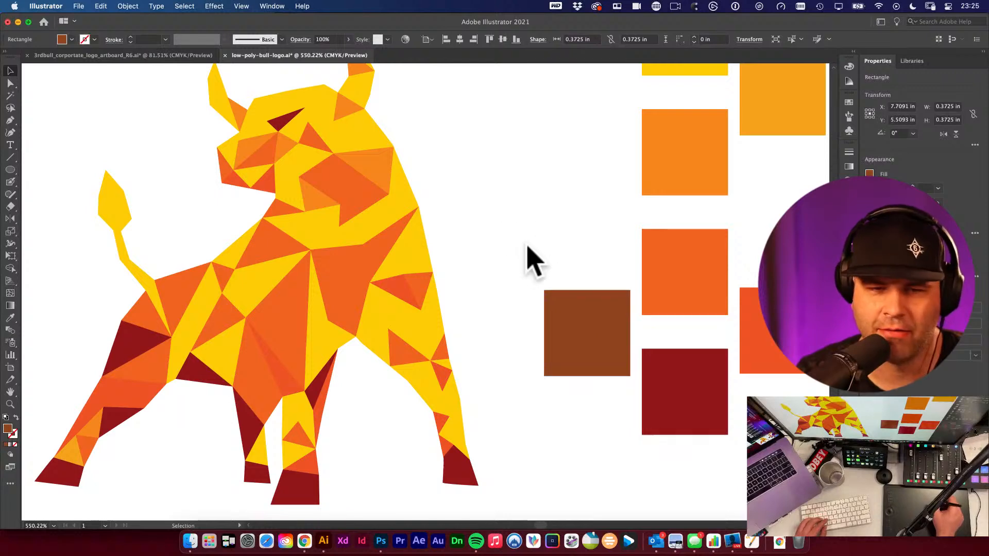
- Zoom out to the whole artboard, select the coloured bull group and apply a default Drop Shadow to it
{"action": "left_click", "coordinate": [507, 254]}
{"action": "left_click", "coordinate": [500, 256], "text": "alt+super"}
{"action": "left_click", "coordinate": [500, 257], "text": "alt+super"}
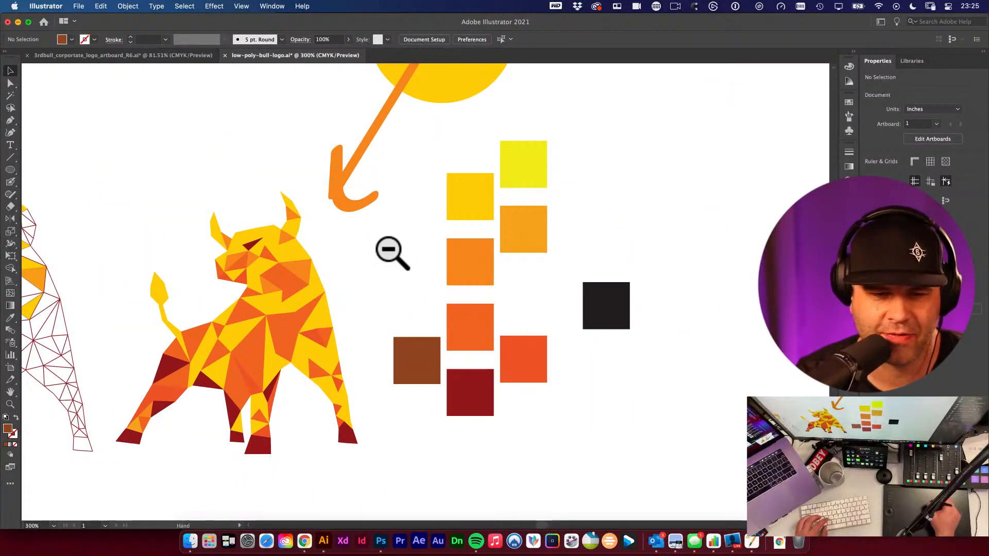
{"action": "left_click_drag", "start_coordinate": [389, 250], "coordinate": [516, 195]}
{"action": "left_click_drag", "start_coordinate": [230, 160], "coordinate": [466, 386]}
{"action": "left_click", "coordinate": [529, 305]}
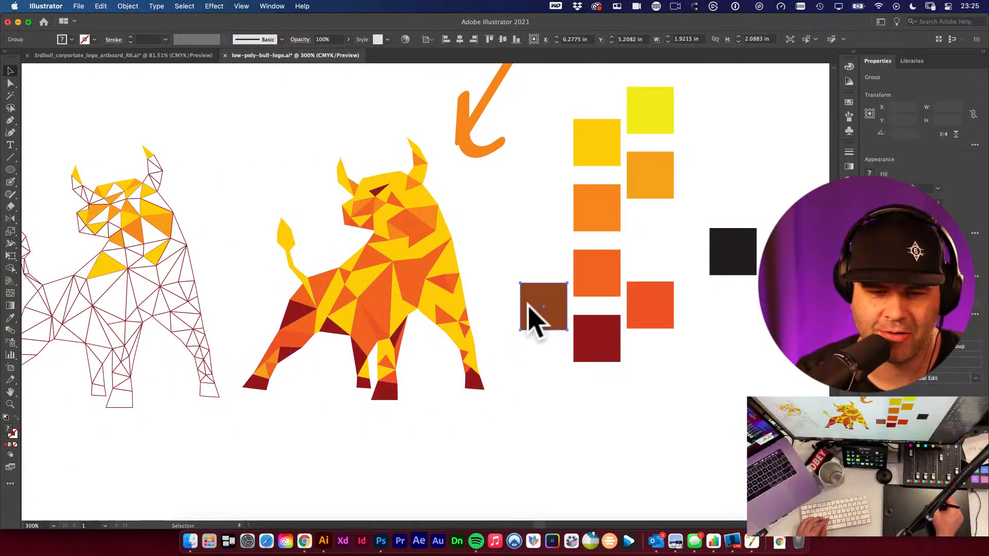
{"action": "left_click_drag", "start_coordinate": [479, 201], "coordinate": [508, 135]}
{"action": "left_click", "coordinate": [323, 243], "text": "super"}
{"action": "left_click", "coordinate": [376, 322], "text": "alt+super"}
{"action": "left_click", "coordinate": [395, 322], "text": "alt+super"}
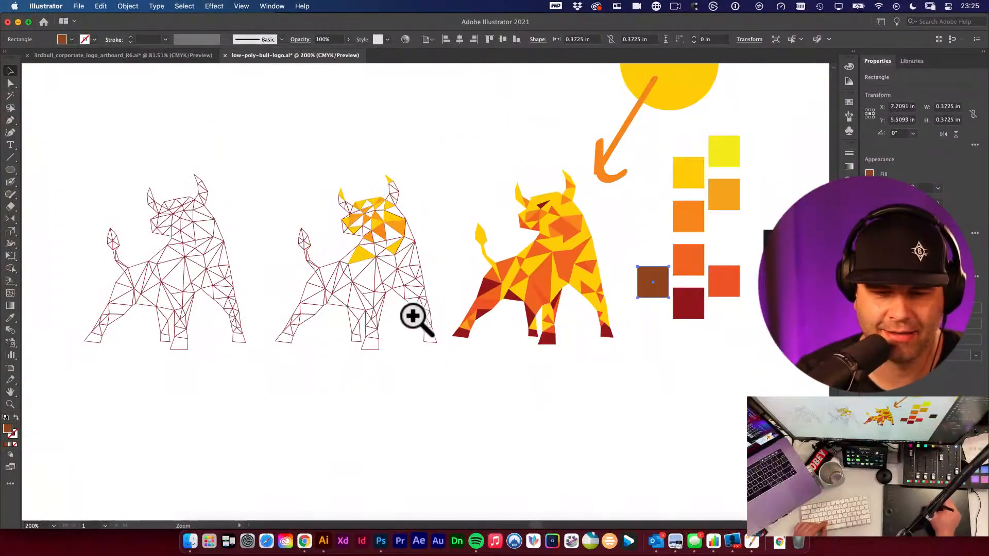
{"action": "left_click", "coordinate": [270, 270], "text": "alt+super"}
{"action": "left_click_drag", "start_coordinate": [294, 209], "coordinate": [552, 419]}
{"action": "left_click_drag", "start_coordinate": [503, 254], "coordinate": [450, 252]}
{"action": "left_click", "coordinate": [536, 211]}
{"action": "left_click_drag", "start_coordinate": [645, 275], "coordinate": [513, 255]}
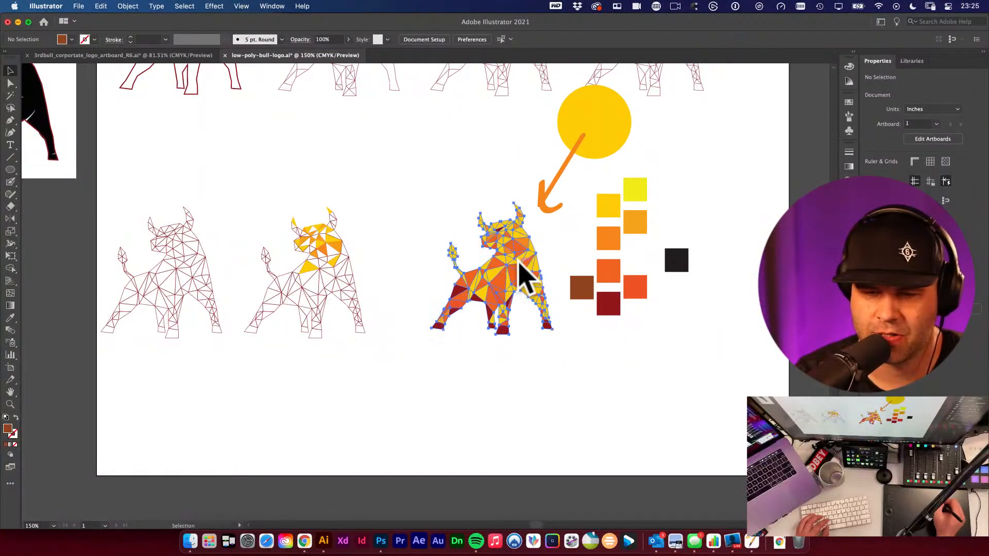
{"action": "left_click", "coordinate": [521, 273]}
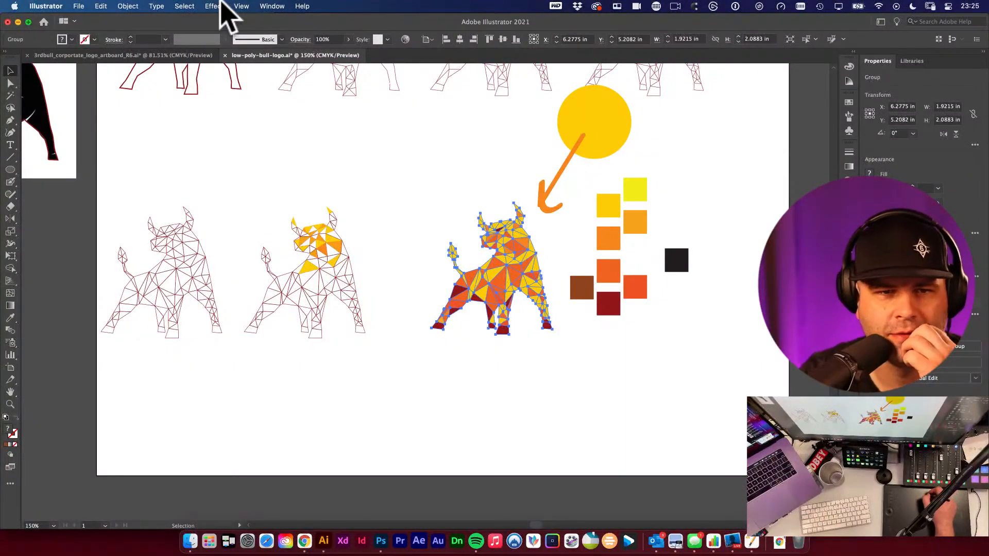
{"action": "left_click", "coordinate": [213, 6]}
{"action": "mouse_move", "coordinate": [356, 158]}
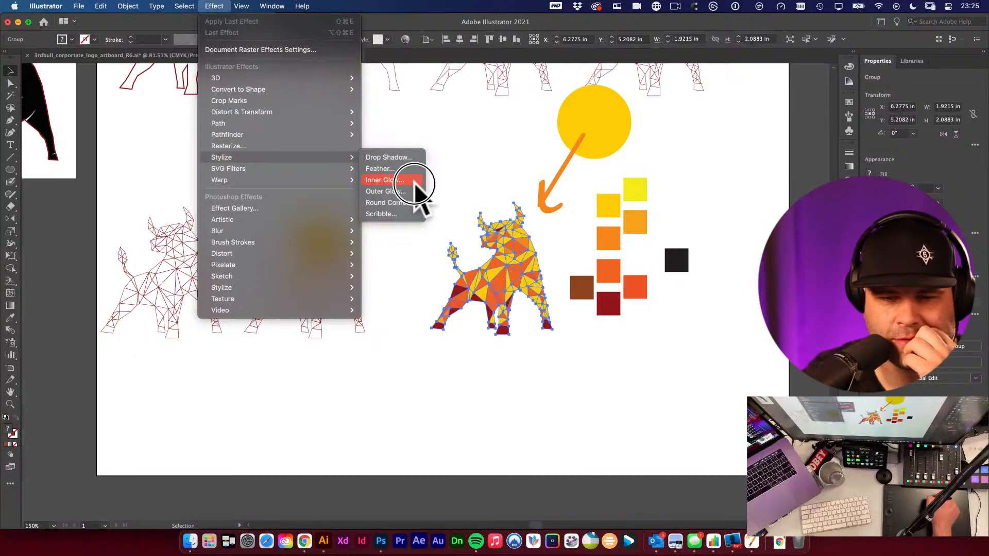
{"action": "left_click", "coordinate": [412, 158]}
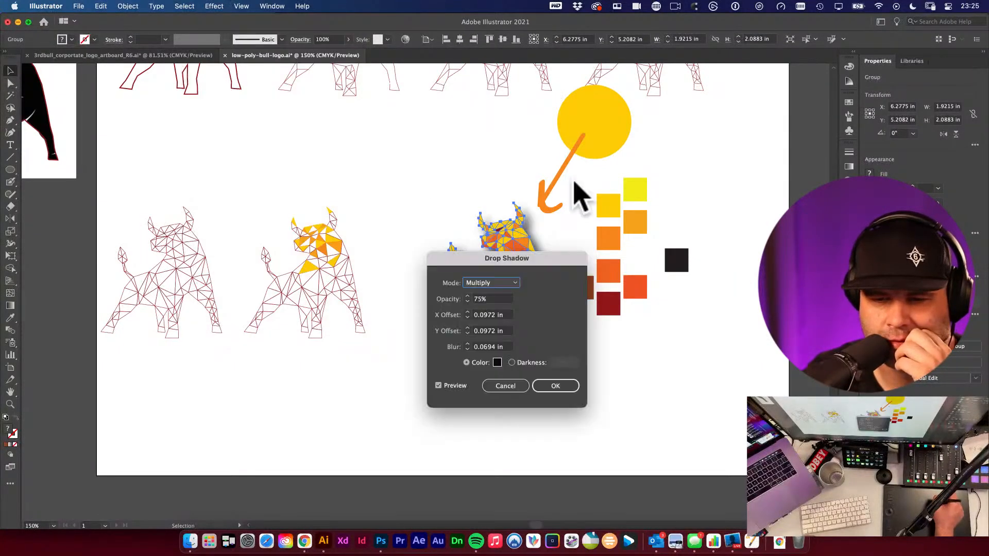
{"action": "left_click", "coordinate": [555, 385]}
{"action": "left_click", "coordinate": [659, 386]}
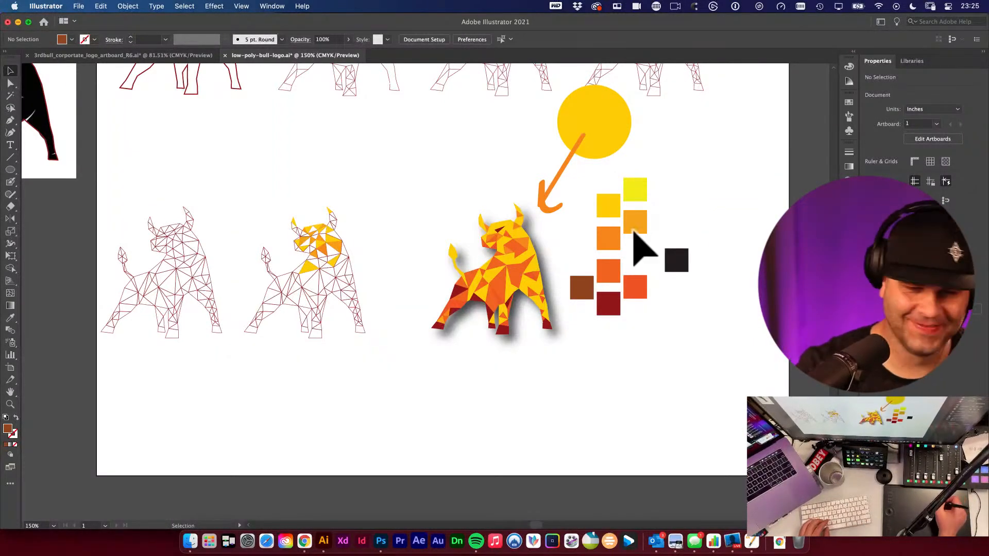
- Duplicate the shadowed bull to the lower left, then delete the drop shadow from the original bull's appearance
{"action": "left_click_drag", "start_coordinate": [518, 280], "coordinate": [195, 417]}
{"action": "left_click", "coordinate": [536, 297]}
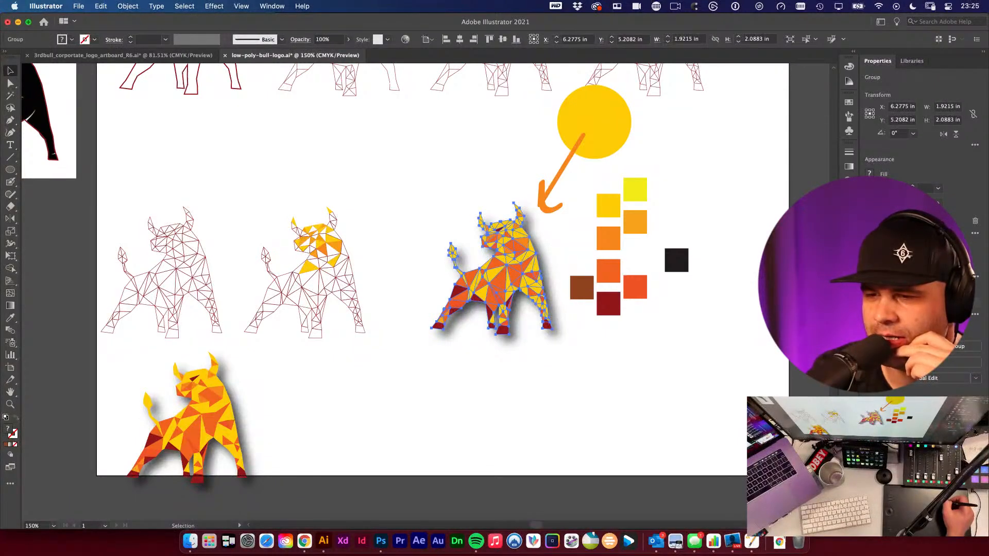
{"action": "left_click", "coordinate": [848, 179]}
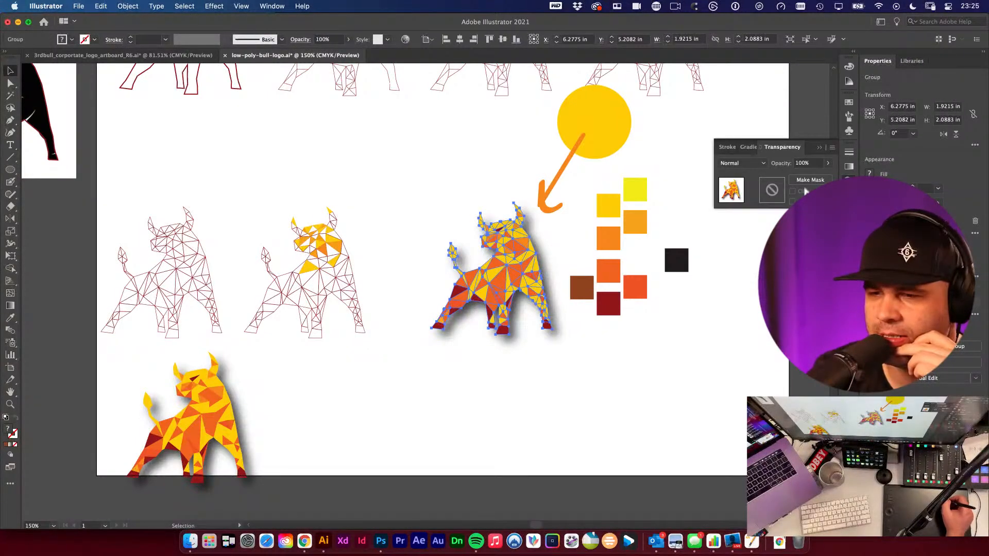
{"action": "left_click", "coordinate": [848, 202]}
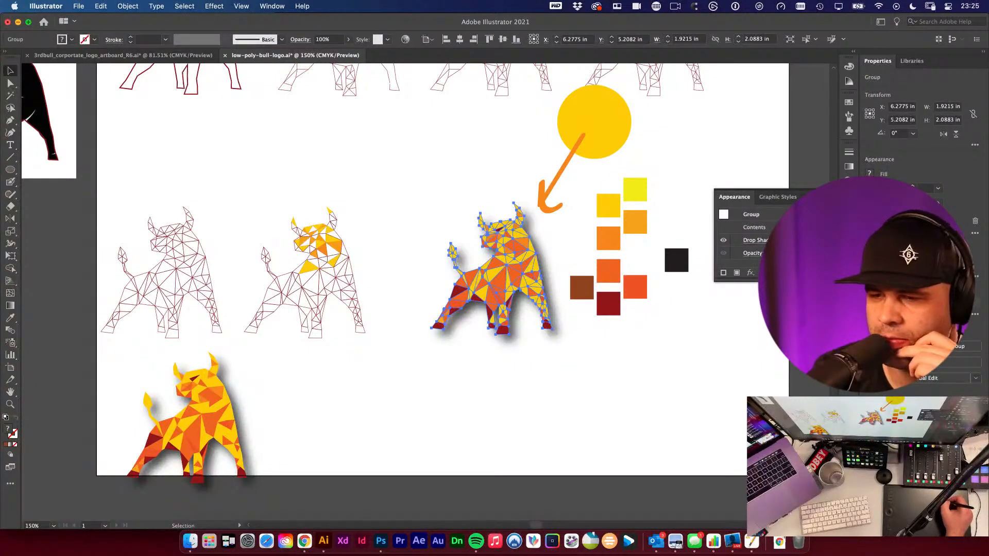
{"action": "left_click", "coordinate": [832, 272]}
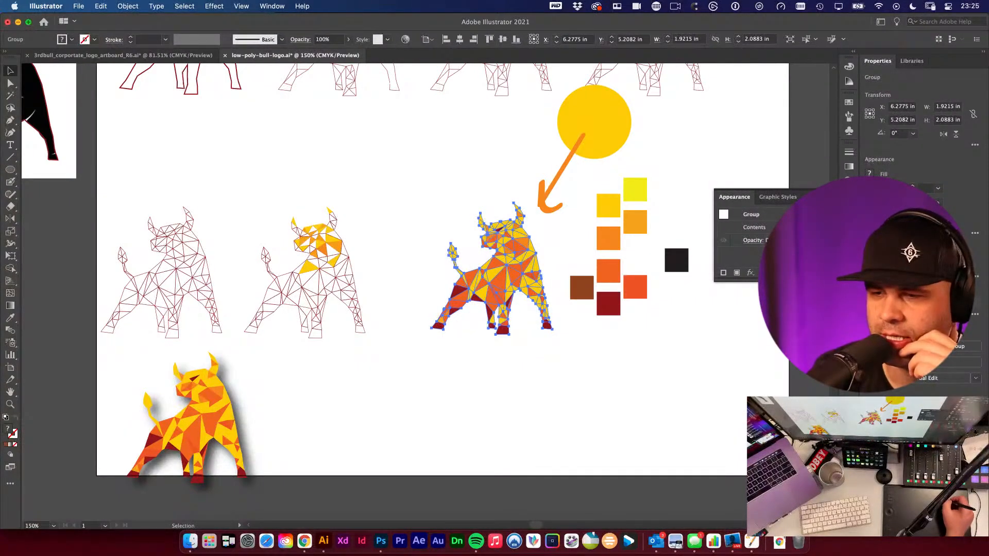
{"action": "left_click", "coordinate": [848, 202]}
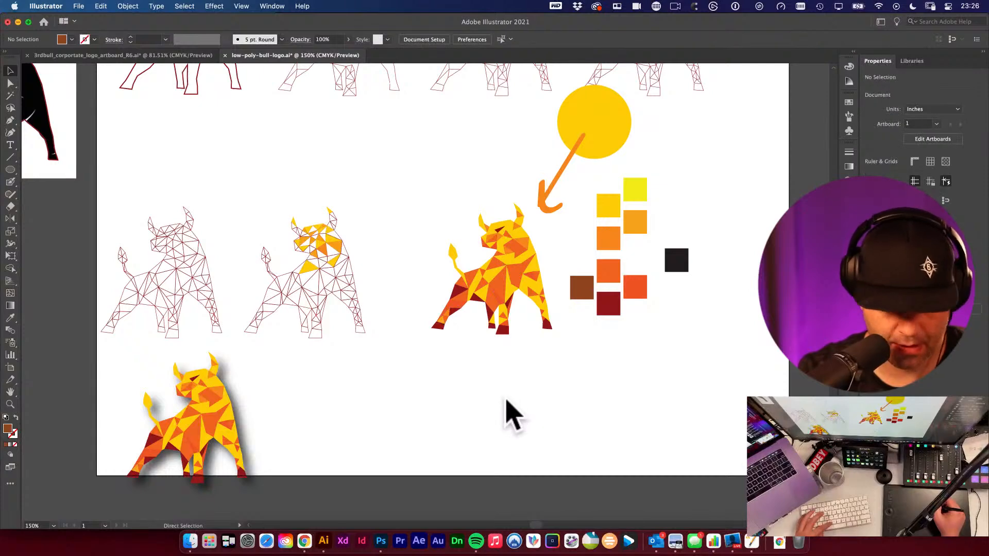
- Reflect a copy of the bull vertically and move the reflection below the bull
{"action": "key", "text": "super+v"}
{"action": "key", "text": "o"}
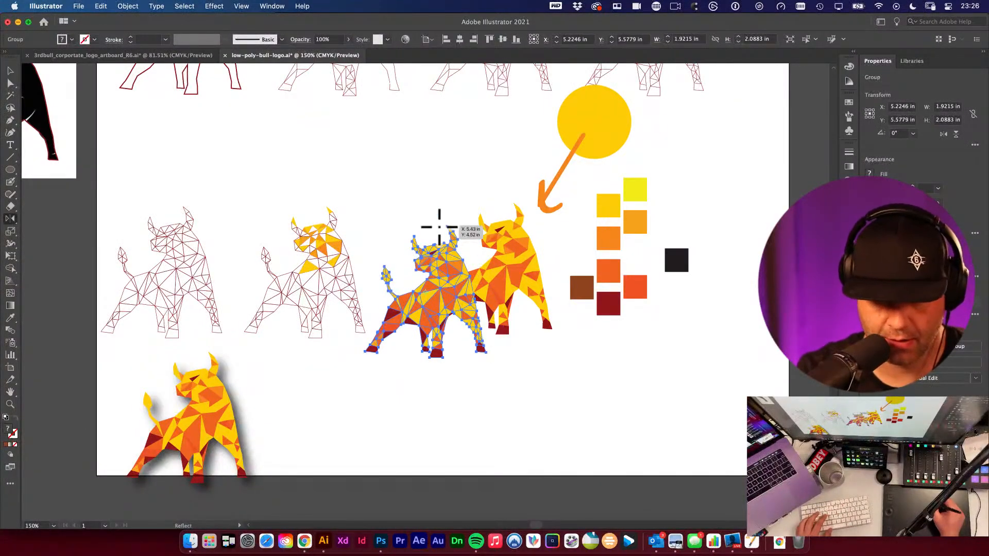
{"action": "left_click_drag", "start_coordinate": [439, 227], "coordinate": [452, 425]}
{"action": "key", "text": "v"}
{"action": "left_click_drag", "start_coordinate": [435, 261], "coordinate": [496, 370]}
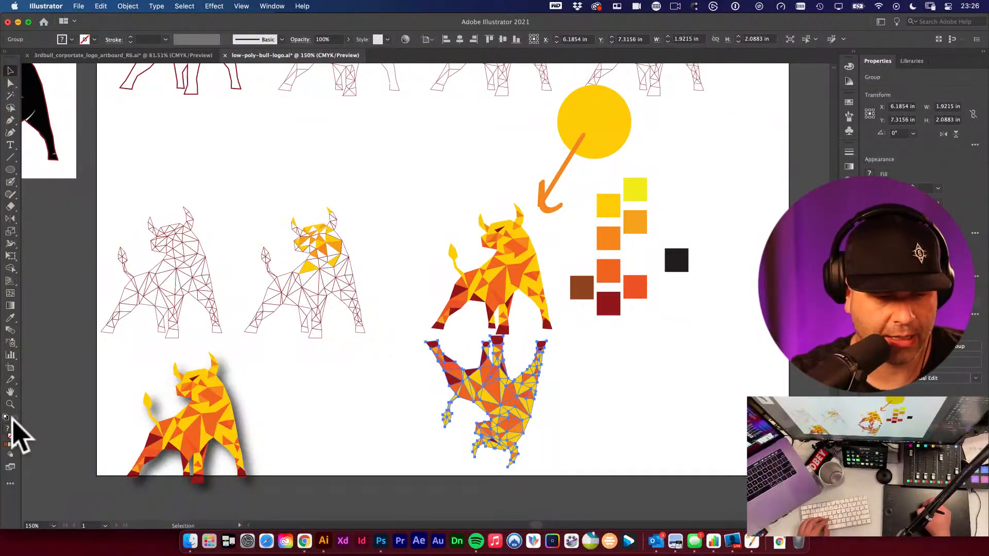
- Fill the reflected copy with black, 000000, and position it beneath the bull's hooves
{"action": "double_click", "coordinate": [8, 428]}
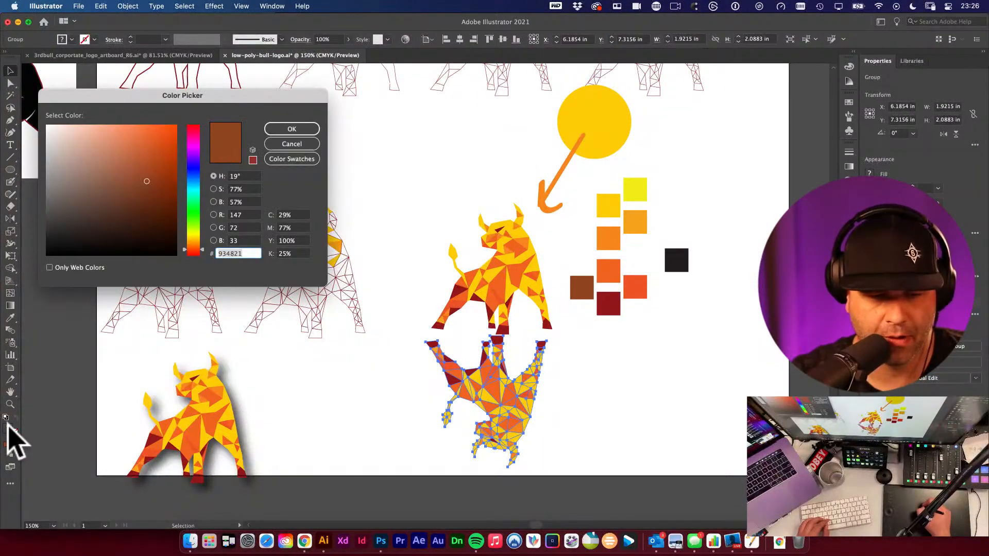
{"action": "left_click_drag", "start_coordinate": [108, 201], "coordinate": [38, 262]}
{"action": "left_click", "coordinate": [304, 130]}
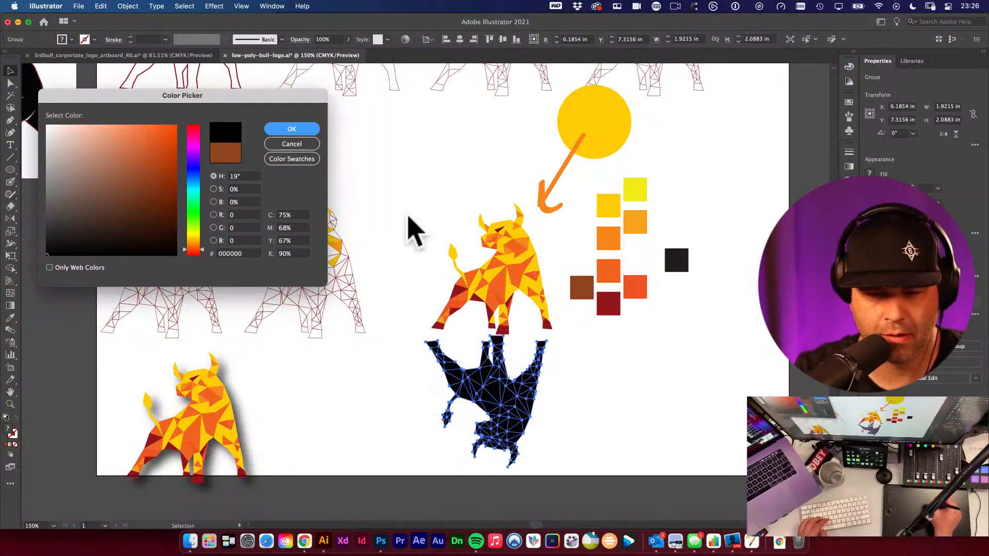
{"action": "left_click", "coordinate": [633, 391]}
{"action": "left_click_drag", "start_coordinate": [587, 387], "coordinate": [511, 341]}
{"action": "left_click_drag", "start_coordinate": [395, 342], "coordinate": [404, 336]}
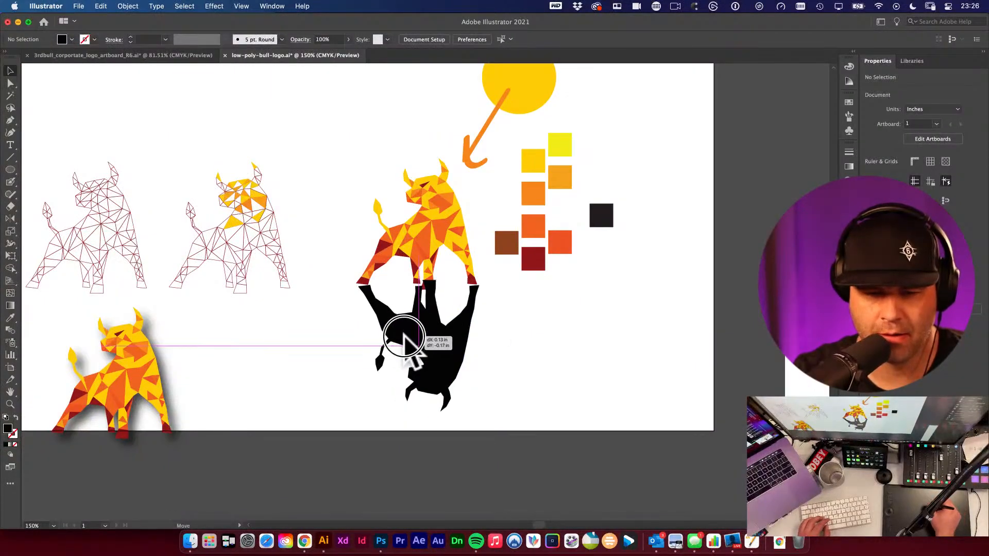
- Apply a Feather effect with a 0.25 in radius to the black reflection
{"action": "left_click", "coordinate": [214, 6]}
{"action": "mouse_move", "coordinate": [284, 157]}
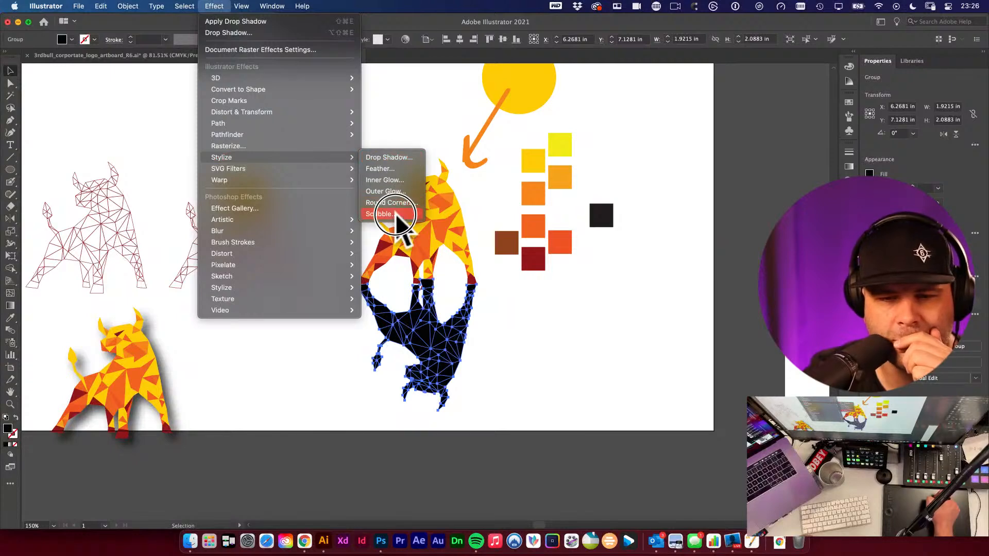
{"action": "left_click", "coordinate": [399, 166]}
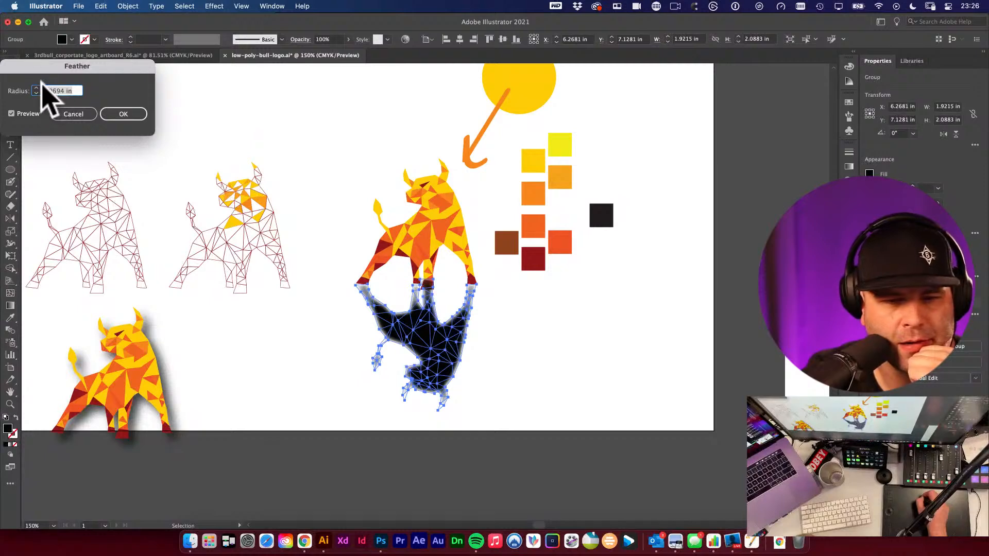
{"action": "type", "text": "0.25"}
{"action": "key", "text": "Tab"}
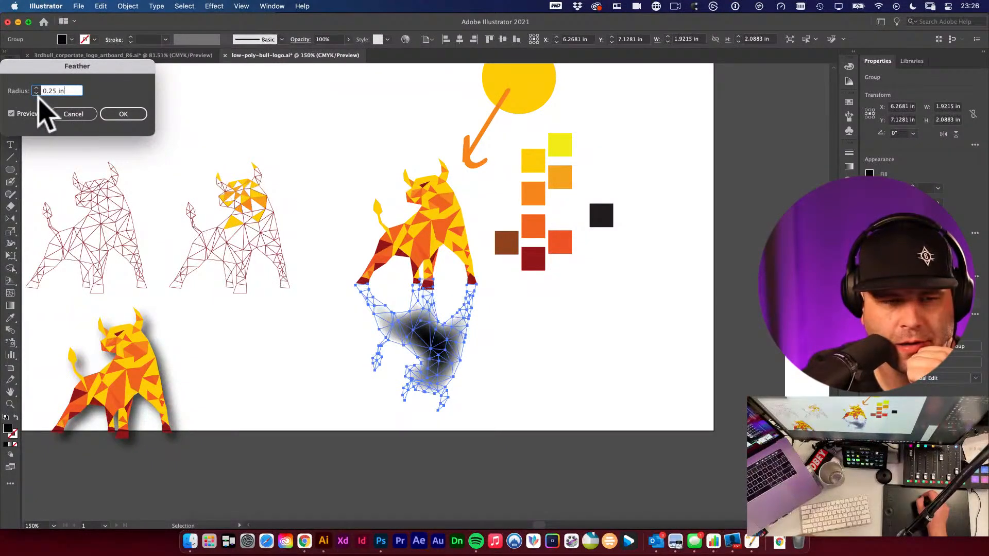
{"action": "left_click", "coordinate": [36, 92]}
{"action": "left_click", "coordinate": [124, 115]}
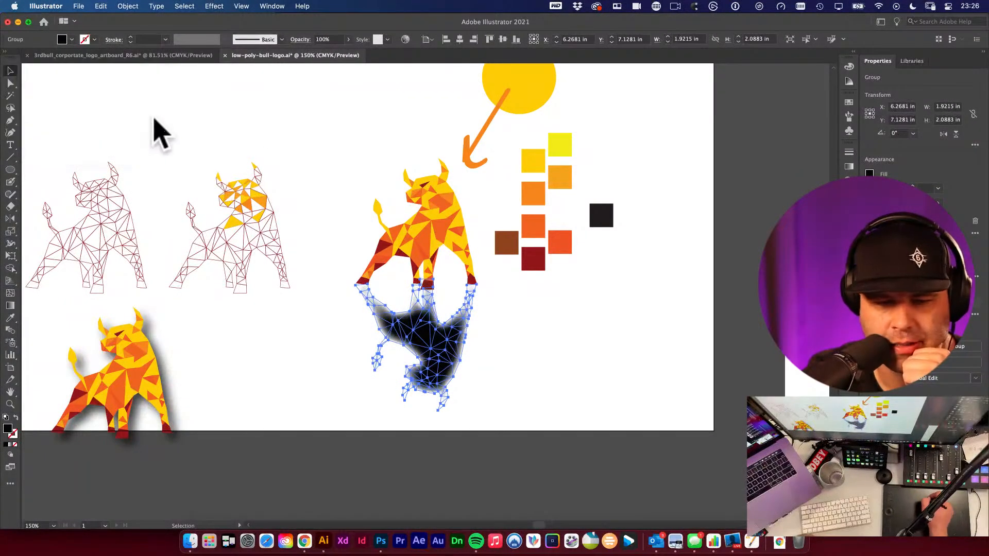
- Select the black reflection and delete it
{"action": "left_click", "coordinate": [558, 354]}
{"action": "left_click_drag", "start_coordinate": [435, 335], "coordinate": [415, 357]}
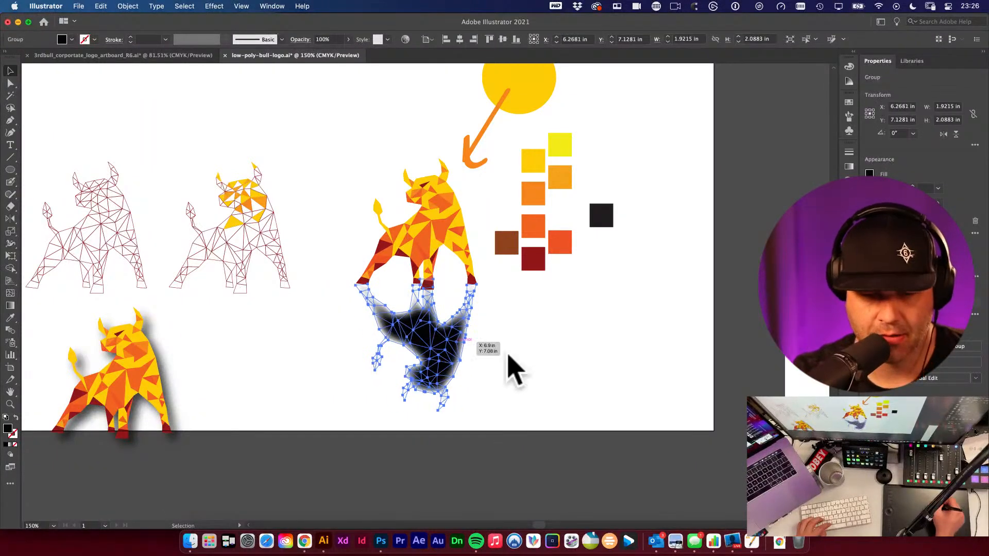
{"action": "left_click", "coordinate": [447, 374]}
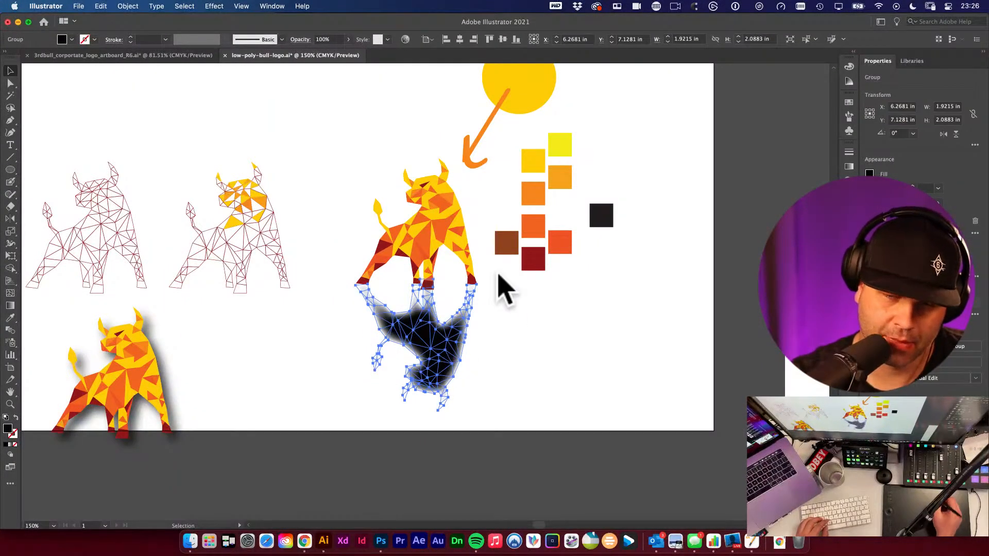
{"action": "key", "text": "Delete"}
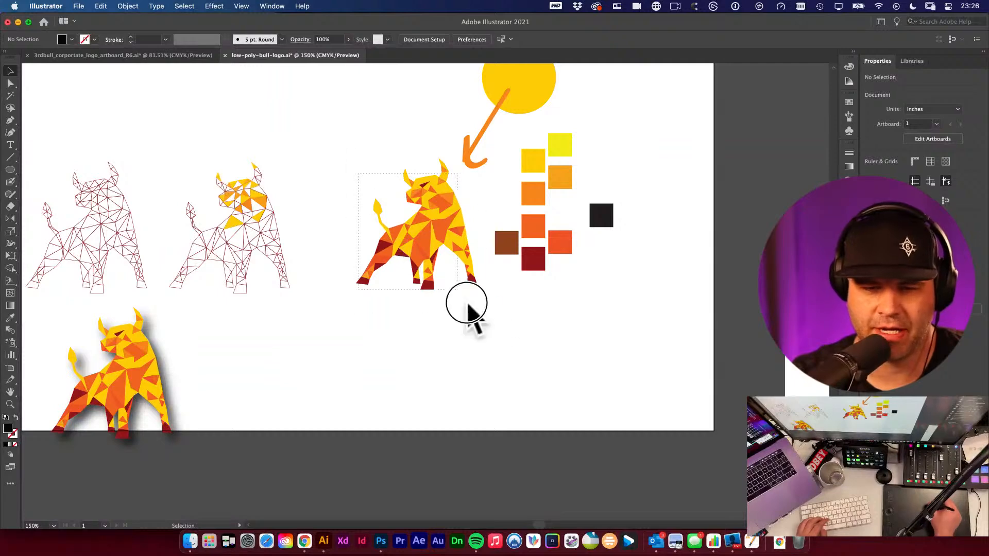
- Switch to Photoshop, paste the bull as a Smart Object and scale it up over the scribble canvas
{"action": "left_click_drag", "start_coordinate": [467, 304], "coordinate": [469, 325]}
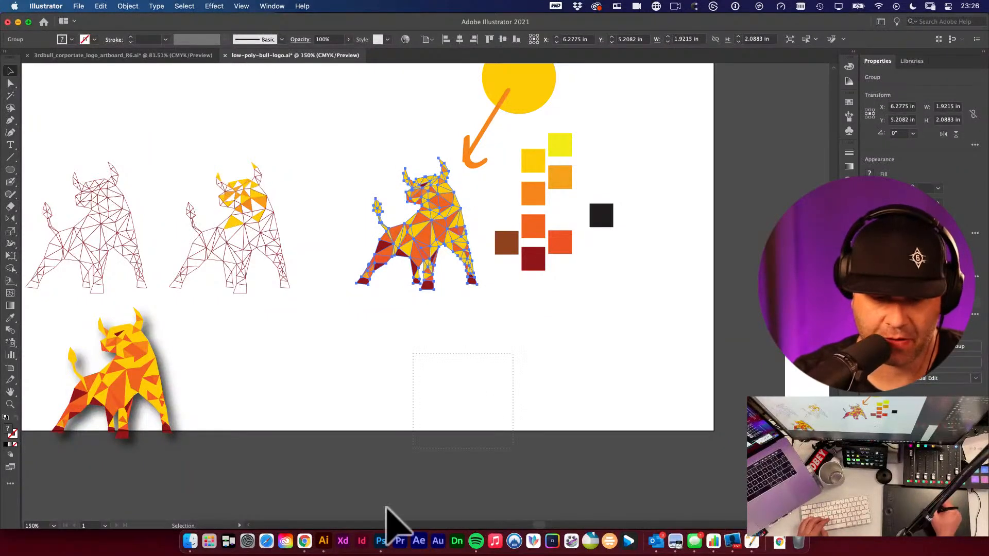
{"action": "left_click", "coordinate": [381, 540]}
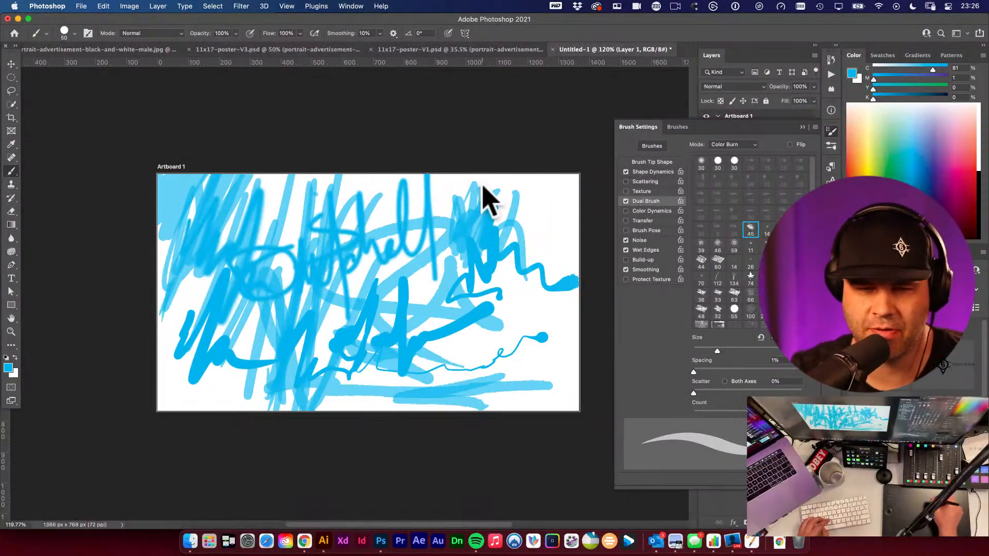
{"action": "key", "text": "super+v"}
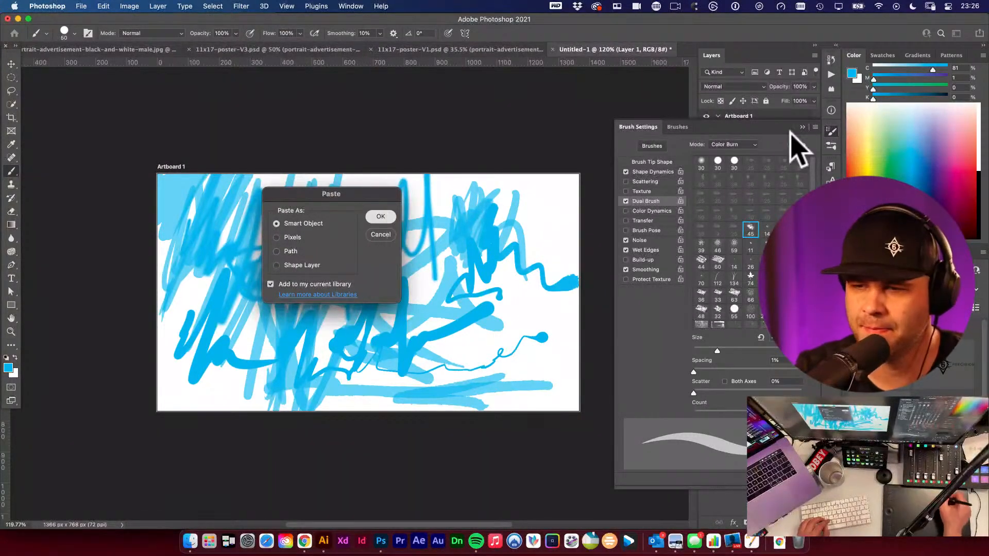
{"action": "key", "text": "Return"}
{"action": "left_click", "coordinate": [831, 132]}
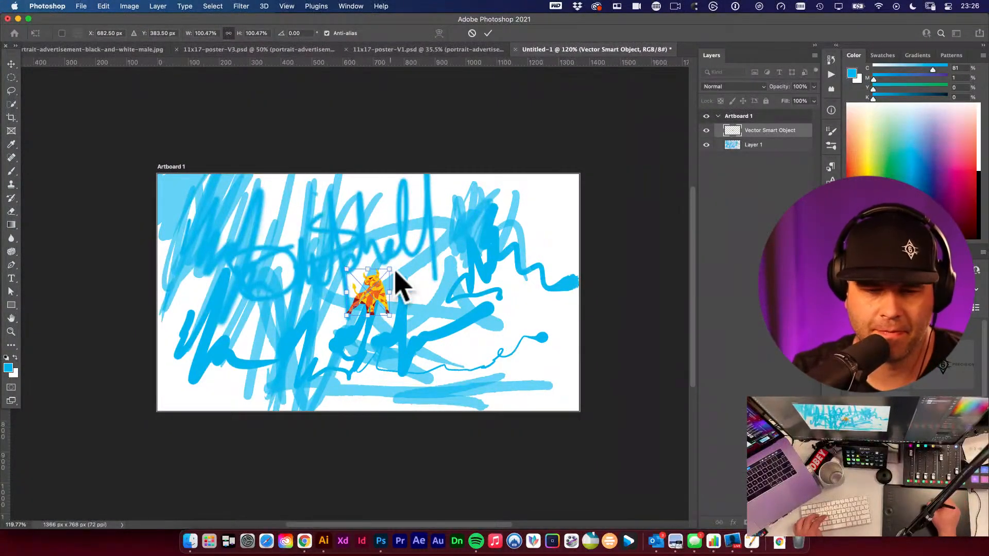
{"action": "left_click_drag", "start_coordinate": [389, 269], "coordinate": [479, 221]}
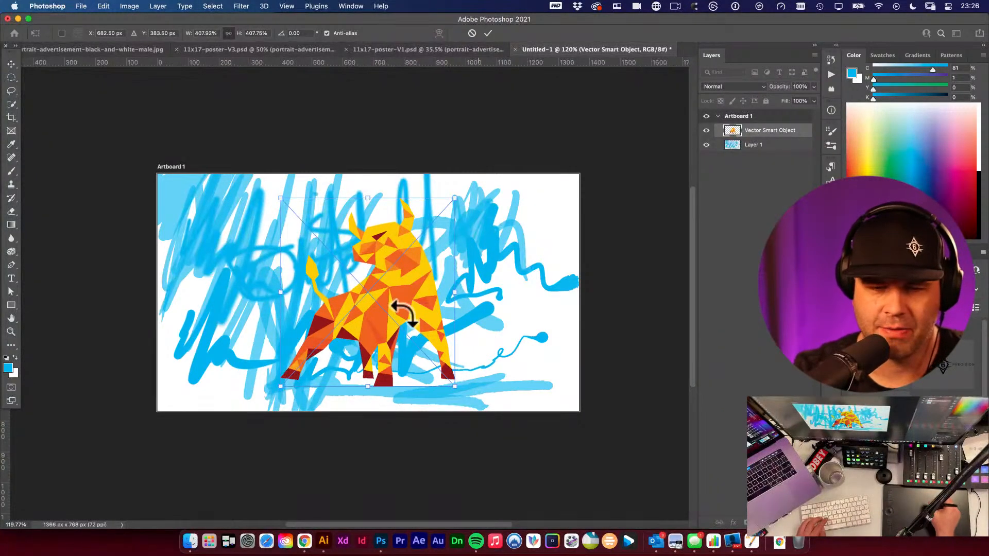
{"action": "key", "text": "Return"}
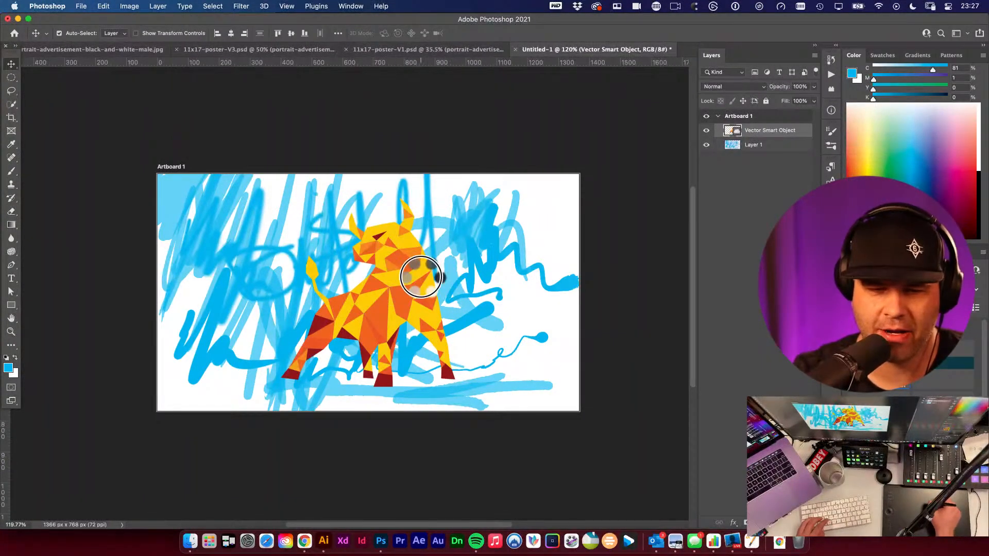
- Move the bull up, fill a new layer beneath it with white to hide the scribbles, and reselect the bull layer
{"action": "left_click_drag", "start_coordinate": [421, 276], "coordinate": [438, 246]}
{"action": "left_click", "coordinate": [525, 283]}
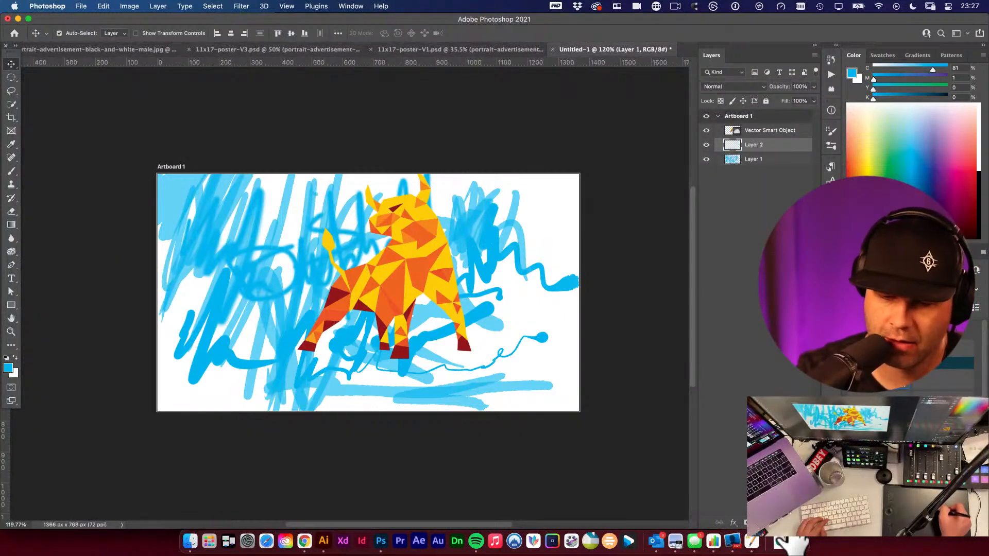
{"action": "key", "text": "super+BackSpace"}
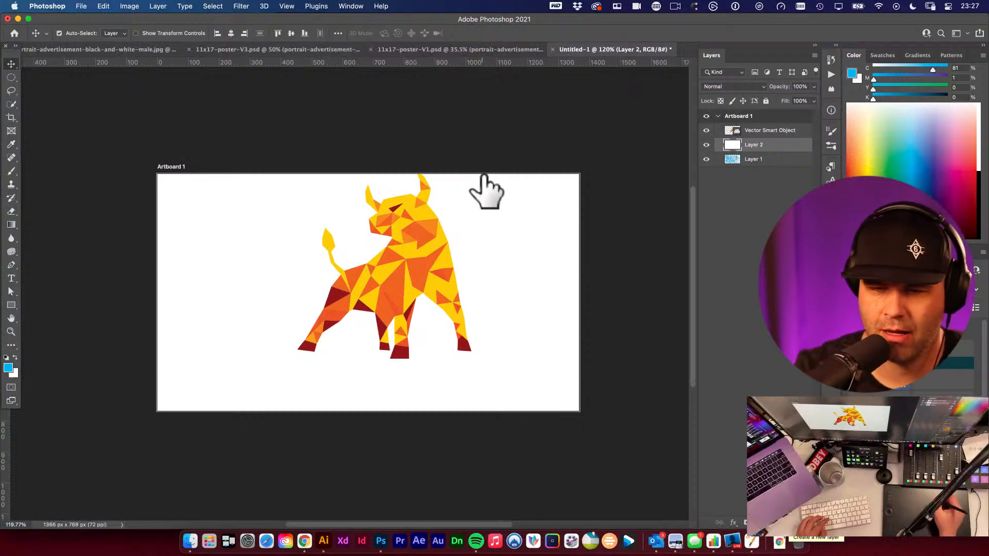
{"action": "key", "text": "super+t"}
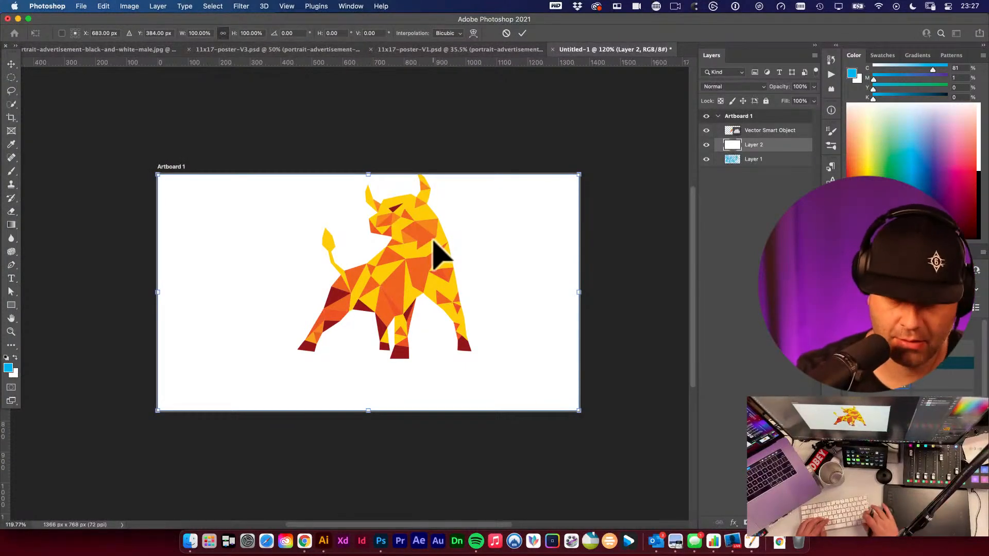
{"action": "key", "text": "Return"}
{"action": "left_click", "coordinate": [783, 130]}
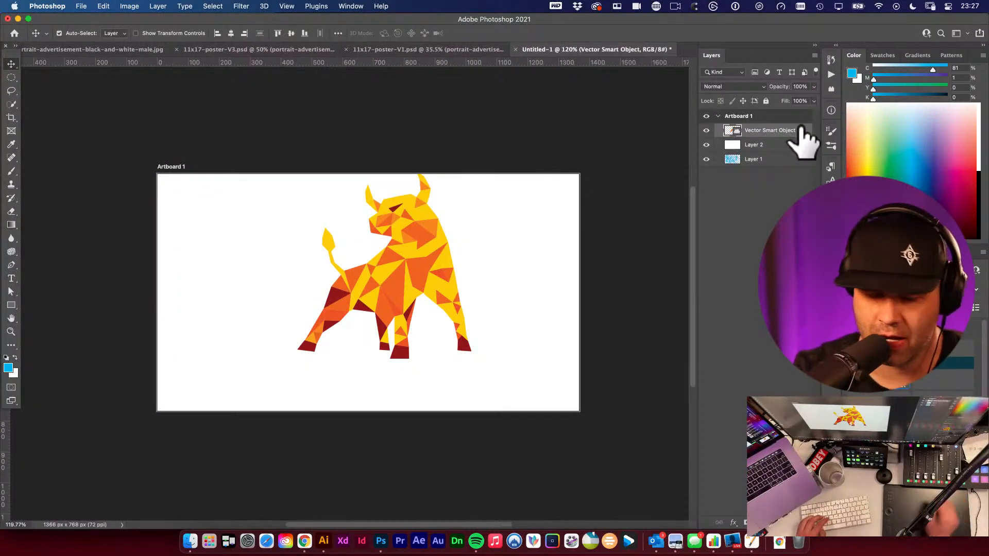
- Duplicate the bull layer and flip the original bull vertically
{"action": "key", "text": "super+j"}
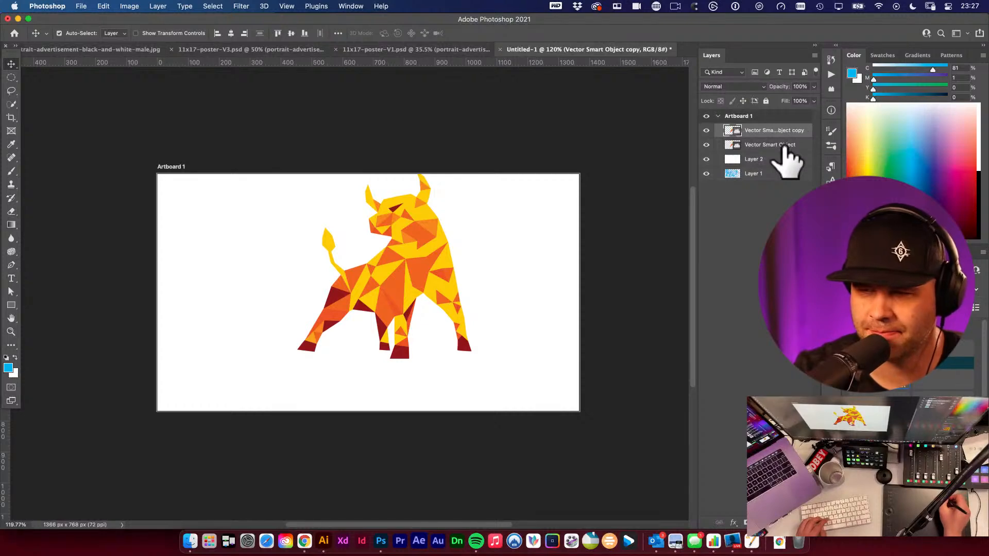
{"action": "left_click", "coordinate": [774, 145]}
{"action": "key", "text": "super+t"}
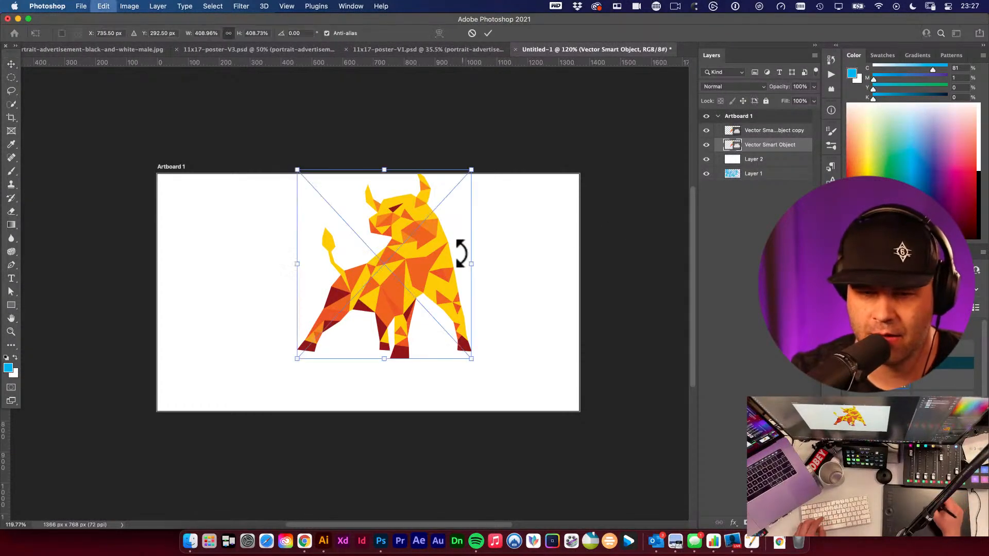
{"action": "right_click", "coordinate": [432, 267]}
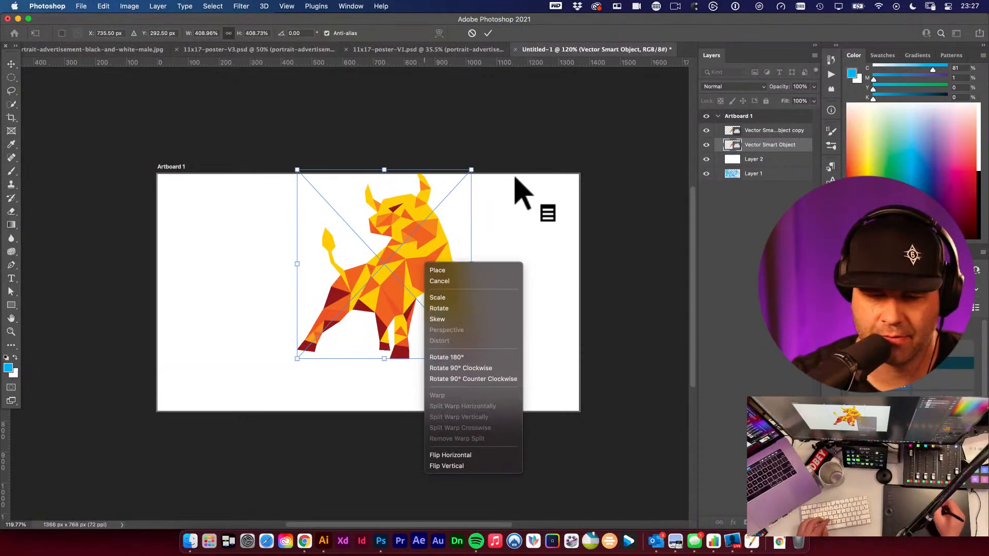
{"action": "left_click", "coordinate": [468, 466]}
{"action": "right_click", "coordinate": [431, 235]}
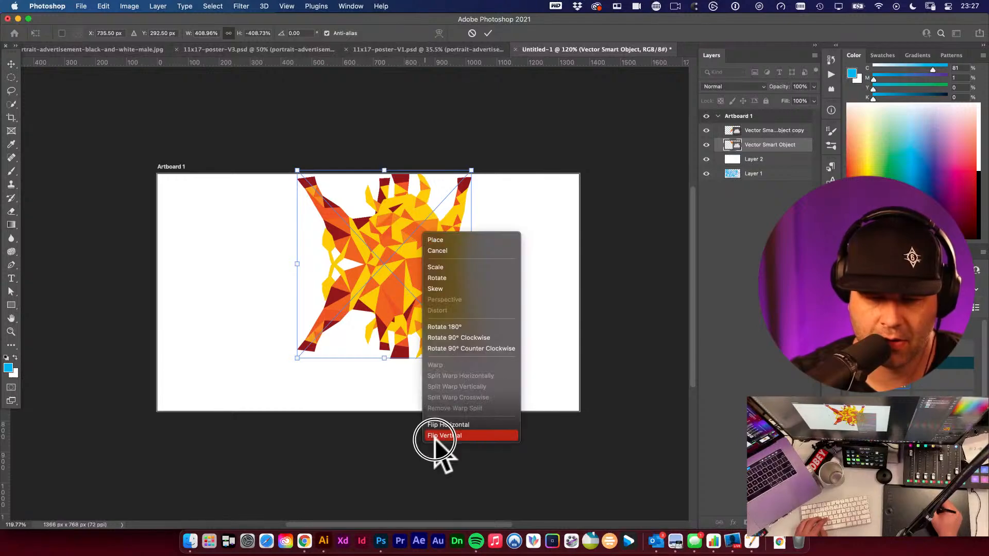
{"action": "left_click", "coordinate": [332, 409]}
{"action": "key", "text": "Return"}
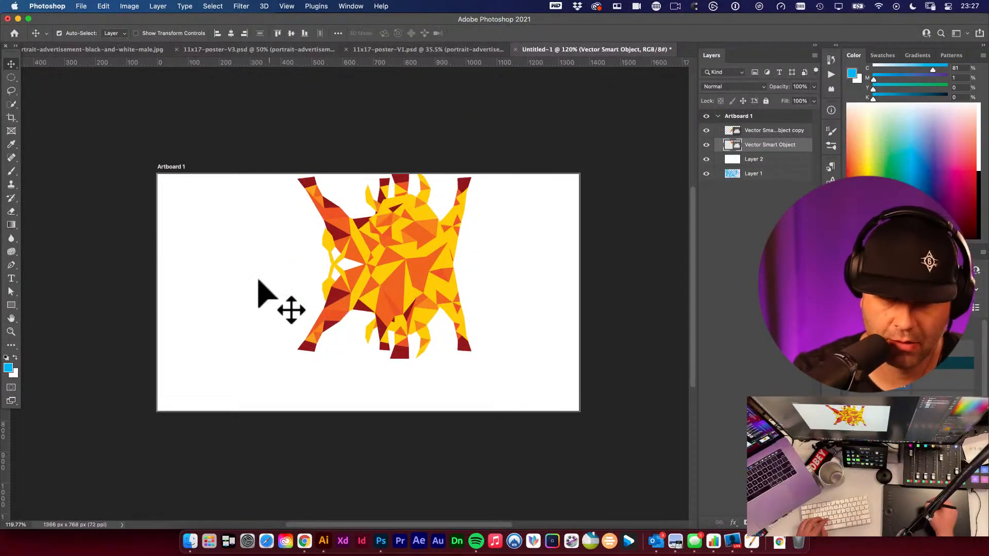
- Move the flipped bull down beneath the upright bull
{"action": "left_click_drag", "start_coordinate": [351, 242], "coordinate": [363, 437]}
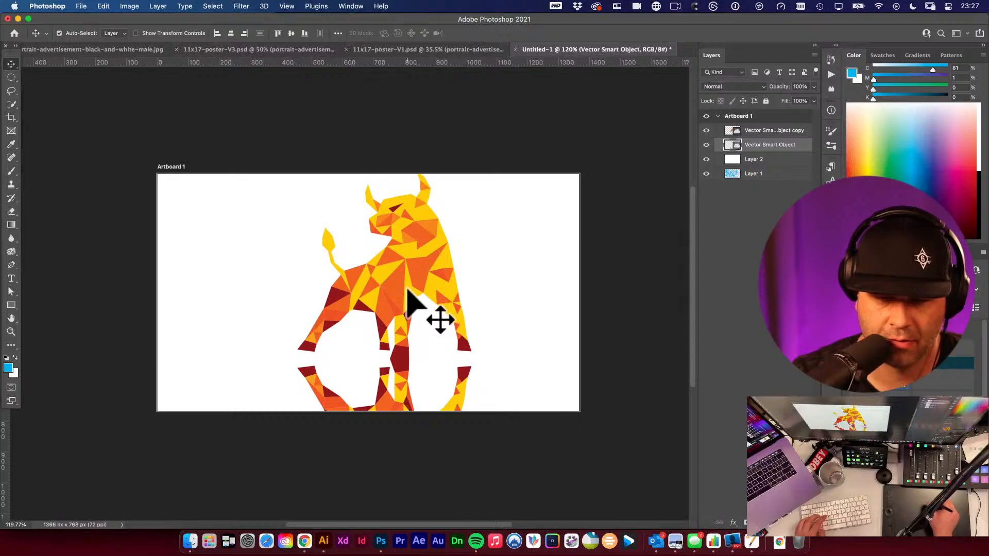
- Select both bull layers and scale them down together to about 55%, keeping them centred on the artboard
{"action": "left_click", "coordinate": [372, 320], "text": "shift"}
{"action": "key", "text": "super+t"}
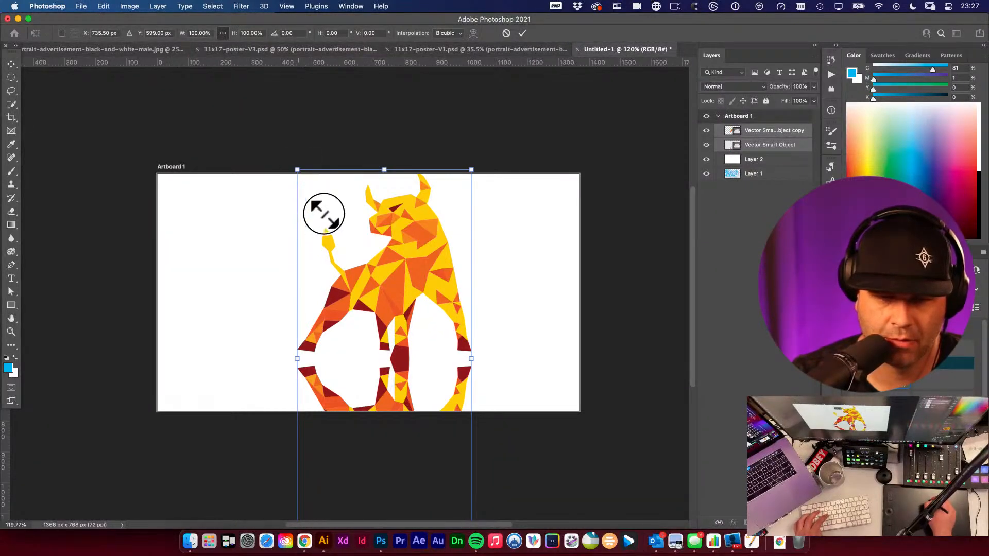
{"action": "left_click_drag", "start_coordinate": [323, 213], "coordinate": [335, 254]}
{"action": "left_click_drag", "start_coordinate": [379, 316], "coordinate": [415, 278]}
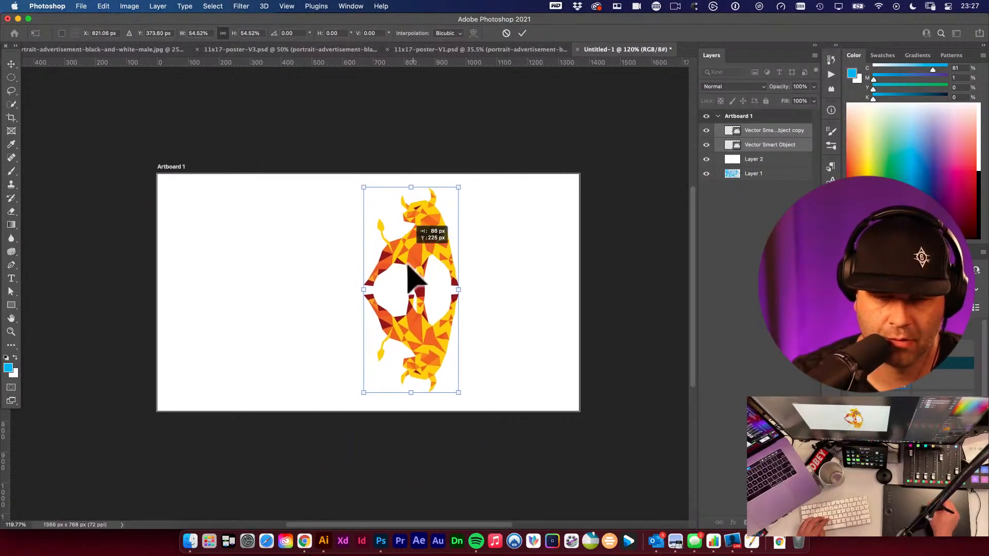
{"action": "key", "text": "Return"}
- Skew the flipped bull by raising its top corners so its top edge meets the upright bull's hooves
{"action": "scroll", "coordinate": [459, 348], "scroll_direction": "up", "scroll_amount": 5}
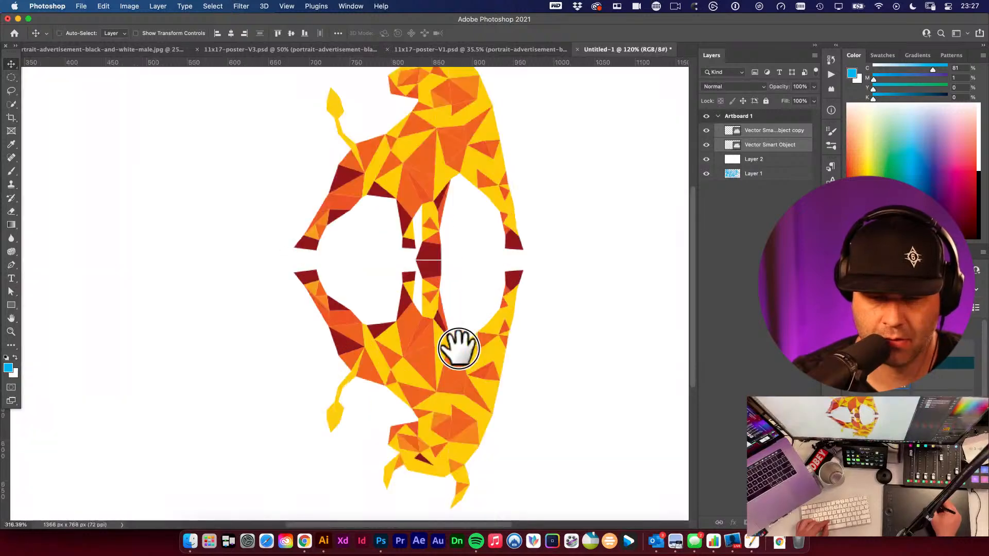
{"action": "scroll", "coordinate": [458, 348], "scroll_direction": "down", "scroll_amount": 1}
{"action": "key", "text": "super+t"}
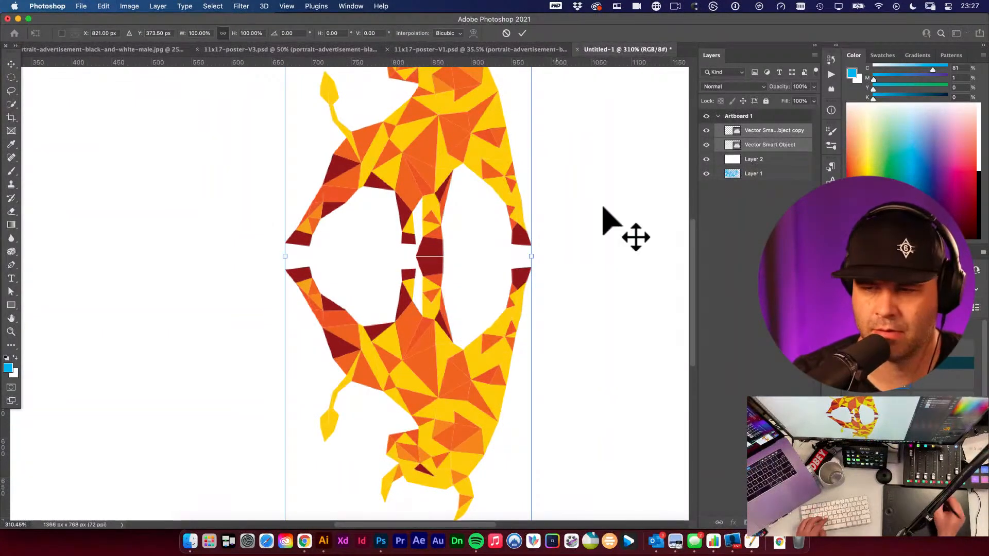
{"action": "key", "text": "Escape"}
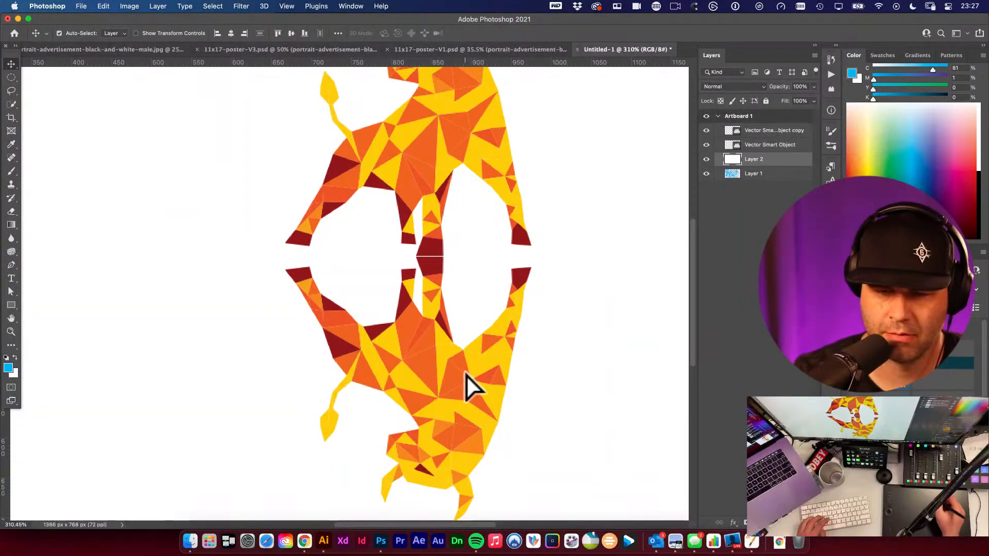
{"action": "left_click", "coordinate": [466, 386]}
{"action": "key", "text": "super+t"}
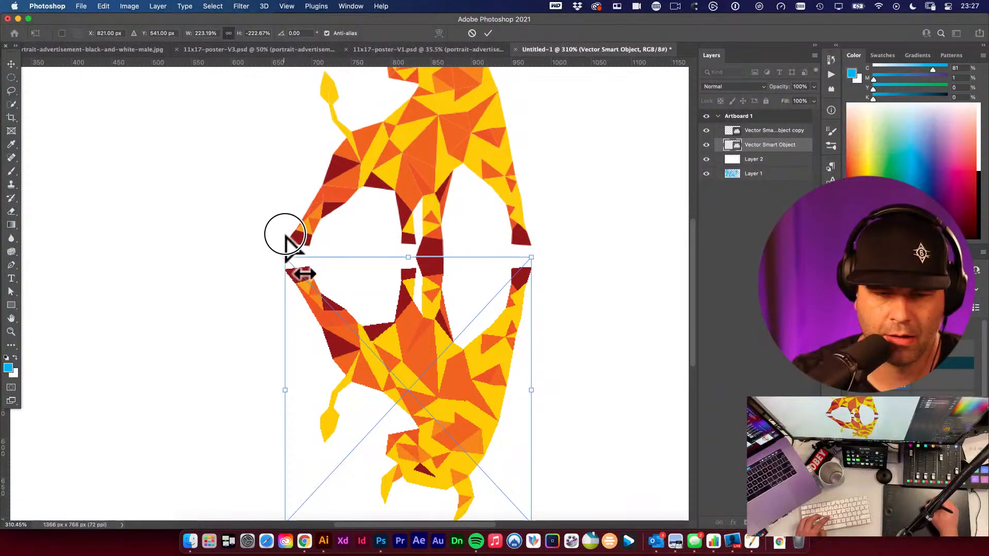
{"action": "left_click_drag", "start_coordinate": [286, 257], "coordinate": [285, 232]}
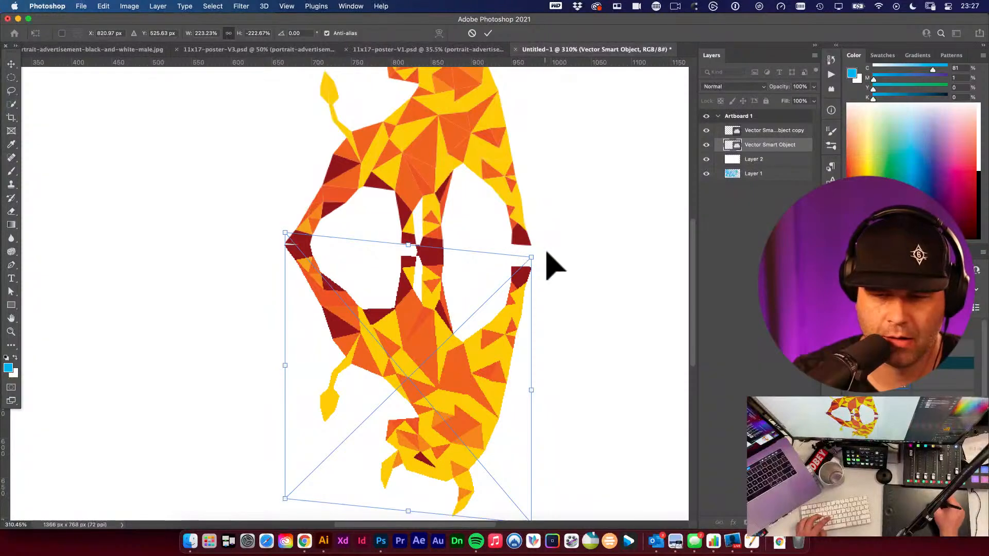
{"action": "left_click_drag", "start_coordinate": [530, 255], "coordinate": [530, 233]}
{"action": "key", "text": "Return"}
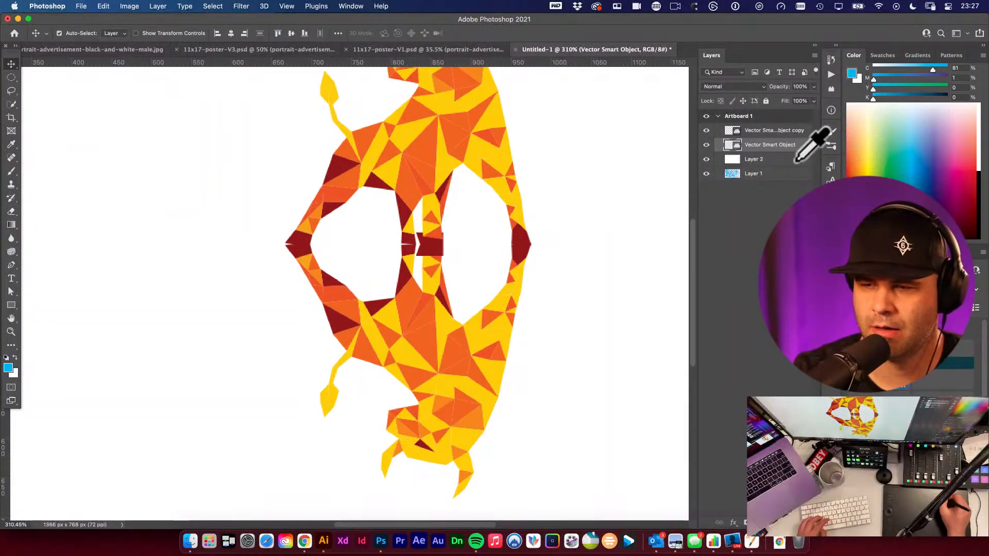
- Fill a new layer with black inside the flipped bull's outline, hide the flipped bull layer and deselect
{"action": "key", "text": "super+alt+shift+n"}
{"action": "left_click", "coordinate": [733, 159], "text": "super"}
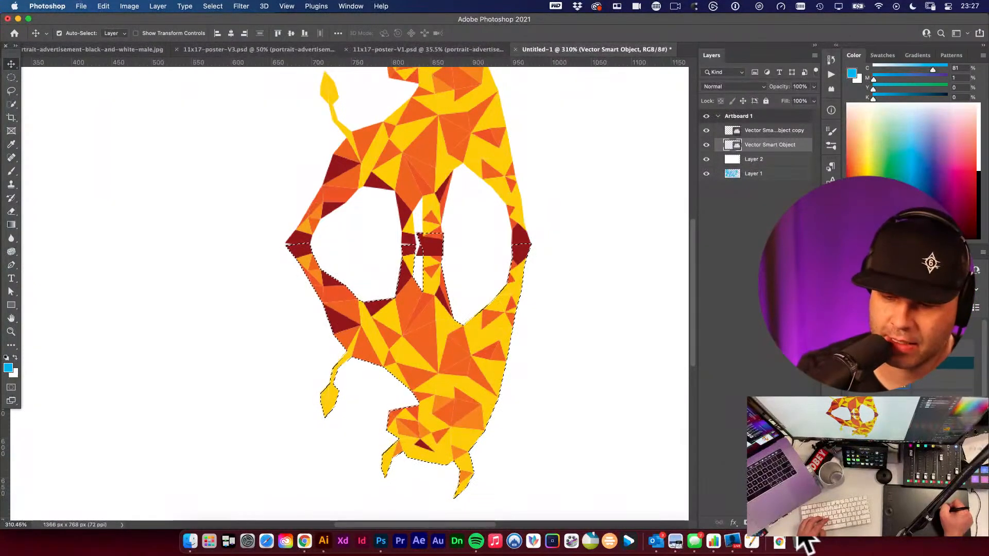
{"action": "key", "text": "d"}
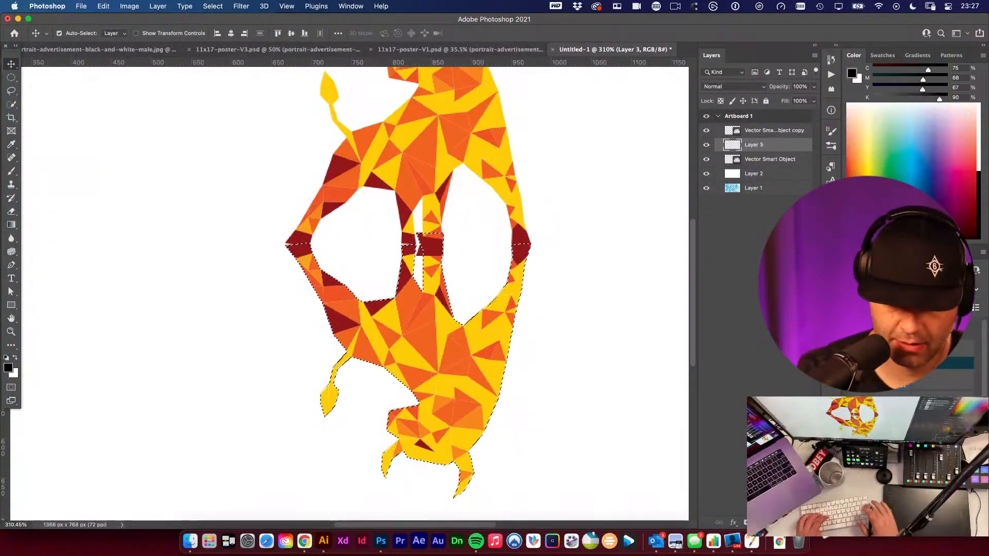
{"action": "key", "text": "alt+BackSpace"}
{"action": "left_click", "coordinate": [706, 159]}
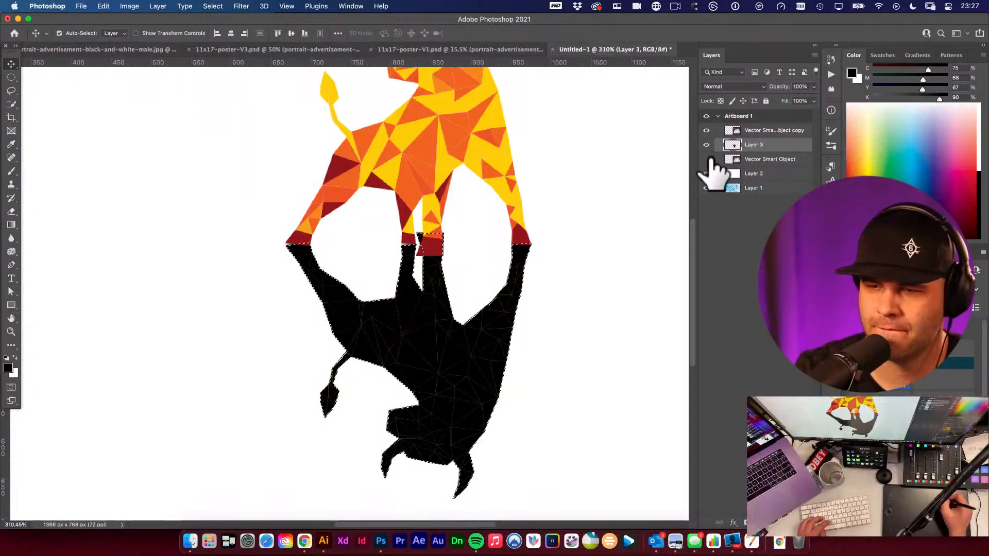
{"action": "key", "text": "super+d"}
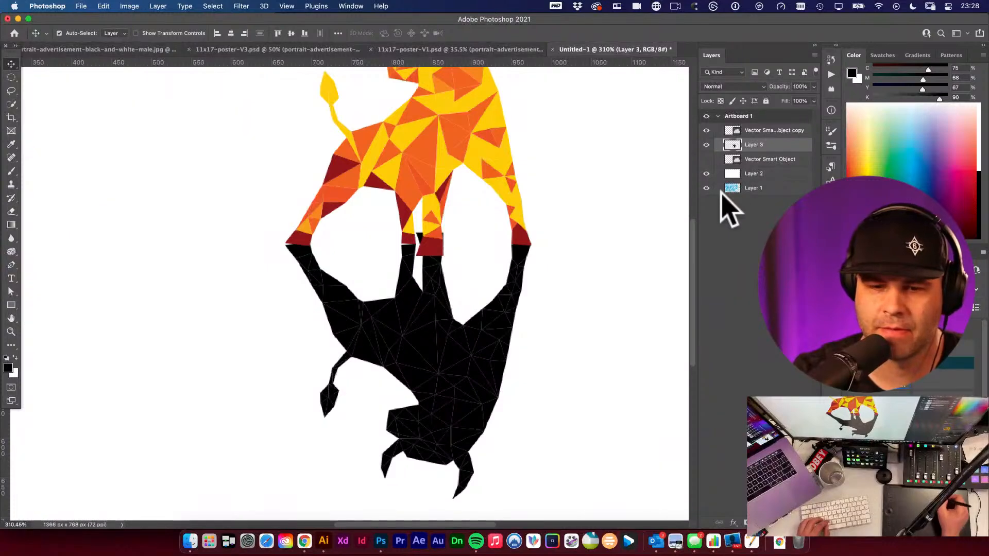
- Add a layer mask to the black shadow layer
{"action": "left_click_drag", "start_coordinate": [575, 256], "coordinate": [518, 240]}
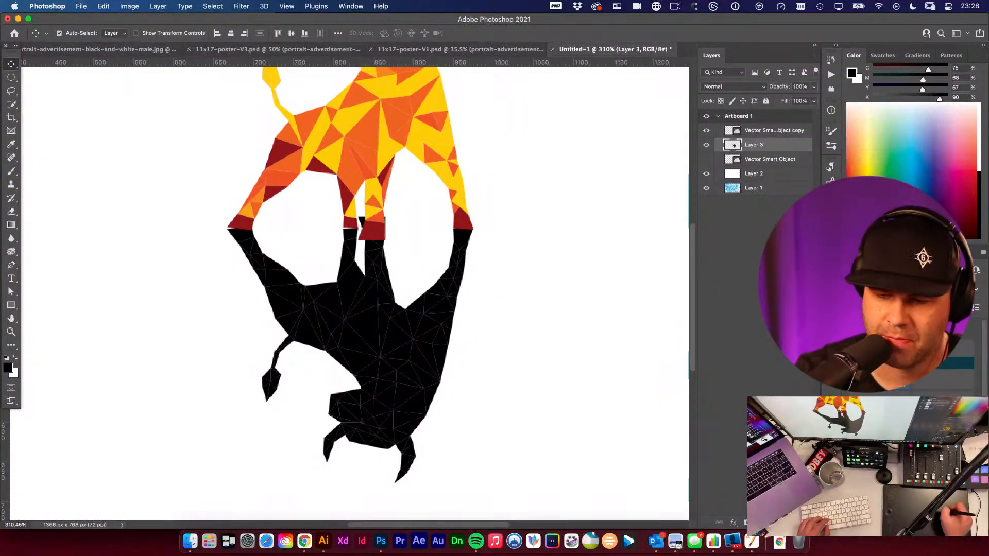
{"action": "left_click", "coordinate": [746, 522]}
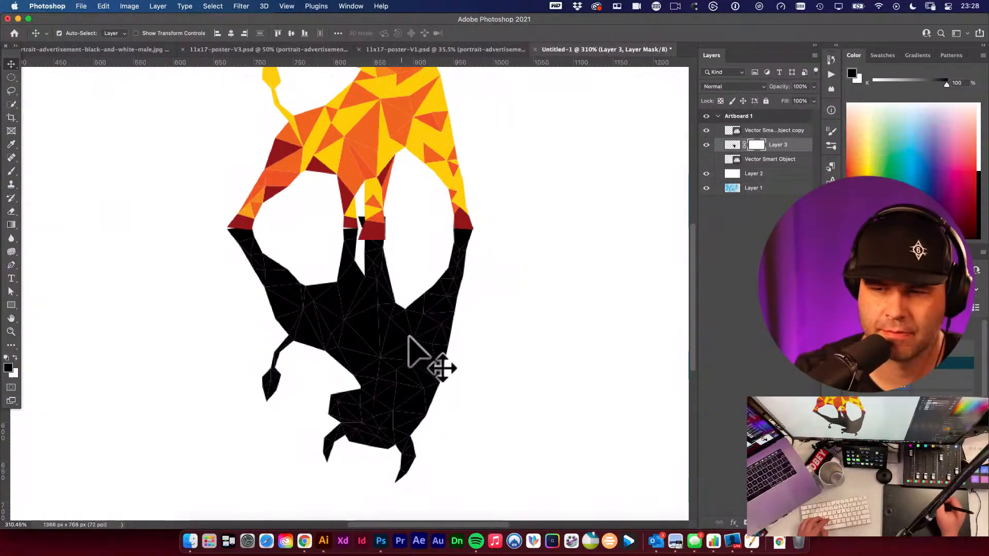
- Draw an elliptical selection with 30 px feather over the shadow's lower part on the layer's contents
{"action": "key", "text": "m"}
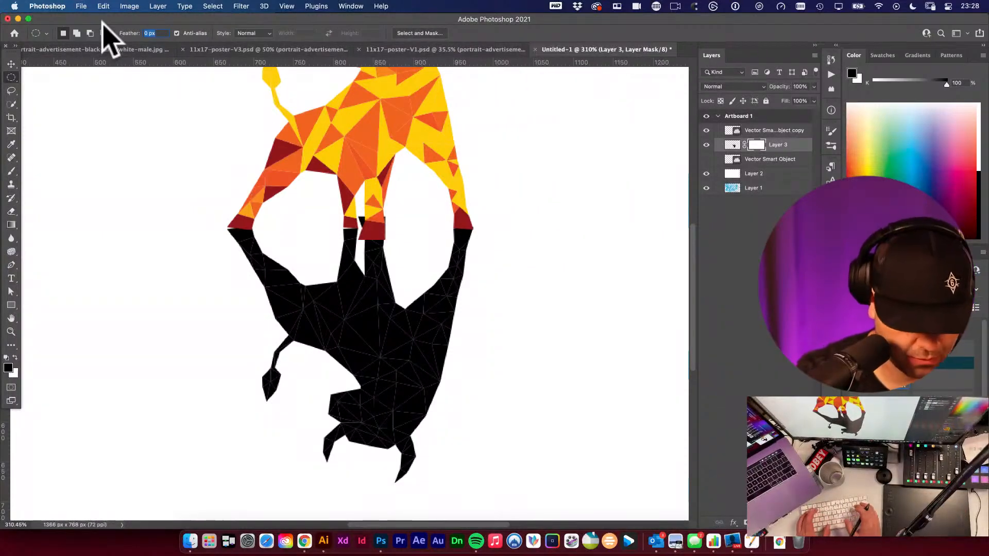
{"action": "key", "text": "Return"}
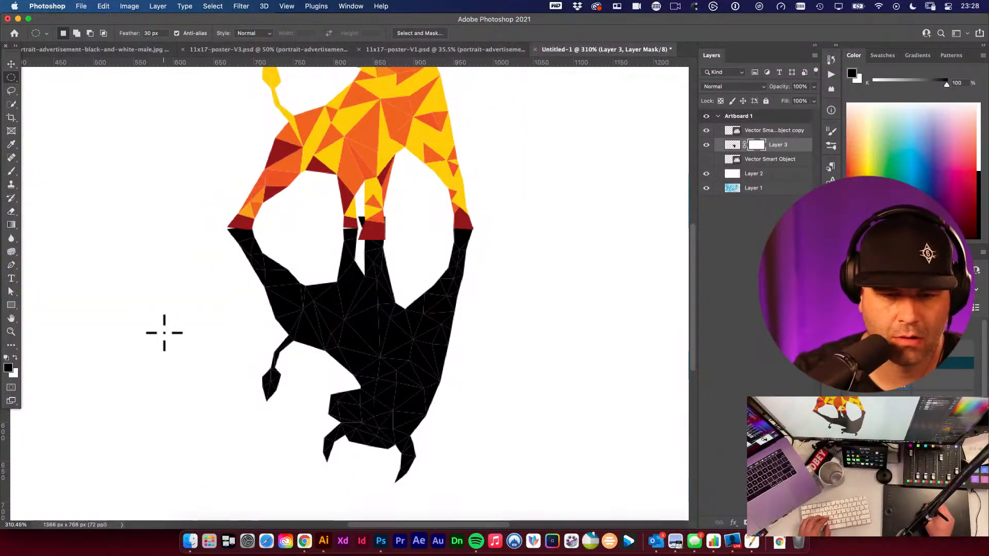
{"action": "left_click_drag", "start_coordinate": [132, 283], "coordinate": [496, 412]}
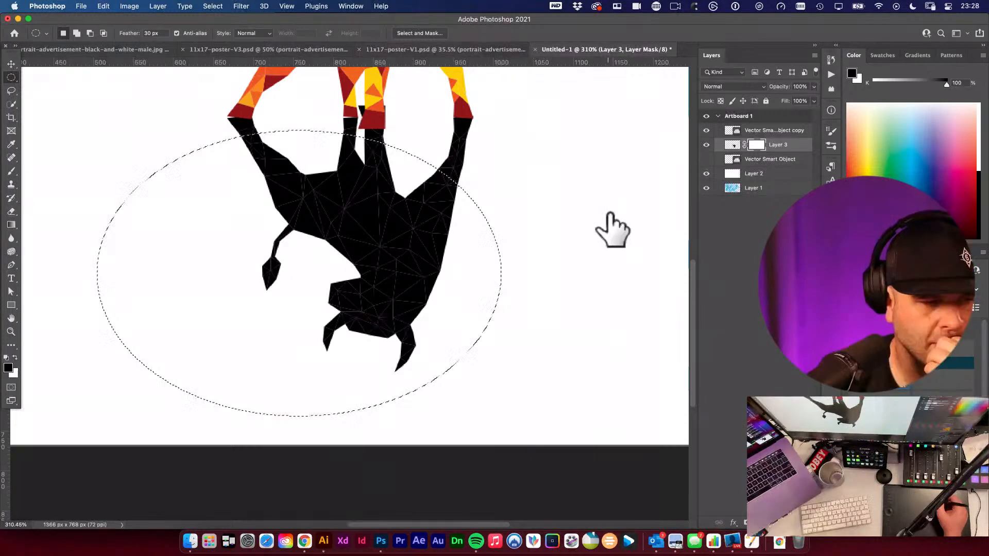
{"action": "key", "text": "super+2"}
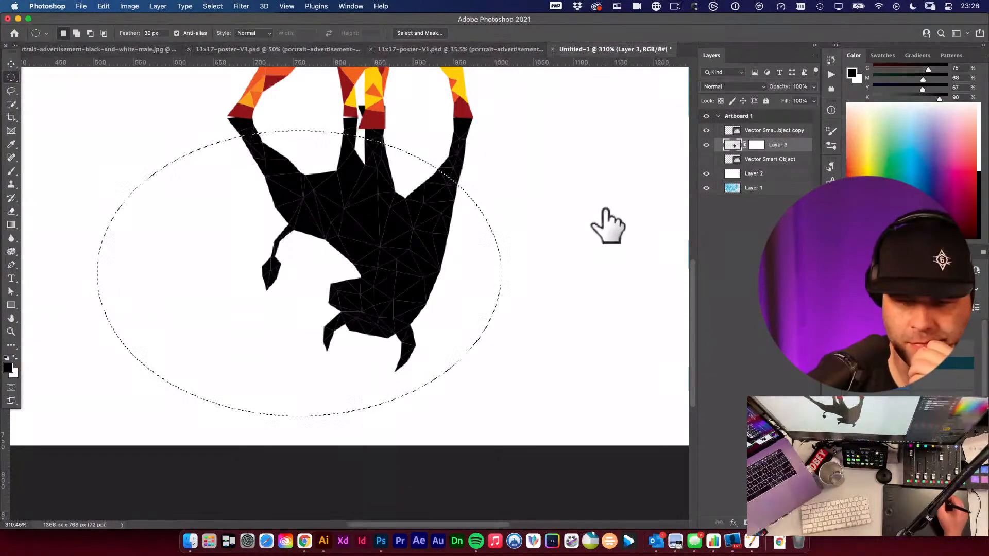
{"action": "left_click_drag", "start_coordinate": [419, 250], "coordinate": [456, 272]}
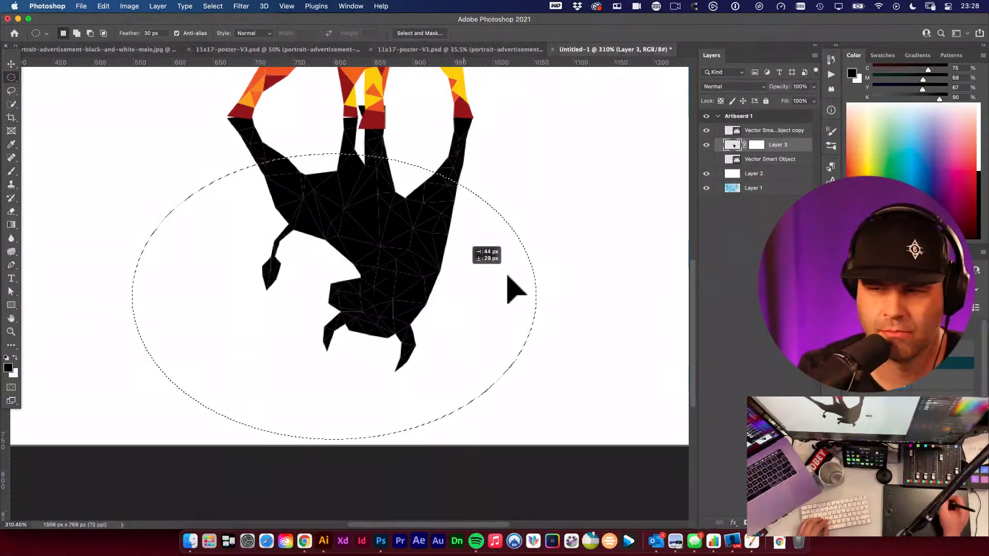
- Apply a Gaussian Blur to the shadow within the elliptical selection
{"action": "left_click", "coordinate": [241, 6]}
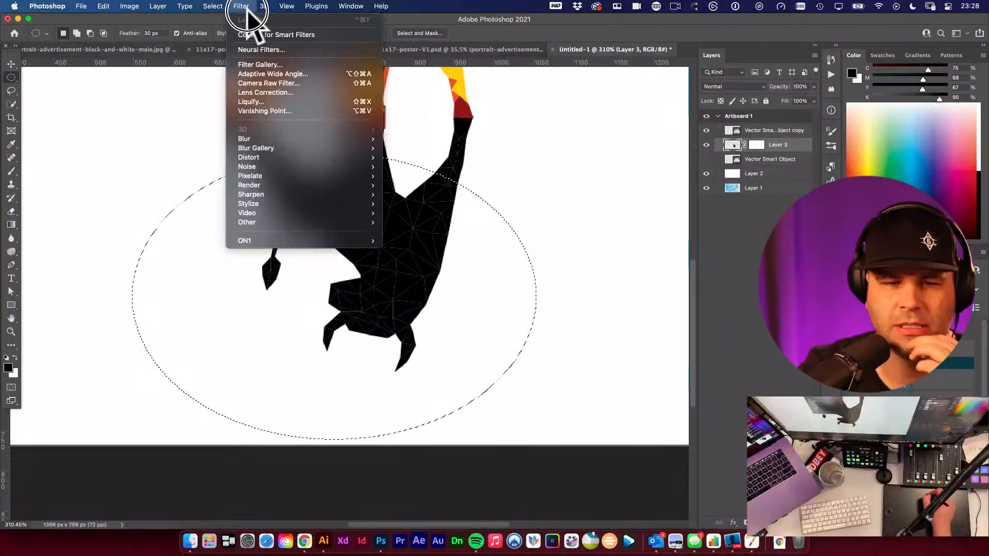
{"action": "mouse_move", "coordinate": [273, 139]}
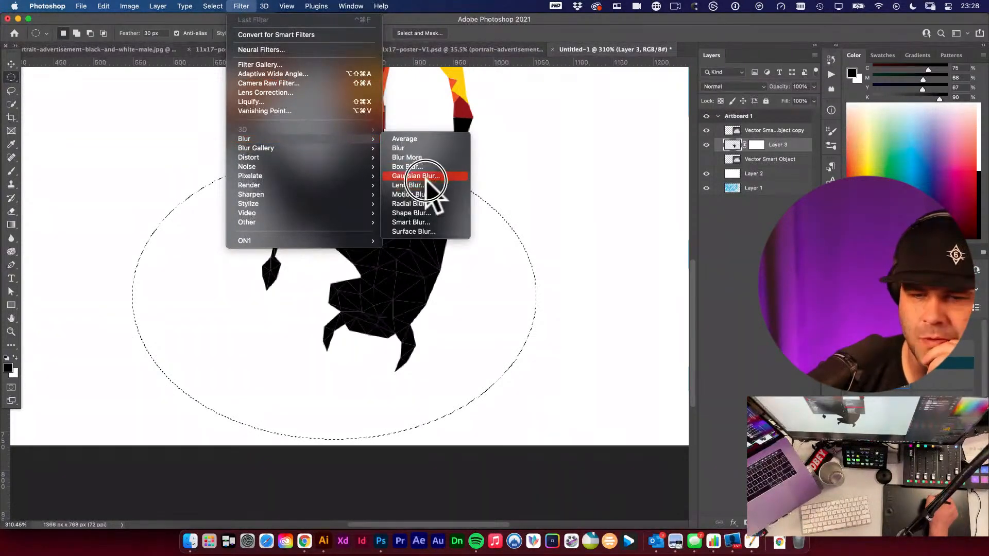
{"action": "left_click", "coordinate": [425, 177]}
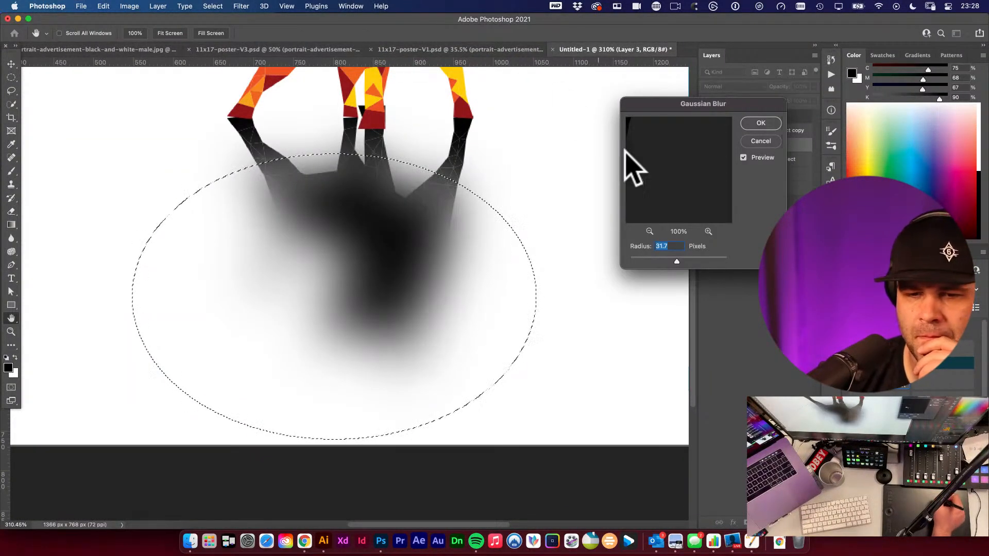
{"action": "left_click", "coordinate": [669, 260]}
{"action": "left_click_drag", "start_coordinate": [655, 260], "coordinate": [658, 261]}
{"action": "left_click", "coordinate": [761, 123]}
- Move the elliptical selection up and reapply the Gaussian Blur to the shadow
{"action": "key", "text": "m"}
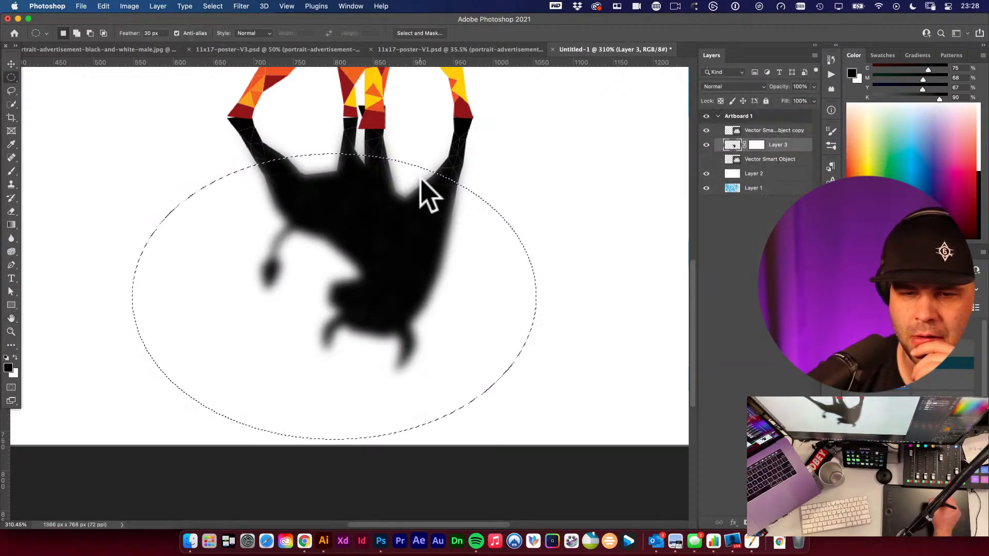
{"action": "left_click_drag", "start_coordinate": [430, 258], "coordinate": [443, 189]}
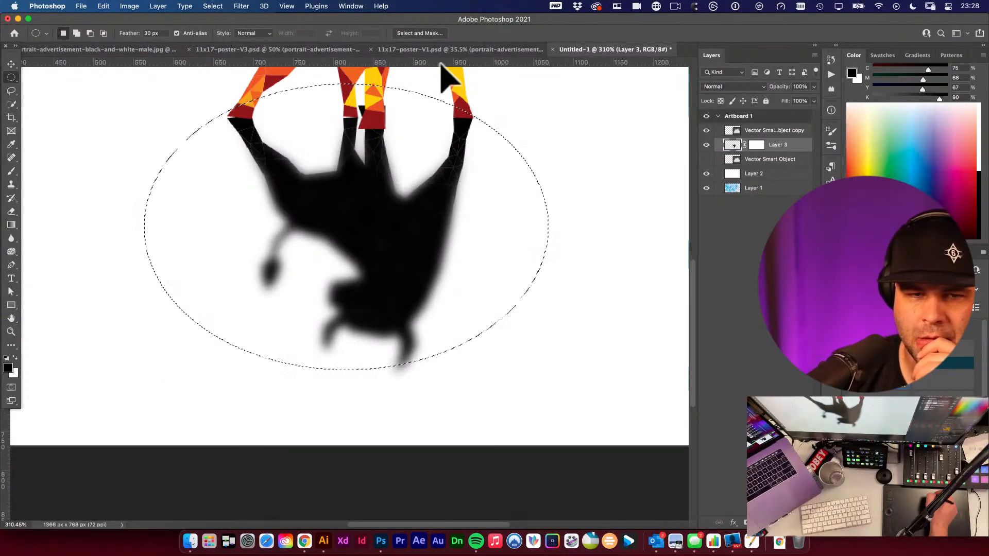
{"action": "left_click", "coordinate": [241, 6]}
{"action": "left_click", "coordinate": [267, 22]}
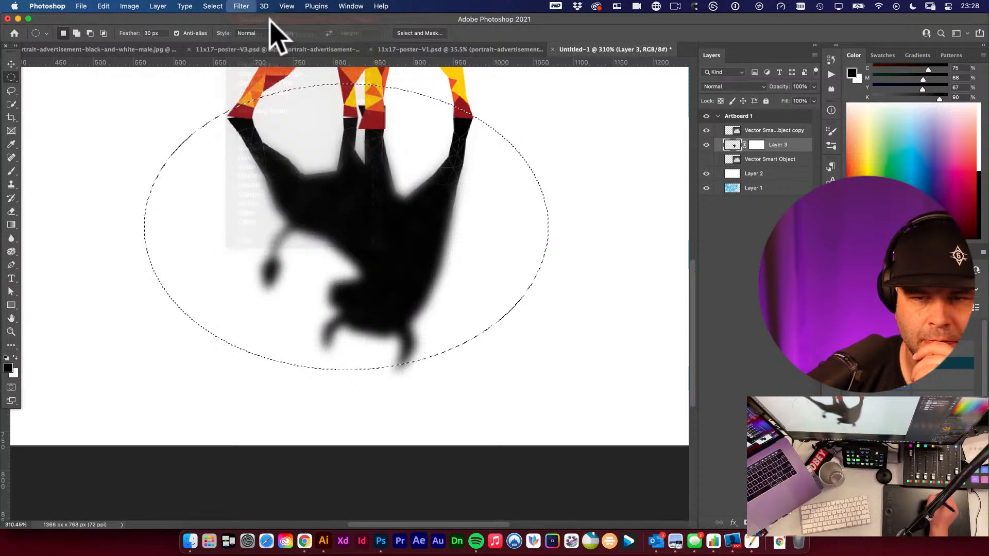
- Move the elliptical selection down over the shadow's bottom and reapply the Gaussian Blur
{"action": "left_click_drag", "start_coordinate": [412, 238], "coordinate": [407, 353]}
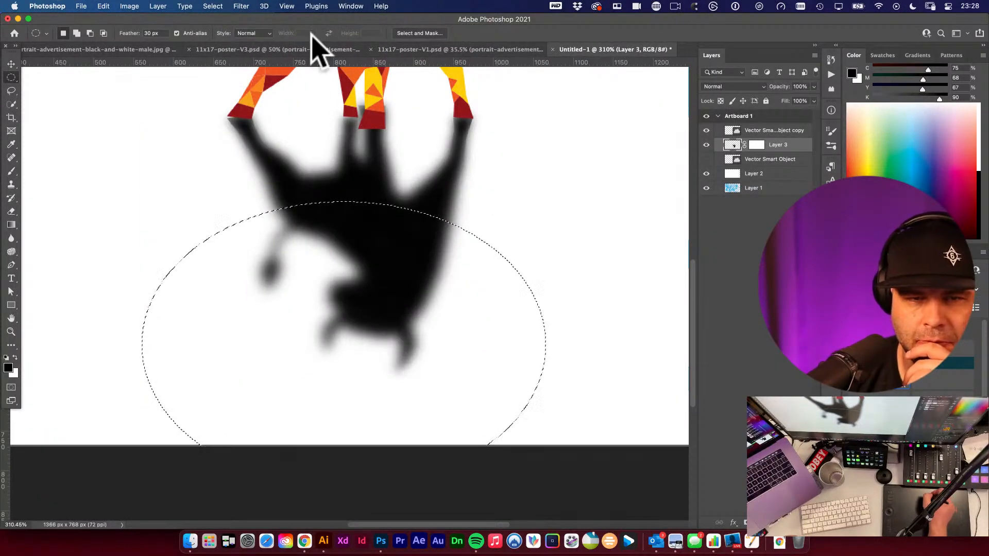
{"action": "left_click", "coordinate": [241, 6]}
{"action": "left_click", "coordinate": [258, 22]}
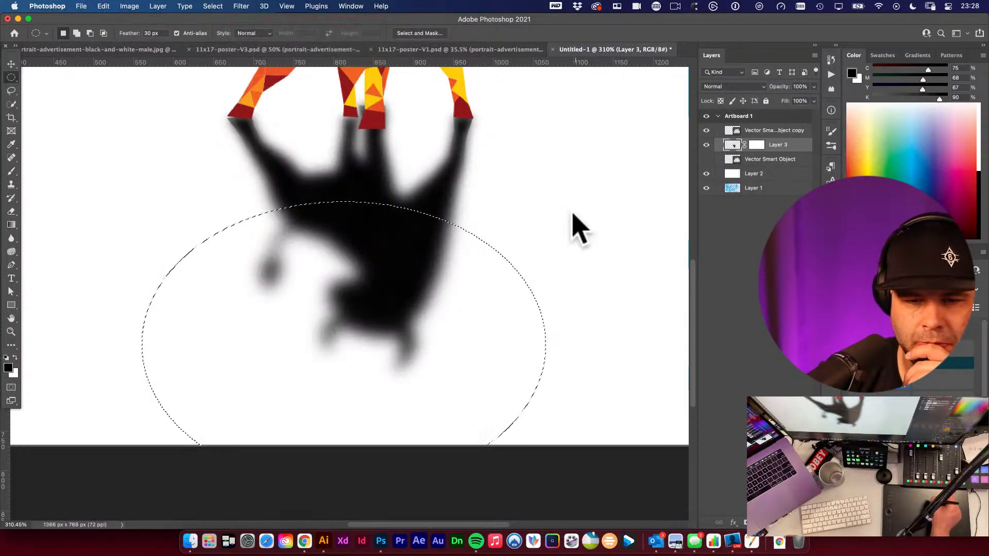
{"action": "left_click", "coordinate": [241, 6]}
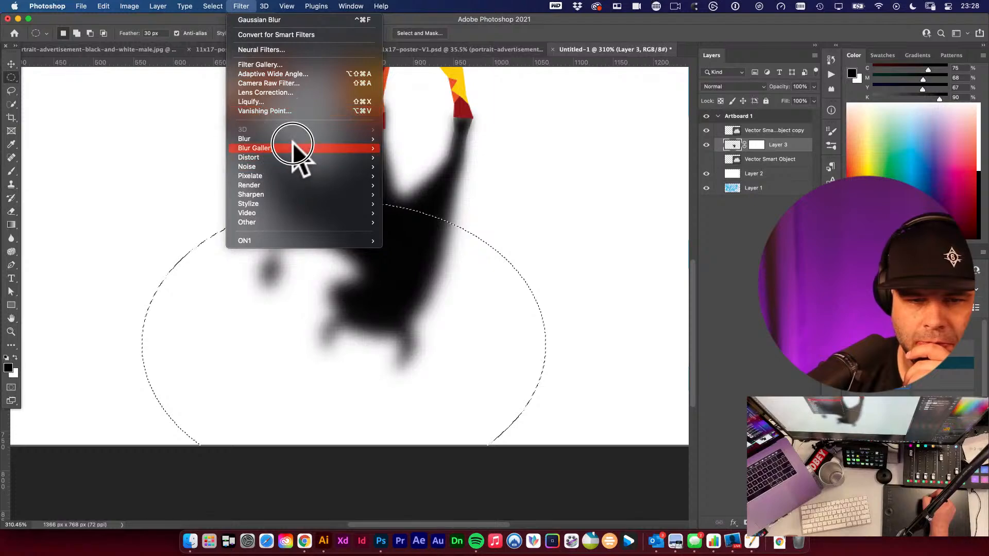
{"action": "mouse_move", "coordinate": [349, 140]}
{"action": "left_click", "coordinate": [432, 183]}
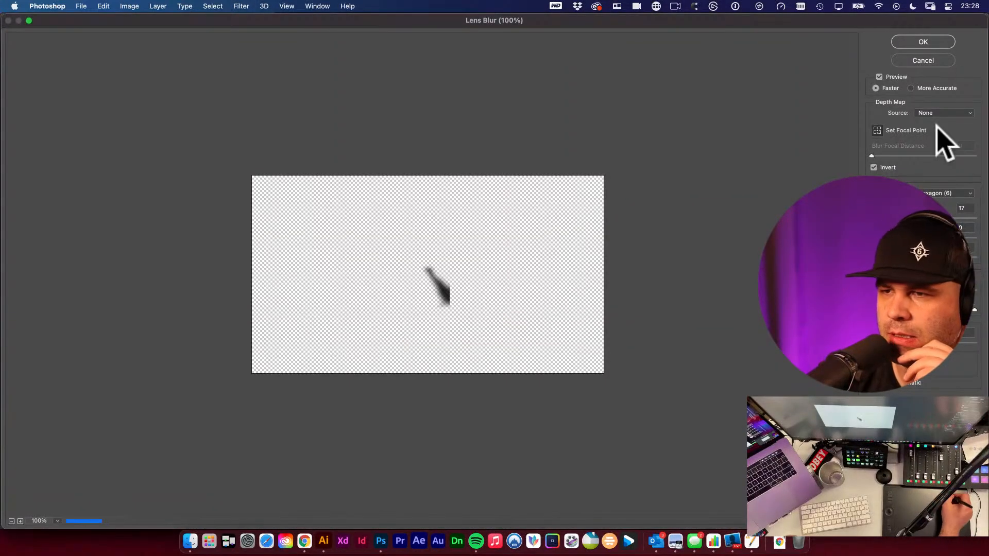
{"action": "left_click", "coordinate": [923, 60]}
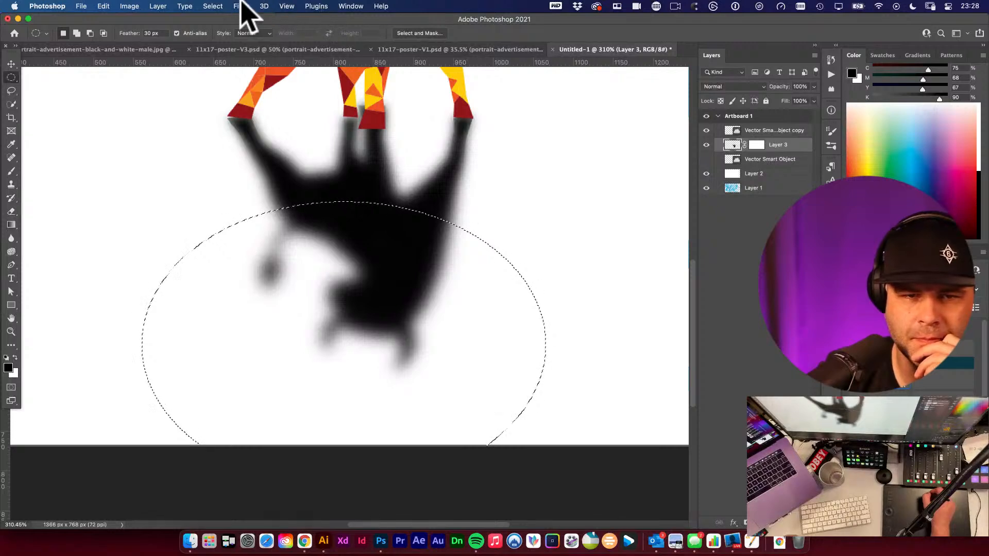
- Apply a Gaussian Blur with a 37.4 pixel radius to the shadow inside the elliptical selection
{"action": "left_click", "coordinate": [241, 6]}
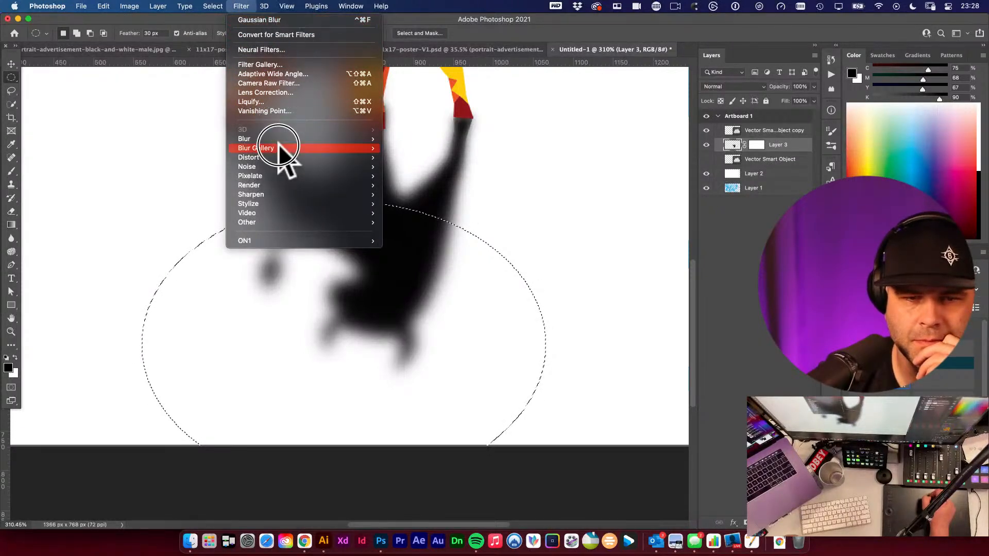
{"action": "mouse_move", "coordinate": [287, 139]}
{"action": "left_click", "coordinate": [414, 176]}
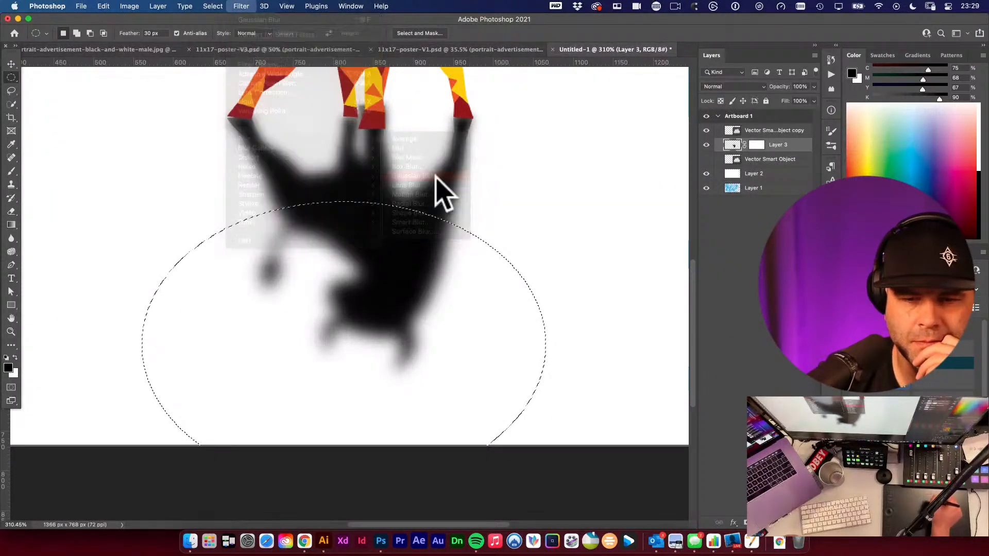
{"action": "left_click_drag", "start_coordinate": [660, 261], "coordinate": [678, 261]}
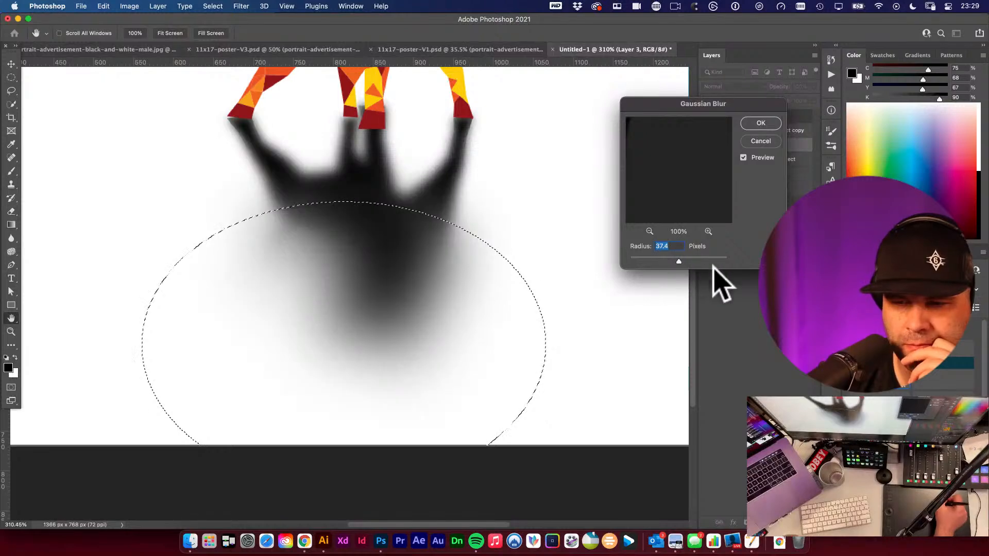
{"action": "left_click", "coordinate": [760, 124]}
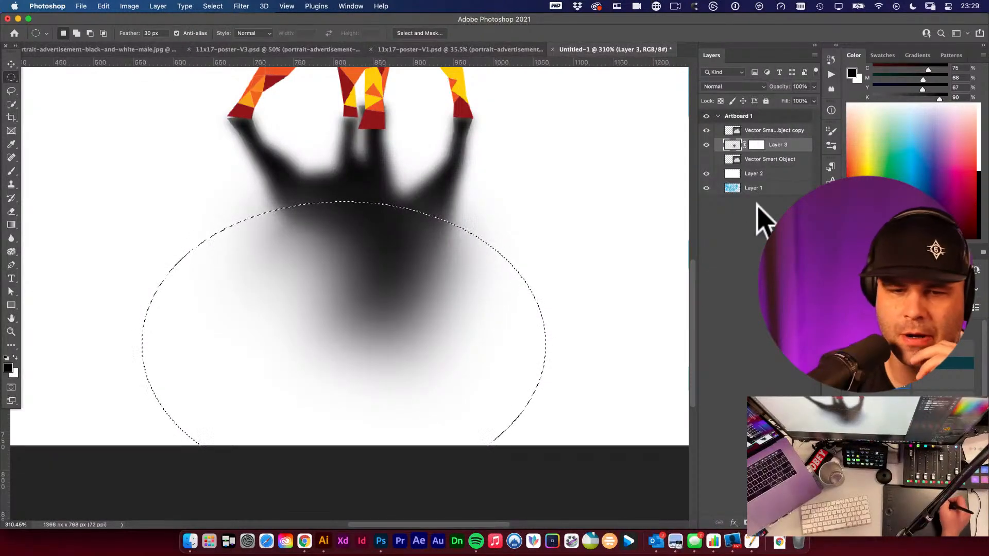
- Deselect and draw a foreground-to-transparent gradient upward on the shadow layer's mask to fade its lower part
{"action": "left_click", "coordinate": [756, 145]}
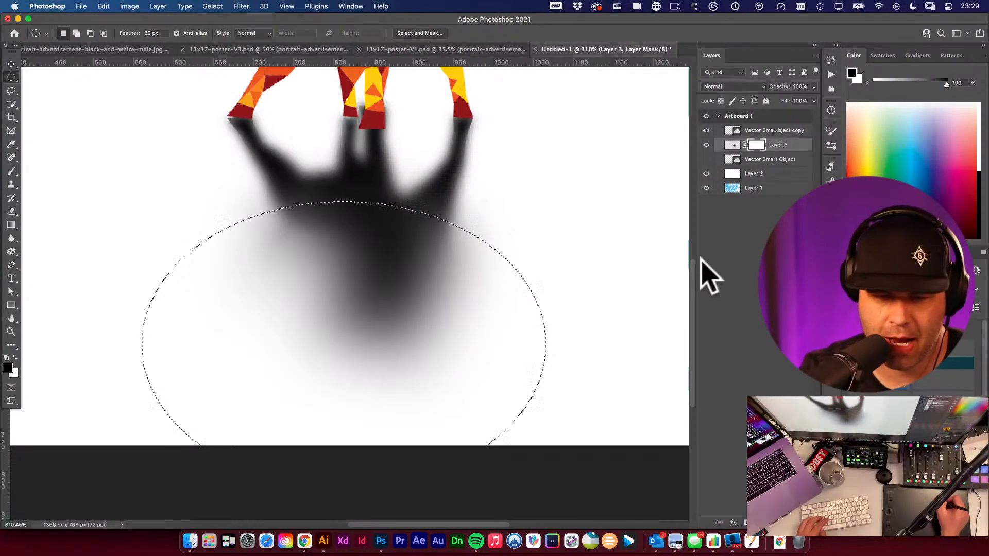
{"action": "key", "text": "cmd+d"}
{"action": "key", "text": "g"}
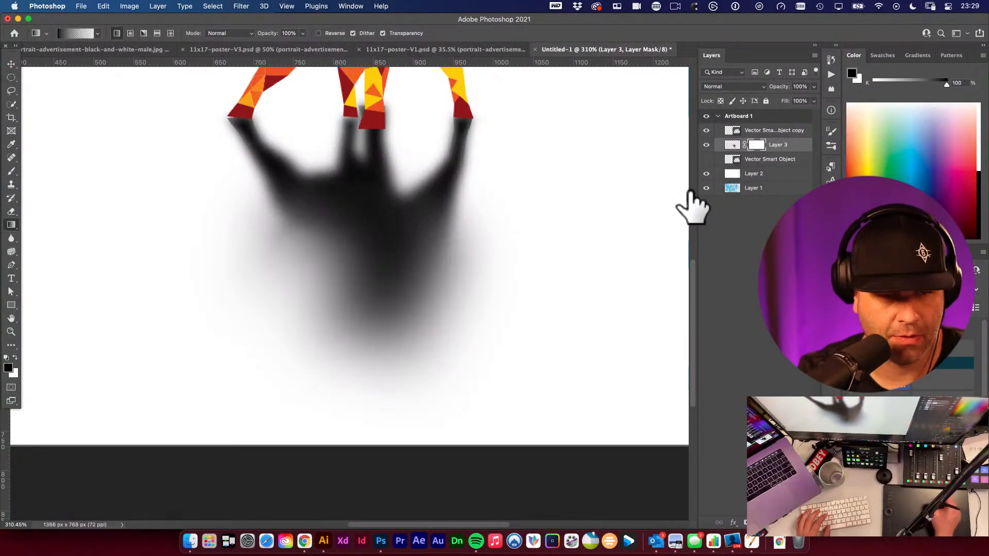
{"action": "left_click", "coordinate": [79, 34]}
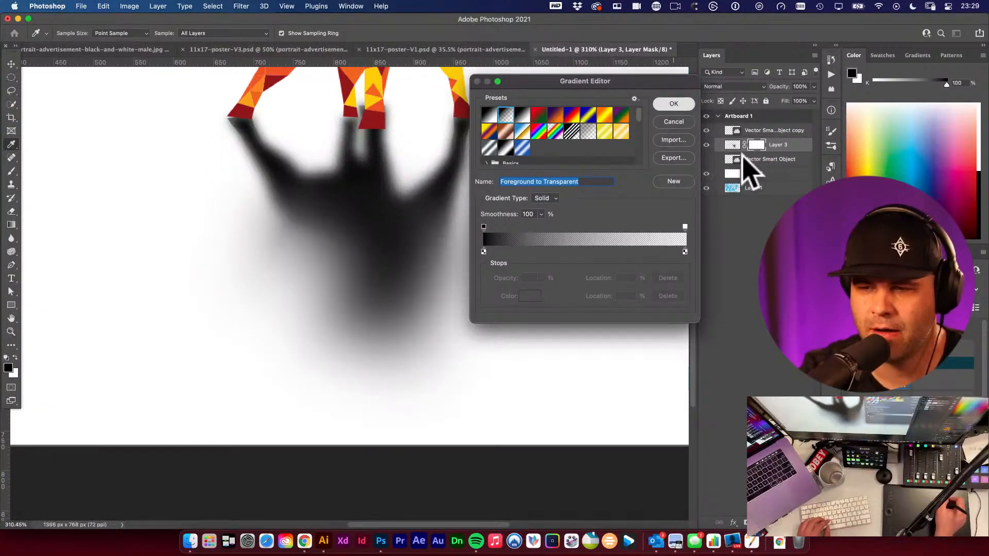
{"action": "key", "text": "Return"}
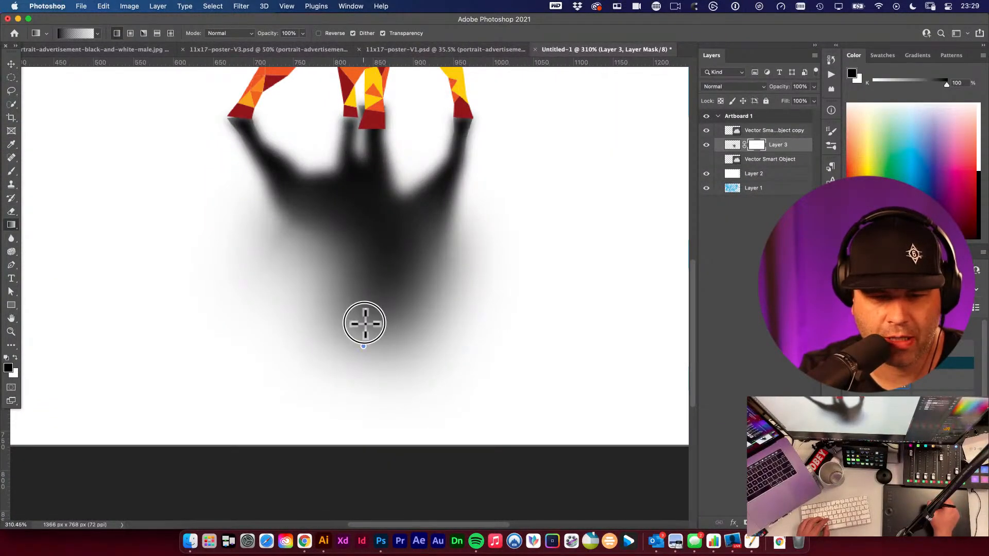
{"action": "left_click_drag", "start_coordinate": [365, 324], "coordinate": [364, 123]}
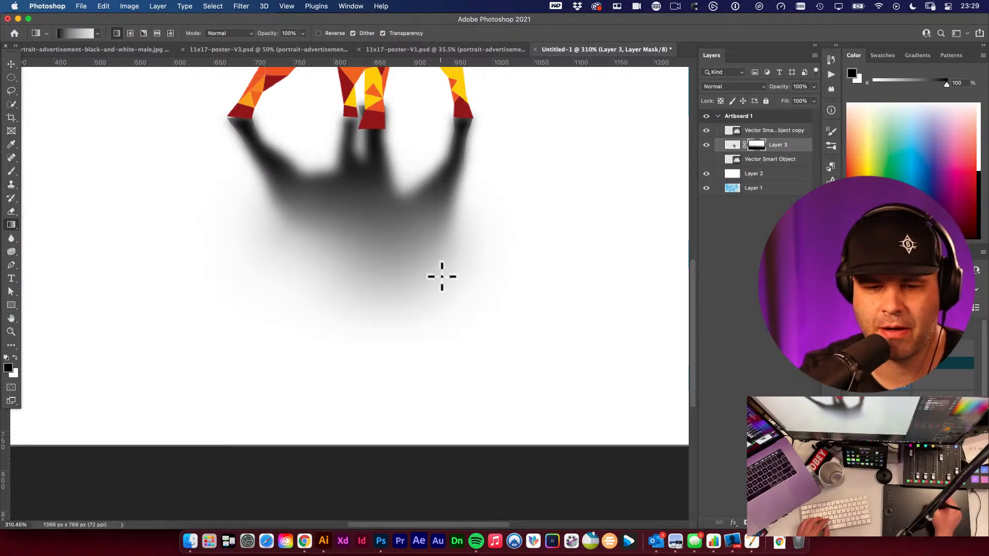
{"action": "left_click_drag", "start_coordinate": [353, 361], "coordinate": [364, 110]}
- Set the shadow layer's opacity to 32% and its blend mode to Multiply
{"action": "key", "text": "v"}
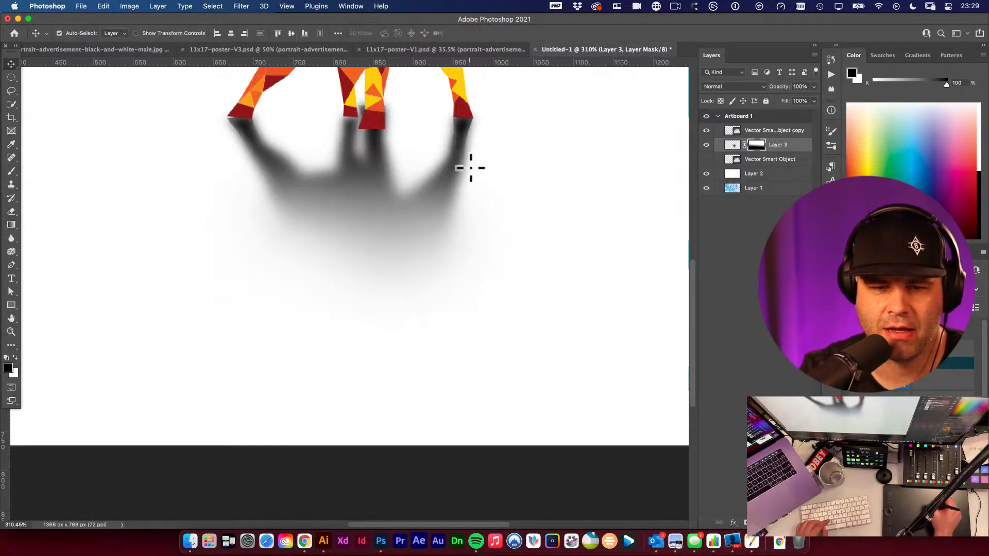
{"action": "key", "text": "super+minus"}
{"action": "key", "text": "super+minus"}
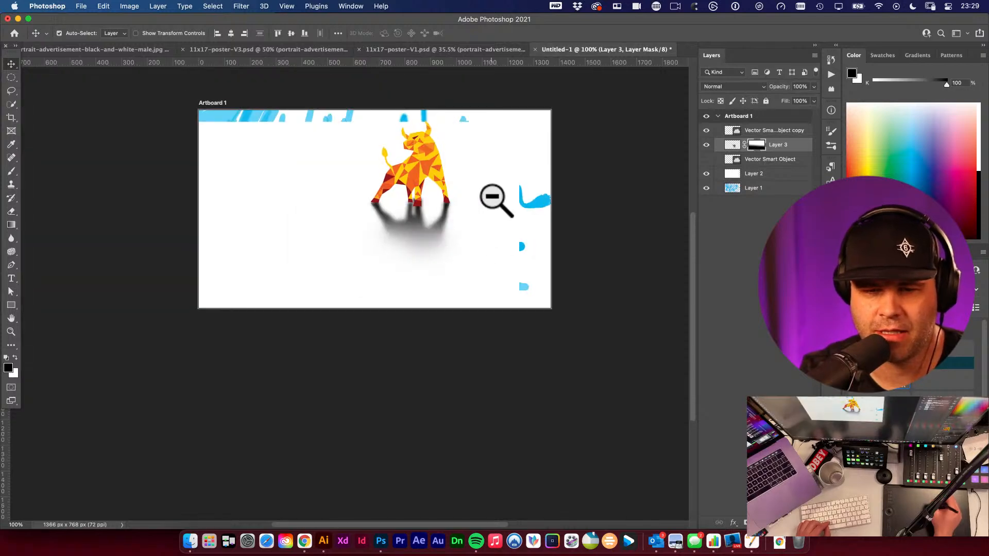
{"action": "left_click", "coordinate": [452, 236], "text": "alt"}
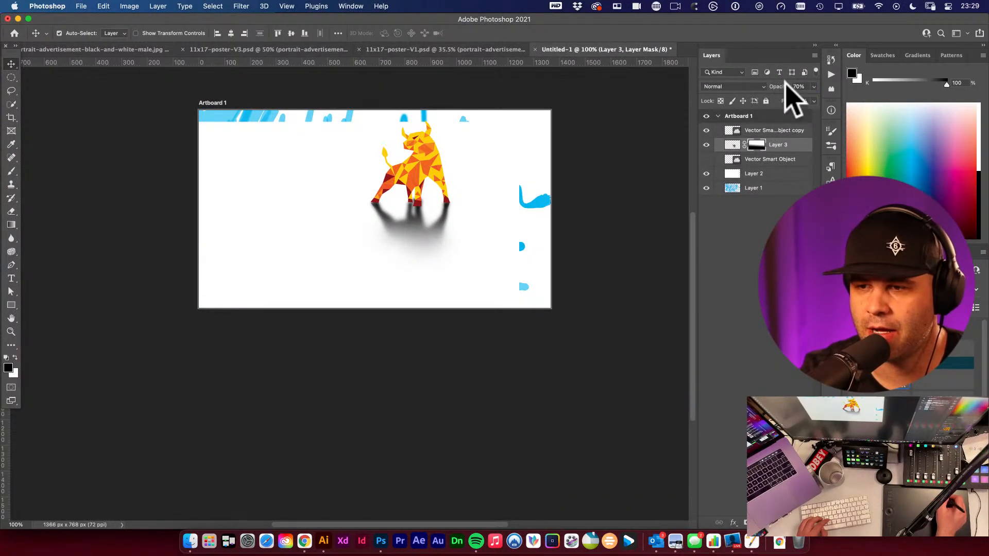
{"action": "left_click_drag", "start_coordinate": [784, 91], "coordinate": [784, 91]}
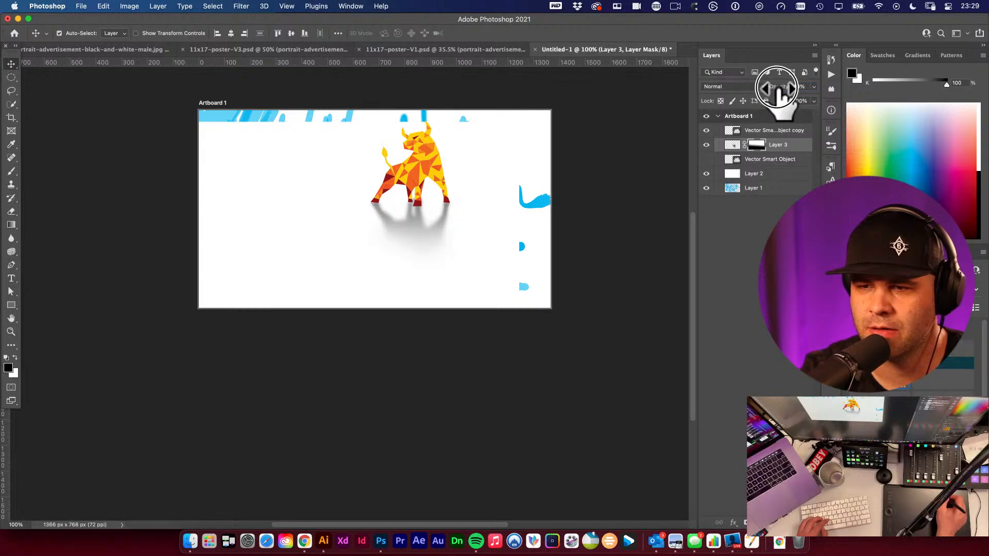
{"action": "left_click", "coordinate": [763, 87]}
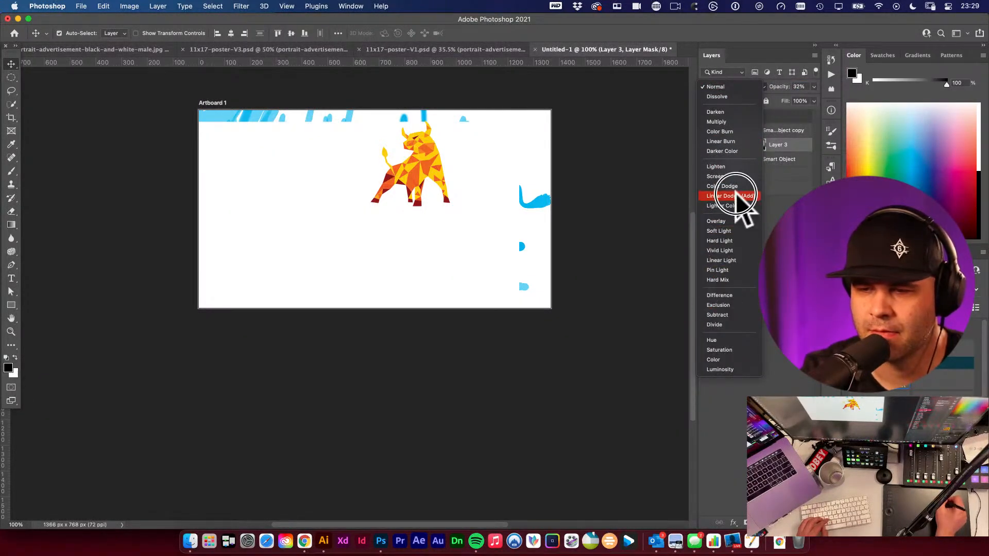
{"action": "left_click", "coordinate": [736, 122]}
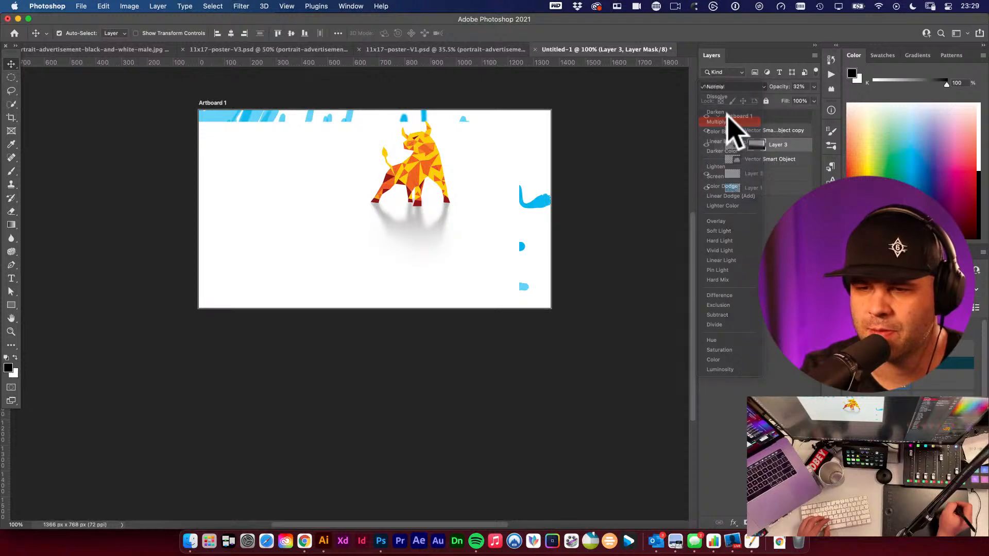
{"action": "left_click_drag", "start_coordinate": [434, 220], "coordinate": [447, 231]}
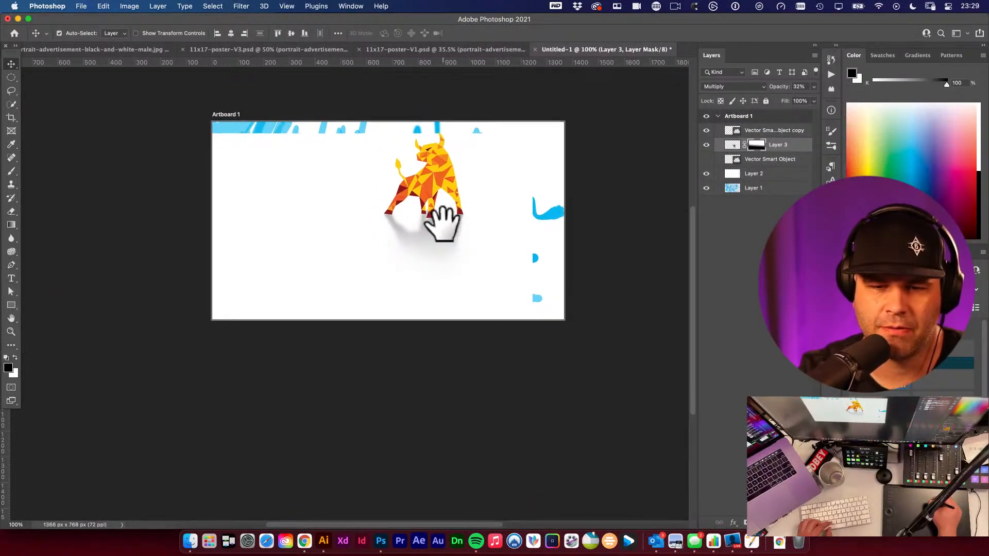
{"action": "left_click", "coordinate": [415, 191], "text": "shift"}
{"action": "left_click_drag", "start_coordinate": [418, 191], "coordinate": [395, 188]}
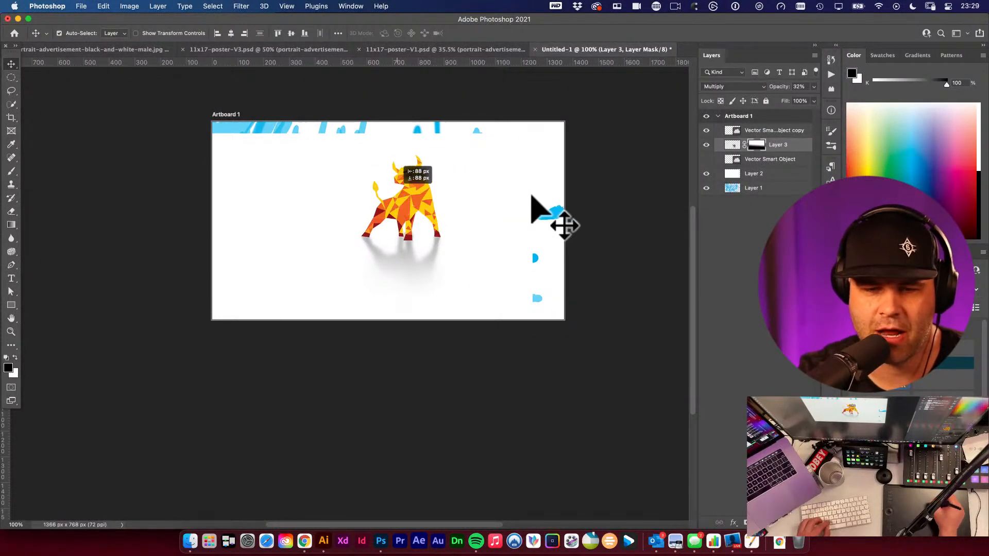
{"action": "key", "text": "super+z"}
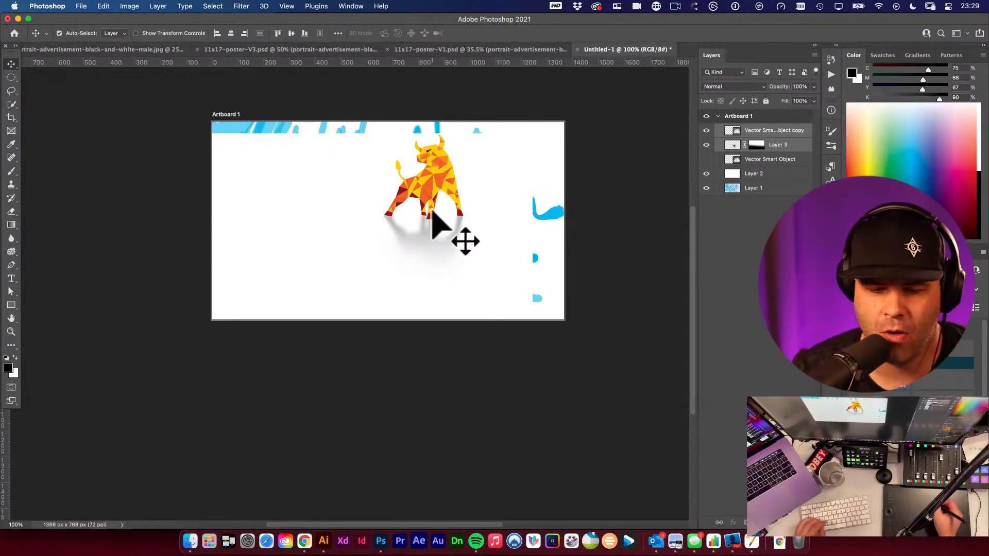
- Switch to Illustrator and move the shadowed bull copy along the artboard
{"action": "left_click", "coordinate": [324, 542]}
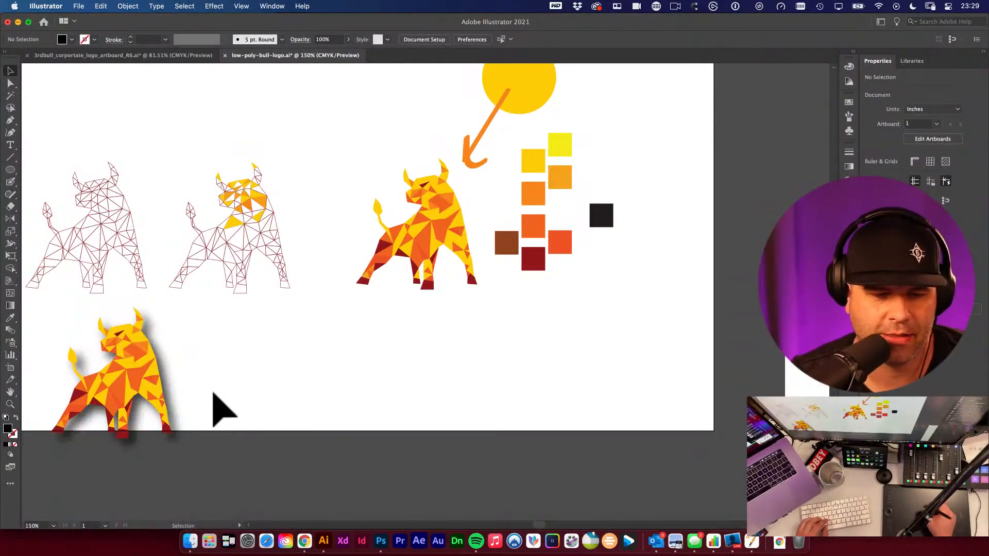
{"action": "left_click_drag", "start_coordinate": [135, 397], "coordinate": [377, 402]}
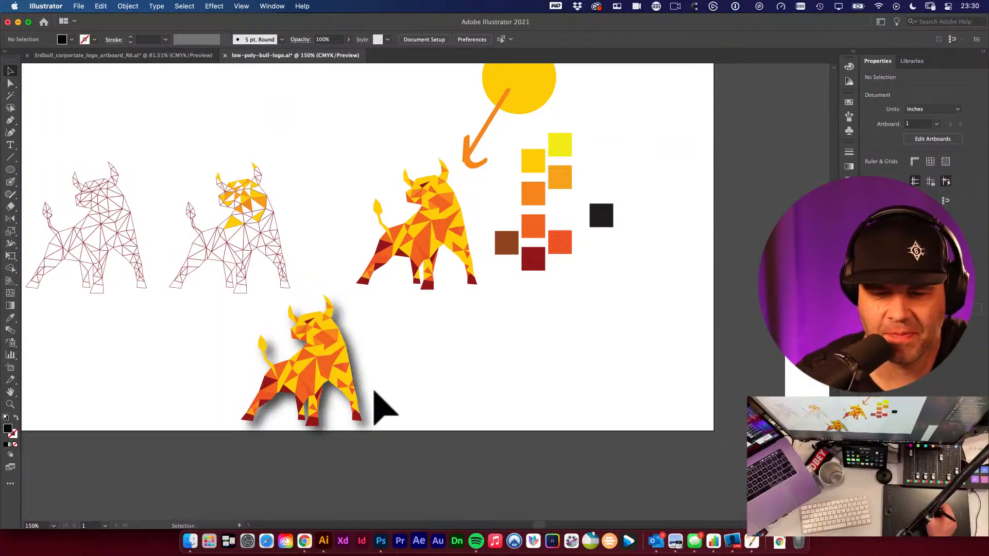
{"action": "left_click_drag", "start_coordinate": [331, 393], "coordinate": [284, 415]}
{"action": "left_click_drag", "start_coordinate": [403, 399], "coordinate": [403, 400]}
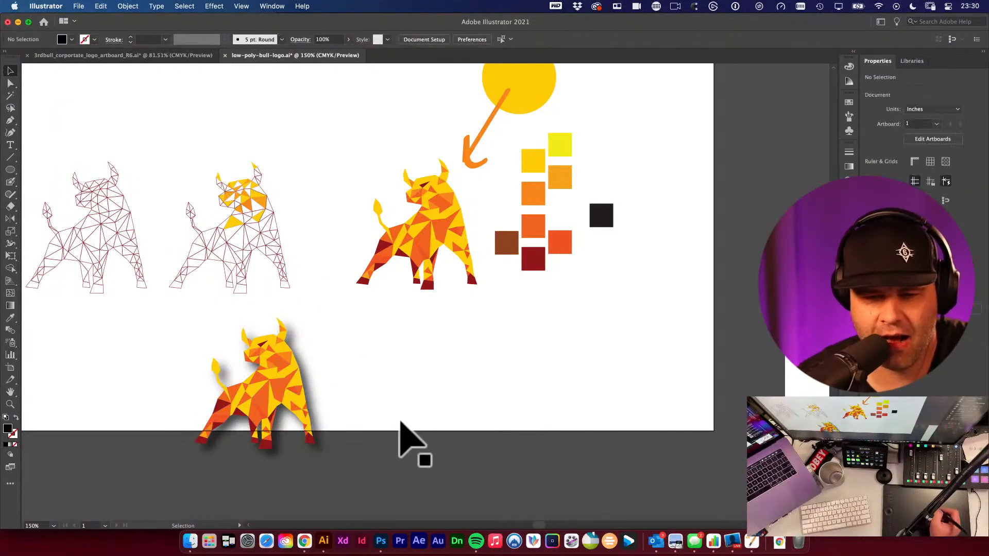
{"action": "left_click", "coordinate": [419, 398]}
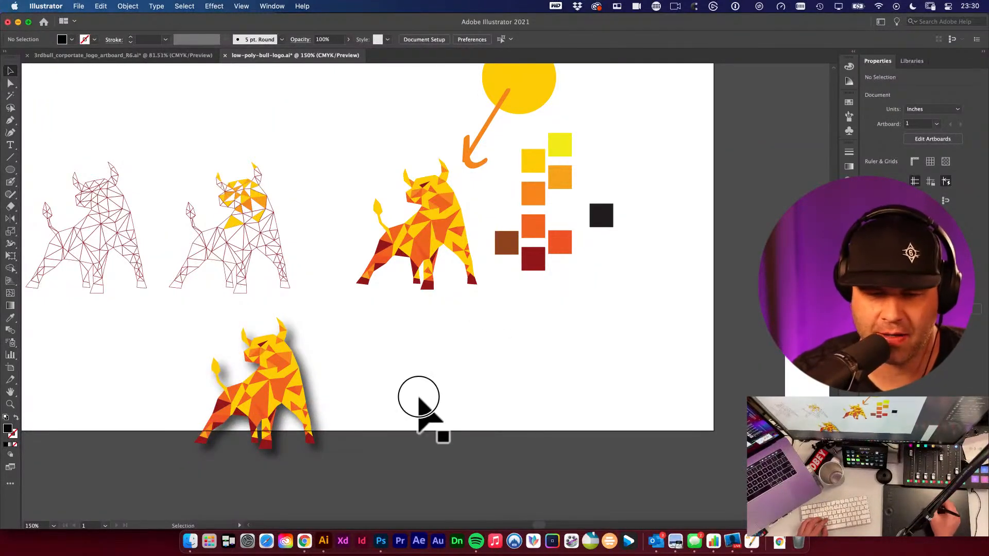
- Pan and zoom around the document to examine the reference logos on the neighbouring artboards
{"action": "key", "text": "space"}
{"action": "left_click", "coordinate": [442, 338], "text": "super"}
{"action": "left_click", "coordinate": [454, 343], "text": "alt+super"}
{"action": "left_click", "coordinate": [446, 228], "text": "super"}
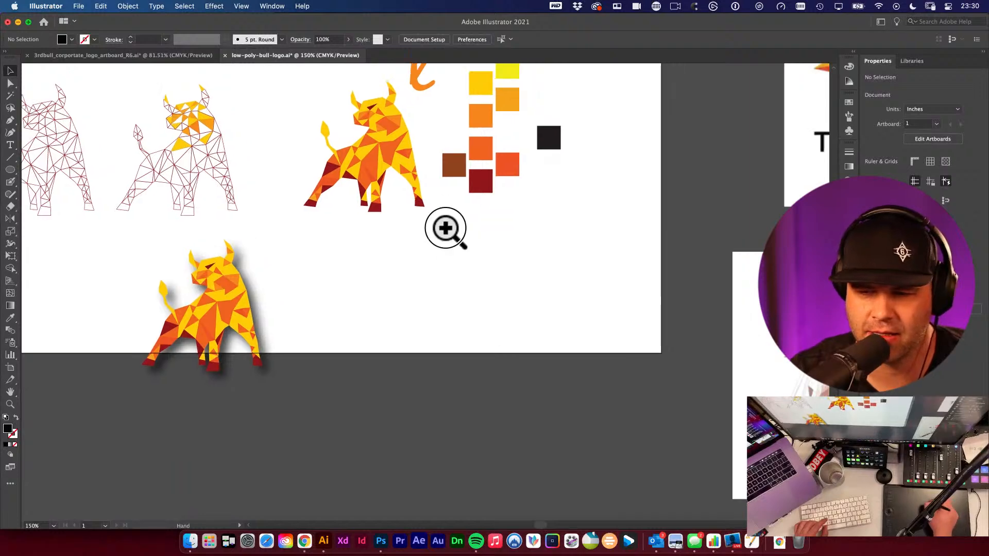
{"action": "left_click", "coordinate": [445, 292], "text": "alt+super"}
{"action": "left_click_drag", "start_coordinate": [529, 292], "coordinate": [404, 408]}
{"action": "left_click_drag", "start_coordinate": [383, 265], "coordinate": [354, 407]}
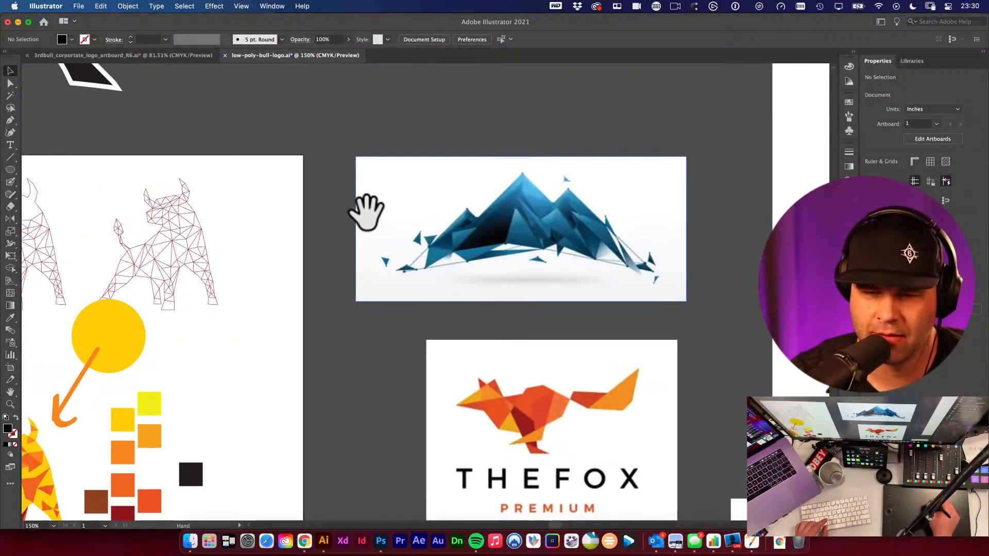
{"action": "left_click_drag", "start_coordinate": [362, 217], "coordinate": [547, 161]}
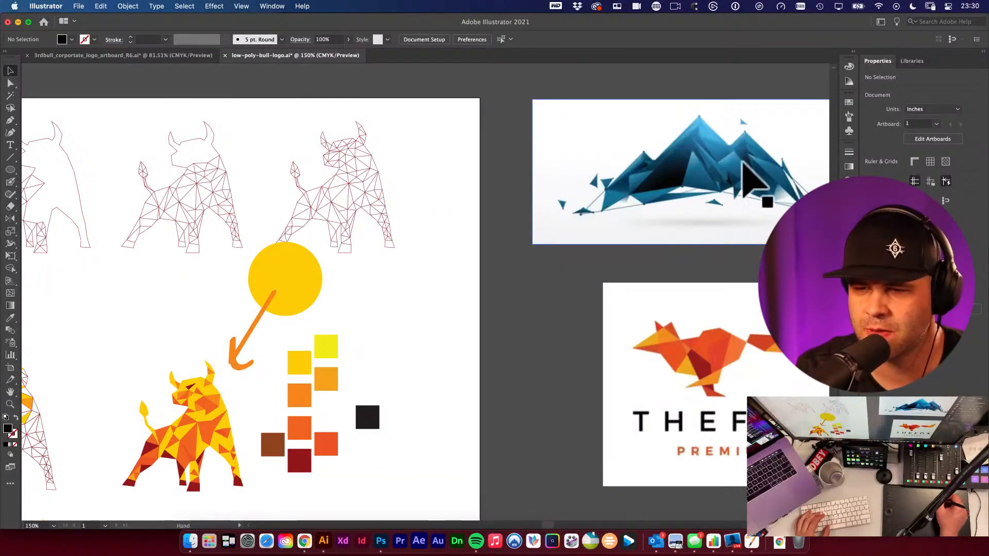
{"action": "left_click_drag", "start_coordinate": [730, 174], "coordinate": [741, 269]}
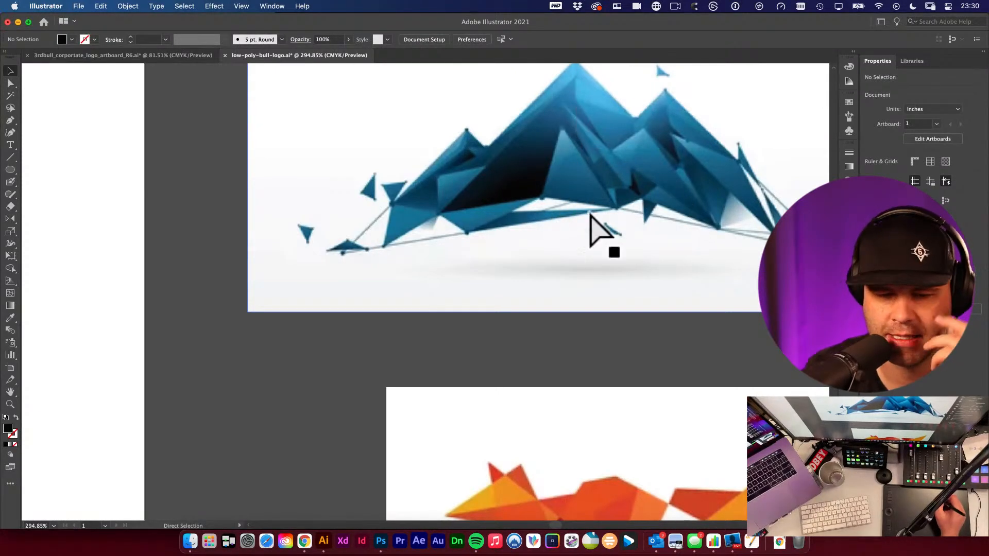
{"action": "left_click_drag", "start_coordinate": [533, 253], "coordinate": [717, 205]}
{"action": "key", "text": "super+minus"}
{"action": "left_click_drag", "start_coordinate": [576, 222], "coordinate": [620, 314]}
{"action": "key", "text": "super+minus"}
{"action": "key", "text": "super+minus"}
{"action": "left_click_drag", "start_coordinate": [614, 361], "coordinate": [529, 346]}
{"action": "left_click_drag", "start_coordinate": [540, 245], "coordinate": [651, 333]}
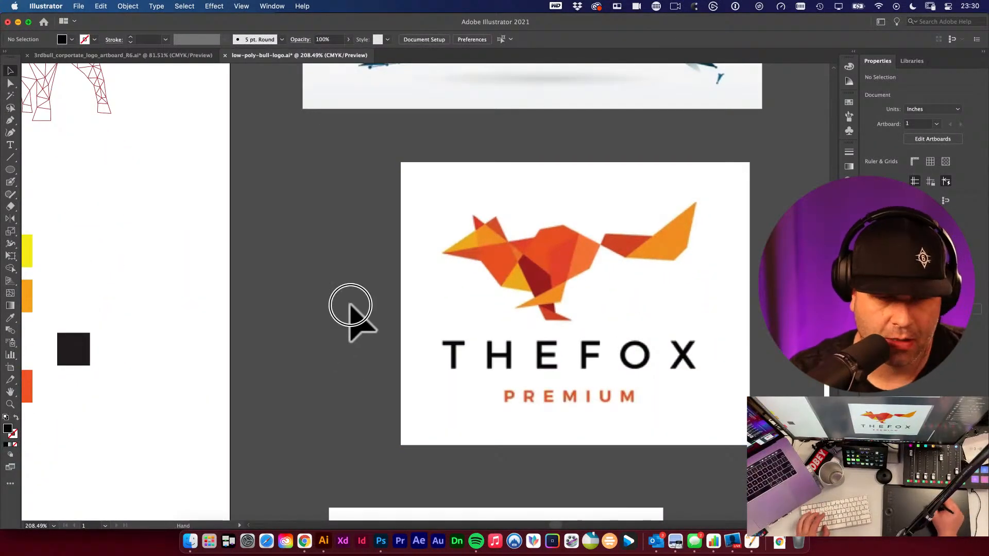
{"action": "left_click_drag", "start_coordinate": [352, 304], "coordinate": [711, 243]}
{"action": "left_click_drag", "start_coordinate": [334, 322], "coordinate": [539, 276]}
{"action": "key", "text": "super+minus"}
{"action": "key", "text": "super+minus"}
{"action": "left_click_drag", "start_coordinate": [378, 414], "coordinate": [569, 276]}
- Move the shadowed bull copy below the artboard, deselect it, and save the document
{"action": "left_click_drag", "start_coordinate": [384, 355], "coordinate": [170, 457]}
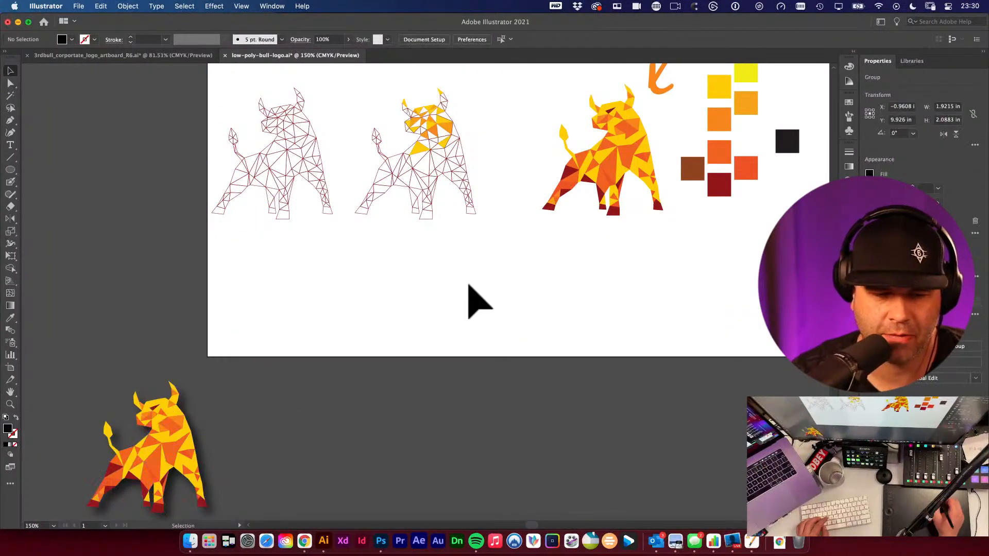
{"action": "left_click", "coordinate": [582, 278]}
{"action": "key", "text": "super+s"}
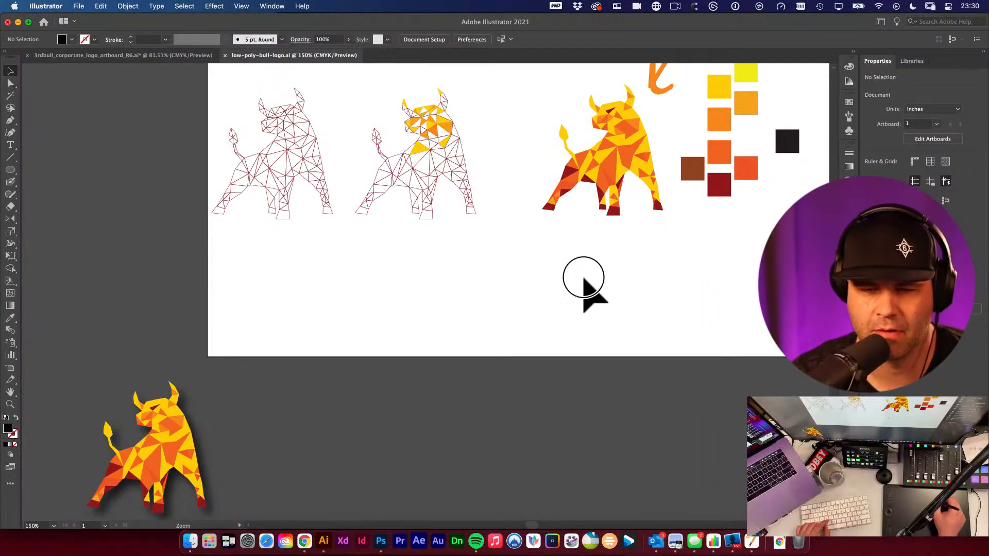
- Delete the sun and arrow shapes above the colour swatches
{"action": "key", "text": "super+minus"}
{"action": "key", "text": "super+minus"}
{"action": "scroll", "coordinate": [585, 287], "scroll_direction": "up", "scroll_amount": 2}
{"action": "left_click", "coordinate": [363, 241]}
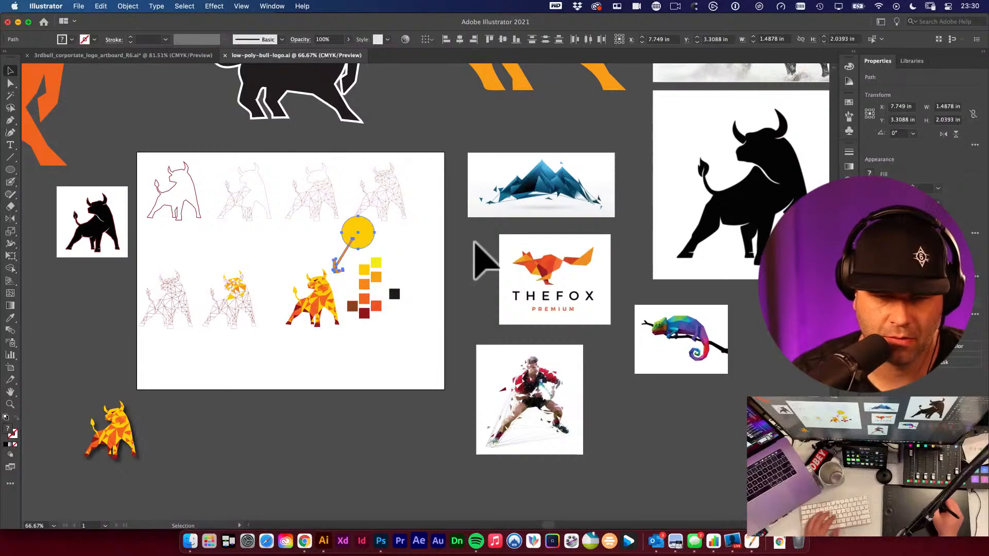
{"action": "key", "text": "Delete"}
- Move the colour swatches further right, away from the coloured bull
{"action": "left_click_drag", "start_coordinate": [346, 253], "coordinate": [414, 336]}
{"action": "left_click_drag", "start_coordinate": [373, 274], "coordinate": [416, 270]}
{"action": "left_click", "coordinate": [371, 247]}
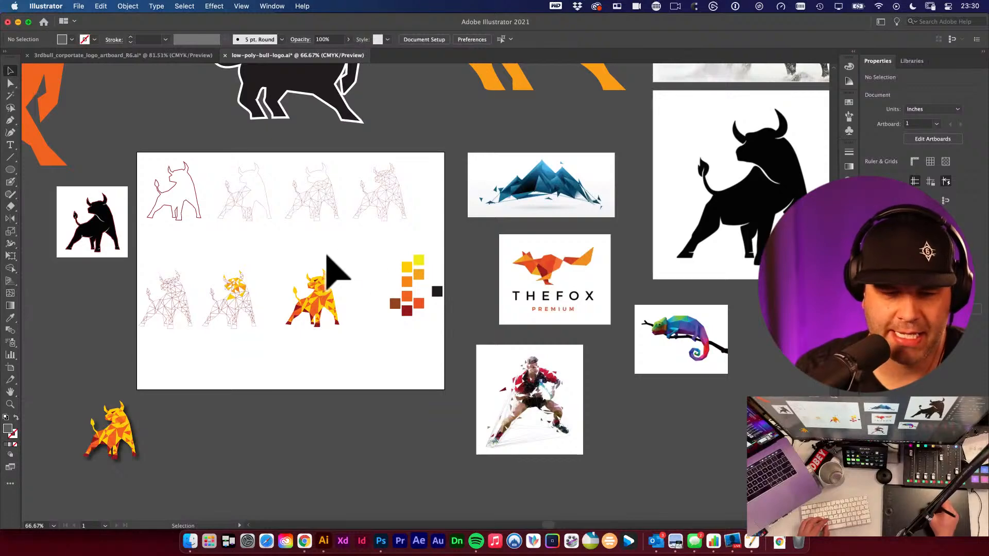
- Duplicate the coloured bull beside the swatches and zoom in on the swatch area
{"action": "left_click_drag", "start_coordinate": [269, 267], "coordinate": [358, 341]}
{"action": "left_click", "coordinate": [370, 337]}
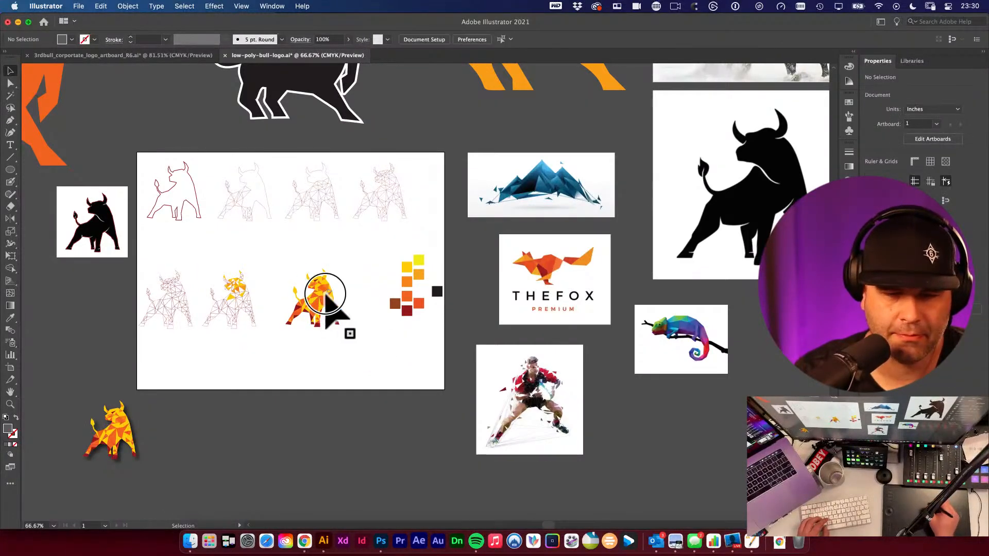
{"action": "left_click_drag", "start_coordinate": [325, 294], "coordinate": [302, 294]}
{"action": "left_click_drag", "start_coordinate": [307, 288], "coordinate": [400, 335], "text": "alt"}
{"action": "left_click", "coordinate": [423, 347]}
{"action": "left_click_drag", "start_coordinate": [324, 140], "coordinate": [433, 248]}
{"action": "left_click_drag", "start_coordinate": [370, 246], "coordinate": [326, 198]}
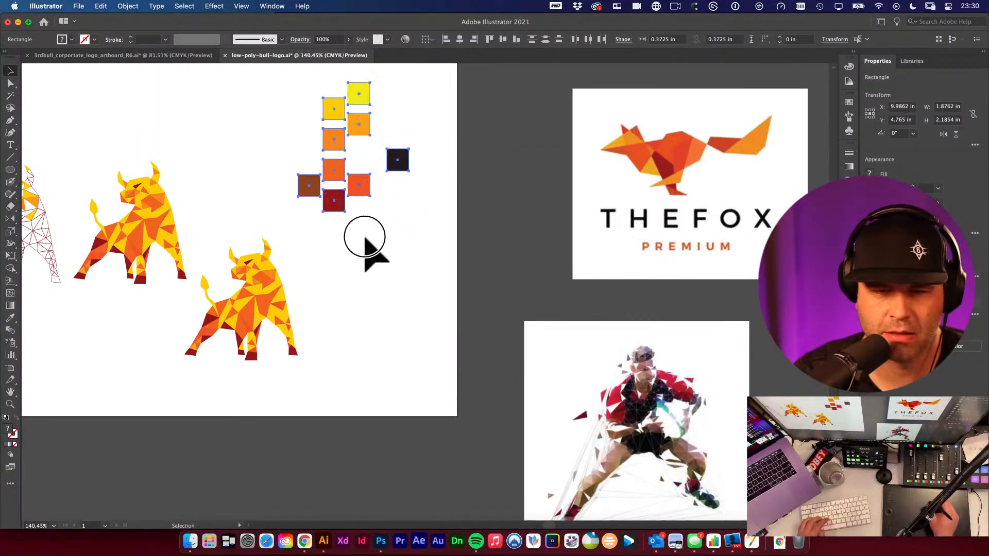
- Draw a square about 0.4 in below the swatches and duplicate it into a column of four squares
{"action": "left_click", "coordinate": [365, 238]}
{"action": "key", "text": "m"}
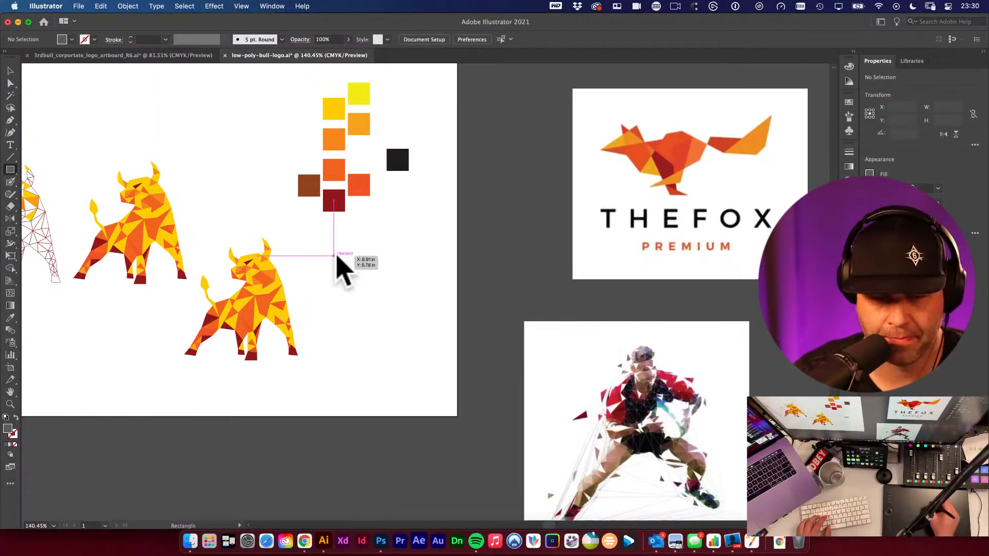
{"action": "mouse_move", "coordinate": [336, 255]}
{"action": "left_mouse_down"}
{"action": "mouse_move", "coordinate": [360, 277]}
{"action": "mouse_move", "coordinate": [348, 298]}
{"action": "left_mouse_up"}
{"action": "key", "text": "v"}
{"action": "key", "text": "super+d"}
{"action": "key", "text": "super+d"}
{"action": "left_click_drag", "start_coordinate": [392, 245], "coordinate": [353, 366]}
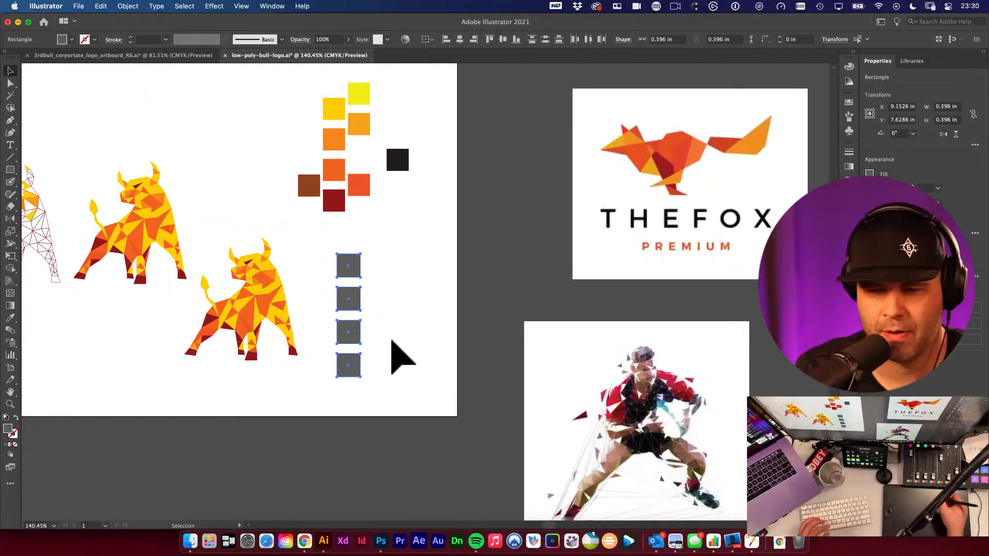
- Apply a default linear gradient fill to the four new squares
{"action": "left_click", "coordinate": [850, 167]}
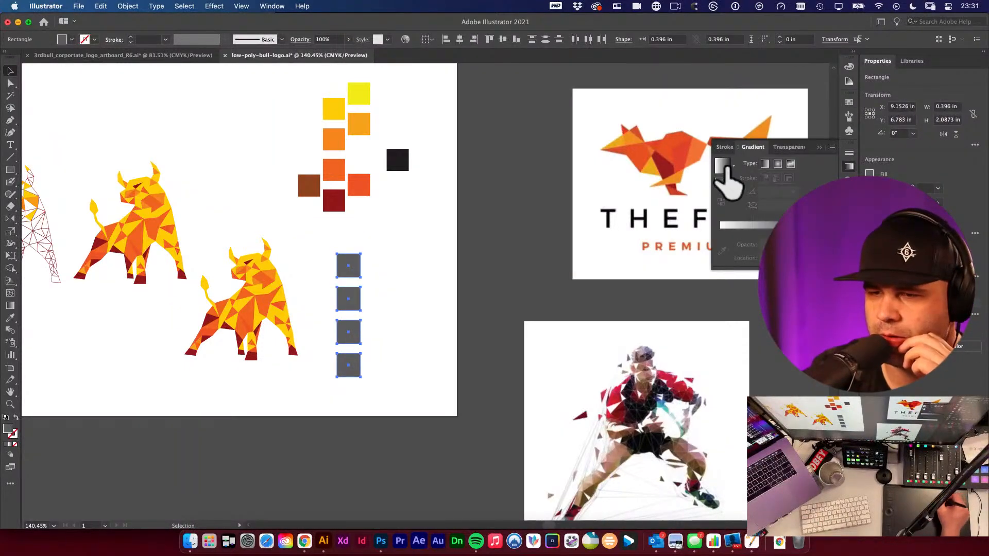
{"action": "left_click", "coordinate": [721, 164]}
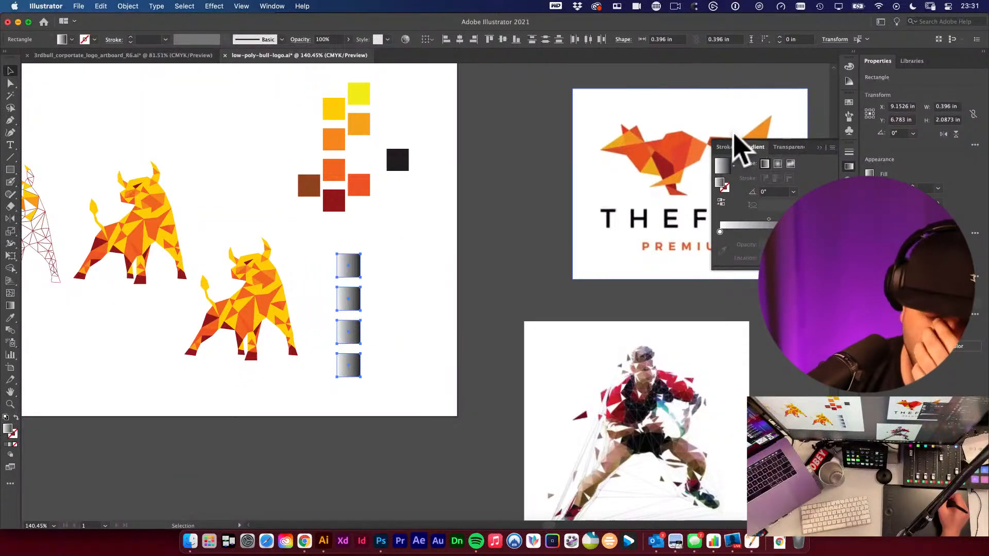
{"action": "left_click_drag", "start_coordinate": [732, 137], "coordinate": [731, 148]}
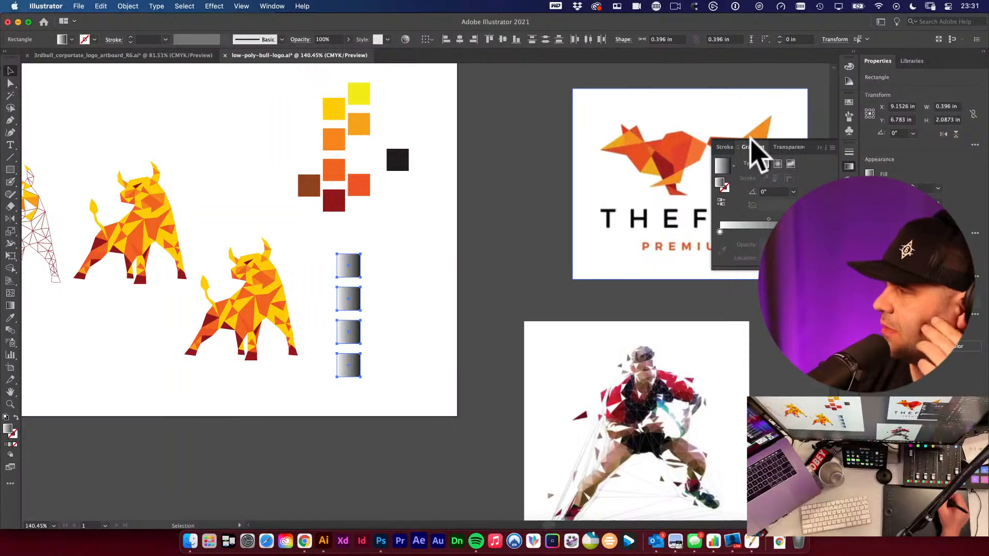
{"action": "left_click_drag", "start_coordinate": [767, 146], "coordinate": [722, 249]}
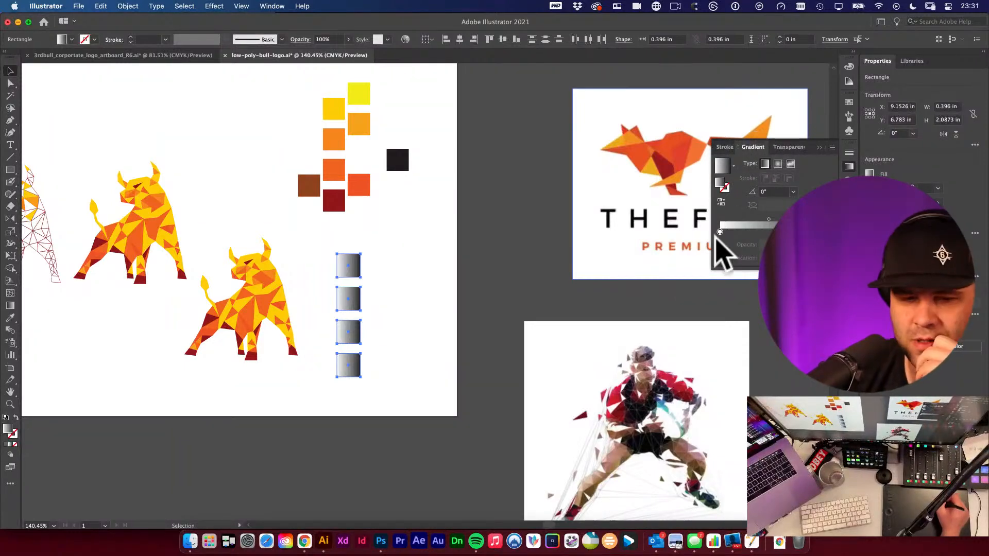
{"action": "left_click", "coordinate": [373, 251]}
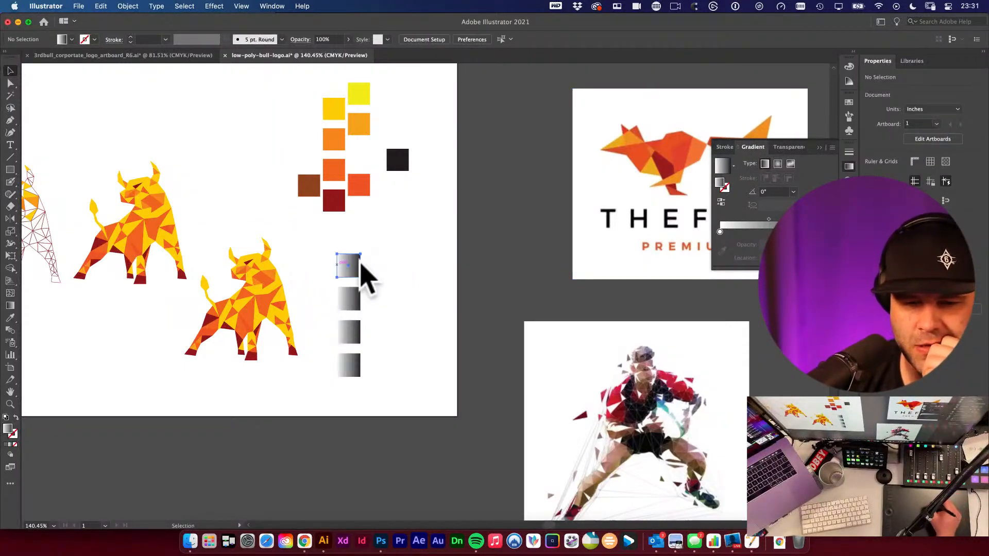
- Try to sample the yellow swatch into the top square's first gradient stop
{"action": "left_click", "coordinate": [357, 265]}
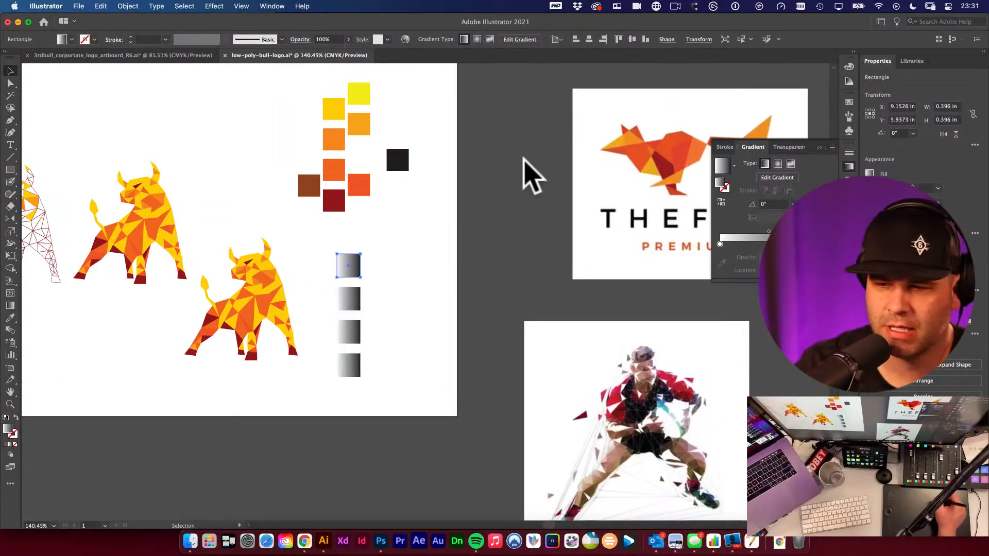
{"action": "left_click", "coordinate": [720, 244]}
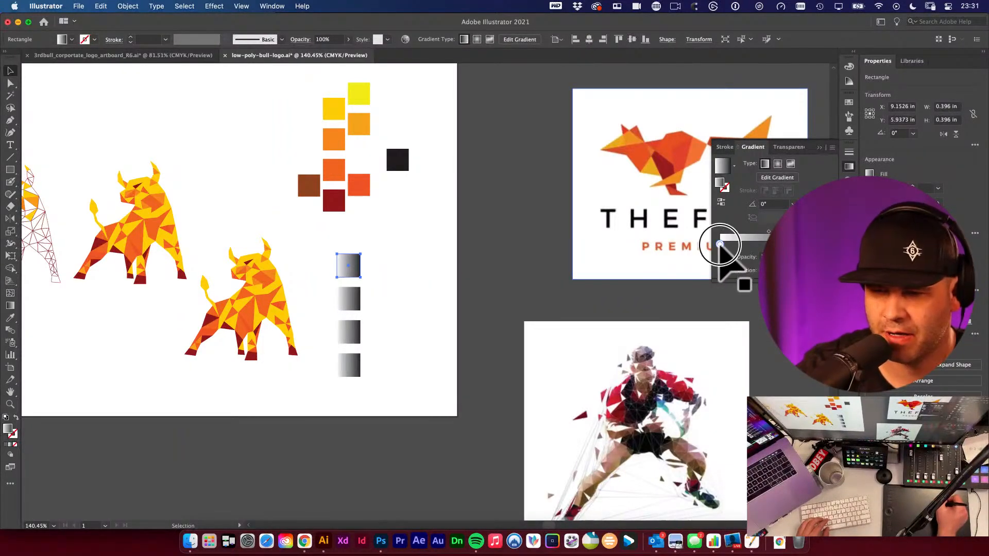
{"action": "key", "text": "i"}
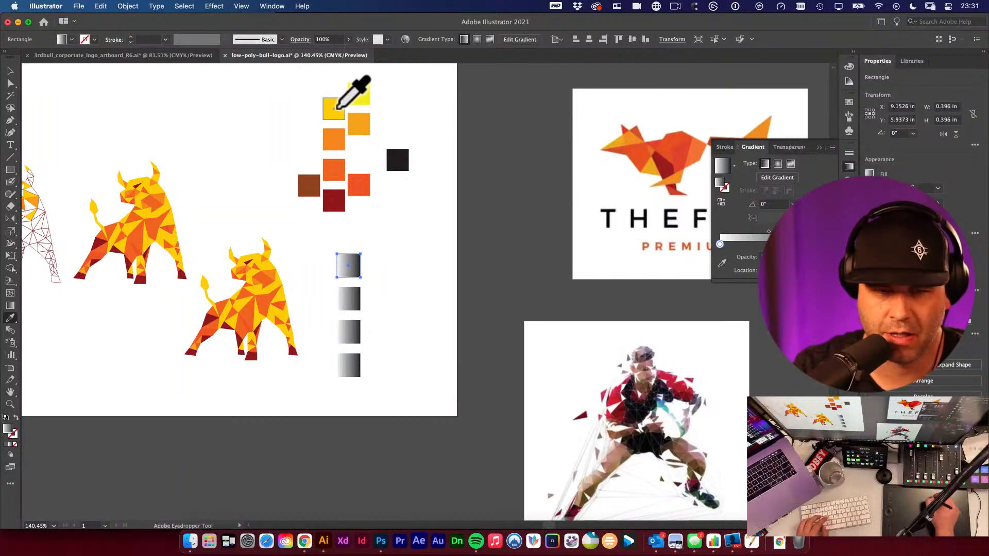
{"action": "left_click", "coordinate": [337, 117]}
{"action": "key", "text": "v"}
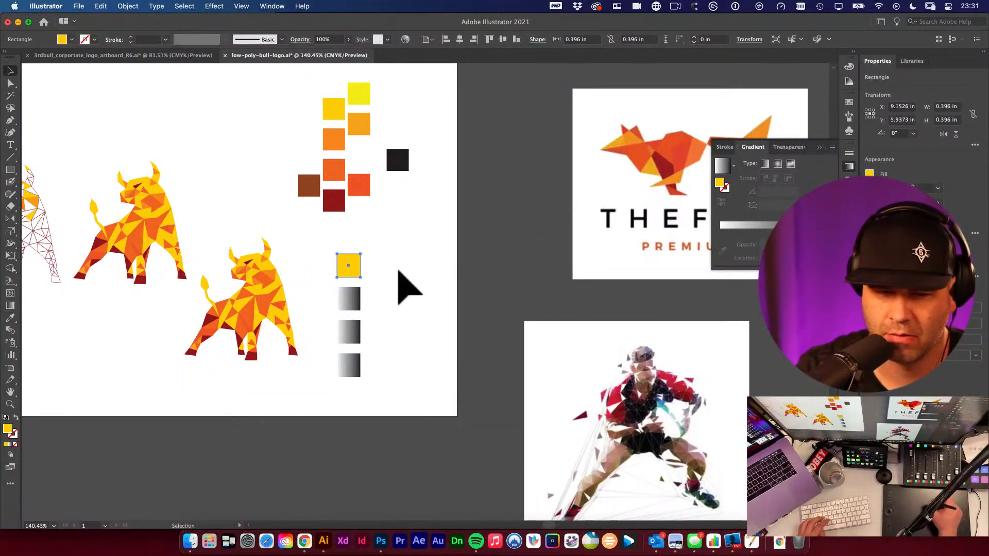
{"action": "left_click", "coordinate": [746, 225]}
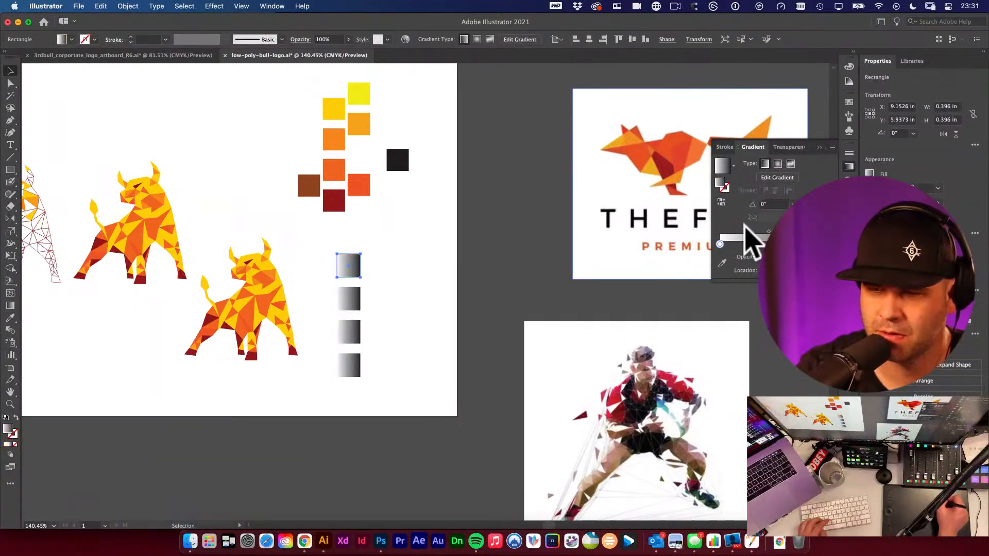
- Set the top square's gradient stops to the yellow and orange colours sampled from the swatches
{"action": "left_click", "coordinate": [723, 245]}
{"action": "left_click", "coordinate": [723, 246]}
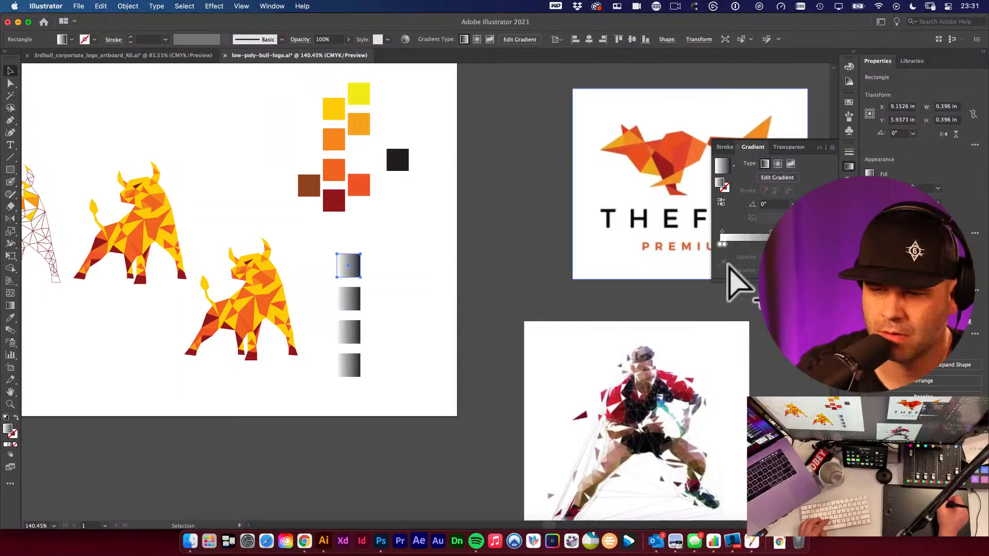
{"action": "left_click", "coordinate": [724, 248]}
{"action": "left_click_drag", "start_coordinate": [724, 244], "coordinate": [721, 252]}
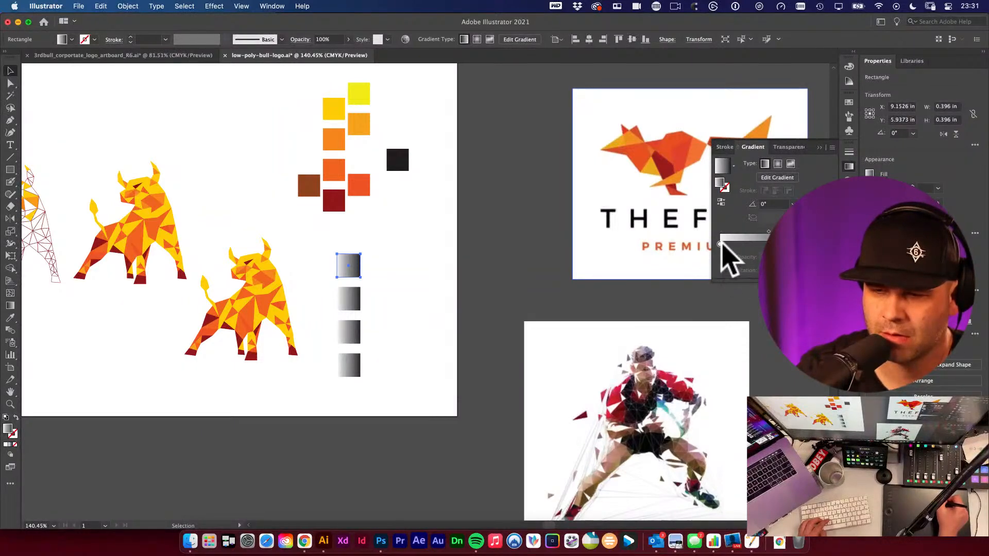
{"action": "left_click", "coordinate": [722, 262]}
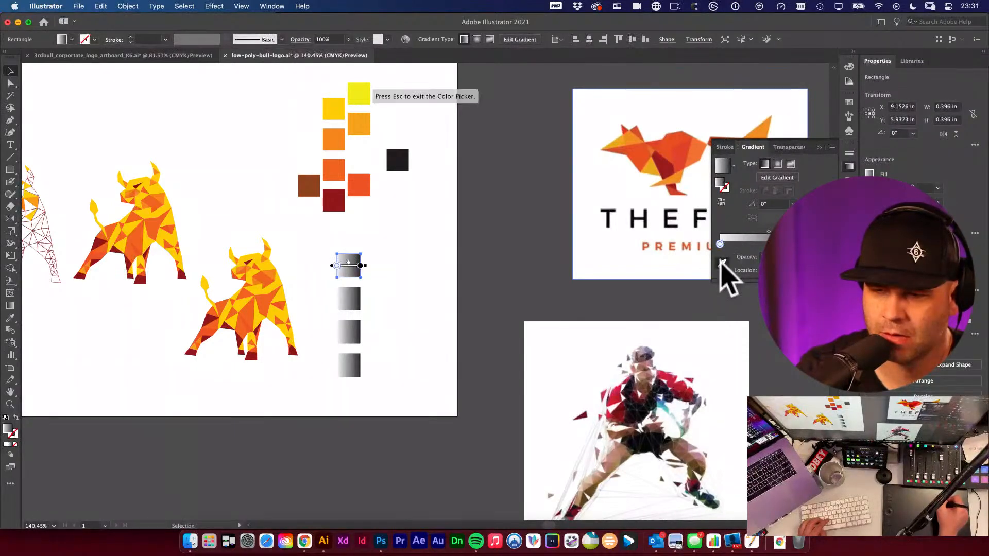
{"action": "left_click", "coordinate": [366, 95]}
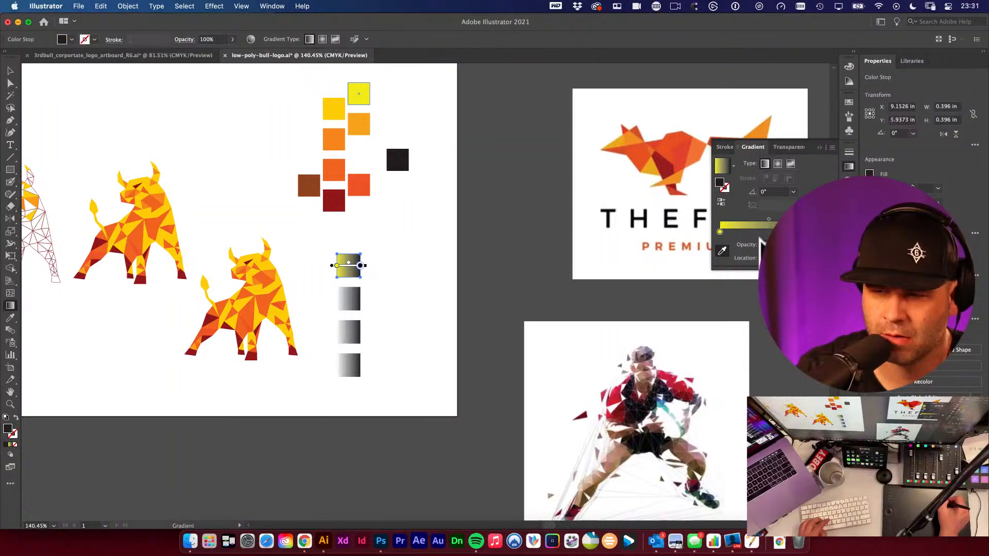
{"action": "left_click", "coordinate": [364, 128]}
{"action": "key", "text": "v"}
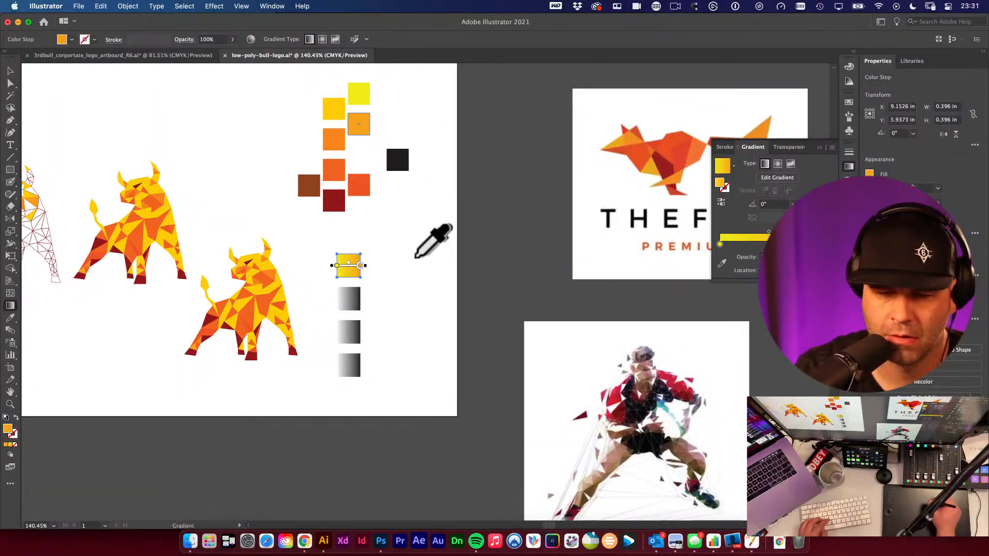
{"action": "left_click", "coordinate": [347, 269]}
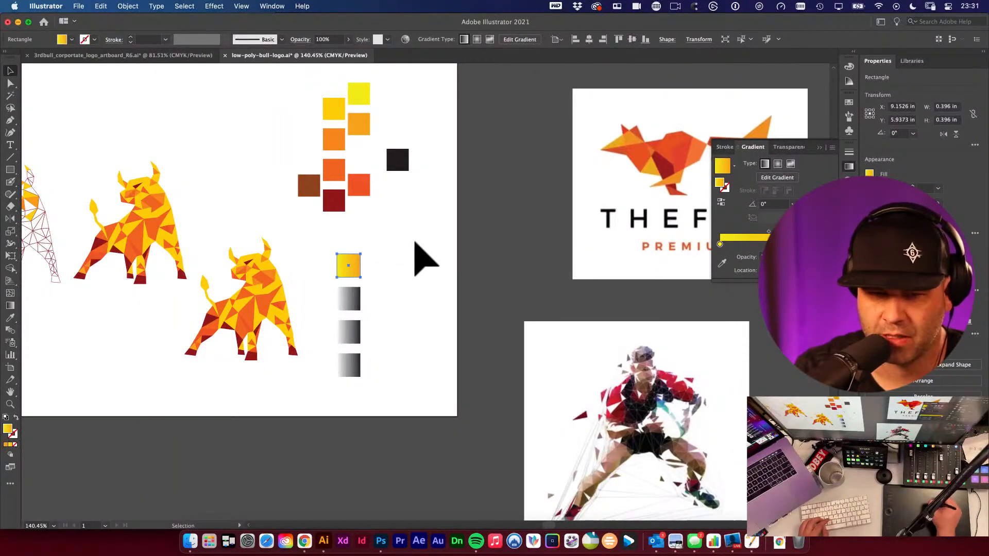
{"action": "left_click", "coordinate": [719, 245]}
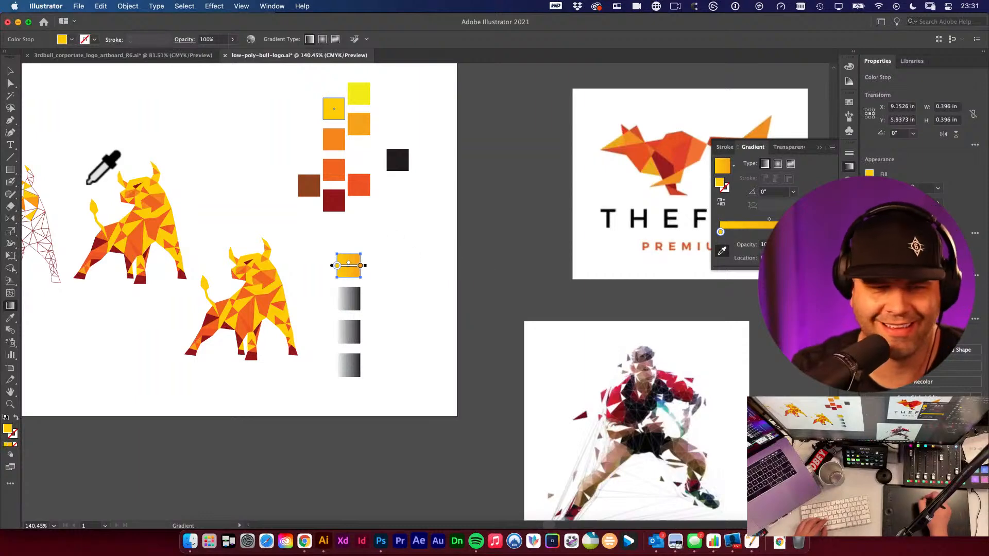
{"action": "left_click", "coordinate": [11, 71]}
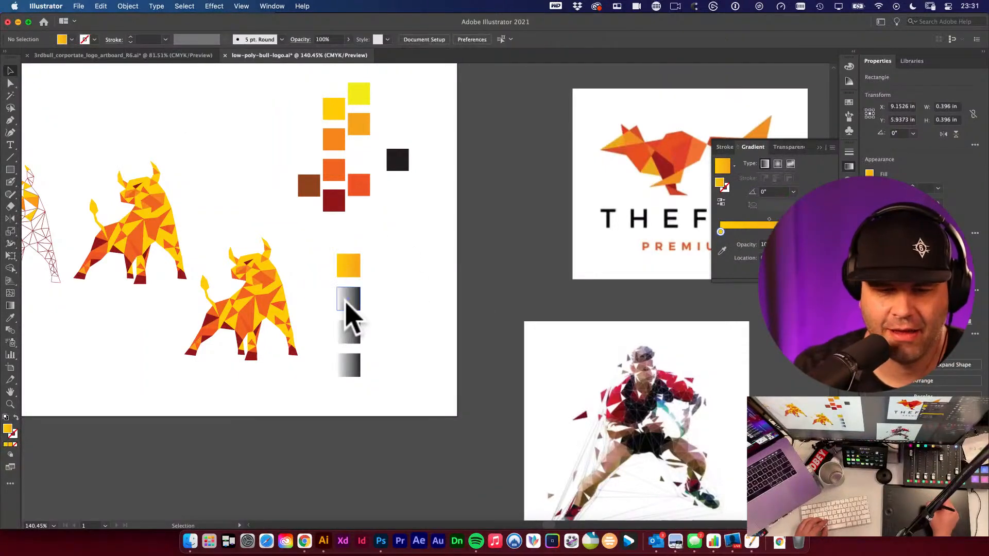
- Copy the top square's yellow-orange gradient onto the three squares below it
{"action": "left_click_drag", "start_coordinate": [325, 255], "coordinate": [384, 389]}
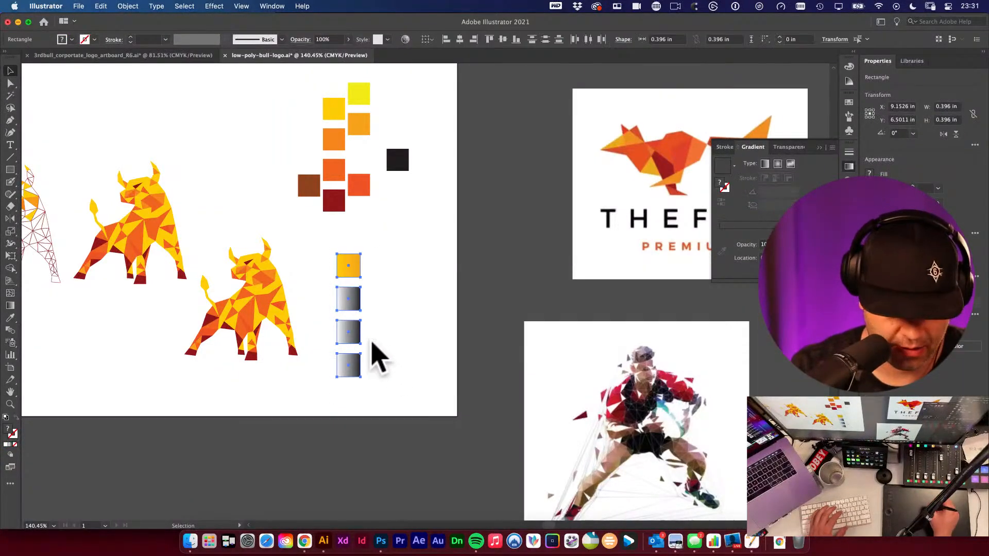
{"action": "key", "text": "i"}
{"action": "left_click", "coordinate": [347, 266]}
{"action": "left_click", "coordinate": [416, 267], "text": "super"}
{"action": "key", "text": "v"}
- Select the second square's first gradient stop for editing
{"action": "left_click", "coordinate": [352, 306]}
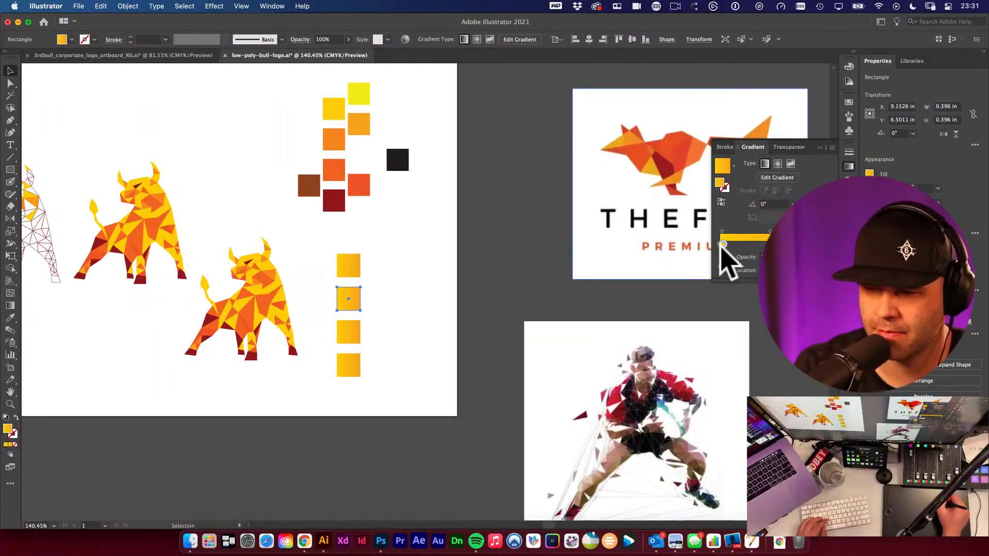
{"action": "left_click", "coordinate": [742, 242]}
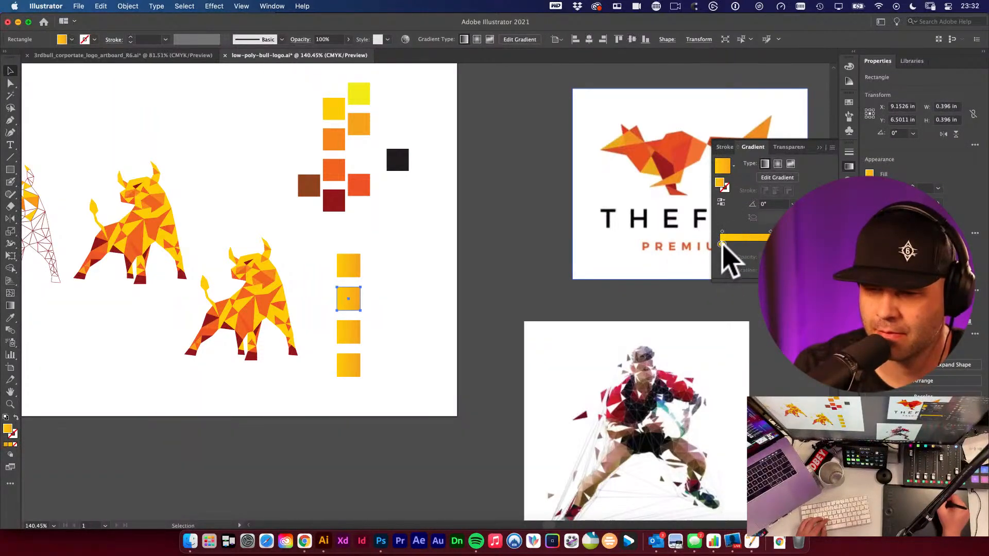
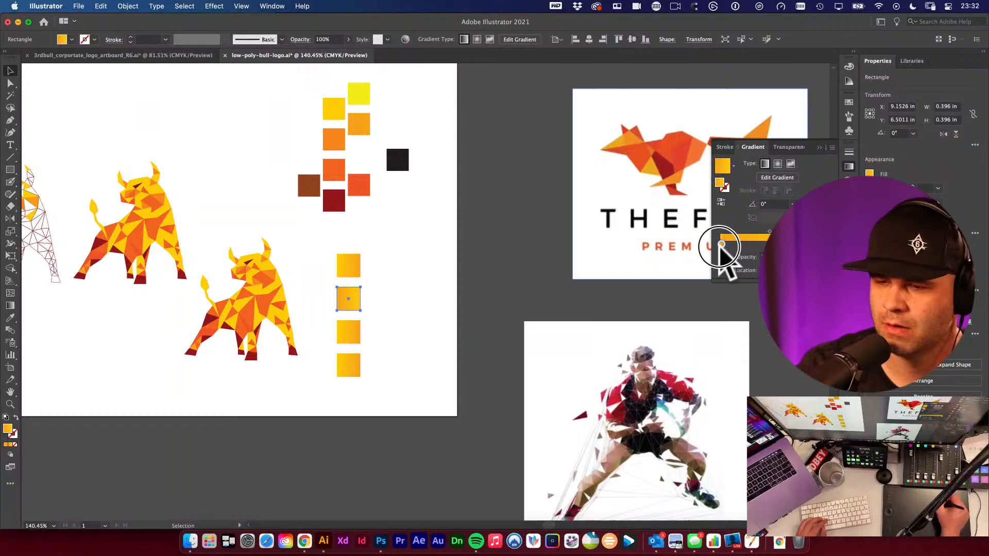
- Try adjusting the second square's first gradient stop colour with the CMYK sliders, then close the colour popup
{"action": "left_click", "coordinate": [749, 243]}
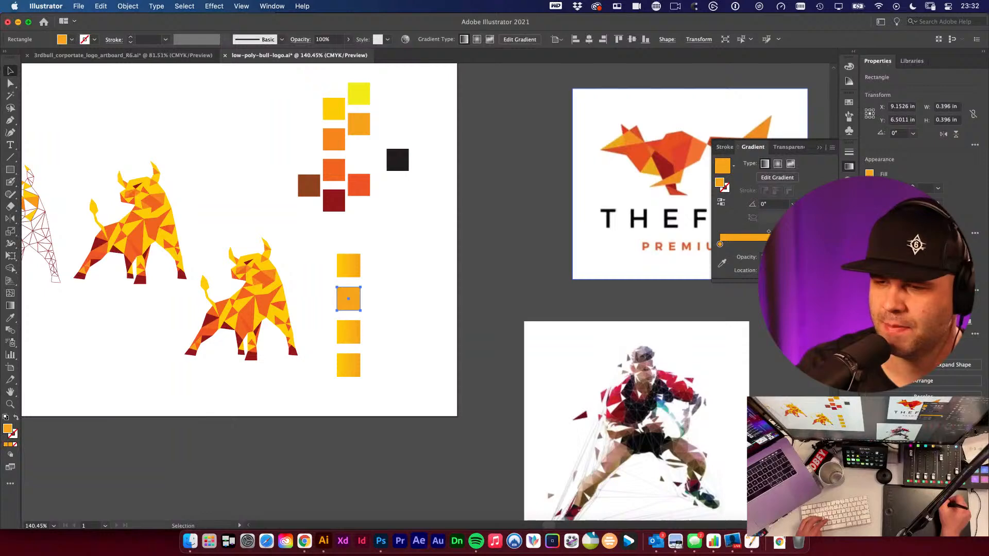
{"action": "double_click", "coordinate": [719, 244]}
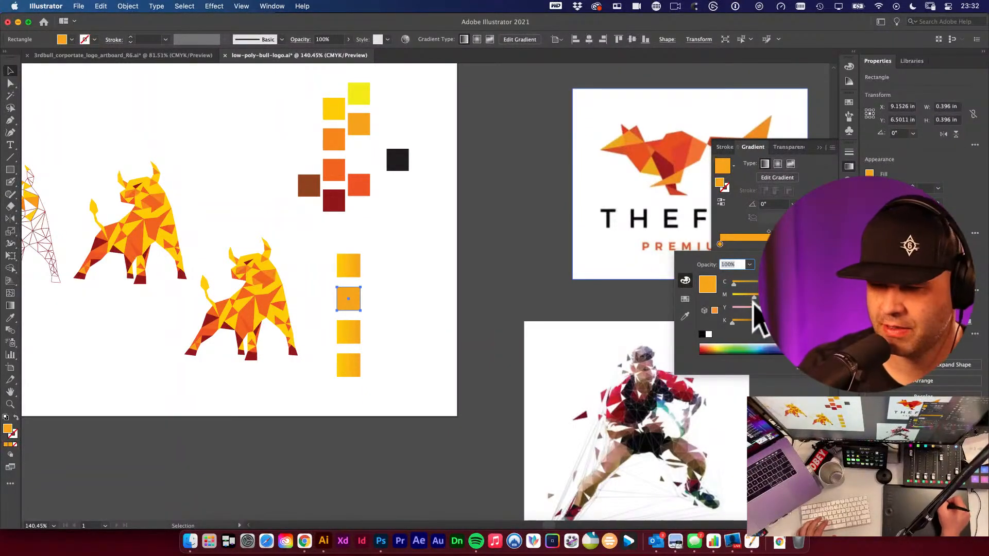
{"action": "left_click_drag", "start_coordinate": [732, 323], "coordinate": [740, 320]}
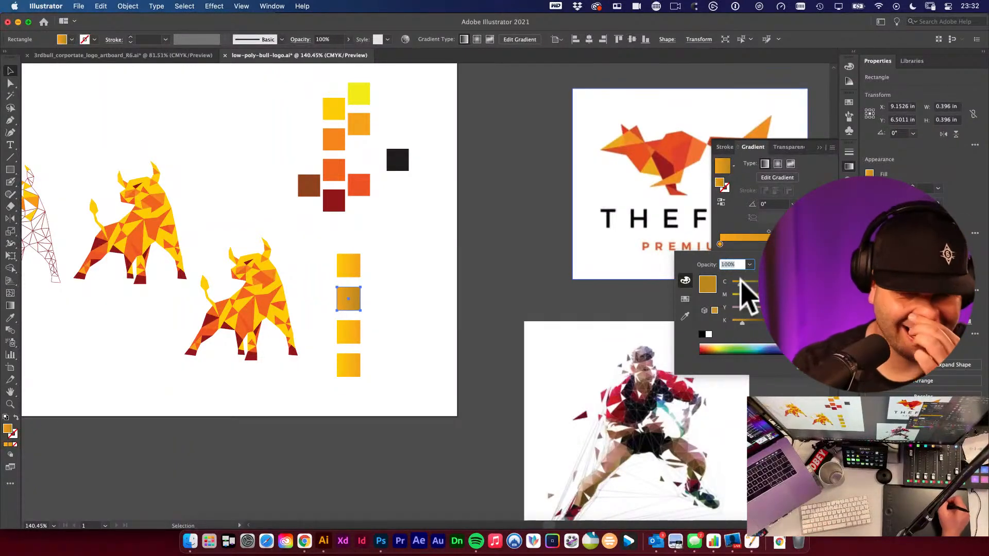
{"action": "left_click_drag", "start_coordinate": [740, 284], "coordinate": [724, 282]}
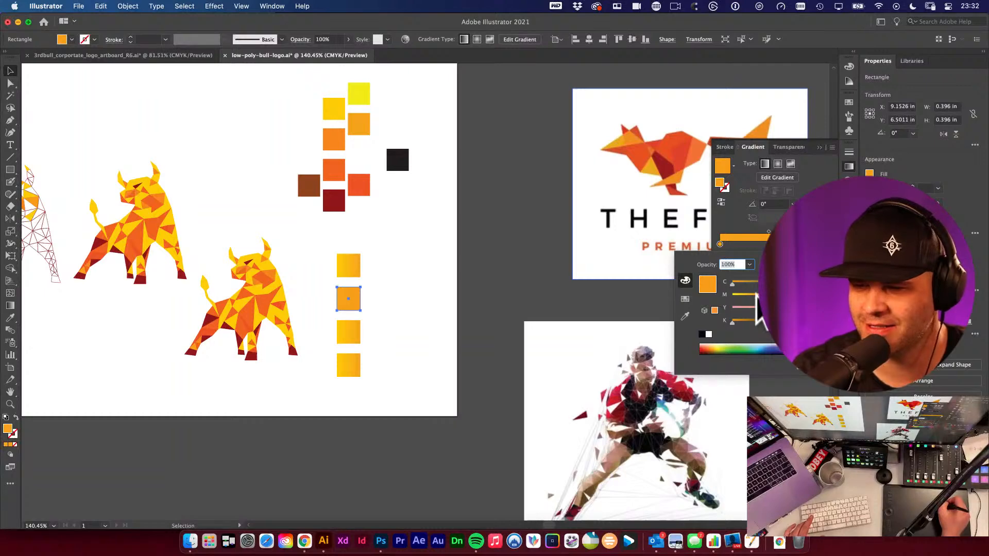
{"action": "key", "text": "Escape"}
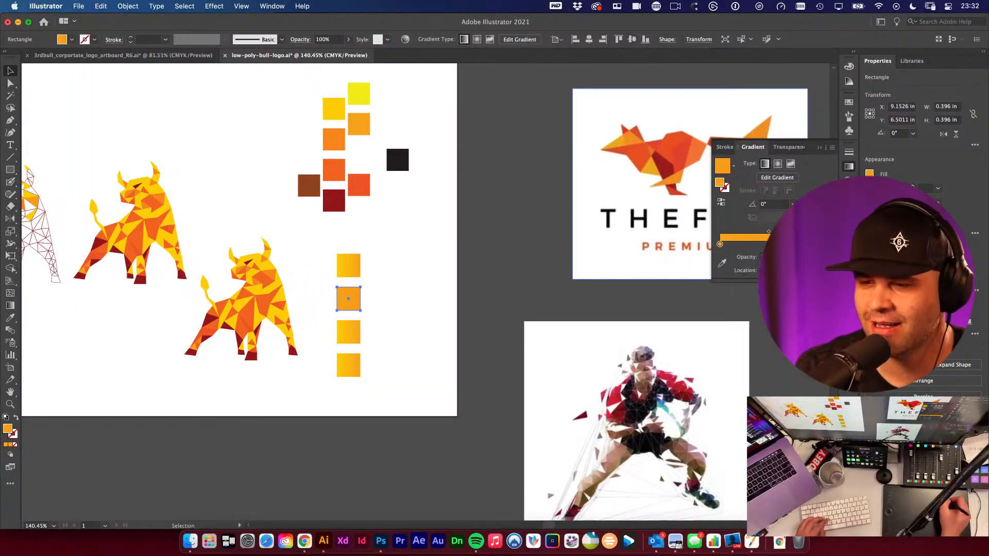
- Draw a test rectangle about 1.1 by 1 in beside the squares and show the Color panel's CMYK options
{"action": "left_click", "coordinate": [526, 221]}
{"action": "key", "text": "m"}
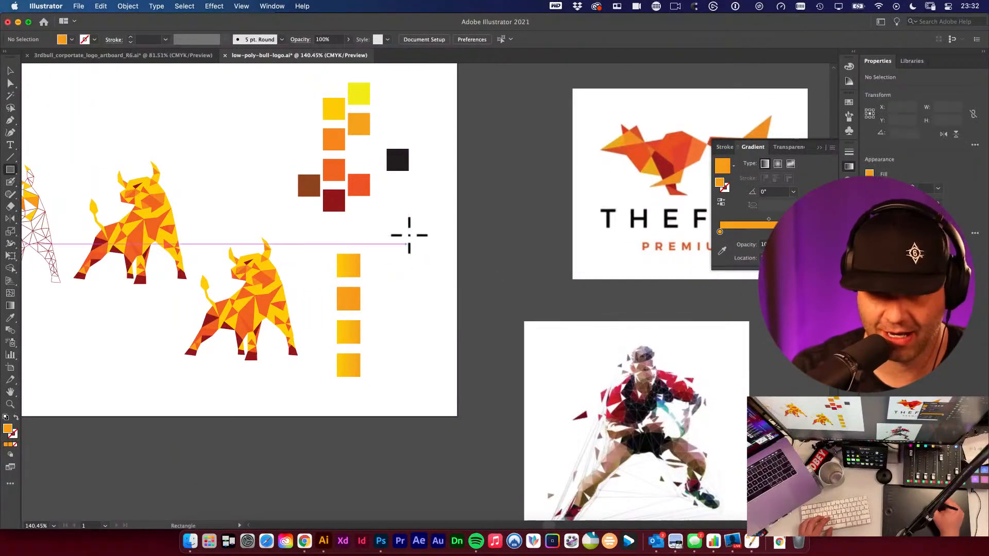
{"action": "left_click_drag", "start_coordinate": [408, 234], "coordinate": [474, 292]}
{"action": "key", "text": "v"}
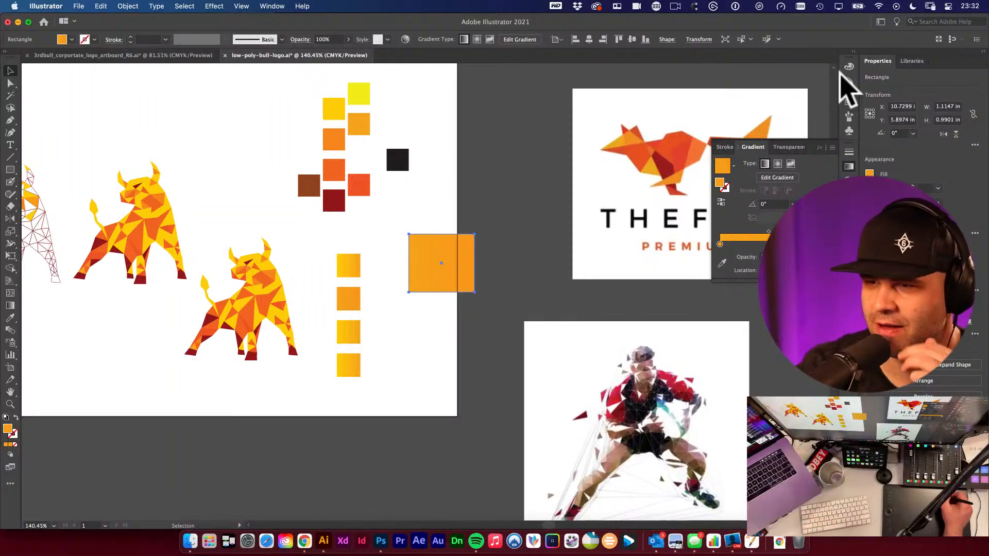
{"action": "left_click", "coordinate": [849, 85]}
{"action": "left_click", "coordinate": [831, 62]}
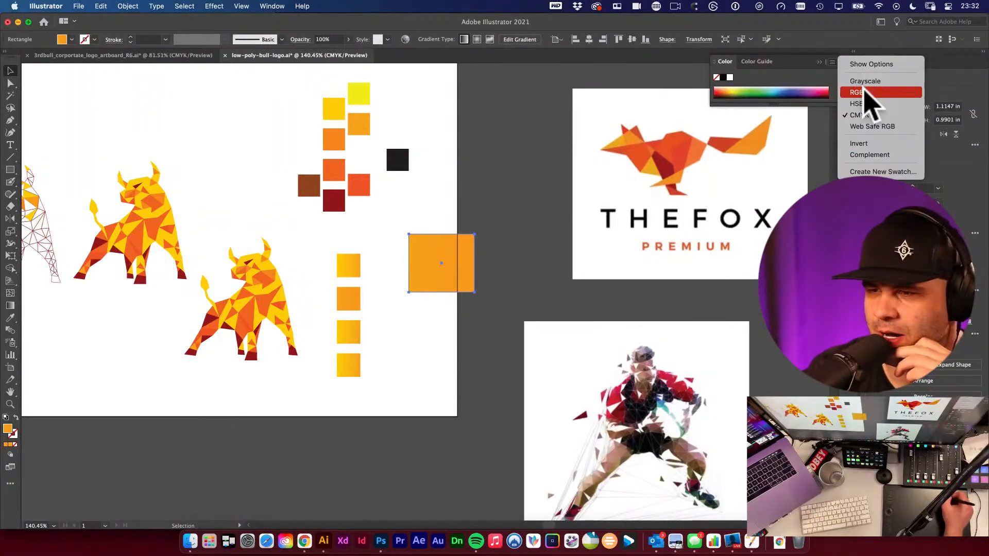
{"action": "left_click", "coordinate": [890, 63]}
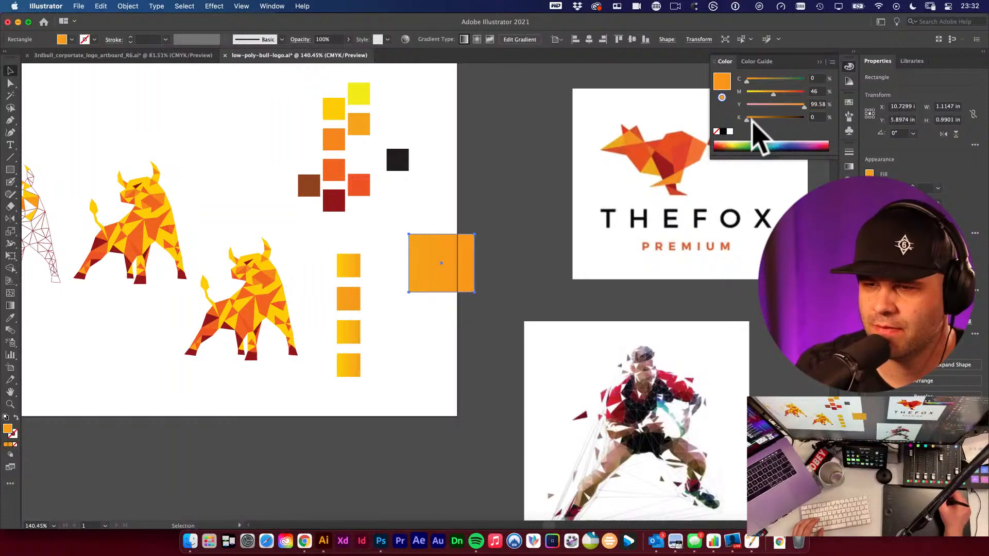
- Experiment with the test rectangle's black and cyan values, undoing the cyan changes
{"action": "left_click", "coordinate": [754, 117]}
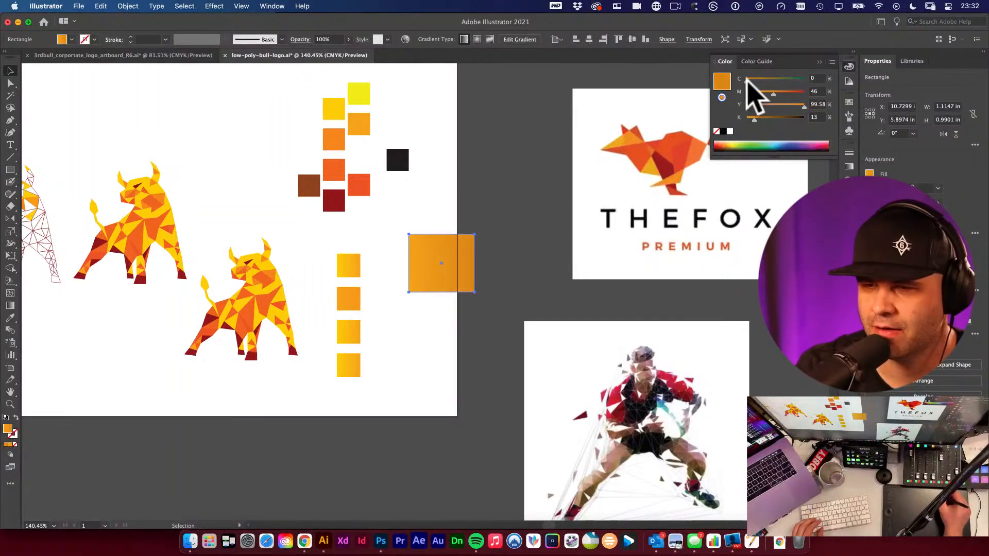
{"action": "left_click_drag", "start_coordinate": [751, 80], "coordinate": [763, 80]}
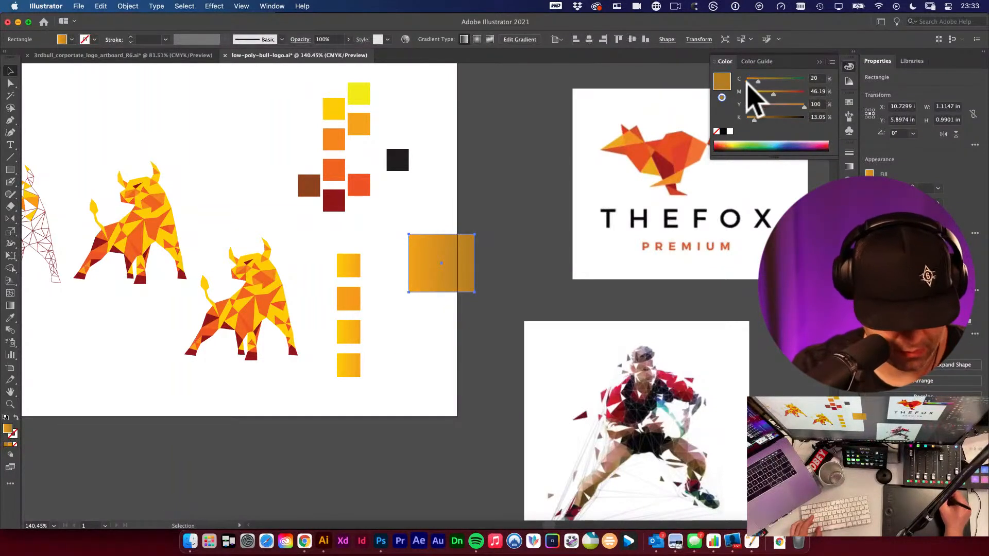
{"action": "mouse_move", "coordinate": [751, 79]}
{"action": "left_mouse_down"}
{"action": "mouse_move", "coordinate": [761, 84]}
{"action": "mouse_move", "coordinate": [740, 86]}
{"action": "left_mouse_up"}
{"action": "key", "text": "super+z"}
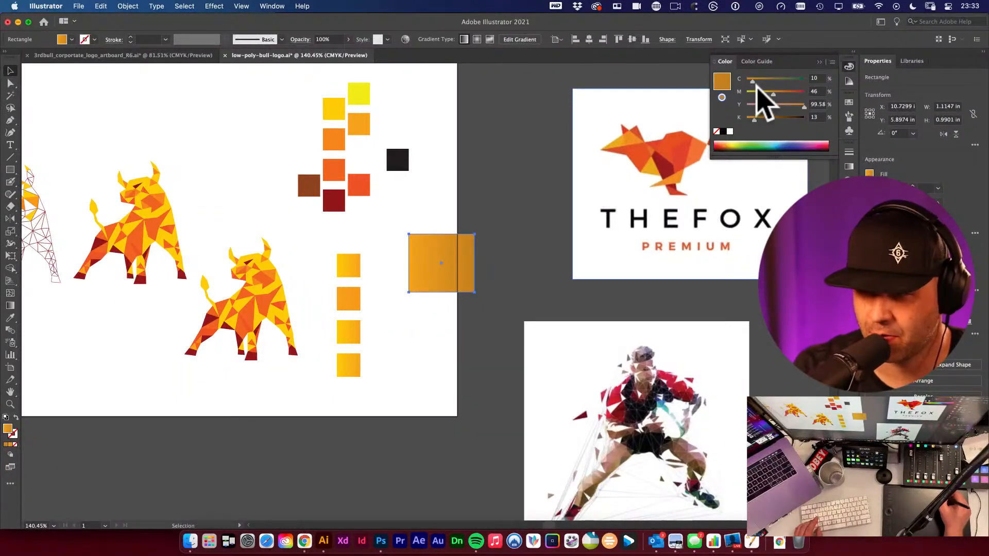
{"action": "mouse_move", "coordinate": [753, 81]}
{"action": "left_mouse_down"}
{"action": "mouse_move", "coordinate": [767, 82]}
{"action": "mouse_move", "coordinate": [747, 85]}
{"action": "mouse_move", "coordinate": [754, 81]}
{"action": "left_mouse_up"}
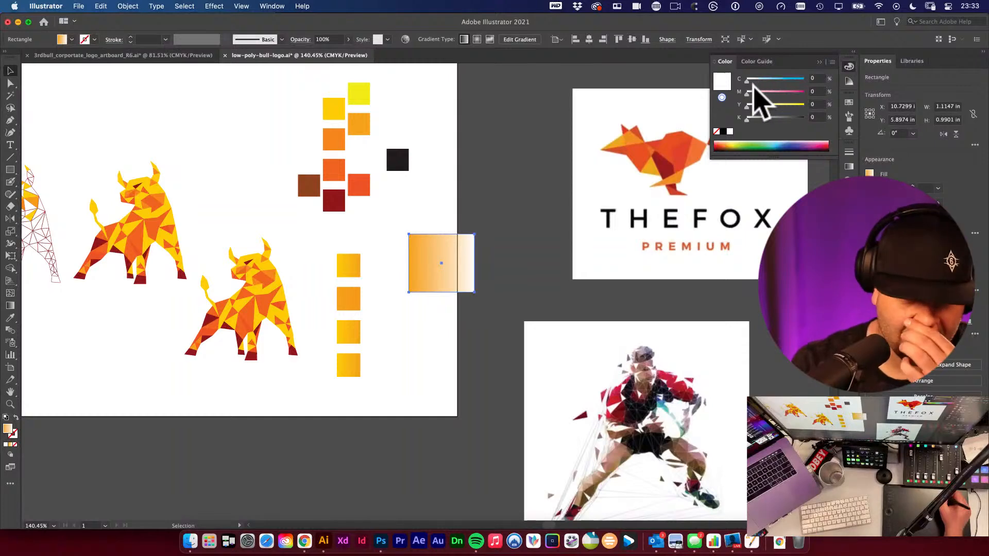
{"action": "key", "text": "super+z"}
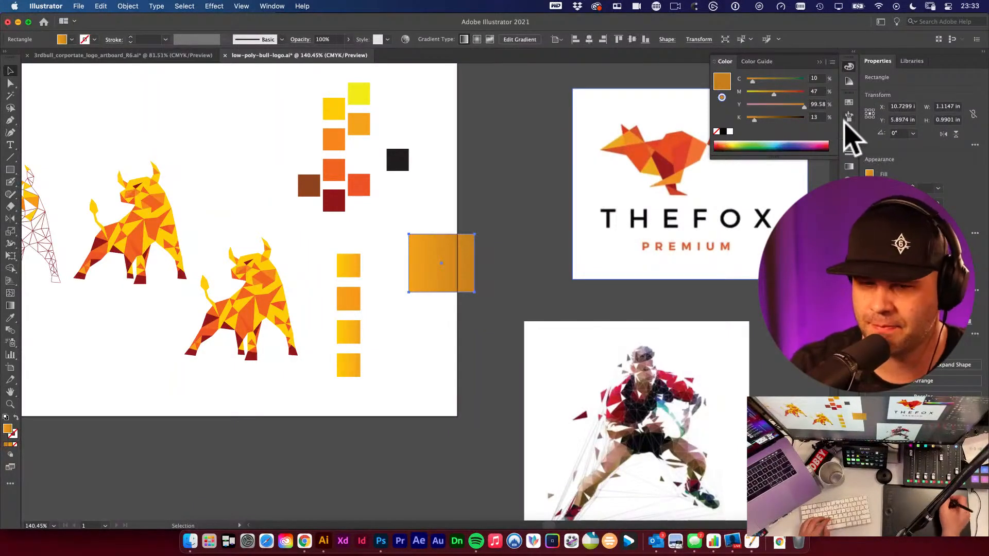
{"action": "left_click", "coordinate": [849, 67]}
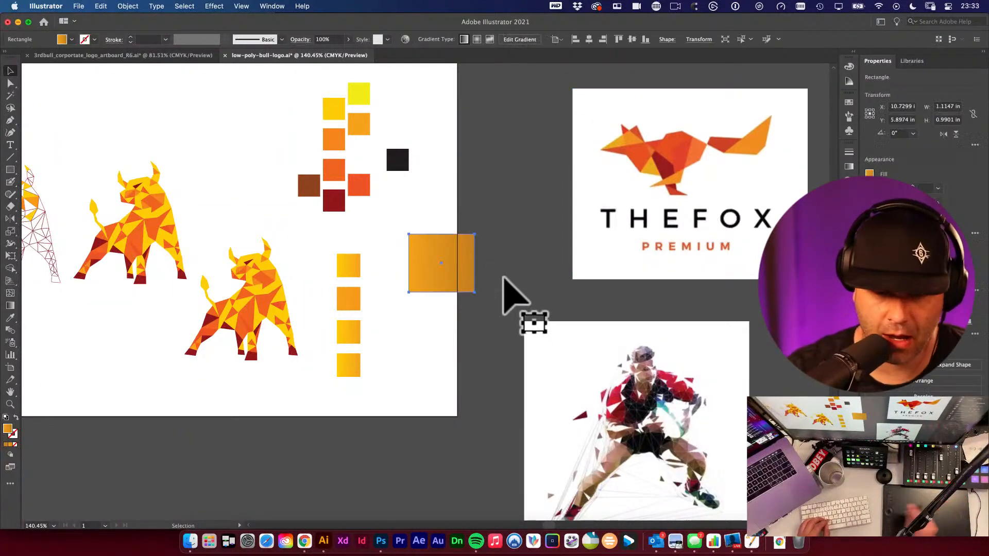
- Delete the test rectangle and clear the selection
{"action": "key", "text": "Delete"}
{"action": "left_click", "coordinate": [427, 275]}
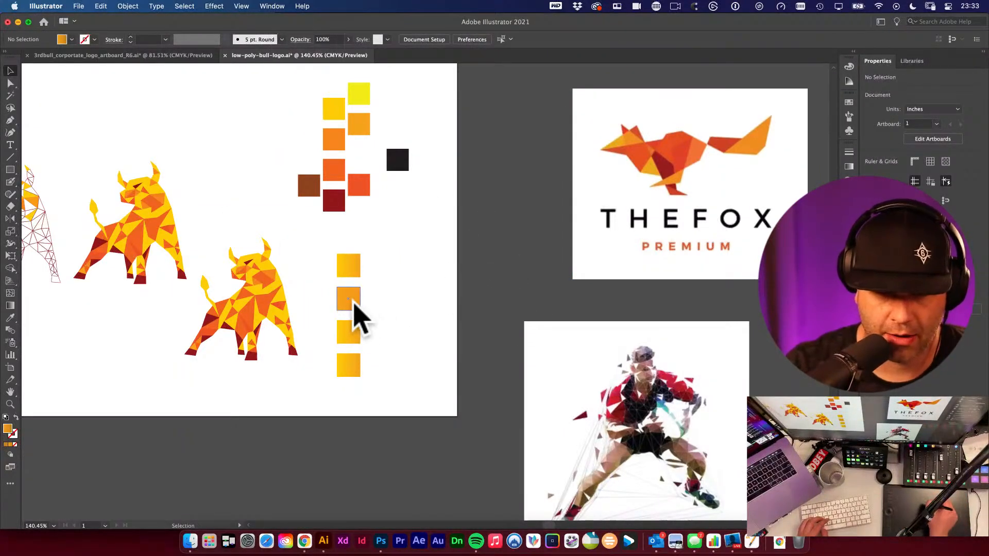
- Copy the second square's gradient onto the third square with the Eyedropper
{"action": "left_click", "coordinate": [353, 322]}
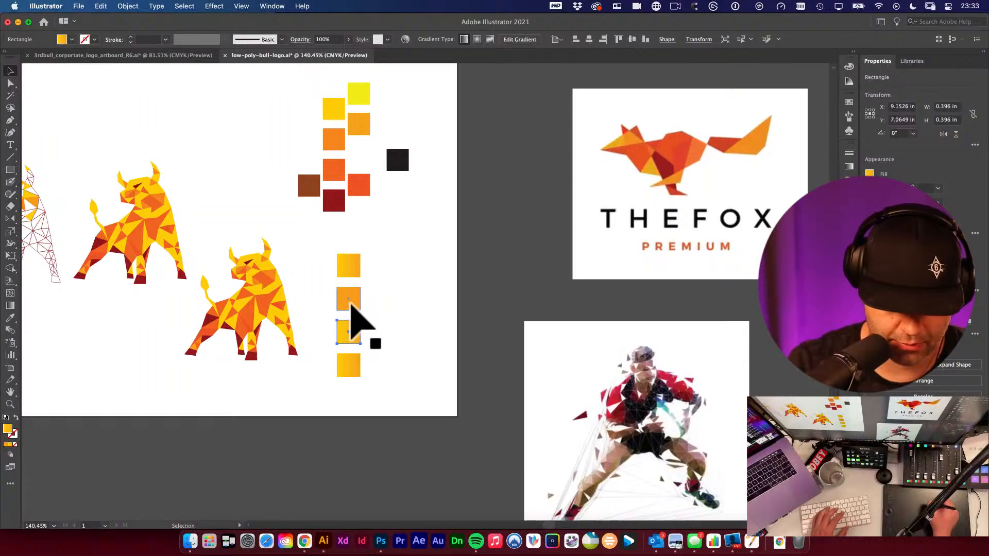
{"action": "key", "text": "i"}
{"action": "left_click", "coordinate": [348, 299]}
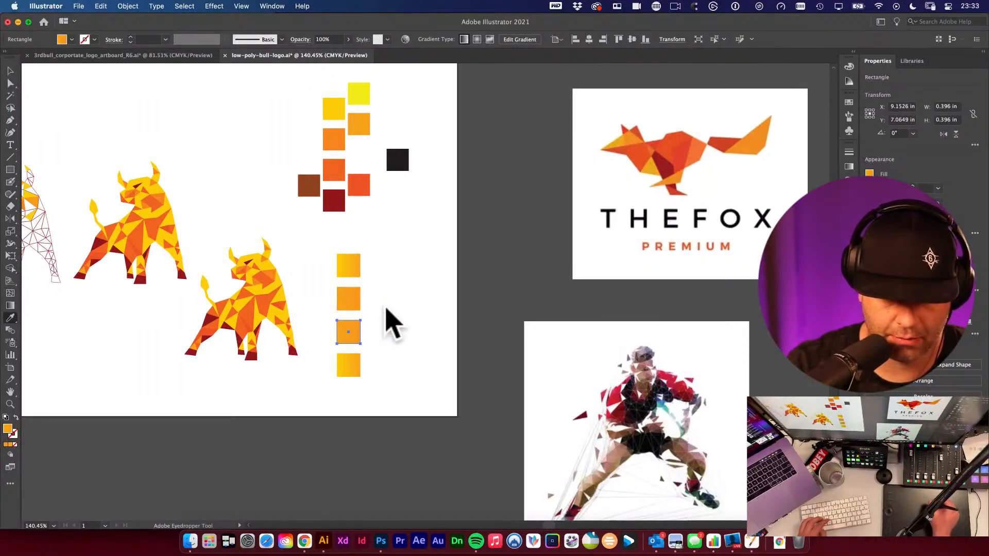
{"action": "key", "text": "v"}
{"action": "left_click", "coordinate": [388, 331]}
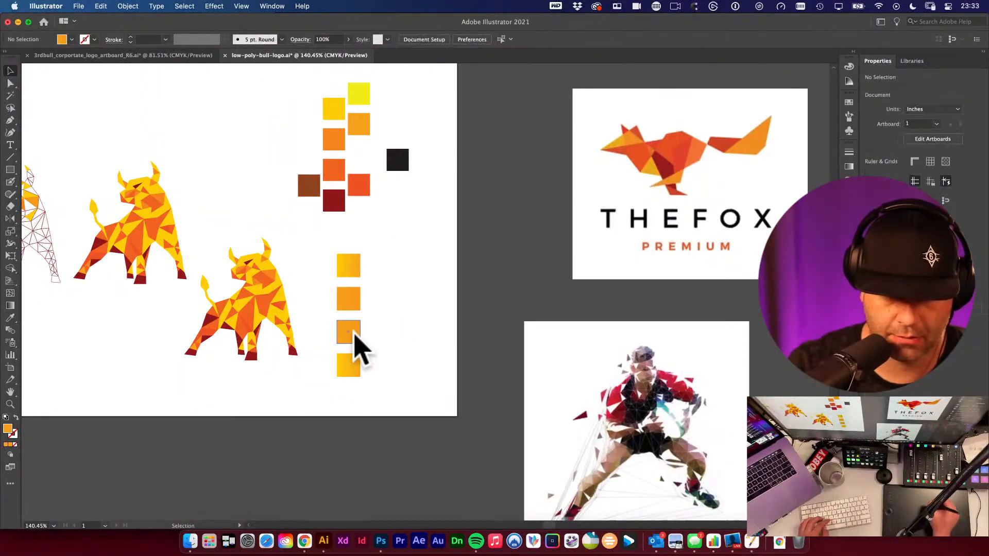
- Sample the middle orange swatch into the third square's first gradient stop
{"action": "left_click", "coordinate": [354, 334]}
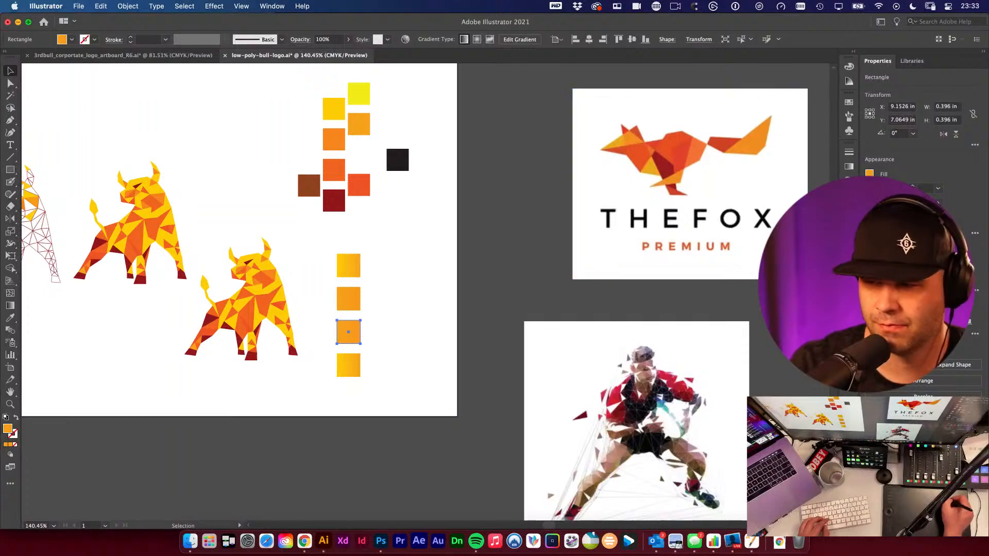
{"action": "left_click", "coordinate": [869, 173]}
{"action": "left_click", "coordinate": [849, 167]}
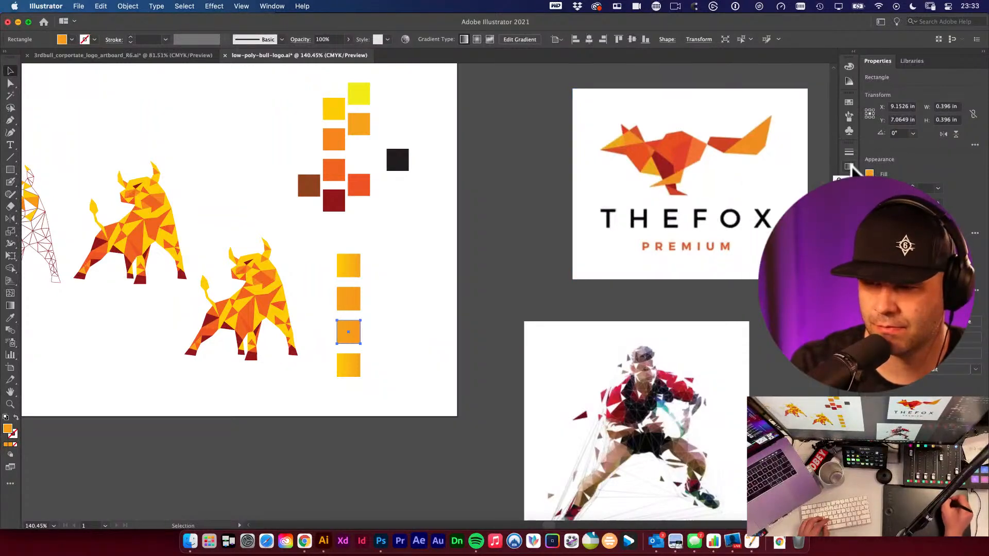
{"action": "left_click", "coordinate": [849, 167]}
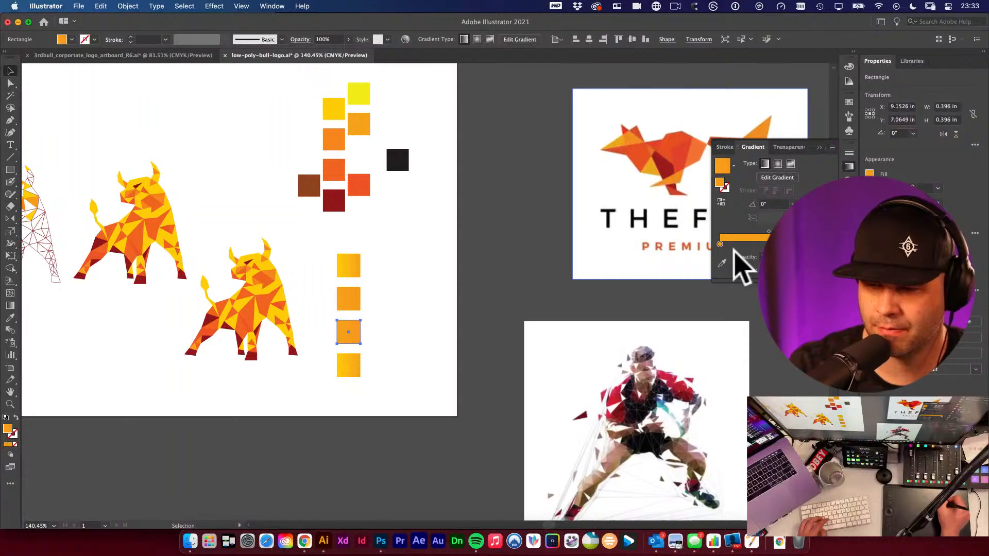
{"action": "left_click", "coordinate": [721, 264]}
{"action": "left_click", "coordinate": [337, 175]}
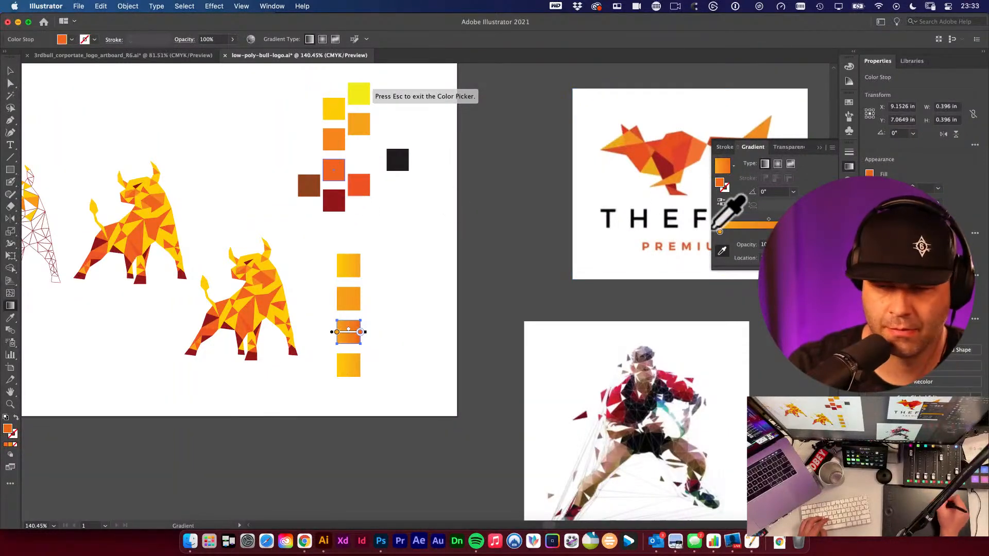
{"action": "key", "text": "Escape"}
- Try to sample the red-orange swatch into the third square's gradient stop
{"action": "left_click", "coordinate": [719, 231]}
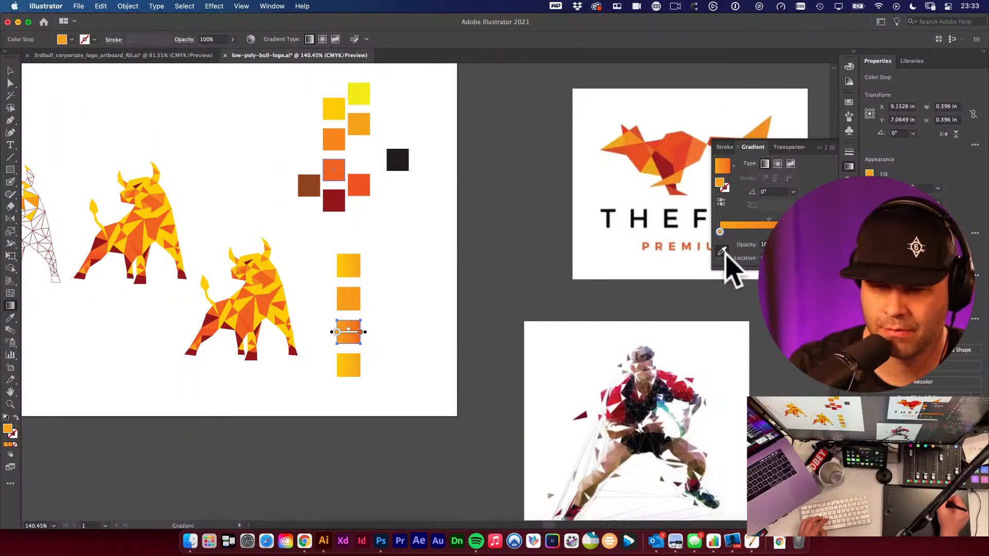
{"action": "left_click", "coordinate": [361, 189]}
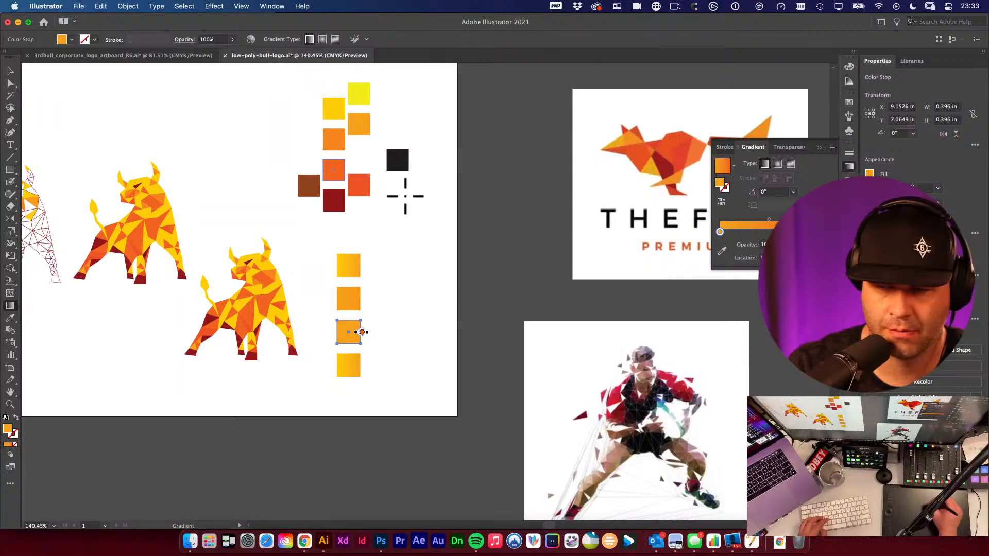
{"action": "key", "text": "v"}
{"action": "left_click", "coordinate": [385, 228]}
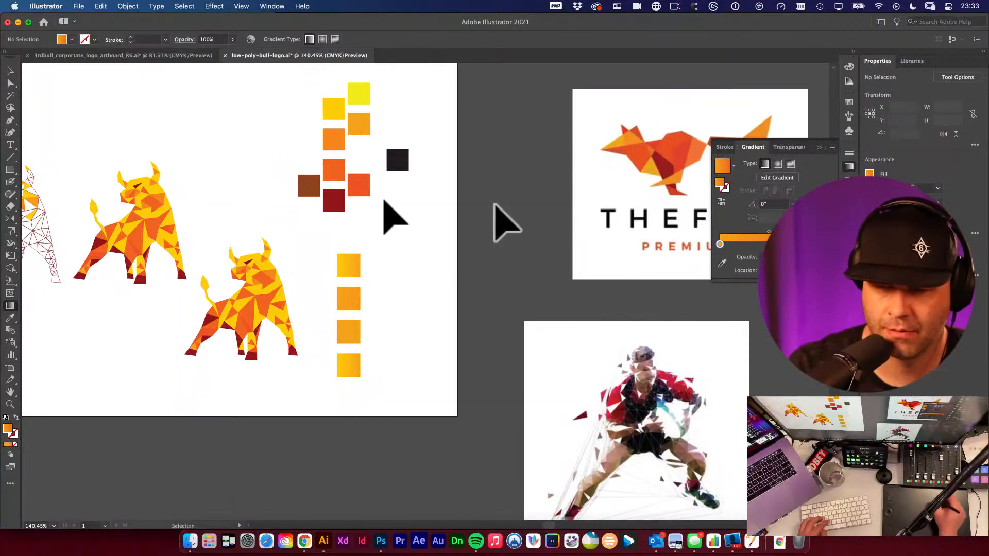
- Try again to sample the red-orange swatch into a gradient stop, undoing the last attempt
{"action": "left_click", "coordinate": [720, 244]}
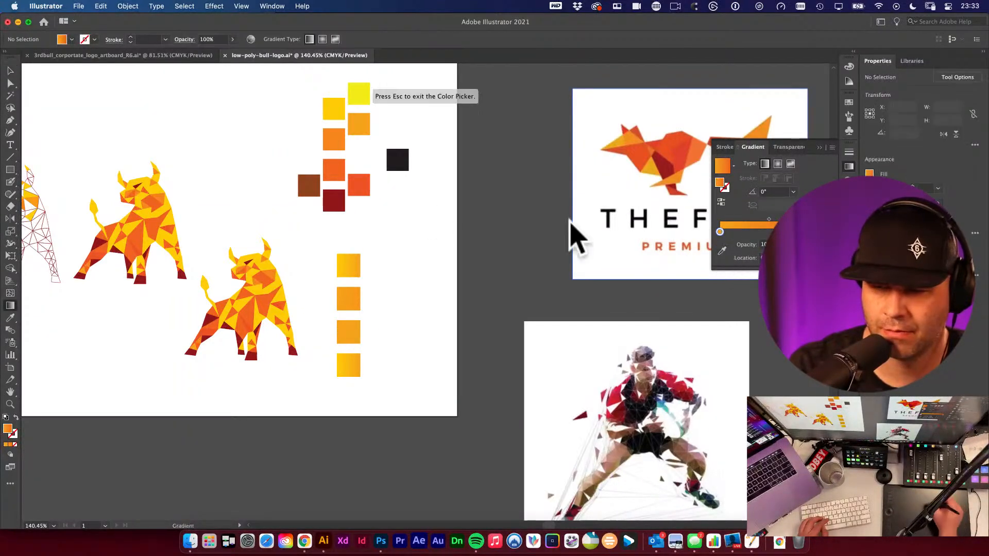
{"action": "left_click", "coordinate": [360, 192]}
{"action": "key", "text": "Escape"}
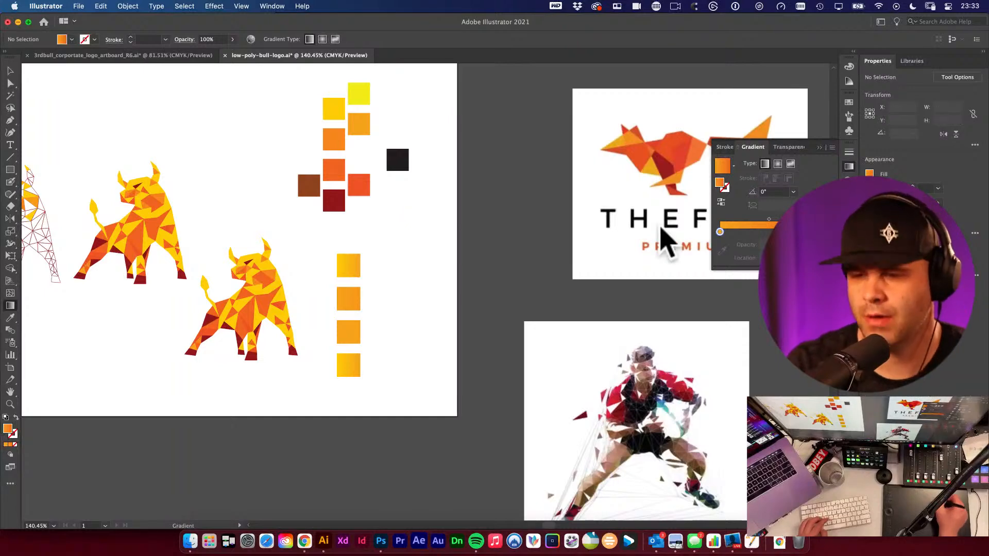
{"action": "left_click", "coordinate": [726, 233]}
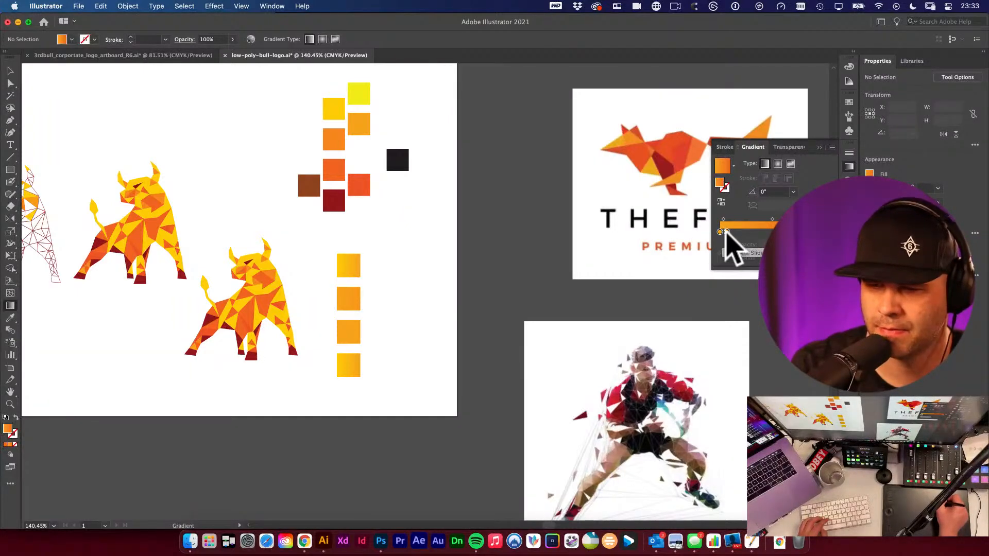
{"action": "left_click_drag", "start_coordinate": [726, 231], "coordinate": [719, 245]}
{"action": "left_click", "coordinate": [719, 232]}
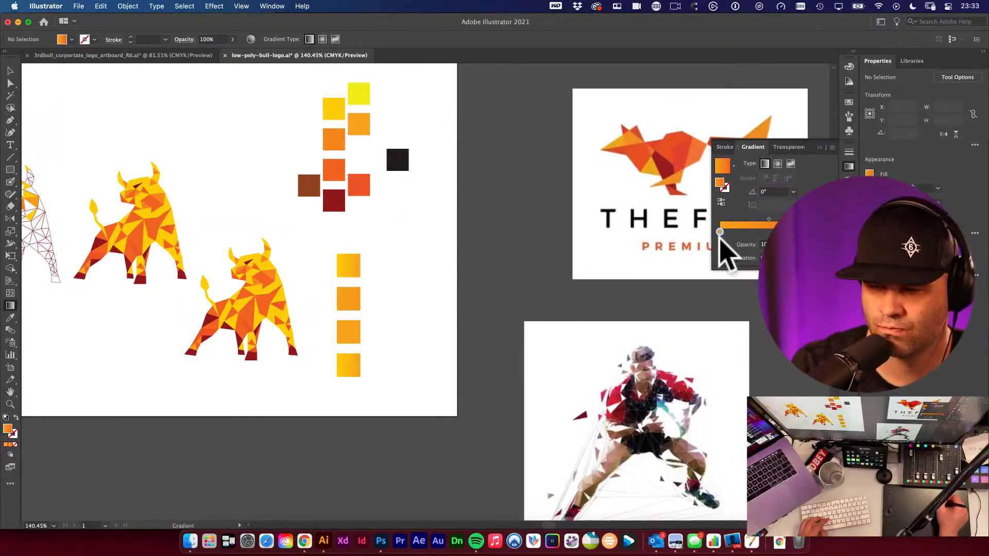
{"action": "left_click", "coordinate": [722, 251]}
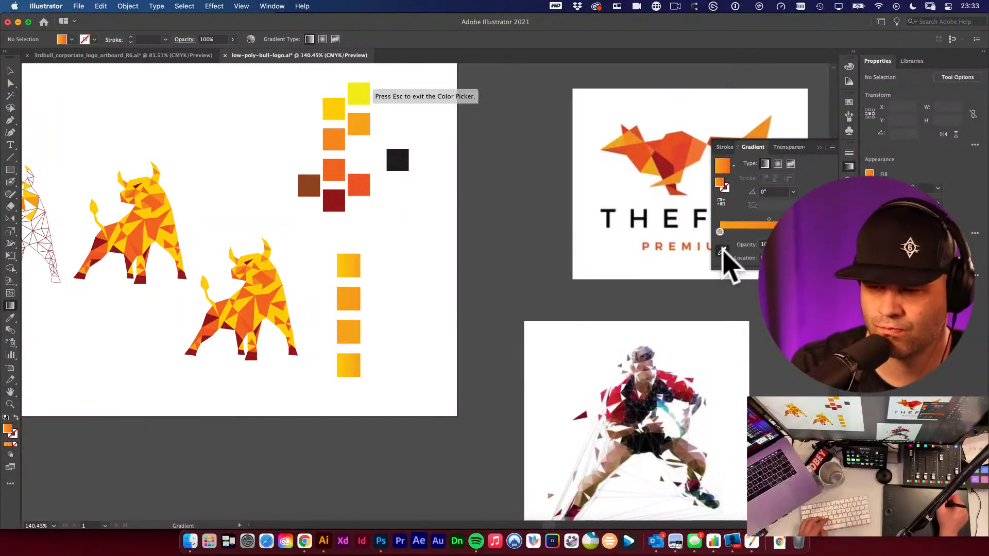
{"action": "left_click", "coordinate": [362, 187]}
{"action": "key", "text": "super+z"}
{"action": "key", "text": "v"}
{"action": "left_click", "coordinate": [391, 206]}
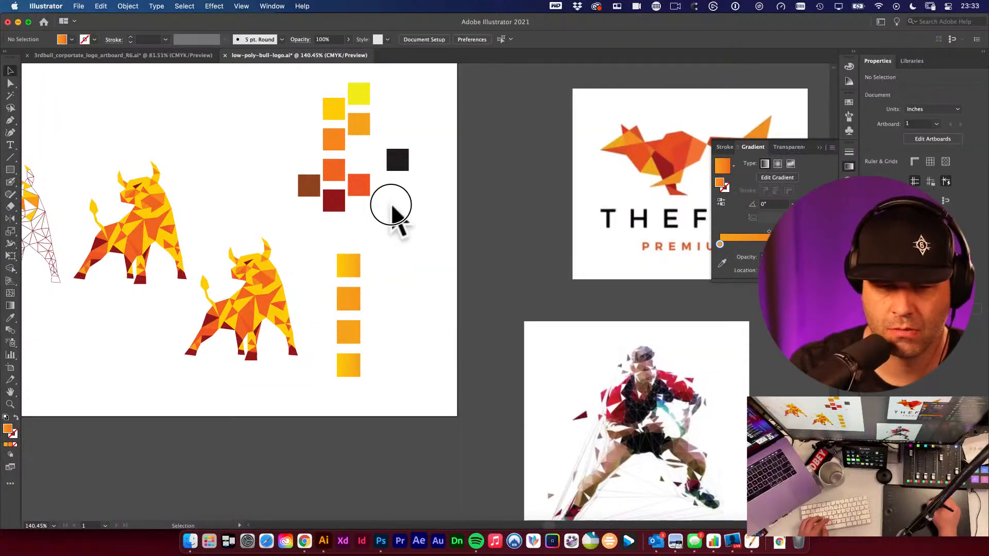
- Fill the third square with the red-orange swatch colour using the Eyedropper
{"action": "left_click", "coordinate": [349, 333]}
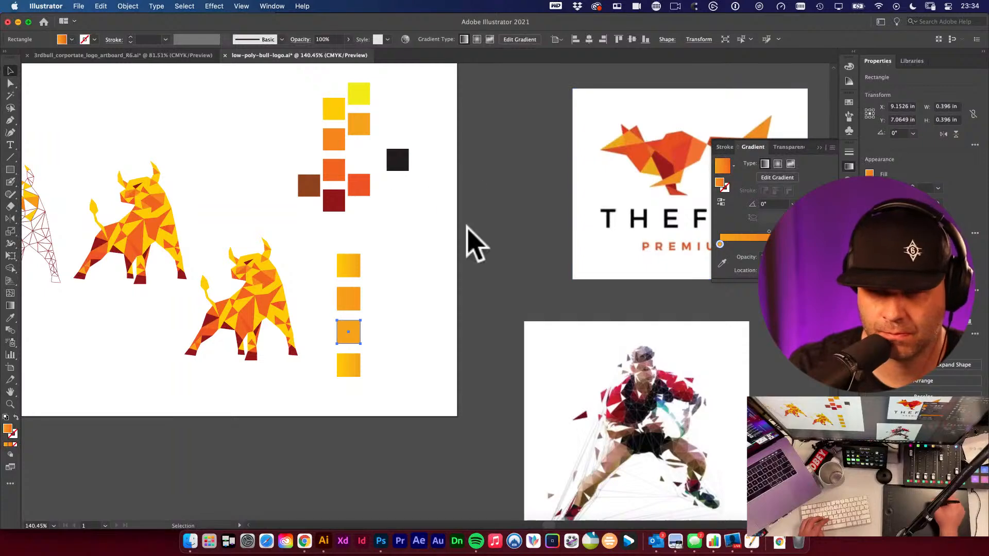
{"action": "key", "text": "i"}
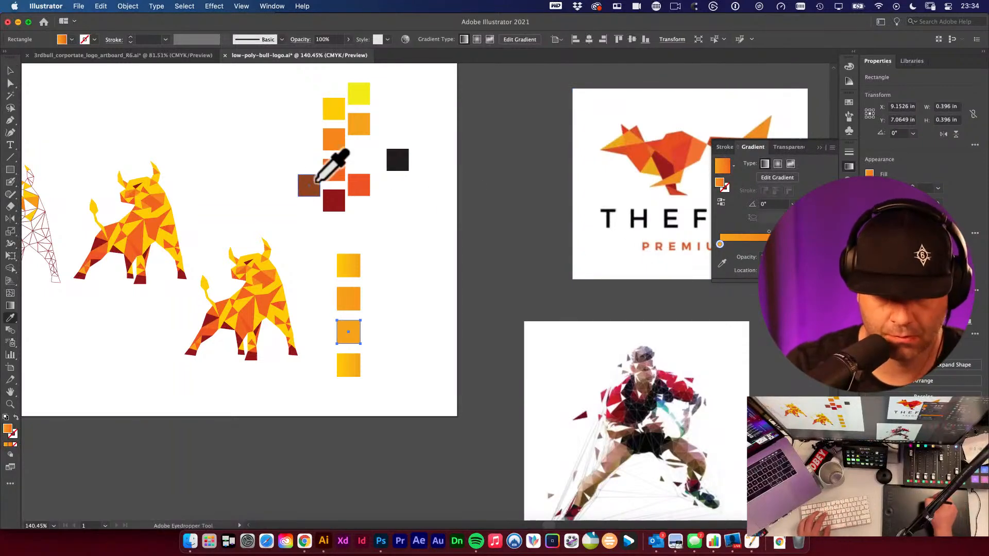
{"action": "left_click", "coordinate": [362, 190]}
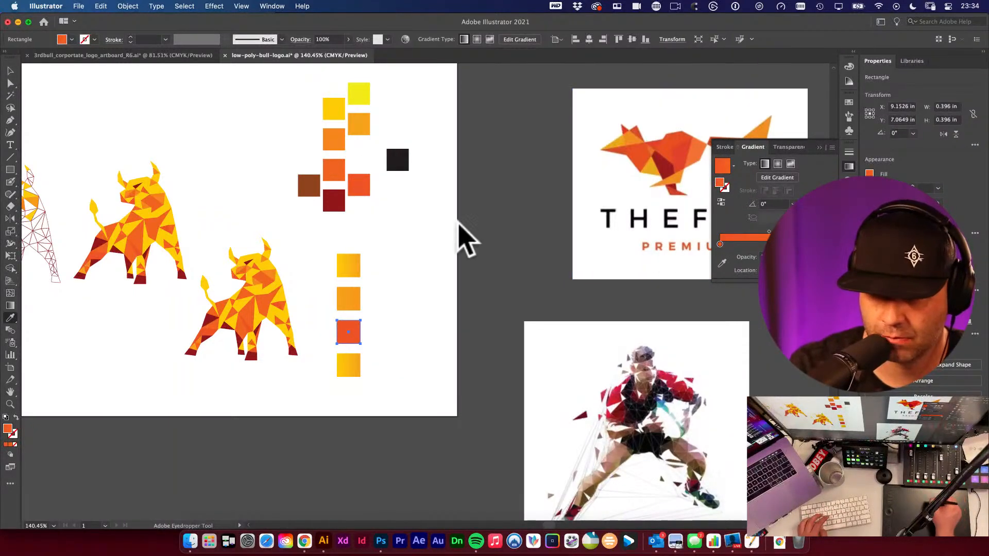
- Try to sample the dark red swatch into the third square's gradient stops with the Eyedropper
{"action": "left_click", "coordinate": [334, 201]}
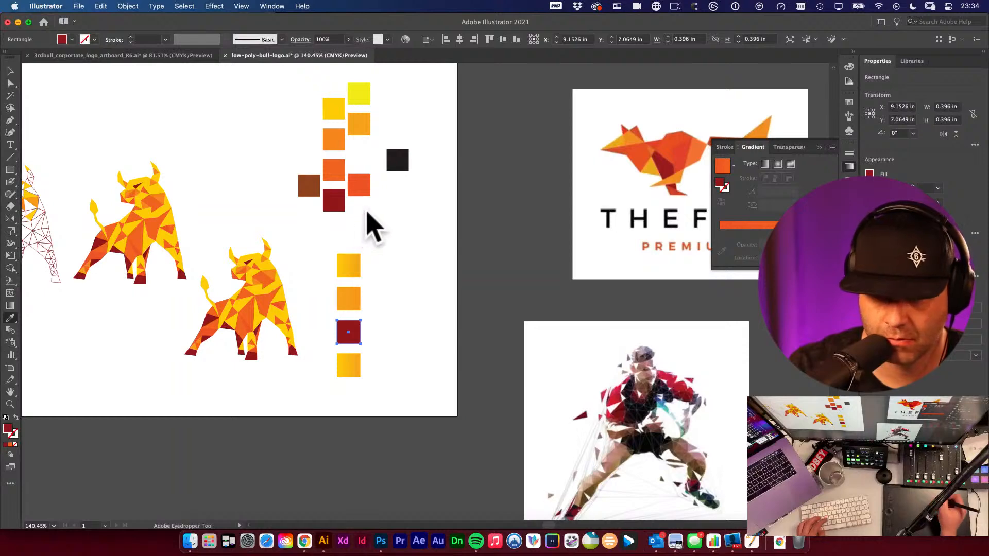
{"action": "left_click", "coordinate": [764, 164]}
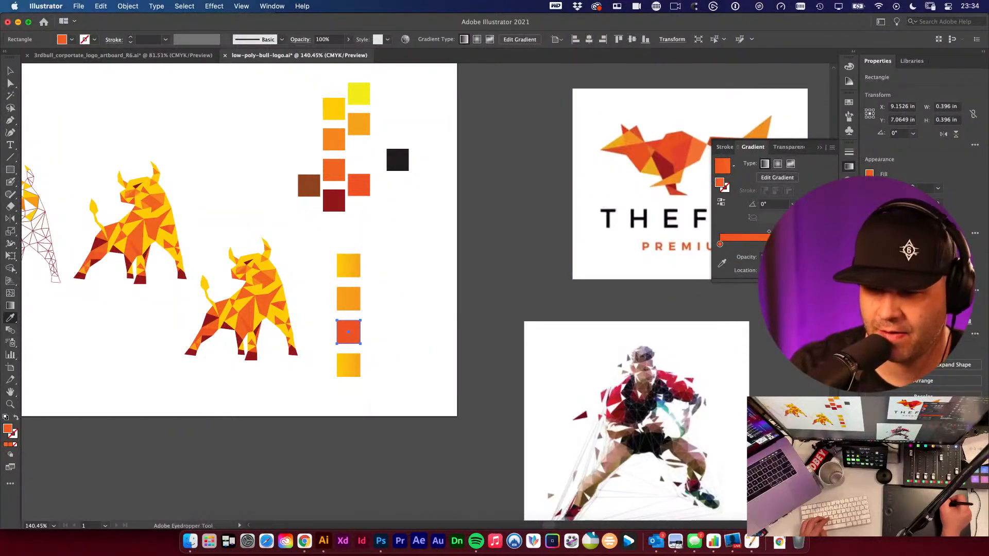
{"action": "left_click", "coordinate": [723, 263]}
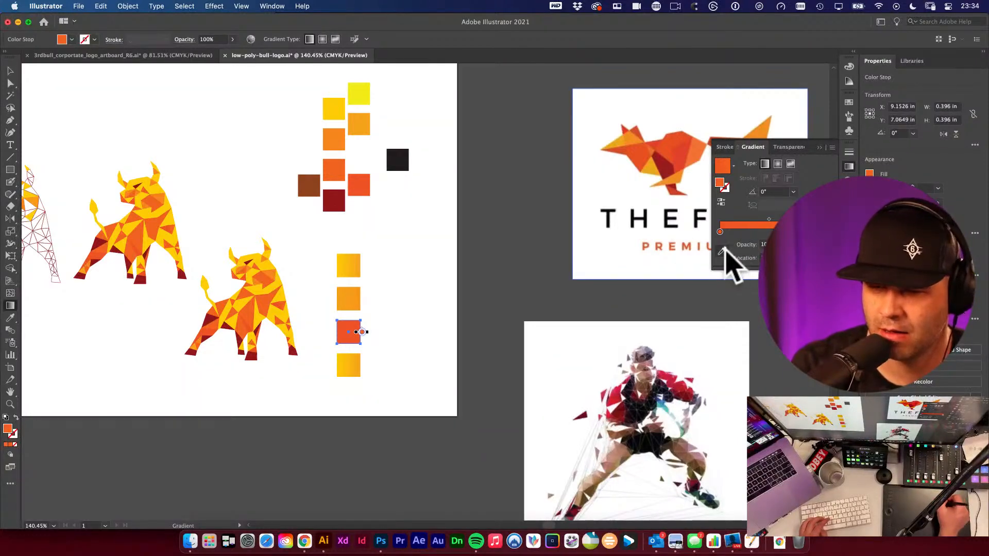
{"action": "left_click", "coordinate": [723, 251]}
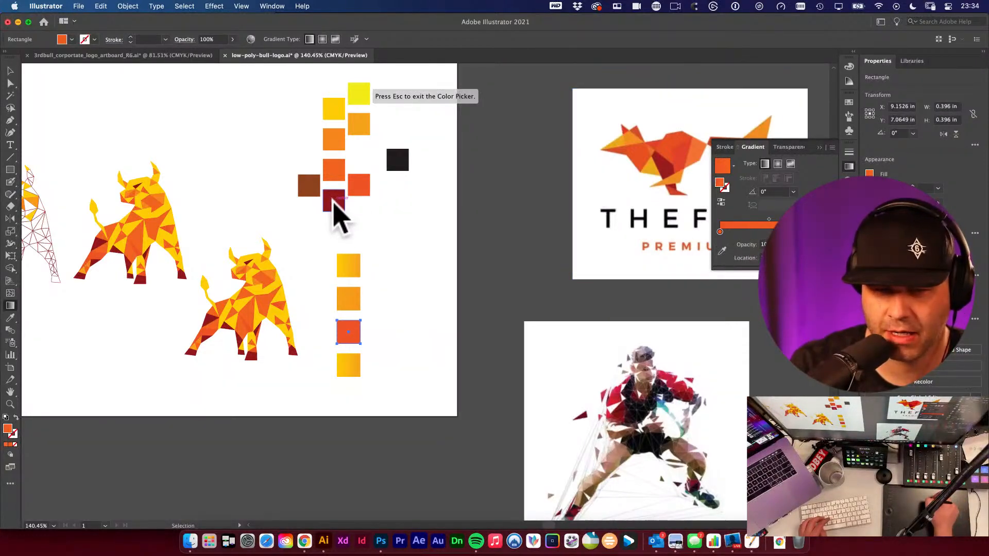
{"action": "left_click", "coordinate": [334, 202]}
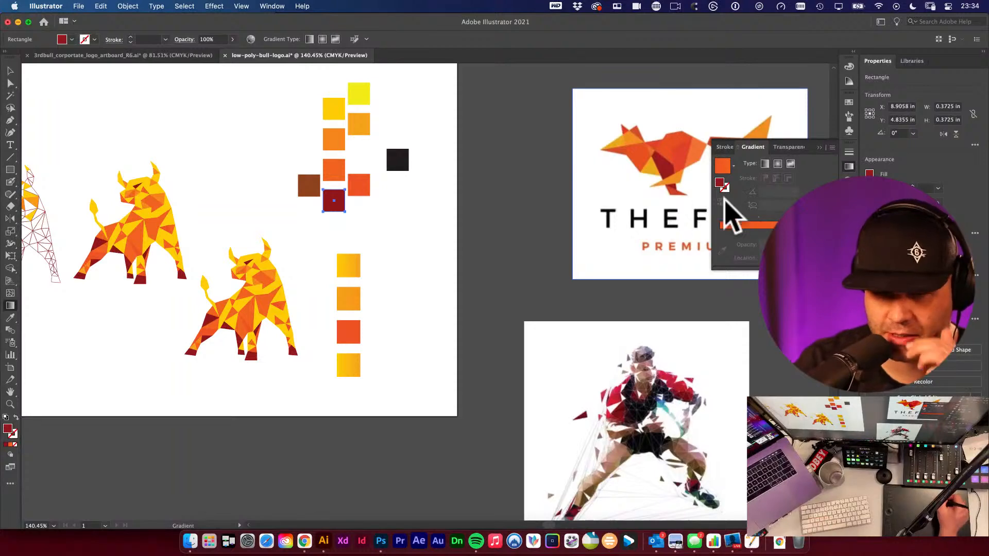
{"action": "left_click", "coordinate": [344, 335]}
{"action": "left_click", "coordinate": [818, 232]}
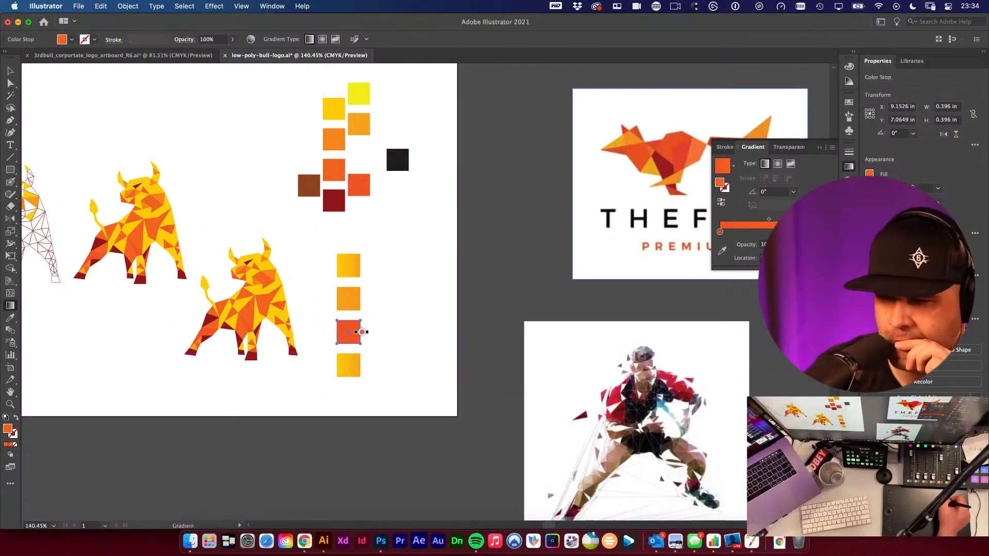
{"action": "left_click", "coordinate": [723, 251]}
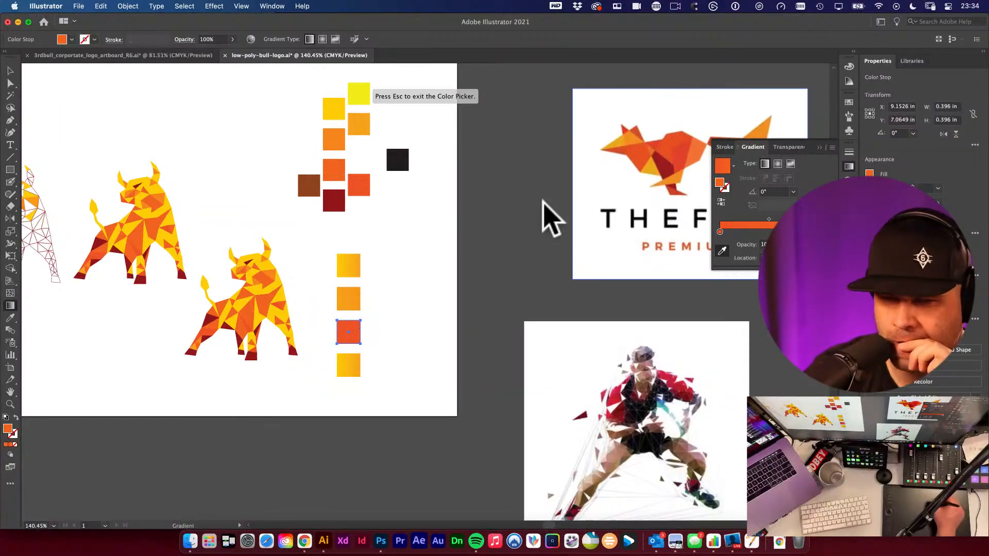
{"action": "left_click", "coordinate": [338, 201]}
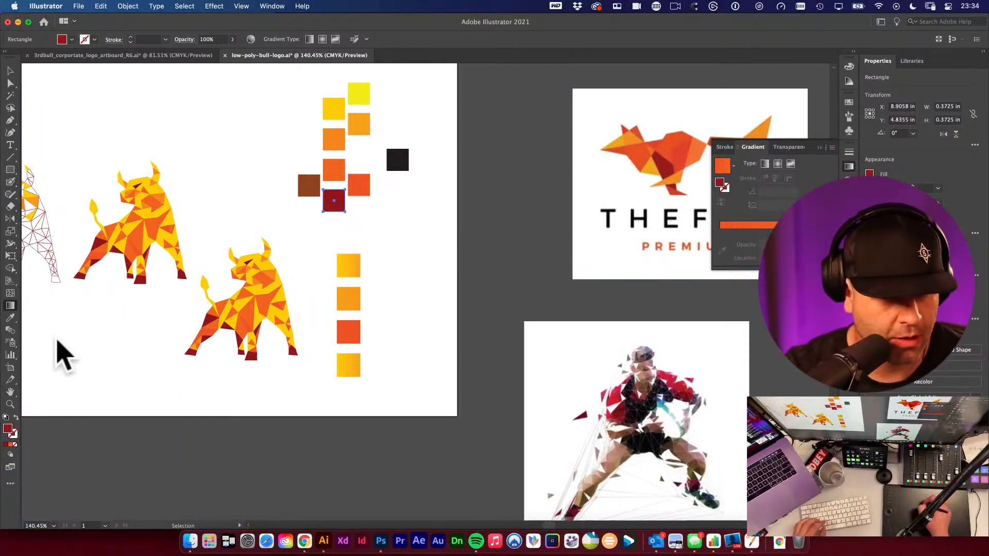
- Switch to the browser and look through the image results for autumn leaves colour palettes
{"action": "key", "text": "super+Tab"}
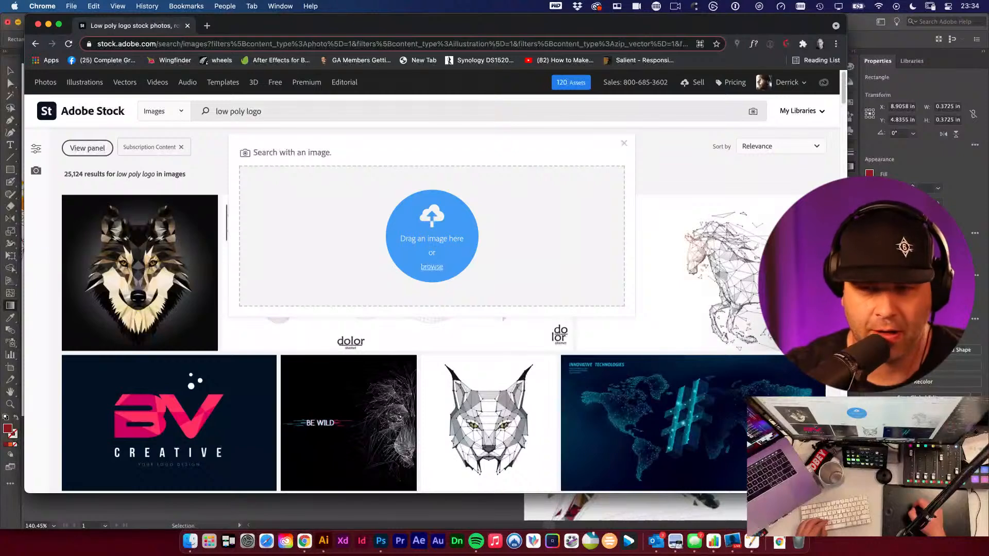
{"action": "key", "text": "super+Tab"}
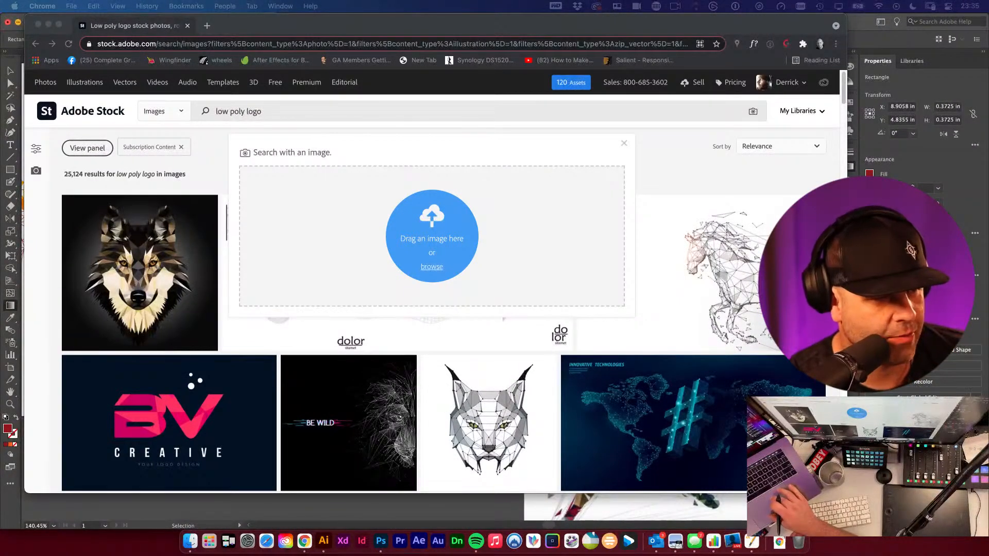
{"action": "left_click_drag", "start_coordinate": [516, 76], "coordinate": [424, 46]}
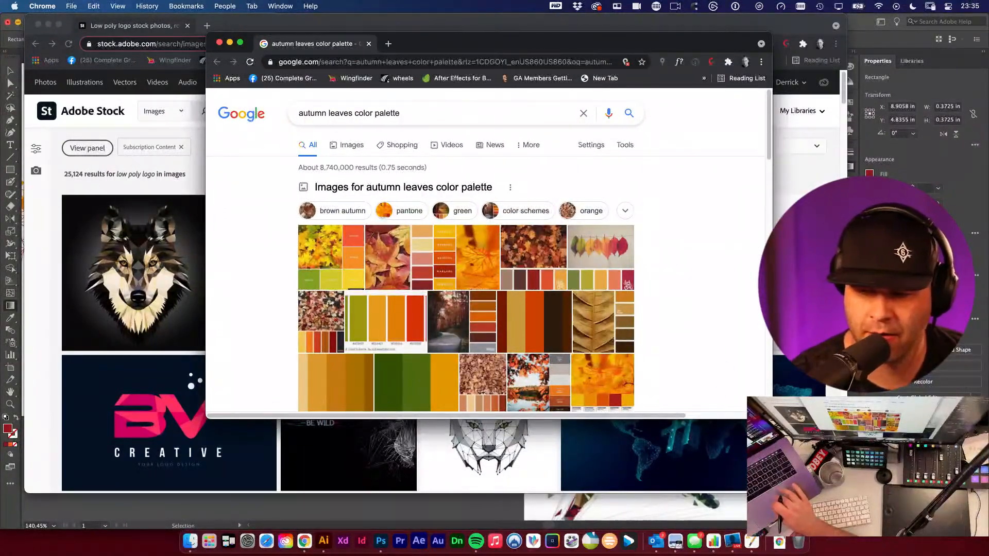
{"action": "left_click_drag", "start_coordinate": [772, 418], "coordinate": [866, 485]}
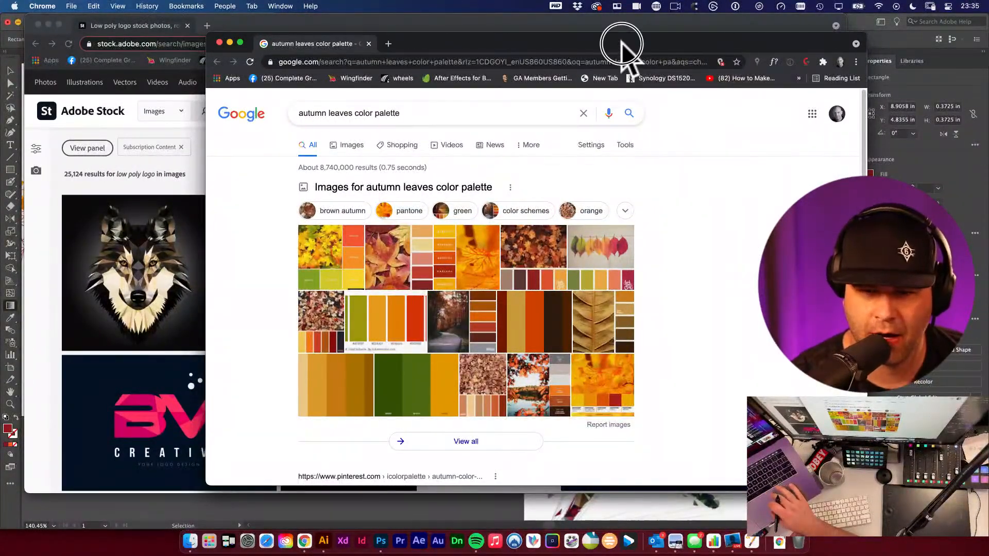
{"action": "left_click_drag", "start_coordinate": [621, 43], "coordinate": [595, 26]}
{"action": "scroll", "coordinate": [530, 350], "scroll_direction": "down", "scroll_amount": 3}
{"action": "scroll", "coordinate": [536, 355], "scroll_direction": "up", "scroll_amount": 1}
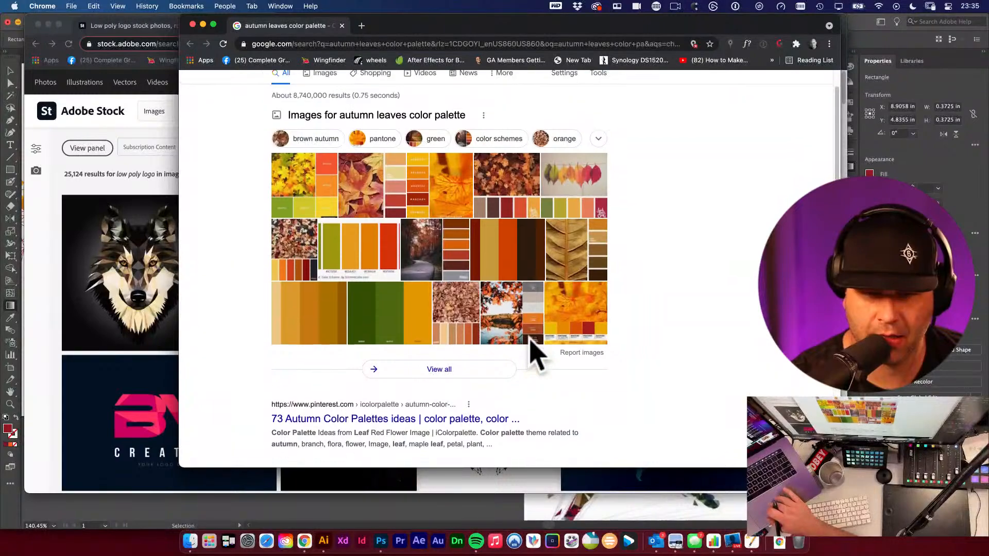
{"action": "scroll", "coordinate": [534, 355], "scroll_direction": "up", "scroll_amount": 1}
{"action": "scroll", "coordinate": [534, 355], "scroll_direction": "down", "scroll_amount": 6}
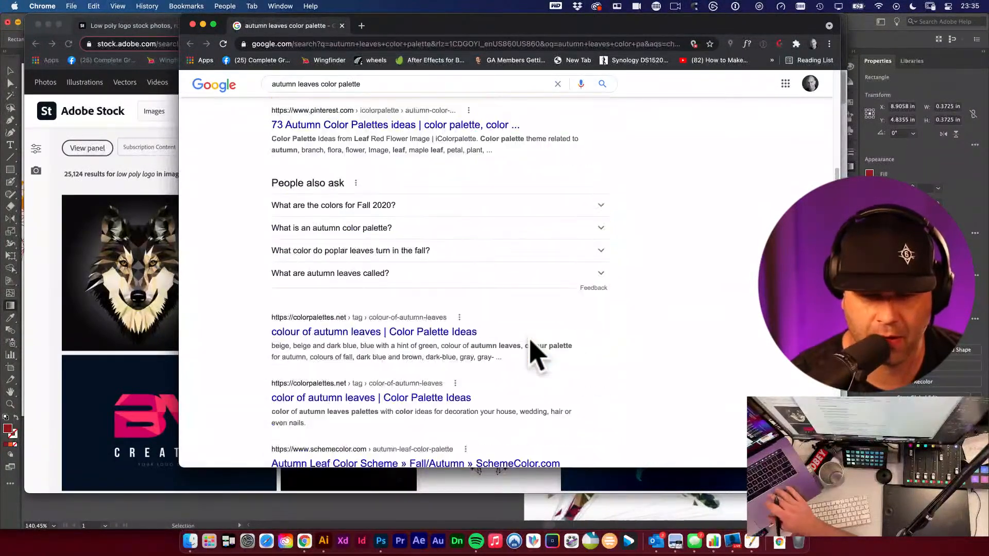
{"action": "scroll", "coordinate": [530, 342], "scroll_direction": "up", "scroll_amount": 6}
{"action": "scroll", "coordinate": [531, 341], "scroll_direction": "down", "scroll_amount": 1}
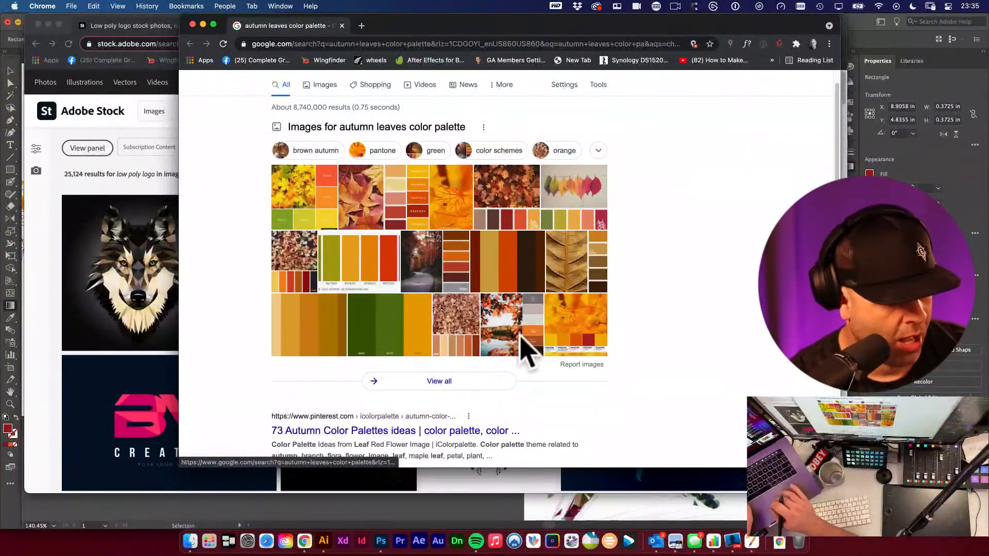
- Capture a screenshot of the autumn palette image results and return to Illustrator
{"action": "key", "text": "cmd+shift+4"}
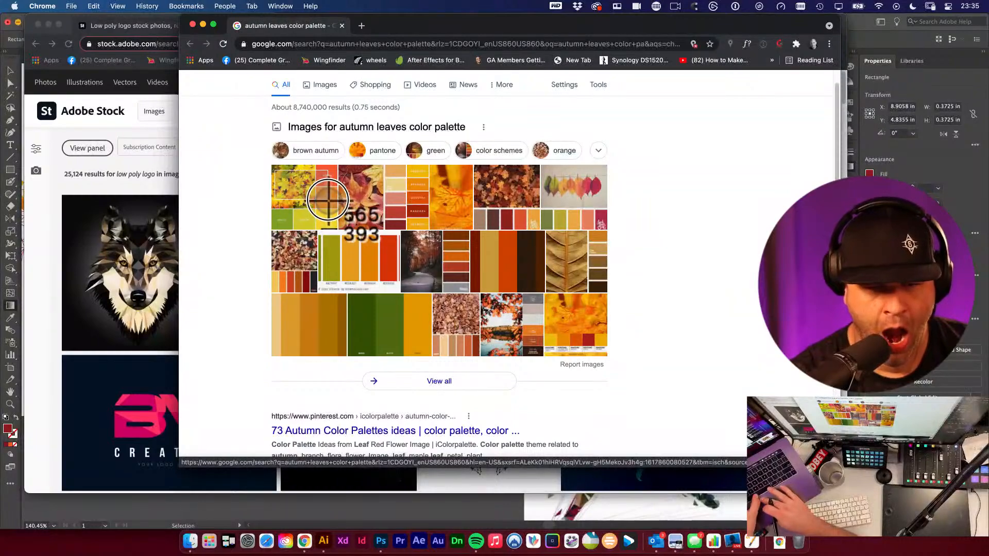
{"action": "left_click_drag", "start_coordinate": [498, 344], "coordinate": [610, 354]}
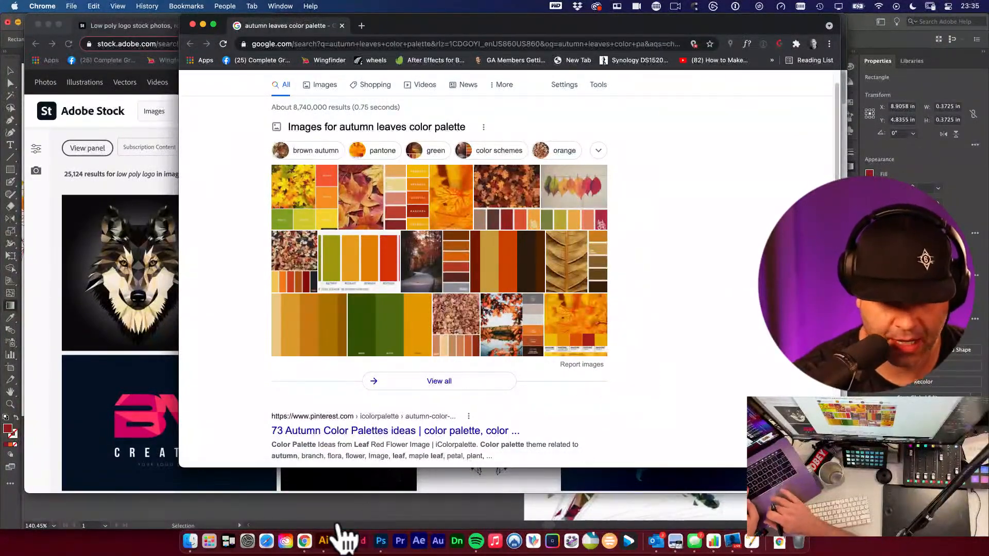
{"action": "left_click", "coordinate": [323, 541]}
- Paste the palette screenshot just below the artboard and save the document
{"action": "left_click", "coordinate": [497, 273]}
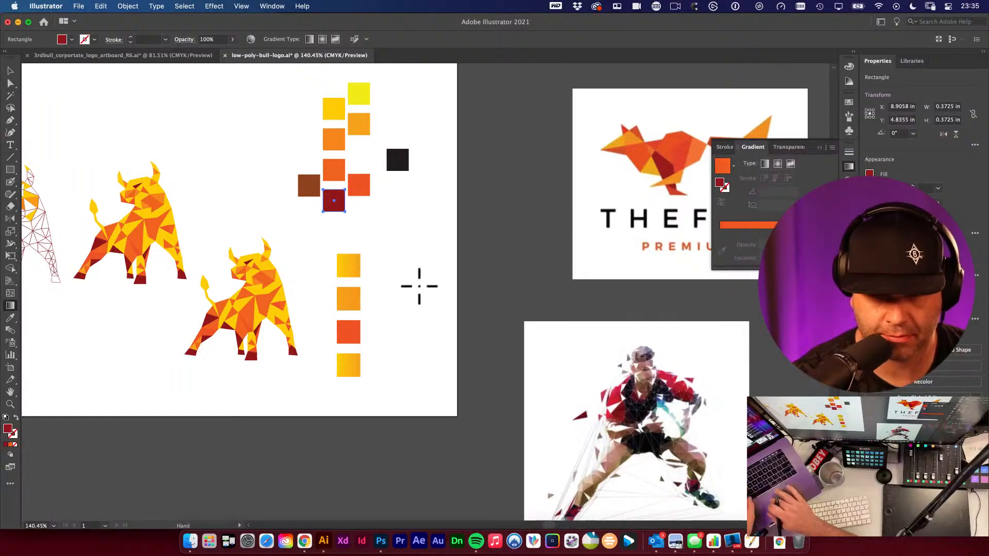
{"action": "key", "text": "super+minus"}
{"action": "key", "text": "super+minus"}
{"action": "left_click_drag", "start_coordinate": [379, 337], "coordinate": [423, 286]}
{"action": "key", "text": "v"}
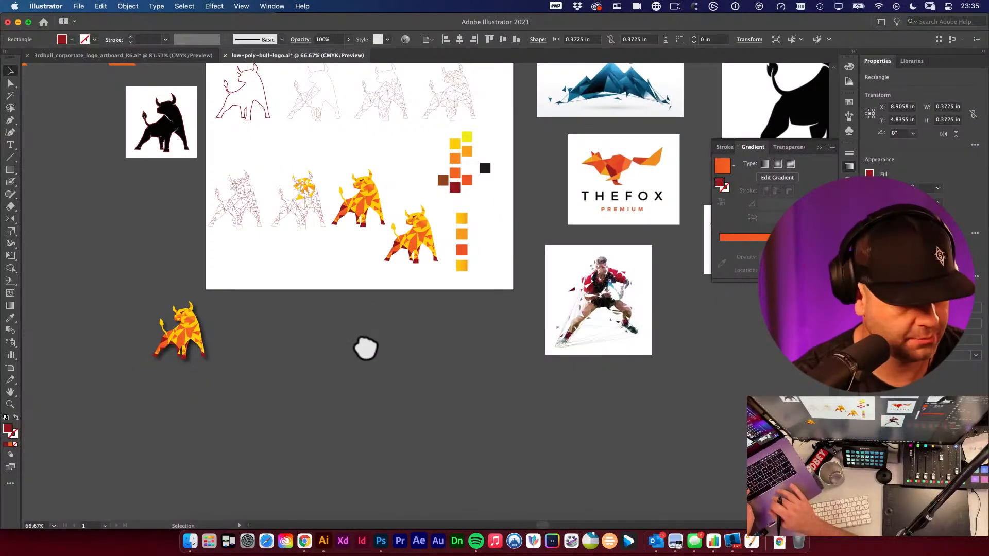
{"action": "key", "text": "super+v"}
{"action": "left_click_drag", "start_coordinate": [416, 319], "coordinate": [352, 379]}
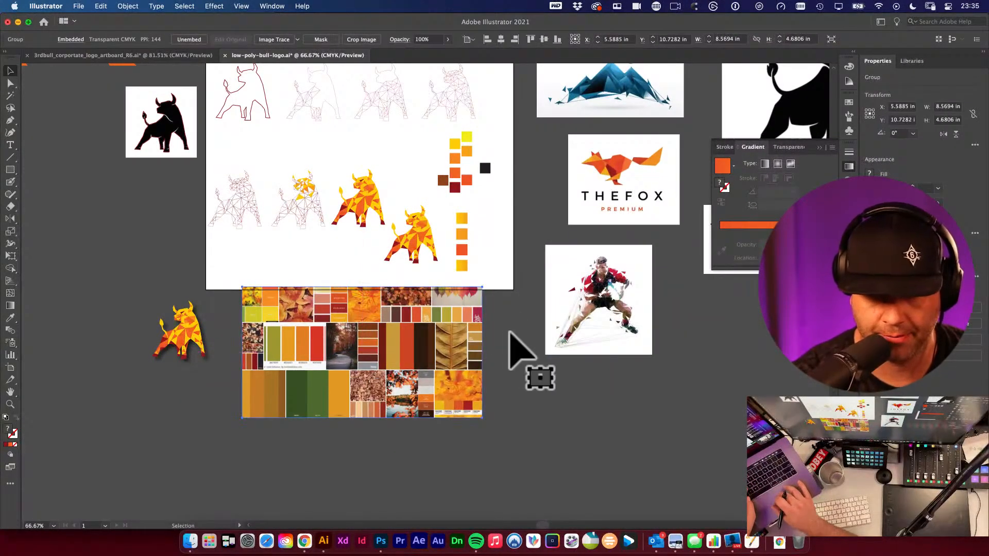
{"action": "left_click", "coordinate": [507, 333]}
{"action": "key", "text": "super+s"}
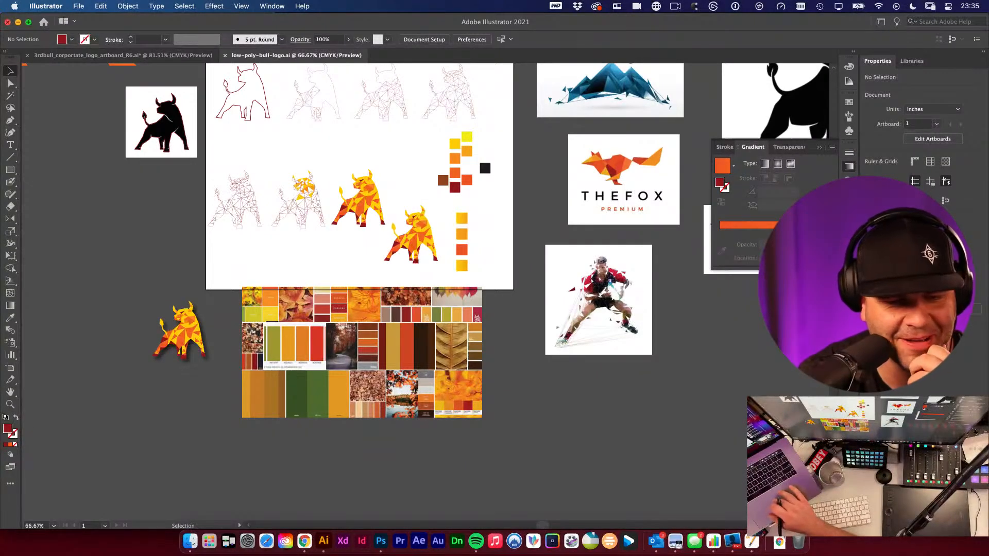
- Move the pasted palette image slightly lower beneath the artboard
{"action": "left_click", "coordinate": [416, 316]}
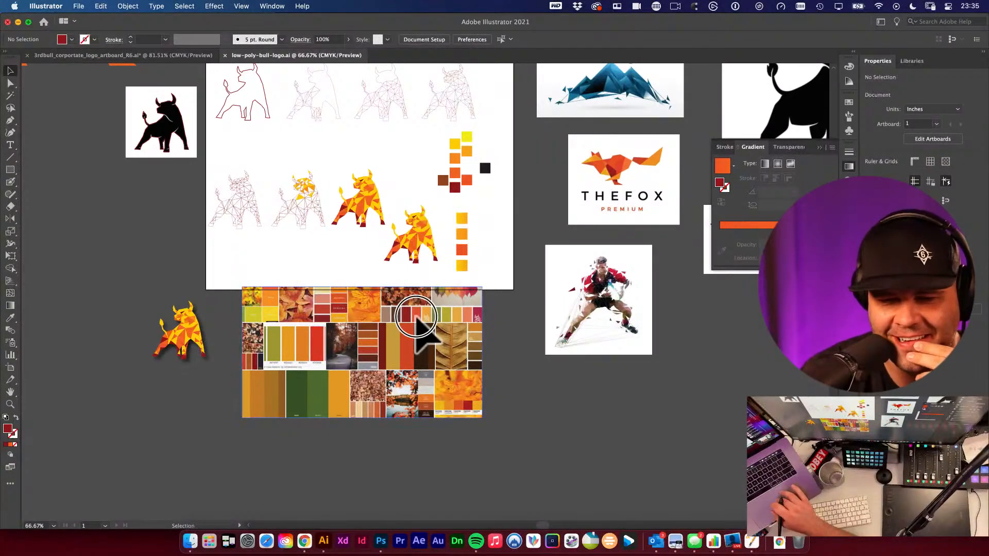
{"action": "left_click_drag", "start_coordinate": [416, 316], "coordinate": [419, 330]}
{"action": "scroll", "coordinate": [453, 290], "scroll_direction": "up", "scroll_amount": 5}
{"action": "scroll", "coordinate": [453, 290], "scroll_direction": "down", "scroll_amount": 2}
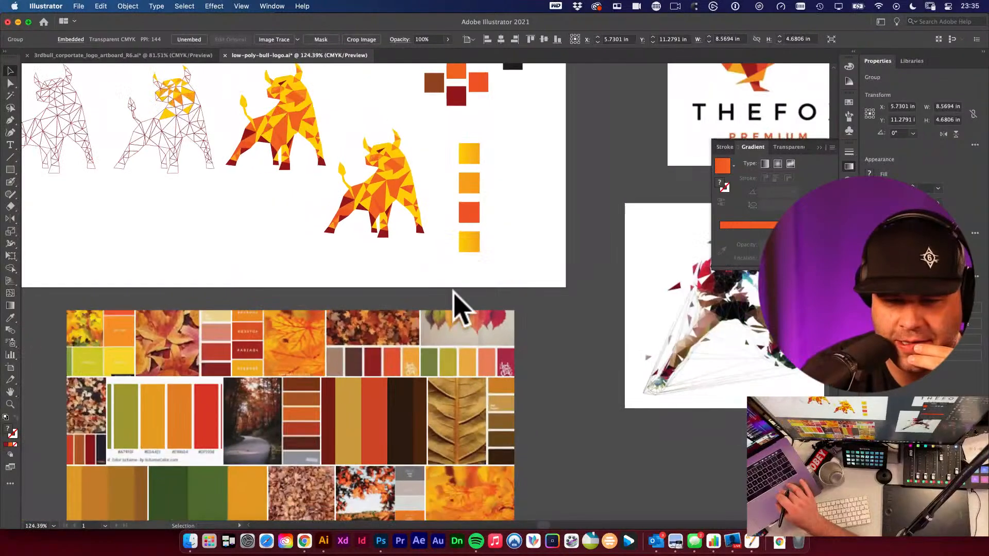
{"action": "scroll", "coordinate": [453, 291], "scroll_direction": "down", "scroll_amount": 1}
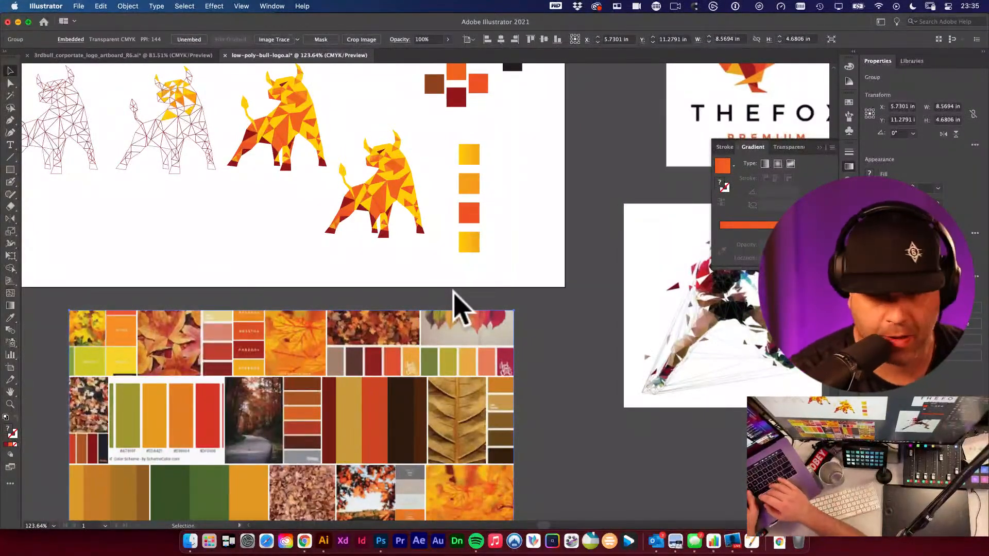
{"action": "left_click_drag", "start_coordinate": [494, 214], "coordinate": [487, 235]}
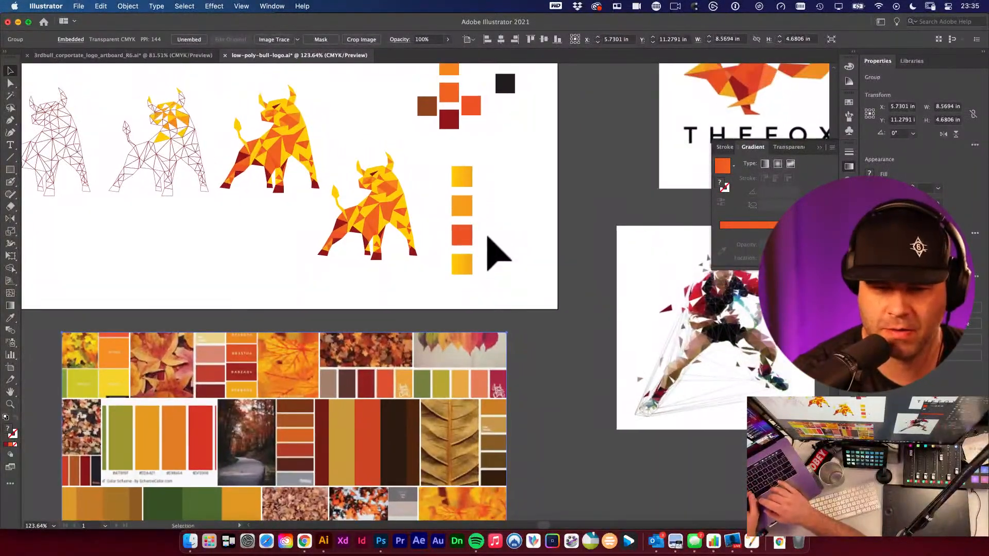
{"action": "left_click", "coordinate": [462, 237]}
{"action": "scroll", "coordinate": [497, 265], "scroll_direction": "up", "scroll_amount": 1}
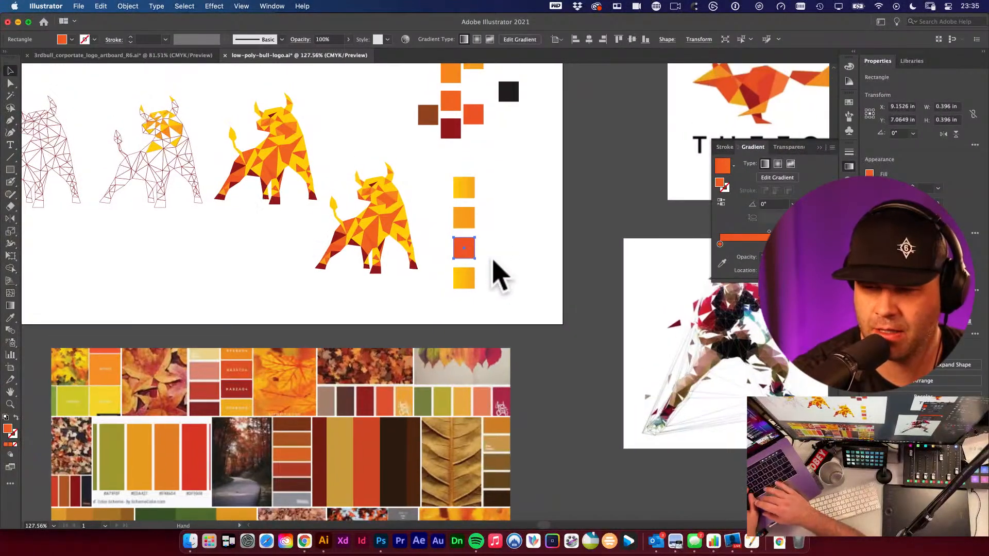
- Fill the fourth square with the dark red swatch colour by sampling it into both gradient stops
{"action": "left_click", "coordinate": [464, 278]}
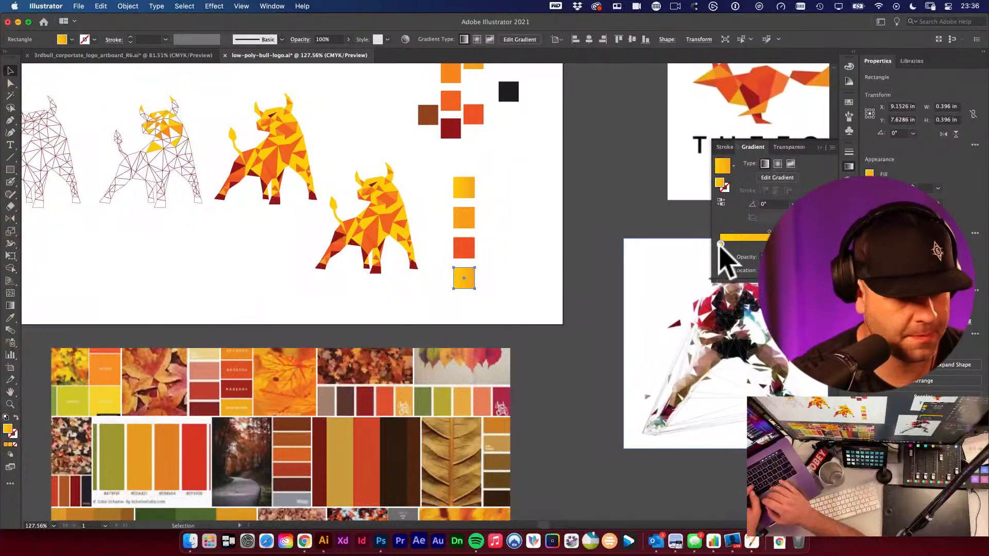
{"action": "left_click", "coordinate": [721, 263]}
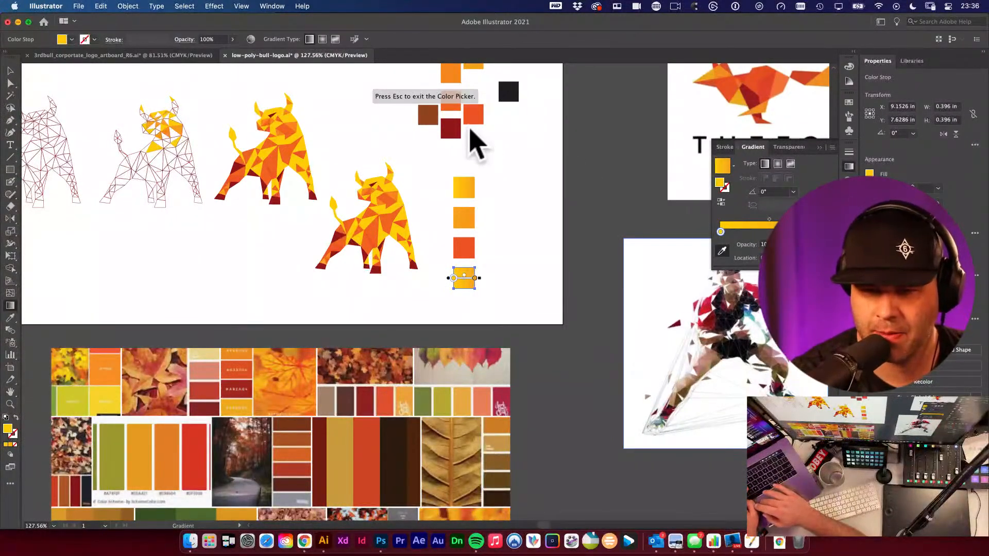
{"action": "left_click", "coordinate": [453, 129]}
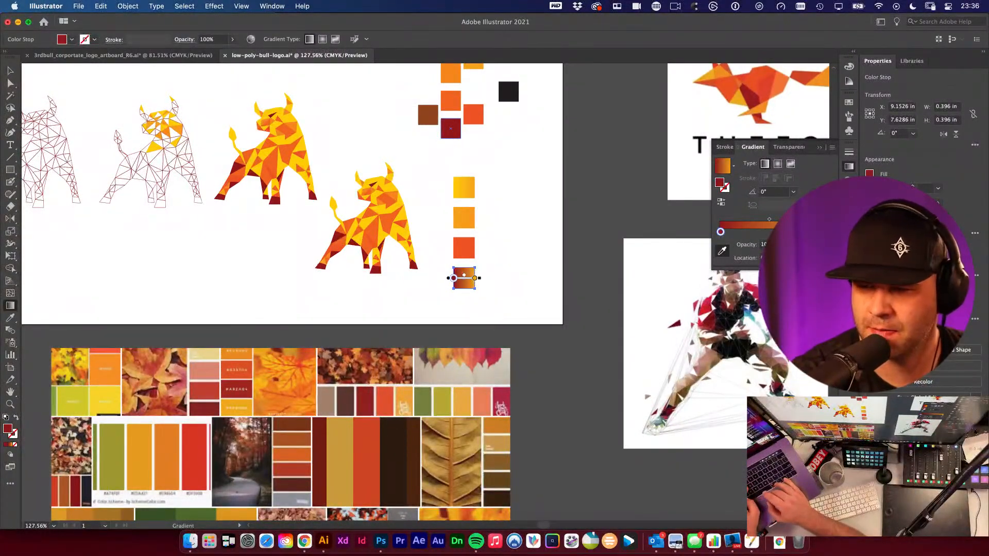
{"action": "left_click", "coordinate": [818, 232]}
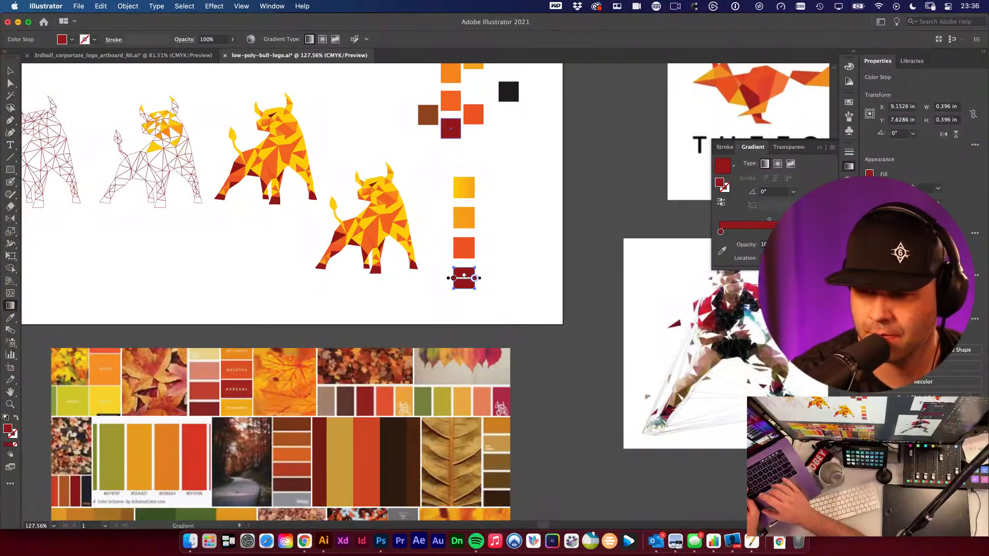
{"action": "double_click", "coordinate": [818, 232]}
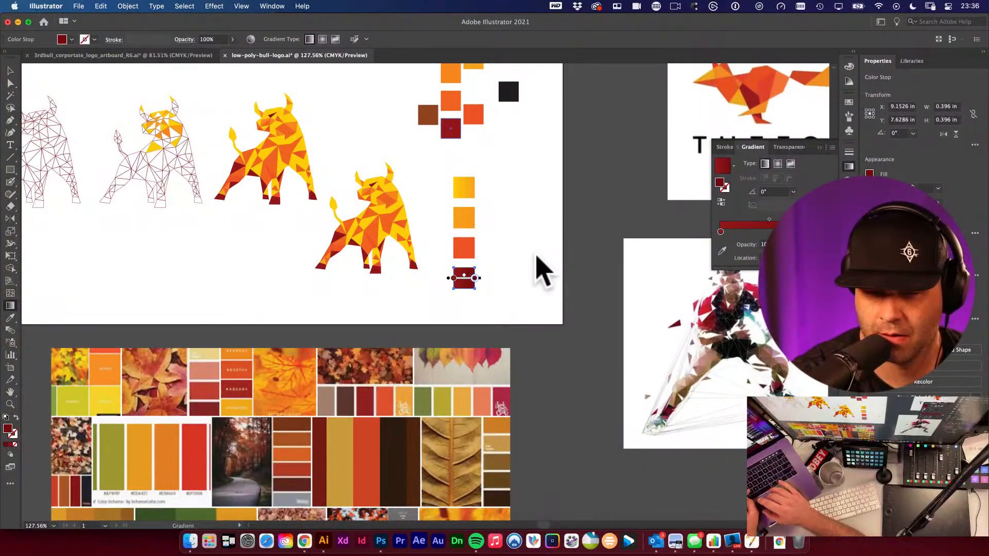
- Zoom in on the final bull and fill several head and neck facets with the first yellow swatch colour
{"action": "key", "text": "v"}
{"action": "left_click", "coordinate": [484, 255]}
{"action": "left_click_drag", "start_coordinate": [436, 222], "coordinate": [521, 263]}
{"action": "left_click_drag", "start_coordinate": [439, 251], "coordinate": [479, 256]}
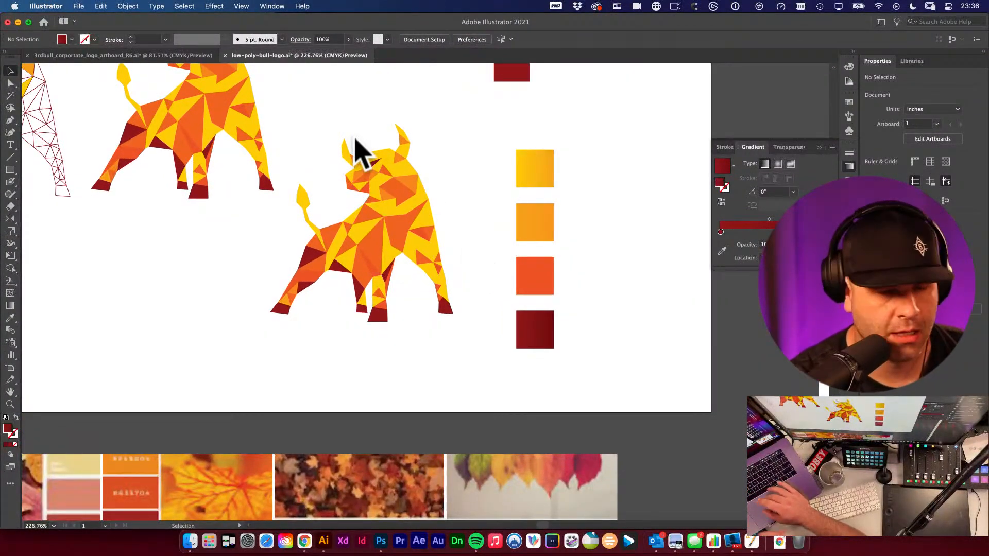
{"action": "left_click", "coordinate": [338, 186], "text": "super"}
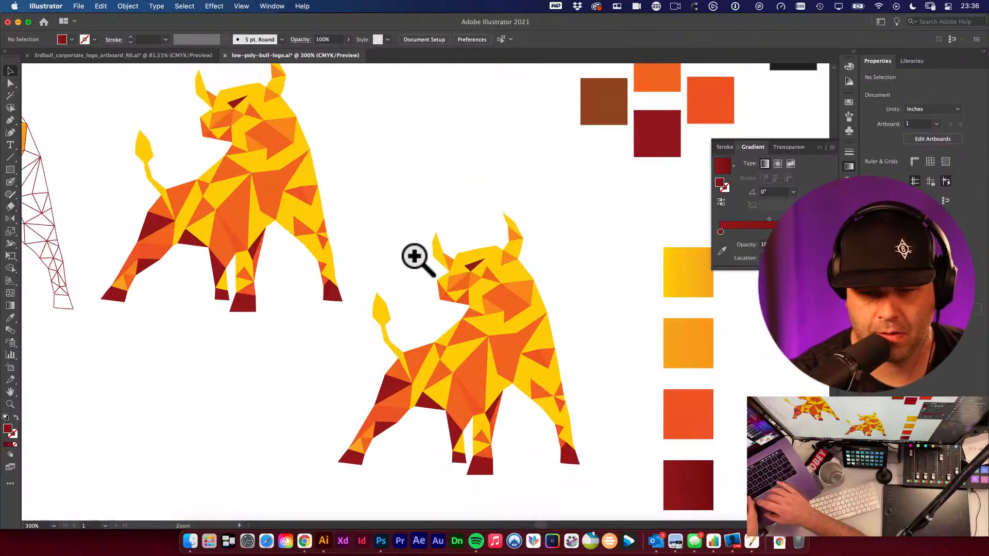
{"action": "left_click_drag", "start_coordinate": [415, 257], "coordinate": [336, 185]}
{"action": "left_click", "coordinate": [374, 244], "text": "super"}
{"action": "left_click_drag", "start_coordinate": [415, 265], "coordinate": [303, 168]}
{"action": "left_click_drag", "start_coordinate": [419, 180], "coordinate": [411, 210]}
{"action": "key", "text": "i"}
{"action": "left_click", "coordinate": [596, 188]}
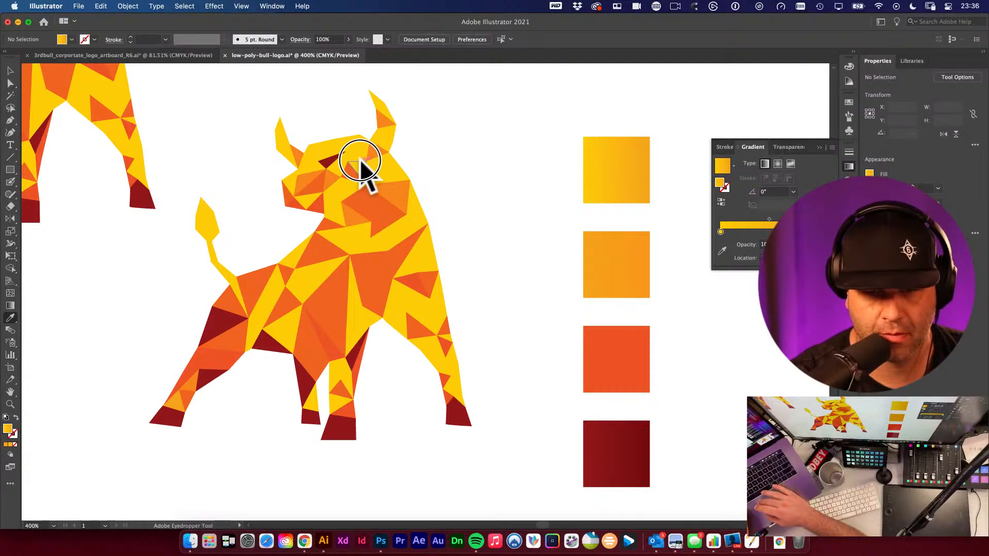
{"action": "left_click", "coordinate": [385, 163], "text": "alt"}
{"action": "left_click", "coordinate": [338, 213], "text": "alt"}
{"action": "left_click", "coordinate": [373, 255], "text": "alt"}
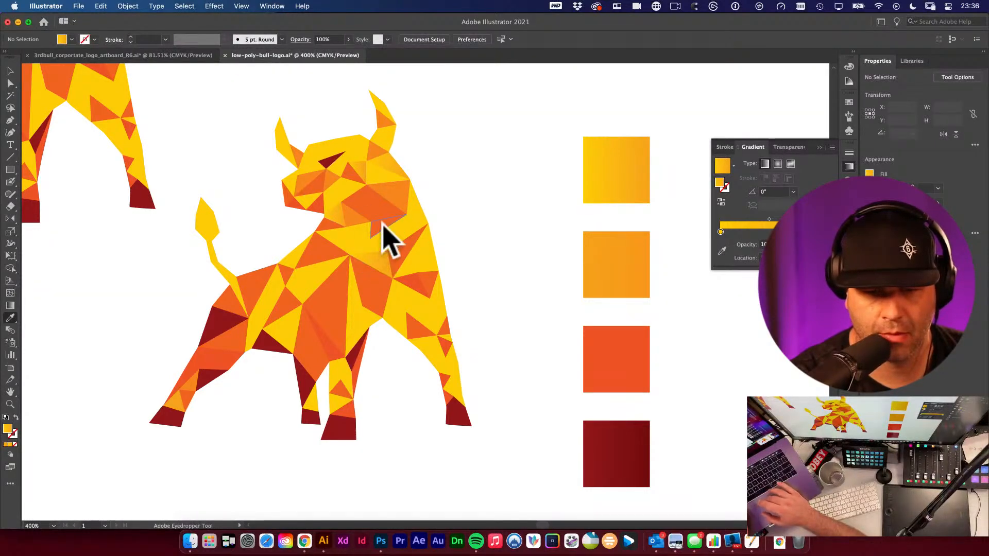
{"action": "left_click", "coordinate": [382, 222], "text": "alt"}
{"action": "left_click", "coordinate": [333, 202], "text": "alt"}
{"action": "left_click", "coordinate": [302, 194], "text": "alt"}
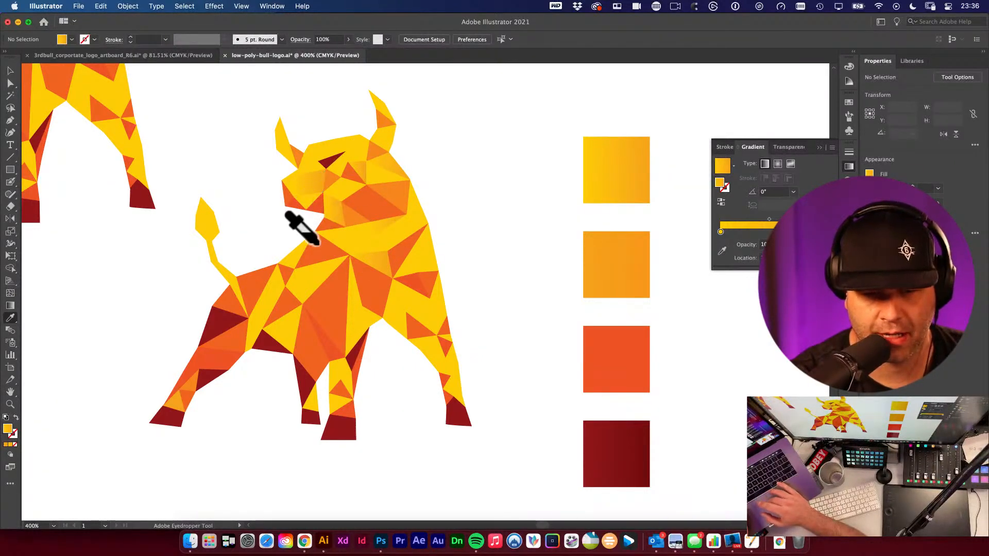
{"action": "left_click", "coordinate": [337, 239], "text": "alt"}
- Fill more facets on the bull's horns, tail, legs and face with the same yellow swatch colour
{"action": "left_click", "coordinate": [411, 244], "text": "alt"}
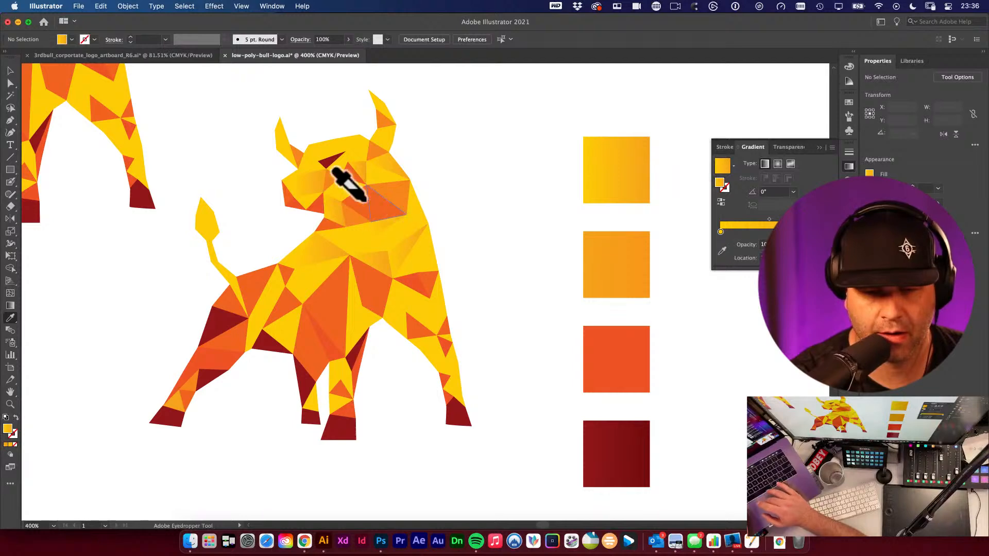
{"action": "left_click", "coordinate": [383, 132], "text": "alt"}
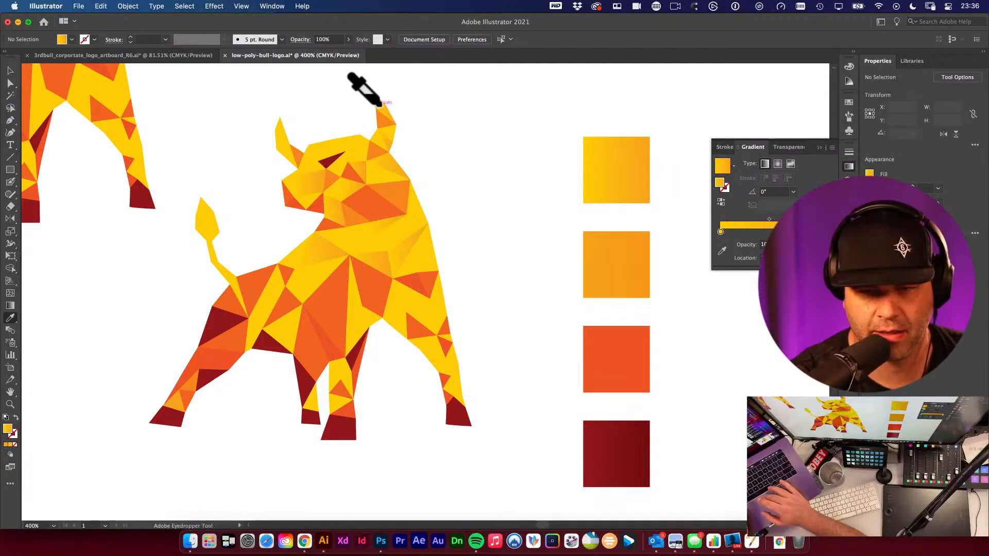
{"action": "left_click", "coordinate": [283, 147], "text": "alt"}
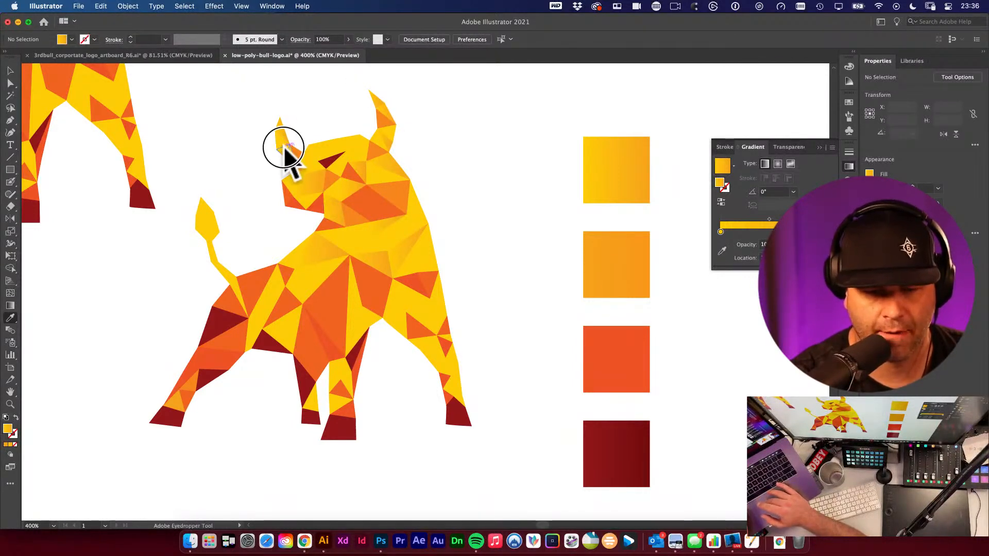
{"action": "left_click", "coordinate": [312, 258], "text": "alt"}
{"action": "left_click", "coordinate": [309, 285], "text": "alt"}
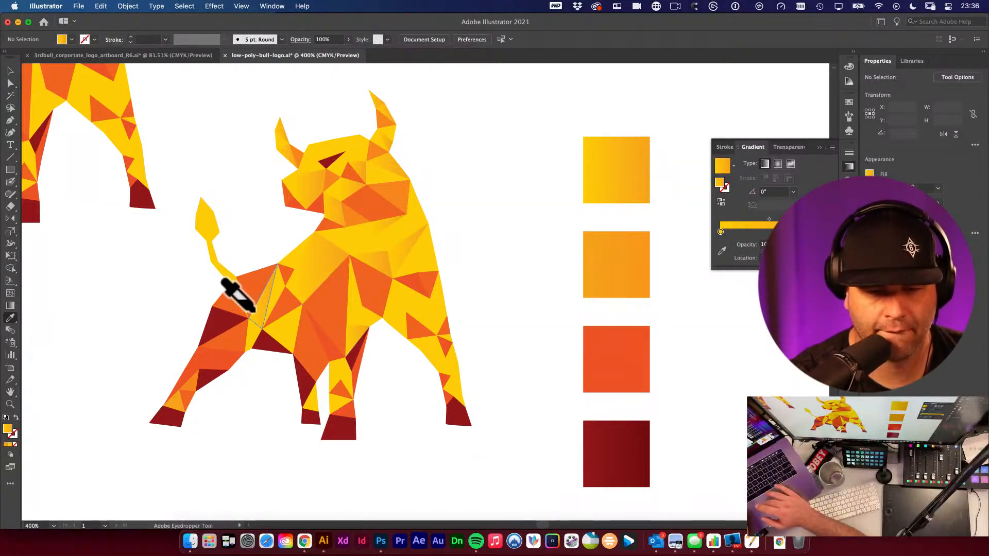
{"action": "left_click", "coordinate": [226, 314], "text": "alt"}
{"action": "left_click", "coordinate": [224, 359], "text": "alt"}
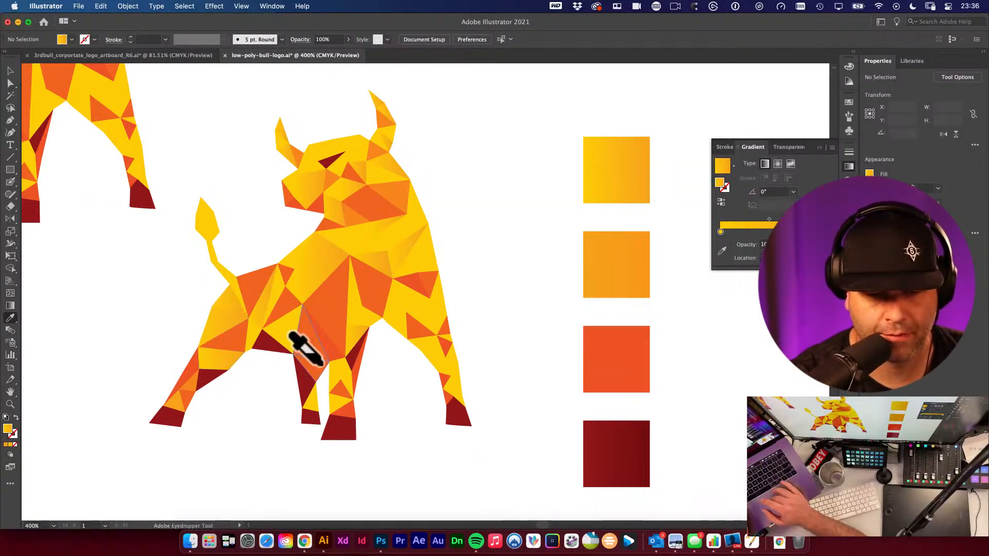
{"action": "left_click", "coordinate": [362, 289], "text": "alt"}
{"action": "left_click", "coordinate": [325, 297], "text": "alt"}
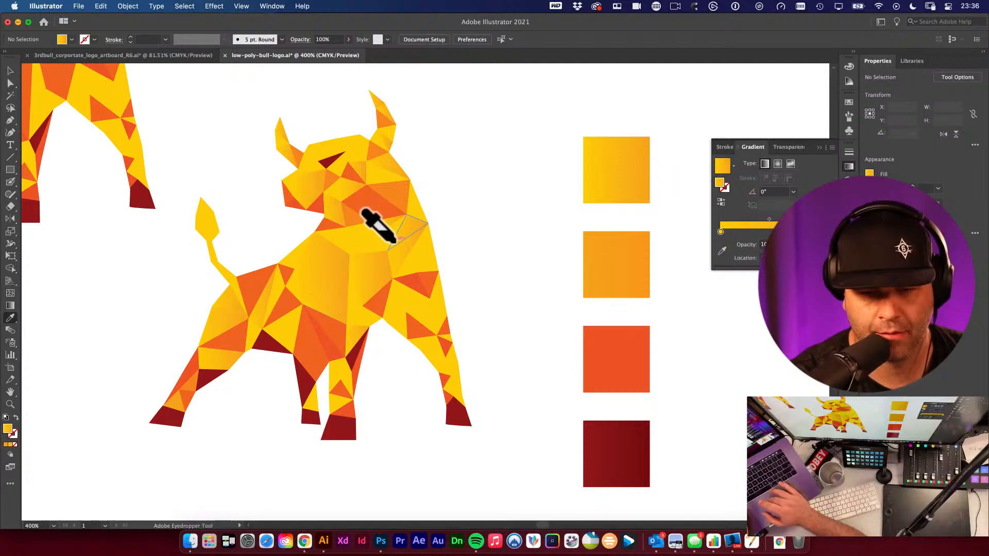
{"action": "left_click", "coordinate": [390, 203], "text": "alt"}
{"action": "left_click", "coordinate": [378, 175], "text": "alt"}
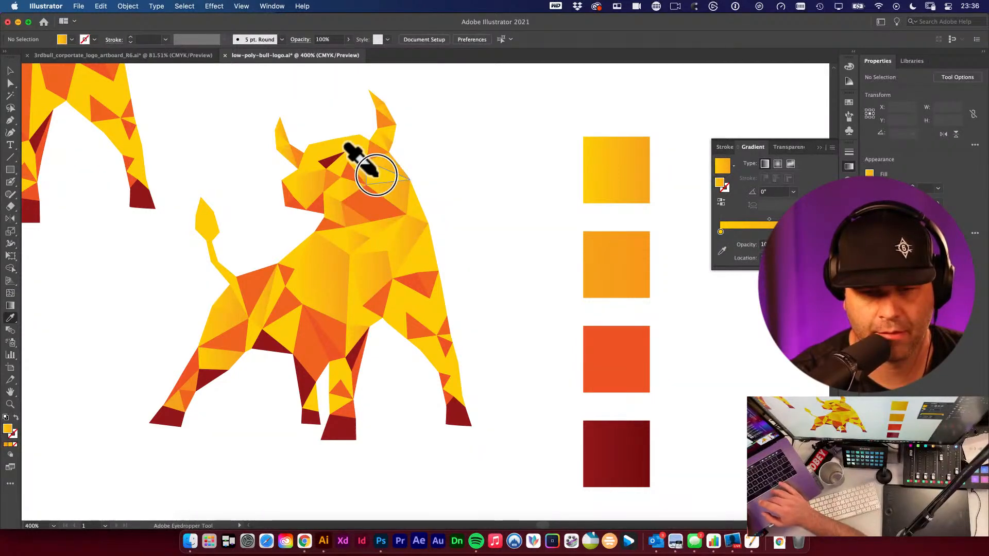
{"action": "left_click", "coordinate": [360, 158], "text": "alt"}
{"action": "left_click", "coordinate": [342, 150], "text": "alt"}
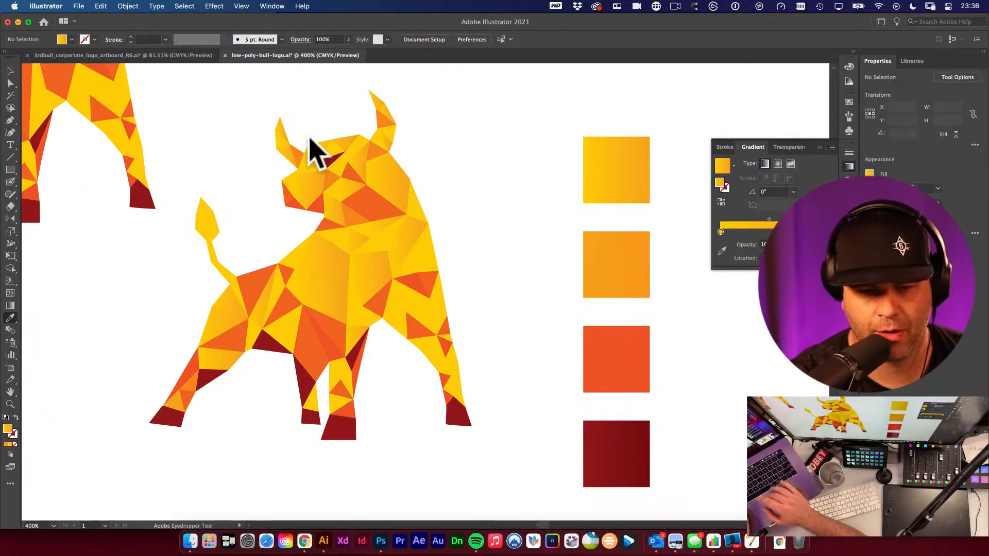
- Select the whole bull and fill all of its facets with the first yellow swatch colour
{"action": "key", "text": "v"}
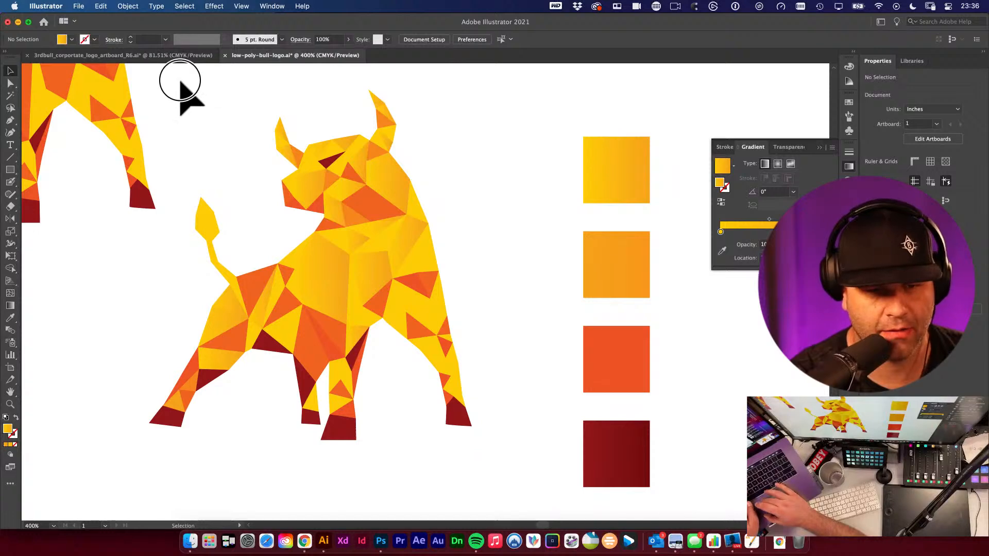
{"action": "left_click_drag", "start_coordinate": [180, 82], "coordinate": [419, 425]}
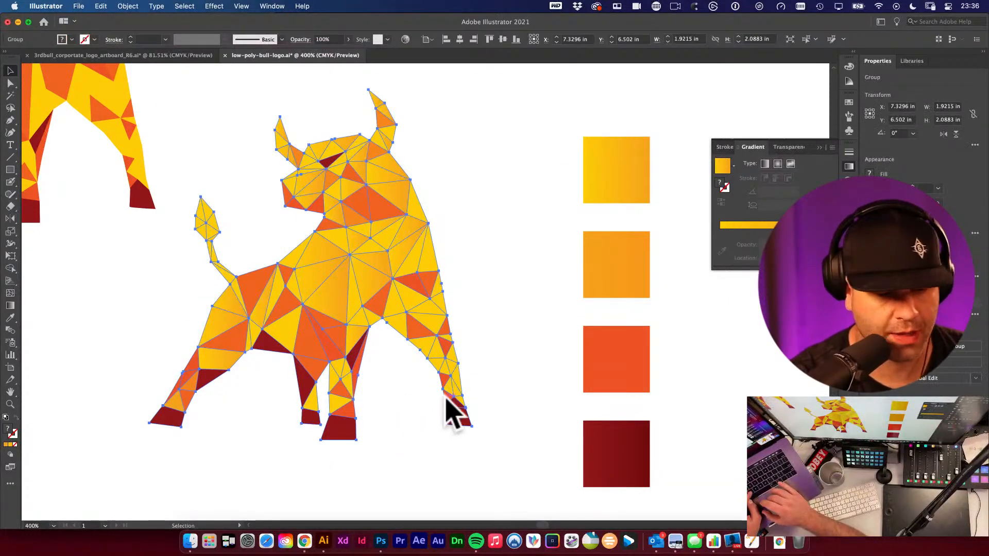
{"action": "key", "text": "i"}
{"action": "left_click", "coordinate": [624, 198]}
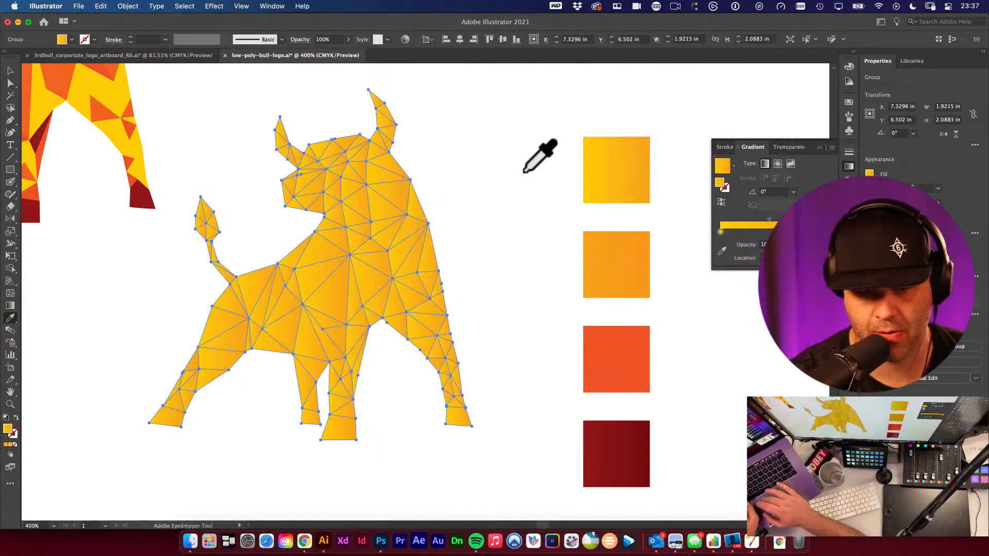
{"action": "left_click", "coordinate": [523, 171], "text": "super"}
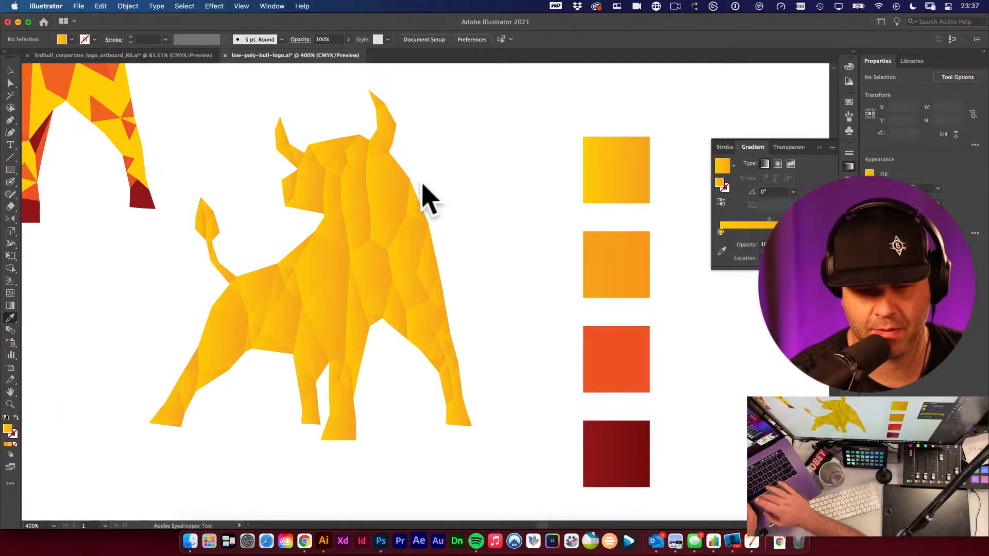
- Sample the second, deeper yellow swatch and apply it to several facets on the bull's face and chest
{"action": "key", "text": "v"}
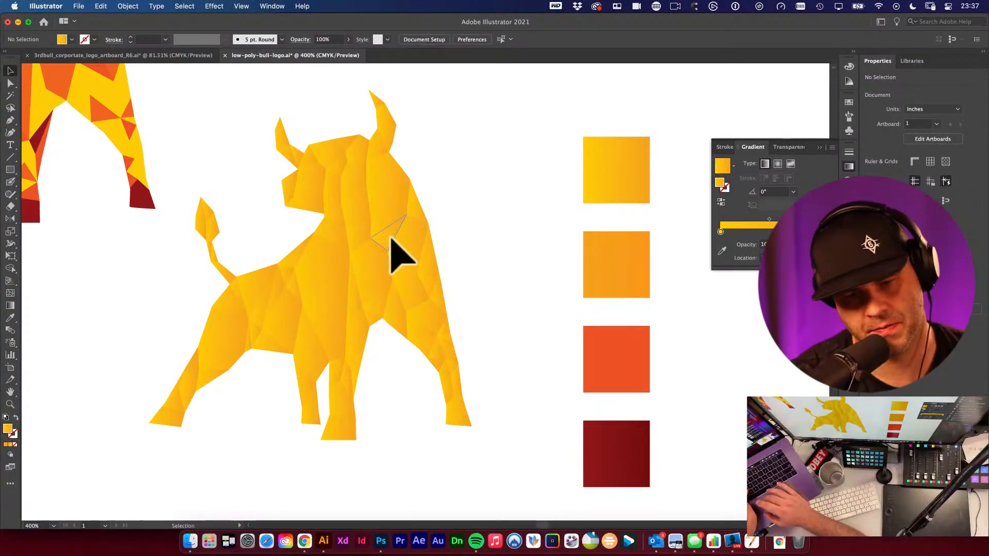
{"action": "key", "text": "i"}
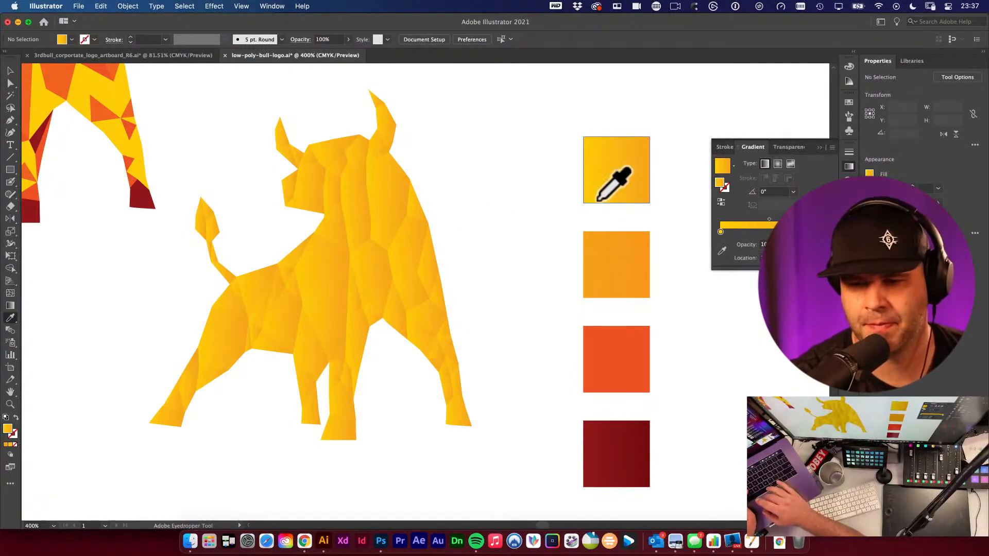
{"action": "left_click", "coordinate": [604, 251]}
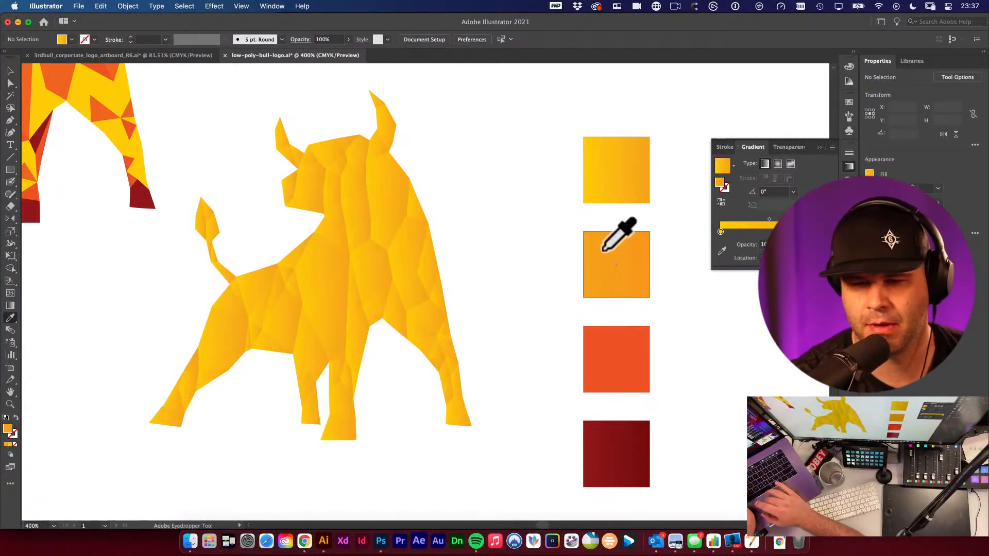
{"action": "left_click", "coordinate": [356, 220], "text": "alt"}
{"action": "left_click", "coordinate": [347, 169], "text": "alt"}
{"action": "left_click", "coordinate": [399, 256], "text": "alt"}
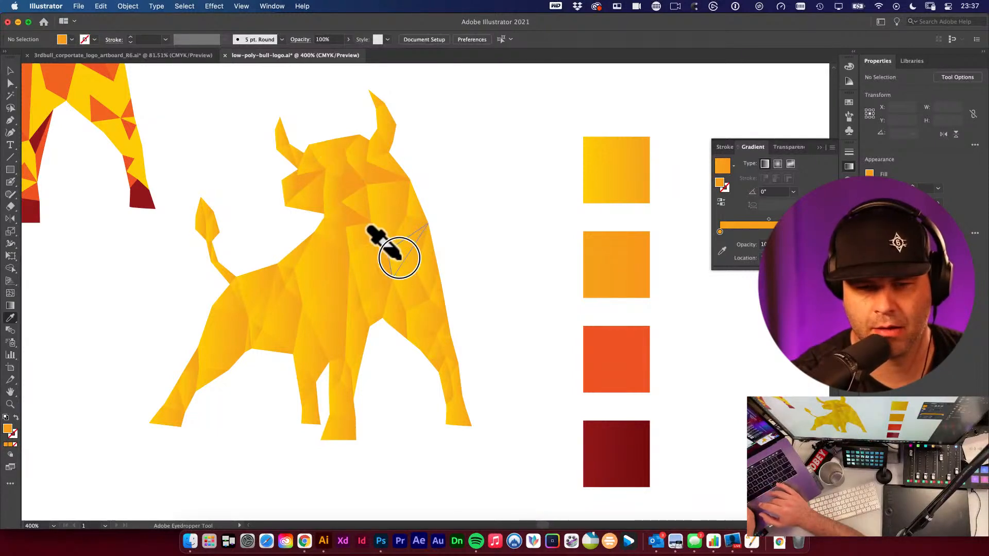
{"action": "left_click", "coordinate": [347, 271], "text": "alt"}
- Sample the orange swatch and apply it to facets across the bull's neck, shoulder, belly and legs
{"action": "left_click", "coordinate": [586, 359]}
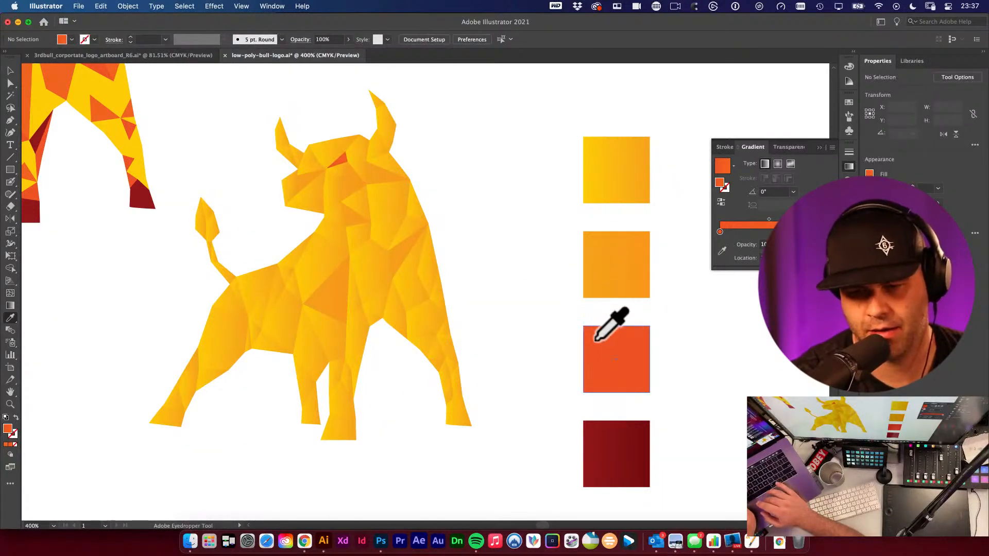
{"action": "left_click", "coordinate": [412, 265], "text": "alt"}
{"action": "left_click", "coordinate": [319, 242], "text": "alt"}
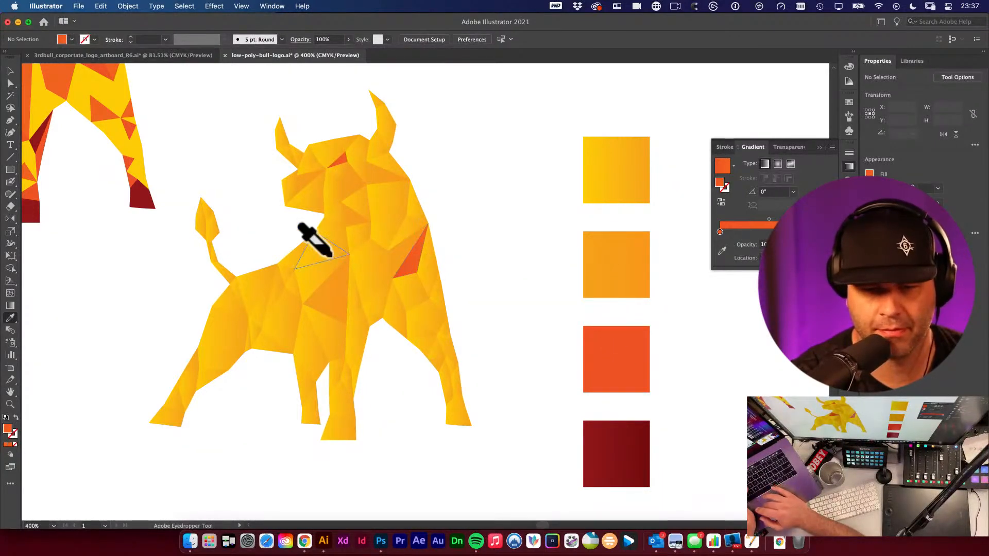
{"action": "left_click", "coordinate": [398, 234], "text": "alt"}
{"action": "left_click", "coordinate": [361, 335], "text": "alt"}
{"action": "left_click", "coordinate": [272, 293], "text": "alt"}
{"action": "left_click", "coordinate": [301, 337], "text": "alt"}
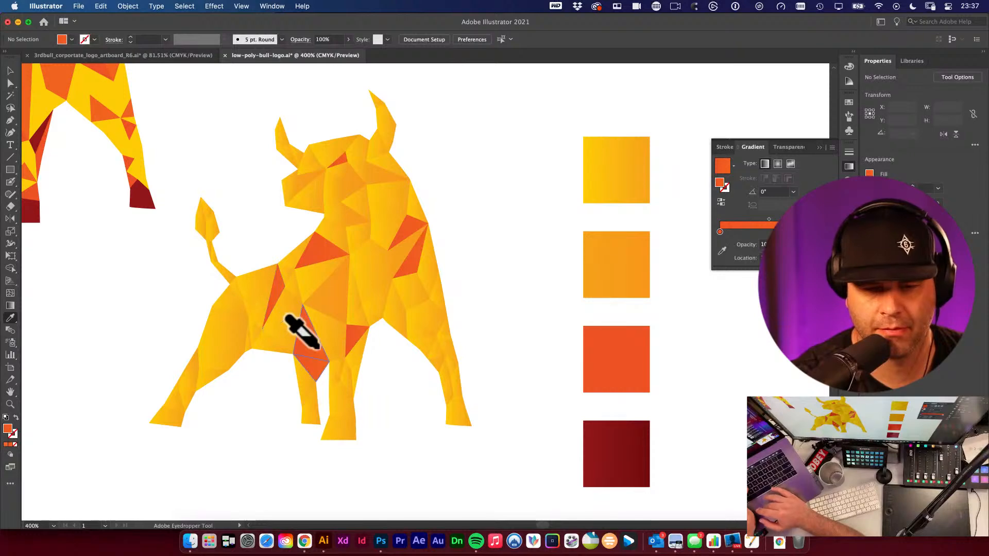
{"action": "left_click", "coordinate": [239, 332], "text": "alt"}
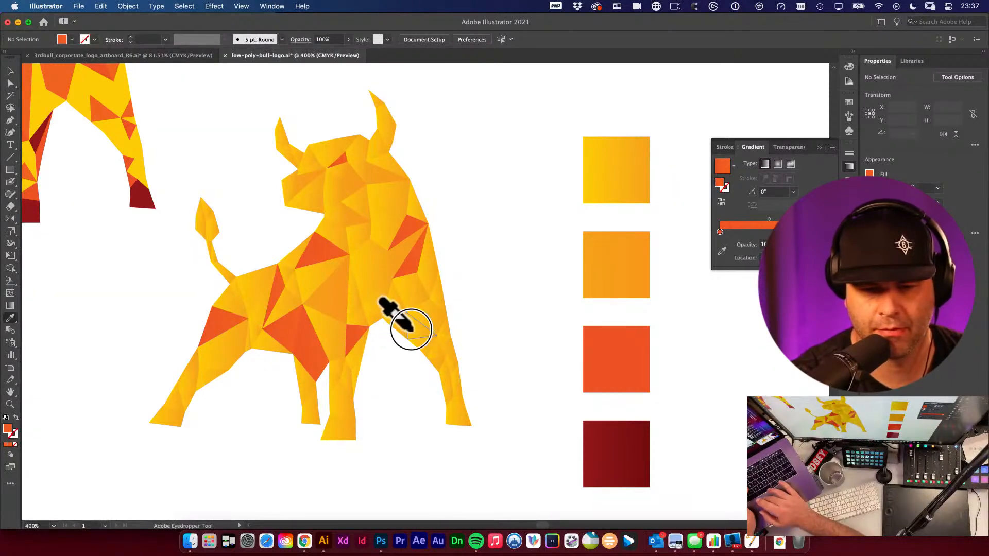
{"action": "left_click", "coordinate": [421, 310], "text": "alt"}
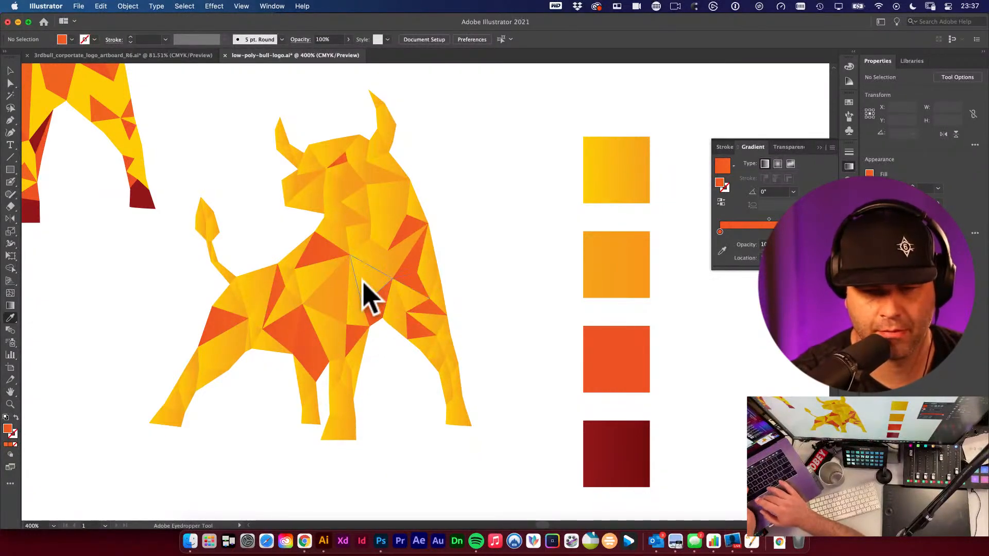
- Sample the dark red swatch and fill the bull's hooves and shadow facets under its body and legs
{"action": "left_click", "coordinate": [586, 437]}
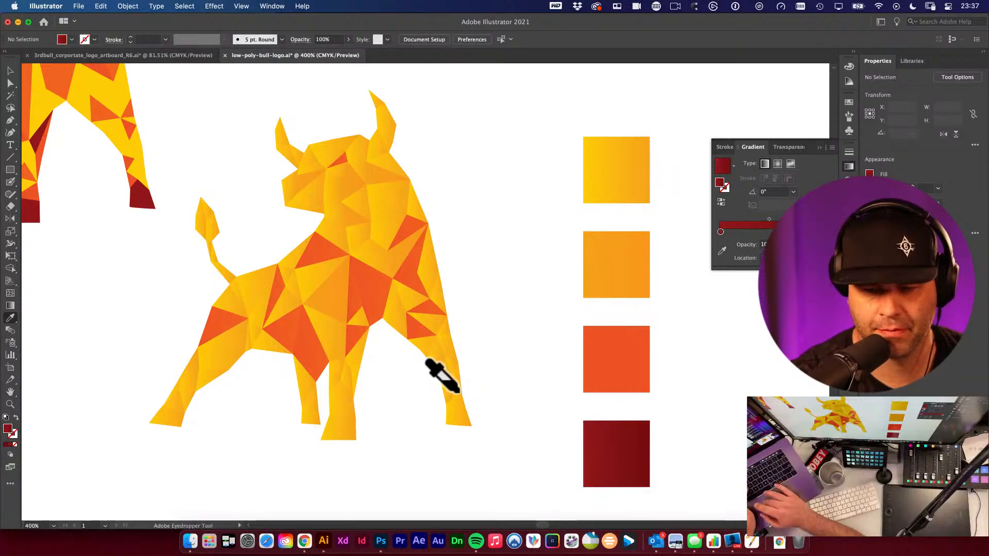
{"action": "left_click", "coordinate": [457, 404], "text": "alt"}
{"action": "left_click", "coordinate": [340, 417], "text": "alt"}
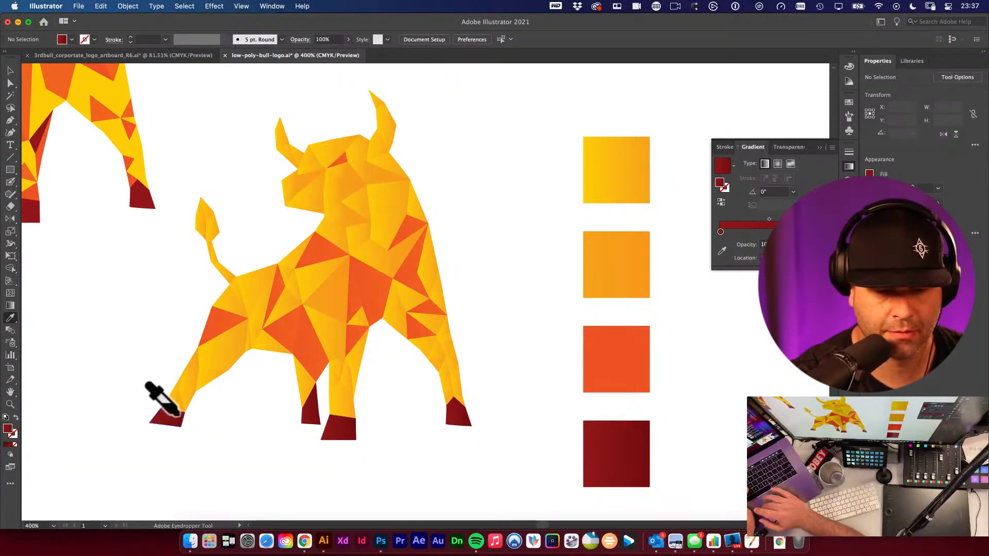
{"action": "left_click", "coordinate": [438, 363], "text": "alt"}
{"action": "left_click", "coordinate": [428, 347], "text": "alt"}
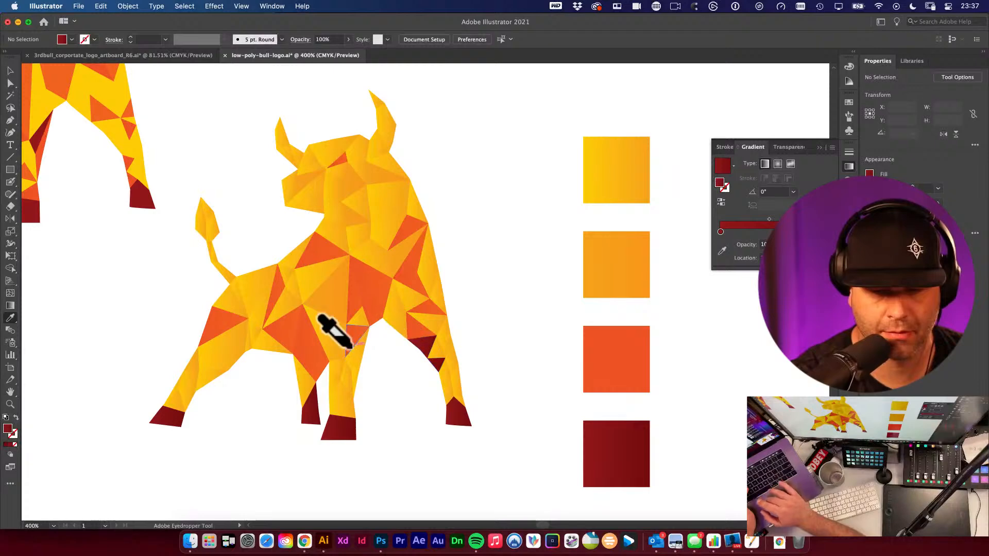
{"action": "left_click", "coordinate": [337, 337], "text": "alt"}
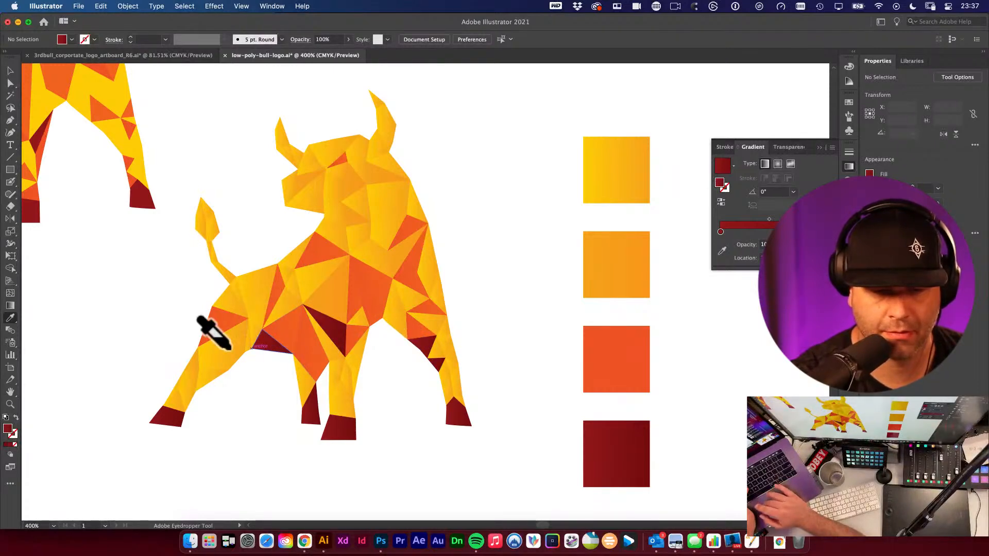
{"action": "left_click", "coordinate": [190, 373], "text": "alt"}
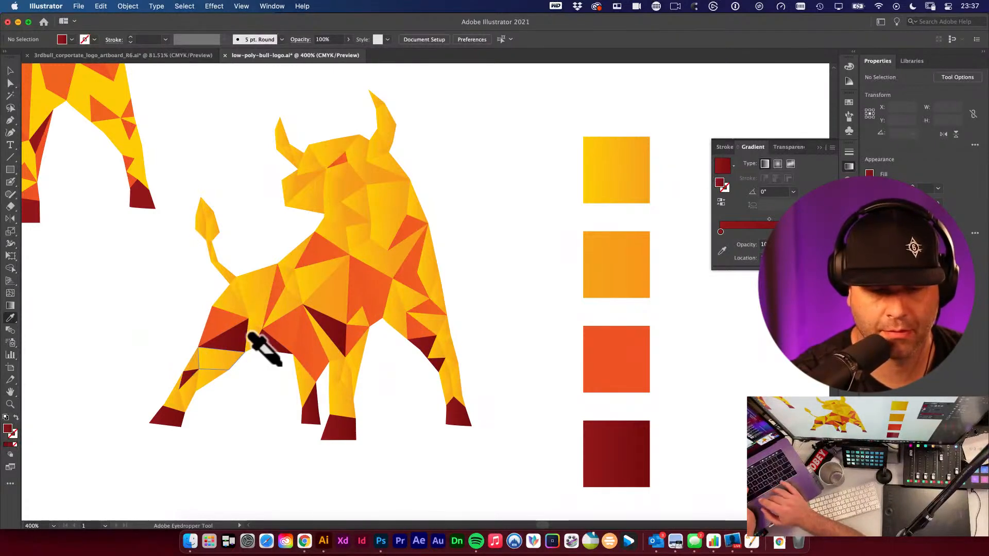
{"action": "left_click", "coordinate": [404, 308], "text": "alt"}
{"action": "left_click", "coordinate": [286, 306], "text": "alt"}
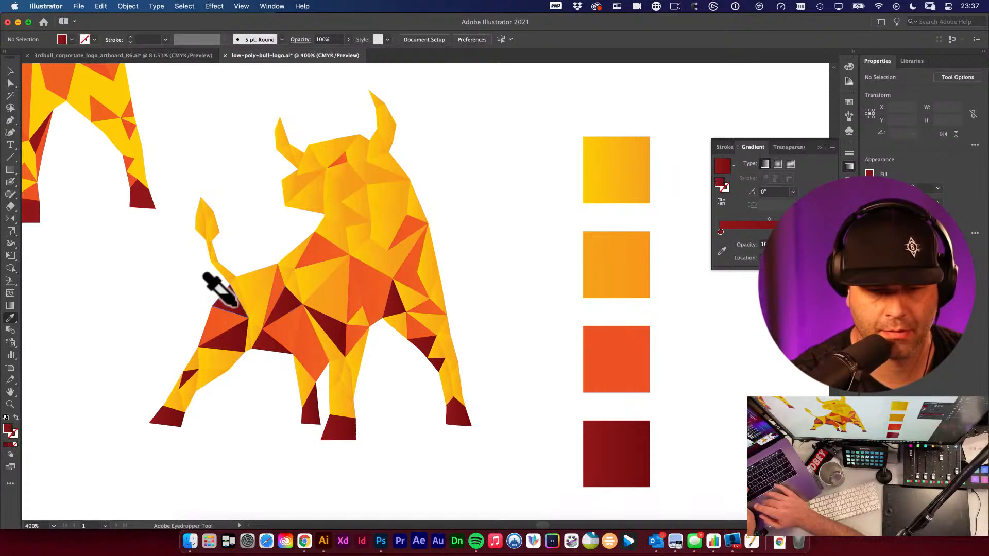
- Sample the orange swatch again and fill facets on the bull's hindquarters and rear leg
{"action": "left_click", "coordinate": [600, 348]}
{"action": "left_click", "coordinate": [312, 287], "text": "alt"}
{"action": "left_click", "coordinate": [250, 303], "text": "alt"}
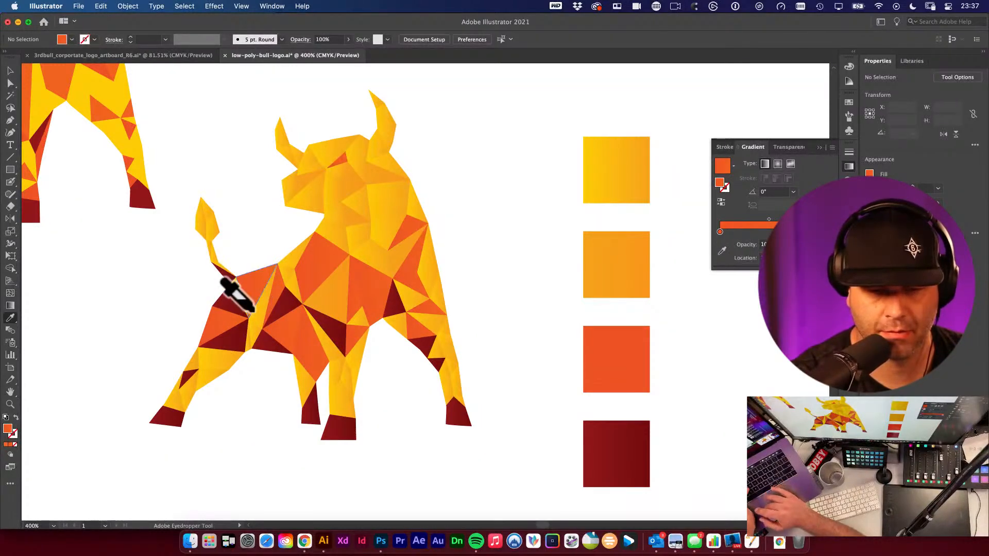
{"action": "left_click", "coordinate": [248, 342], "text": "alt"}
{"action": "left_click", "coordinate": [189, 379], "text": "alt"}
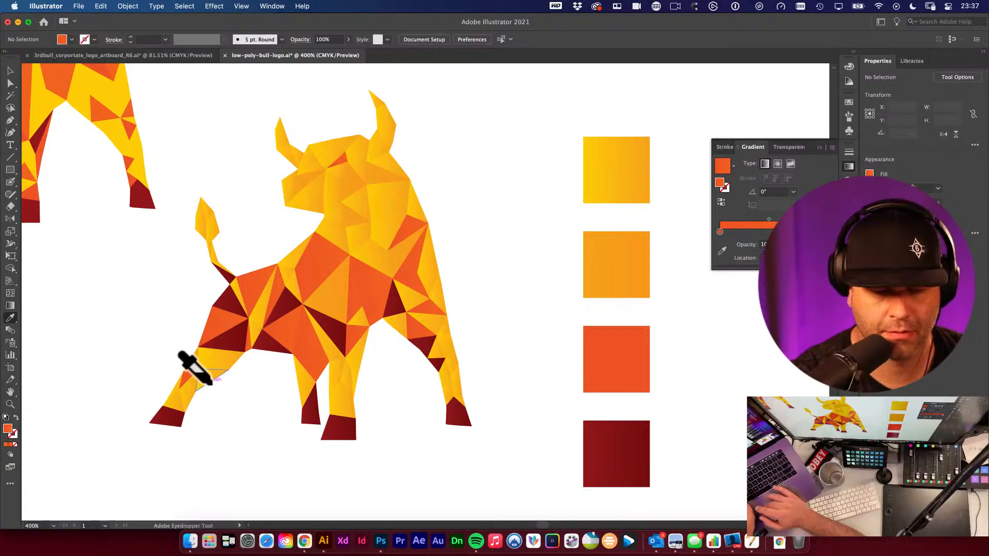
{"action": "left_click", "coordinate": [207, 382], "text": "alt"}
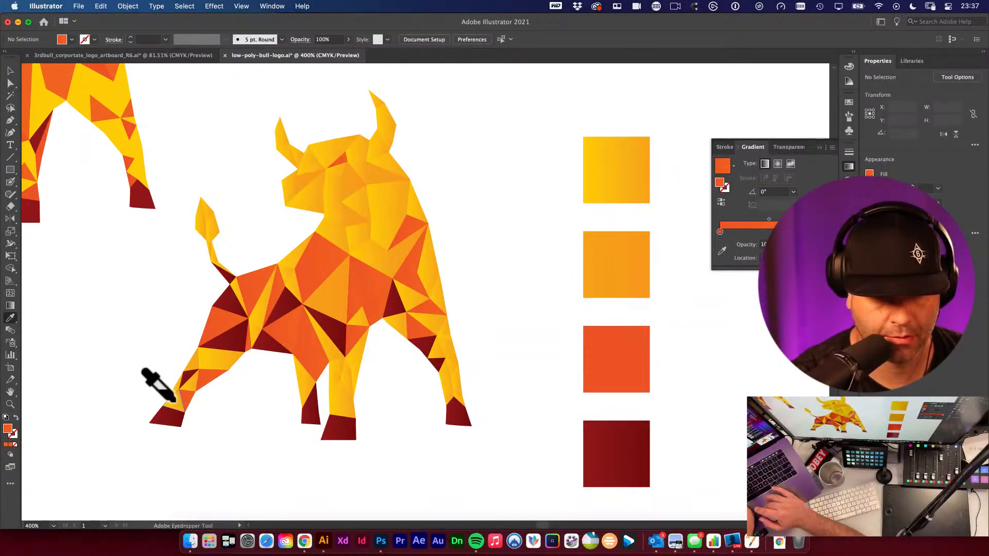
- Fill more facets on the bull's rear legs and shoulder with the sampled orange swatch
{"action": "left_click", "coordinate": [344, 404], "text": "alt"}
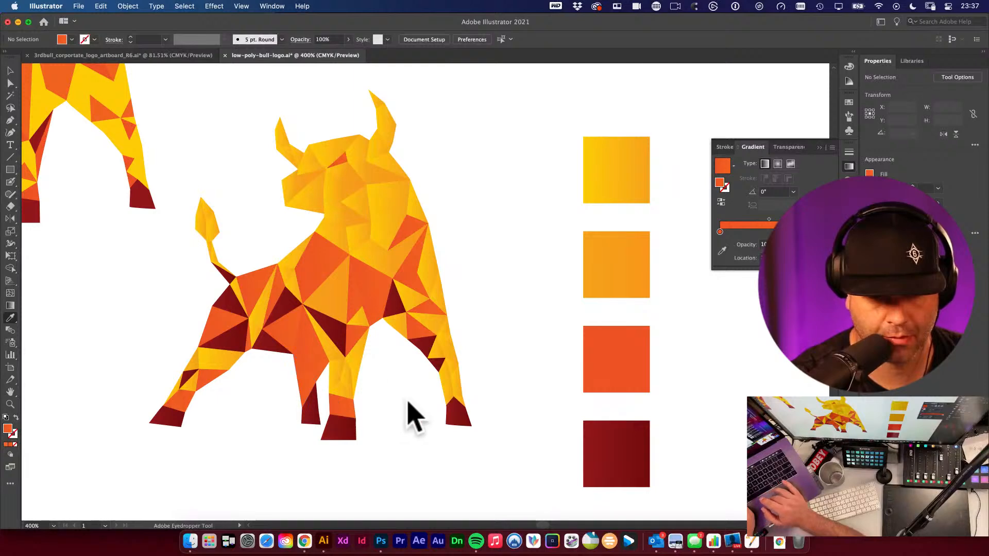
{"action": "left_click", "coordinate": [445, 385], "text": "alt"}
{"action": "left_click", "coordinate": [455, 365], "text": "alt"}
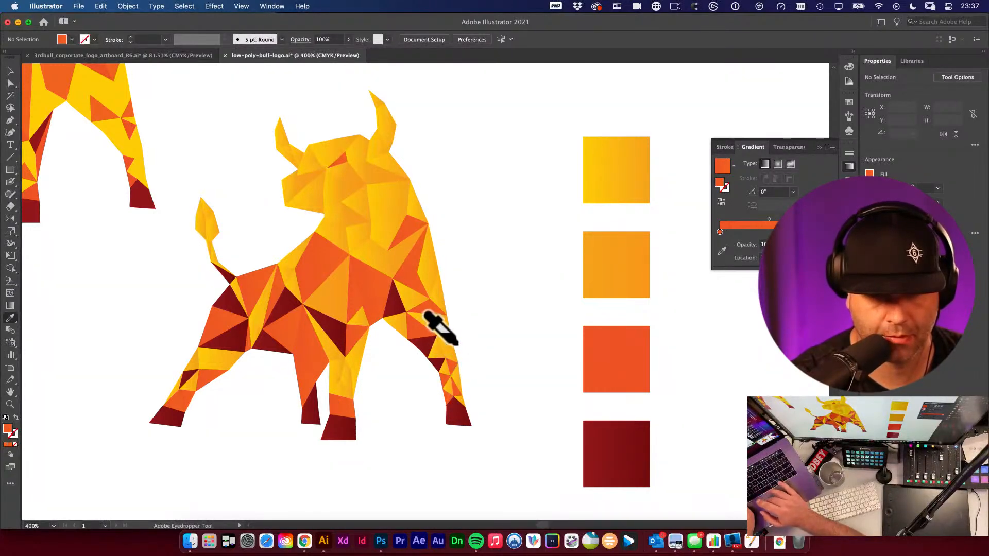
{"action": "left_click", "coordinate": [434, 268], "text": "alt"}
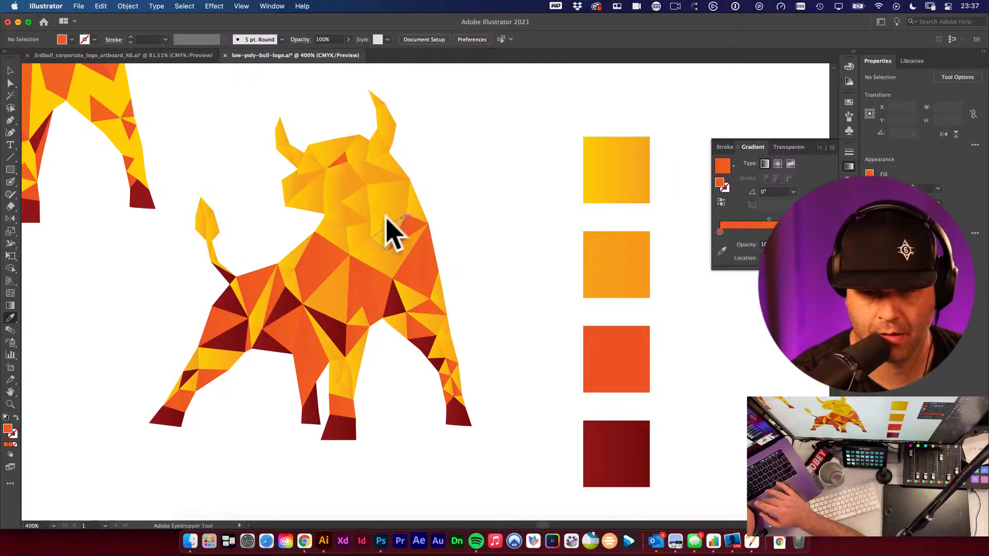
{"action": "left_click", "coordinate": [391, 232], "text": "alt"}
- Sample the yellow and deeper yellow swatches and fill facets on the bull's head, horns and face
{"action": "left_click", "coordinate": [610, 168]}
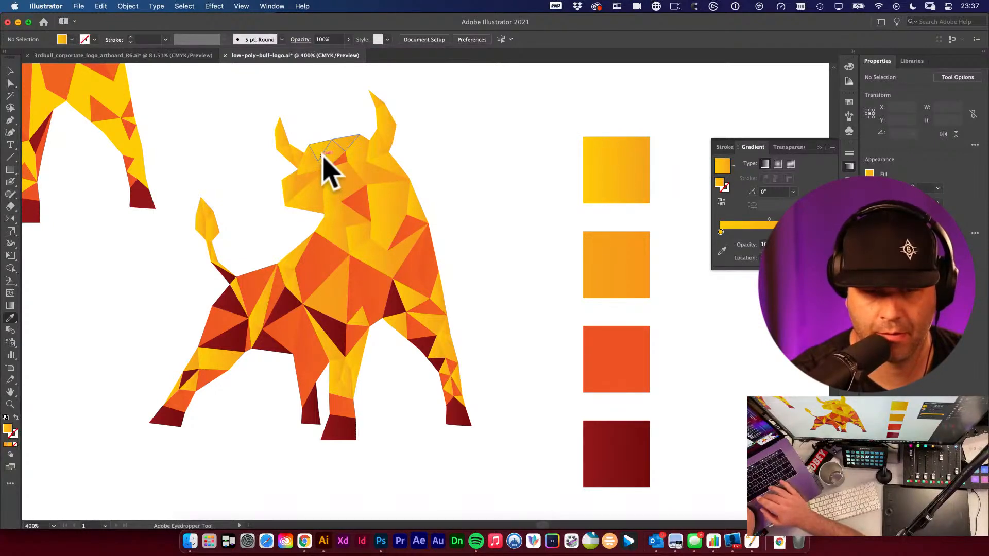
{"action": "left_click", "coordinate": [589, 163]}
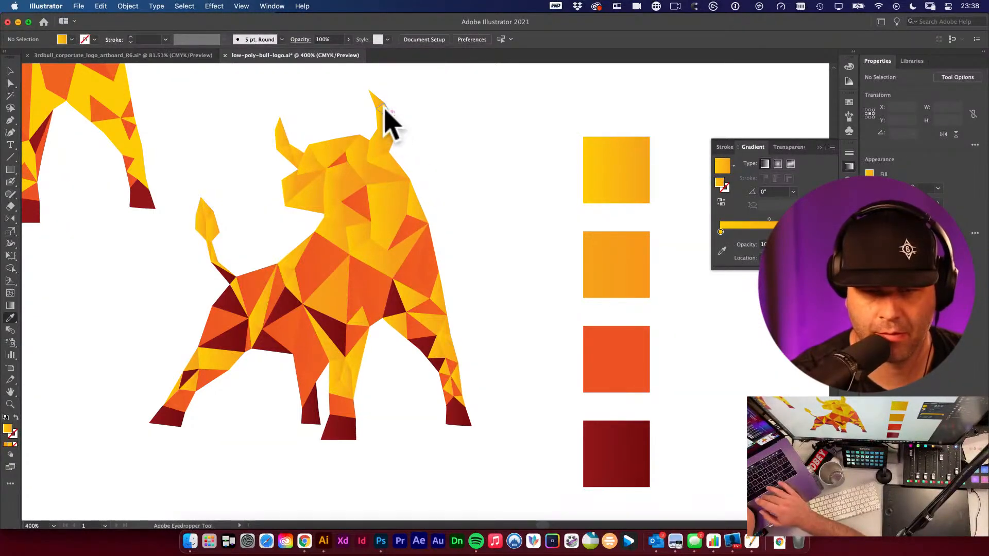
{"action": "left_click", "coordinate": [592, 246]}
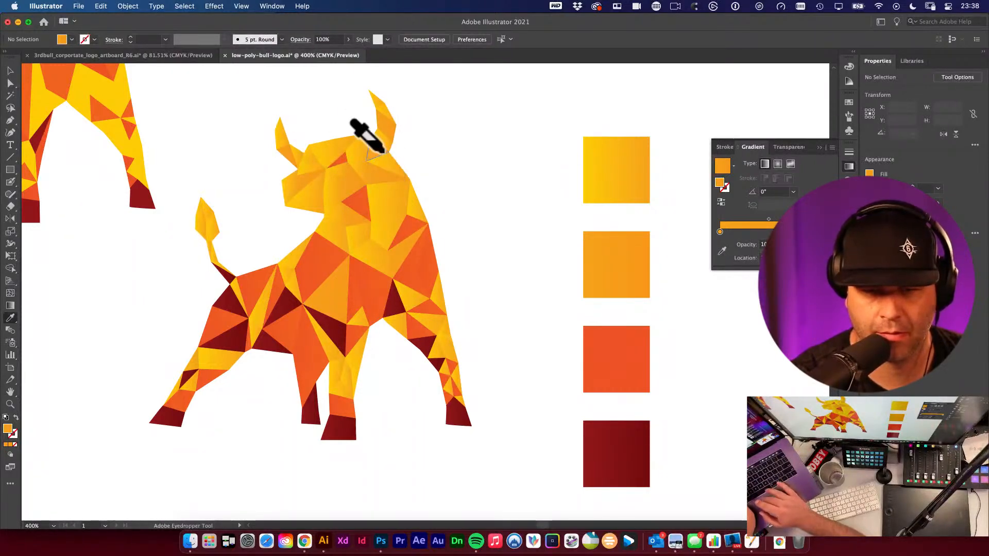
{"action": "left_click", "coordinate": [386, 199], "text": "alt"}
{"action": "left_click", "coordinate": [316, 198], "text": "alt"}
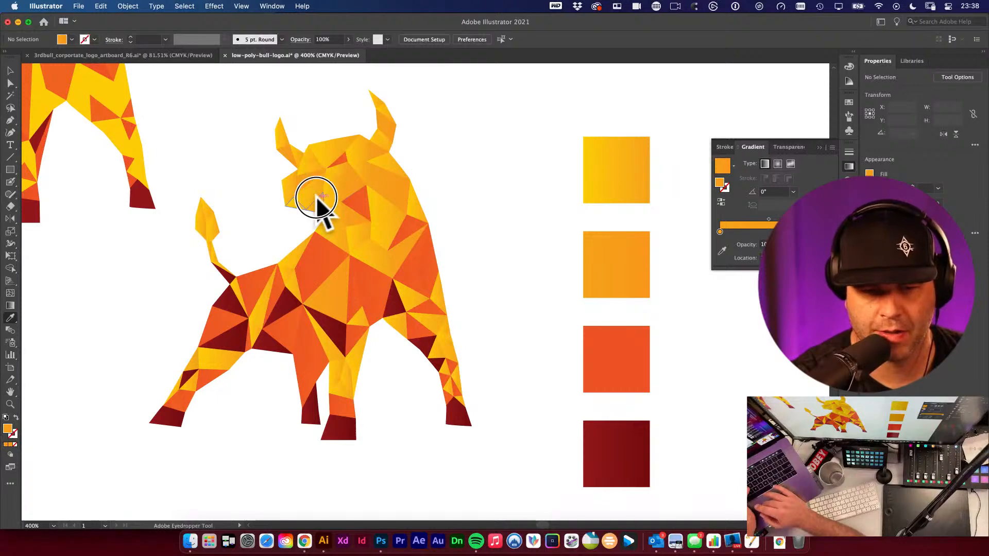
{"action": "left_click", "coordinate": [314, 162], "text": "alt"}
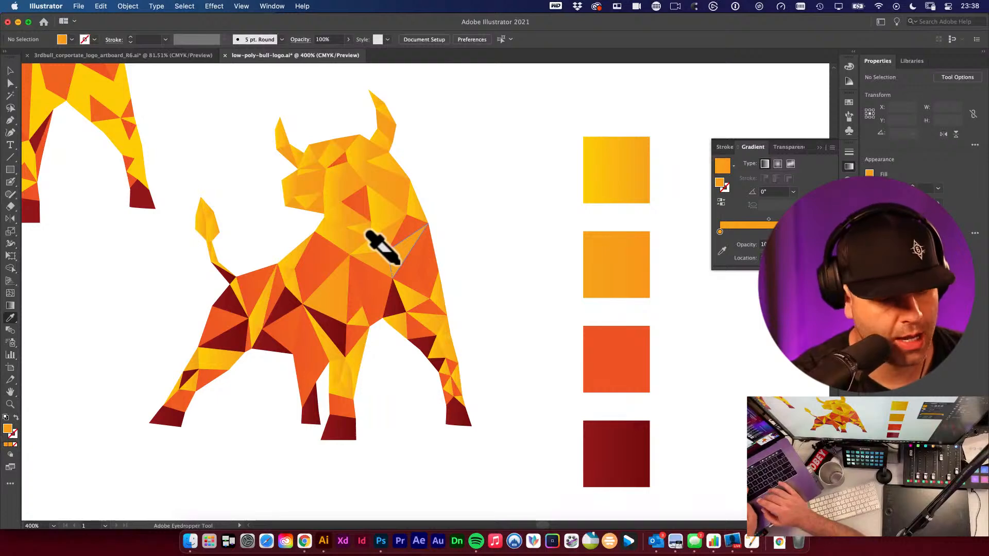
- Try dragging gradients across the whole bull group in several directions with the Gradient tool
{"action": "key", "text": "g"}
{"action": "left_click", "coordinate": [389, 206], "text": "super"}
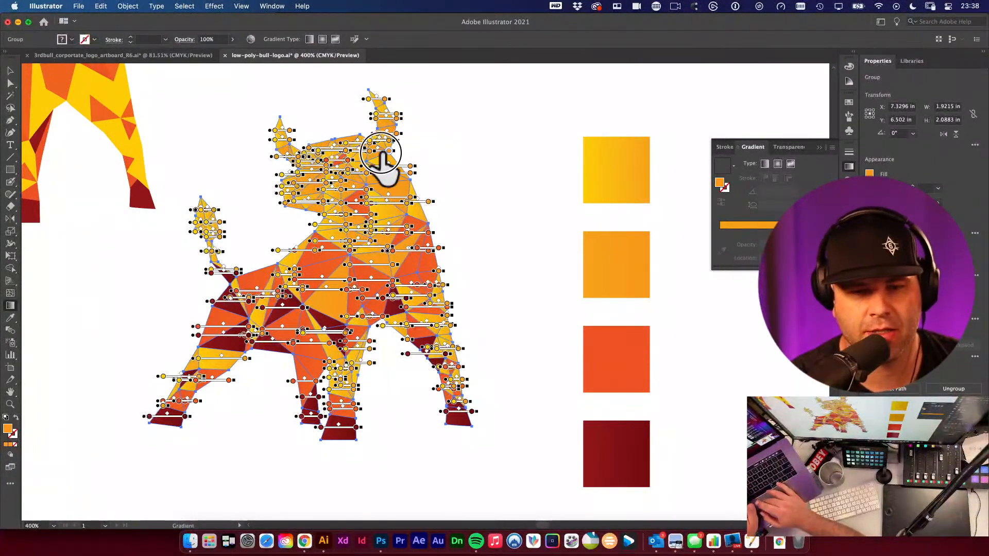
{"action": "left_click", "coordinate": [404, 159]}
{"action": "left_click_drag", "start_coordinate": [406, 158], "coordinate": [423, 149]}
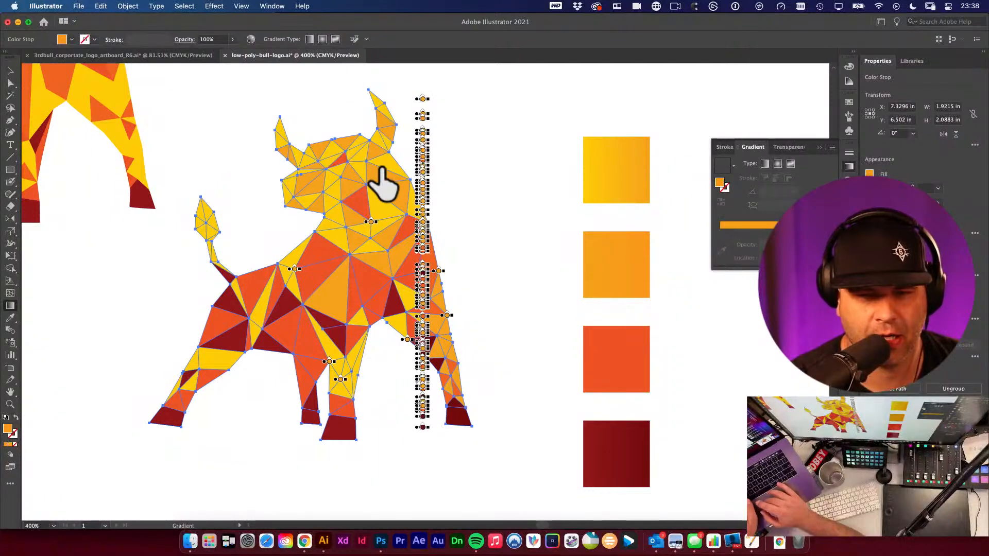
{"action": "key", "text": "super+z"}
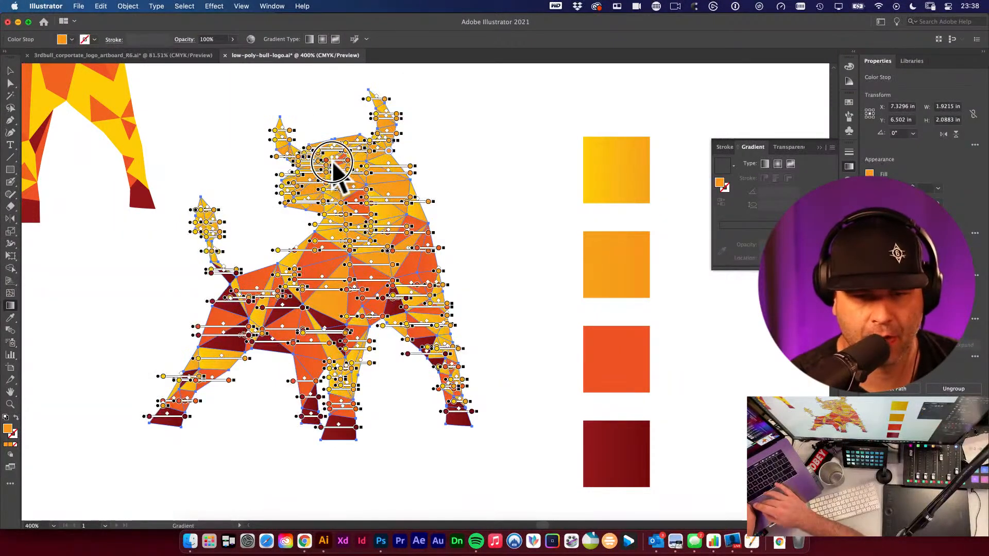
{"action": "left_click_drag", "start_coordinate": [315, 133], "coordinate": [379, 260]}
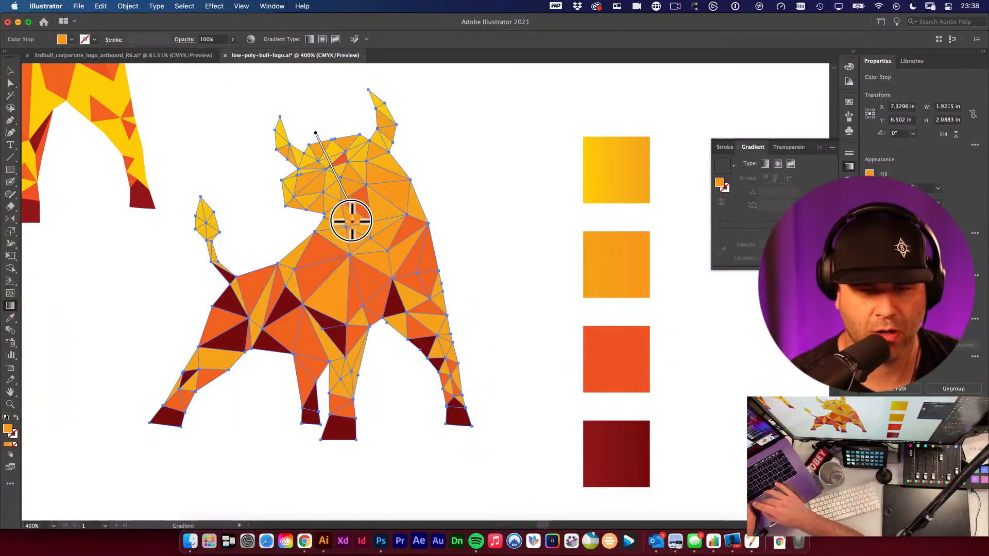
{"action": "mouse_move", "coordinate": [351, 221]}
{"action": "left_mouse_down"}
{"action": "mouse_move", "coordinate": [408, 376]}
{"action": "mouse_move", "coordinate": [477, 340]}
{"action": "left_mouse_up"}
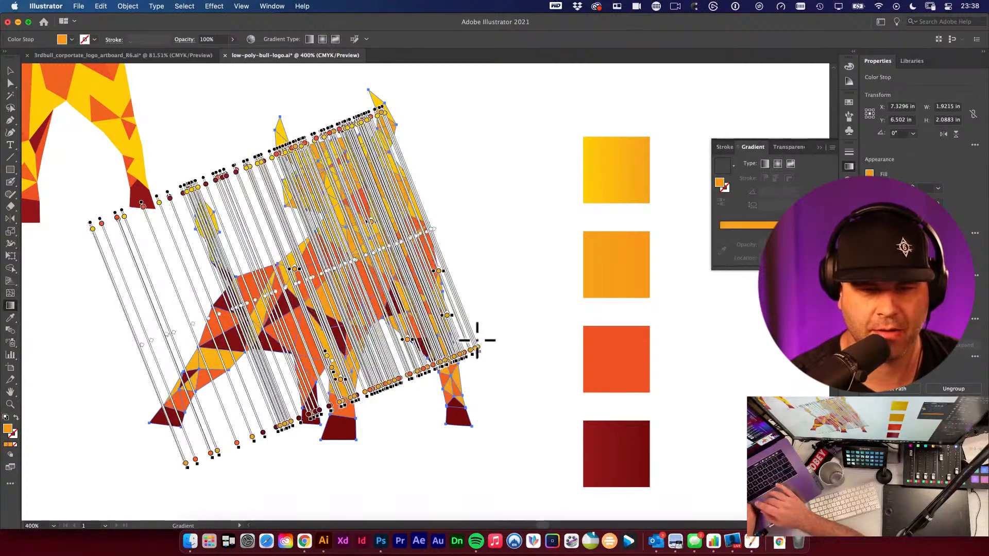
{"action": "key", "text": "super+z"}
{"action": "key", "text": "super+shift+z"}
{"action": "key", "text": "super+z"}
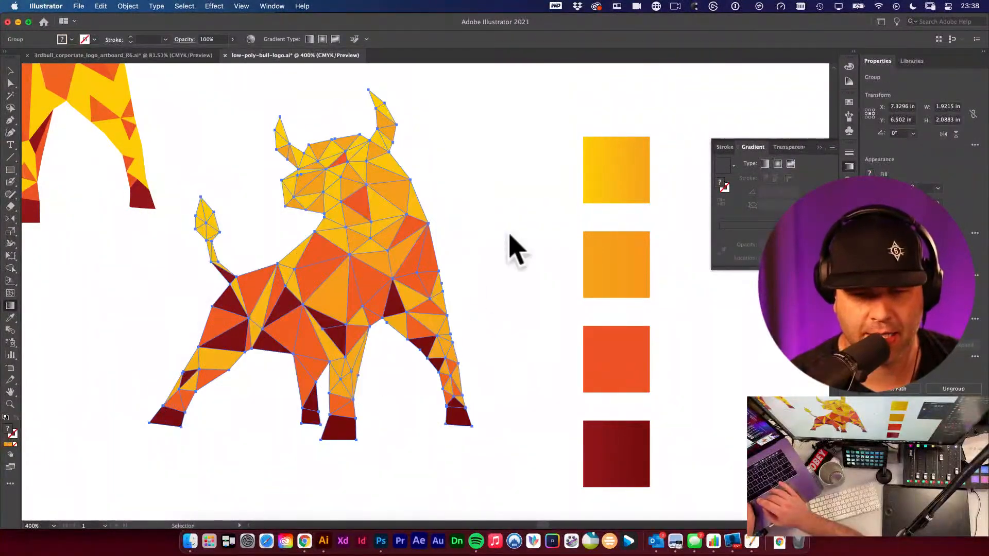
{"action": "key", "text": "super+shift+z"}
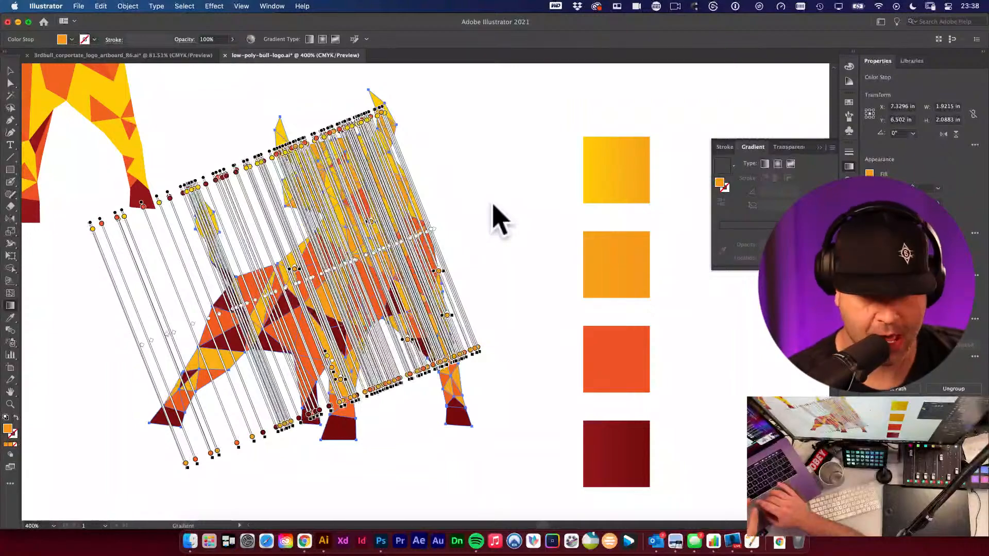
- Drag one diagonal gradient across the whole bull group from upper right towards the lower legs, then deselect
{"action": "mouse_move", "coordinate": [420, 119]}
{"action": "left_mouse_down"}
{"action": "mouse_move", "coordinate": [371, 214]}
{"action": "mouse_move", "coordinate": [325, 256]}
{"action": "left_mouse_up"}
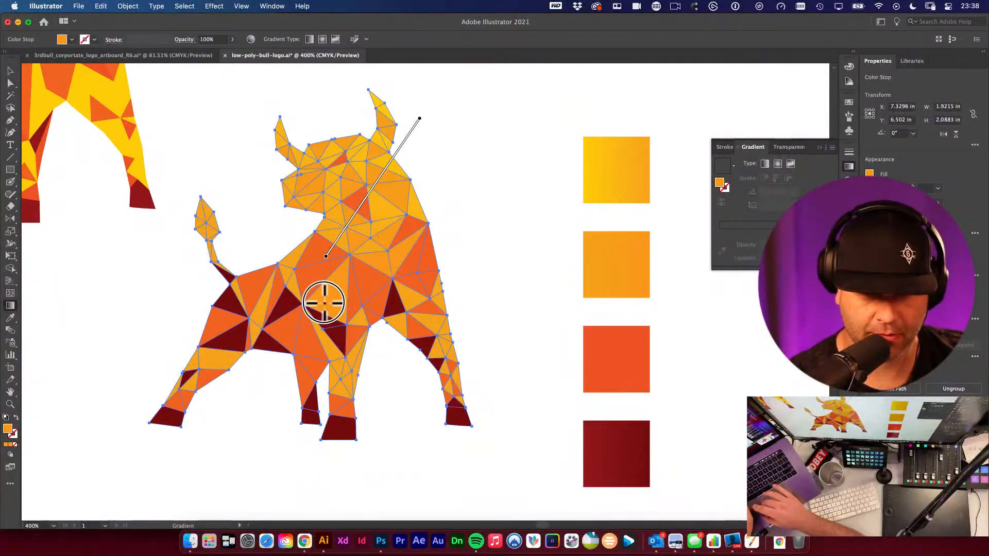
{"action": "mouse_move", "coordinate": [323, 302]}
{"action": "left_mouse_down"}
{"action": "mouse_move", "coordinate": [287, 332]}
{"action": "mouse_move", "coordinate": [387, 203]}
{"action": "mouse_move", "coordinate": [227, 417]}
{"action": "left_mouse_up"}
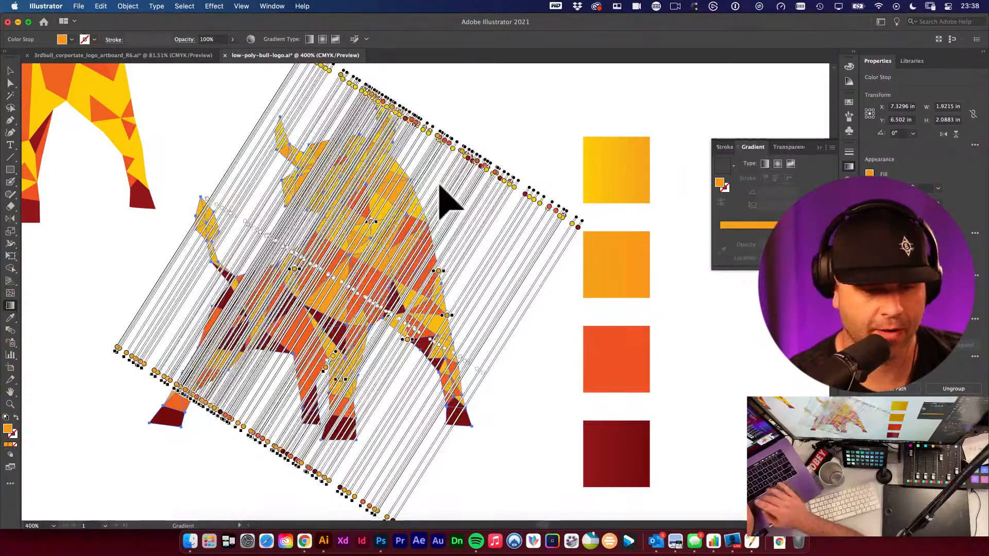
{"action": "left_click", "coordinate": [10, 71]}
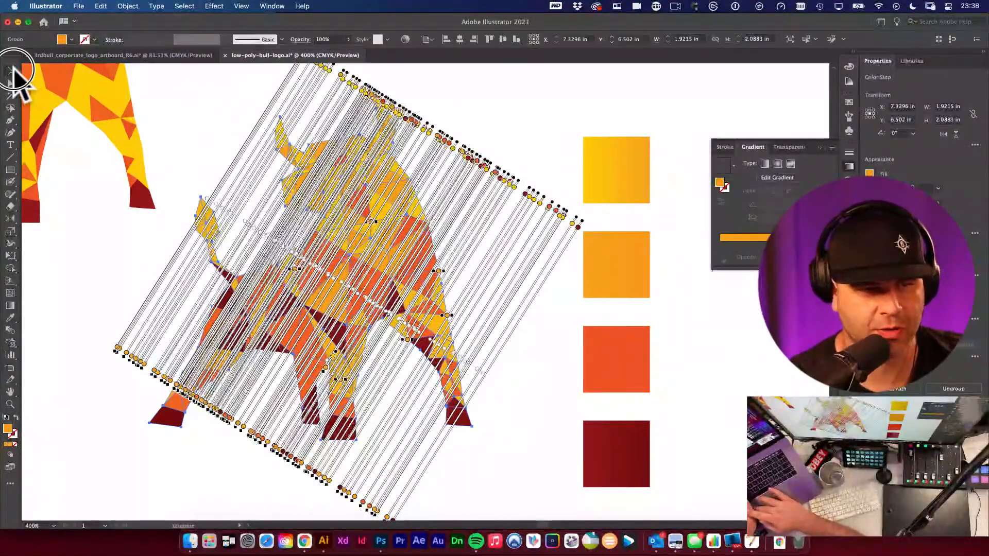
{"action": "left_click", "coordinate": [219, 132]}
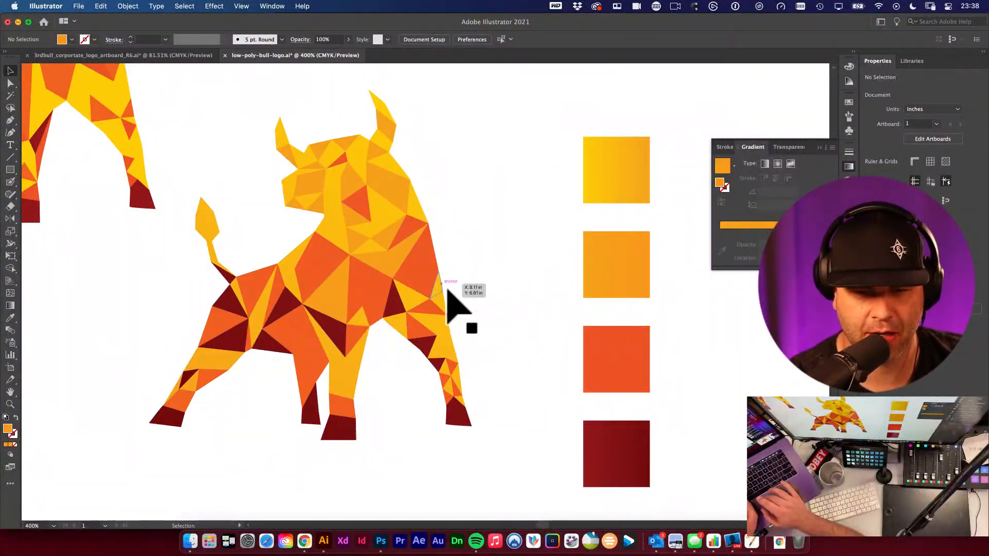
{"action": "key", "text": "super+z"}
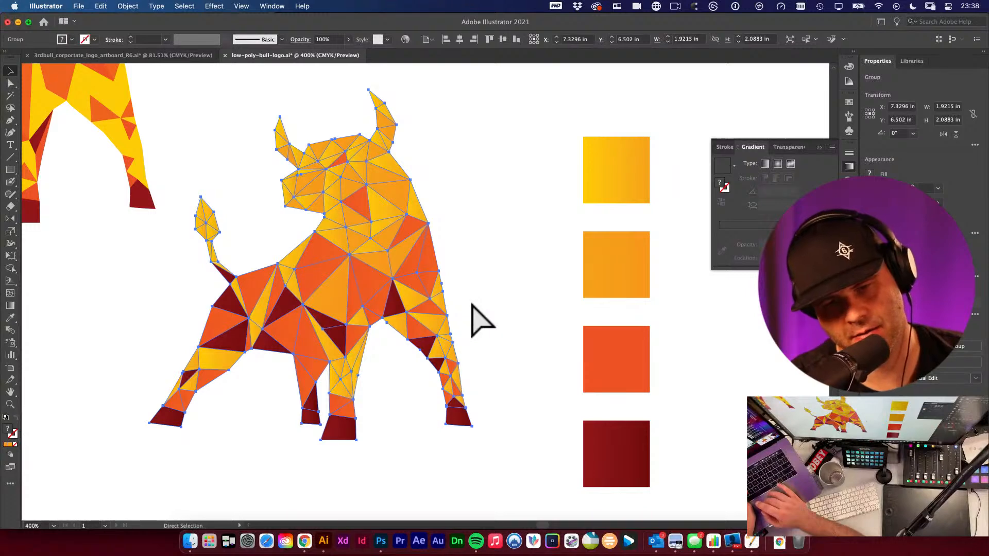
{"action": "key", "text": "super+h"}
{"action": "left_click", "coordinate": [471, 304]}
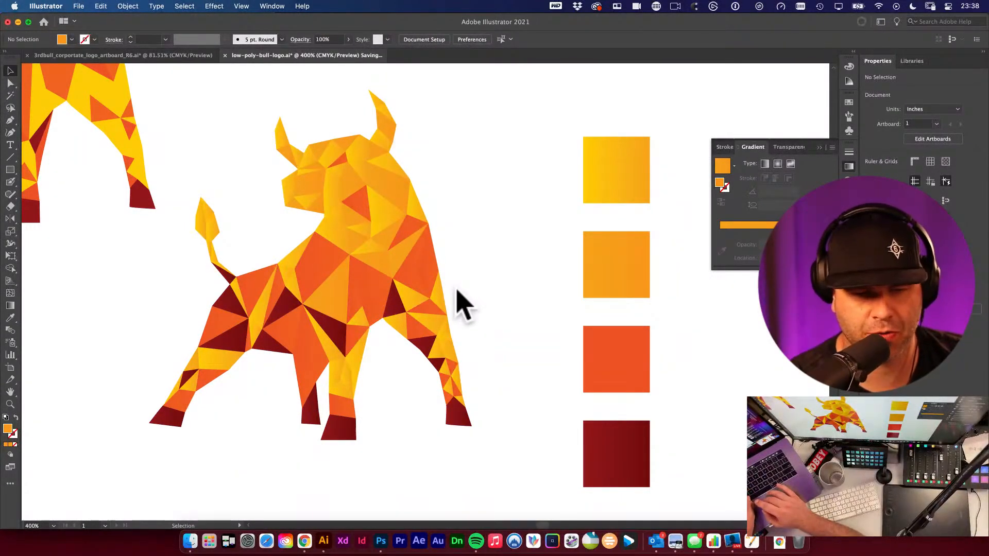
{"action": "left_click", "coordinate": [378, 268], "text": "alt+super"}
{"action": "left_click", "coordinate": [387, 288], "text": "alt+super"}
{"action": "left_click", "coordinate": [387, 288], "text": "alt+super"}
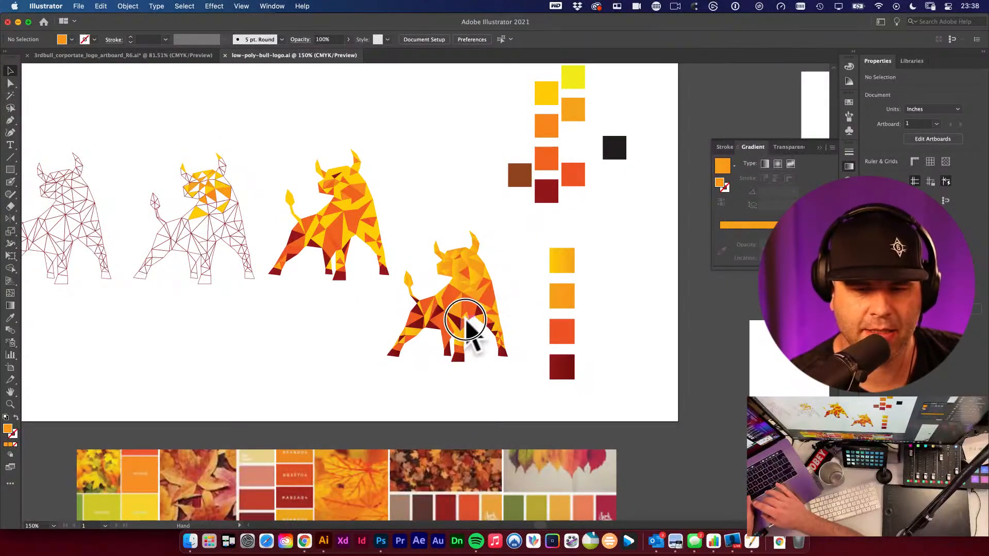
{"action": "left_click_drag", "start_coordinate": [466, 320], "coordinate": [428, 295]}
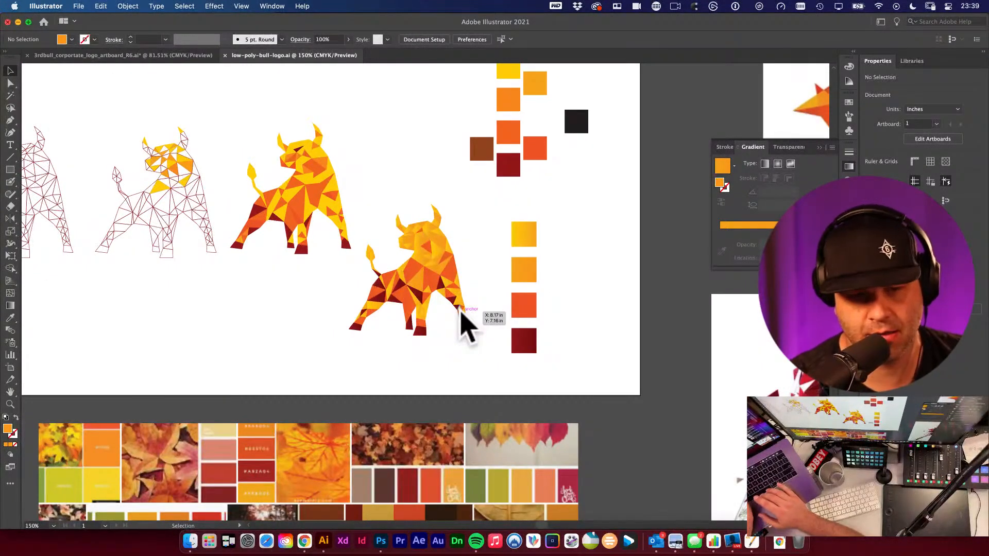
{"action": "left_click_drag", "start_coordinate": [428, 319], "coordinate": [262, 269]}
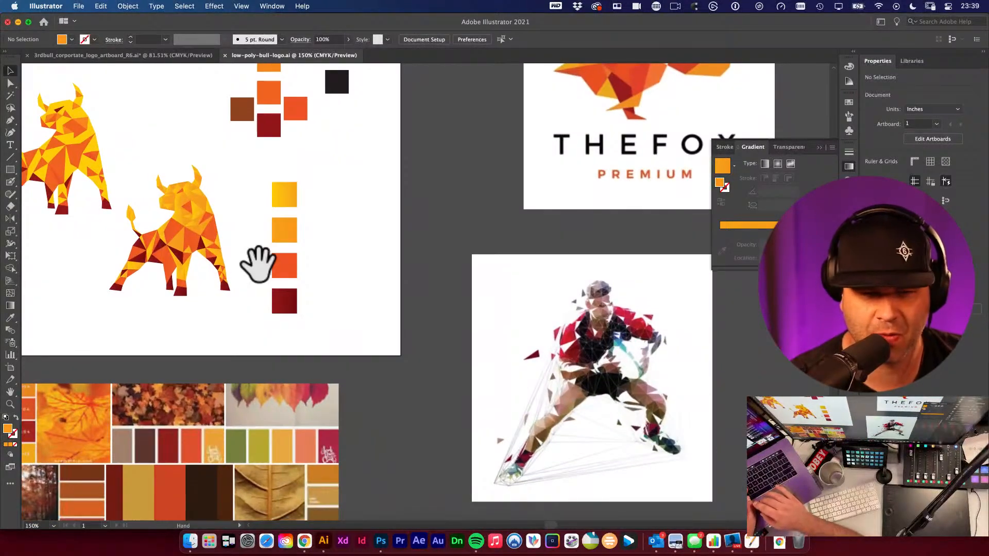
{"action": "left_click_drag", "start_coordinate": [237, 238], "coordinate": [337, 238]}
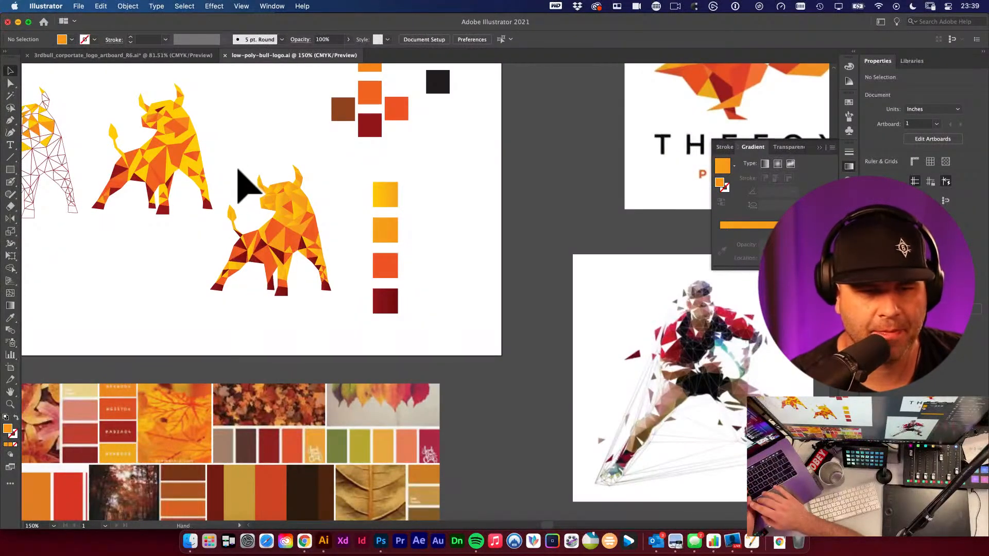
{"action": "left_click", "coordinate": [238, 171], "text": "alt+super"}
{"action": "left_click", "coordinate": [238, 172], "text": "alt+super"}
{"action": "left_click_drag", "start_coordinate": [267, 240], "coordinate": [218, 173]}
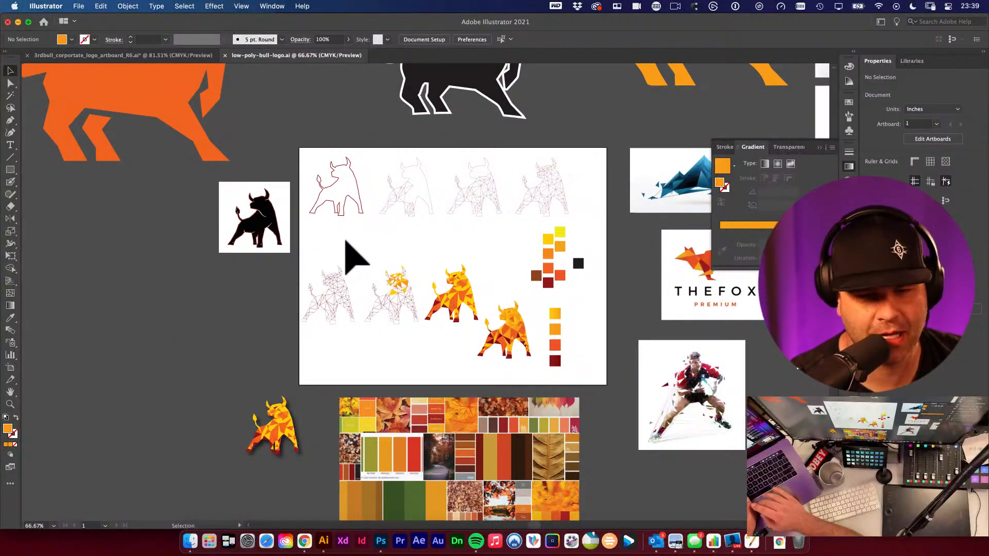
{"action": "right_click", "coordinate": [305, 249]}
{"action": "left_click", "coordinate": [427, 234]}
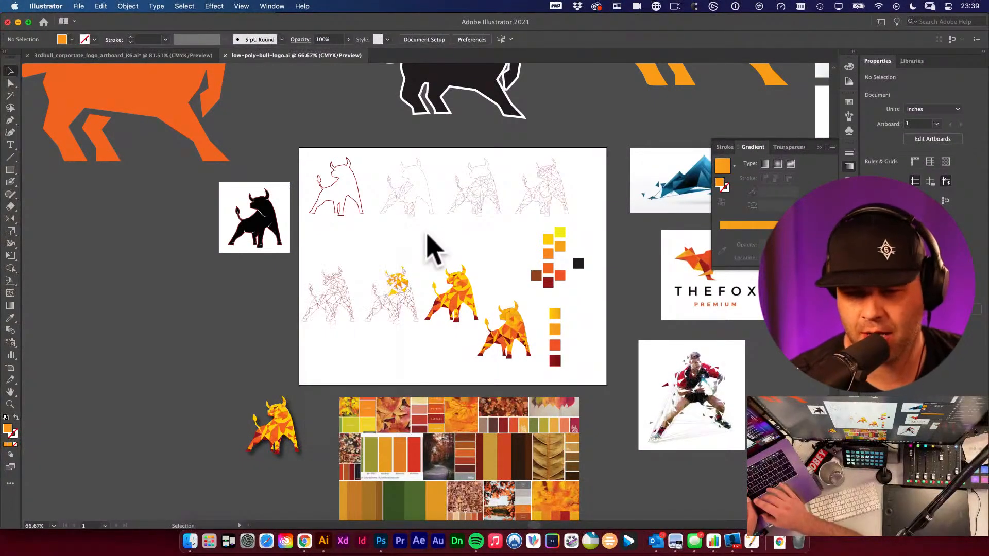
{"action": "right_click", "coordinate": [427, 234]}
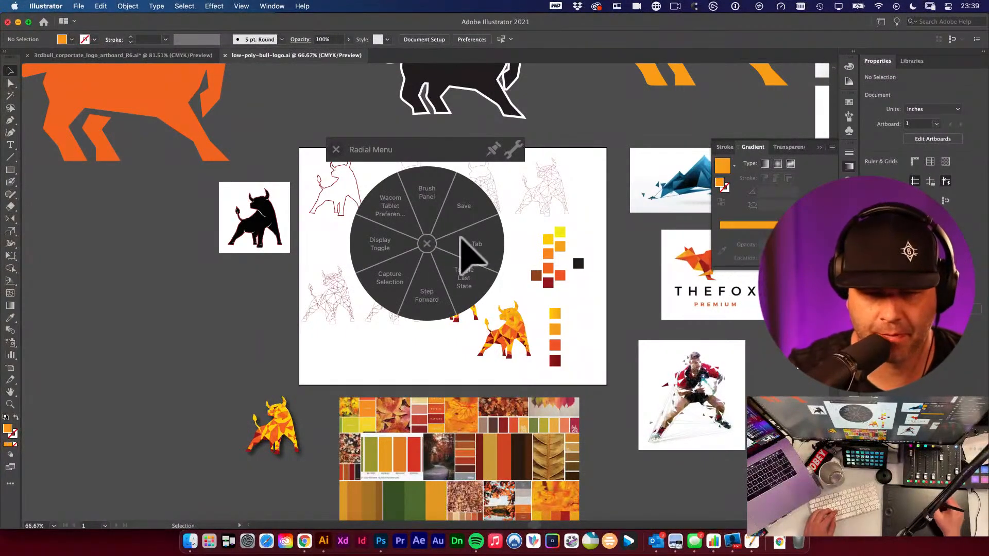
{"action": "left_click", "coordinate": [427, 241]}
{"action": "key", "text": "space"}
{"action": "left_click_drag", "start_coordinate": [439, 303], "coordinate": [377, 276]}
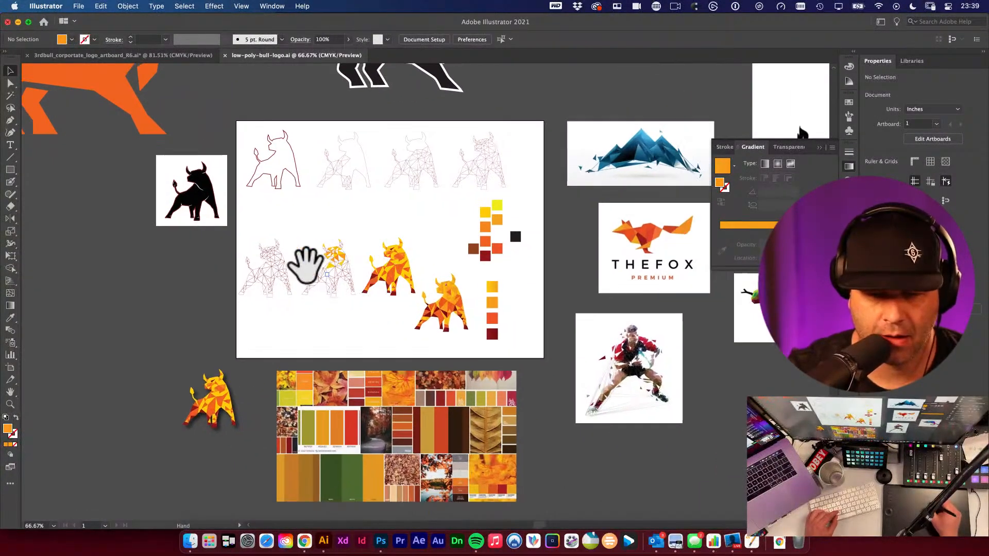
{"action": "left_click_drag", "start_coordinate": [304, 262], "coordinate": [240, 247]}
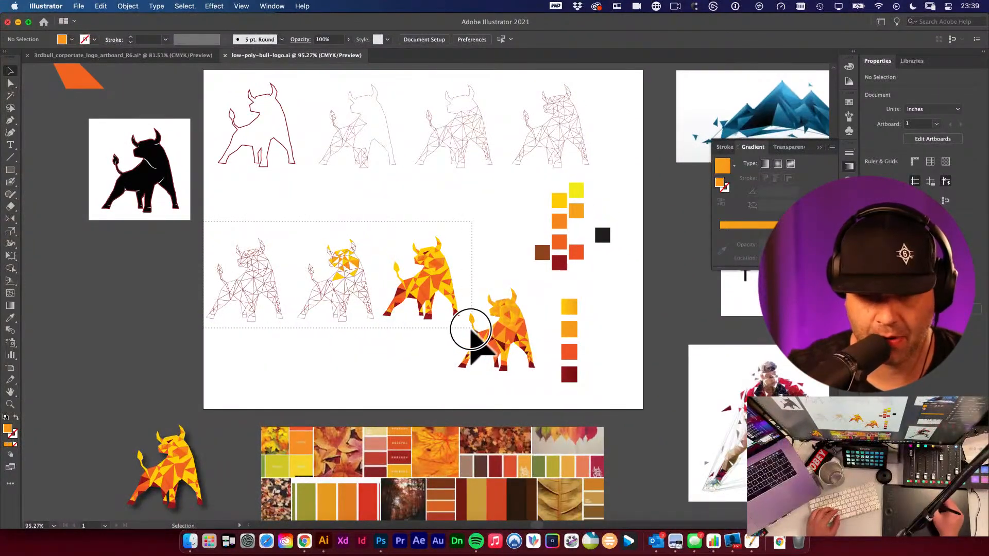
{"action": "left_click_drag", "start_coordinate": [435, 282], "coordinate": [440, 232]}
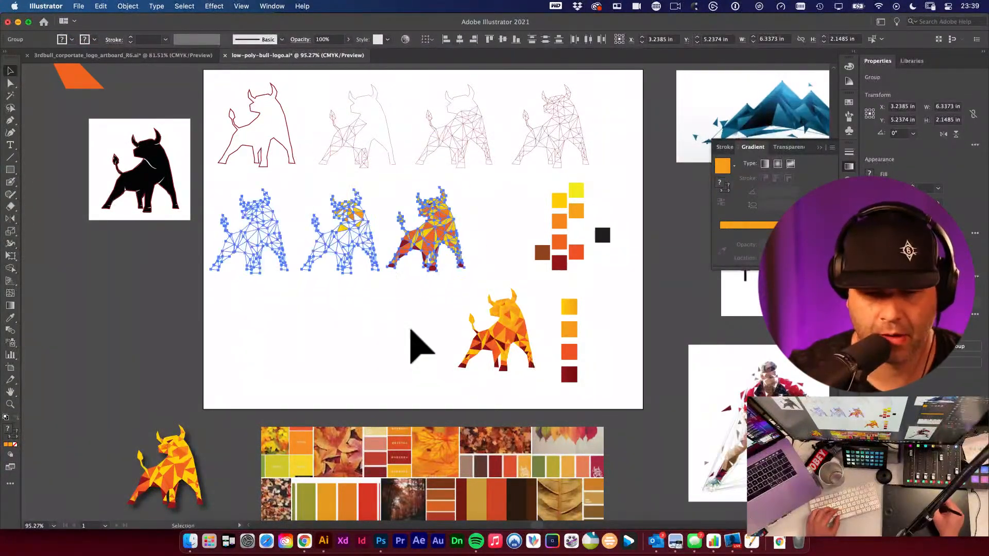
{"action": "left_click_drag", "start_coordinate": [461, 287], "coordinate": [578, 383]}
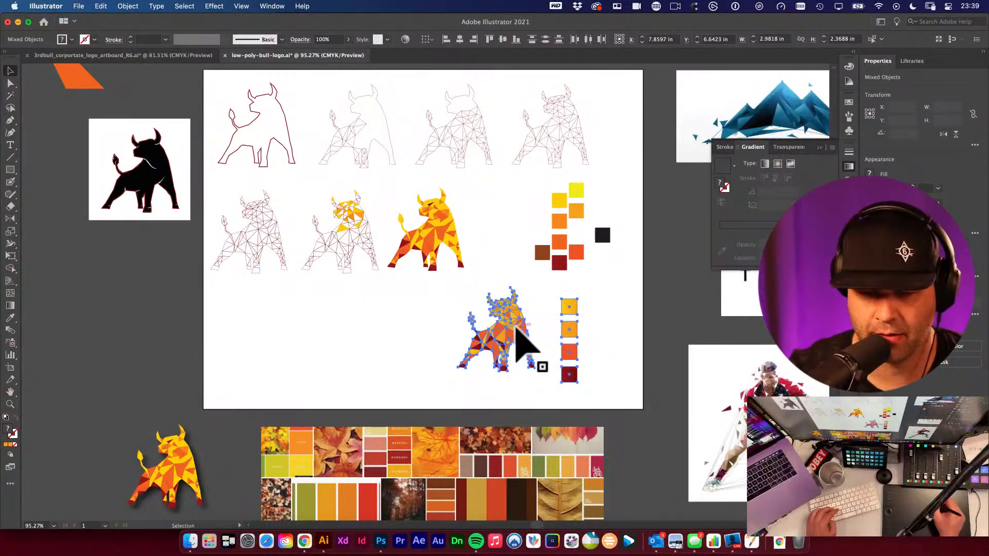
{"action": "mouse_move", "coordinate": [513, 329]}
{"action": "left_mouse_down"}
{"action": "mouse_move", "coordinate": [542, 331]}
{"action": "mouse_move", "coordinate": [533, 330]}
{"action": "left_mouse_up"}
{"action": "key", "text": "super+z"}
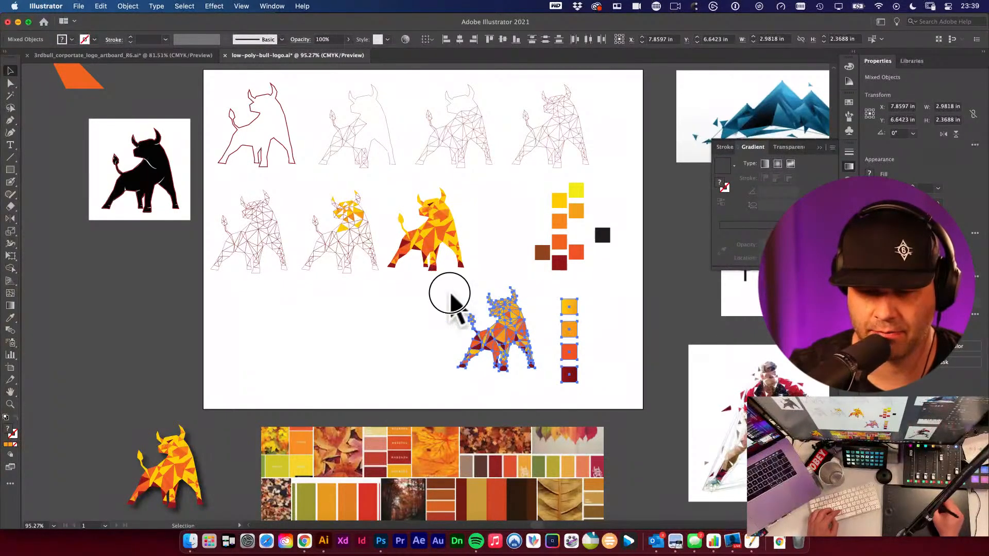
- Duplicate the finished bull into the left side of the artboard's bottom row
{"action": "left_click_drag", "start_coordinate": [450, 293], "coordinate": [599, 391]}
{"action": "left_click_drag", "start_coordinate": [513, 333], "coordinate": [310, 342]}
{"action": "left_click", "coordinate": [430, 346]}
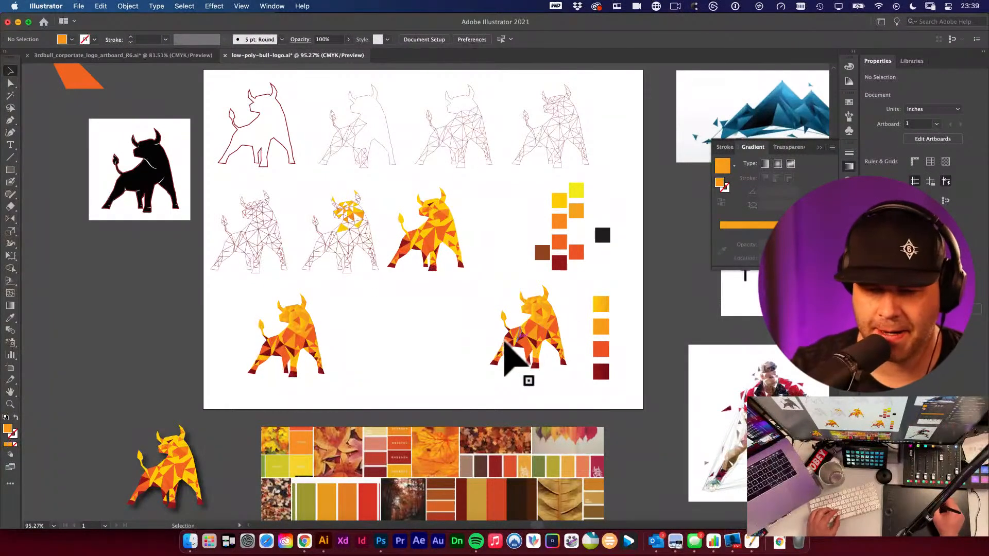
- Shift the duplicated bull slightly right within the bottom row of the artboard
{"action": "scroll", "coordinate": [464, 350], "scroll_direction": "down", "scroll_amount": 2}
{"action": "scroll", "coordinate": [464, 350], "scroll_direction": "right", "scroll_amount": 2}
{"action": "left_click_drag", "start_coordinate": [280, 303], "coordinate": [321, 307]}
{"action": "left_click", "coordinate": [384, 326]}
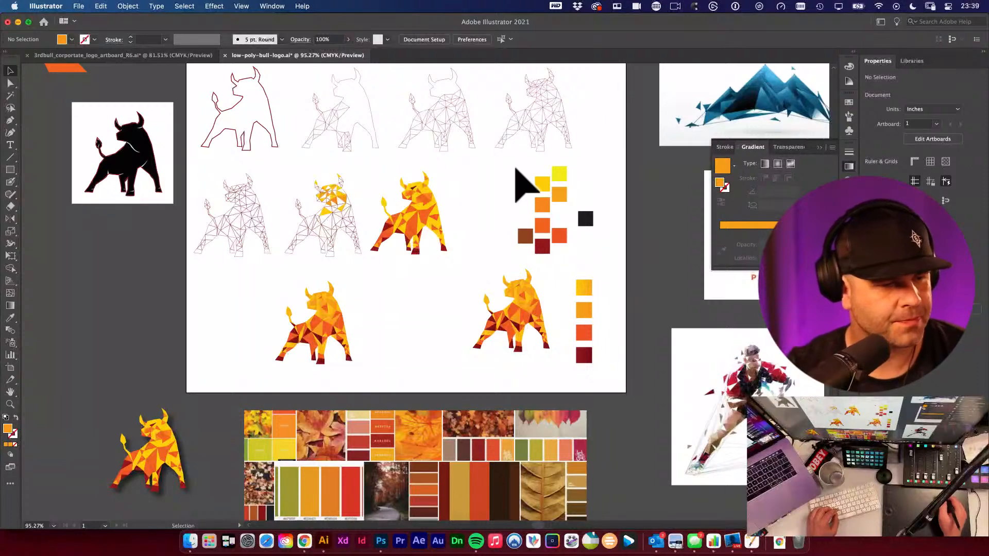
- Zoom in closely on the head of the duplicated bull in the artboard's bottom row
{"action": "scroll", "coordinate": [570, 288], "scroll_direction": "down", "scroll_amount": 5}
{"action": "scroll", "coordinate": [571, 288], "scroll_direction": "right", "scroll_amount": 5}
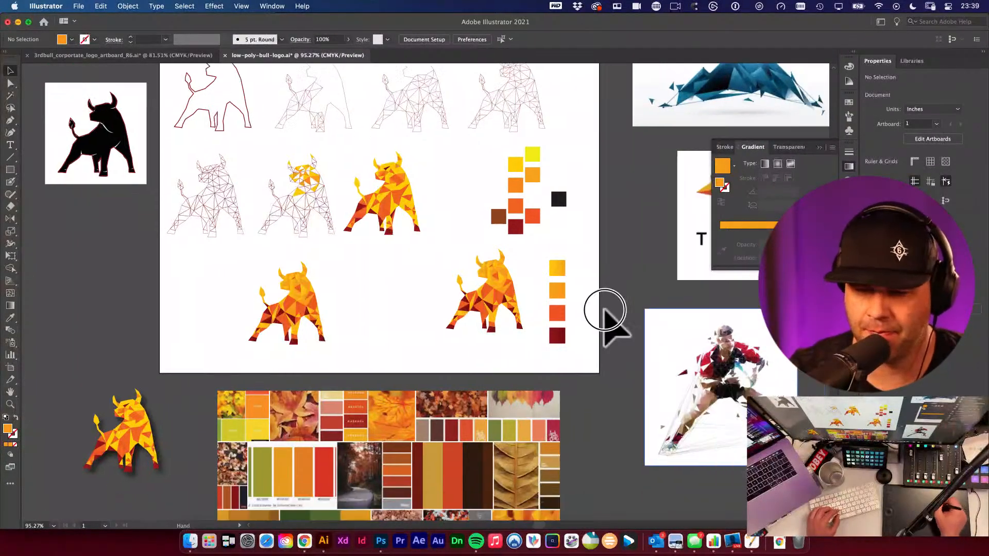
{"action": "left_click_drag", "start_coordinate": [681, 376], "coordinate": [720, 377]}
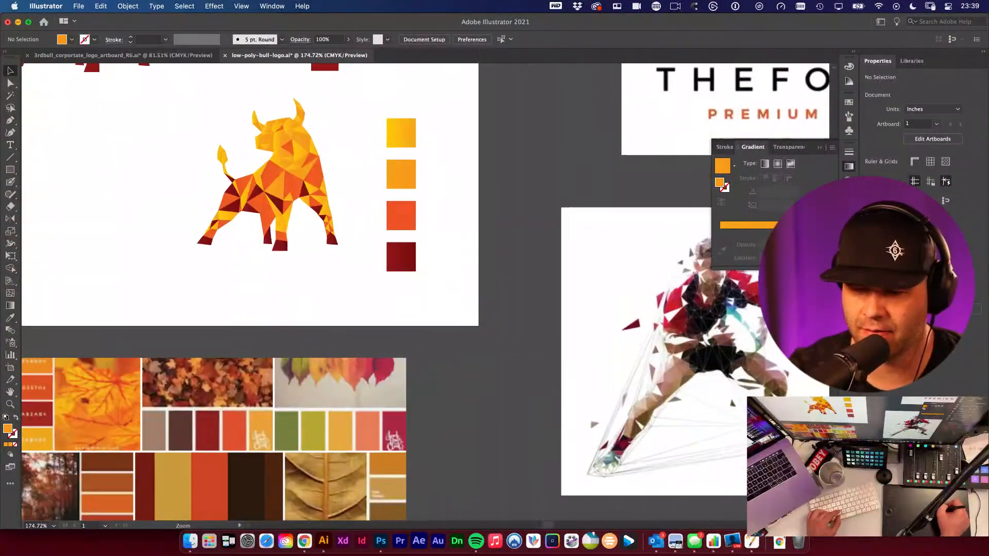
{"action": "left_click_drag", "start_coordinate": [660, 372], "coordinate": [547, 330]}
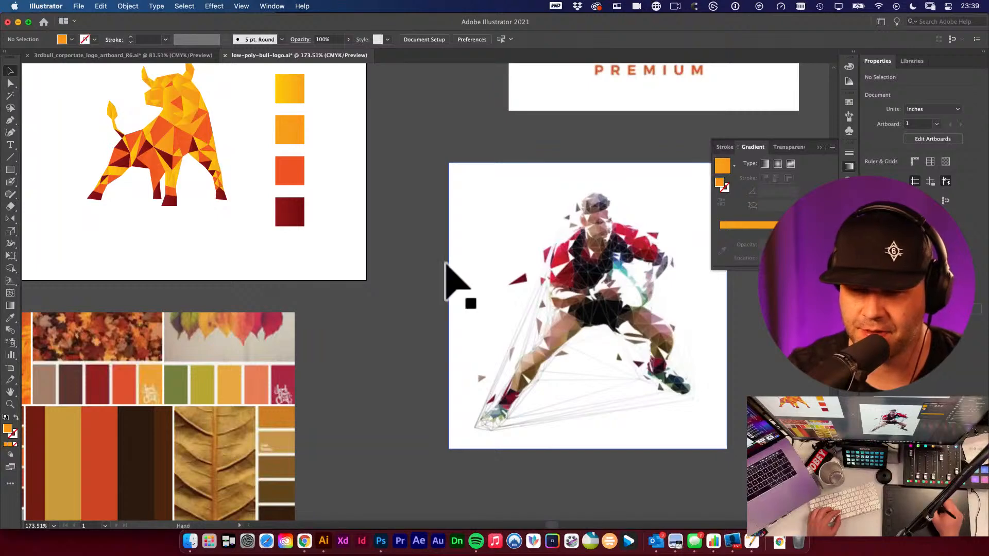
{"action": "left_click_drag", "start_coordinate": [267, 228], "coordinate": [508, 299]}
{"action": "left_click_drag", "start_coordinate": [276, 265], "coordinate": [472, 276]}
{"action": "mouse_move", "coordinate": [295, 247]}
{"action": "left_mouse_down"}
{"action": "mouse_move", "coordinate": [362, 270]}
{"action": "mouse_move", "coordinate": [285, 231]}
{"action": "mouse_move", "coordinate": [278, 248]}
{"action": "left_mouse_up"}
{"action": "left_click", "coordinate": [231, 229]}
{"action": "left_click_drag", "start_coordinate": [85, 193], "coordinate": [340, 259]}
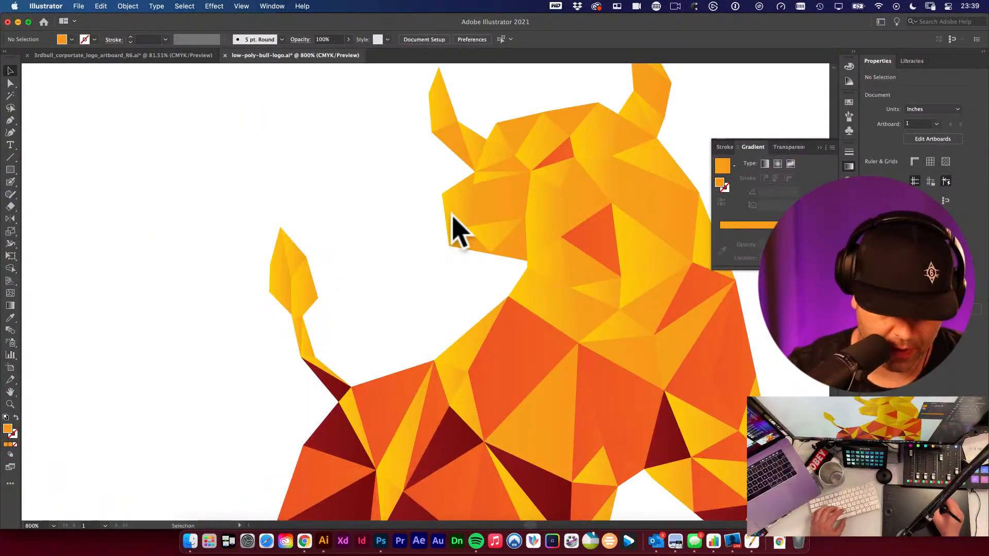
{"action": "key", "text": "p"}
{"action": "left_click_drag", "start_coordinate": [515, 270], "coordinate": [393, 318]}
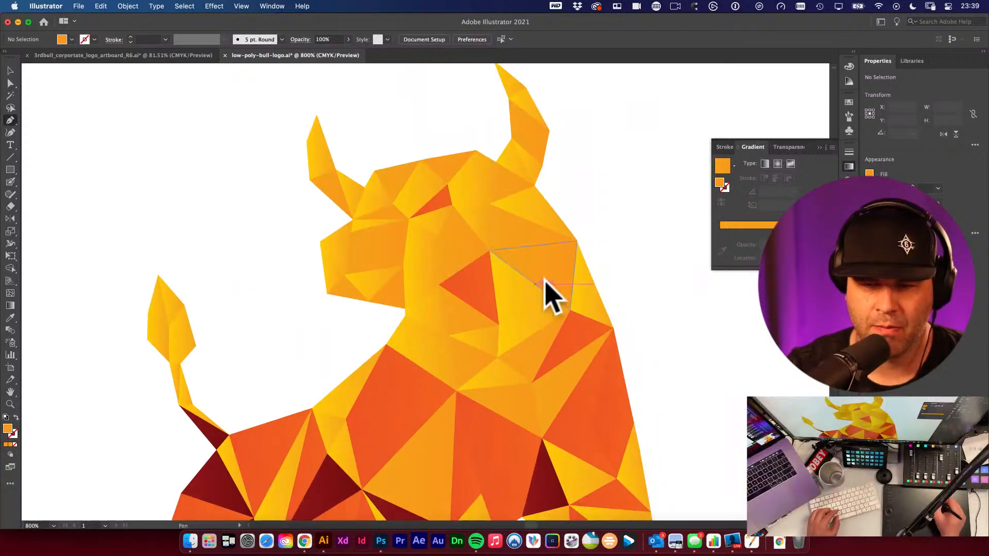
{"action": "key", "text": "backslash"}
{"action": "mouse_move", "coordinate": [625, 152]}
{"action": "left_mouse_down"}
{"action": "mouse_move", "coordinate": [659, 155]}
{"action": "mouse_move", "coordinate": [653, 194]}
{"action": "left_mouse_up"}
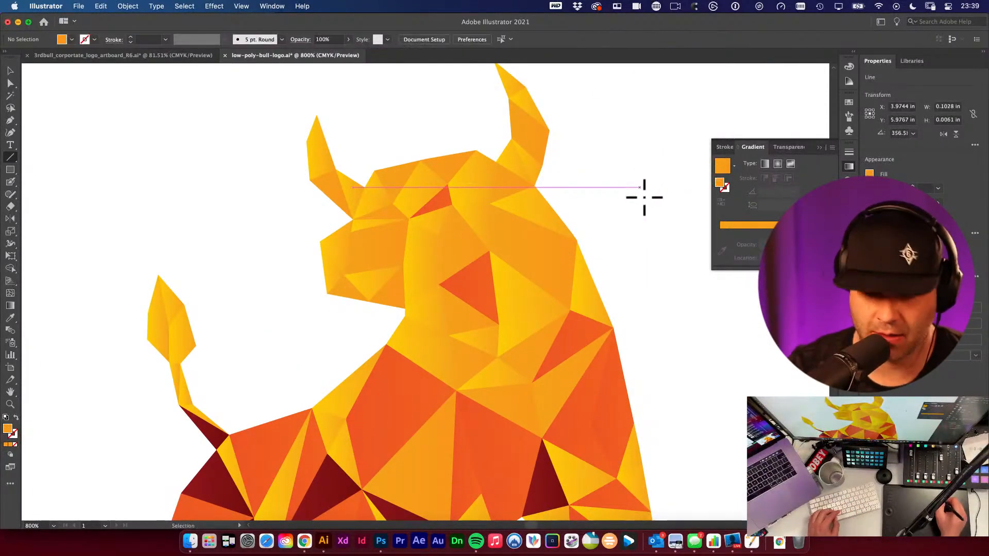
{"action": "key", "text": "ctrl+z"}
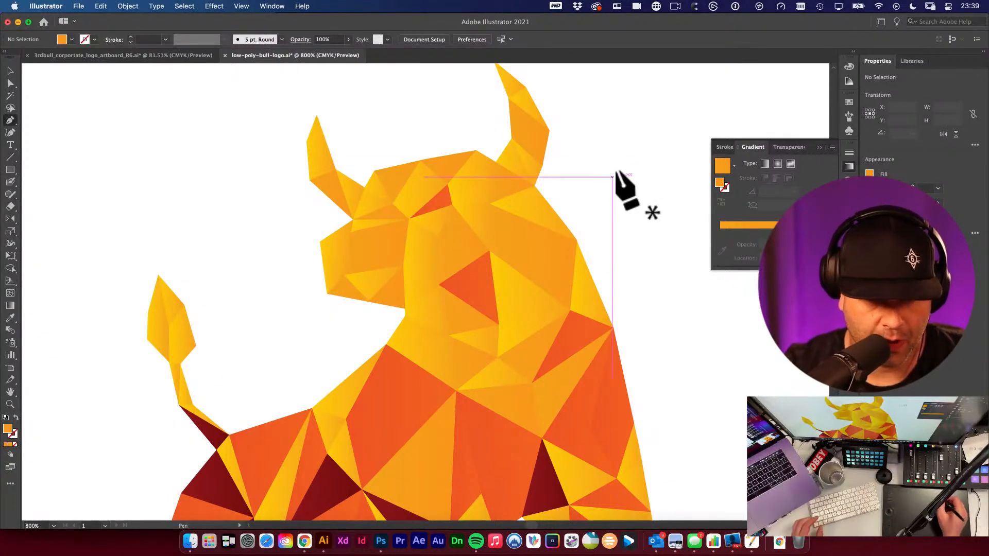
- Draw a small orange triangle shard just right of the bull's neck with the Pen tool
{"action": "key", "text": "space"}
{"action": "left_click_drag", "start_coordinate": [532, 239], "coordinate": [416, 254]}
{"action": "left_click", "coordinate": [500, 249]}
{"action": "left_click", "coordinate": [529, 258]}
{"action": "left_click", "coordinate": [523, 288]}
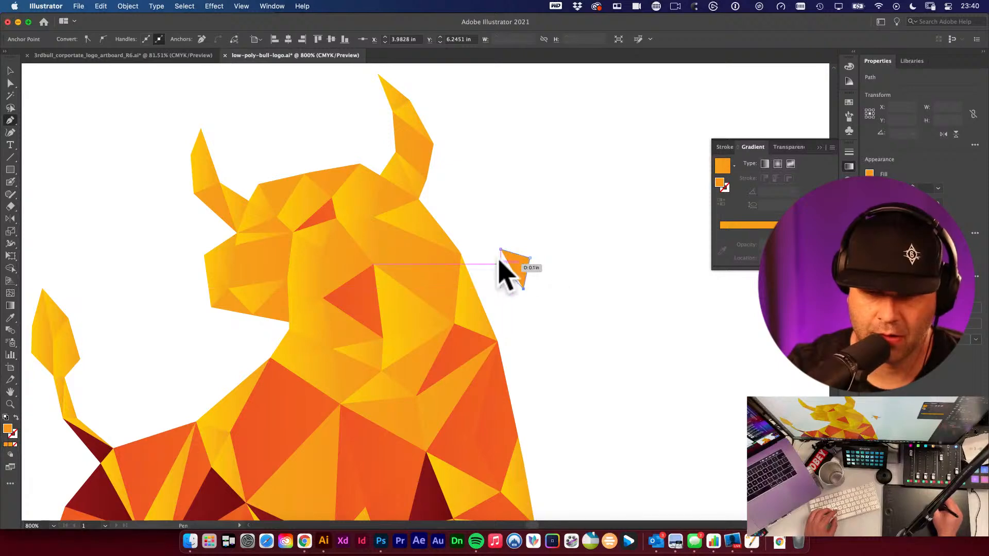
{"action": "left_click", "coordinate": [500, 250]}
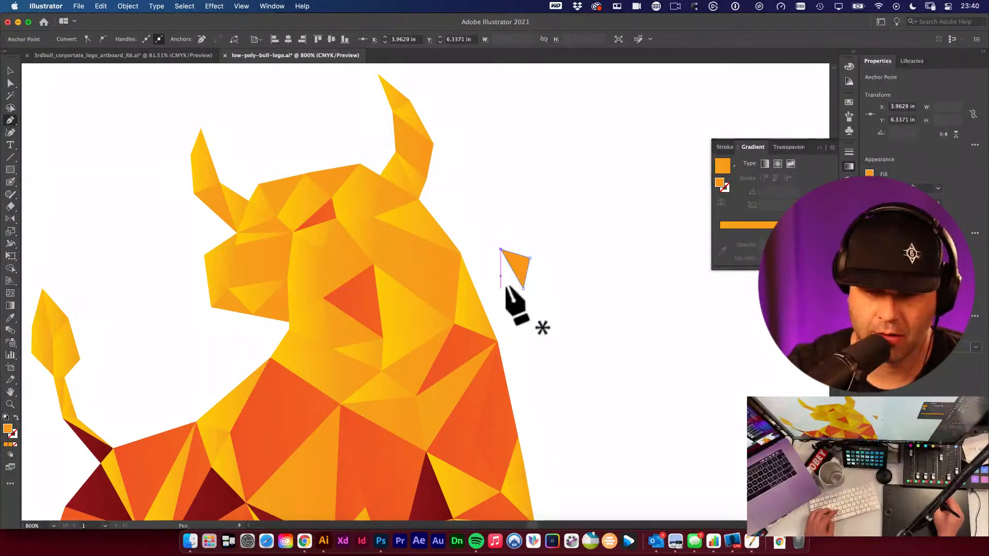
- Draw another small triangle shard above the first one, beside the bull's horn
{"action": "left_click", "coordinate": [504, 168]}
{"action": "left_click", "coordinate": [520, 139]}
{"action": "left_click", "coordinate": [526, 167]}
{"action": "left_click", "coordinate": [504, 167]}
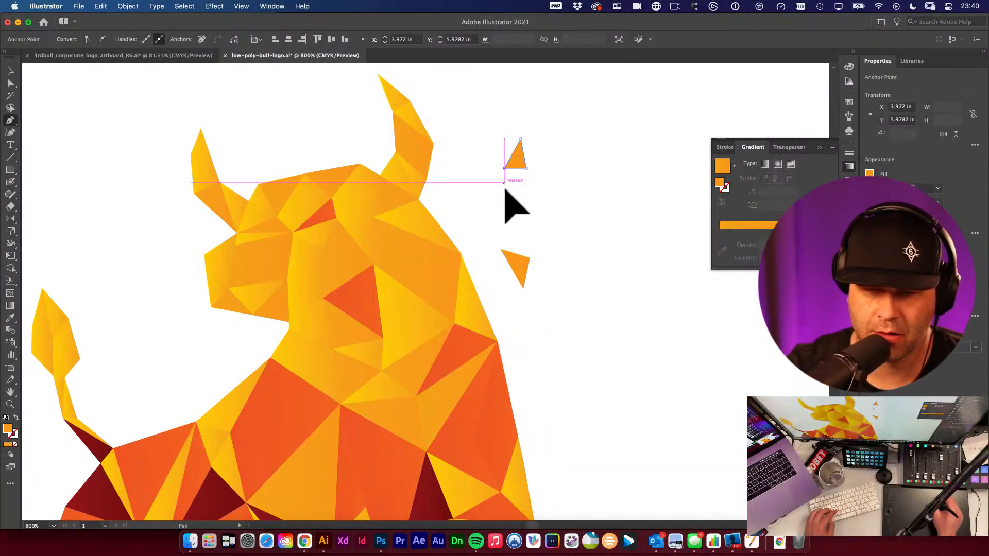
- Draw small triangle shards left of the bull's muzzle and beside its tail
{"action": "scroll", "coordinate": [412, 201], "scroll_direction": "left", "scroll_amount": 5}
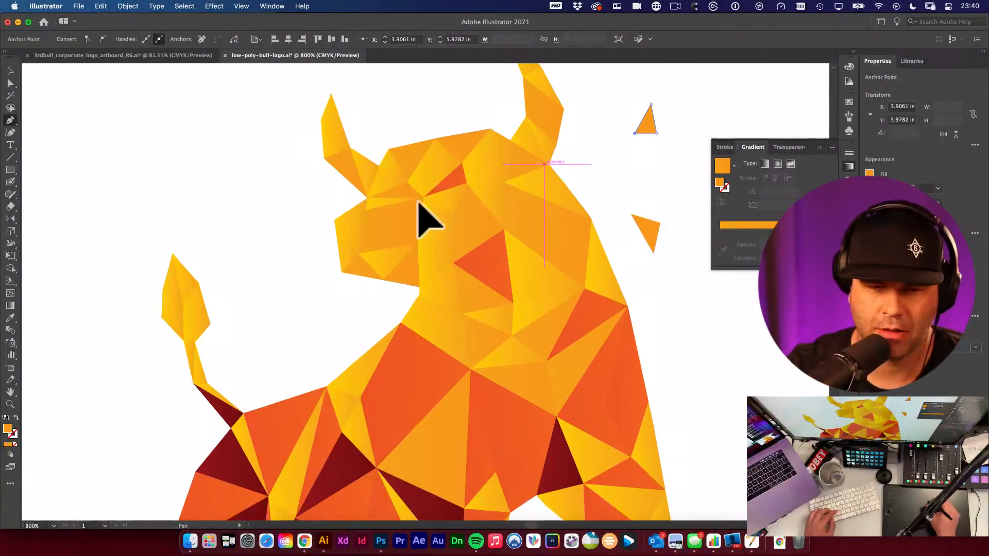
{"action": "left_click", "coordinate": [307, 209]}
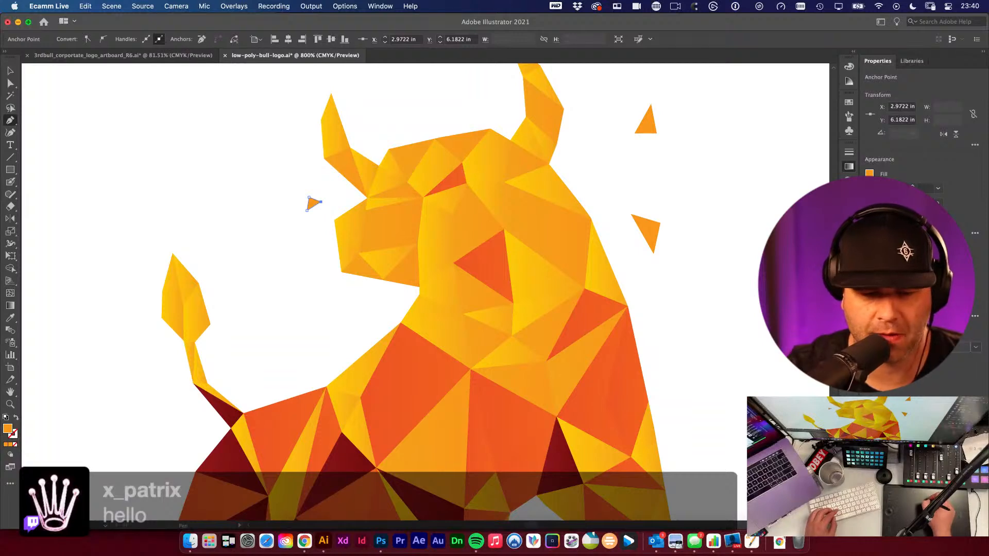
{"action": "left_click", "coordinate": [207, 169]}
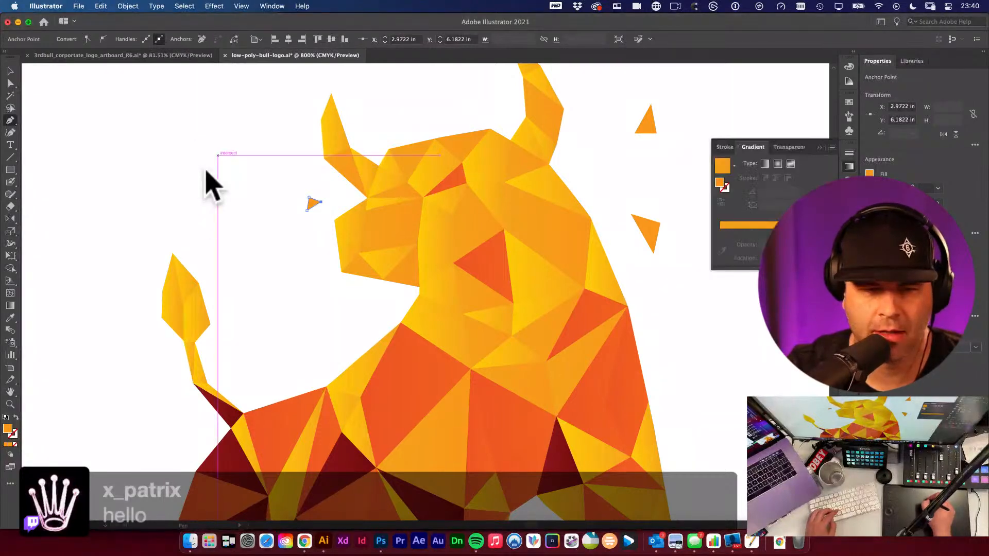
{"action": "left_click", "coordinate": [367, 311], "text": "alt+super"}
{"action": "left_click", "coordinate": [367, 311], "text": "alt+super"}
{"action": "left_click", "coordinate": [382, 330], "text": "super"}
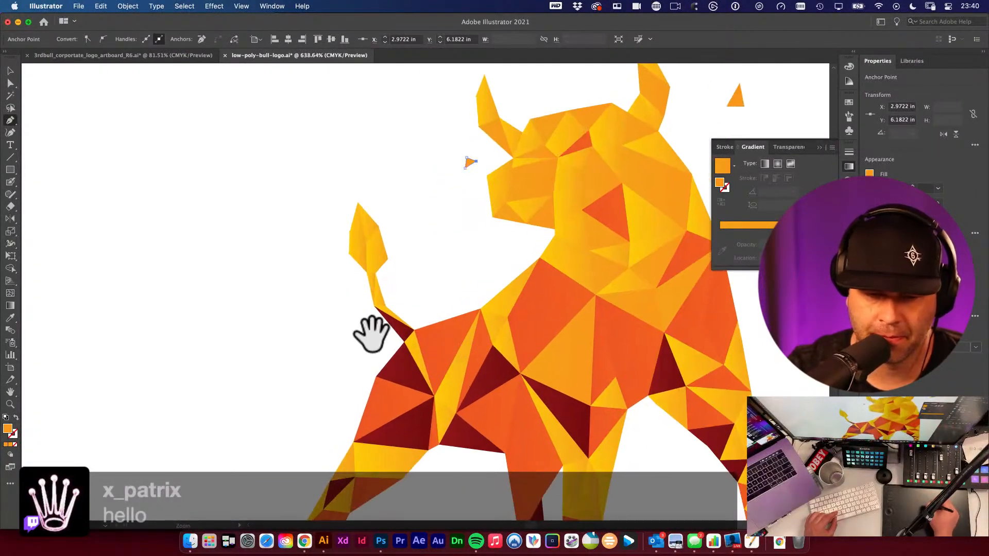
{"action": "left_click", "coordinate": [315, 295]}
{"action": "left_click_drag", "start_coordinate": [299, 310], "coordinate": [314, 310]}
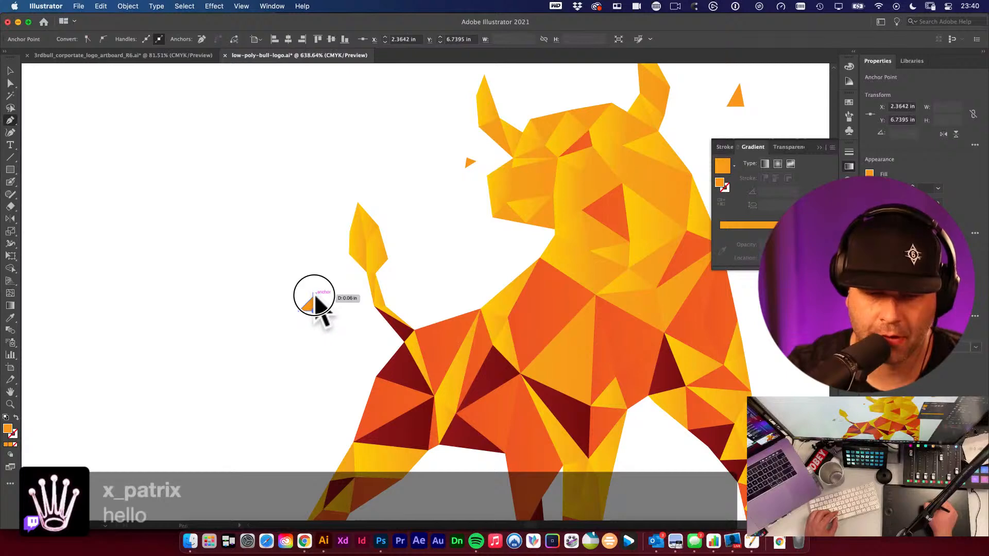
{"action": "left_click", "coordinate": [314, 295]}
- Draw a small triangle shard just left of the bull's rump
{"action": "left_click", "coordinate": [423, 300], "text": "alt+super"}
{"action": "left_click", "coordinate": [425, 299], "text": "alt+super"}
{"action": "left_click", "coordinate": [426, 299], "text": "alt+super"}
{"action": "left_click", "coordinate": [426, 298], "text": "alt+super"}
{"action": "left_click", "coordinate": [426, 299], "text": "alt+super"}
{"action": "left_click_drag", "start_coordinate": [598, 330], "coordinate": [329, 283]}
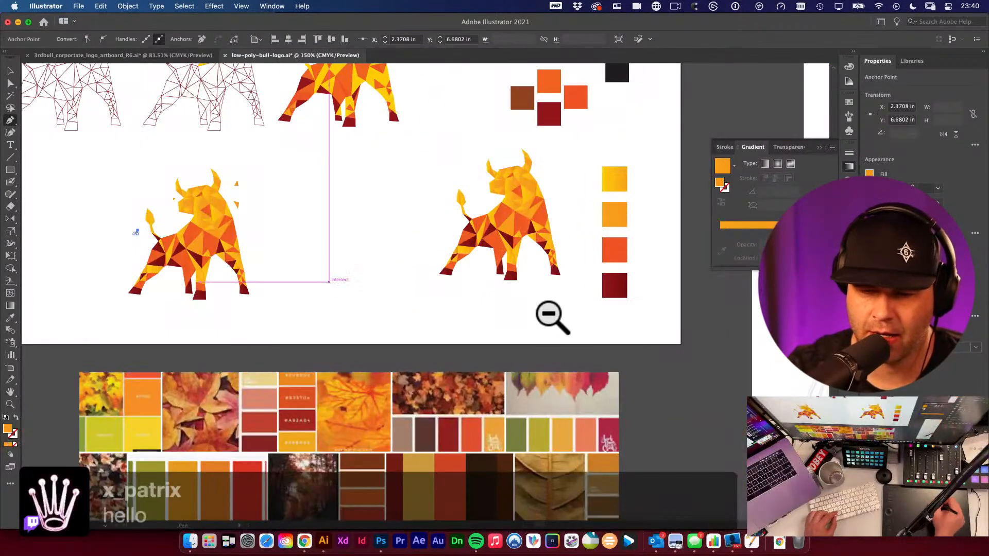
{"action": "left_click_drag", "start_coordinate": [549, 314], "coordinate": [368, 300]}
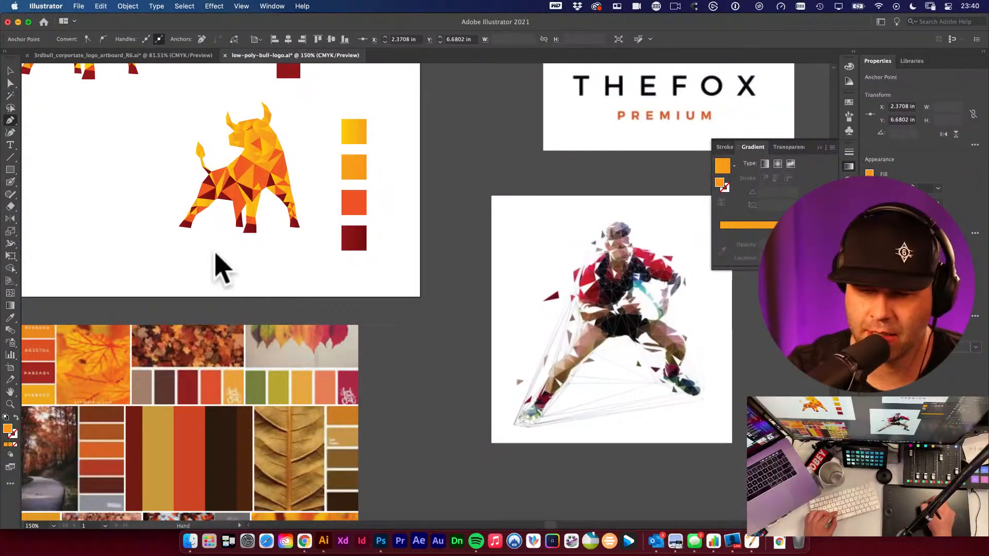
{"action": "left_click_drag", "start_coordinate": [215, 252], "coordinate": [558, 288]}
{"action": "left_click_drag", "start_coordinate": [251, 237], "coordinate": [456, 300]}
{"action": "left_click_drag", "start_coordinate": [216, 230], "coordinate": [343, 223]}
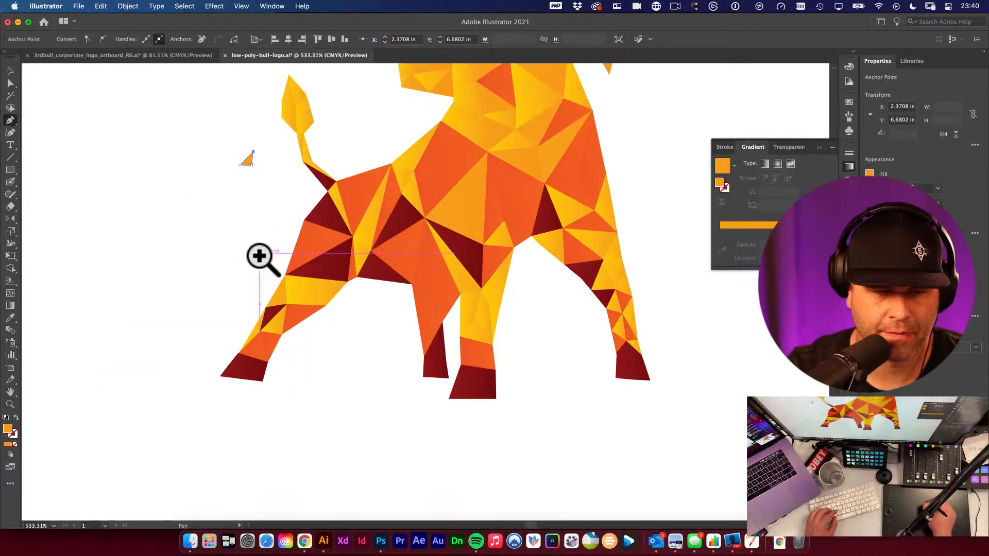
{"action": "left_click", "coordinate": [281, 237]}
{"action": "left_click", "coordinate": [271, 265]}
{"action": "left_click", "coordinate": [271, 240]}
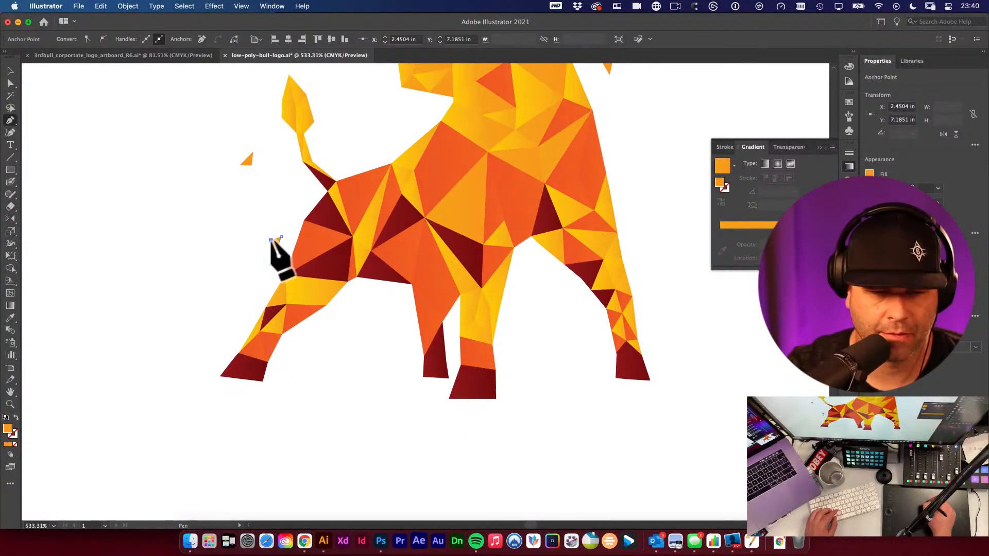
{"action": "left_click", "coordinate": [281, 237]}
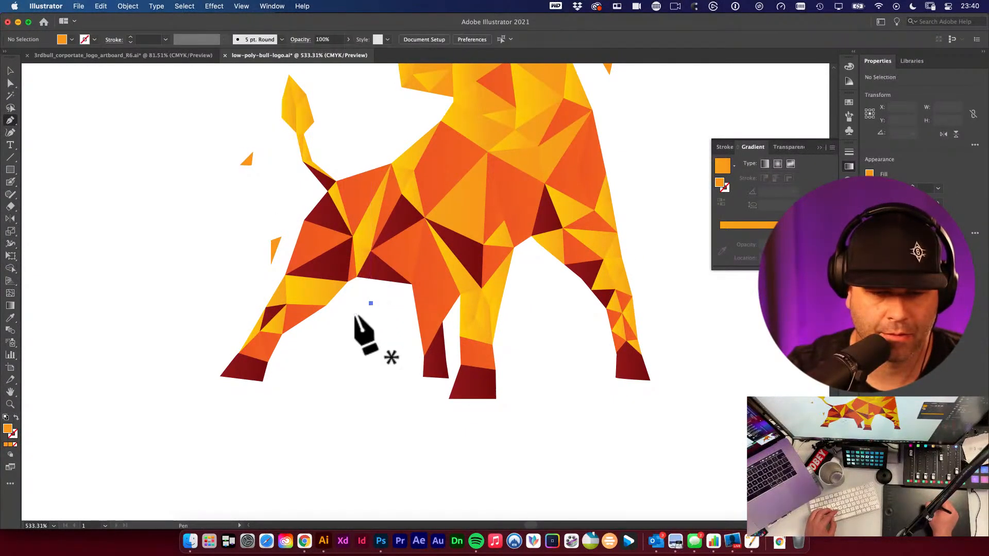
- Add more small triangle shards below the bull's belly and left of its hindquarters
{"action": "left_click_drag", "start_coordinate": [356, 311], "coordinate": [370, 304]}
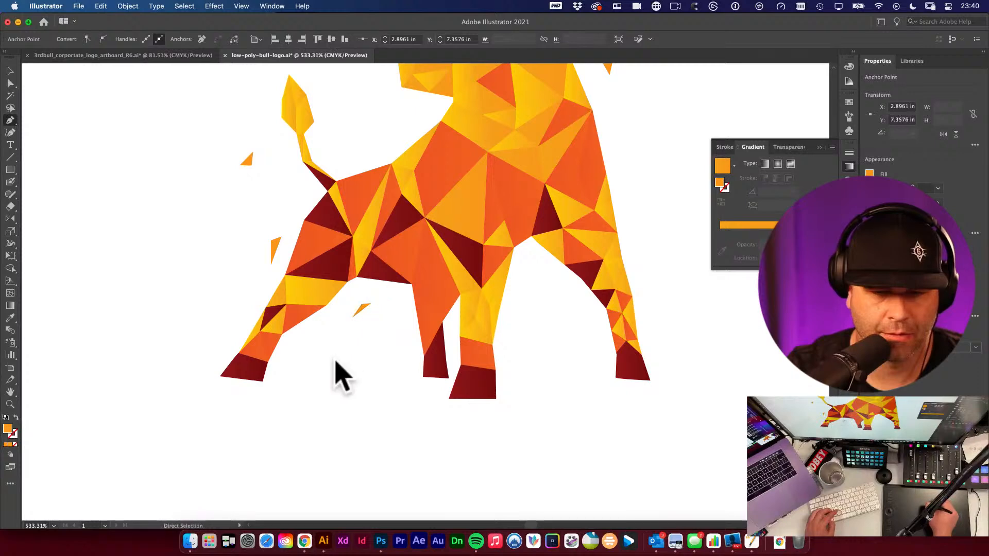
{"action": "left_click_drag", "start_coordinate": [284, 225], "coordinate": [290, 229]}
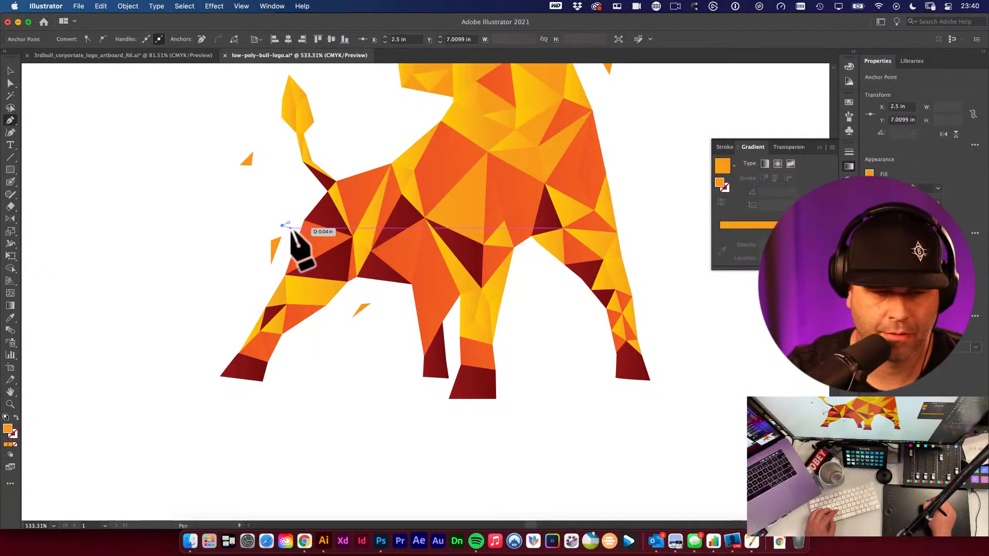
{"action": "left_click", "coordinate": [289, 223]}
{"action": "left_click", "coordinate": [286, 168]}
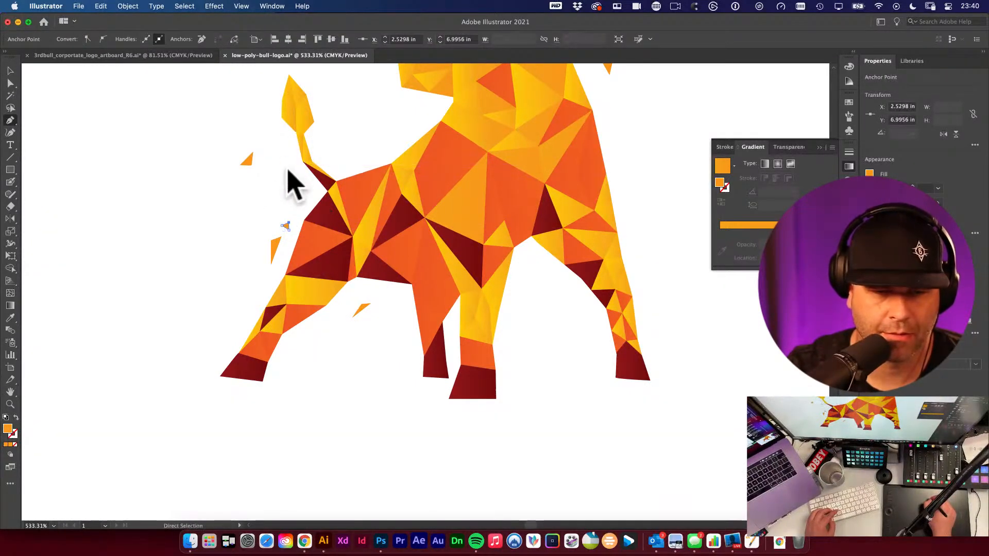
{"action": "left_click", "coordinate": [276, 193]}
{"action": "left_click", "coordinate": [282, 189]}
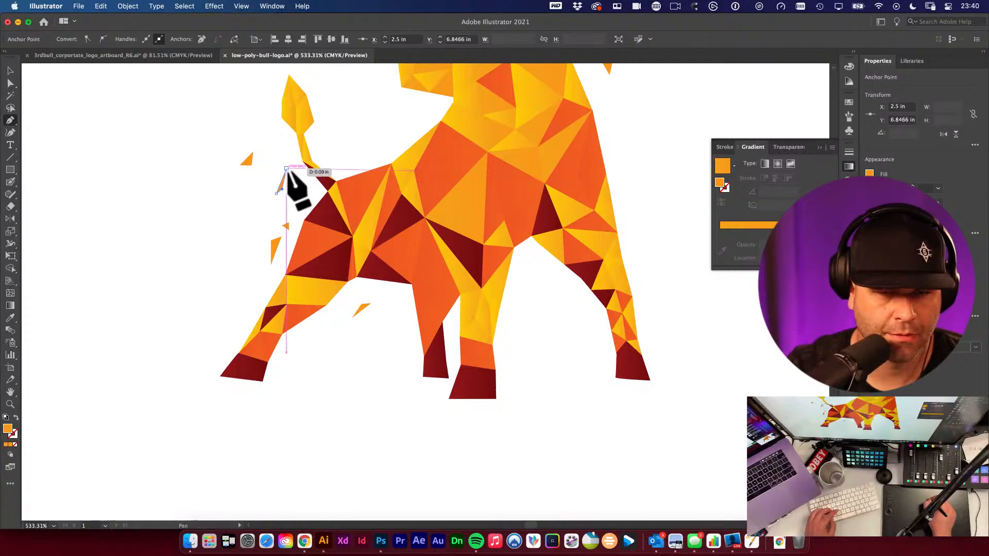
{"action": "left_click", "coordinate": [283, 175]}
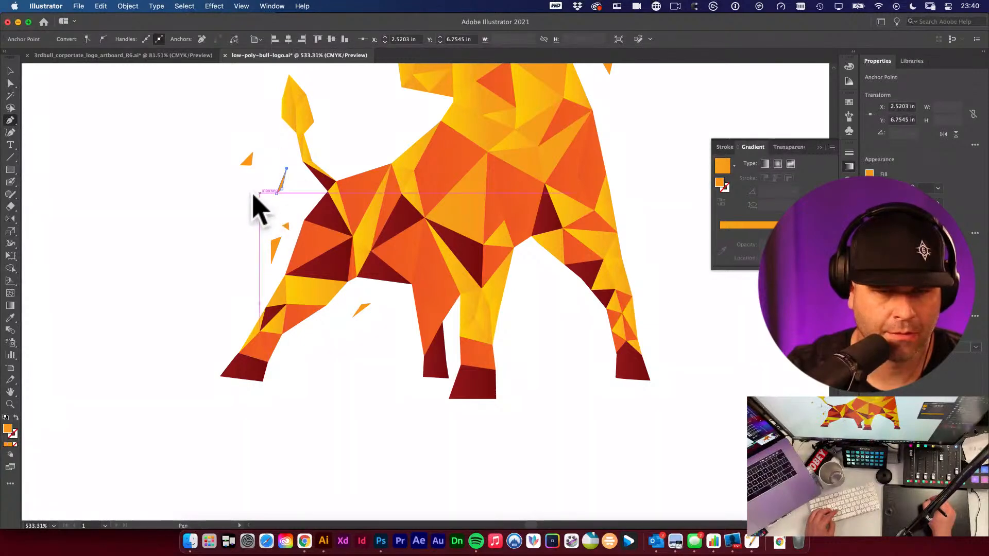
- Draw small shards beside the raised hind leg and near the tail tip
{"action": "left_click", "coordinate": [228, 304]}
{"action": "left_click", "coordinate": [212, 326]}
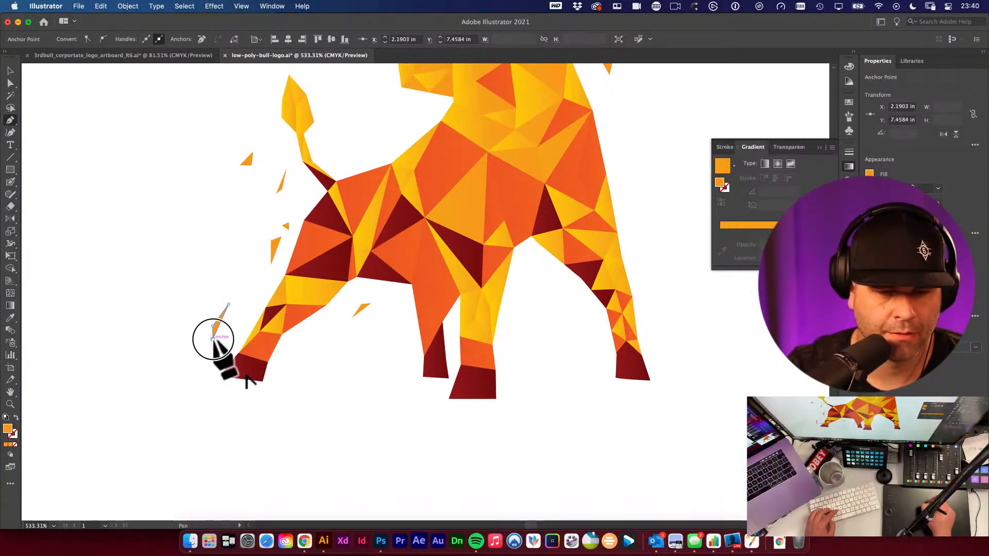
{"action": "left_click", "coordinate": [265, 181], "text": "super"}
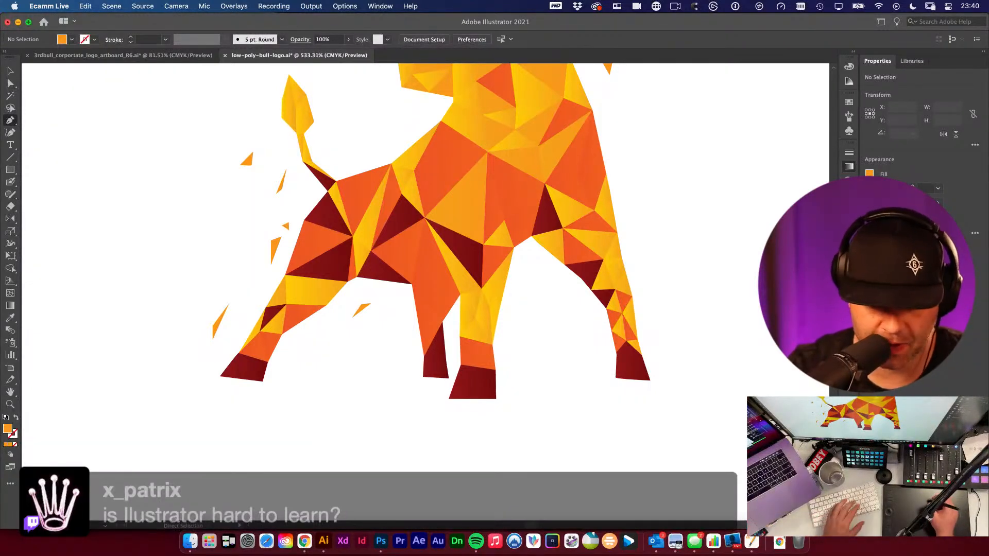
{"action": "left_click", "coordinate": [264, 210]}
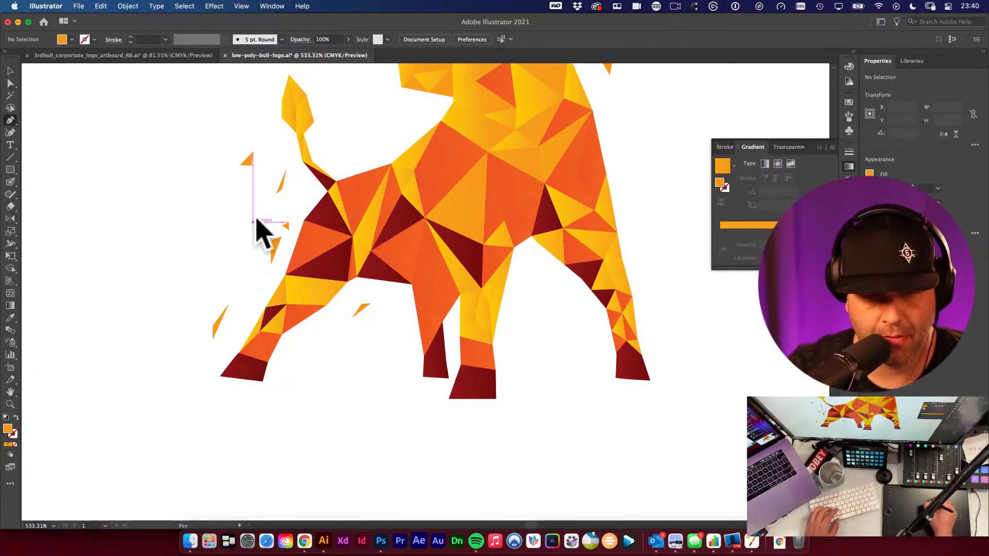
{"action": "scroll", "coordinate": [296, 237], "scroll_direction": "up", "scroll_amount": 5}
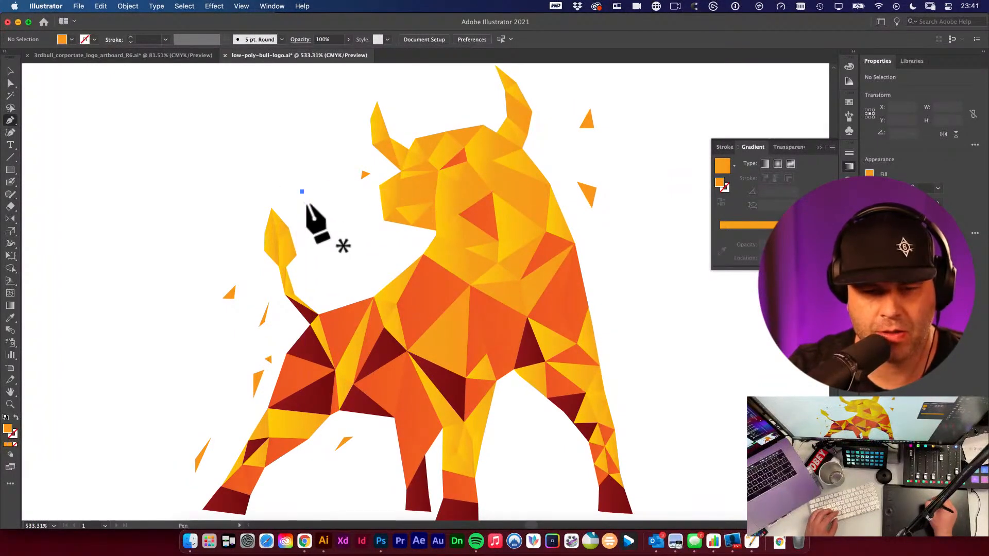
{"action": "left_click", "coordinate": [302, 193]}
{"action": "left_click_drag", "start_coordinate": [309, 198], "coordinate": [302, 191]}
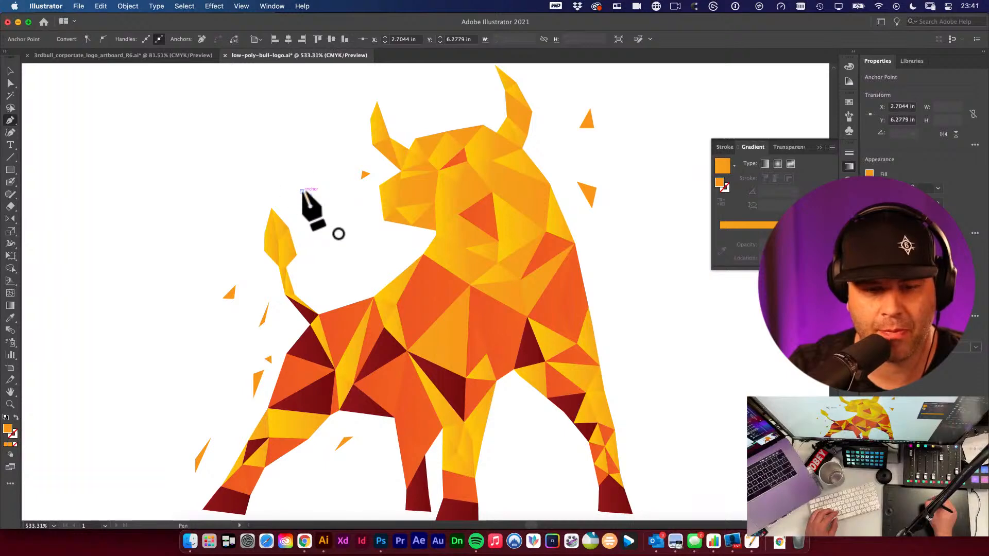
{"action": "left_click", "coordinate": [303, 192]}
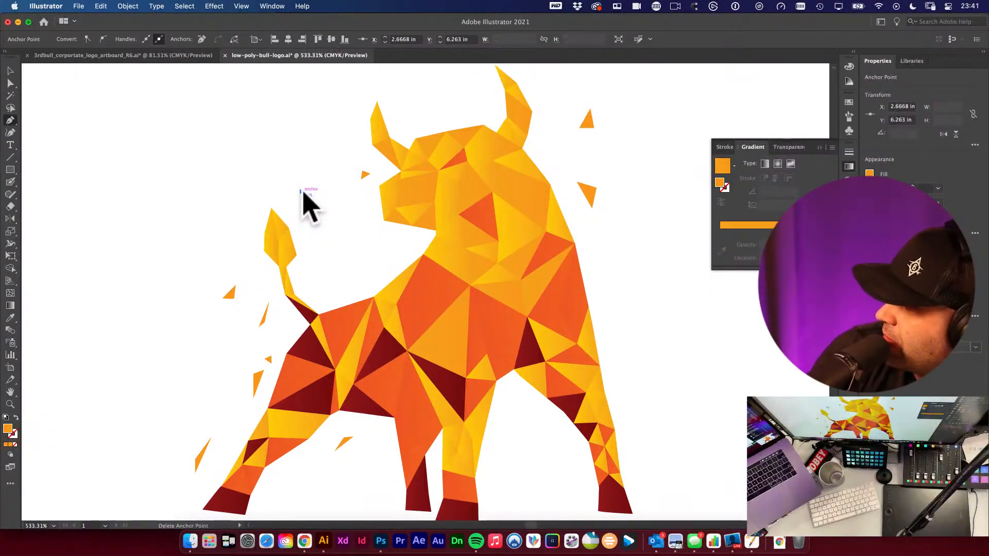
{"action": "left_click_drag", "start_coordinate": [304, 194], "coordinate": [546, 77]}
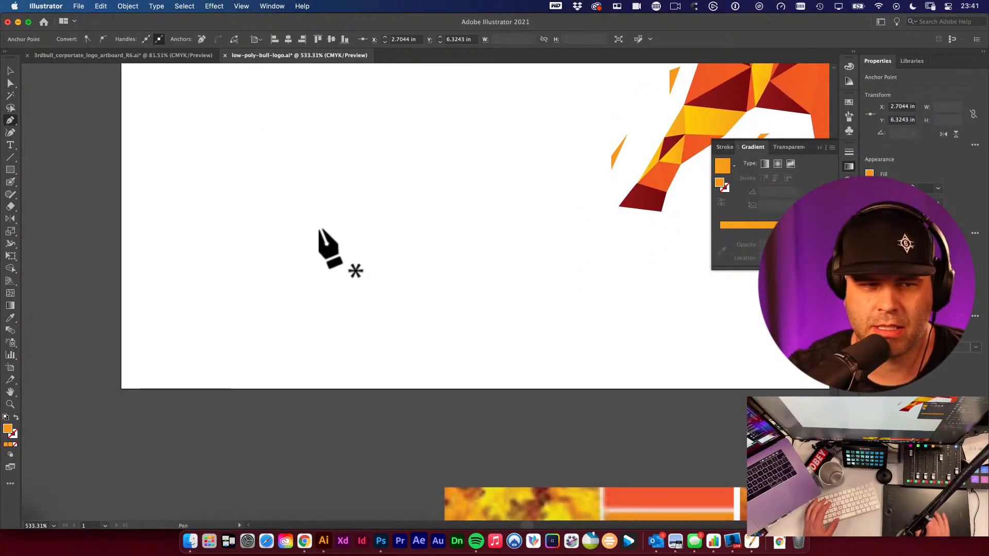
{"action": "left_click", "coordinate": [480, 172]}
{"action": "left_click", "coordinate": [594, 210]}
{"action": "left_click_drag", "start_coordinate": [493, 131], "coordinate": [319, 216]}
{"action": "left_click", "coordinate": [192, 164]}
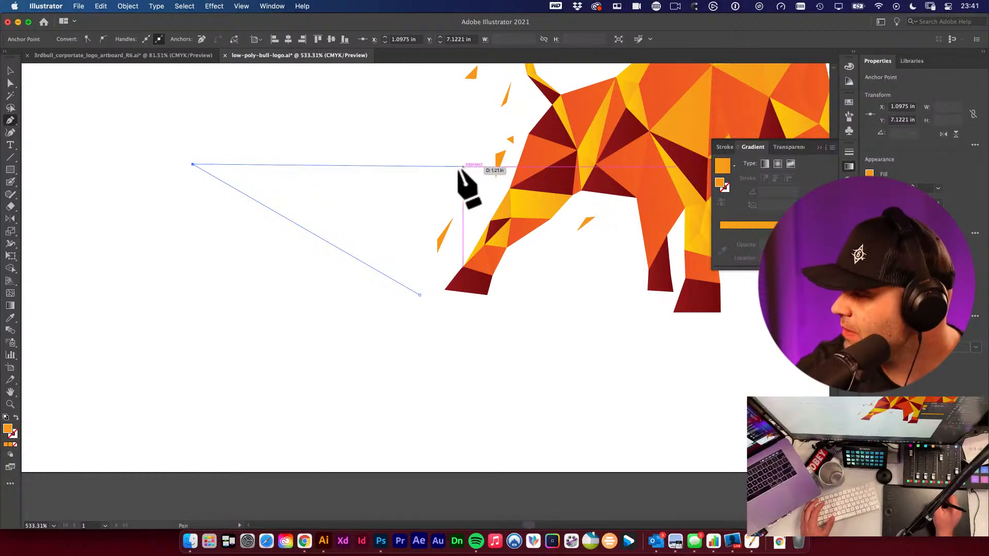
{"action": "left_click", "coordinate": [7, 70]}
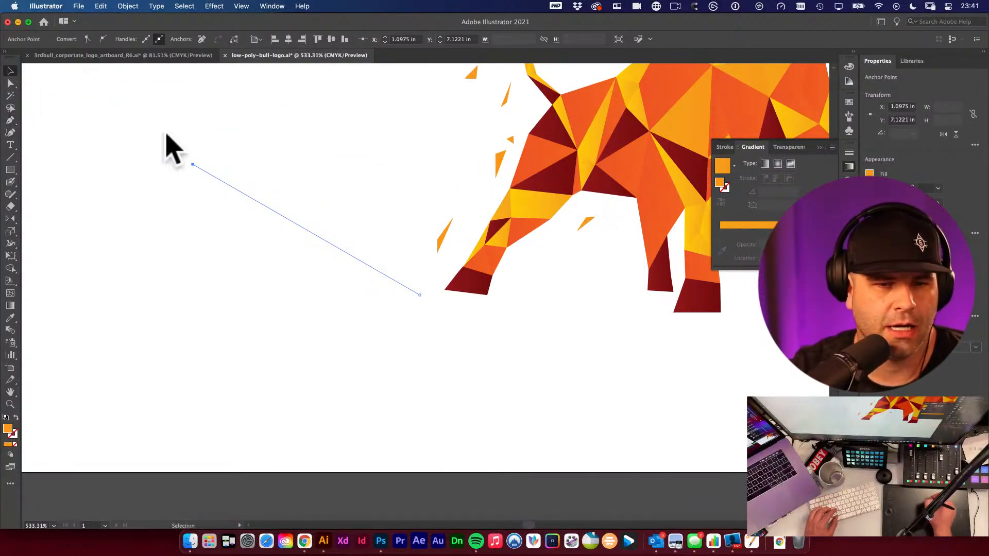
{"action": "left_click", "coordinate": [240, 167], "text": "super"}
{"action": "left_click_drag", "start_coordinate": [518, 292], "coordinate": [348, 208]}
{"action": "left_click_drag", "start_coordinate": [164, 180], "coordinate": [288, 274]}
{"action": "key", "text": "Delete"}
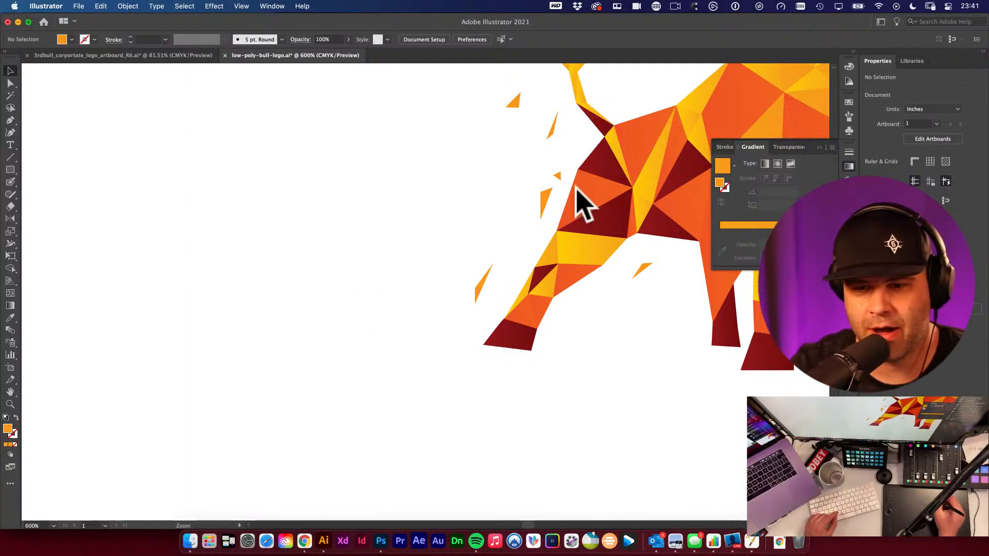
{"action": "left_click", "coordinate": [551, 246], "text": "alt+super"}
{"action": "left_click", "coordinate": [549, 252], "text": "alt+super"}
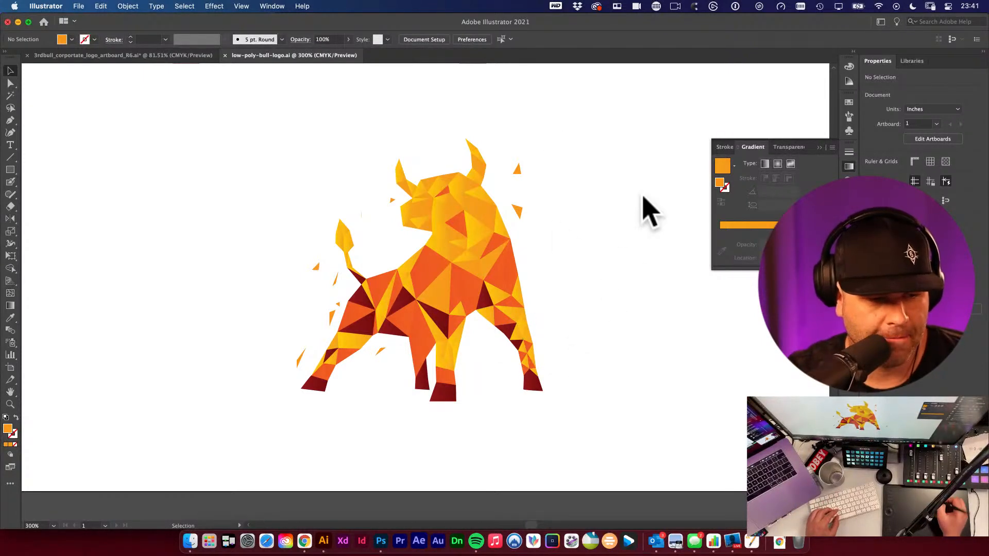
{"action": "left_click_drag", "start_coordinate": [456, 273], "coordinate": [506, 318]}
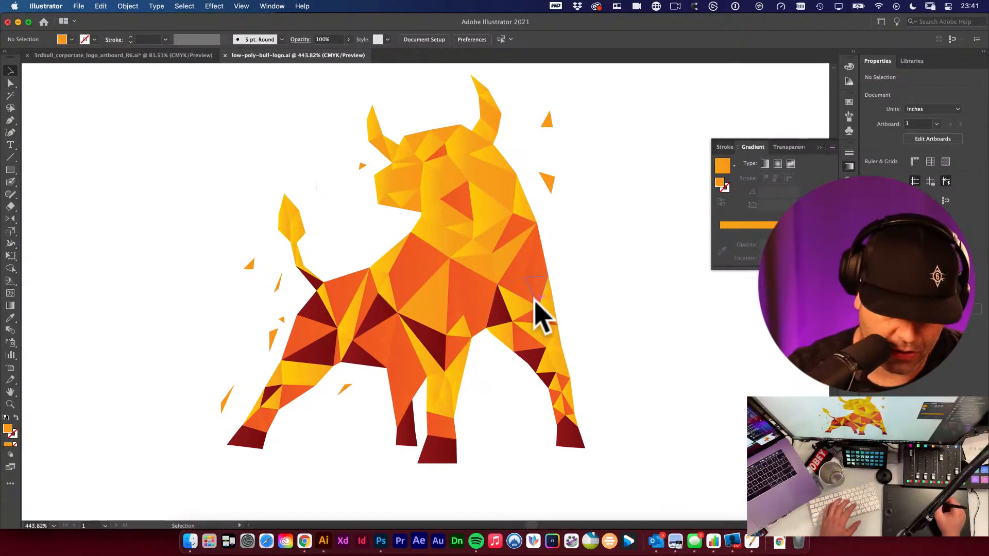
{"action": "key", "text": "p"}
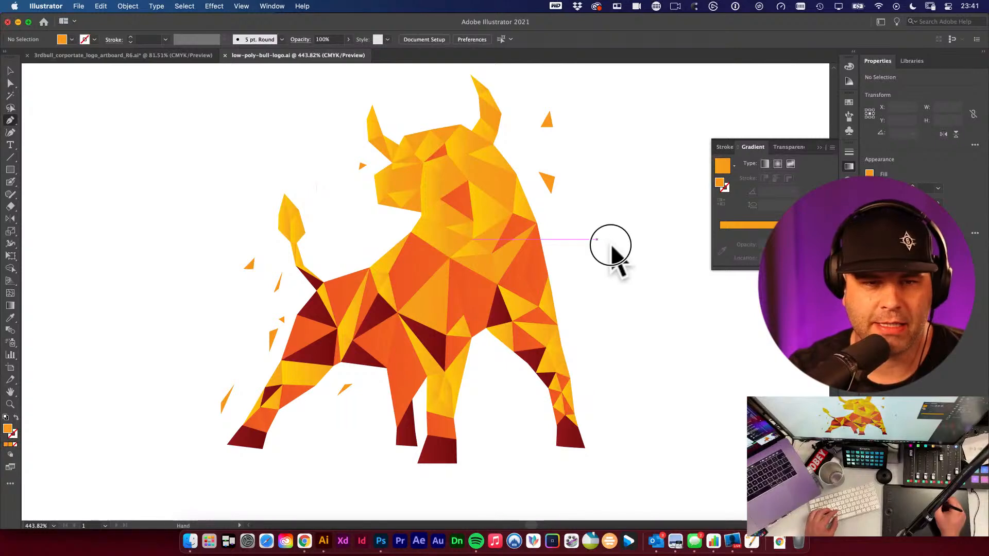
{"action": "left_click_drag", "start_coordinate": [607, 249], "coordinate": [559, 265]}
{"action": "left_click", "coordinate": [560, 280], "text": "alt+super"}
{"action": "key", "text": "v"}
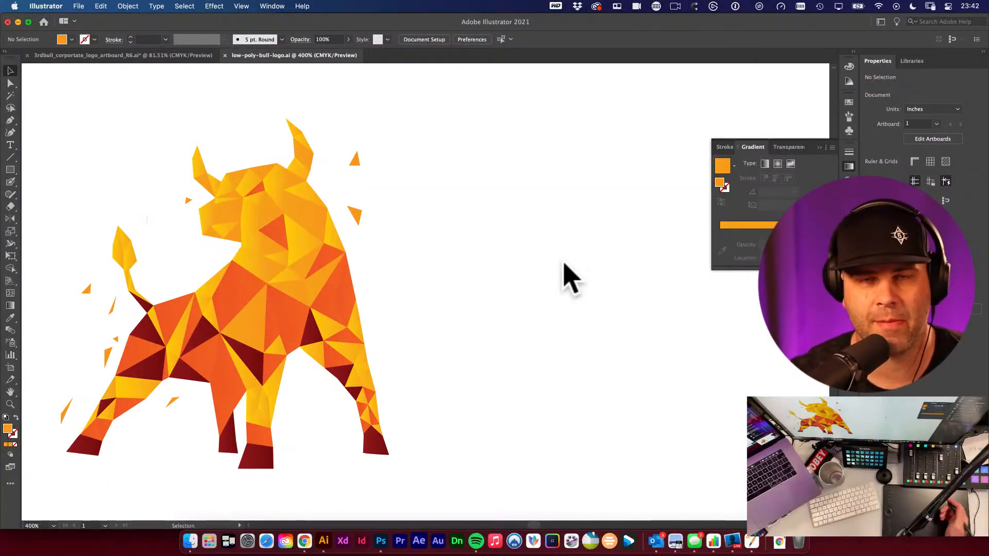
- Add the text derrickmitchell.com and move it above the bull near the top of the artboard
{"action": "key", "text": "t"}
{"action": "left_click", "coordinate": [448, 150]}
{"action": "type", "text": "derrickmitchell.com"}
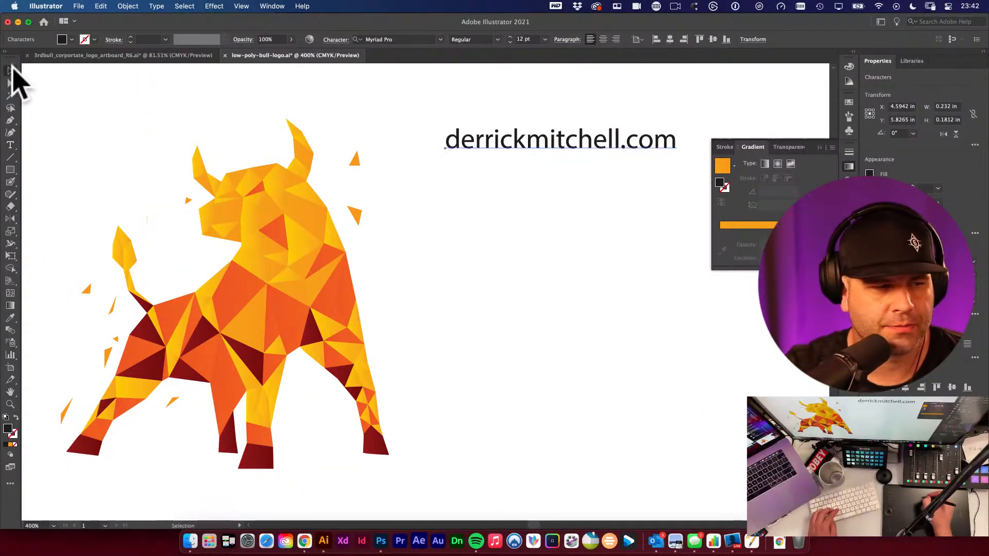
{"action": "left_click_drag", "start_coordinate": [570, 139], "coordinate": [479, 100]}
{"action": "left_click", "coordinate": [499, 168]}
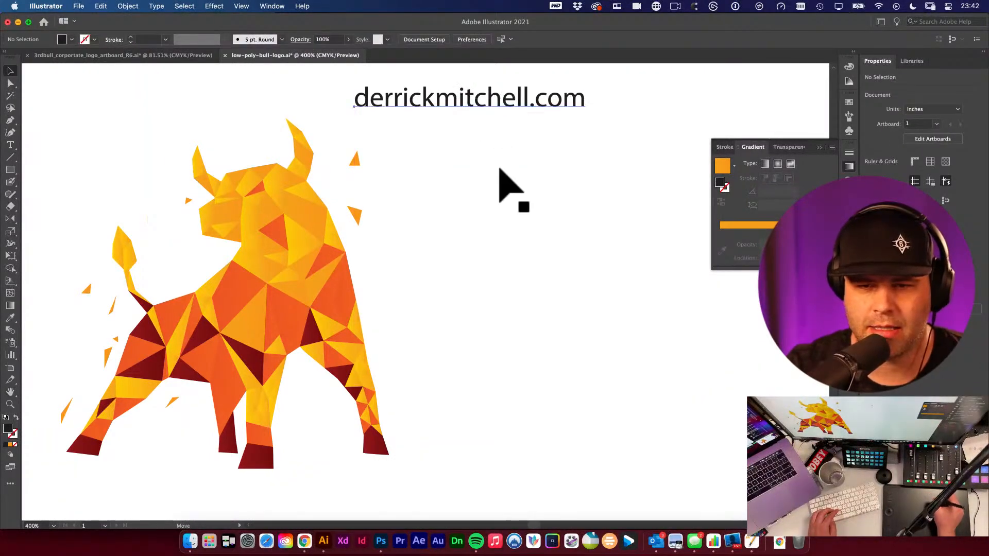
- Switch to the browser and open derrickmitchell.com in a new tab
{"action": "left_click", "coordinate": [305, 541]}
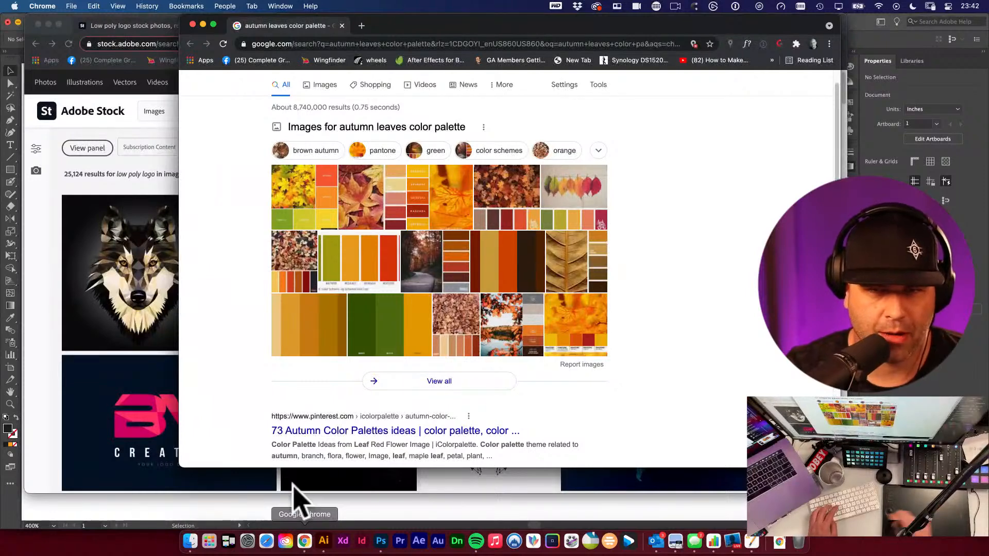
{"action": "key", "text": "super+t"}
{"action": "type", "text": "derrickmitchell.com"}
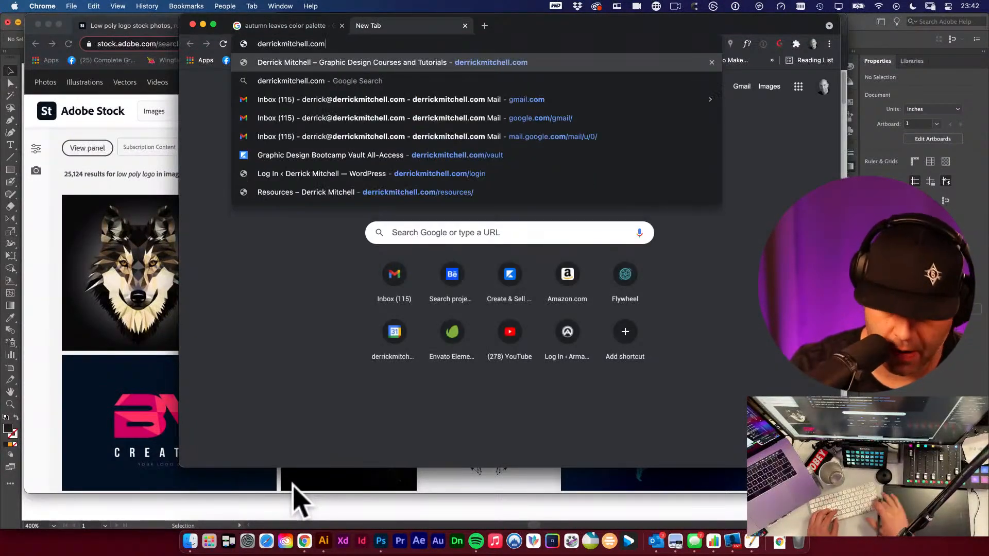
{"action": "key", "text": "Return"}
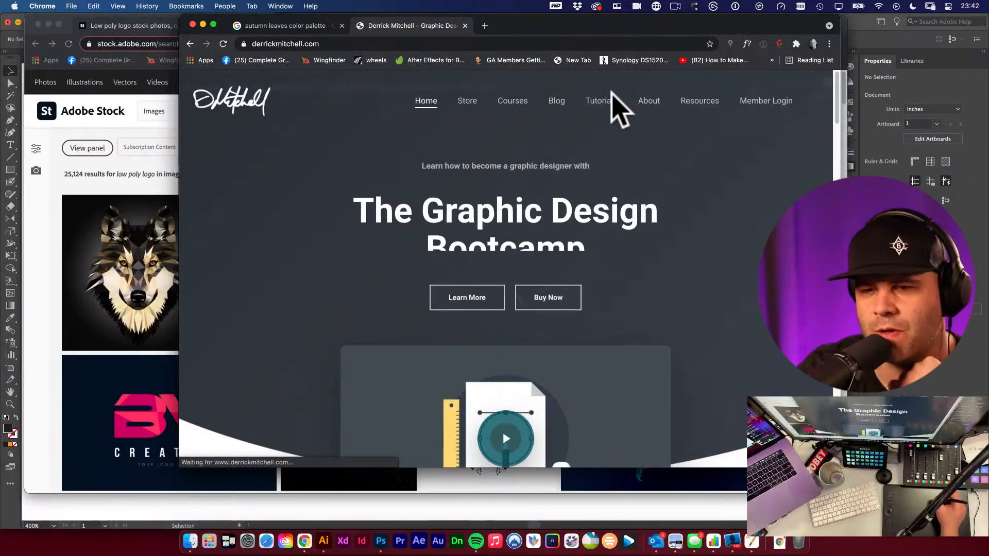
- Browse the site's tutorials page, scrolling through the listed posts and newsletter sign-up
{"action": "left_click", "coordinate": [603, 103]}
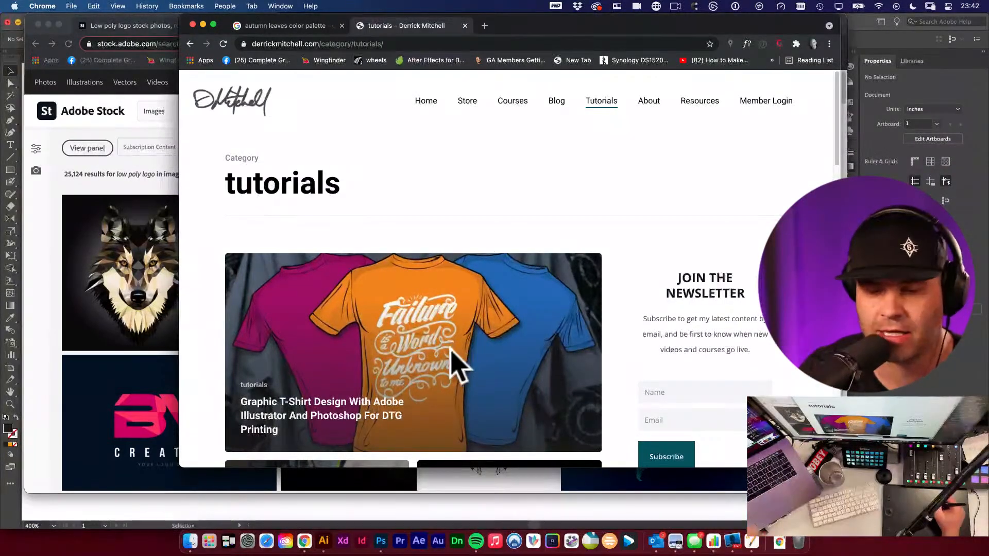
{"action": "left_click_drag", "start_coordinate": [840, 145], "coordinate": [834, 173]}
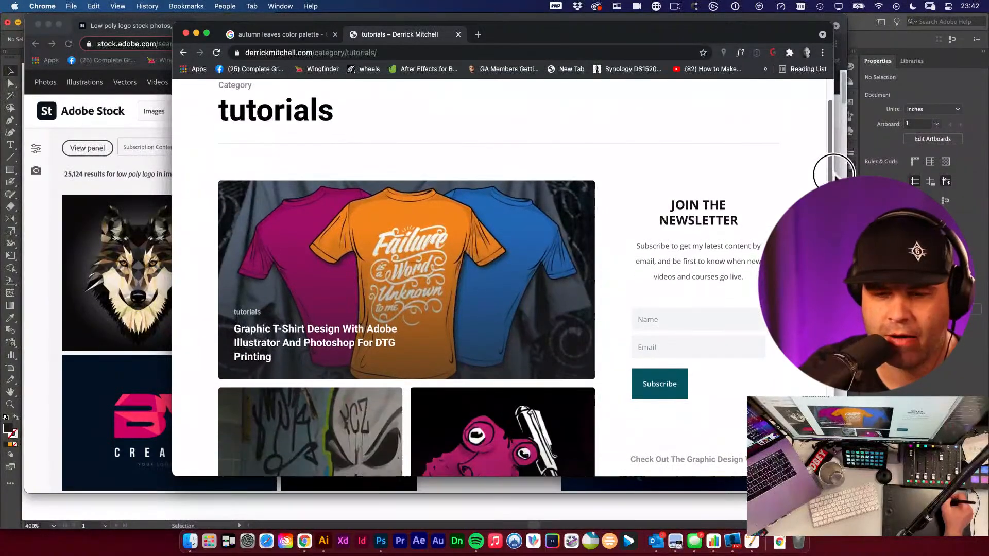
{"action": "left_click", "coordinate": [697, 323]}
{"action": "left_click", "coordinate": [714, 301]}
{"action": "left_click", "coordinate": [727, 313]}
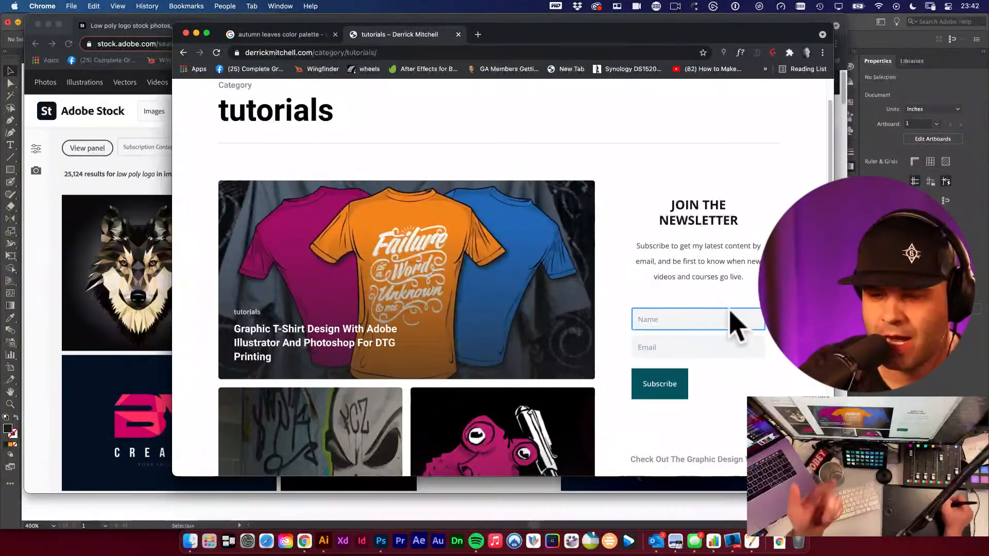
{"action": "left_click", "coordinate": [777, 322]}
{"action": "scroll", "coordinate": [407, 278], "scroll_direction": "down", "scroll_amount": 5}
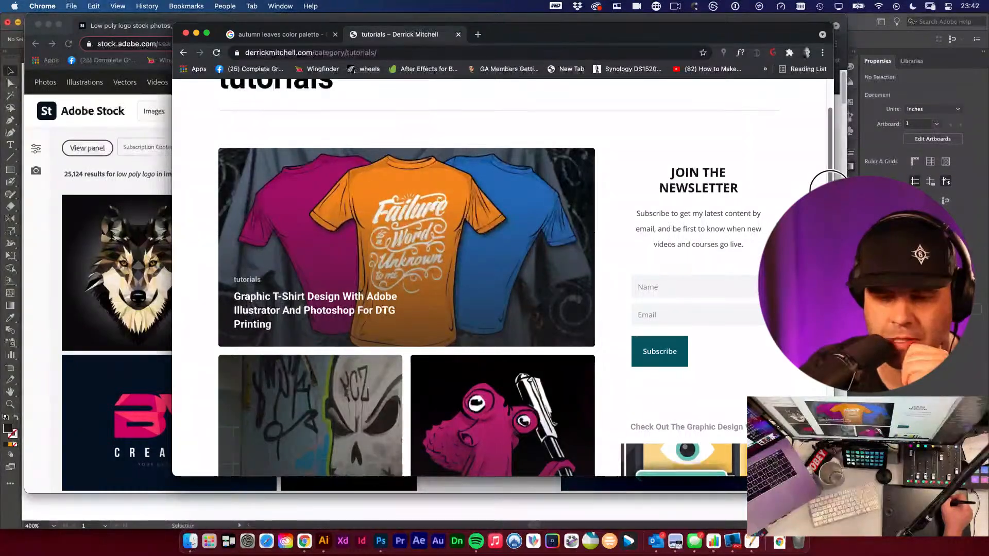
{"action": "scroll", "coordinate": [407, 278], "scroll_direction": "down", "scroll_amount": 10}
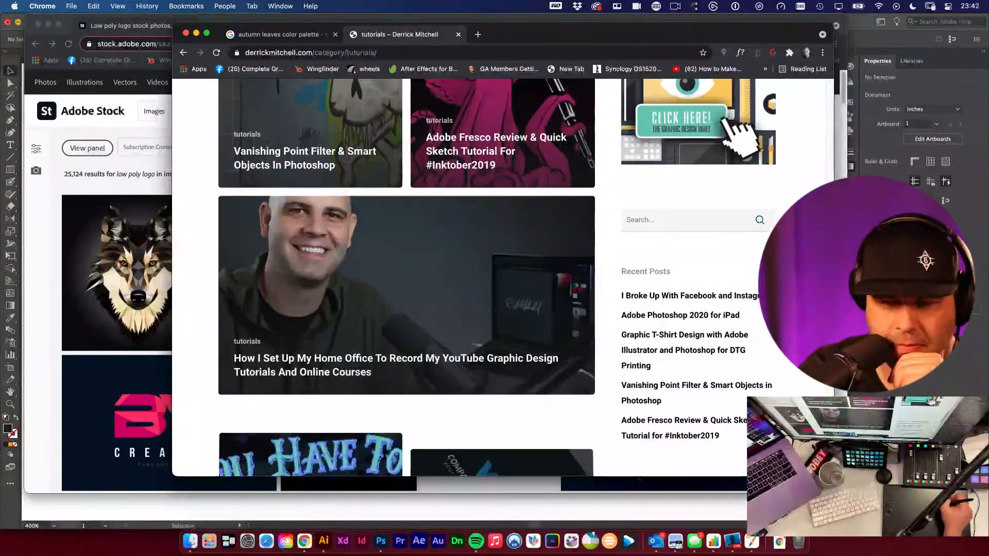
{"action": "scroll", "coordinate": [294, 358], "scroll_direction": "down", "scroll_amount": 2}
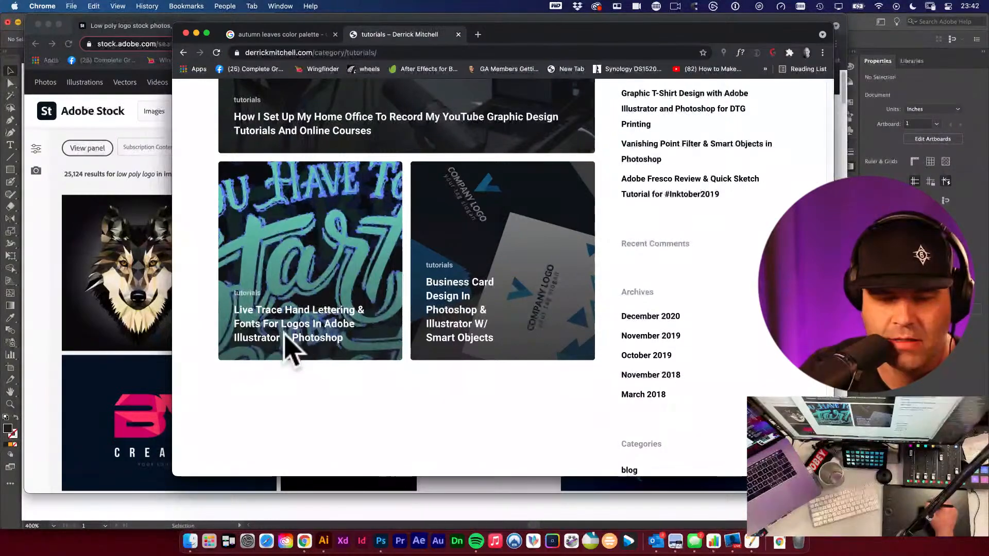
- Open the Live Trace Hand Lettering tutorial post, then view the Graphic Design Bootcamp course page
{"action": "left_click", "coordinate": [310, 329]}
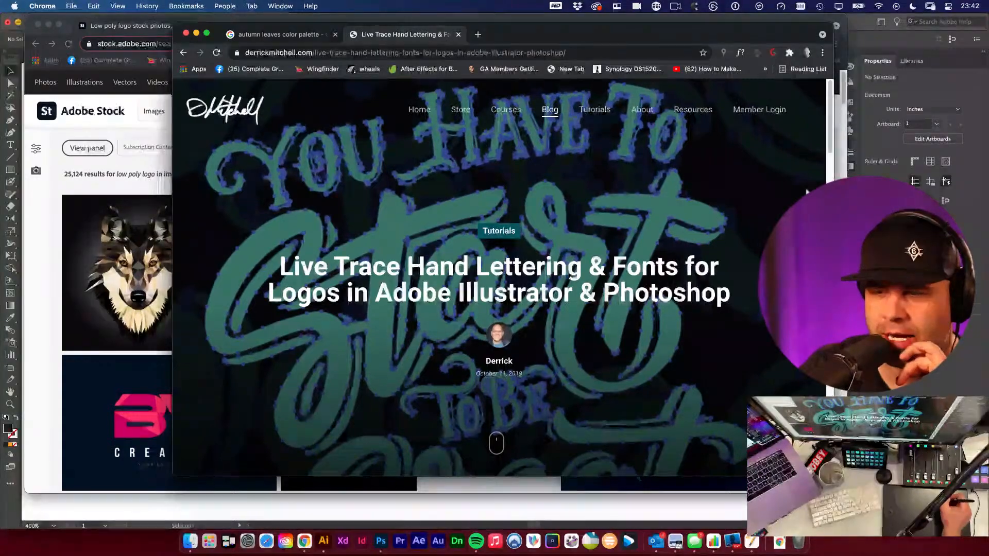
{"action": "scroll", "coordinate": [825, 136], "scroll_direction": "down", "scroll_amount": 10}
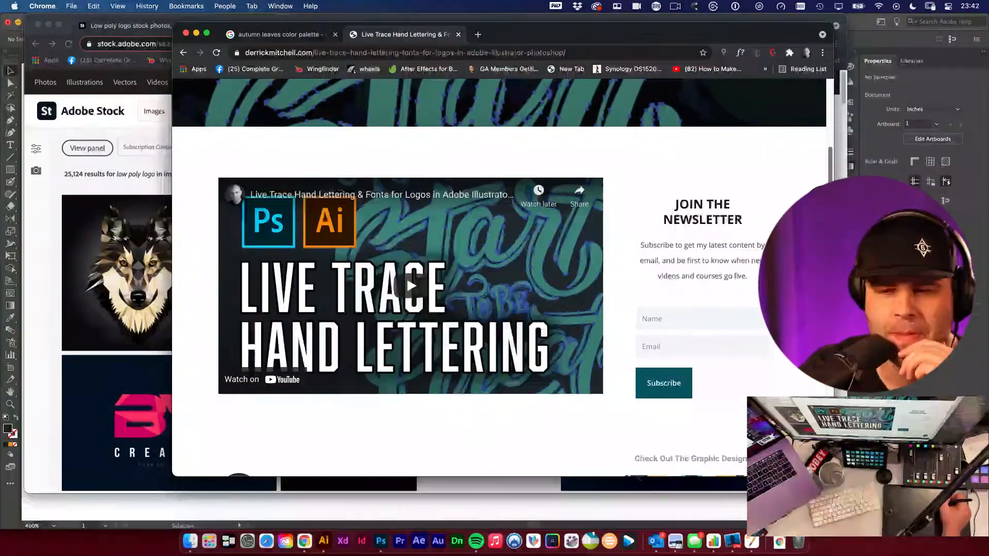
{"action": "scroll", "coordinate": [499, 278], "scroll_direction": "up", "scroll_amount": 1}
{"action": "scroll", "coordinate": [498, 278], "scroll_direction": "up", "scroll_amount": 10}
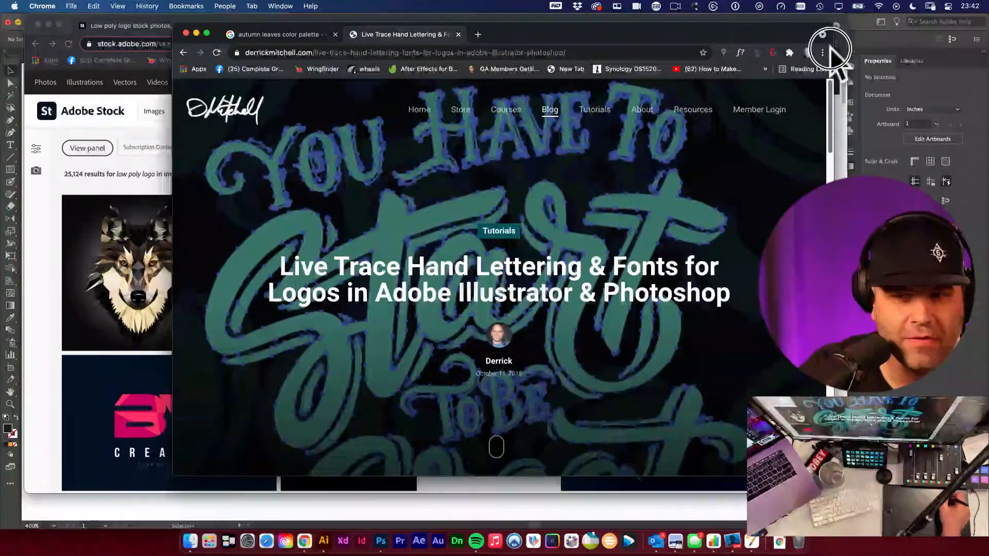
{"action": "left_click", "coordinate": [414, 108]}
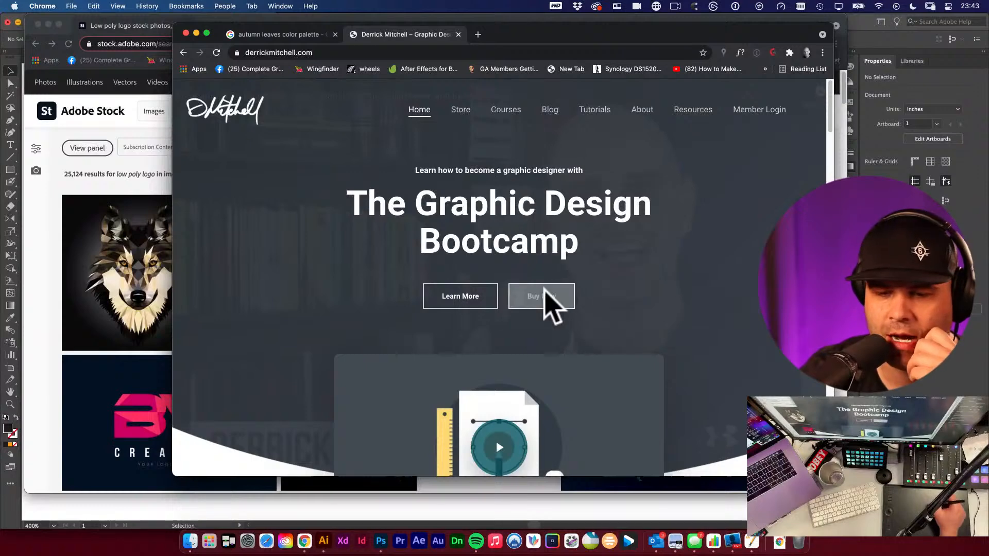
{"action": "left_click", "coordinate": [464, 297]}
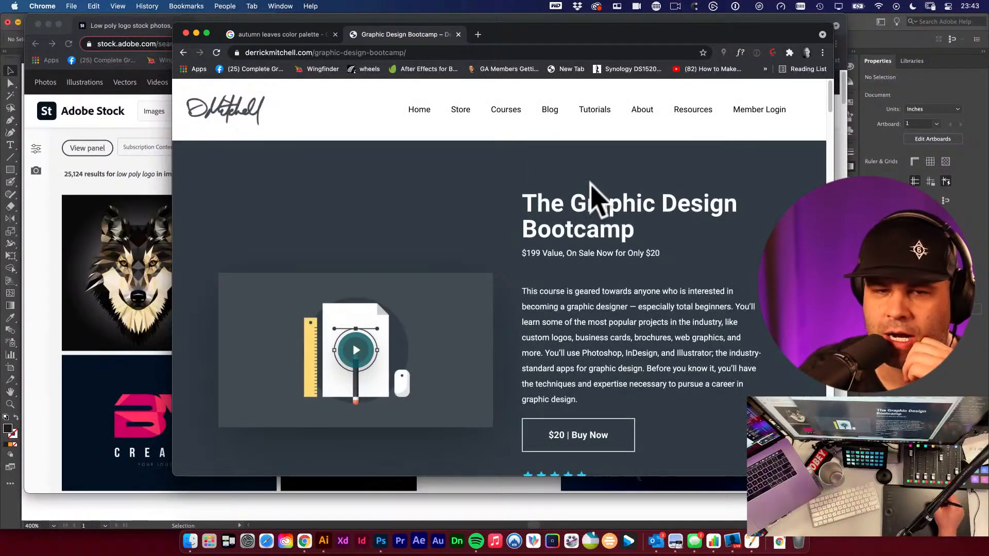
- Close the website tab and return to Illustrator
{"action": "left_click", "coordinate": [184, 52]}
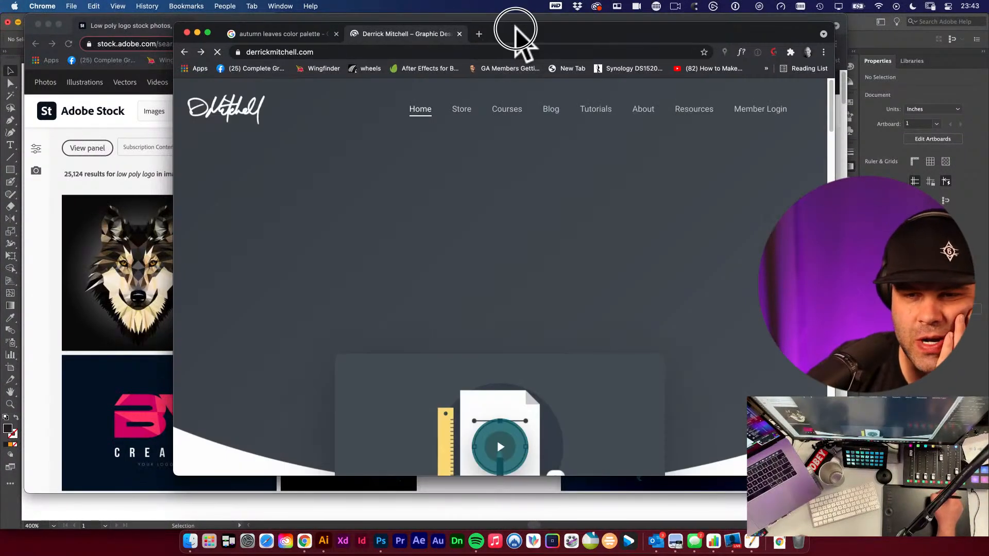
{"action": "left_click_drag", "start_coordinate": [515, 33], "coordinate": [531, 31]}
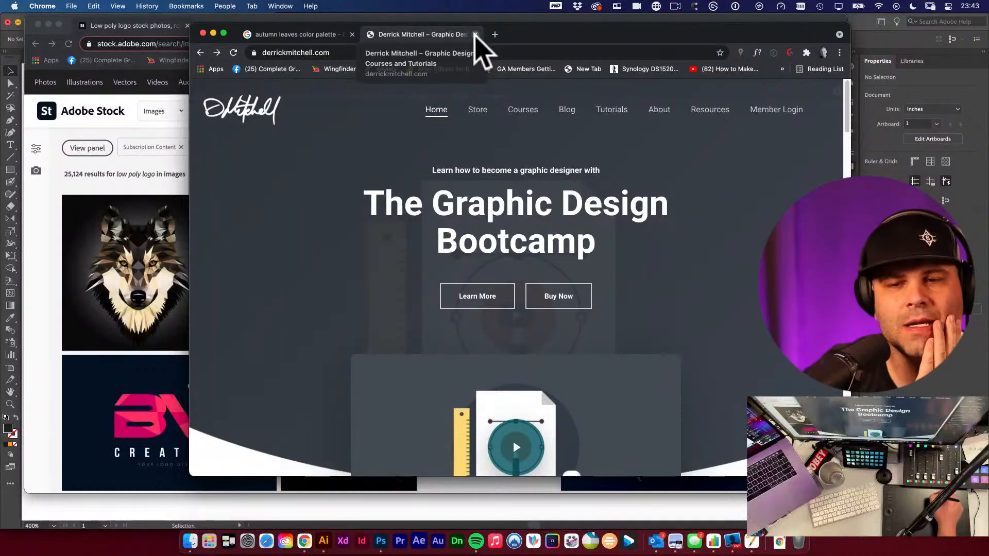
{"action": "left_click", "coordinate": [474, 34]}
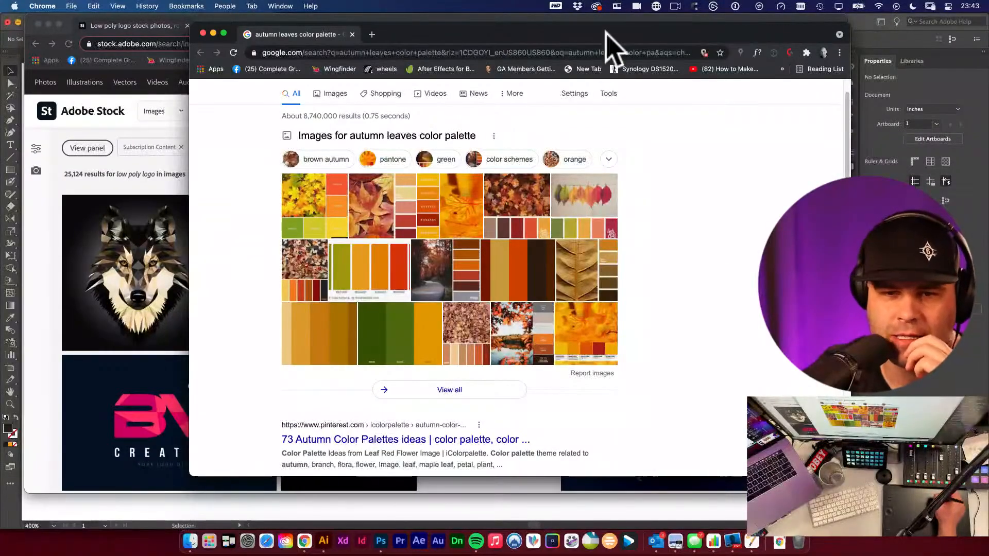
{"action": "left_click", "coordinate": [323, 540]}
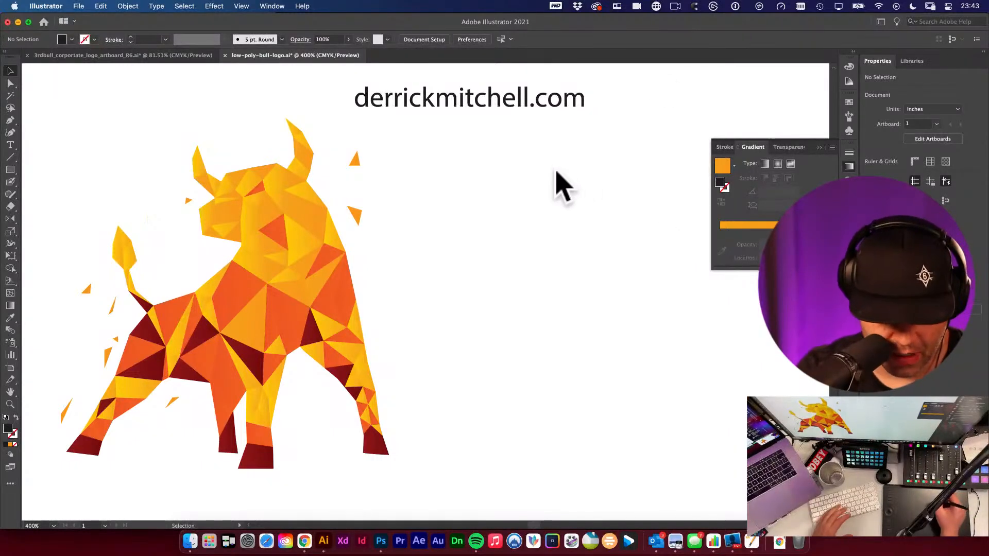
- Draw a small dark rectangle about 0.29 by 0.38 in to the right of the bull
{"action": "key", "text": "m"}
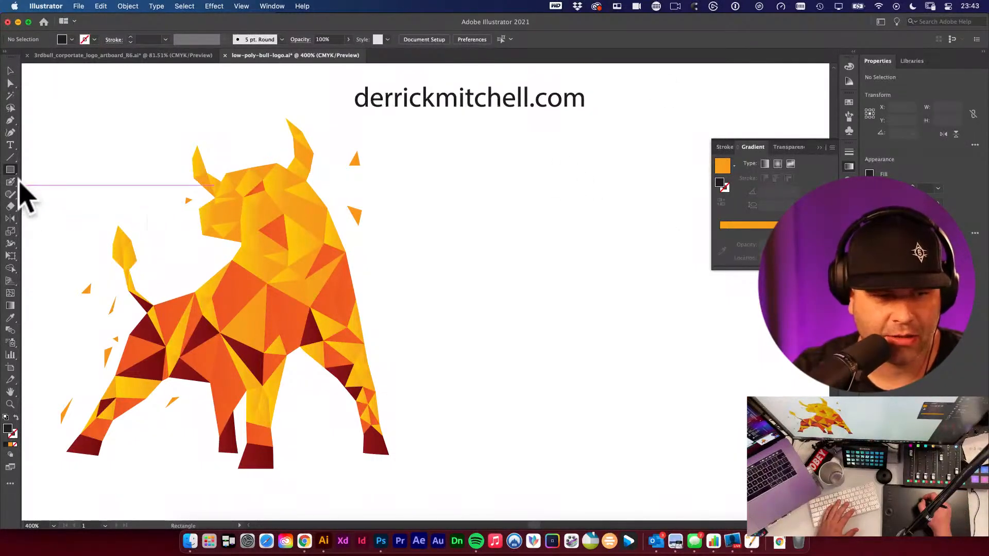
{"action": "left_click_drag", "start_coordinate": [10, 171], "coordinate": [62, 175]}
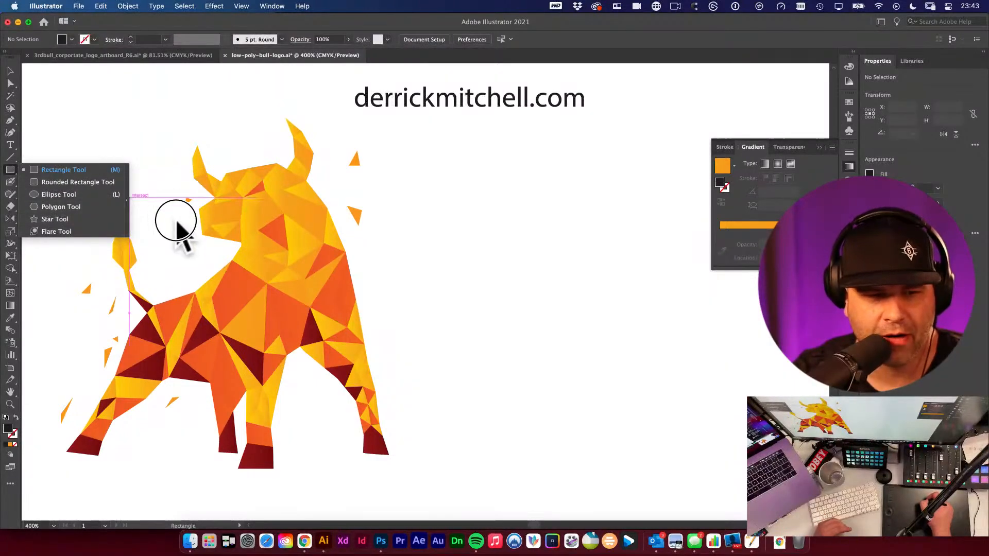
{"action": "left_click_drag", "start_coordinate": [483, 171], "coordinate": [532, 235]}
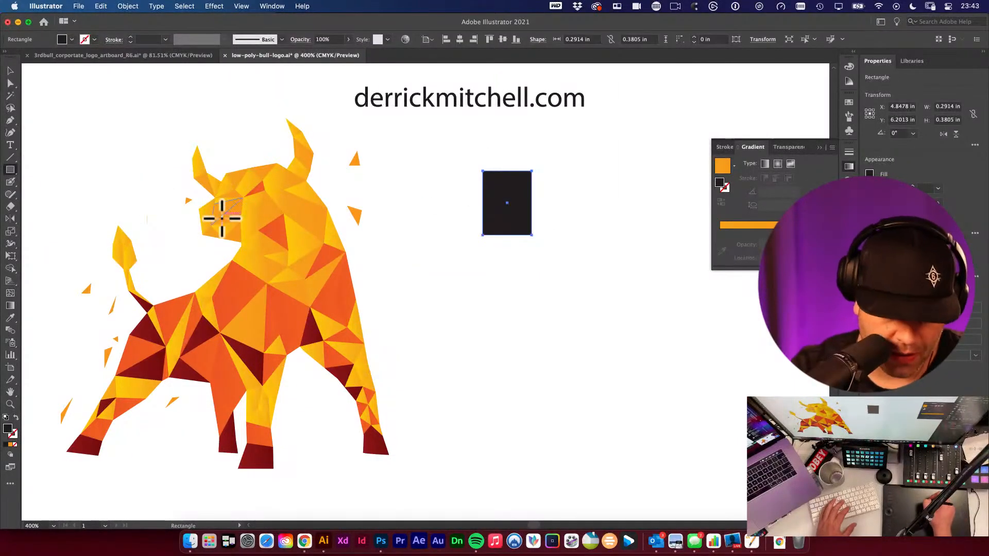
- Draw a dark diamond shape with the Pen tool beside the rectangle
{"action": "key", "text": "p"}
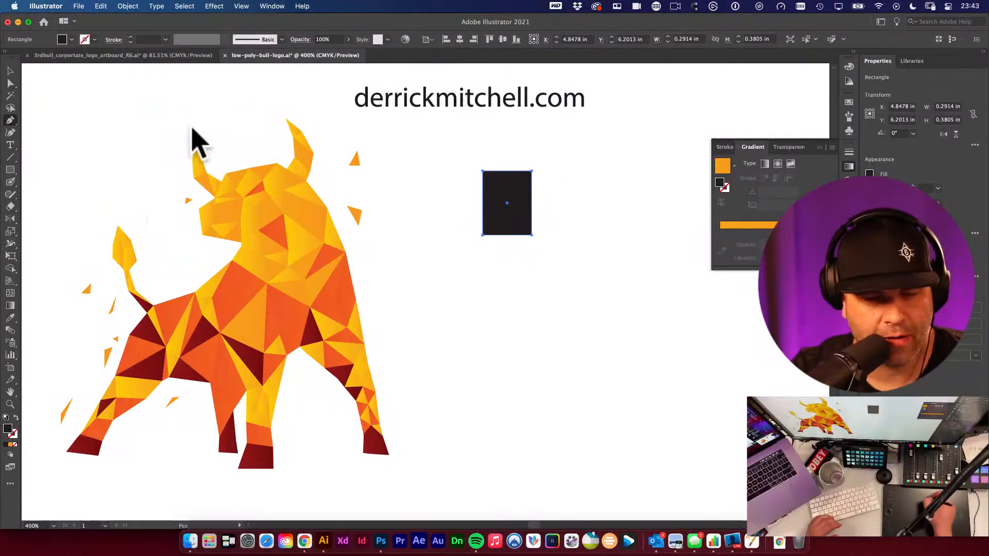
{"action": "left_click", "coordinate": [606, 154]}
{"action": "left_click", "coordinate": [642, 206]}
{"action": "left_click", "coordinate": [593, 268]}
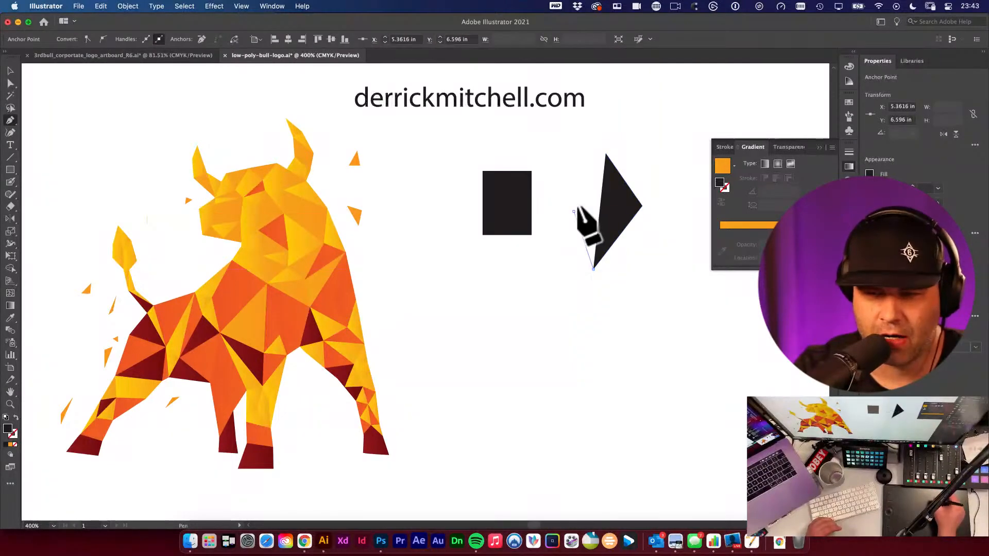
{"action": "left_click", "coordinate": [574, 211]}
{"action": "left_click", "coordinate": [606, 153]}
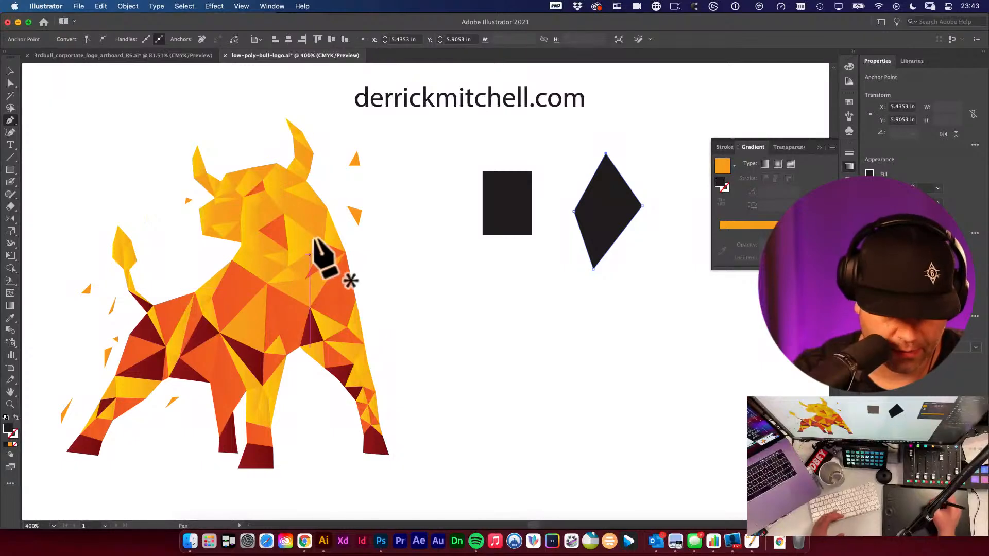
{"action": "right_click", "coordinate": [441, 225]}
{"action": "key", "text": "n"}
{"action": "left_click_drag", "start_coordinate": [566, 294], "coordinate": [654, 444]}
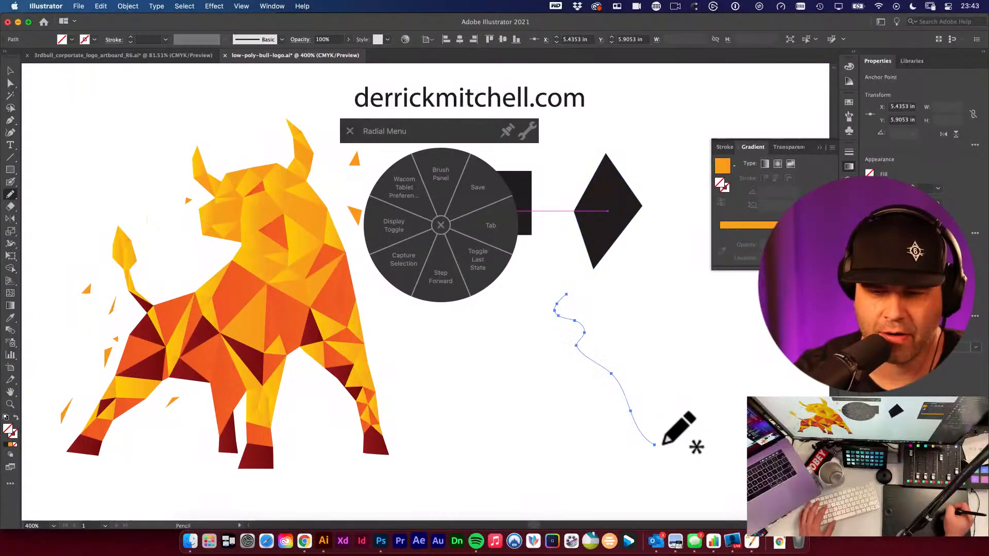
{"action": "left_click", "coordinate": [442, 226]}
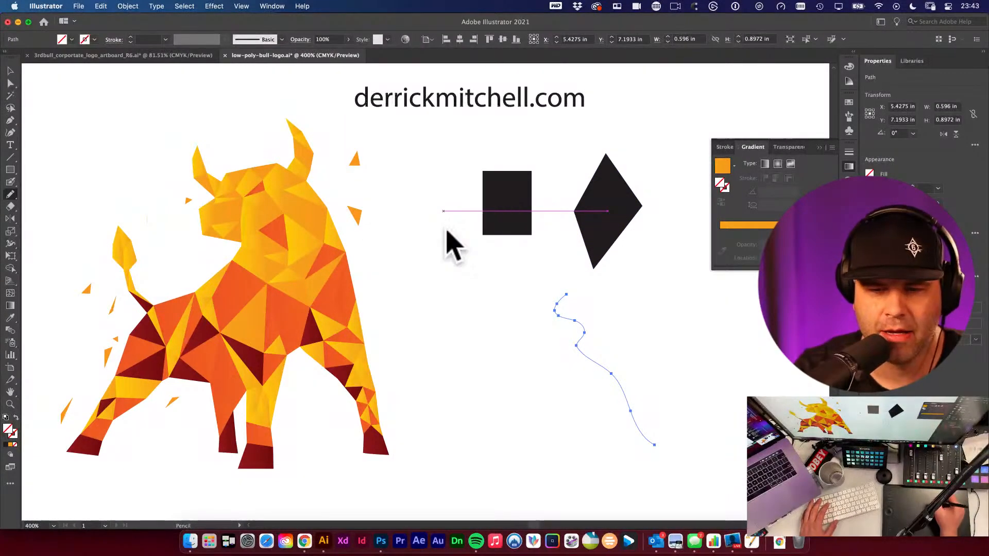
- Move the rectangle against the diamond's left side so the two shapes overlap, and select it
{"action": "key", "text": "v"}
{"action": "mouse_move", "coordinate": [505, 203]}
{"action": "left_mouse_down"}
{"action": "mouse_move", "coordinate": [579, 214]}
{"action": "mouse_move", "coordinate": [566, 216]}
{"action": "left_mouse_up"}
{"action": "left_click", "coordinate": [631, 242], "text": "shift"}
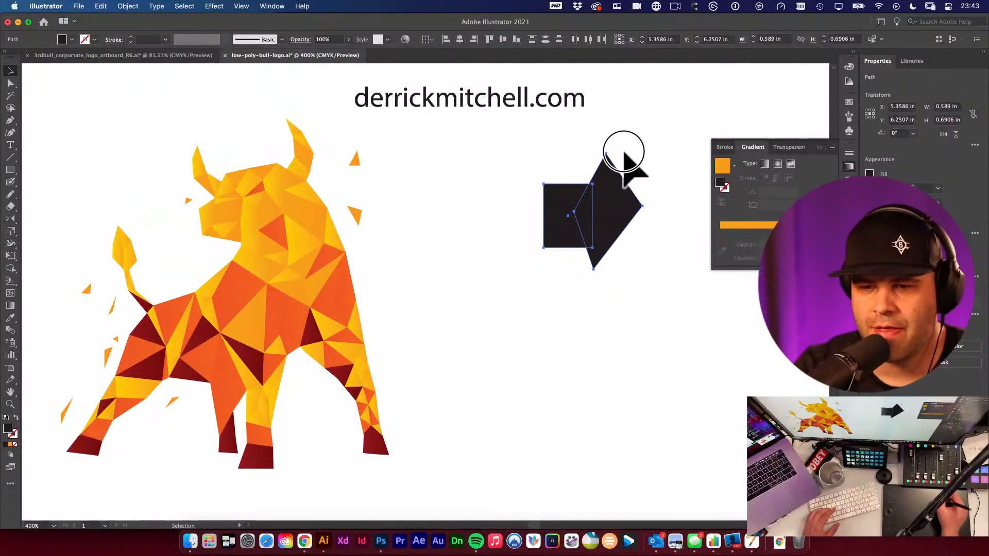
{"action": "left_click", "coordinate": [641, 173]}
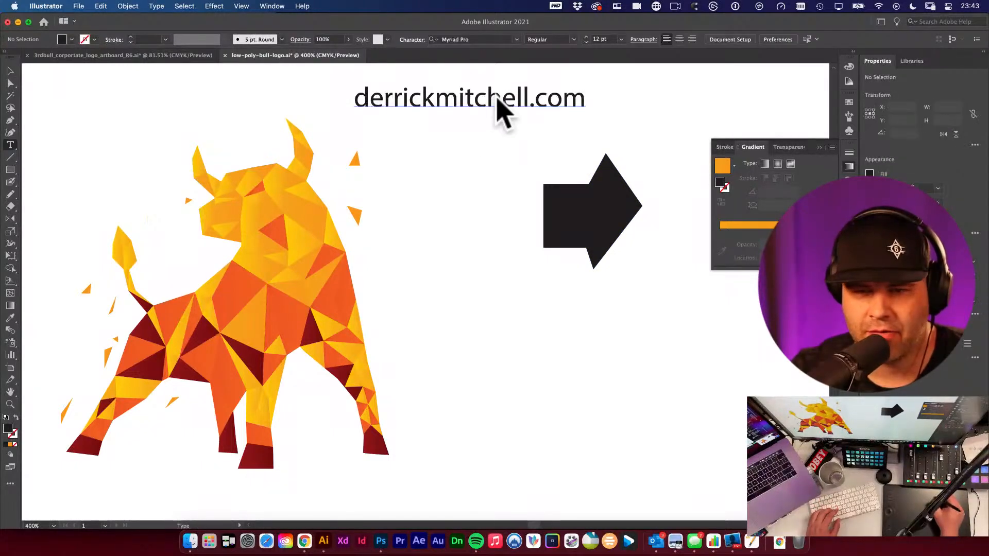
{"action": "left_click", "coordinate": [630, 246]}
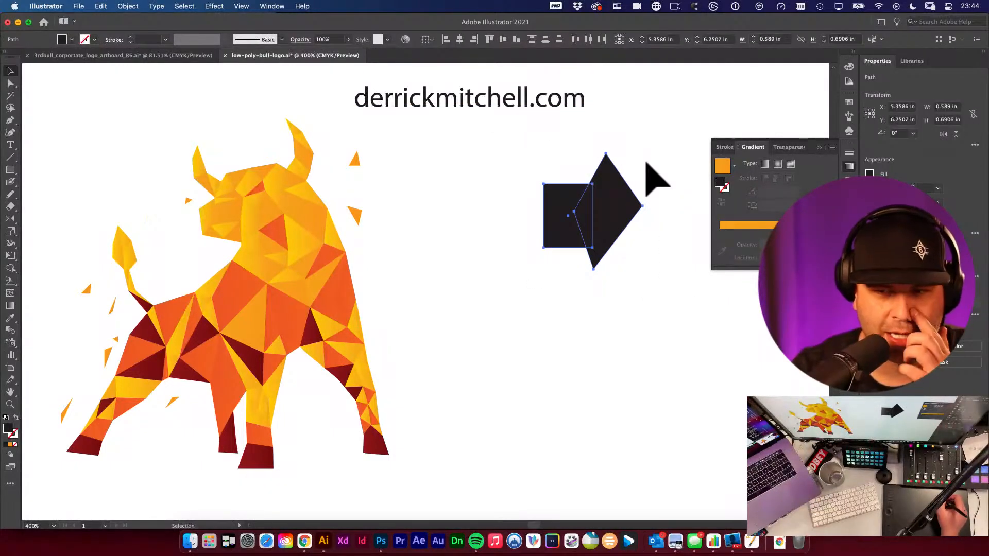
{"action": "left_click", "coordinate": [79, 6]}
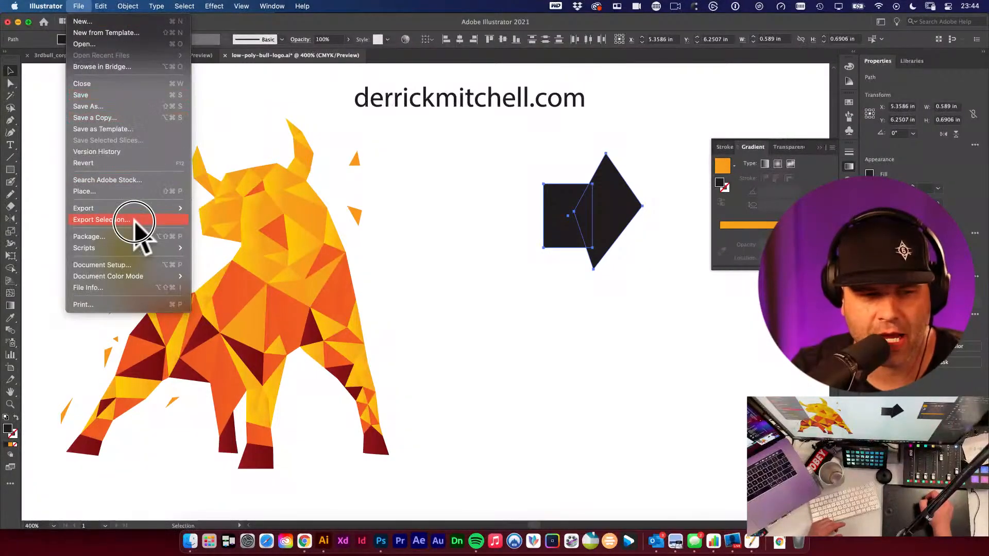
{"action": "mouse_move", "coordinate": [124, 207]}
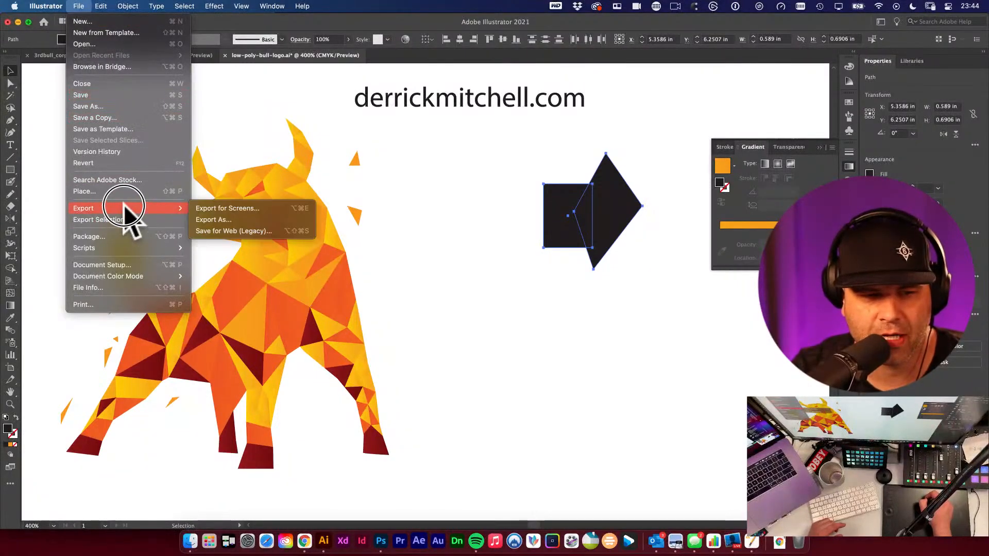
{"action": "left_click", "coordinate": [490, 236]}
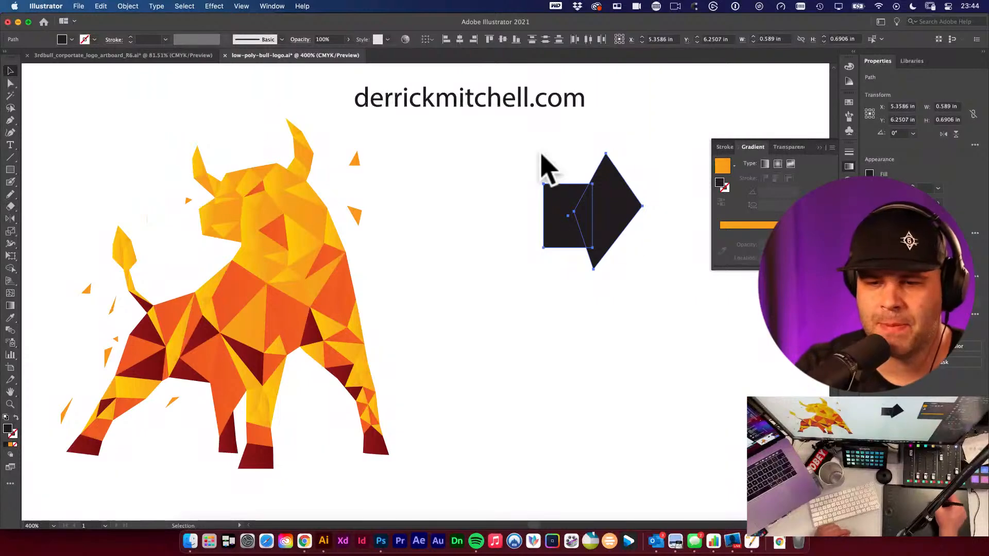
- Cut the overlapping rectangle-and-diamond shape and delete the leftover stray line near the website text
{"action": "key", "text": "a"}
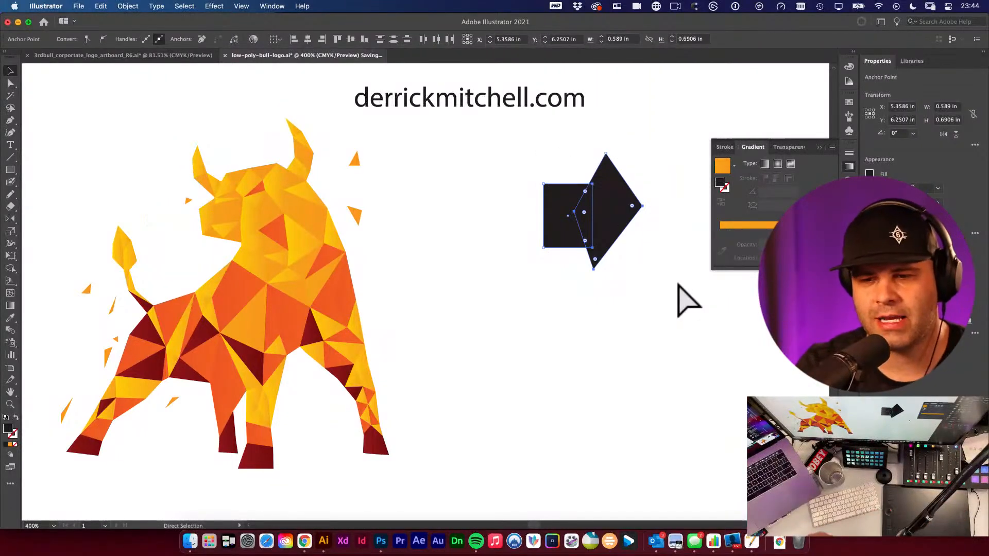
{"action": "key", "text": "super+x"}
{"action": "scroll", "coordinate": [568, 144], "scroll_direction": "down", "scroll_amount": 5}
{"action": "scroll", "coordinate": [531, 157], "scroll_direction": "right", "scroll_amount": 3}
{"action": "scroll", "coordinate": [530, 158], "scroll_direction": "up", "scroll_amount": 2}
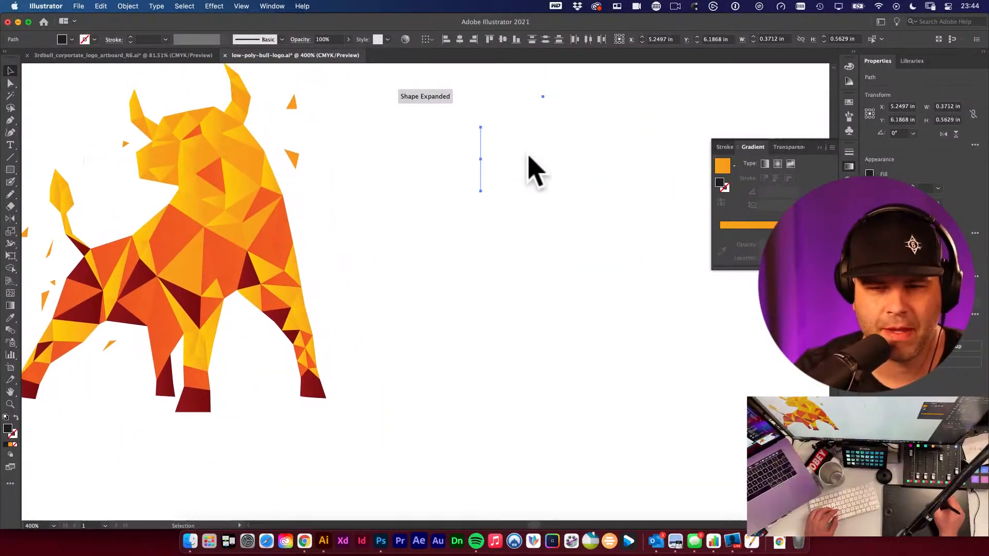
{"action": "scroll", "coordinate": [531, 165], "scroll_direction": "up", "scroll_amount": 3}
{"action": "scroll", "coordinate": [545, 313], "scroll_direction": "right", "scroll_amount": 3}
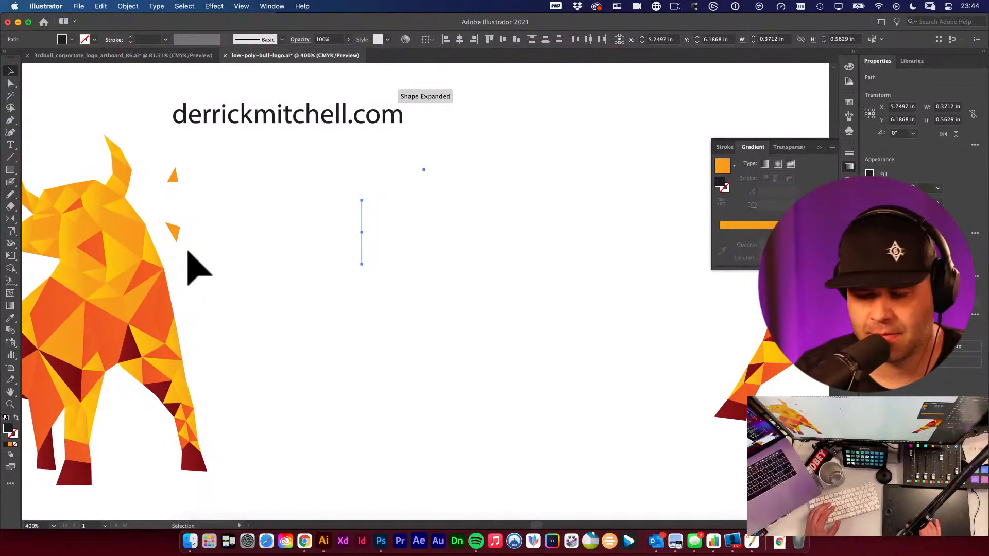
{"action": "left_click_drag", "start_coordinate": [187, 251], "coordinate": [552, 161]}
{"action": "scroll", "coordinate": [292, 154], "scroll_direction": "left", "scroll_amount": 6}
{"action": "key", "text": "Delete"}
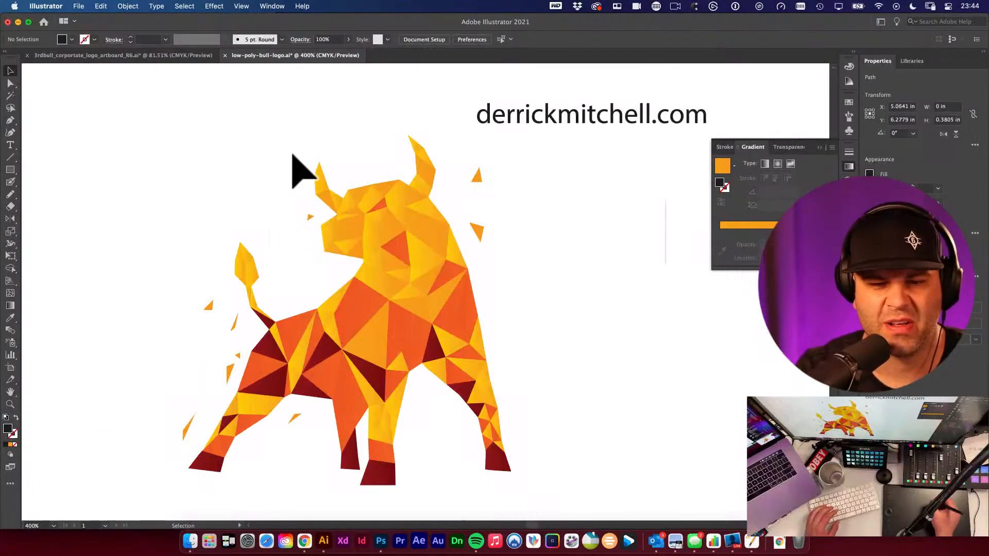
- Delete the remaining stray line and curved path to the right of the bull
{"action": "scroll", "coordinate": [613, 261], "scroll_direction": "right", "scroll_amount": 5}
{"action": "scroll", "coordinate": [567, 261], "scroll_direction": "up", "scroll_amount": 2}
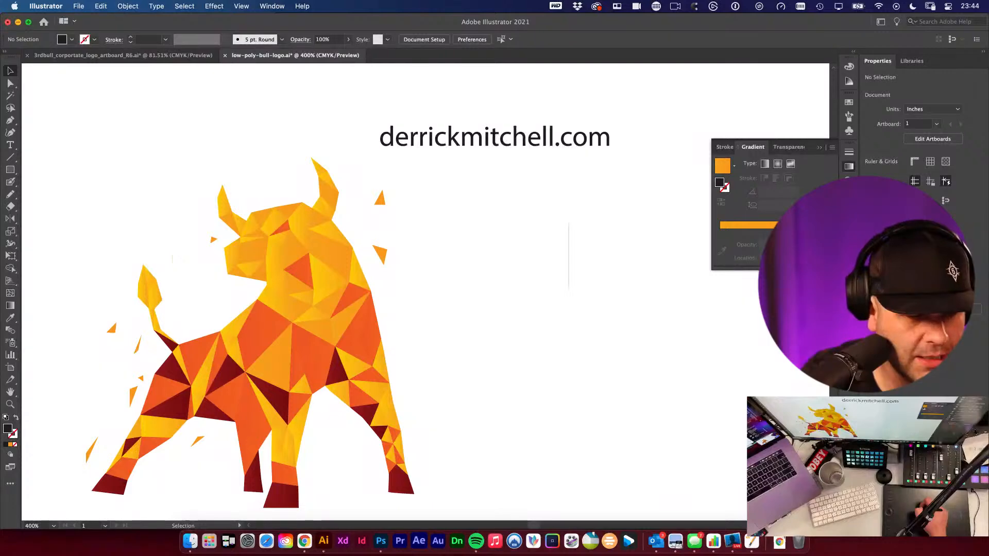
{"action": "left_click_drag", "start_coordinate": [542, 196], "coordinate": [625, 332]}
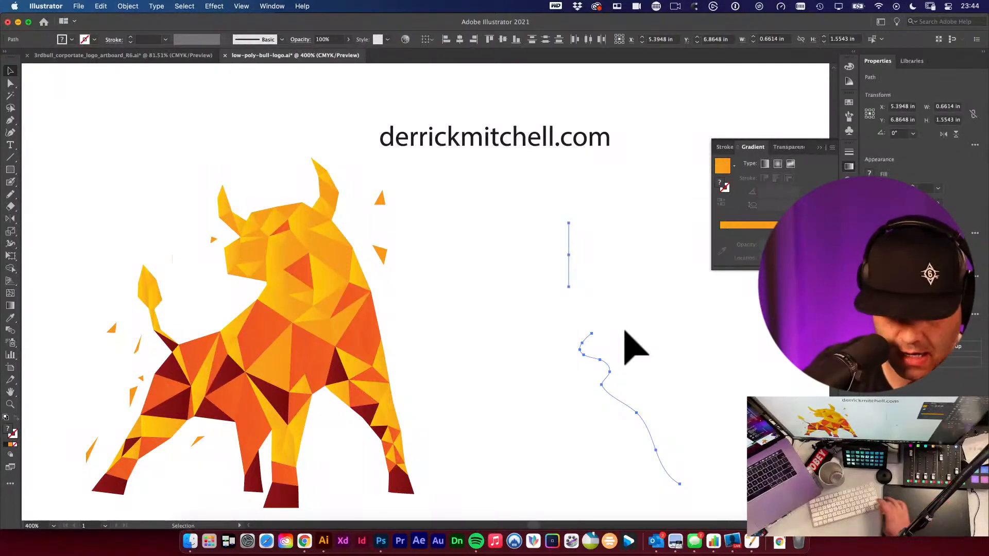
{"action": "key", "text": "Delete"}
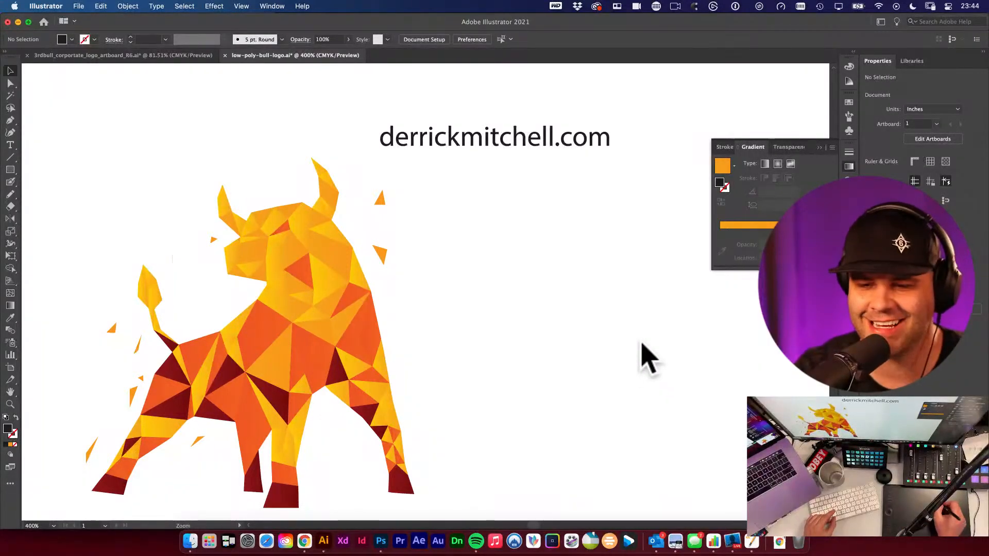
- Draw small dark triangular shards with the Pen tool beside the bull's back and chest
{"action": "left_click", "coordinate": [639, 342], "text": "alt+super"}
{"action": "left_click_drag", "start_coordinate": [382, 188], "coordinate": [543, 358]}
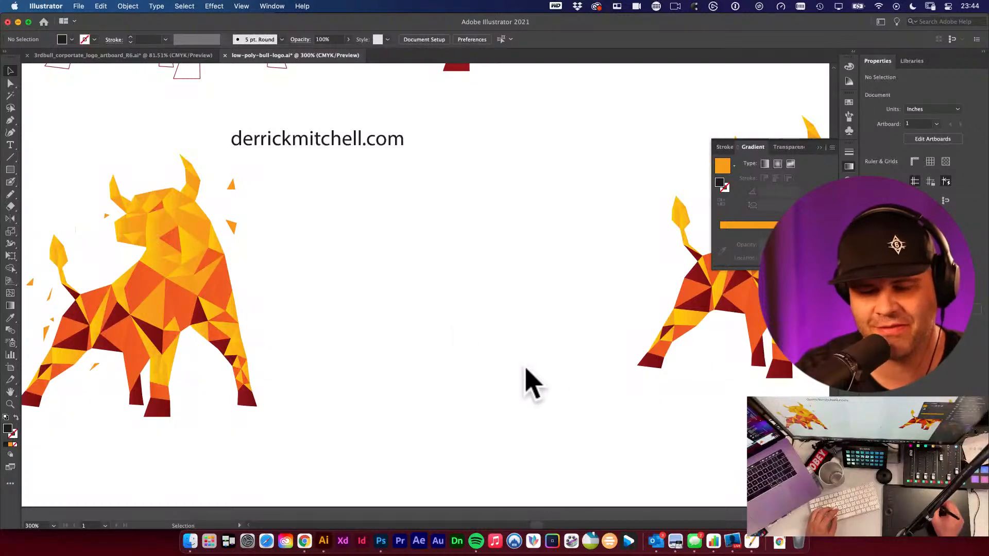
{"action": "left_click_drag", "start_coordinate": [435, 280], "coordinate": [569, 298]}
{"action": "left_click_drag", "start_coordinate": [419, 374], "coordinate": [498, 373]}
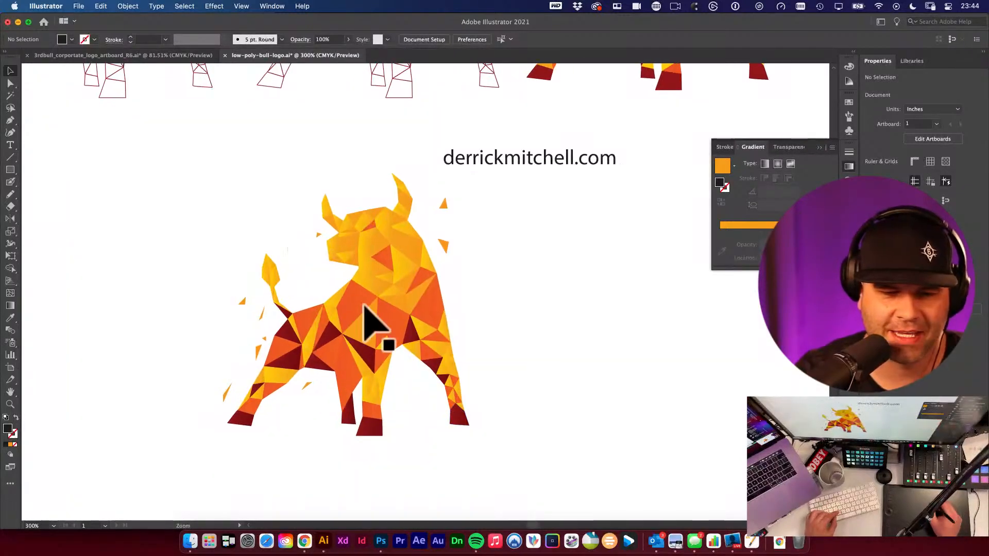
{"action": "left_click_drag", "start_coordinate": [365, 309], "coordinate": [474, 331]}
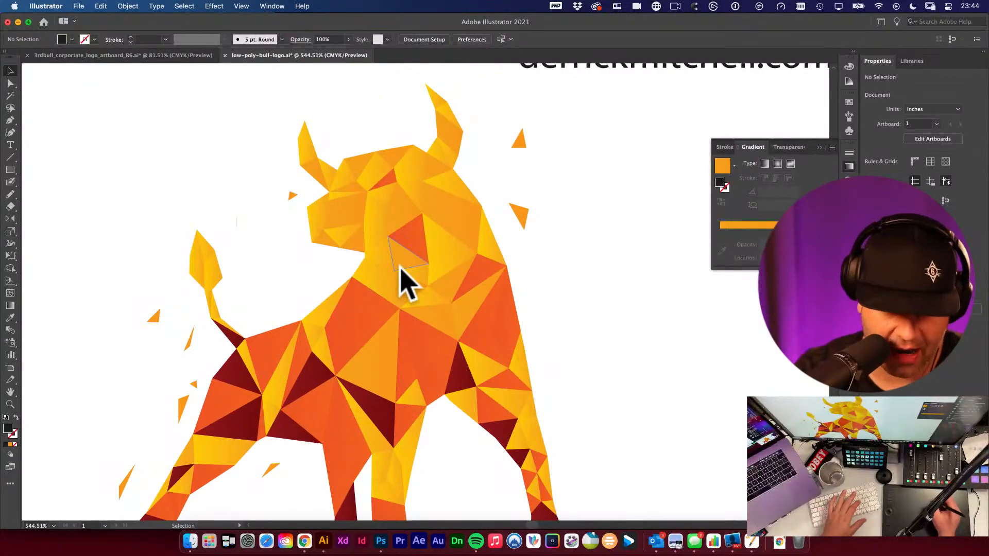
{"action": "key", "text": "p"}
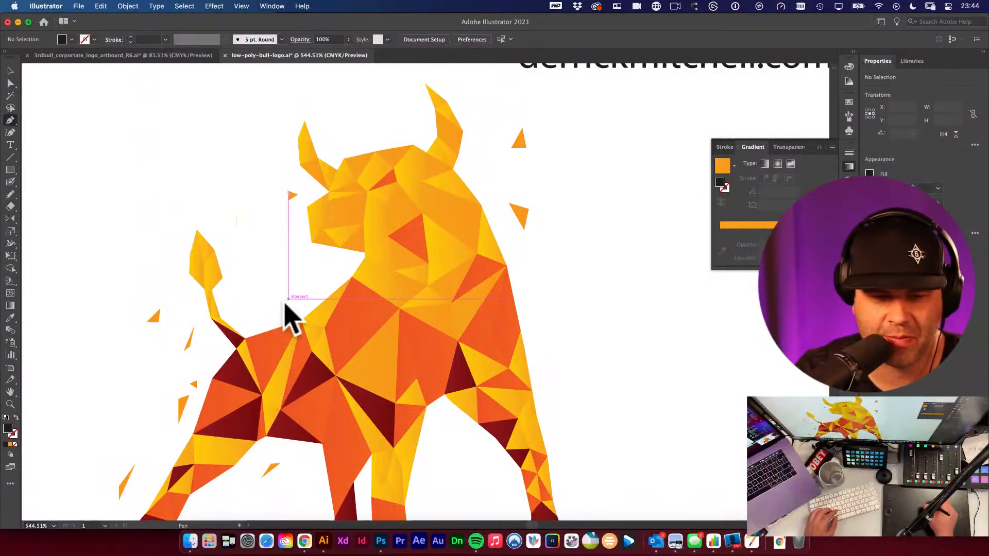
{"action": "mouse_move", "coordinate": [281, 302]}
{"action": "left_mouse_down"}
{"action": "mouse_move", "coordinate": [289, 299]}
{"action": "mouse_move", "coordinate": [285, 309]}
{"action": "left_mouse_up"}
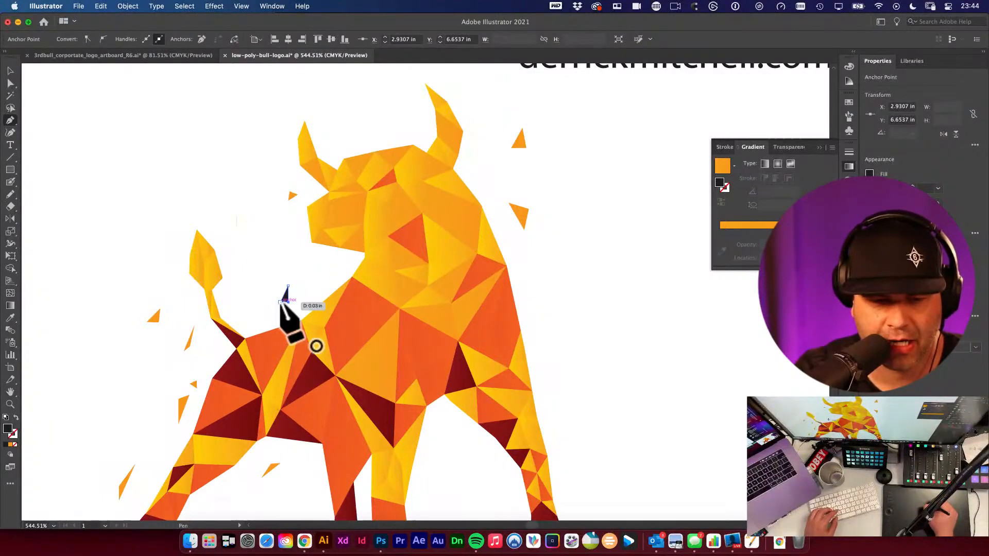
{"action": "left_click", "coordinate": [281, 302]}
{"action": "left_click", "coordinate": [566, 295]}
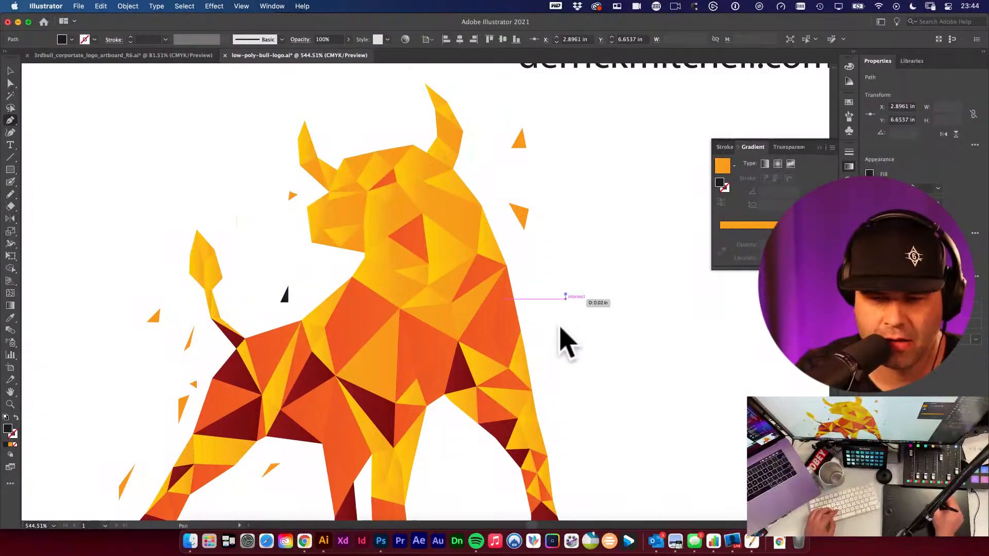
{"action": "left_click", "coordinate": [559, 328]}
{"action": "left_click", "coordinate": [547, 257]}
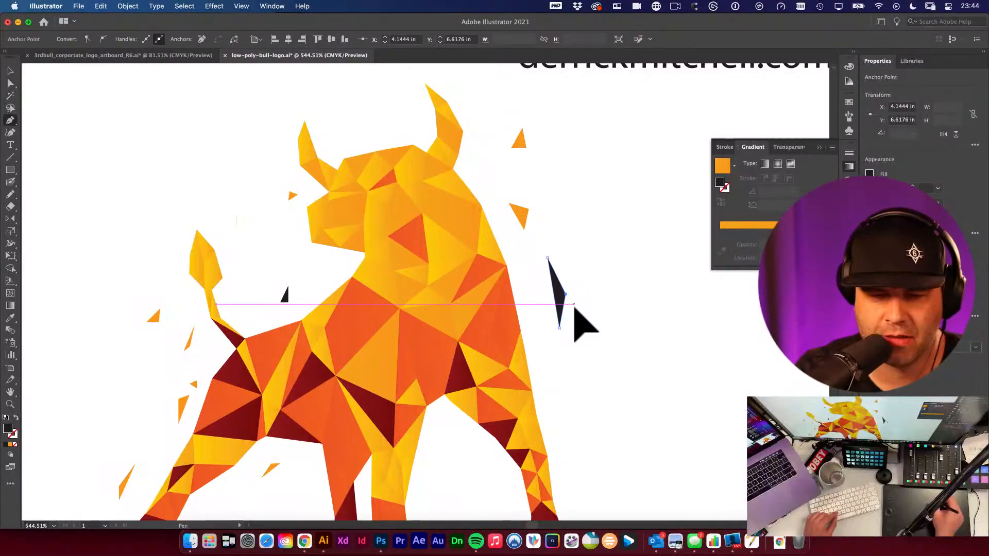
{"action": "left_click", "coordinate": [572, 305], "text": "alt+super"}
{"action": "left_click", "coordinate": [565, 310], "text": "alt+super"}
{"action": "left_click", "coordinate": [569, 319], "text": "alt+super"}
{"action": "left_click_drag", "start_coordinate": [524, 306], "coordinate": [287, 322]}
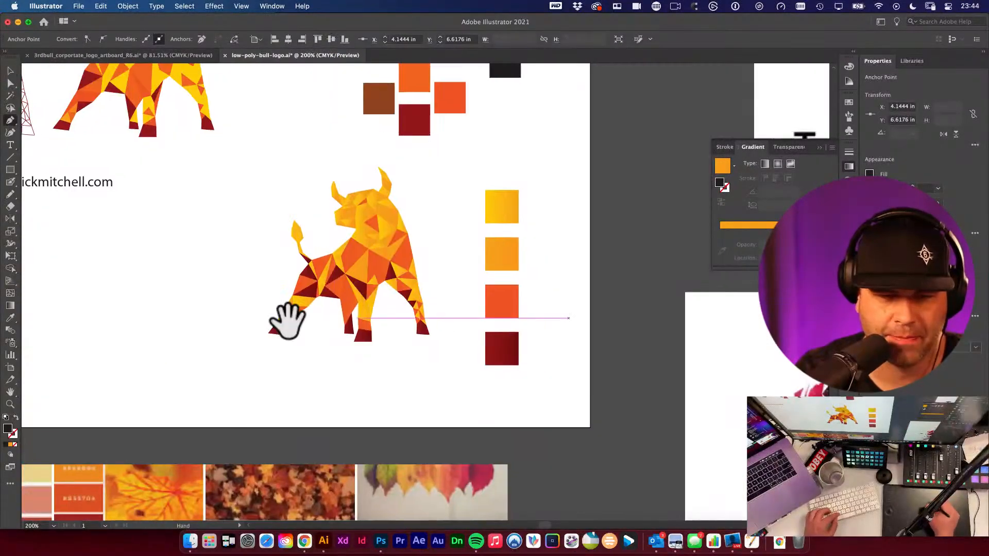
{"action": "left_click_drag", "start_coordinate": [550, 335], "coordinate": [318, 252]}
{"action": "key", "text": "v"}
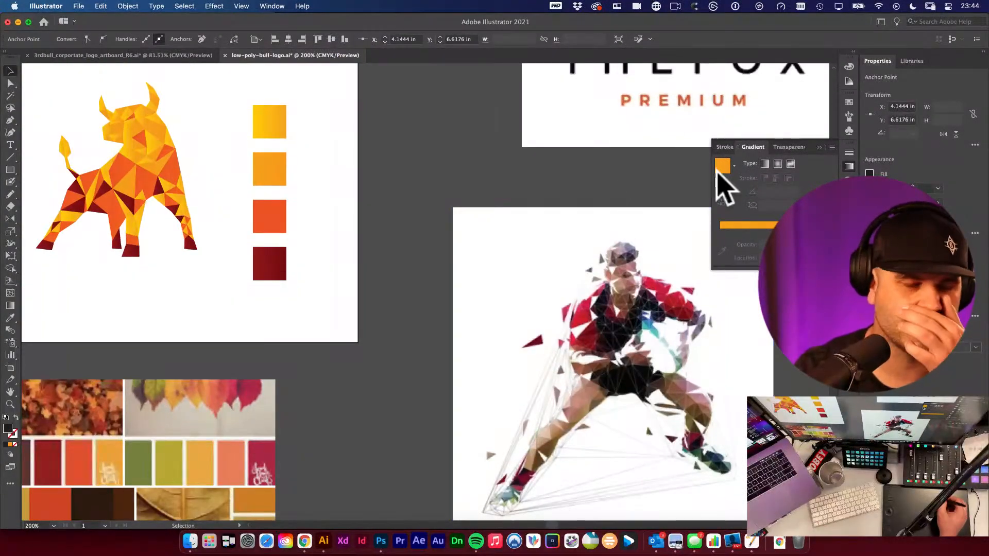
- Move a few small orange shard shapes from the bull's left side out to the left of the bull
{"action": "left_click", "coordinate": [552, 393]}
{"action": "left_click_drag", "start_coordinate": [541, 308], "coordinate": [806, 325]}
{"action": "left_click_drag", "start_coordinate": [527, 259], "coordinate": [841, 336]}
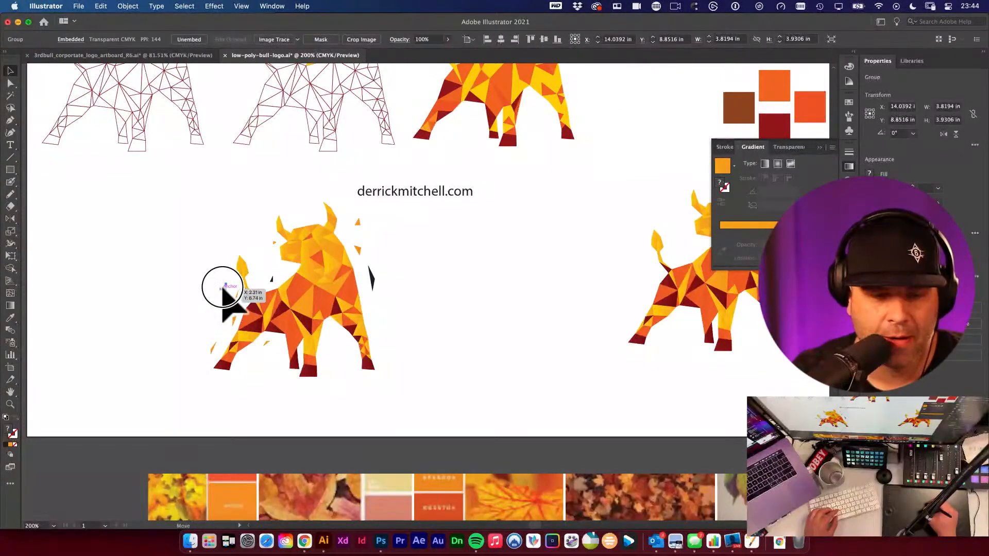
{"action": "left_click", "coordinate": [225, 287]}
{"action": "left_click_drag", "start_coordinate": [235, 304], "coordinate": [149, 291]}
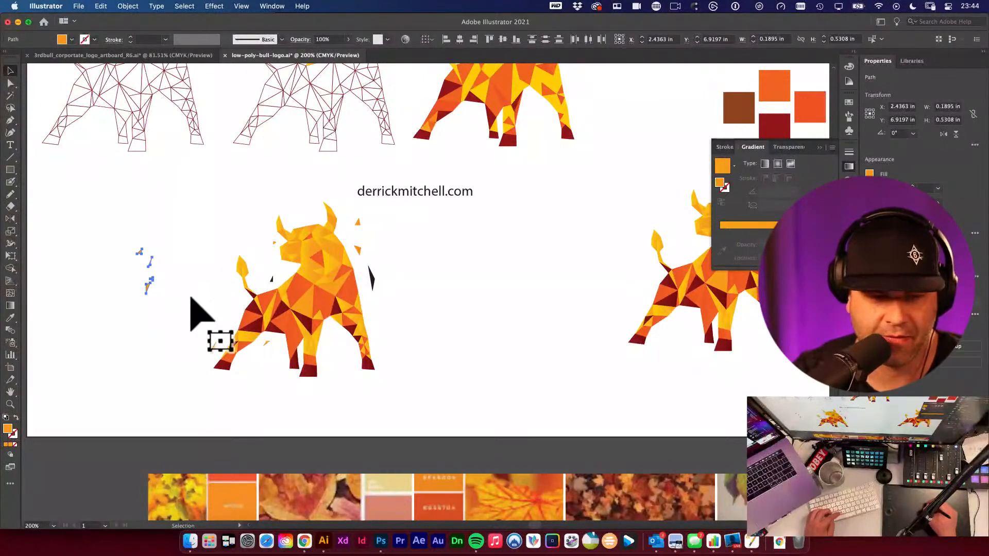
{"action": "left_click_drag", "start_coordinate": [233, 322], "coordinate": [123, 267]}
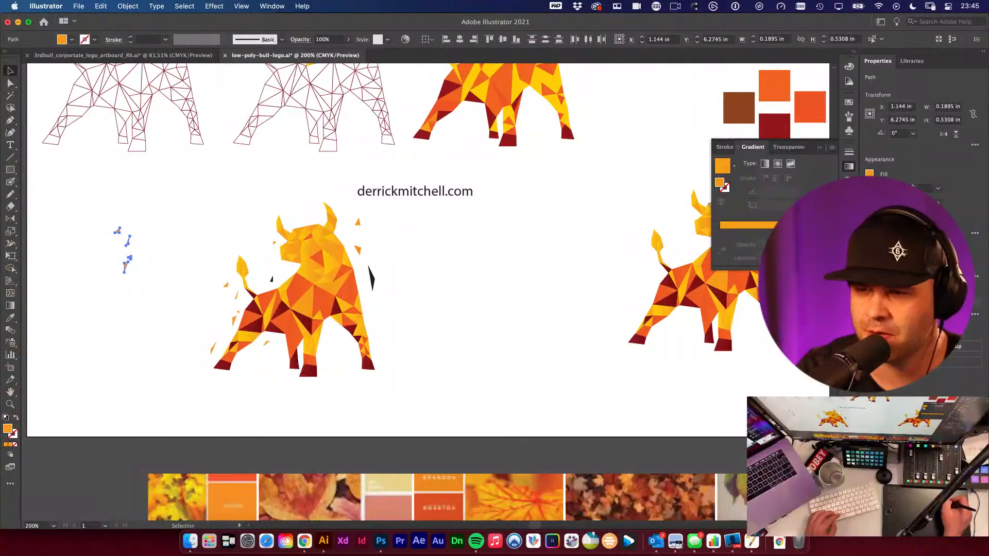
- Create a new dynamic symbol from the selected orange shards
{"action": "left_click", "coordinate": [850, 117]}
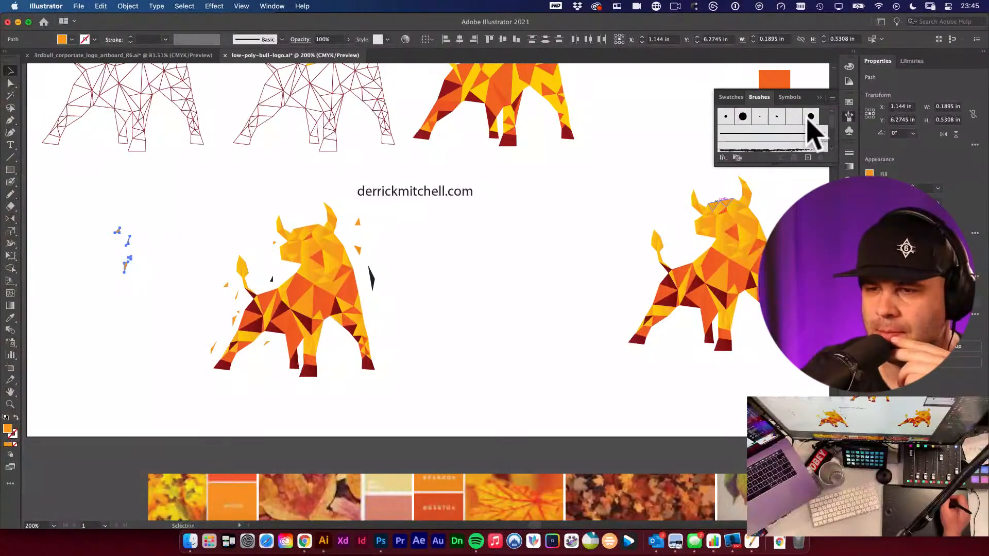
{"action": "left_click", "coordinate": [790, 98]}
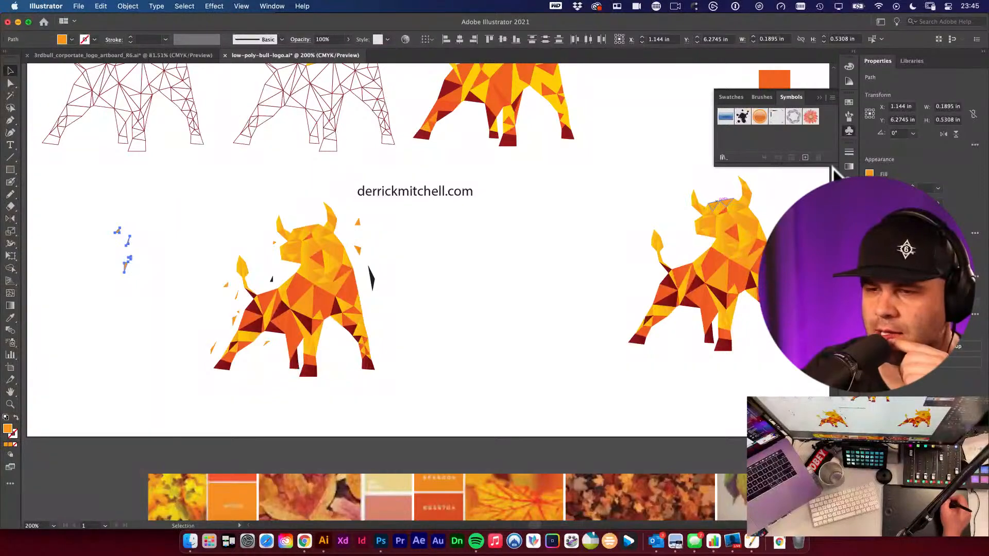
{"action": "left_click_drag", "start_coordinate": [830, 167], "coordinate": [793, 238]}
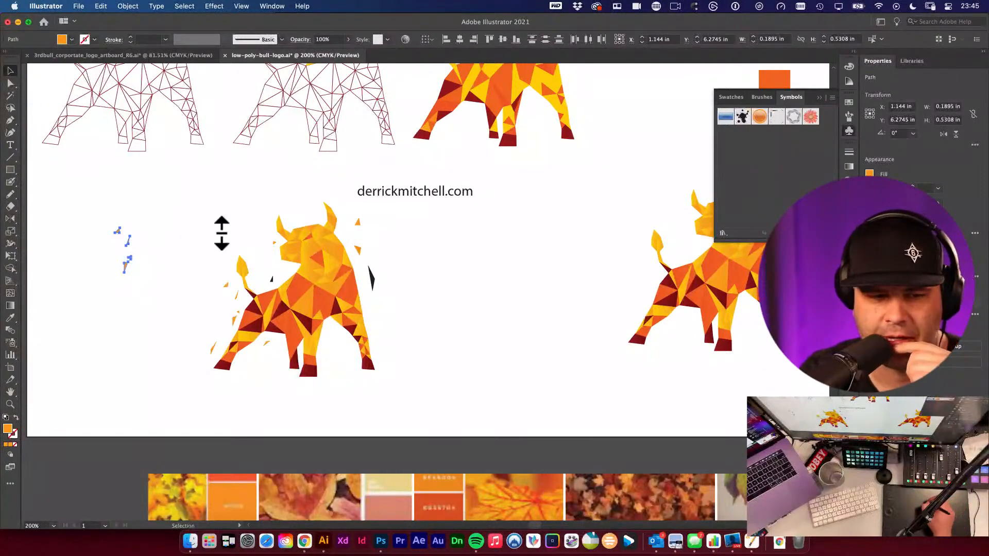
{"action": "left_click_drag", "start_coordinate": [86, 215], "coordinate": [744, 191]}
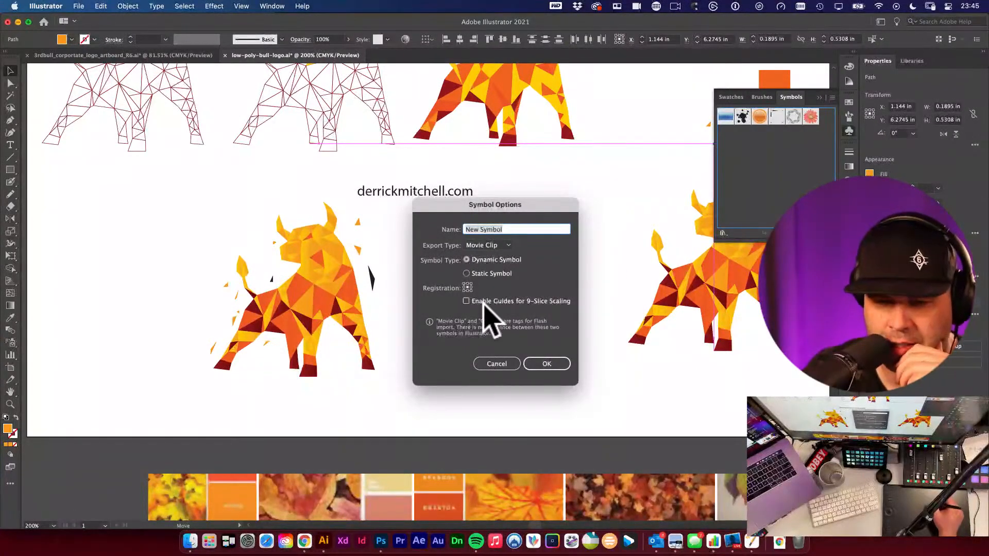
{"action": "left_click", "coordinate": [552, 366]}
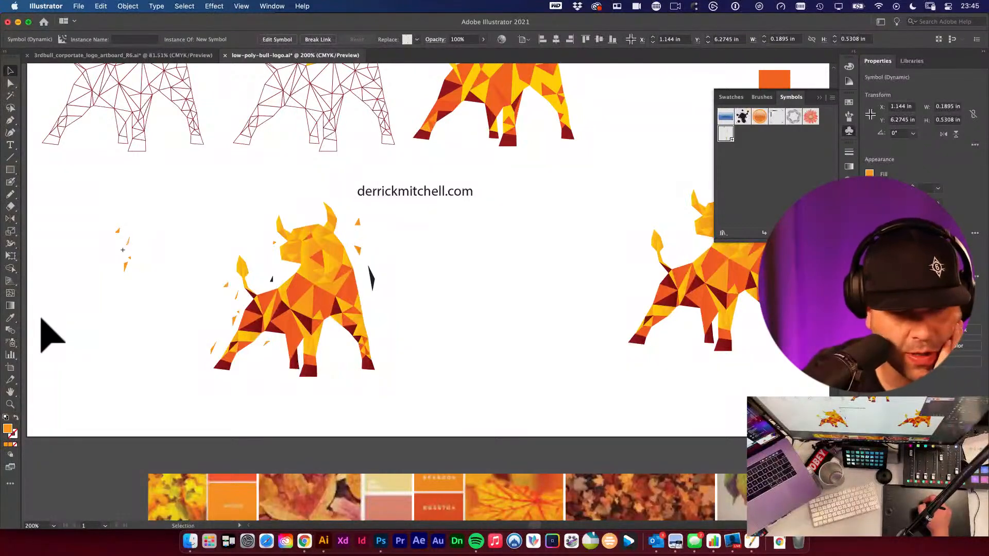
- Try spraying the shard symbol with a reduced Symbol Sprayer beside the bull, then delete the sprayed set
{"action": "left_click", "coordinate": [11, 342]}
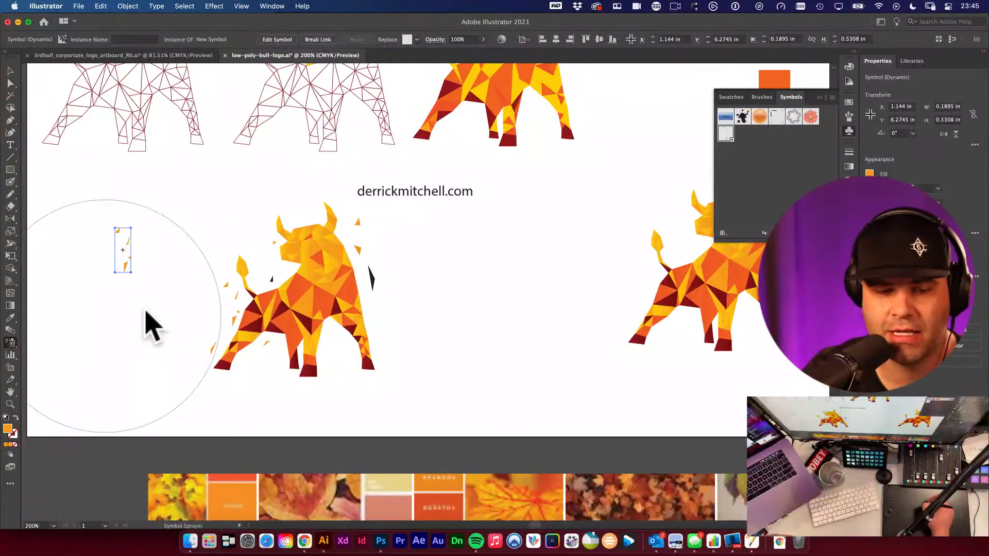
{"action": "key", "text": "bracketleft"}
{"action": "key", "text": "bracketleft"}
{"action": "key", "text": "bracketleft"}
{"action": "key", "text": "bracketleft"}
{"action": "key", "text": "bracketleft"}
{"action": "key", "text": "bracketleft"}
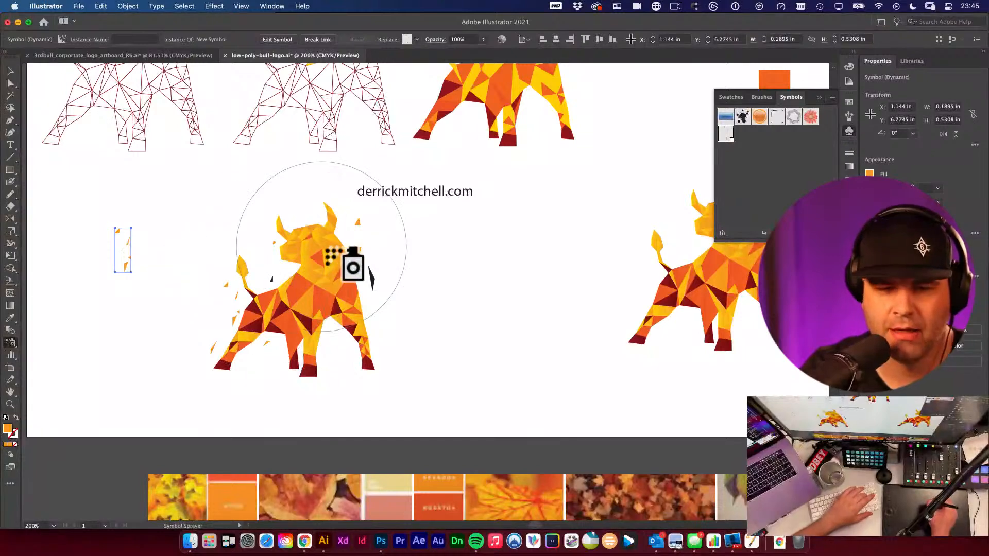
{"action": "key", "text": "bracketleft"}
{"action": "key", "text": "bracketleft"}
{"action": "key", "text": "bracketleft"}
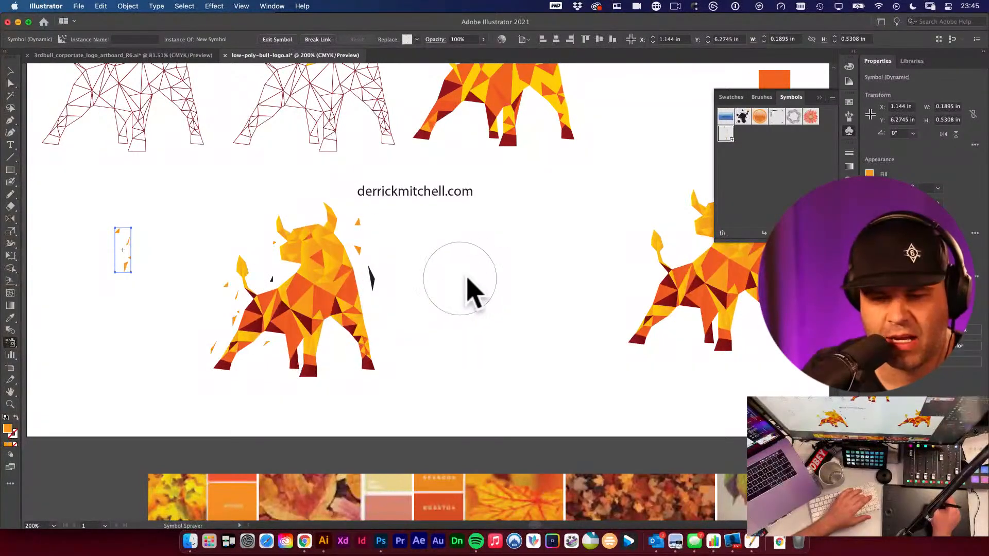
{"action": "left_click_drag", "start_coordinate": [492, 268], "coordinate": [529, 346]}
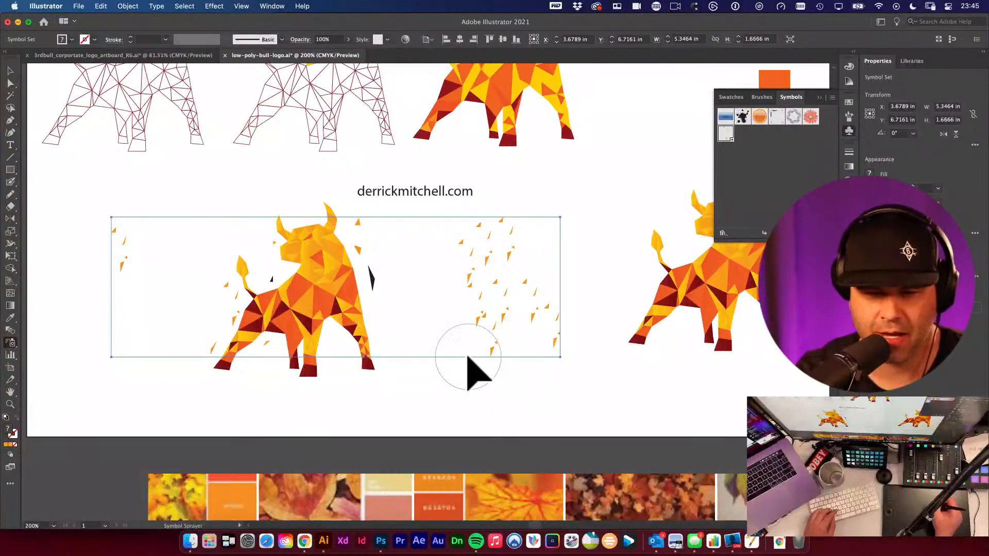
{"action": "key", "text": "v"}
{"action": "key", "text": "Delete"}
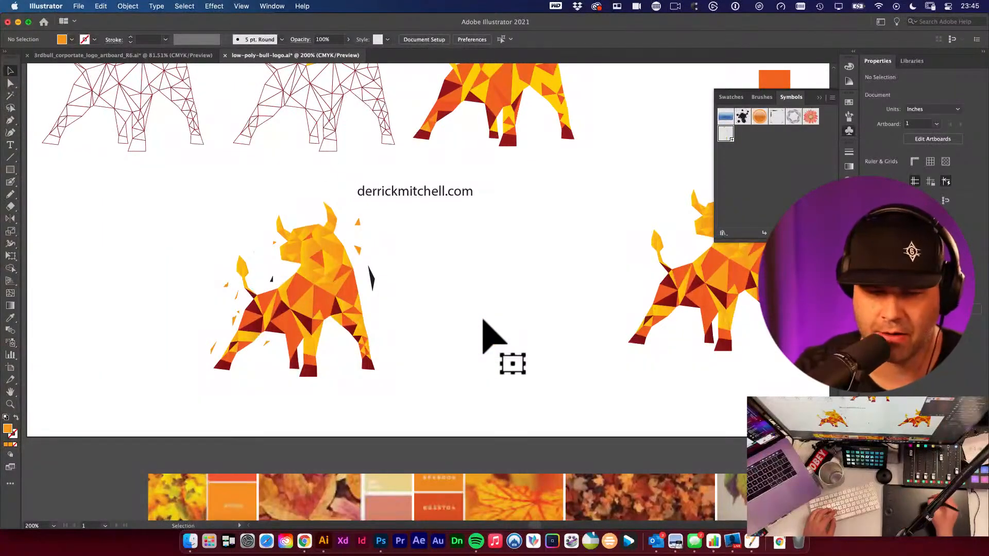
{"action": "key", "text": "F4"}
{"action": "left_click", "coordinate": [767, 199]}
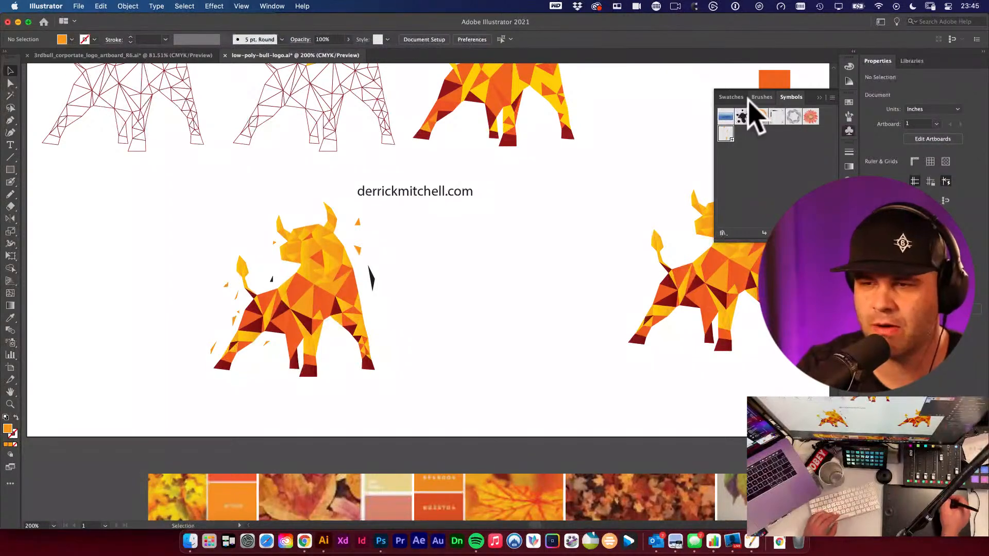
{"action": "left_click", "coordinate": [275, 6]}
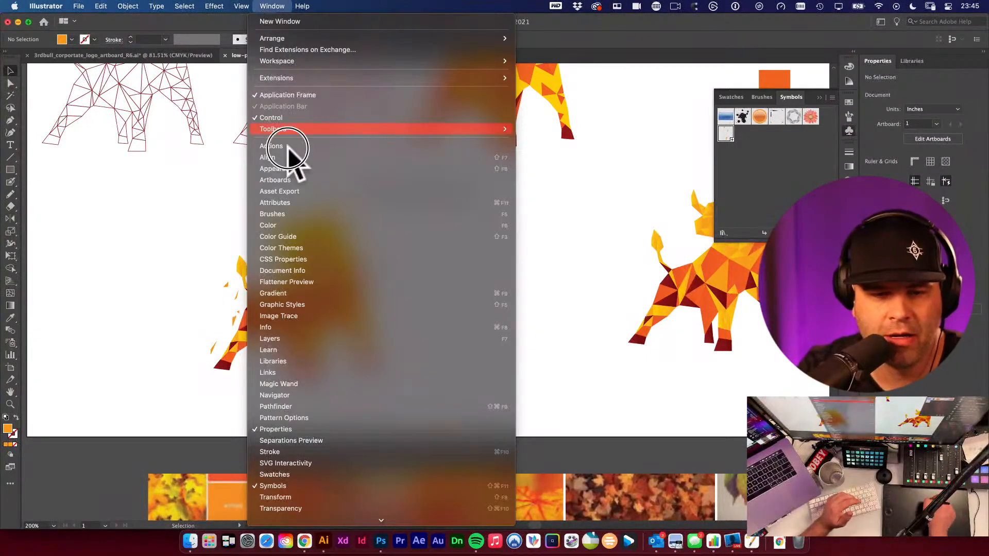
{"action": "left_click", "coordinate": [719, 219]}
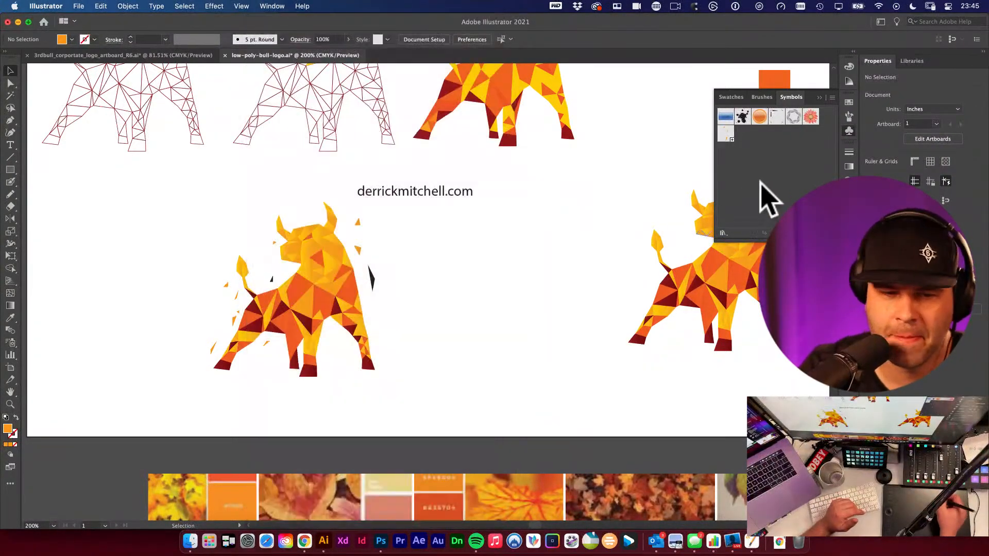
- Select the shard symbol and spray it around the bull with a reduced Symbol Sprayer brush
{"action": "left_click", "coordinate": [13, 344]}
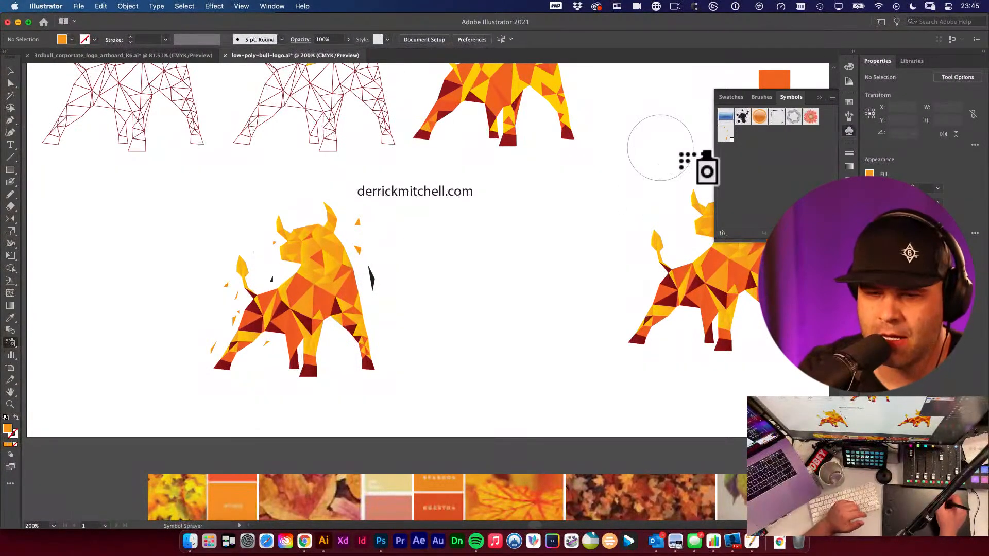
{"action": "key", "text": "bracketleft"}
{"action": "key", "text": "bracketleft"}
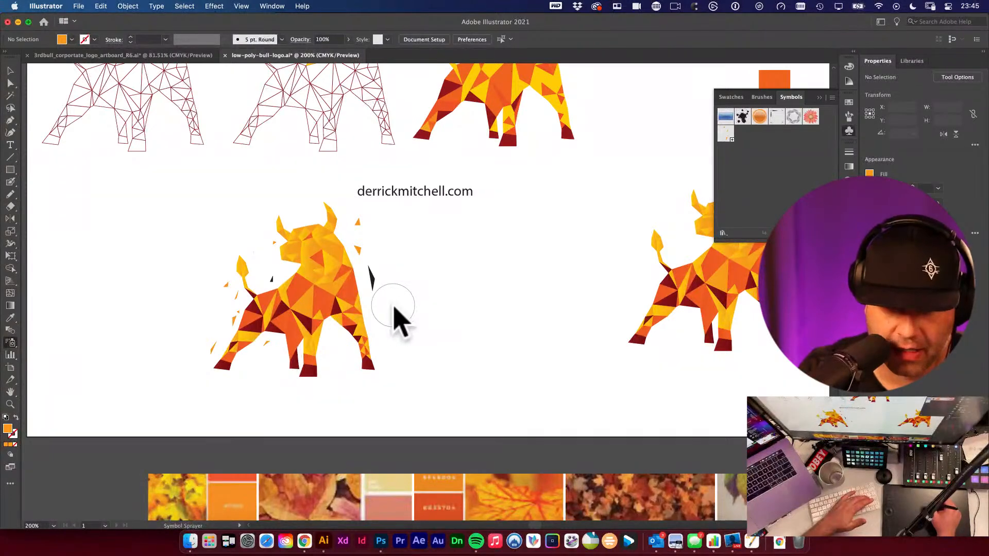
{"action": "left_click", "coordinate": [375, 264]}
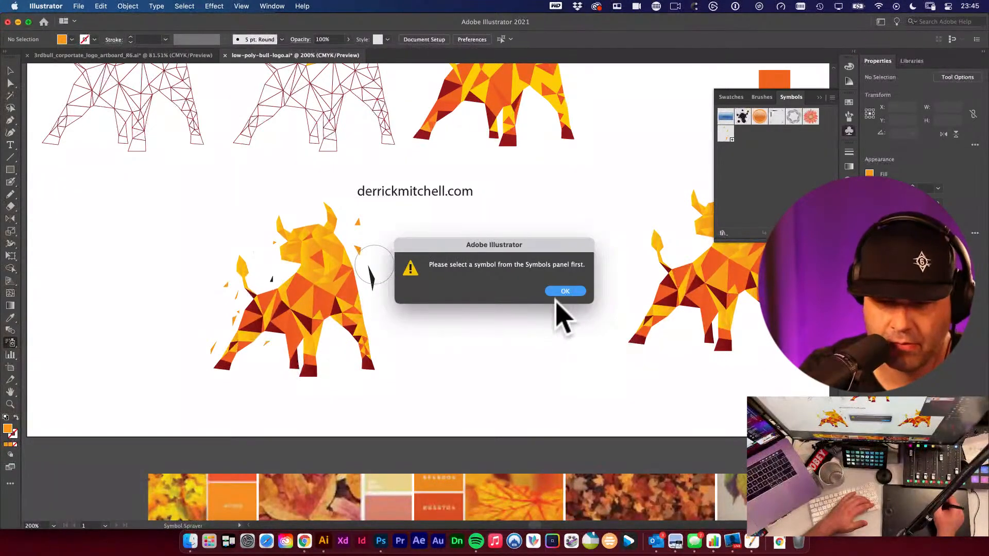
{"action": "left_click", "coordinate": [570, 290]}
{"action": "left_click_drag", "start_coordinate": [725, 117], "coordinate": [721, 131]}
{"action": "left_click_drag", "start_coordinate": [724, 132], "coordinate": [774, 129]}
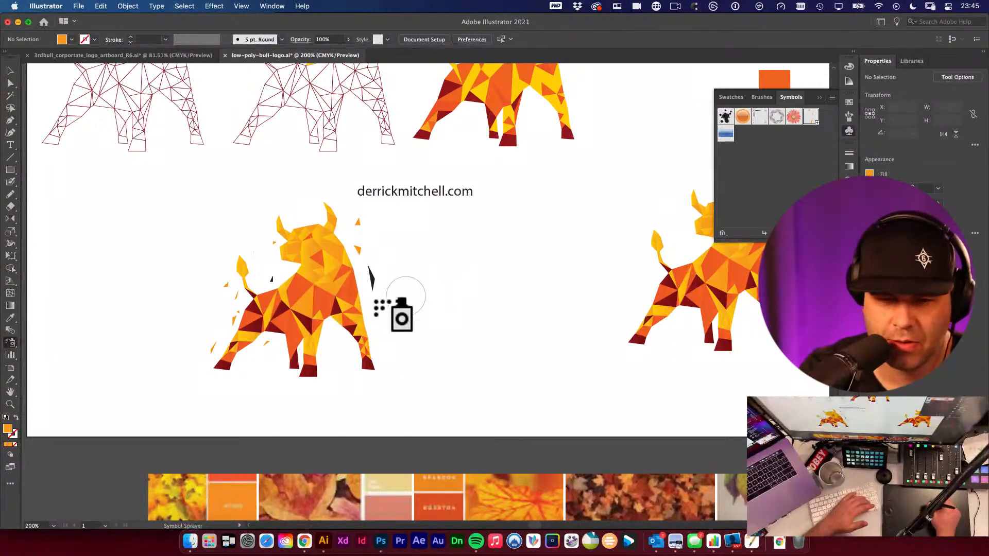
{"action": "mouse_move", "coordinate": [391, 315]}
{"action": "left_mouse_down"}
{"action": "mouse_move", "coordinate": [370, 338]}
{"action": "mouse_move", "coordinate": [356, 330]}
{"action": "left_mouse_up"}
{"action": "left_click_drag", "start_coordinate": [267, 301], "coordinate": [221, 355]}
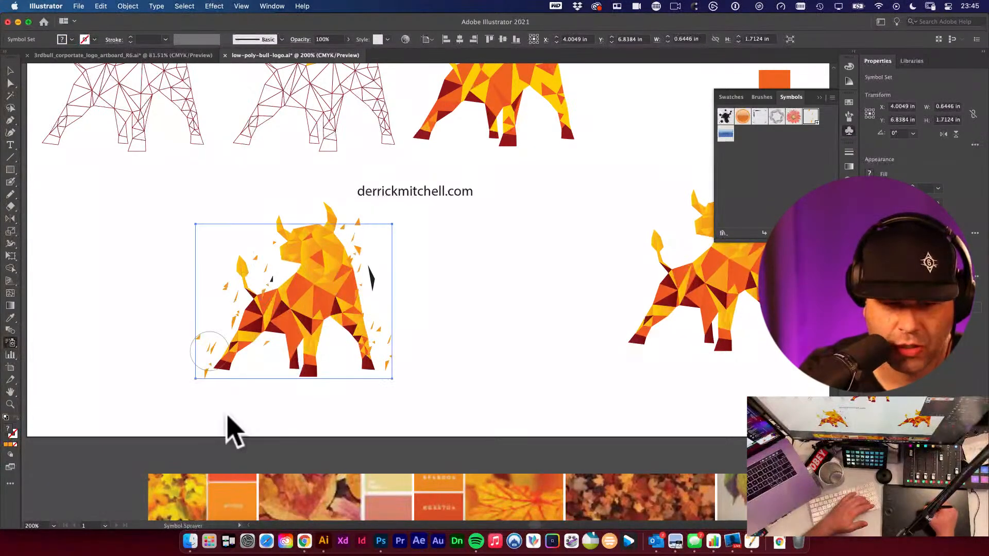
{"action": "left_click_drag", "start_coordinate": [353, 327], "coordinate": [312, 360]}
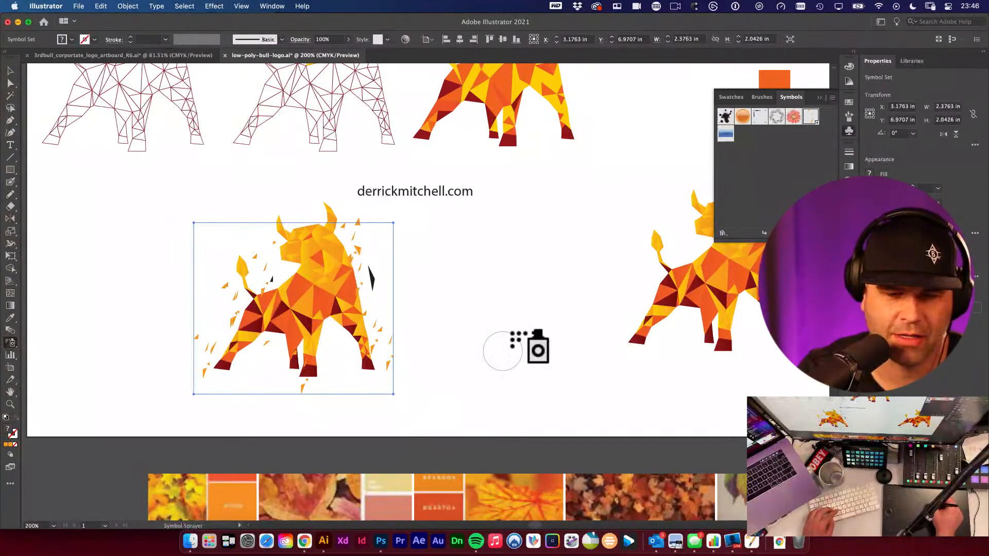
- Deselect, then select and delete the sprayed shard symbol set around the bull
{"action": "key", "text": "super+shift+a"}
{"action": "key", "text": "v"}
{"action": "left_click_drag", "start_coordinate": [517, 329], "coordinate": [390, 292]}
{"action": "left_click_drag", "start_coordinate": [521, 312], "coordinate": [246, 332]}
{"action": "left_click_drag", "start_coordinate": [691, 363], "coordinate": [808, 347]}
{"action": "left_click_drag", "start_coordinate": [499, 263], "coordinate": [810, 290]}
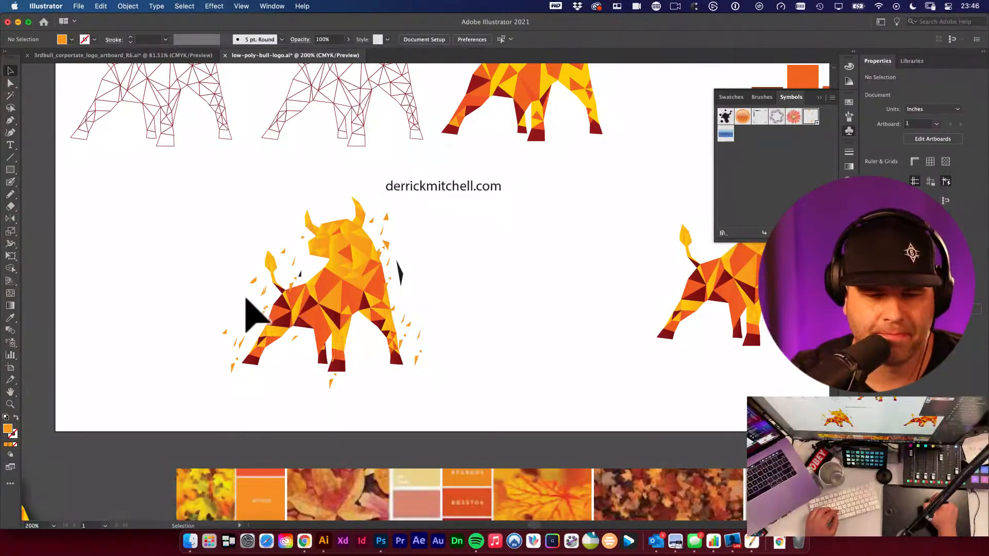
{"action": "left_click", "coordinate": [265, 299]}
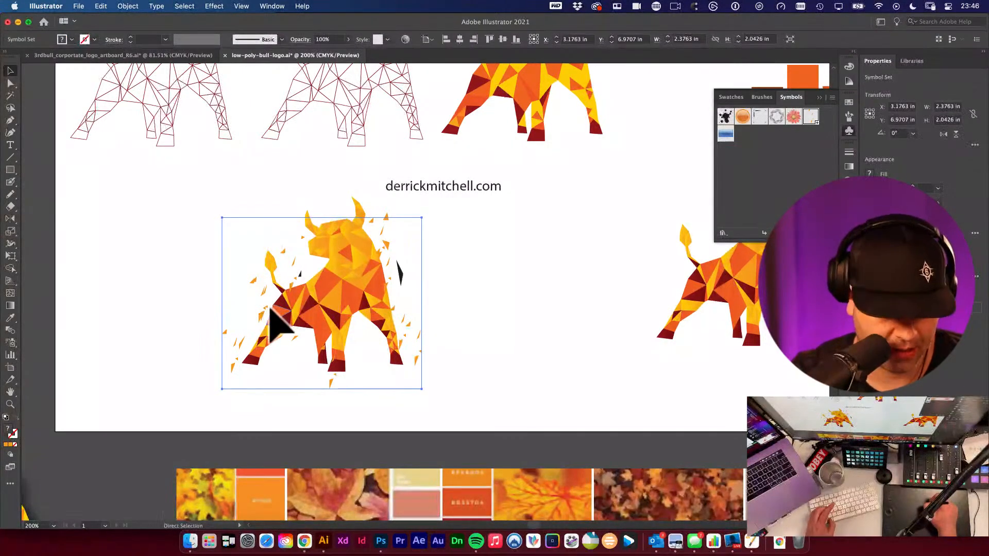
{"action": "key", "text": "Delete"}
{"action": "left_click", "coordinate": [267, 293]}
{"action": "left_click", "coordinate": [238, 303]}
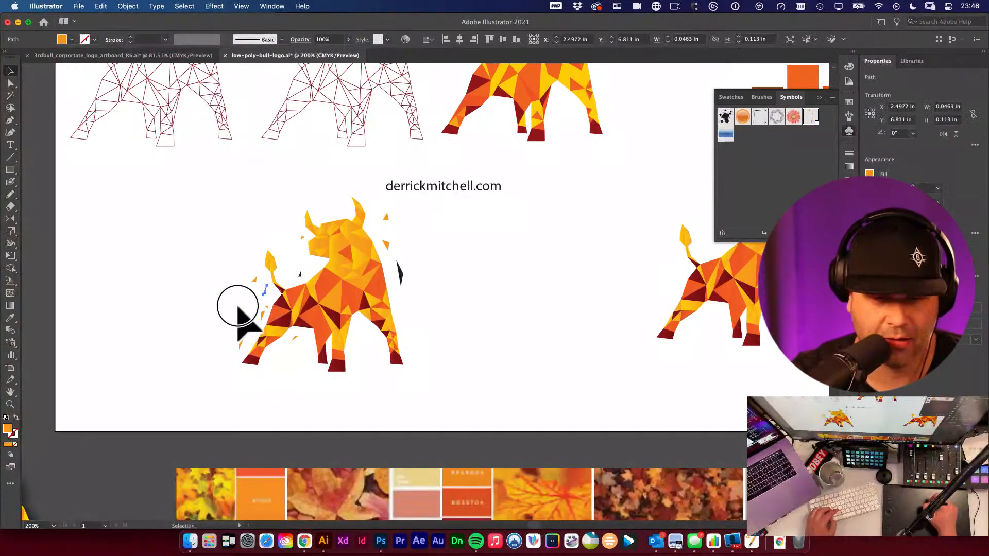
- Paste the shard group and move it out to the right of the bull
{"action": "key", "text": "super+v"}
{"action": "left_click_drag", "start_coordinate": [496, 270], "coordinate": [570, 304]}
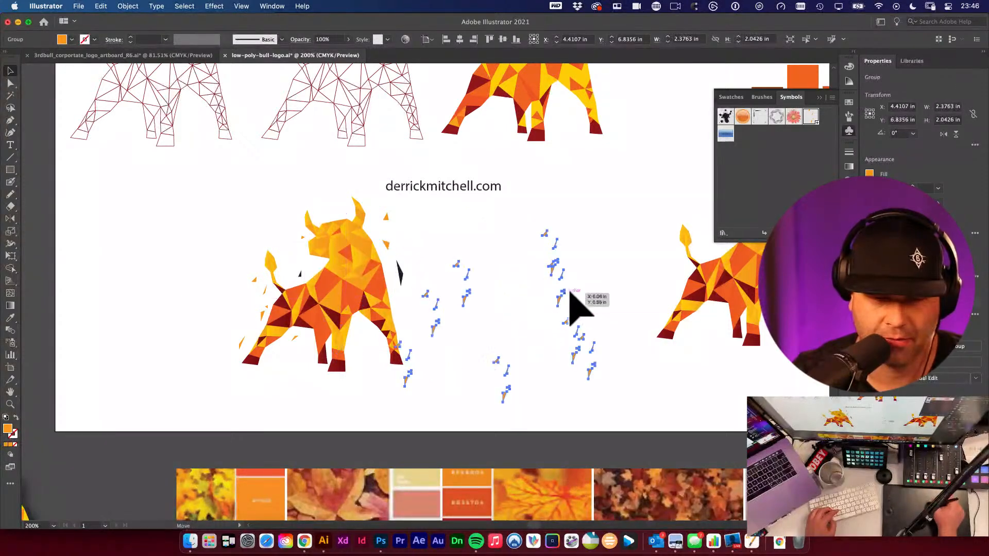
{"action": "left_click_drag", "start_coordinate": [514, 273], "coordinate": [522, 231]}
- Lasso-select and delete a stray shard beside the bull's tail
{"action": "key", "text": "a"}
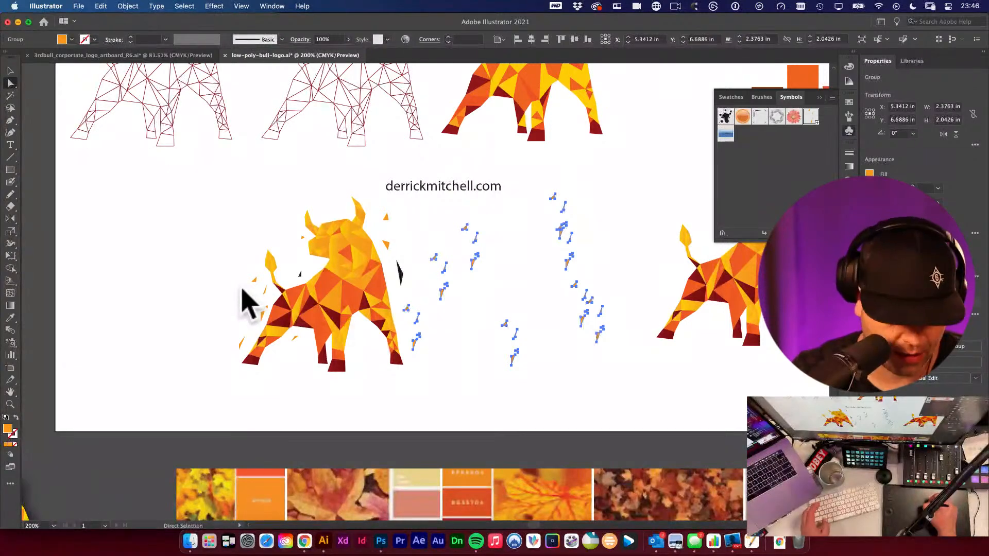
{"action": "key", "text": "q"}
{"action": "mouse_move", "coordinate": [247, 275]}
{"action": "left_mouse_down"}
{"action": "mouse_move", "coordinate": [272, 289]}
{"action": "mouse_move", "coordinate": [262, 327]}
{"action": "mouse_move", "coordinate": [240, 300]}
{"action": "mouse_move", "coordinate": [247, 280]}
{"action": "left_mouse_up"}
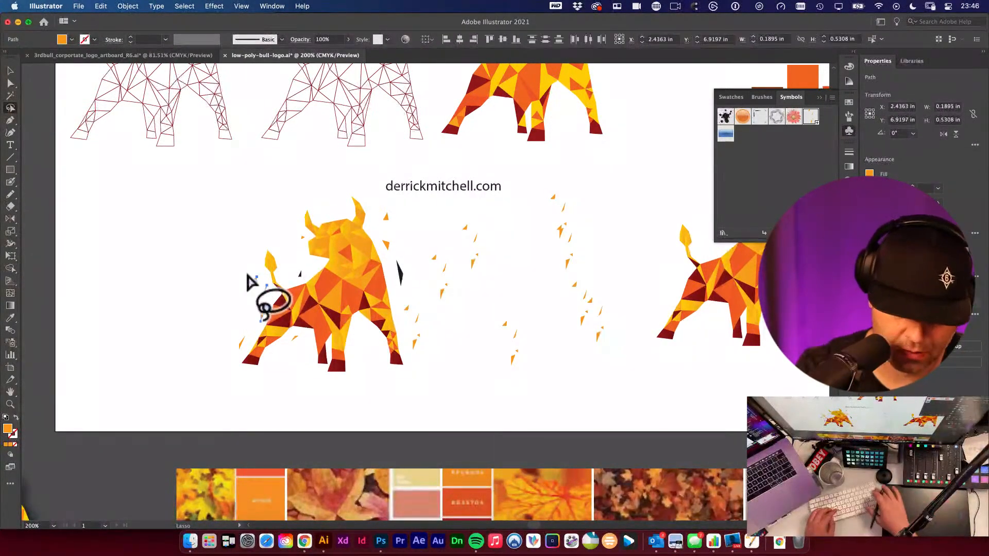
{"action": "key", "text": "Delete"}
- Move the shard group back over the bull and scale it down with Free Transform, then zoom in to check it
{"action": "key", "text": "v"}
{"action": "left_click_drag", "start_coordinate": [469, 265], "coordinate": [287, 278]}
{"action": "key", "text": "e"}
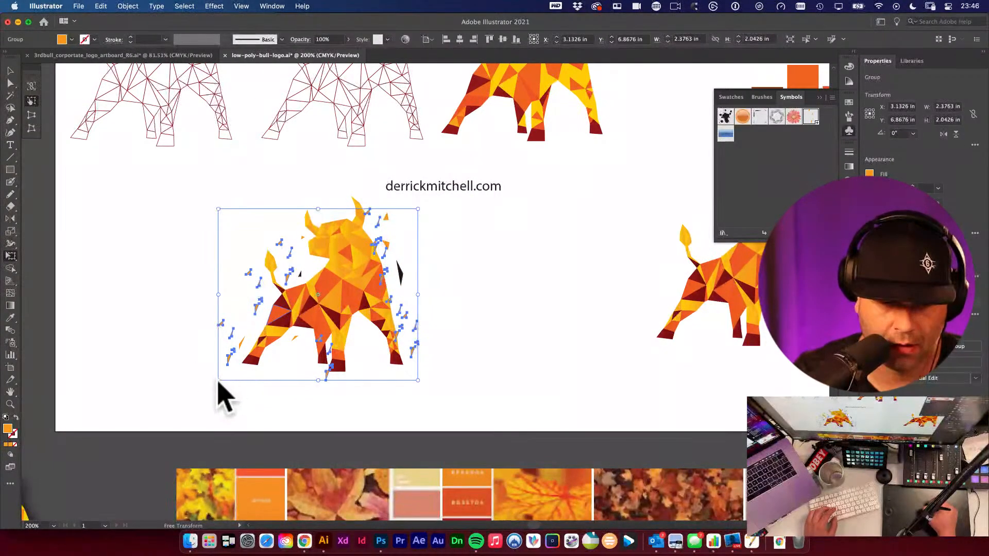
{"action": "left_click_drag", "start_coordinate": [220, 383], "coordinate": [247, 353]}
{"action": "key", "text": "v"}
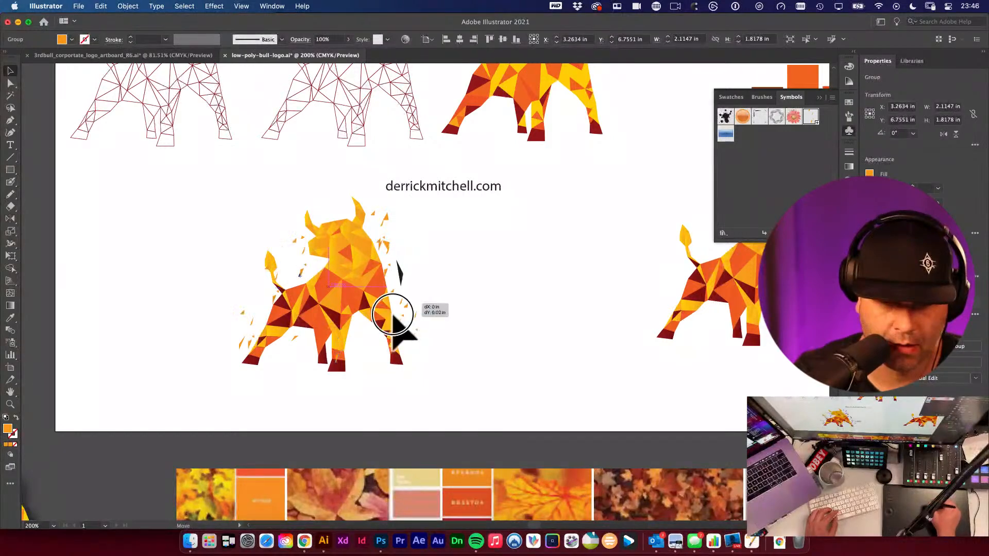
{"action": "left_click", "coordinate": [496, 321]}
{"action": "left_click_drag", "start_coordinate": [361, 329], "coordinate": [466, 375]}
{"action": "left_click", "coordinate": [462, 314]}
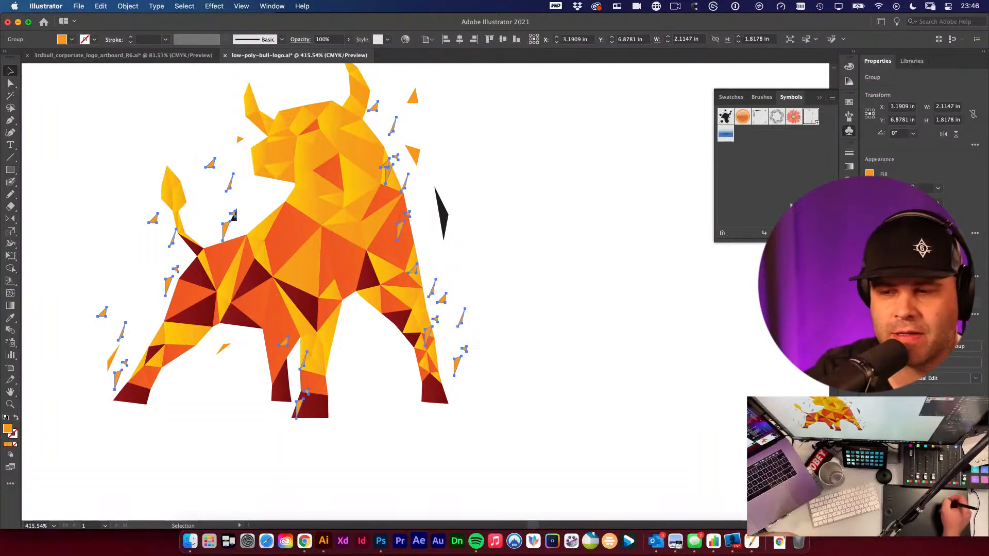
{"action": "left_click", "coordinate": [848, 132]}
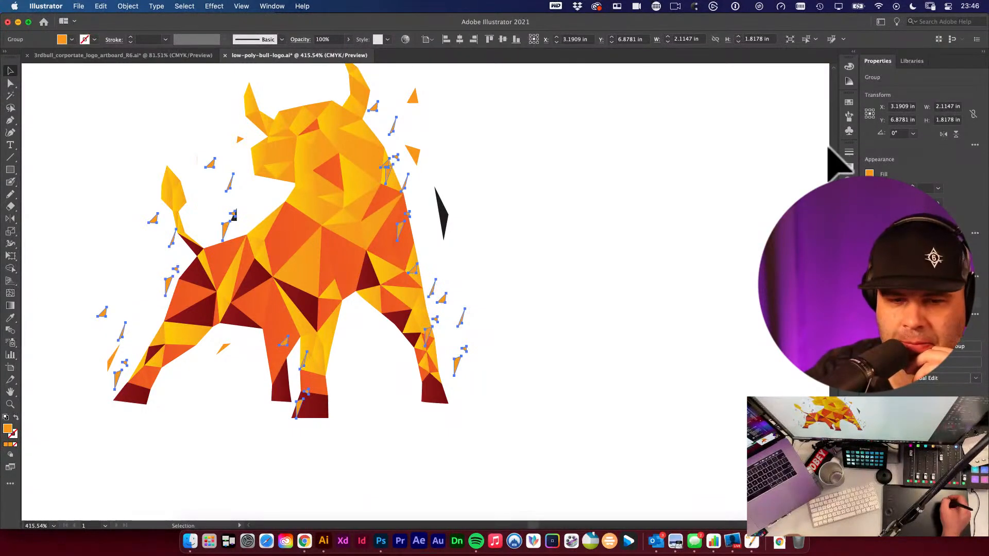
{"action": "left_click", "coordinate": [757, 247]}
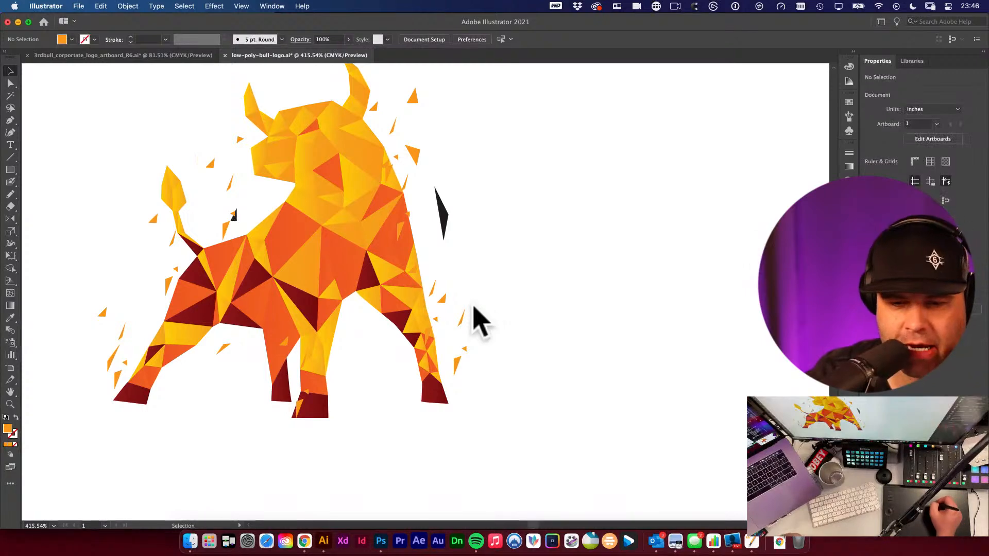
- Adjust small stray shards near the bull's back and move a shard near the head slightly downward
{"action": "left_click_drag", "start_coordinate": [581, 277], "coordinate": [677, 323]}
{"action": "key", "text": "a"}
{"action": "left_click_drag", "start_coordinate": [300, 222], "coordinate": [296, 224]}
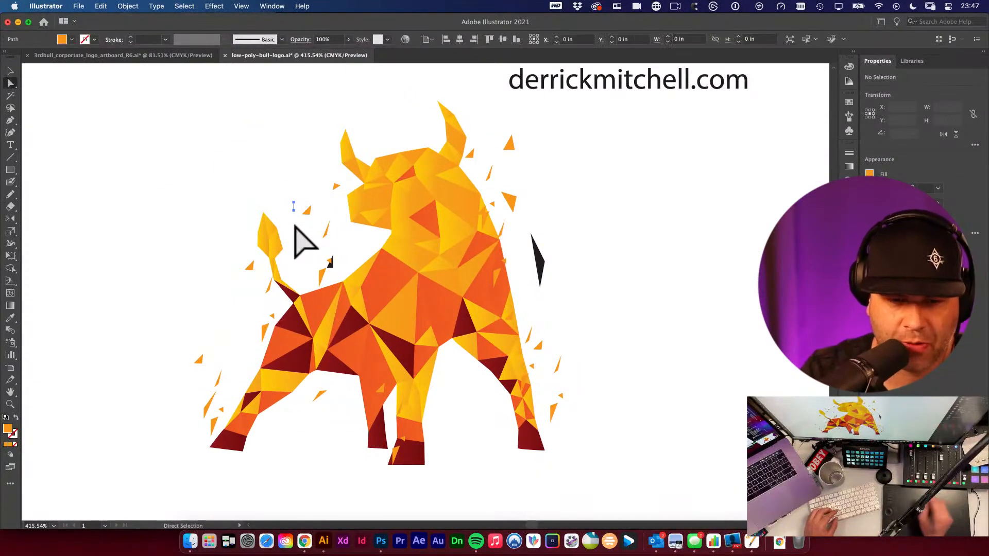
{"action": "key", "text": "v"}
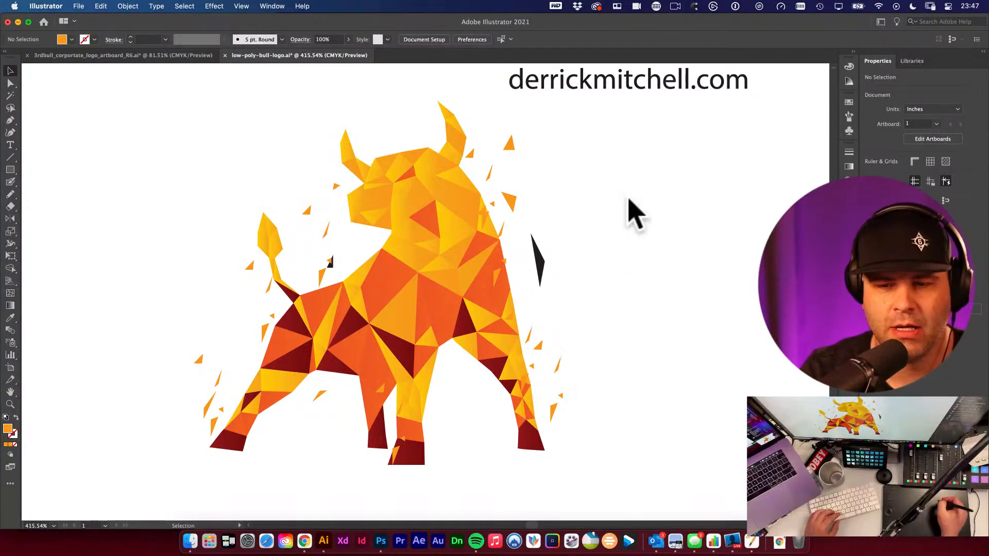
{"action": "left_click", "coordinate": [601, 276]}
{"action": "key", "text": "a"}
{"action": "left_click", "coordinate": [328, 263]}
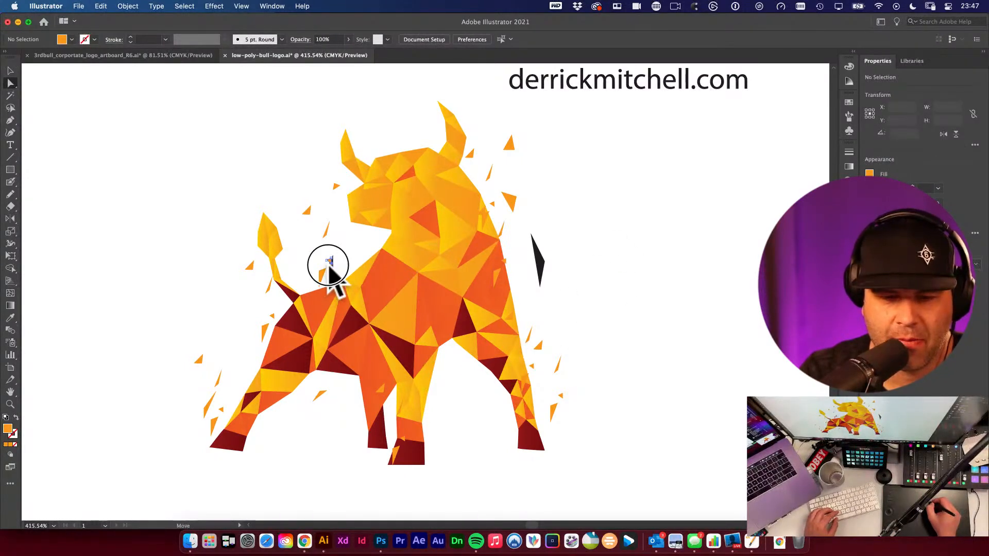
{"action": "left_click", "coordinate": [331, 272]}
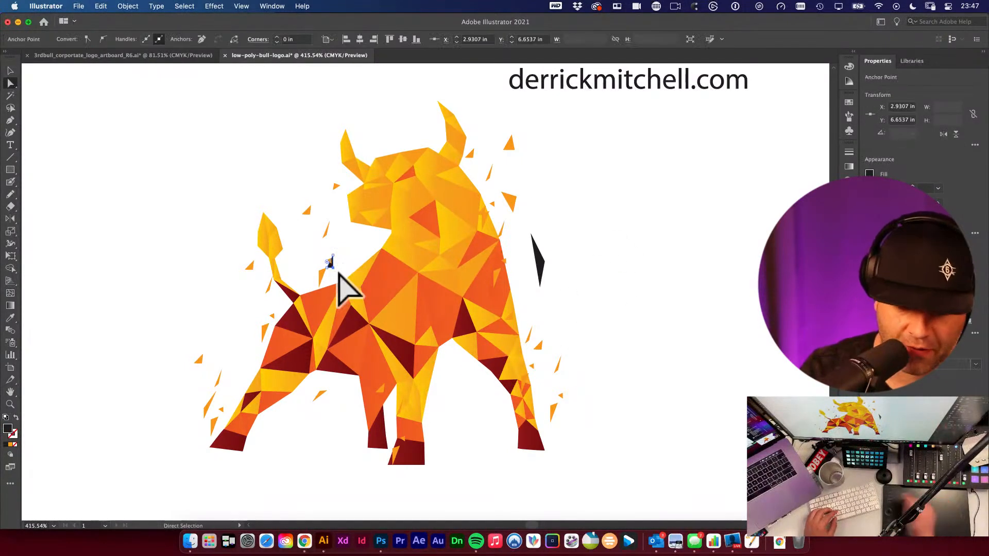
{"action": "key", "text": "v"}
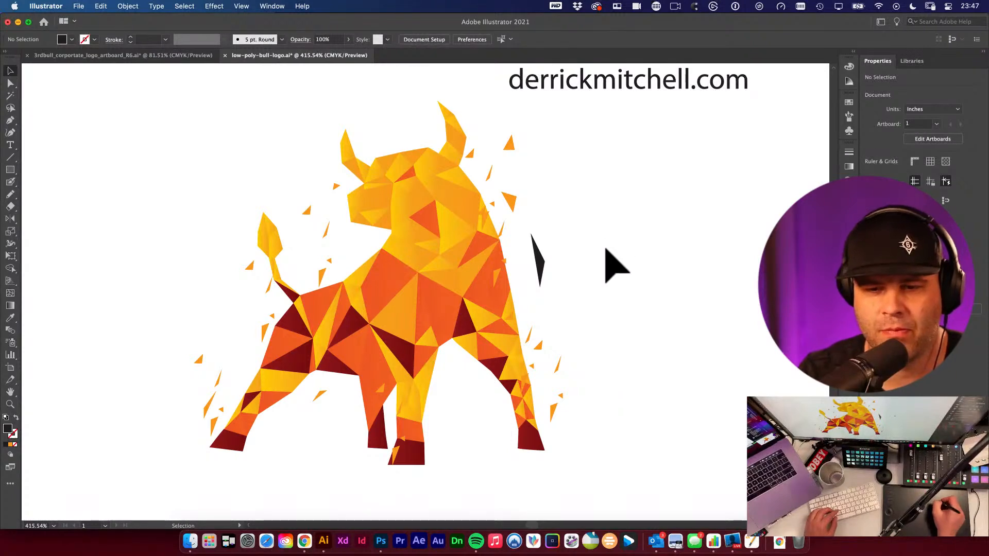
{"action": "left_click", "coordinate": [514, 146]}
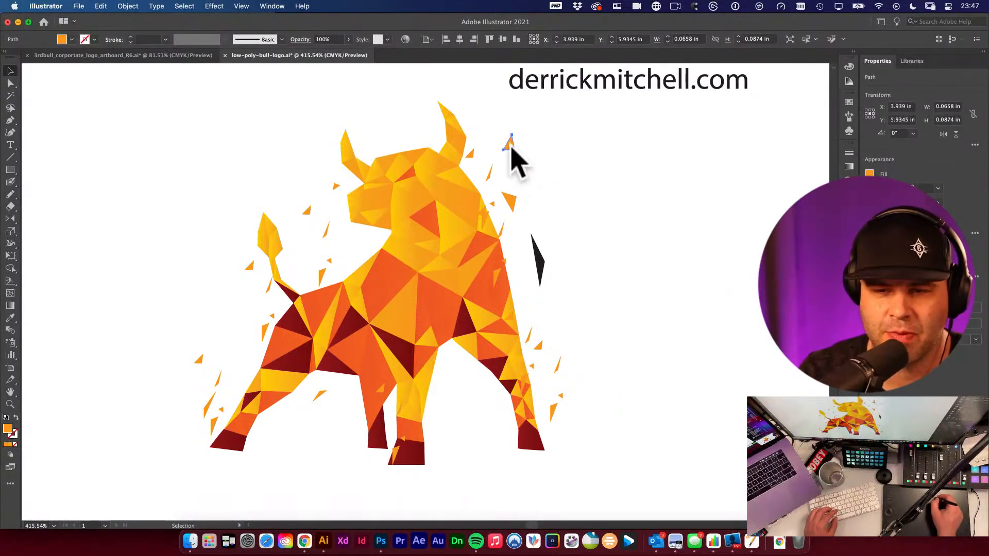
{"action": "left_click_drag", "start_coordinate": [510, 147], "coordinate": [511, 171]}
{"action": "left_click", "coordinate": [561, 194]}
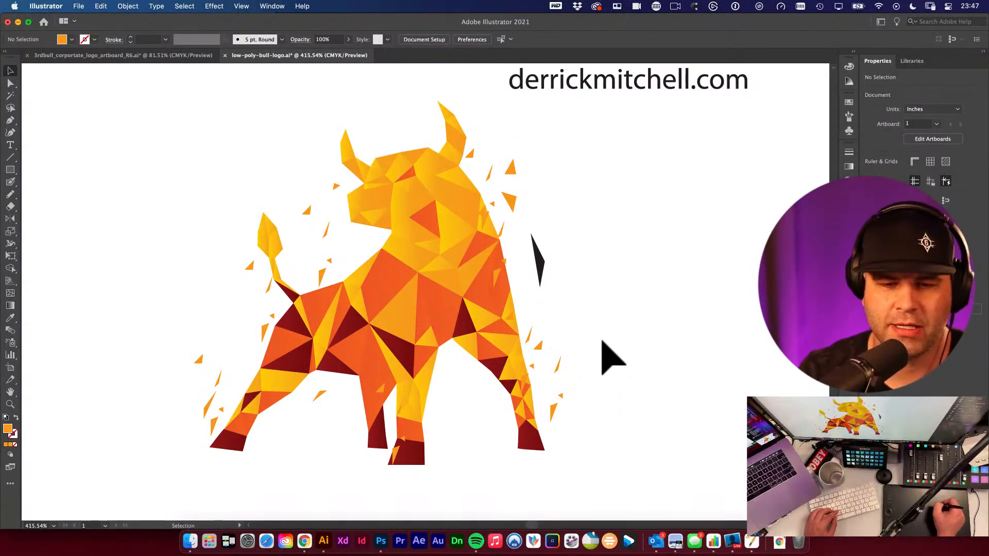
- Recolour the dark shard beside the bull's chest with the orange from a neighbouring shard using the Eyedropper
{"action": "left_click", "coordinate": [625, 323], "text": "super"}
{"action": "left_click_drag", "start_coordinate": [483, 289], "coordinate": [649, 297]}
{"action": "left_click", "coordinate": [590, 288], "text": "alt+super"}
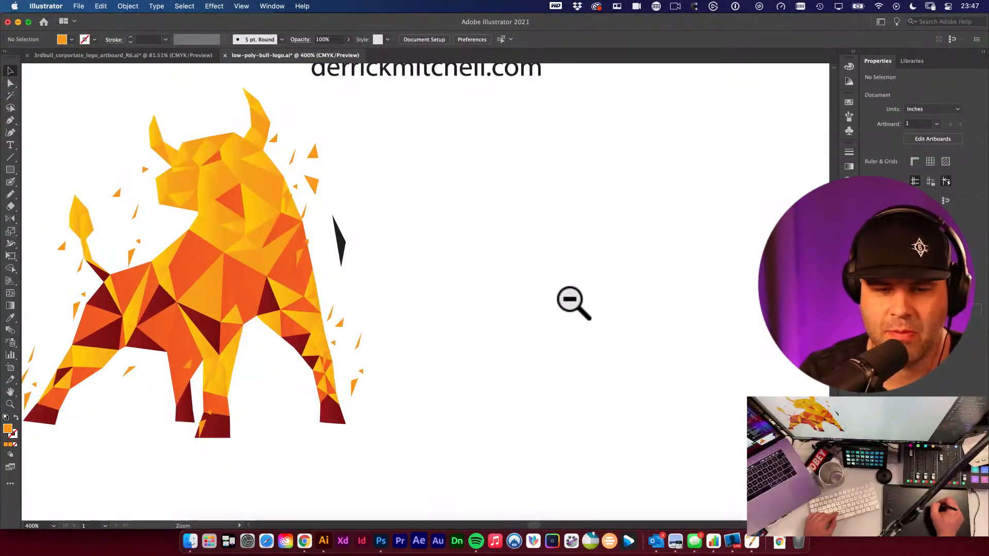
{"action": "left_click", "coordinate": [579, 298], "text": "alt+super"}
{"action": "left_click_drag", "start_coordinate": [331, 291], "coordinate": [516, 301]}
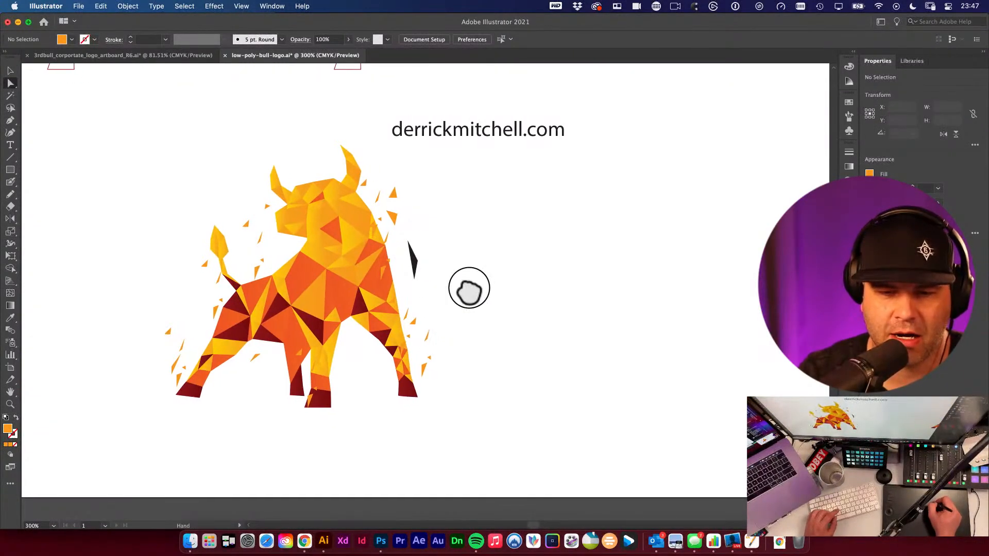
{"action": "left_click", "coordinate": [410, 261]}
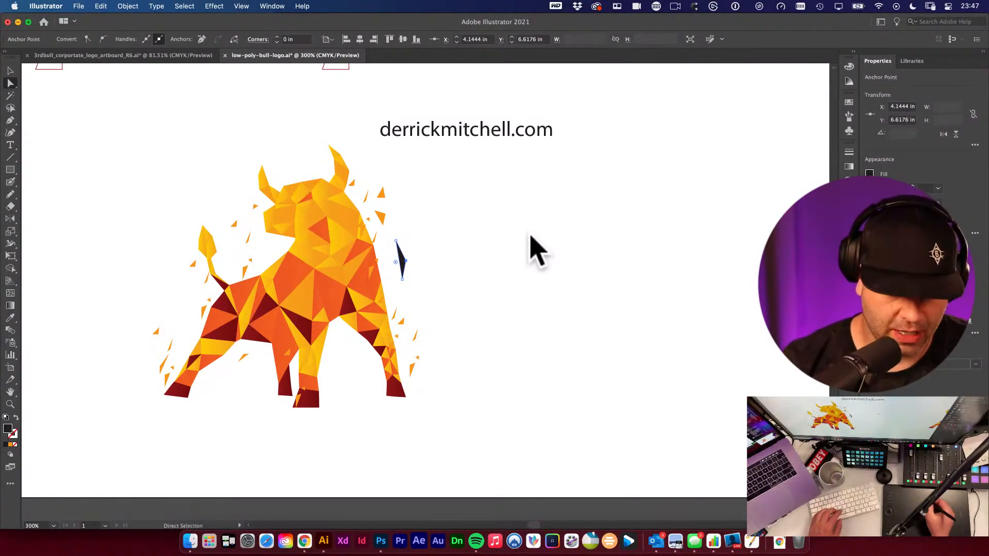
{"action": "key", "text": "i"}
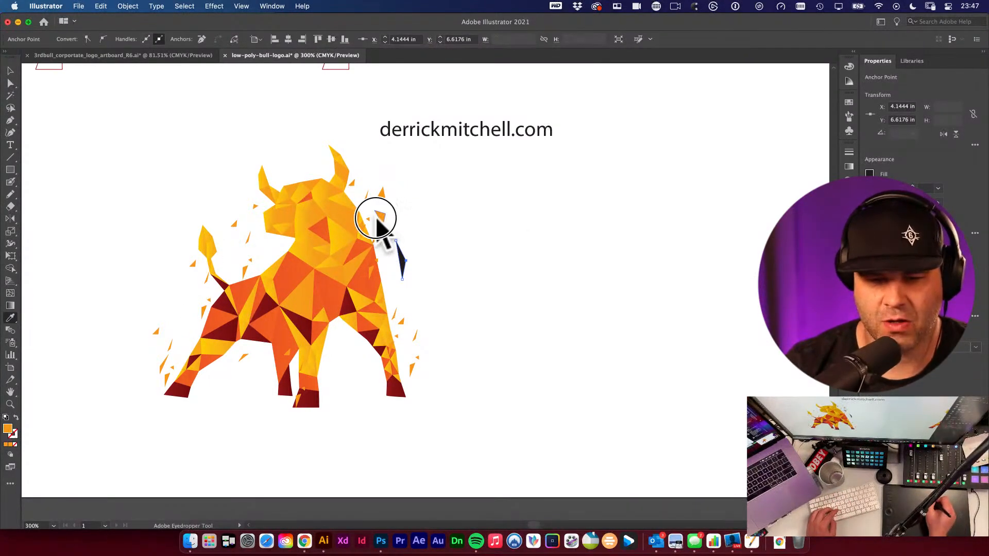
{"action": "key", "text": "v"}
{"action": "left_click", "coordinate": [431, 244]}
{"action": "left_click_drag", "start_coordinate": [363, 272], "coordinate": [467, 330], "text": "super+space"}
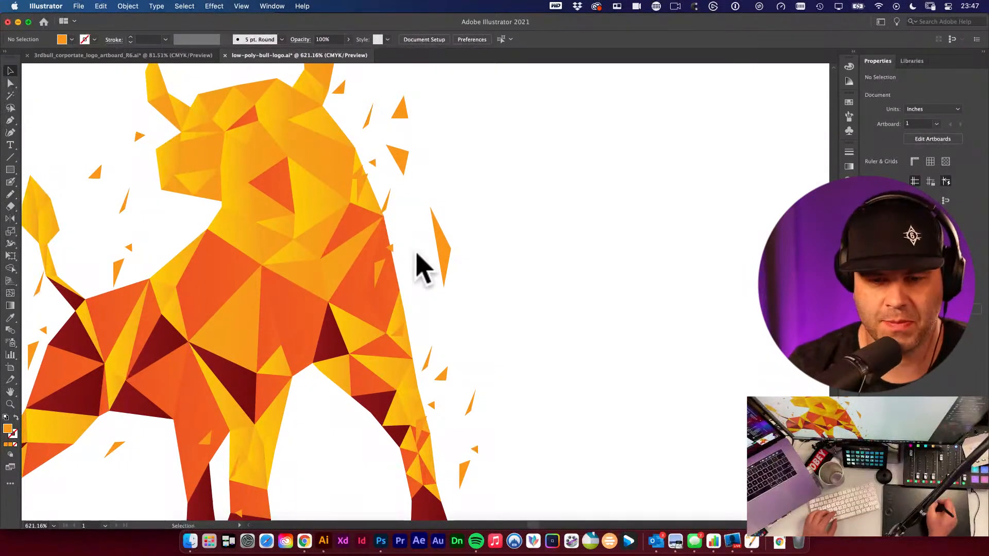
- Zoom out and review the bull with its scattered shards
{"action": "left_click_drag", "start_coordinate": [344, 227], "coordinate": [473, 222], "text": "space"}
{"action": "left_click", "coordinate": [416, 238], "text": "alt+super+space"}
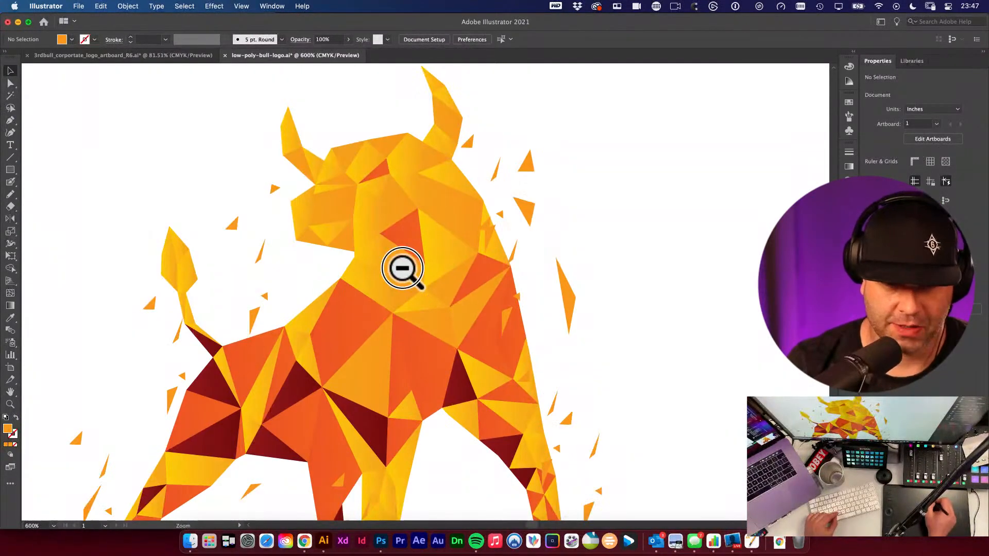
{"action": "left_click", "coordinate": [403, 267], "text": "alt+super+space"}
{"action": "left_click_drag", "start_coordinate": [442, 320], "coordinate": [468, 268], "text": "space"}
{"action": "left_click", "coordinate": [562, 251]}
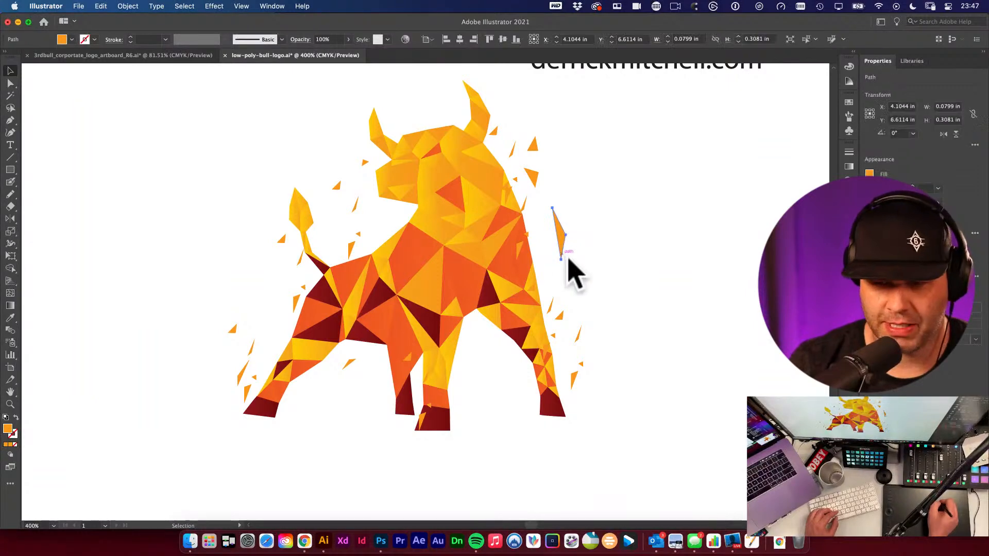
{"action": "left_click", "coordinate": [573, 268]}
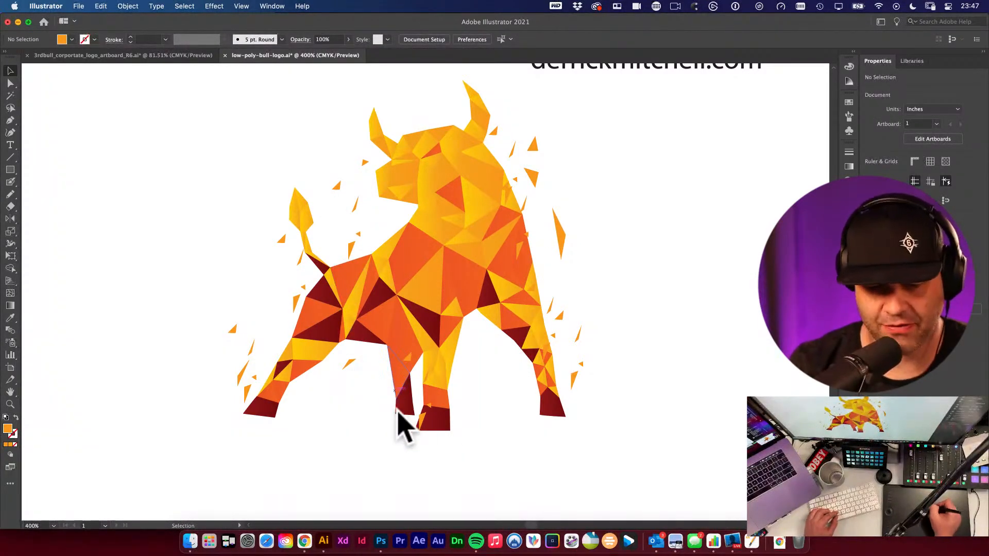
{"action": "left_click", "coordinate": [502, 356], "text": "alt+super"}
{"action": "left_click_drag", "start_coordinate": [465, 282], "coordinate": [493, 325]}
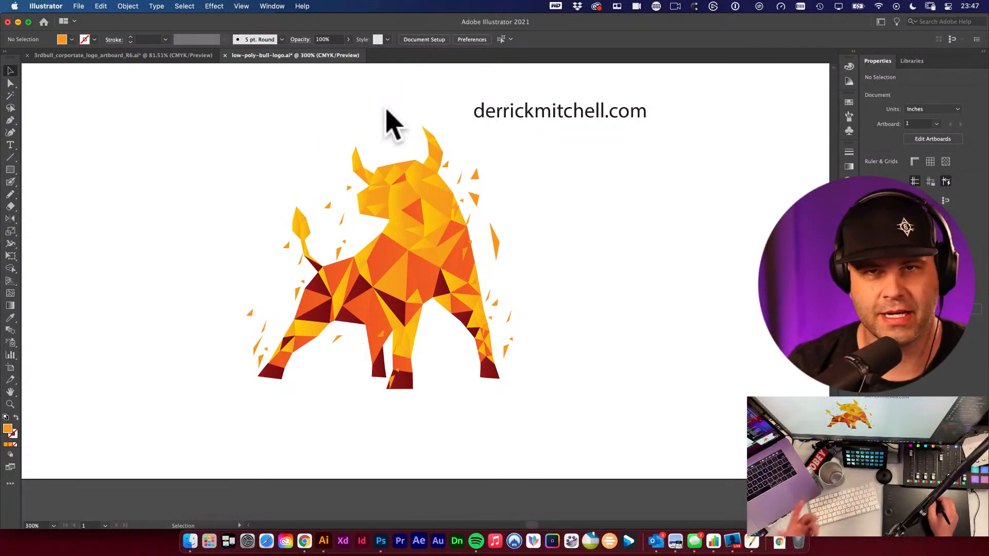
{"action": "left_click_drag", "start_coordinate": [222, 131], "coordinate": [600, 443]}
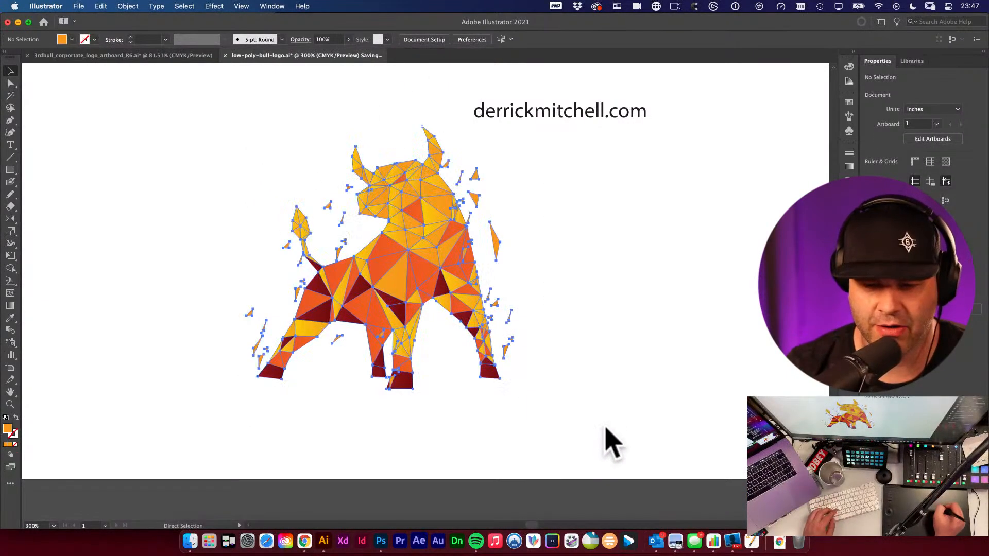
{"action": "left_click", "coordinate": [580, 359]}
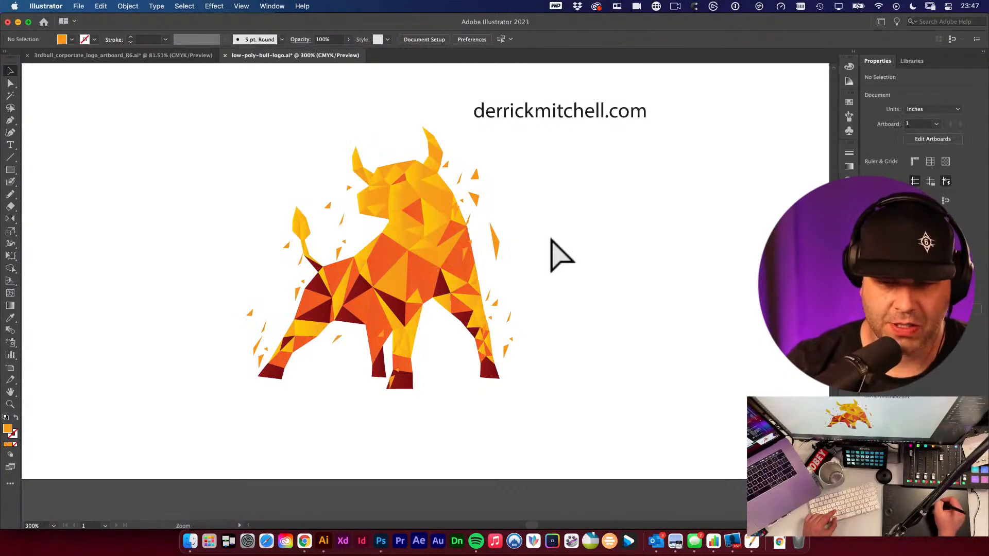
- Deselect and zoom out to view the whole artboard with all bull versions and colour swatches
{"action": "left_click", "coordinate": [546, 265], "text": "alt+super"}
{"action": "left_click", "coordinate": [518, 323], "text": "alt+super"}
{"action": "left_click_drag", "start_coordinate": [421, 339], "coordinate": [464, 296]}
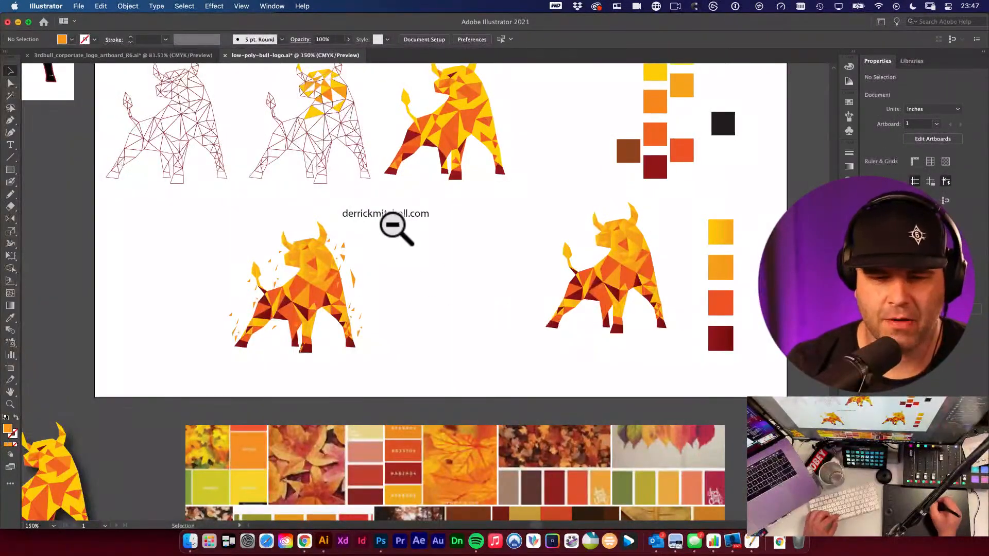
- Select the derrickmitchell.com text and change its case to UPPERCASE
{"action": "left_click_drag", "start_coordinate": [412, 217], "coordinate": [491, 222]}
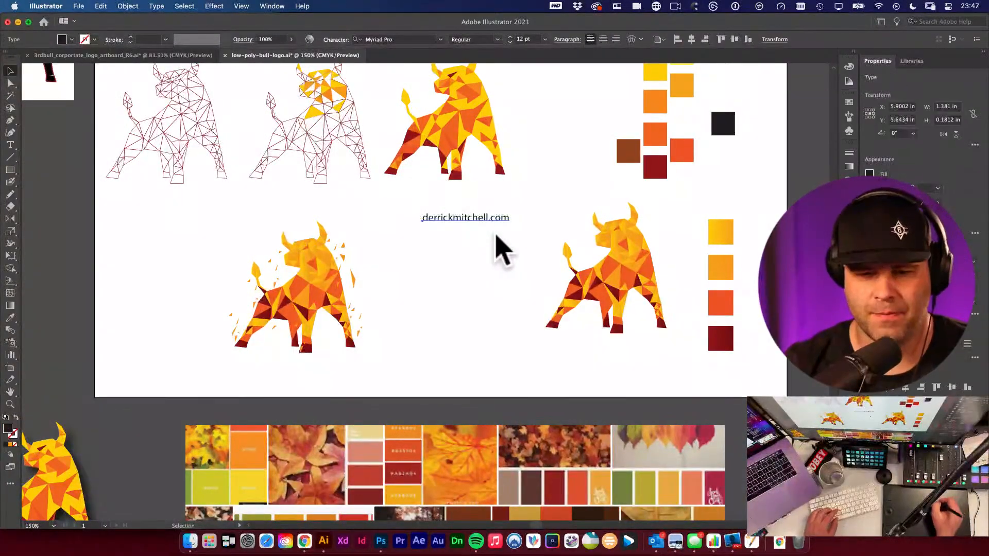
{"action": "left_click", "coordinate": [184, 5]}
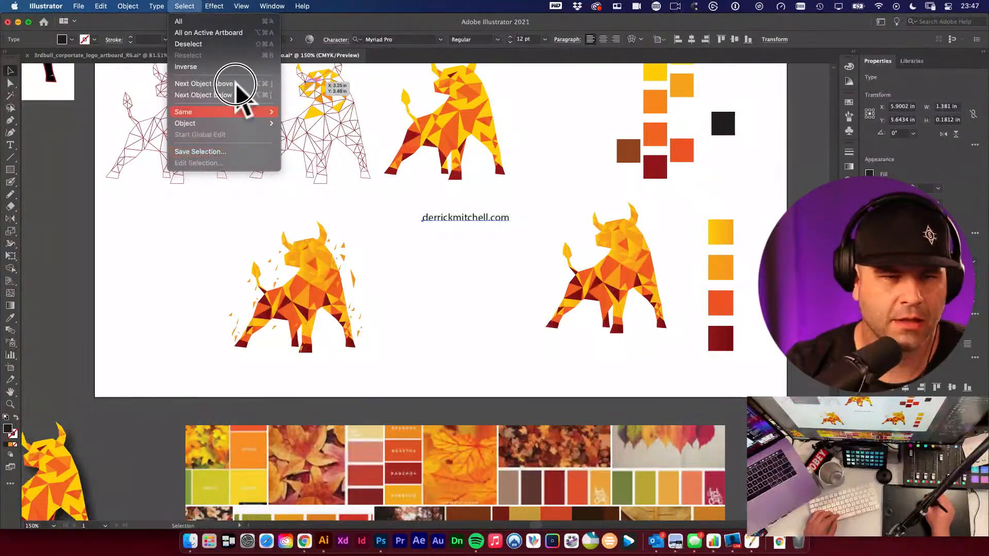
{"action": "mouse_move", "coordinate": [139, 6]}
{"action": "mouse_move", "coordinate": [205, 175]}
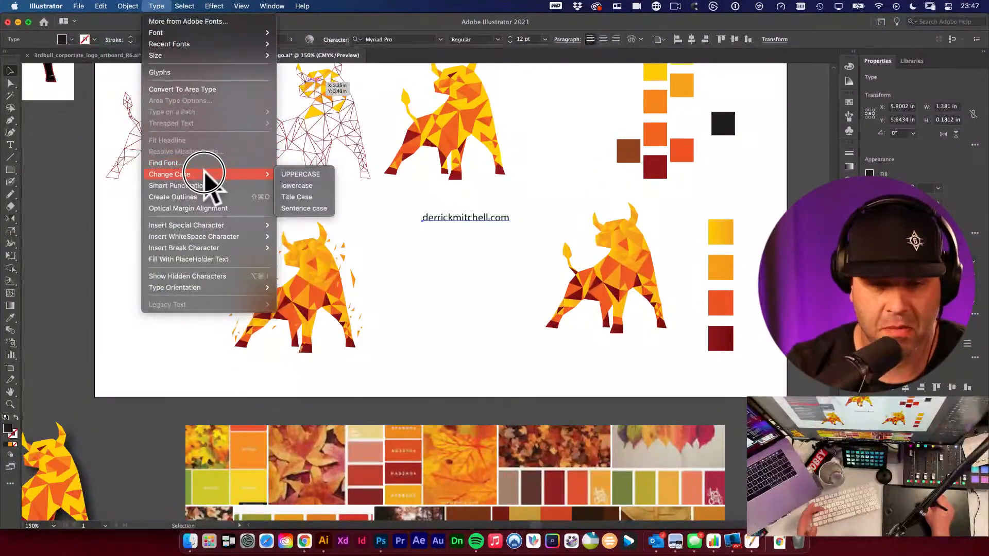
{"action": "left_click", "coordinate": [310, 175]}
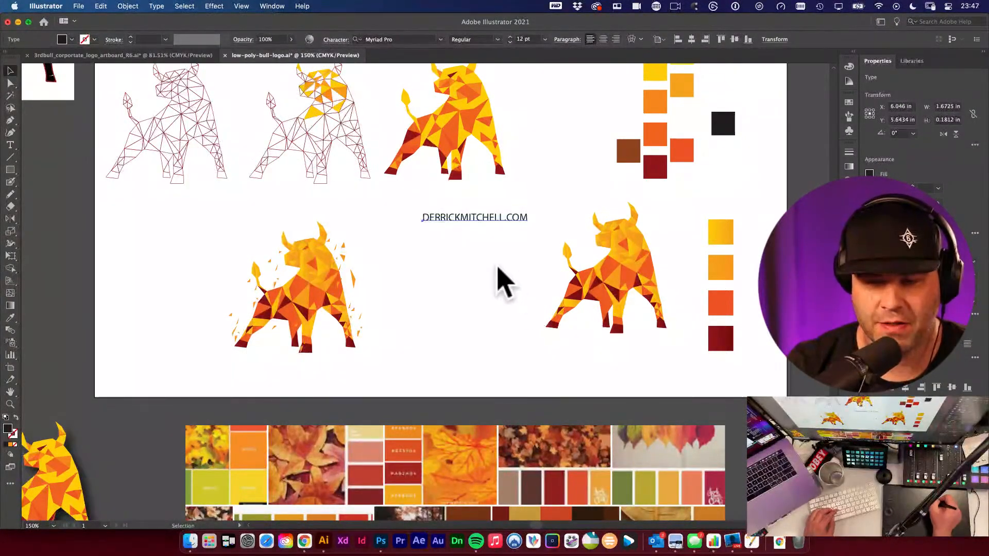
- Widen the letter spacing of the website text and shift it to sit between the bulls
{"action": "left_click", "coordinate": [480, 226]}
{"action": "left_click_drag", "start_coordinate": [481, 225], "coordinate": [426, 226]}
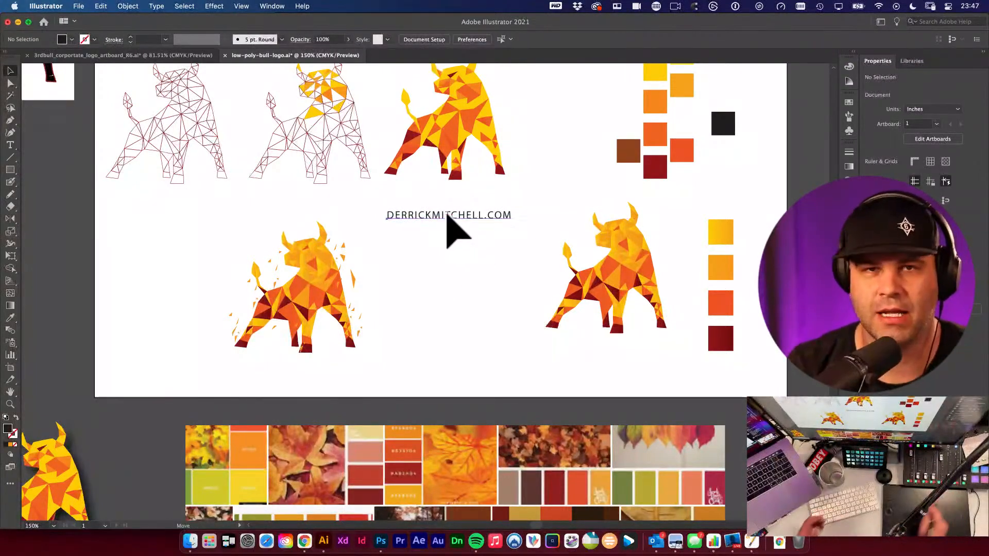
{"action": "left_click_drag", "start_coordinate": [441, 210], "coordinate": [448, 216]}
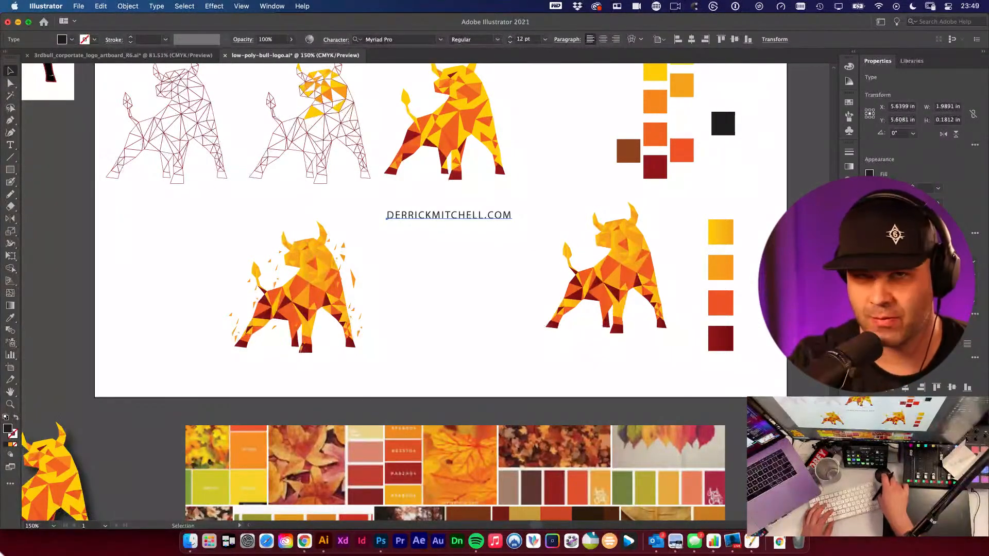
{"action": "key", "text": "super+Tab"}
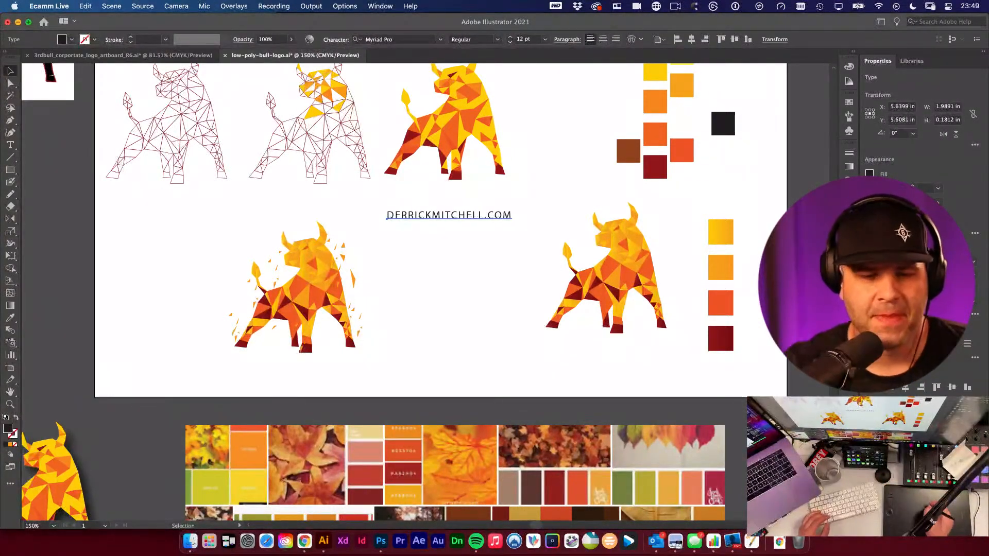
{"action": "left_click", "coordinate": [410, 288]}
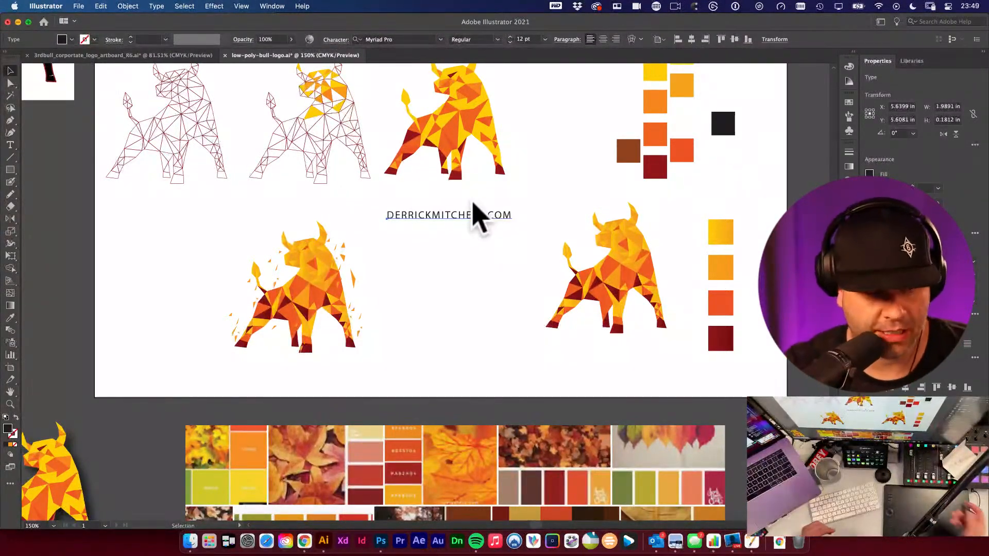
- Reposition the website text so it sits centred above the two lower bulls
{"action": "key", "text": "super+shift+a"}
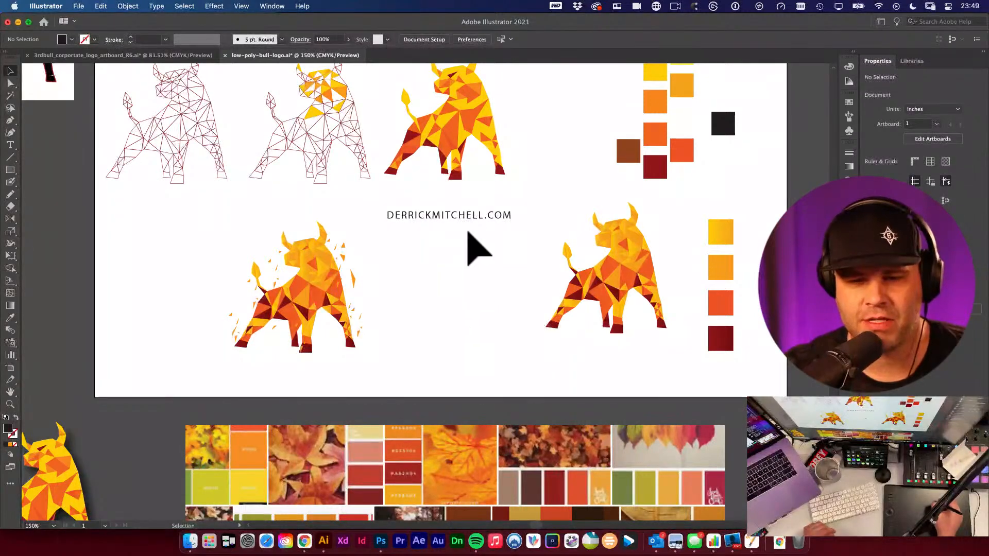
{"action": "mouse_move", "coordinate": [471, 219]}
{"action": "left_mouse_down"}
{"action": "mouse_move", "coordinate": [487, 233]}
{"action": "mouse_move", "coordinate": [489, 209]}
{"action": "mouse_move", "coordinate": [479, 210]}
{"action": "left_mouse_up"}
{"action": "left_click", "coordinate": [481, 255]}
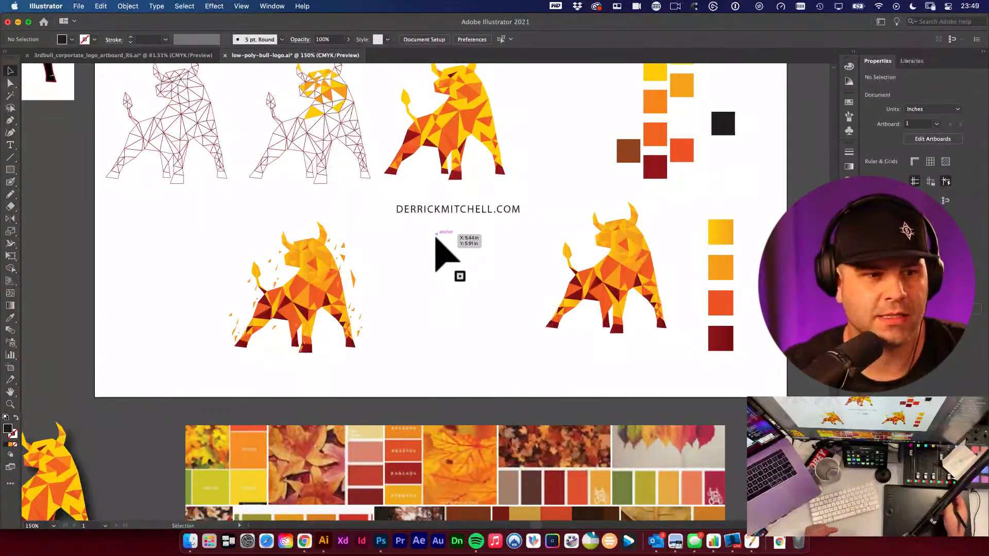
{"action": "double_click", "coordinate": [436, 234]}
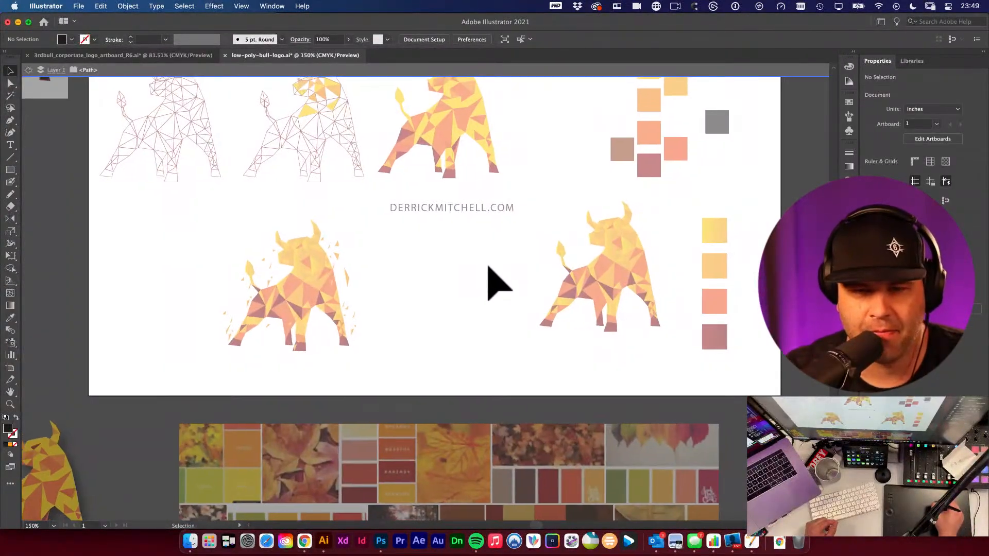
{"action": "double_click", "coordinate": [486, 270]}
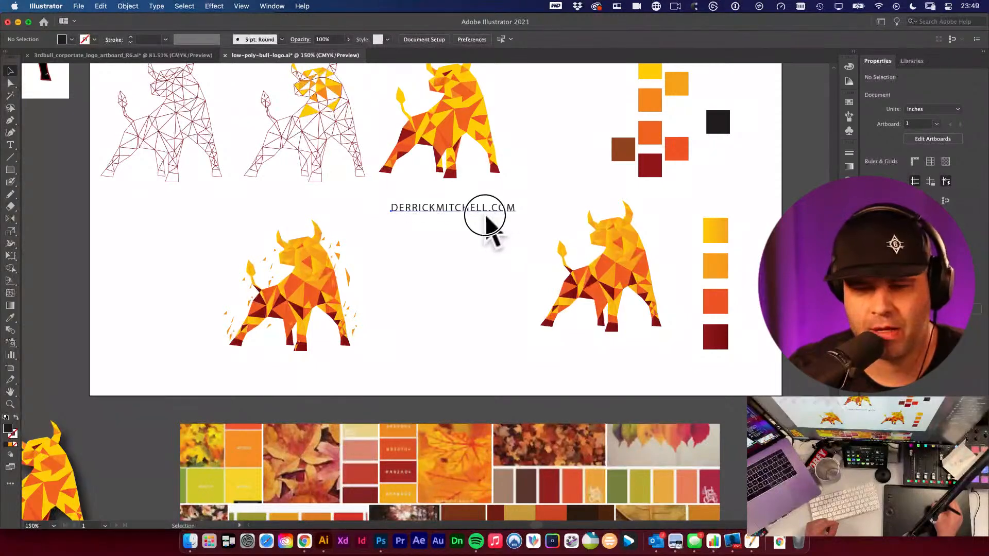
{"action": "left_click_drag", "start_coordinate": [484, 211], "coordinate": [481, 221]}
{"action": "left_click", "coordinate": [487, 262]}
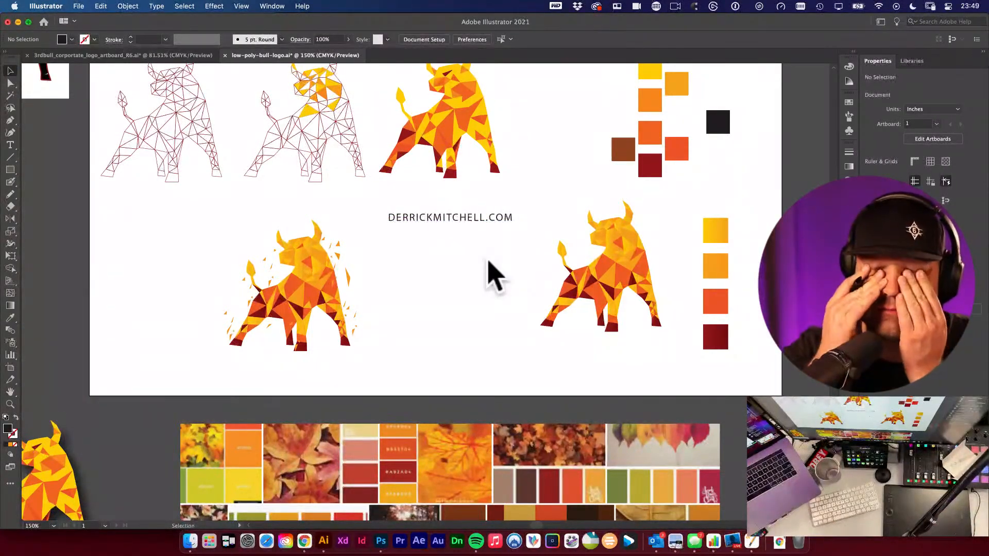
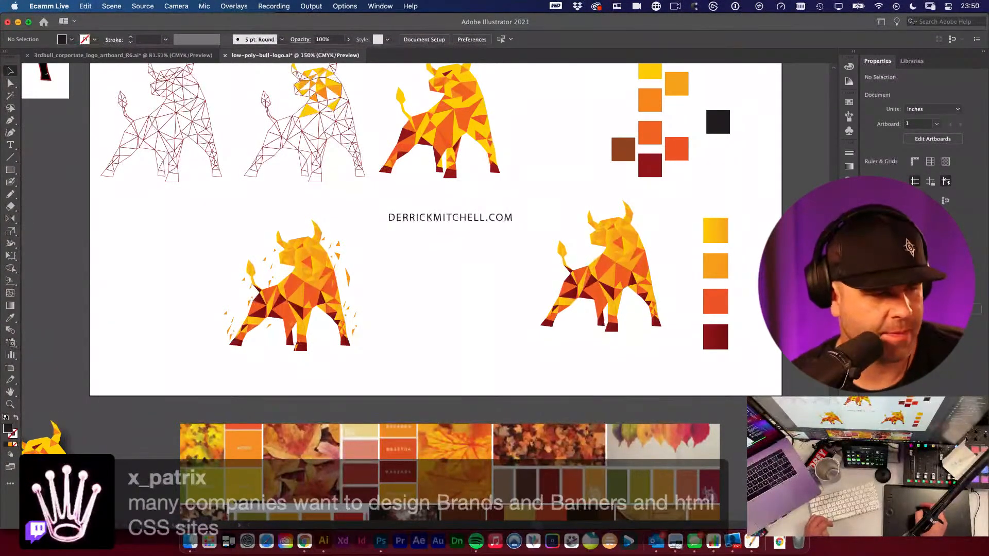
- Zoom in on the bull logo sheet to examine the shattered-shard bull illustration
{"action": "left_click", "coordinate": [463, 321]}
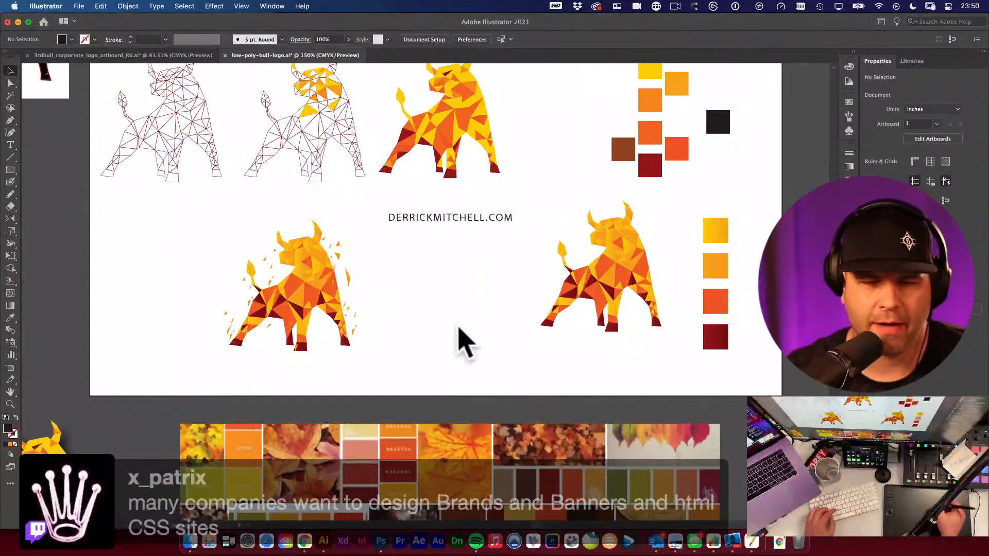
{"action": "left_click_drag", "start_coordinate": [476, 268], "coordinate": [502, 311]}
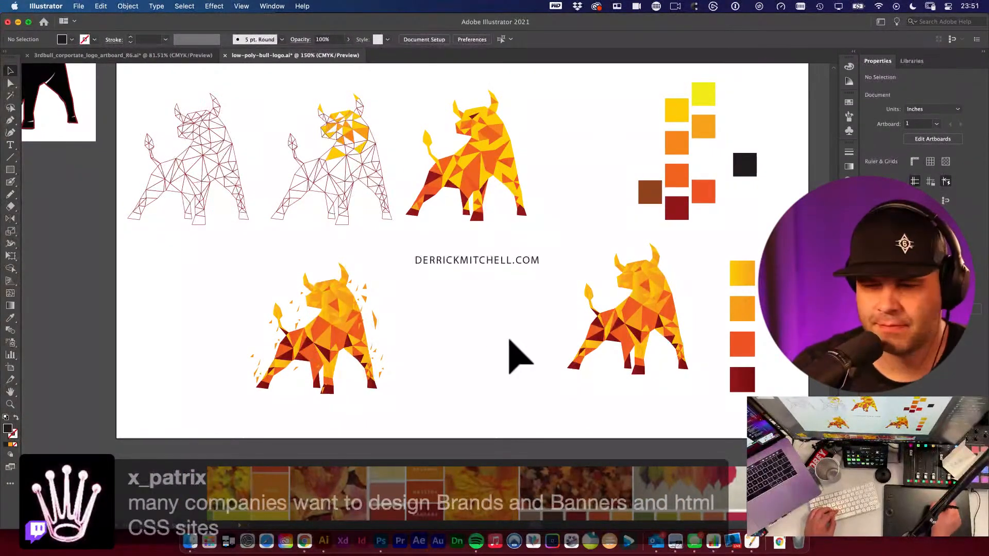
{"action": "left_click_drag", "start_coordinate": [344, 324], "coordinate": [530, 375]}
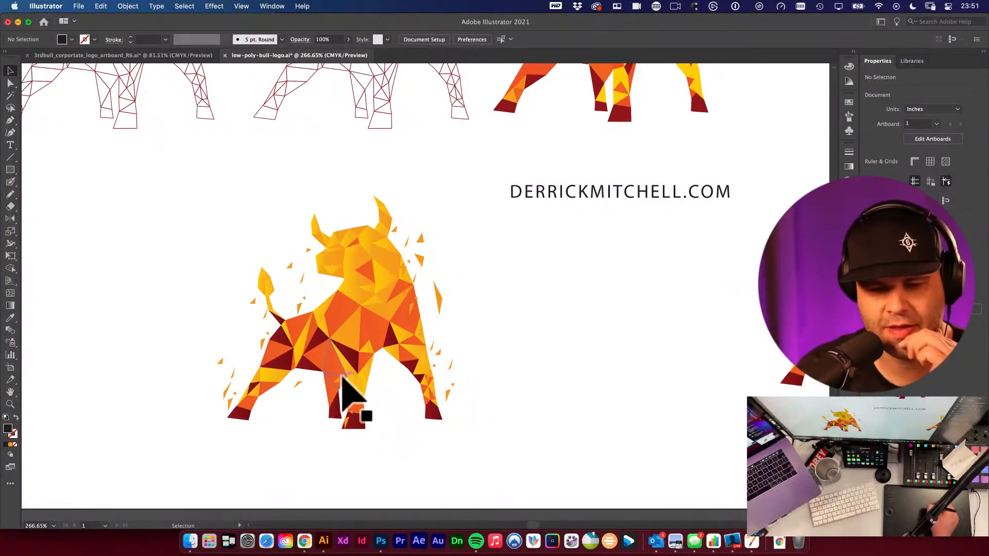
{"action": "left_click", "coordinate": [344, 290]}
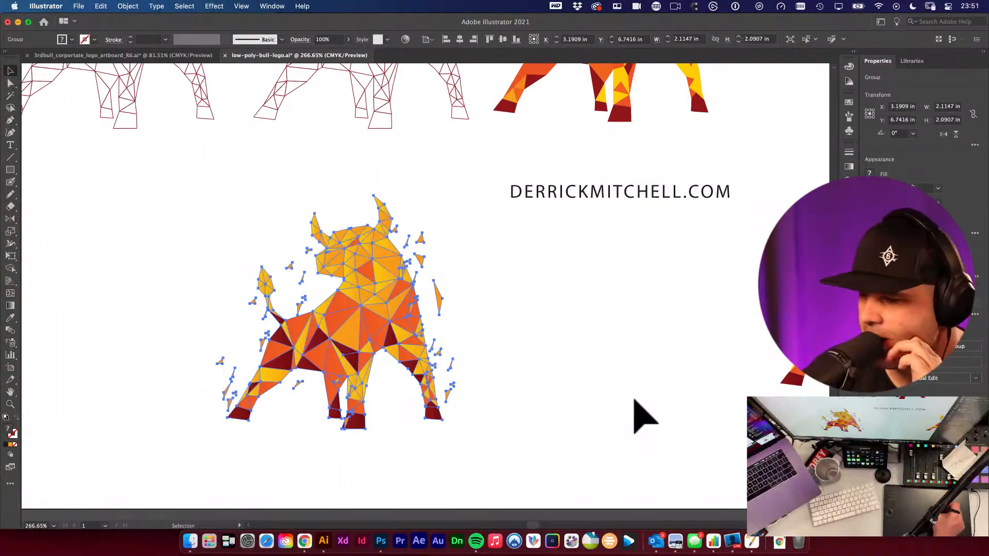
{"action": "left_click", "coordinate": [583, 433]}
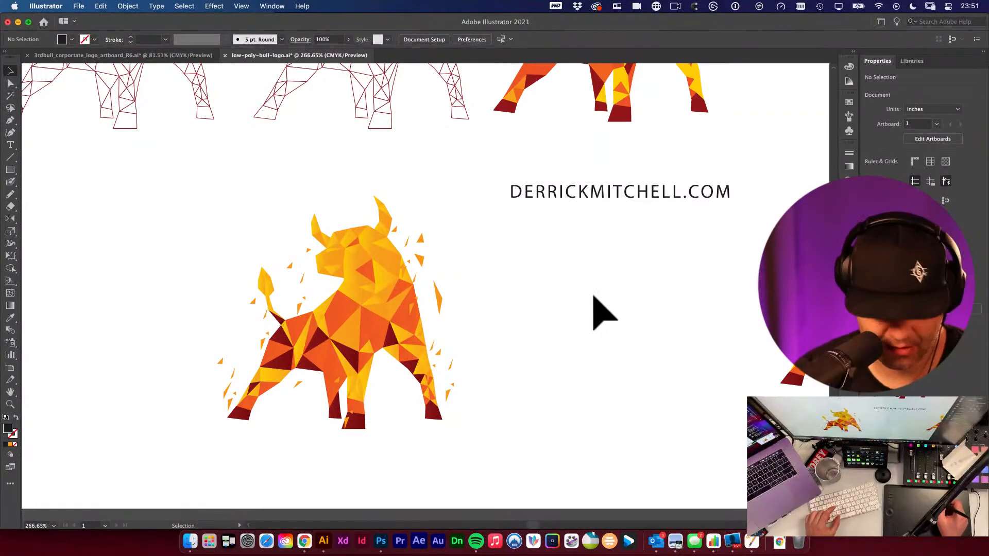
- Zoom and pan around the artboard to review the bull variations and the colour mood board
{"action": "key", "text": "space"}
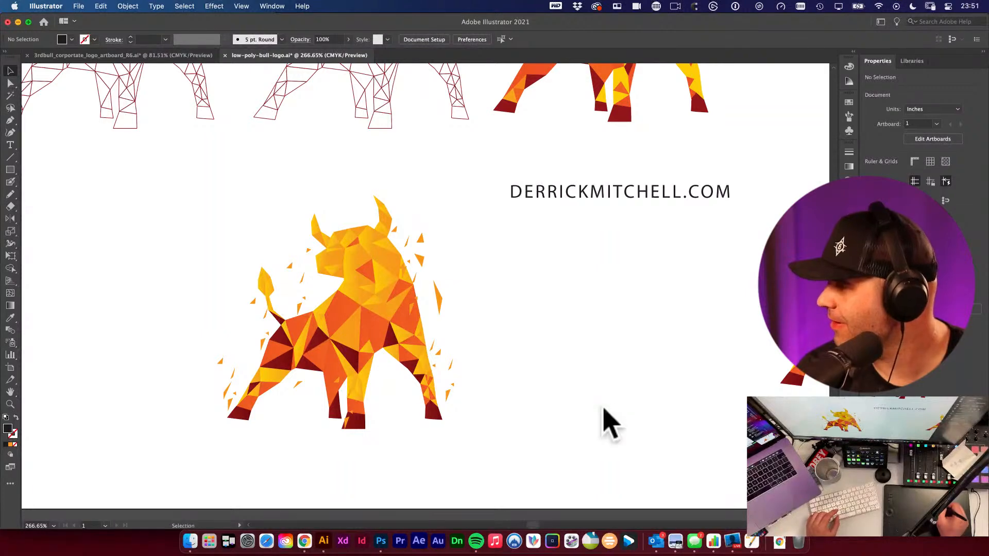
{"action": "left_click", "coordinate": [655, 390], "text": "alt+super"}
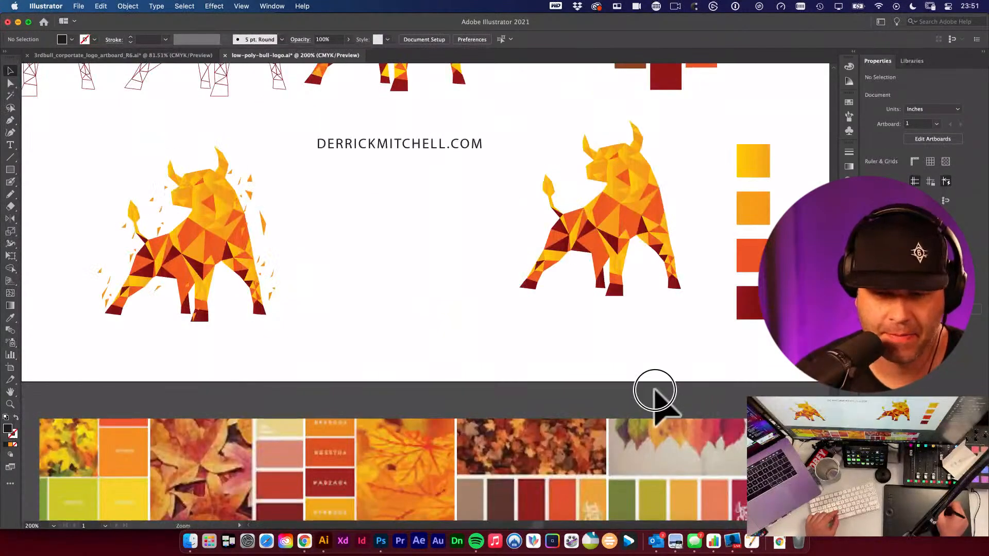
{"action": "left_click", "coordinate": [651, 386], "text": "alt+super"}
{"action": "left_click_drag", "start_coordinate": [525, 306], "coordinate": [747, 427]}
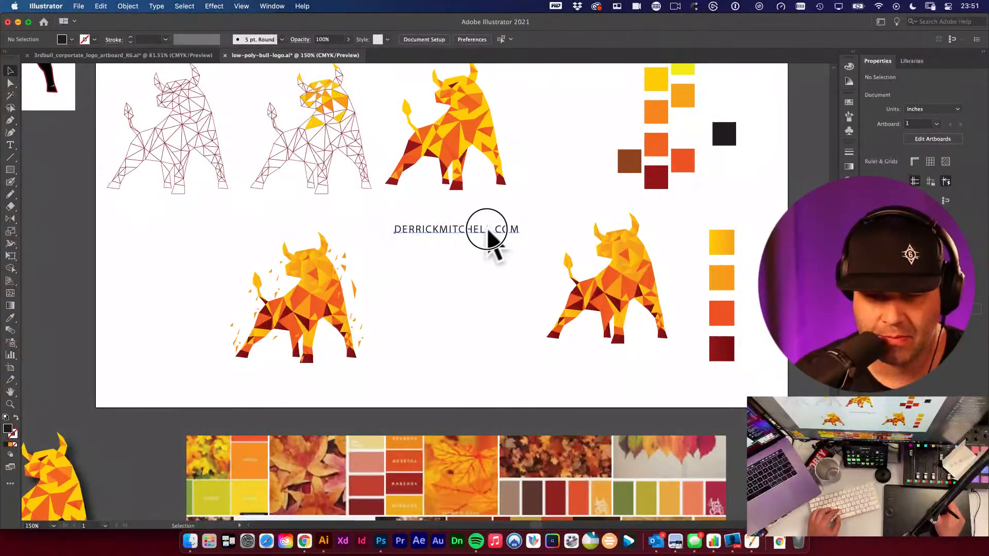
{"action": "left_click_drag", "start_coordinate": [486, 228], "coordinate": [480, 223]}
{"action": "left_click", "coordinate": [486, 269], "text": "super"}
{"action": "left_click", "coordinate": [484, 268], "text": "alt+super"}
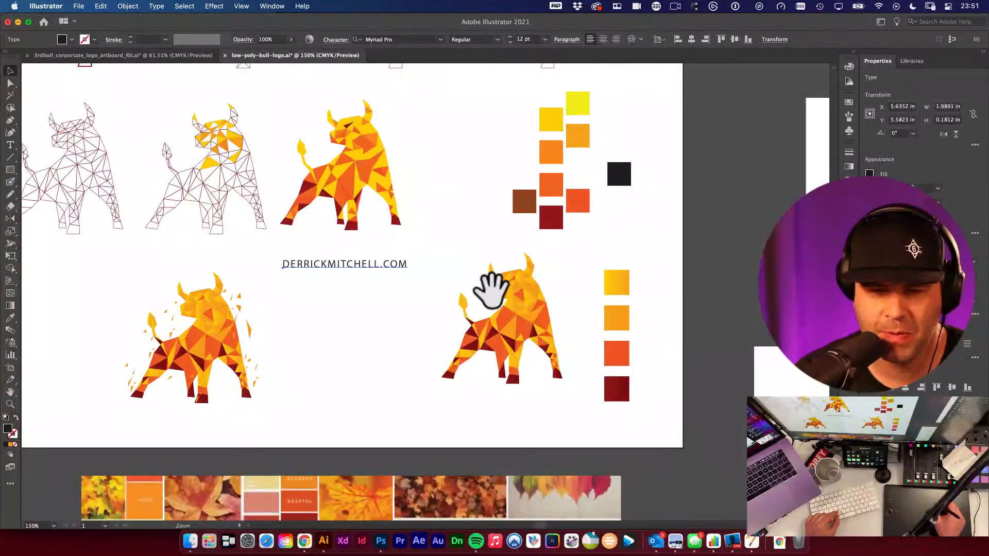
{"action": "left_click", "coordinate": [489, 291], "text": "alt+super"}
{"action": "left_click", "coordinate": [489, 291], "text": "alt+super"}
{"action": "left_click_drag", "start_coordinate": [520, 324], "coordinate": [631, 335]}
- Zoom out to the whole board and save the document
{"action": "left_click", "coordinate": [621, 288]}
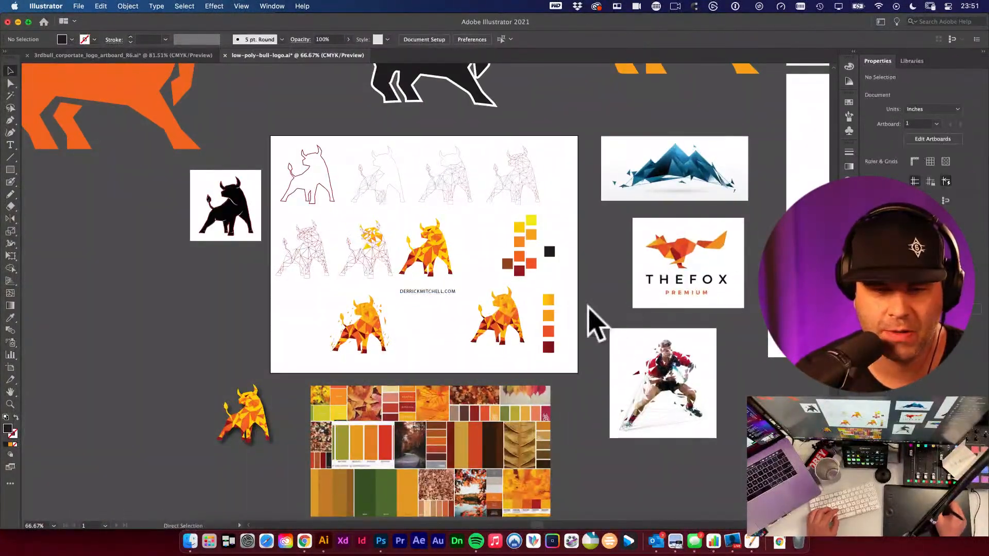
{"action": "left_click", "coordinate": [619, 346]}
{"action": "key", "text": "super+s"}
{"action": "left_click", "coordinate": [520, 274]}
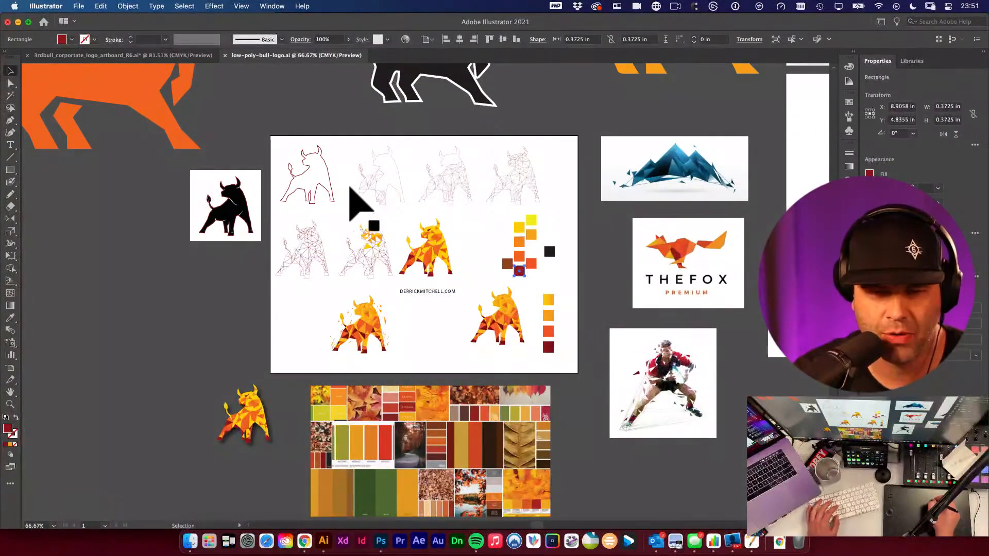
- Zoom in on the black bull silhouette reference image beside the outline drawings
{"action": "left_click_drag", "start_coordinate": [348, 216], "coordinate": [469, 307]}
{"action": "left_click_drag", "start_coordinate": [334, 302], "coordinate": [551, 436]}
{"action": "left_click_drag", "start_coordinate": [487, 371], "coordinate": [446, 335]}
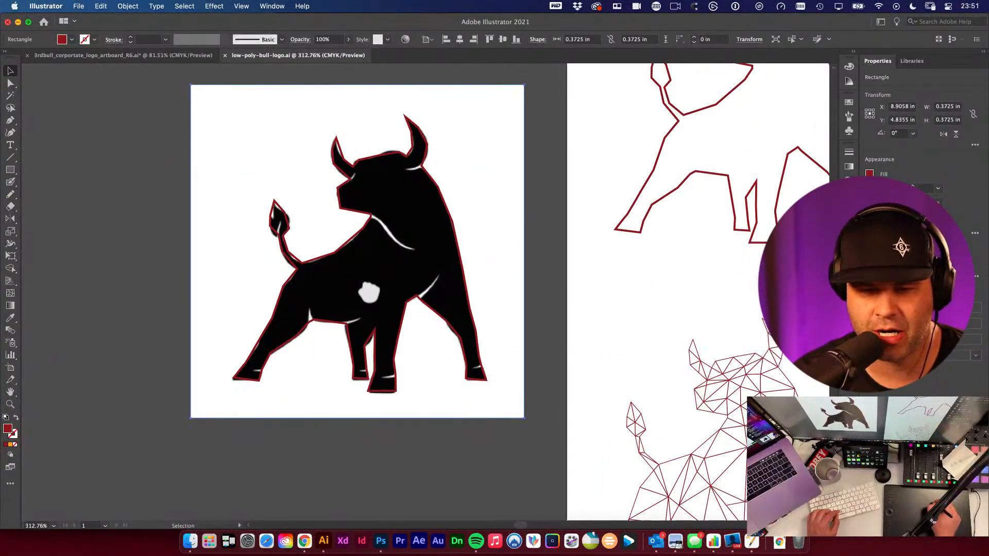
{"action": "left_click", "coordinate": [393, 309]}
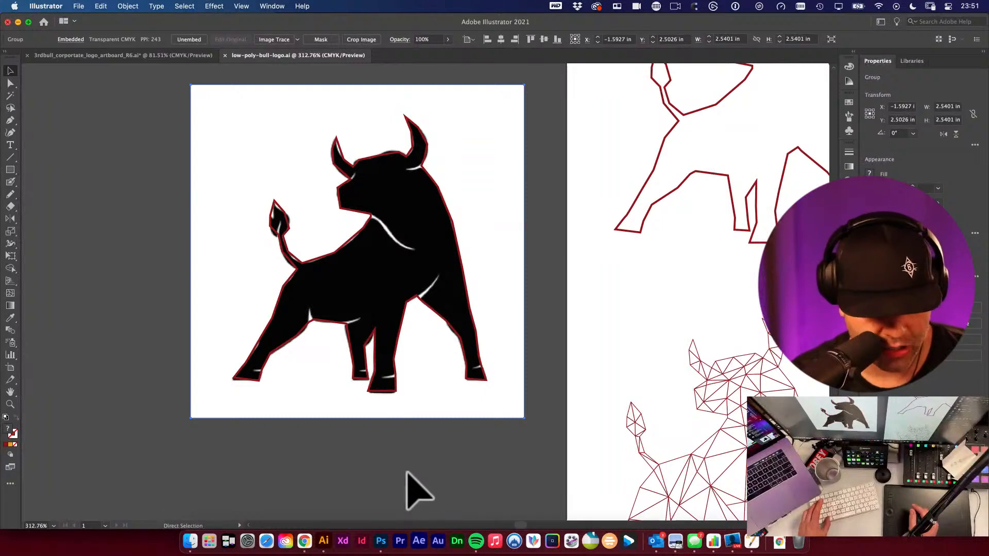
- Capture a screenshot of the black bull reference artboard
{"action": "key", "text": "super+shift+4"}
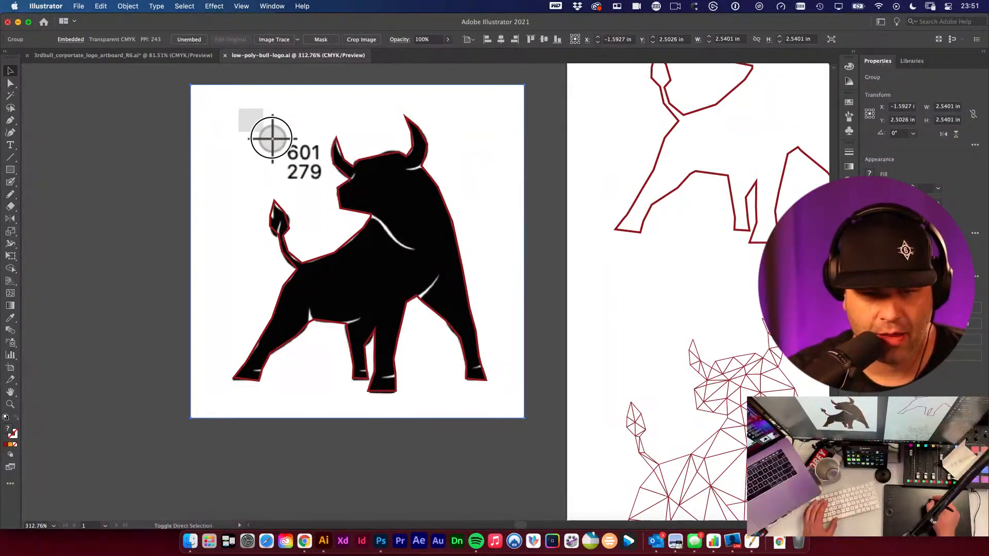
{"action": "left_click_drag", "start_coordinate": [238, 108], "coordinate": [513, 432]}
{"action": "left_click", "coordinate": [503, 478]}
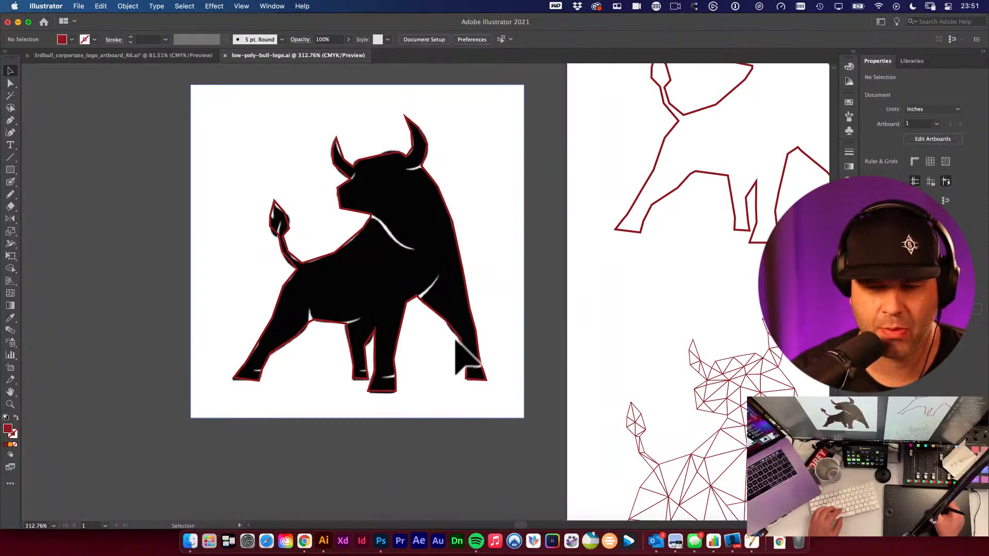
{"action": "key", "text": "space"}
{"action": "left_click_drag", "start_coordinate": [493, 268], "coordinate": [241, 410]}
{"action": "left_click_drag", "start_coordinate": [318, 317], "coordinate": [471, 236]}
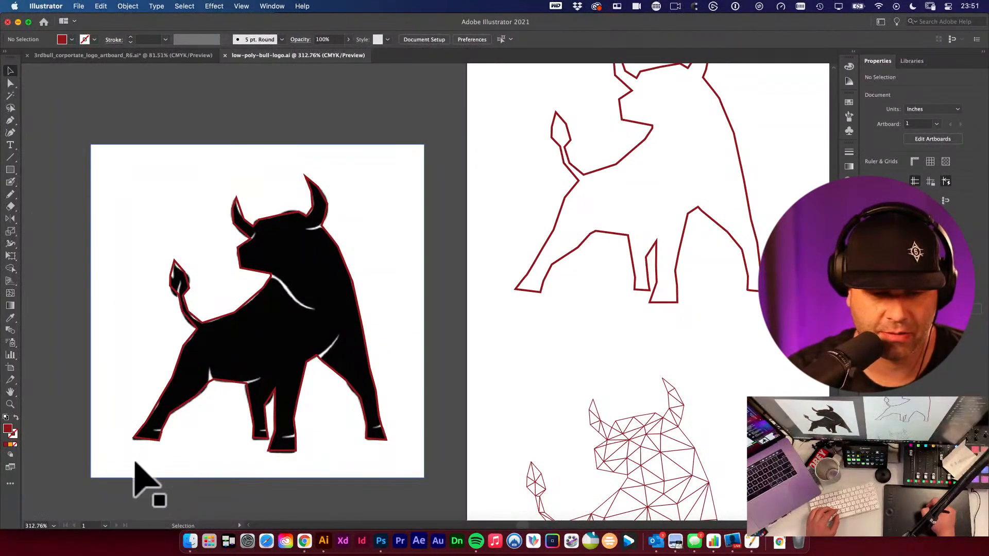
{"action": "key", "text": "p"}
{"action": "left_click_drag", "start_coordinate": [496, 142], "coordinate": [520, 176]}
{"action": "left_click_drag", "start_coordinate": [496, 224], "coordinate": [484, 300]}
{"action": "key", "text": "super+z"}
{"action": "key", "text": "super+z"}
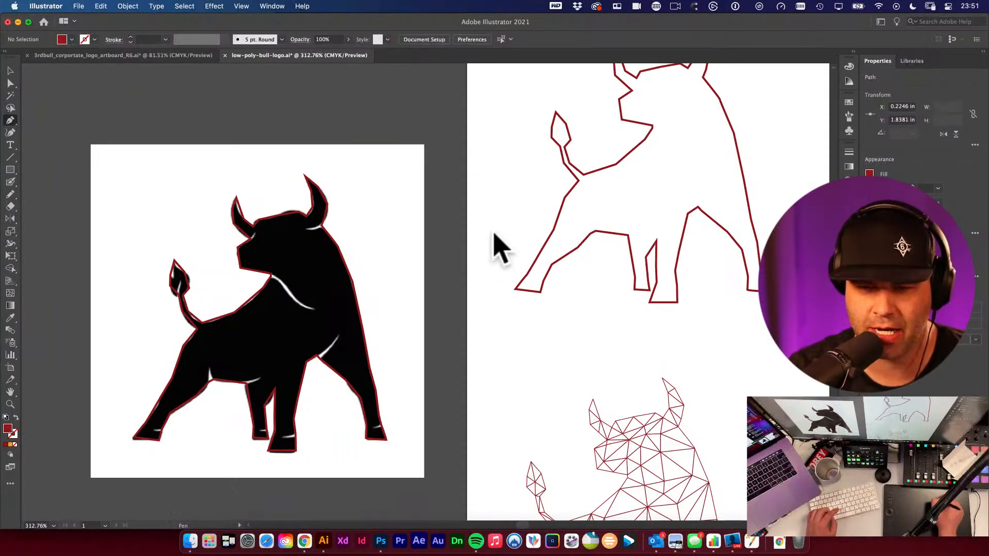
- Draw a sample polygon with the Pen tool between the reference and the outline, and delete it
{"action": "left_click_drag", "start_coordinate": [493, 166], "coordinate": [509, 203]}
{"action": "left_click", "coordinate": [492, 261]}
{"action": "left_click", "coordinate": [473, 346]}
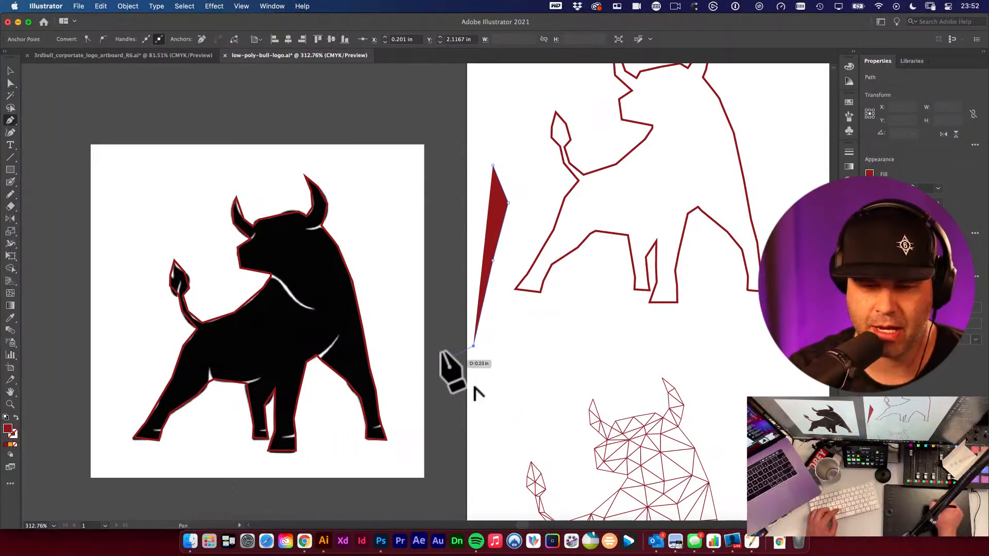
{"action": "left_click", "coordinate": [441, 350]}
{"action": "left_click", "coordinate": [423, 292]}
{"action": "left_click", "coordinate": [435, 246]}
{"action": "left_click", "coordinate": [484, 200]}
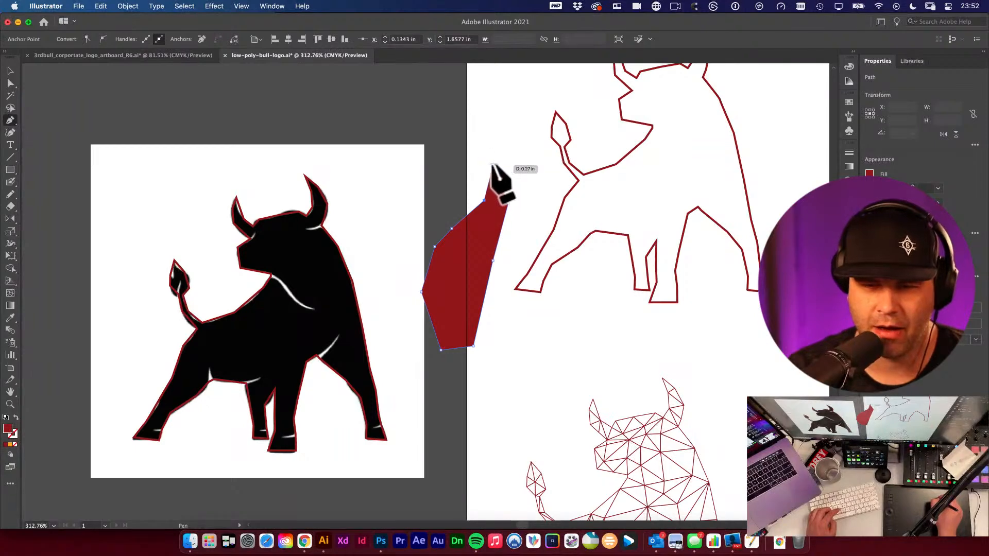
{"action": "left_click", "coordinate": [493, 167]}
{"action": "left_click", "coordinate": [440, 217], "text": "super"}
{"action": "left_click", "coordinate": [488, 229], "text": "super"}
{"action": "key", "text": "v"}
{"action": "key", "text": "Delete"}
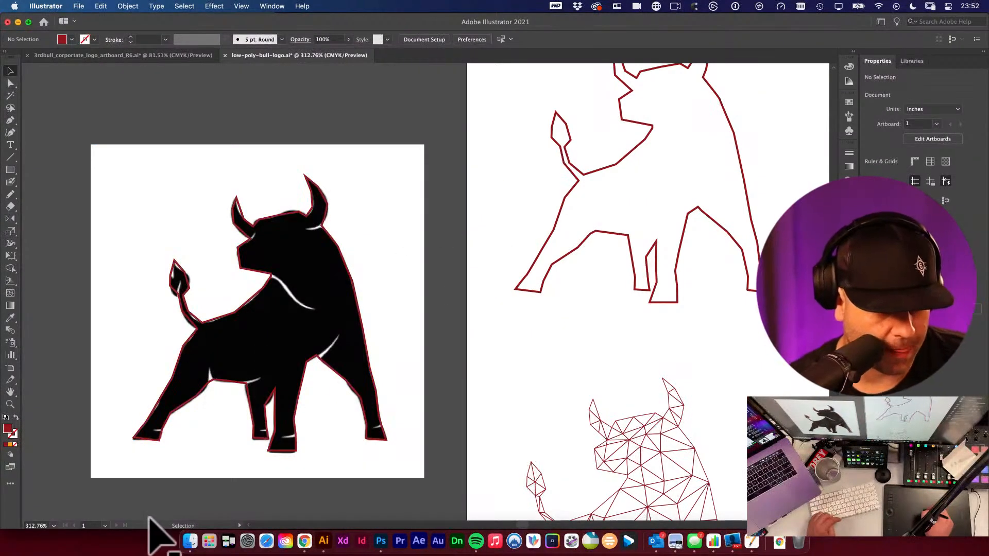
- Pan across the bull outline and the partly triangulated wireframe stages
{"action": "scroll", "coordinate": [148, 525], "scroll_direction": "left", "scroll_amount": 3}
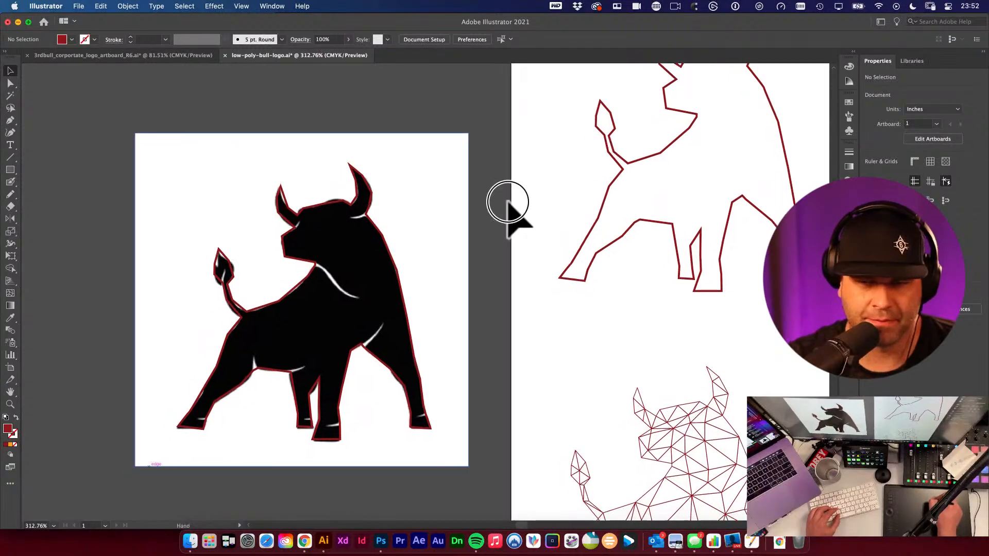
{"action": "left_click_drag", "start_coordinate": [338, 247], "coordinate": [582, 250]}
{"action": "key", "text": "super+a"}
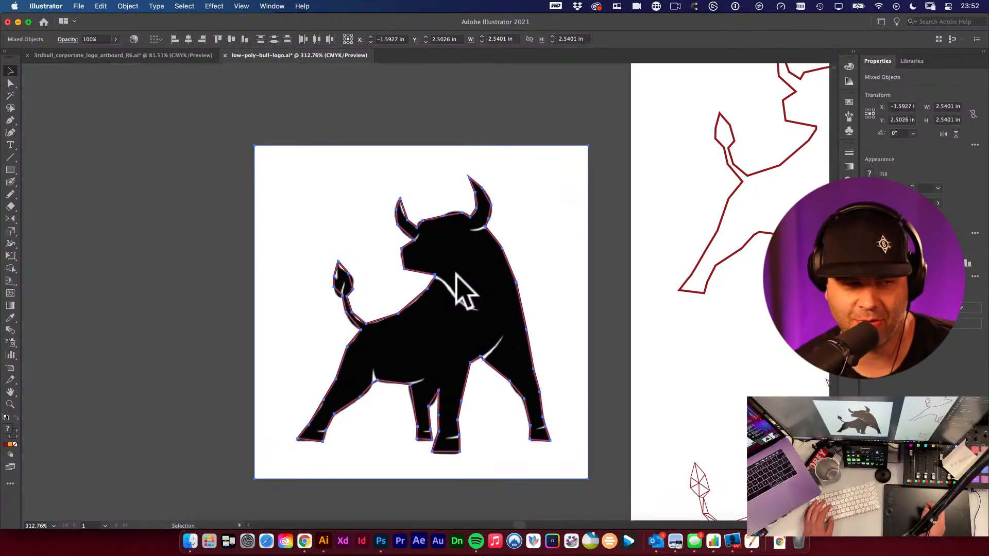
{"action": "left_click", "coordinate": [383, 96]}
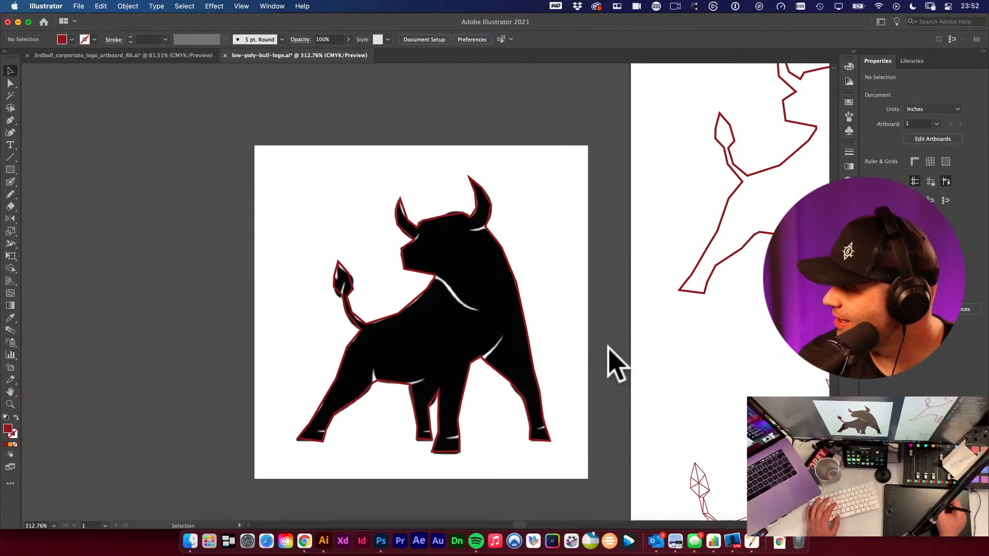
{"action": "left_click_drag", "start_coordinate": [677, 258], "coordinate": [491, 290]}
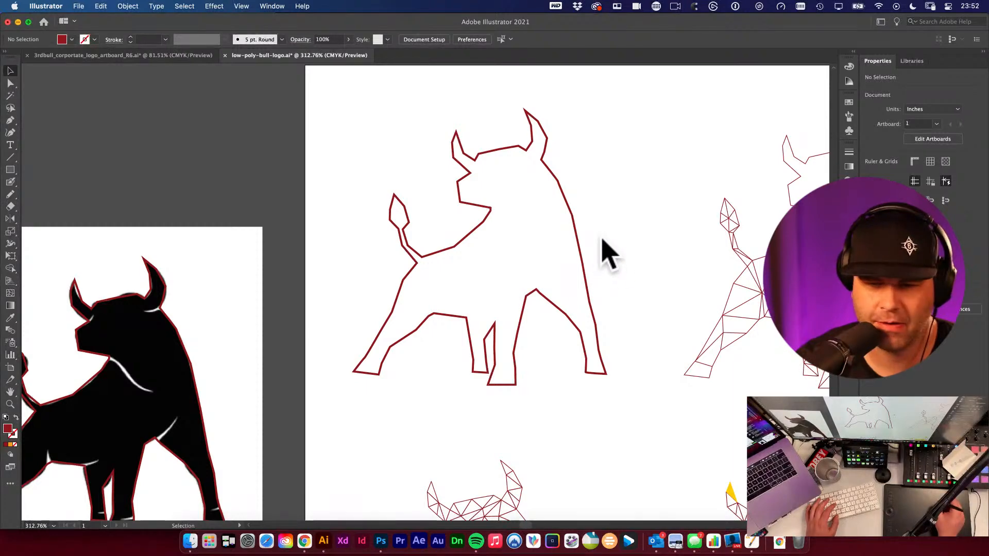
{"action": "mouse_move", "coordinate": [618, 237]}
{"action": "left_mouse_down"}
{"action": "mouse_move", "coordinate": [434, 214]}
{"action": "mouse_move", "coordinate": [437, 225]}
{"action": "mouse_move", "coordinate": [383, 206]}
{"action": "left_mouse_up"}
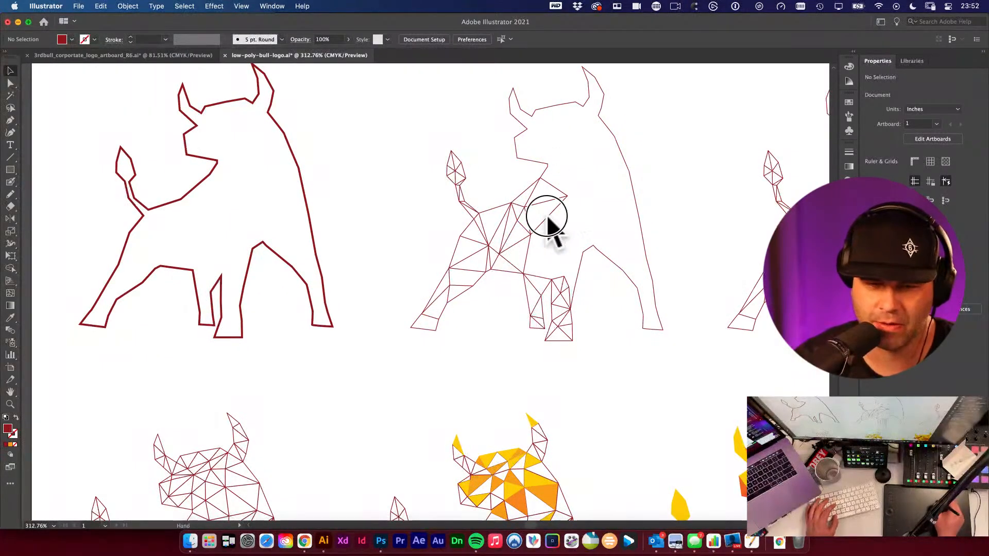
{"action": "left_click_drag", "start_coordinate": [545, 215], "coordinate": [465, 257]}
{"action": "key", "text": "backslash"}
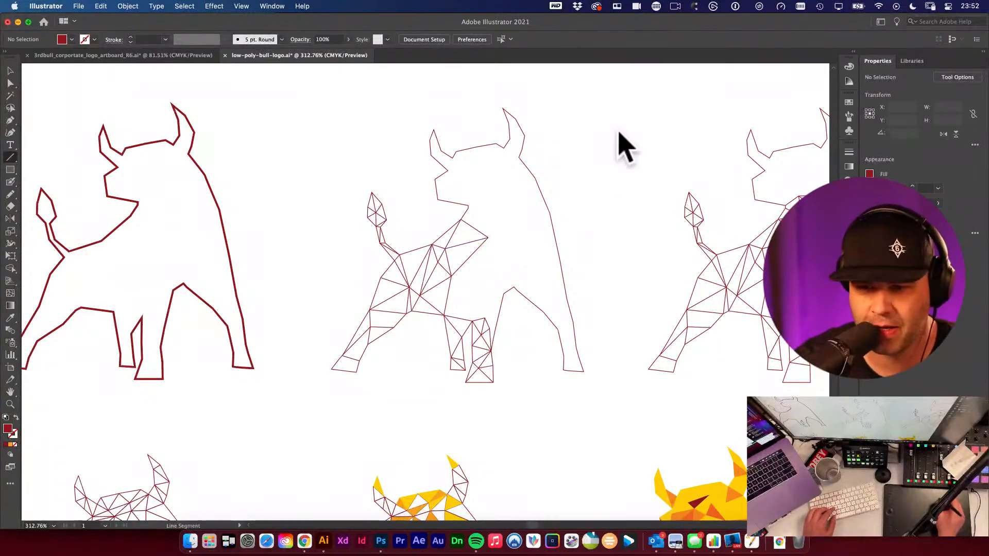
{"action": "mouse_move", "coordinate": [597, 160]}
{"action": "left_mouse_down"}
{"action": "mouse_move", "coordinate": [625, 193]}
{"action": "mouse_move", "coordinate": [592, 258]}
{"action": "left_mouse_up"}
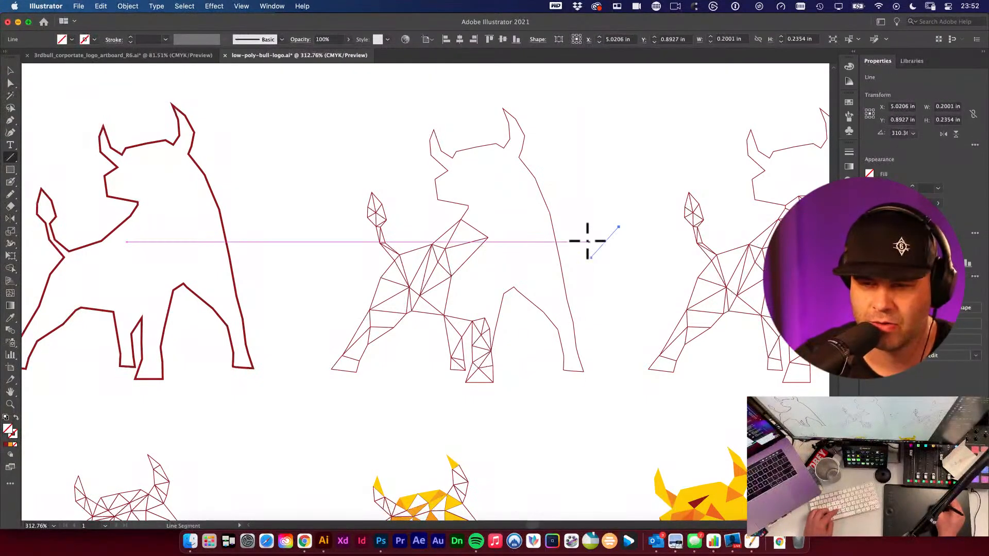
{"action": "key", "text": "super+z"}
{"action": "key", "text": "v"}
{"action": "left_click", "coordinate": [597, 275]}
- Pan along the row of wireframe bull stages to compare their triangulation
{"action": "left_click_drag", "start_coordinate": [580, 247], "coordinate": [368, 236]}
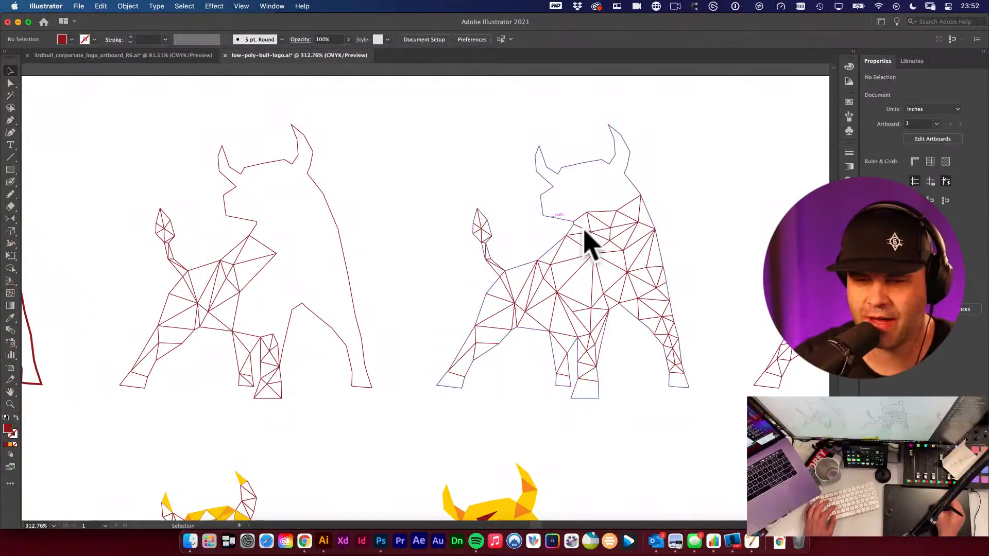
{"action": "left_click_drag", "start_coordinate": [606, 193], "coordinate": [522, 209]}
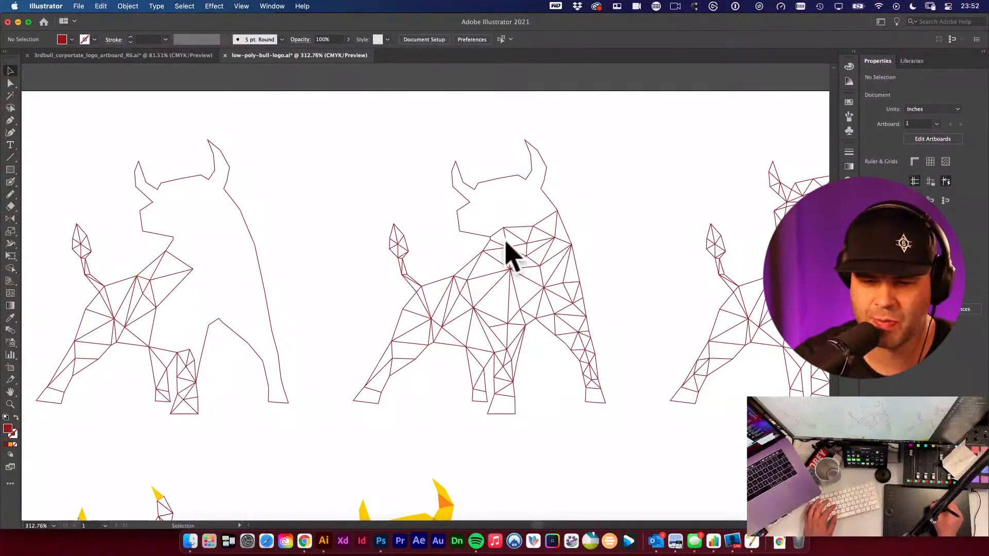
{"action": "scroll", "coordinate": [485, 194], "scroll_direction": "right", "scroll_amount": 5}
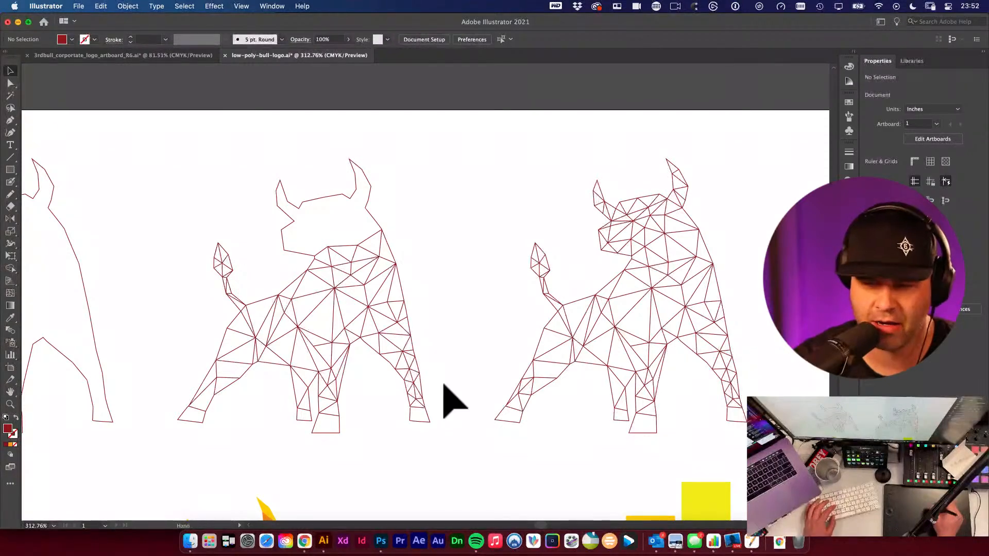
{"action": "left_click_drag", "start_coordinate": [355, 438], "coordinate": [575, 237]}
{"action": "left_click_drag", "start_coordinate": [161, 388], "coordinate": [716, 199]}
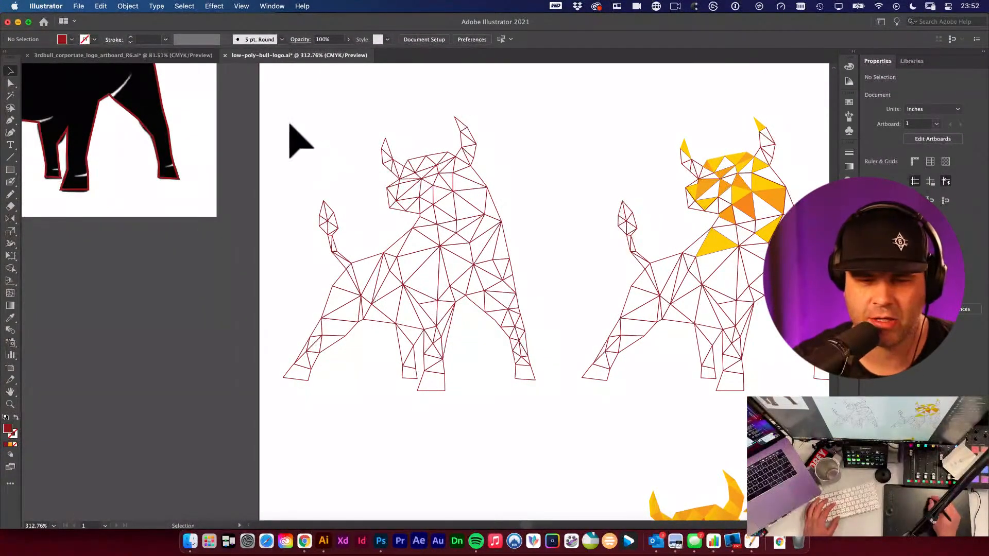
- Select the fully triangulated wireframe bull and pan to compare it with the coloured versions
{"action": "left_click_drag", "start_coordinate": [290, 123], "coordinate": [530, 419]}
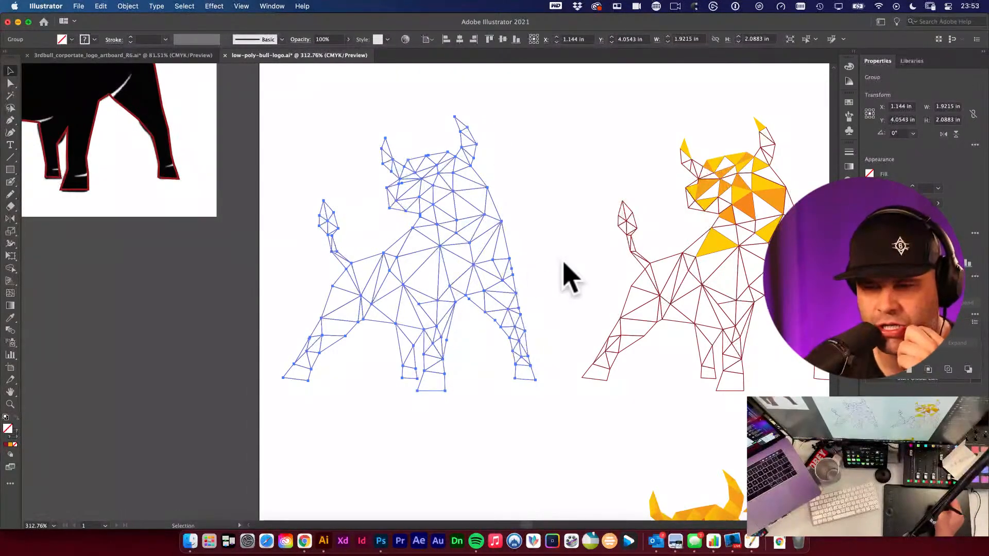
{"action": "left_click_drag", "start_coordinate": [709, 263], "coordinate": [401, 303]}
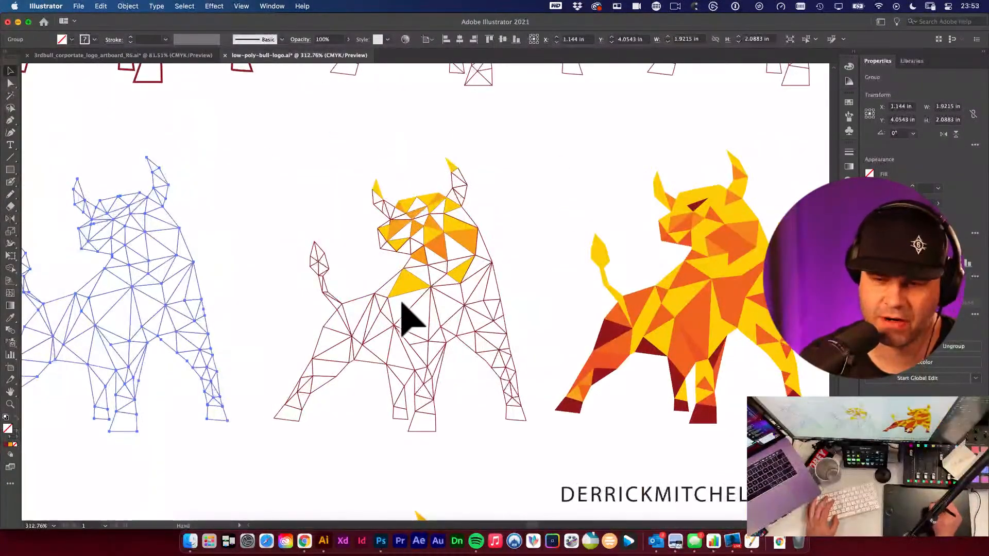
{"action": "left_click_drag", "start_coordinate": [571, 307], "coordinate": [405, 292]}
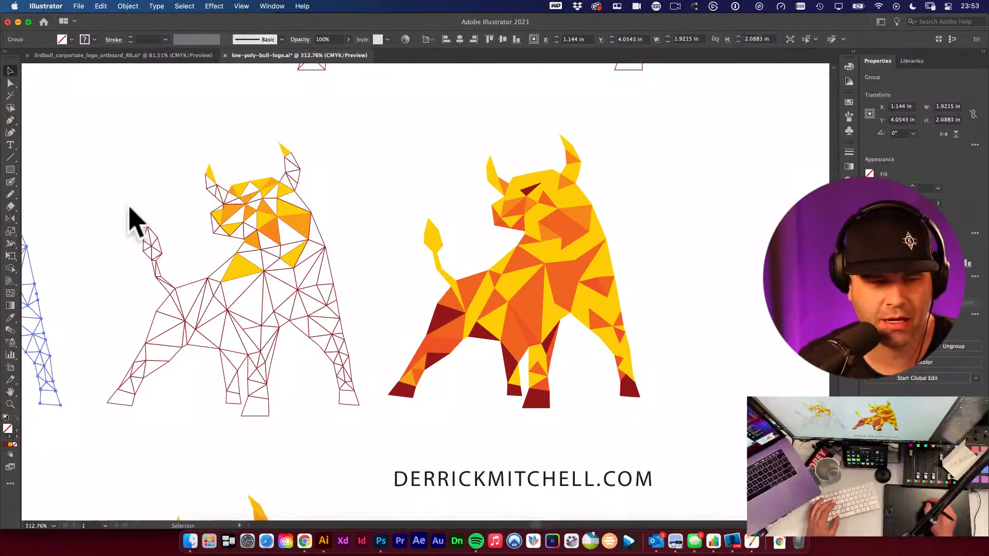
{"action": "left_click", "coordinate": [10, 318]}
{"action": "key", "text": "v"}
{"action": "left_click", "coordinate": [383, 180]}
{"action": "left_click_drag", "start_coordinate": [409, 274], "coordinate": [362, 224]}
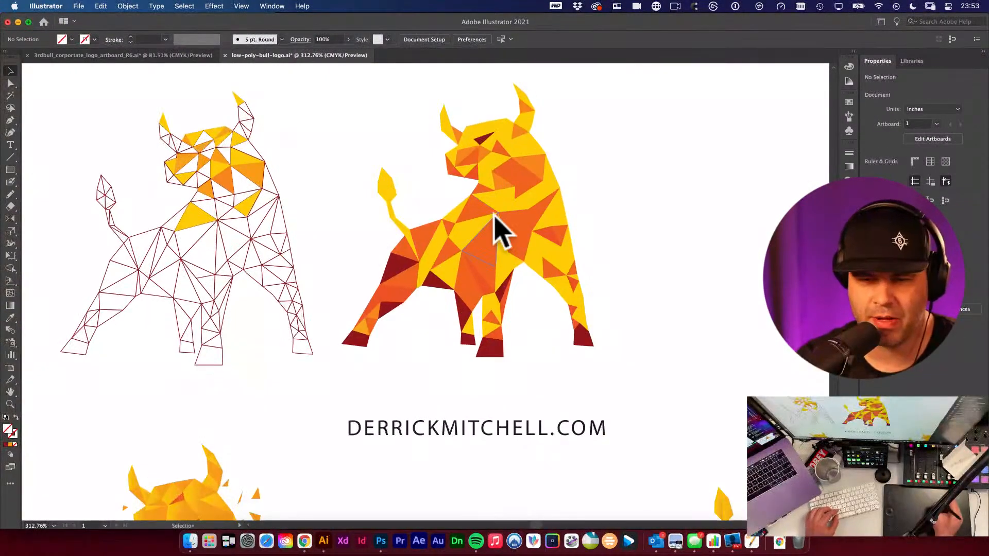
- Pan across the coloured bull versions and their colour swatch palettes
{"action": "left_click_drag", "start_coordinate": [503, 207], "coordinate": [341, 243]}
{"action": "left_click_drag", "start_coordinate": [452, 236], "coordinate": [262, 282]}
{"action": "left_click_drag", "start_coordinate": [324, 324], "coordinate": [233, 279]}
{"action": "left_click_drag", "start_coordinate": [375, 323], "coordinate": [466, 323]}
{"action": "left_click_drag", "start_coordinate": [199, 232], "coordinate": [387, 198]}
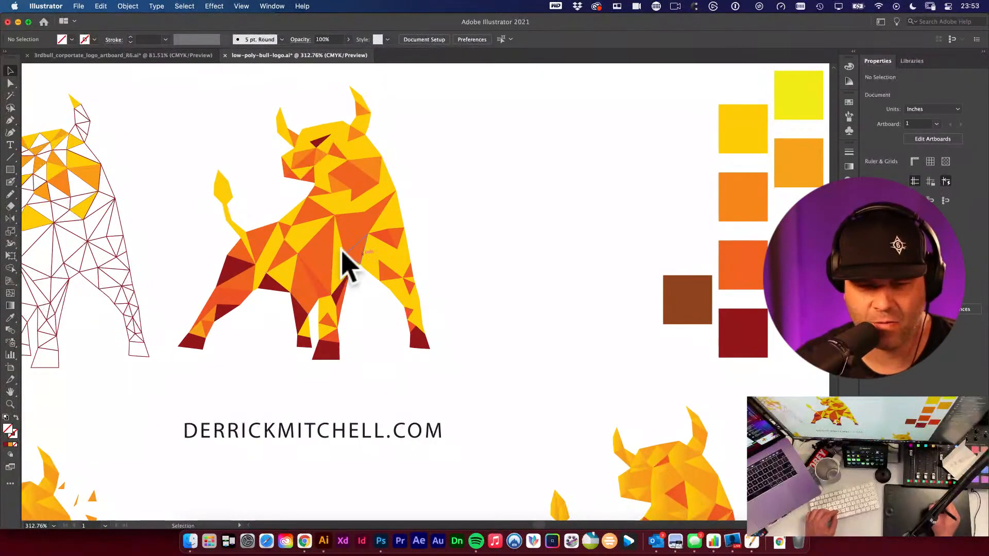
{"action": "scroll", "coordinate": [346, 263], "scroll_direction": "down", "scroll_amount": 10}
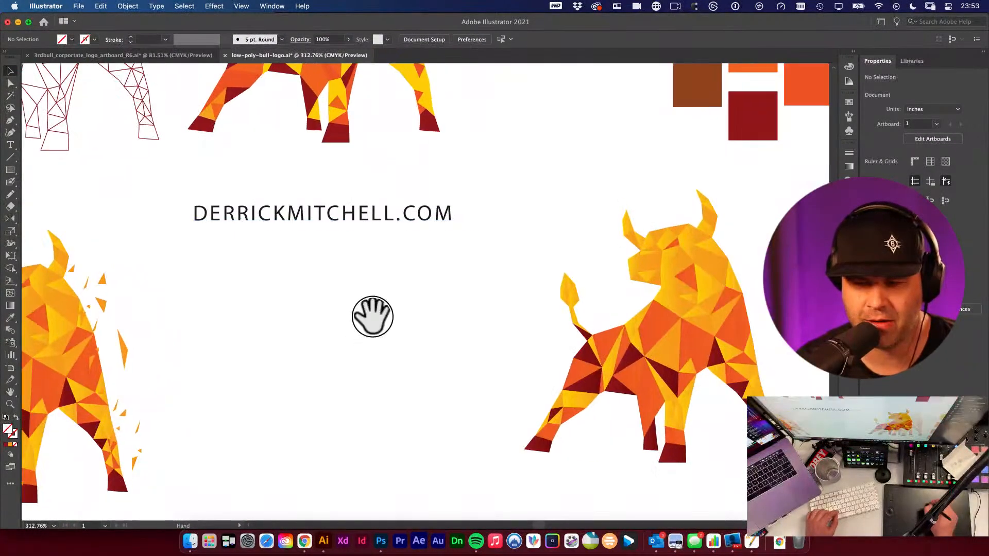
{"action": "scroll", "coordinate": [373, 316], "scroll_direction": "right", "scroll_amount": 10}
{"action": "scroll", "coordinate": [372, 317], "scroll_direction": "down", "scroll_amount": 3}
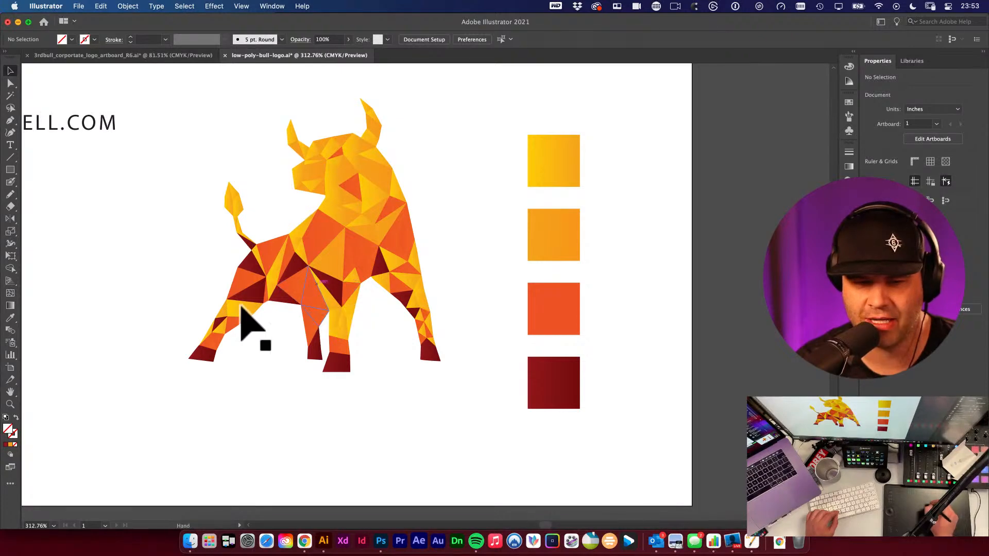
{"action": "scroll", "coordinate": [241, 307], "scroll_direction": "left", "scroll_amount": 3}
{"action": "scroll", "coordinate": [490, 197], "scroll_direction": "right", "scroll_amount": 18}
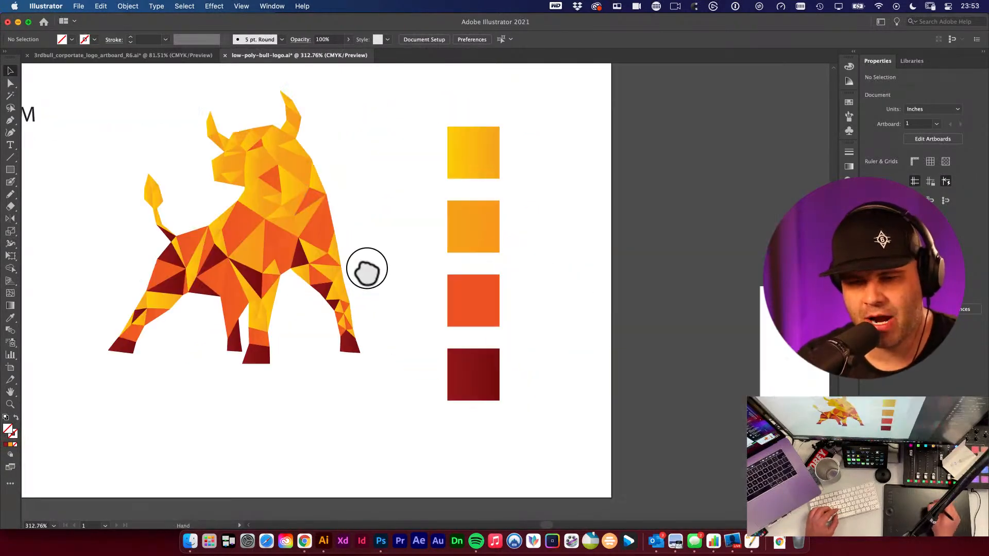
- Examine the low-poly athlete illustration used as a style reference
{"action": "scroll", "coordinate": [443, 257], "scroll_direction": "up", "scroll_amount": 3}
{"action": "scroll", "coordinate": [430, 230], "scroll_direction": "down", "scroll_amount": 3}
{"action": "scroll", "coordinate": [463, 257], "scroll_direction": "down", "scroll_amount": 5}
{"action": "scroll", "coordinate": [464, 257], "scroll_direction": "right", "scroll_amount": 3}
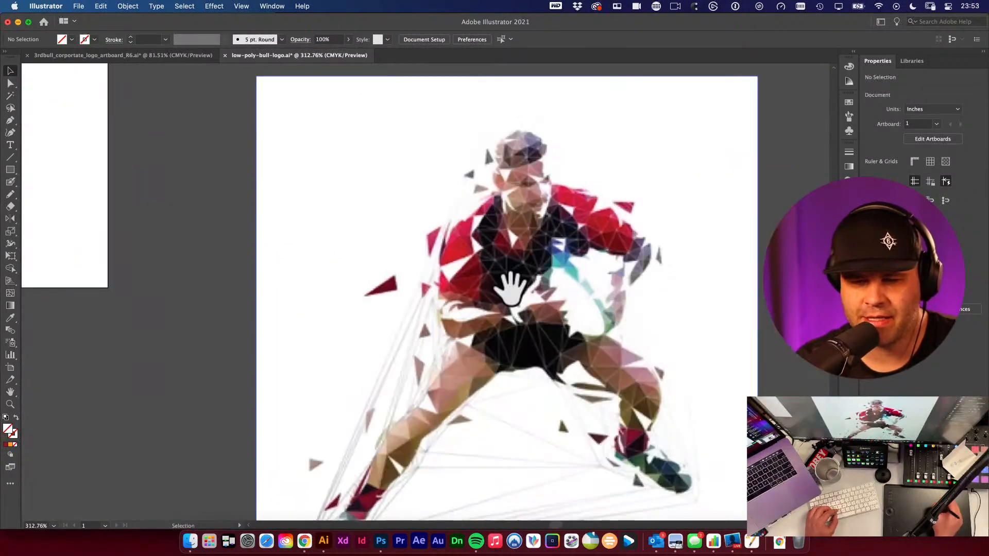
{"action": "scroll", "coordinate": [481, 276], "scroll_direction": "down", "scroll_amount": 3}
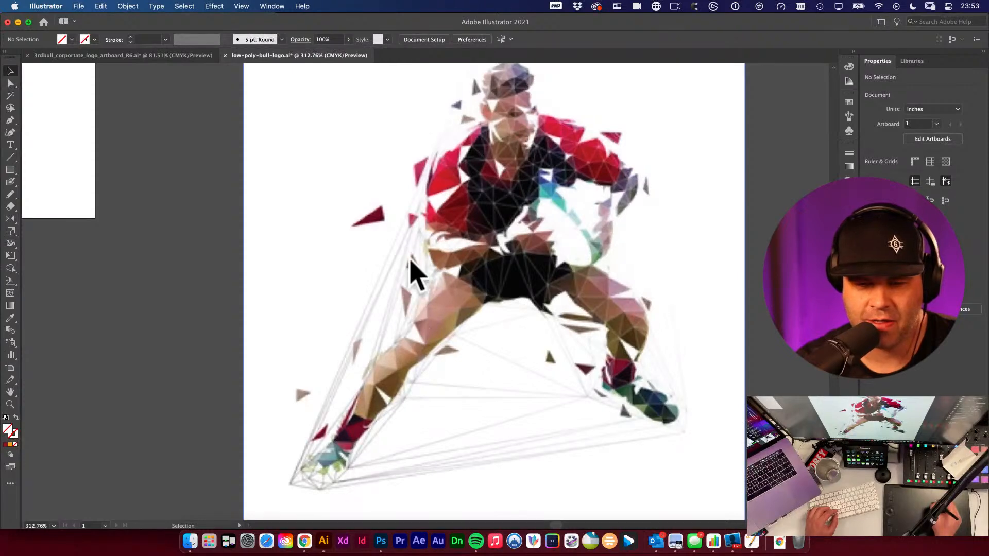
{"action": "scroll", "coordinate": [540, 376], "scroll_direction": "up", "scroll_amount": 2}
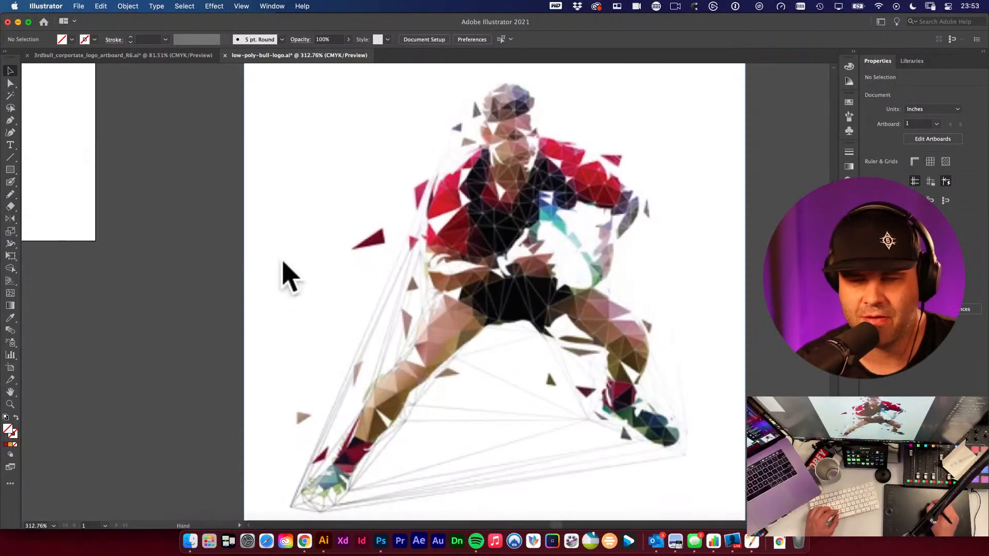
{"action": "scroll", "coordinate": [273, 196], "scroll_direction": "left", "scroll_amount": 1}
{"action": "scroll", "coordinate": [227, 353], "scroll_direction": "left", "scroll_amount": 10}
{"action": "scroll", "coordinate": [256, 326], "scroll_direction": "down", "scroll_amount": 3}
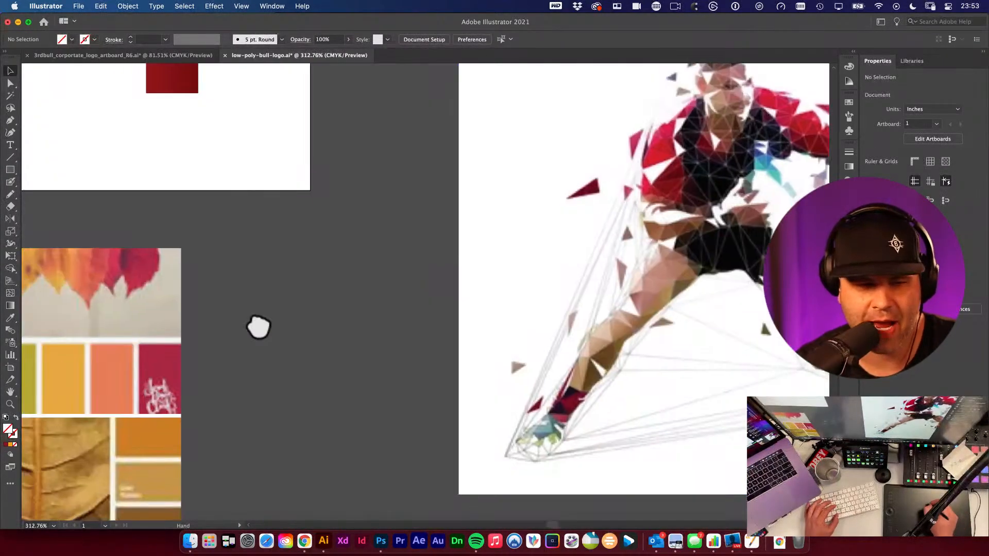
- Pan to the coloured bull with scattered shards and zoom in to 400% to examine its triangles
{"action": "left_click_drag", "start_coordinate": [325, 273], "coordinate": [545, 367]}
{"action": "left_click_drag", "start_coordinate": [309, 252], "coordinate": [570, 405]}
{"action": "left_click_drag", "start_coordinate": [349, 269], "coordinate": [625, 471]}
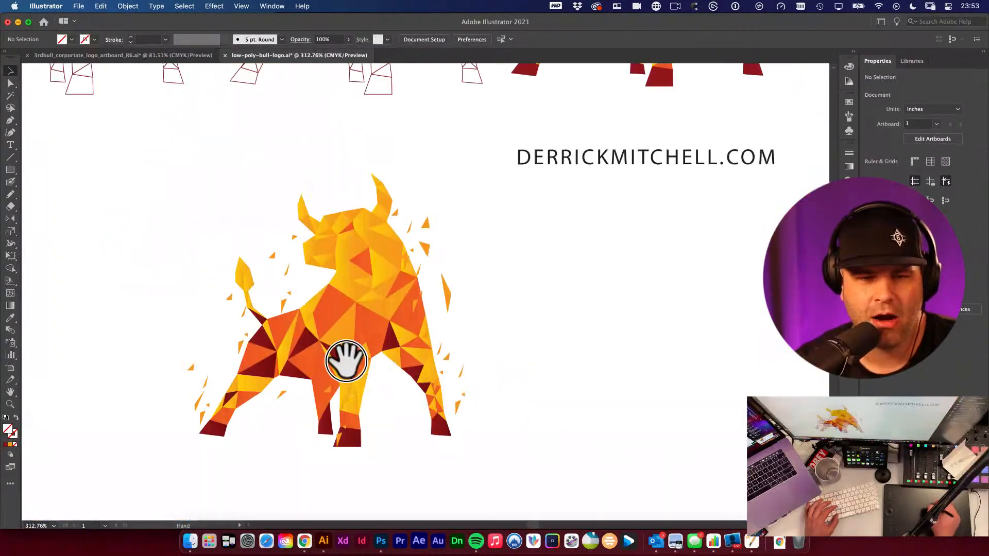
{"action": "left_click_drag", "start_coordinate": [347, 360], "coordinate": [376, 368]}
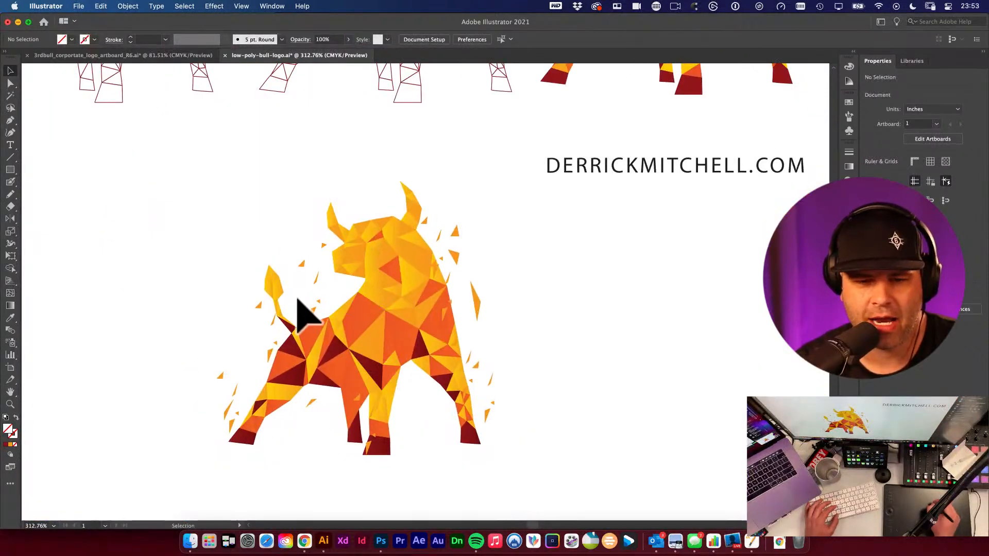
{"action": "left_click", "coordinate": [480, 313]}
{"action": "left_click", "coordinate": [528, 332]}
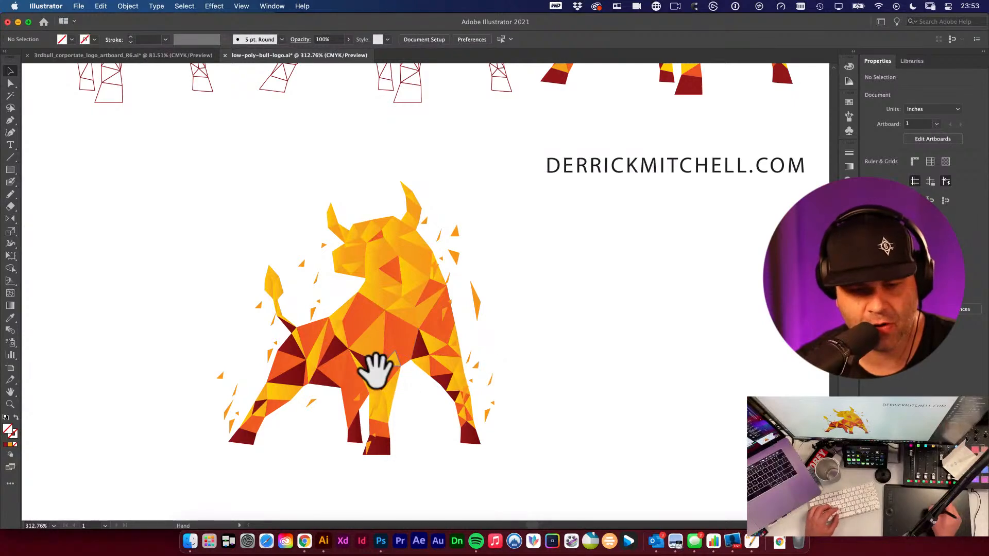
{"action": "left_click_drag", "start_coordinate": [376, 369], "coordinate": [418, 343]}
{"action": "left_click", "coordinate": [418, 344], "text": "super"}
{"action": "left_click_drag", "start_coordinate": [493, 241], "coordinate": [488, 323]}
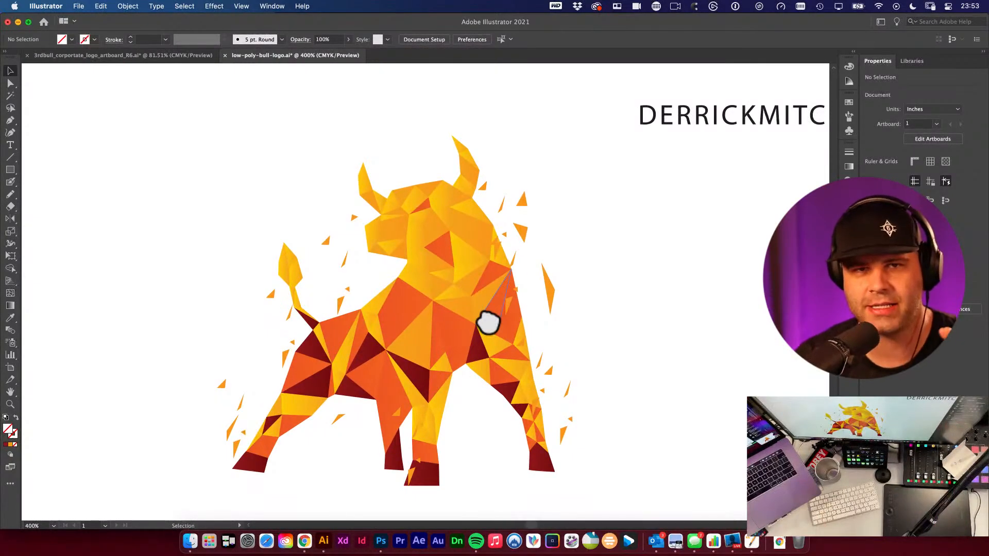